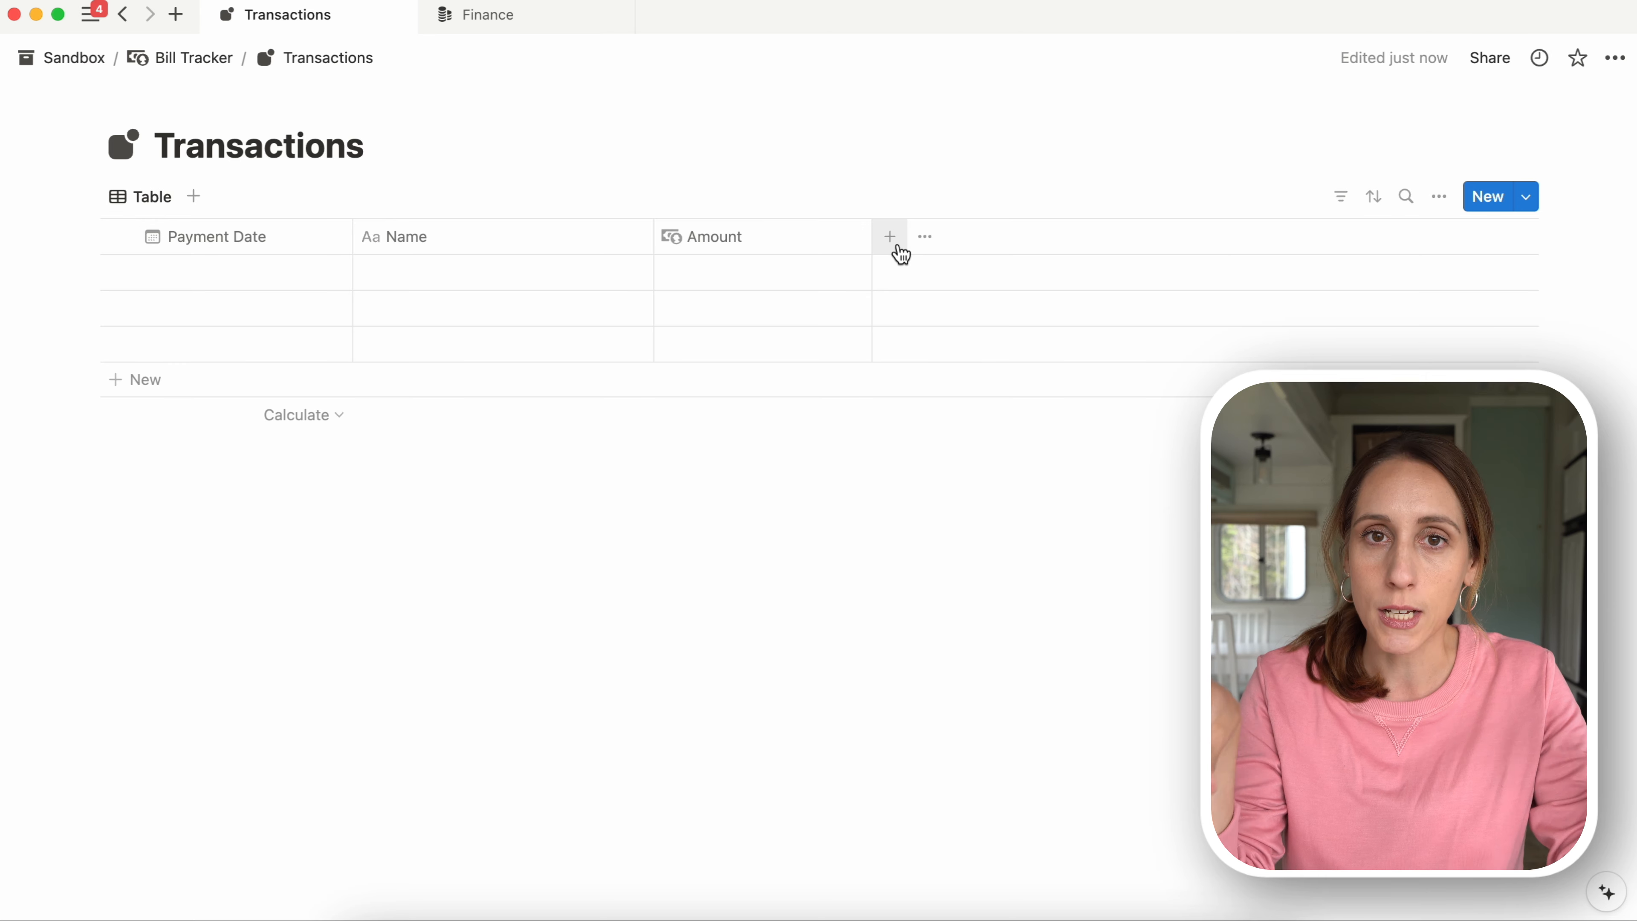
- Add a relation property linked to the Subscriptions database, shown on Subscriptions under the name Transactions
click(890, 236)
text(re)
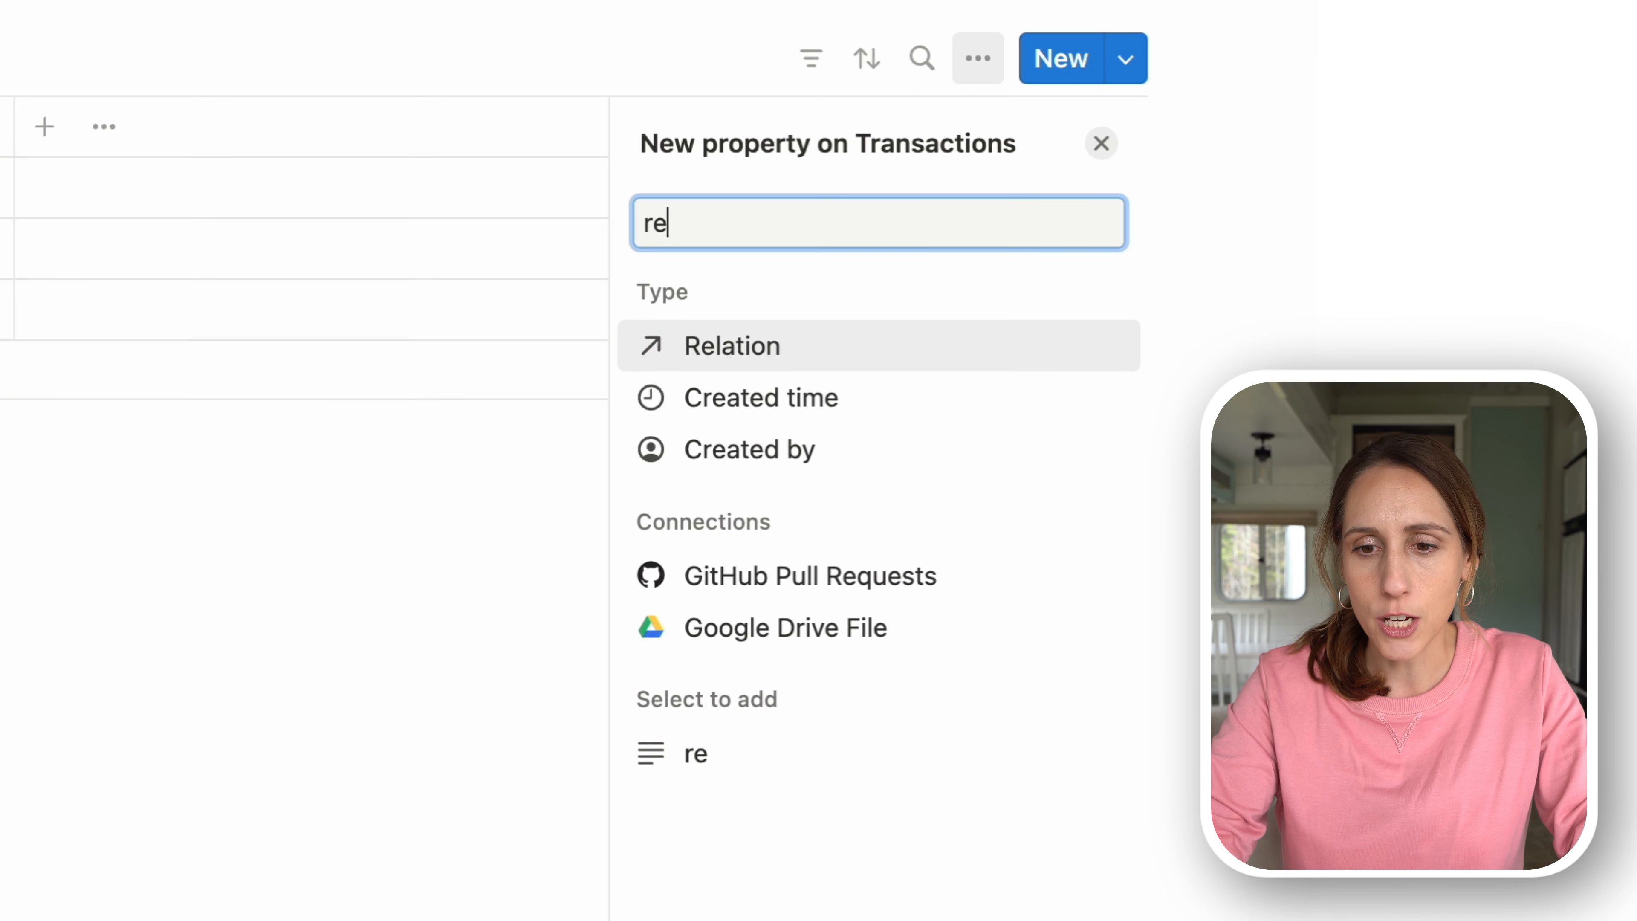
text(l)
click(692, 368)
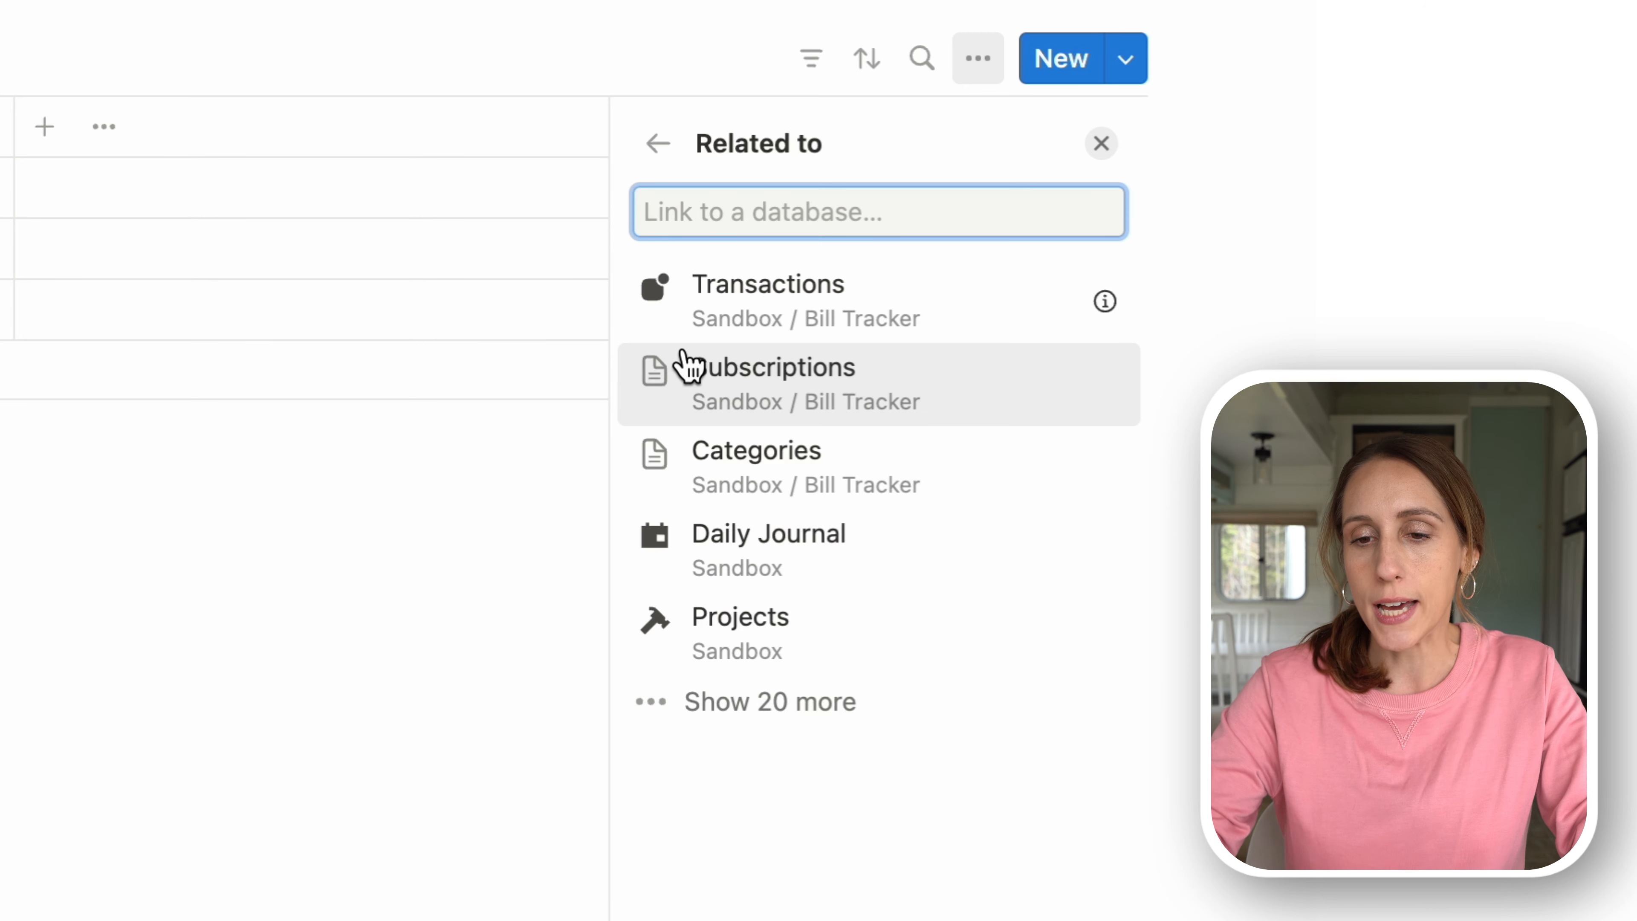
click(863, 395)
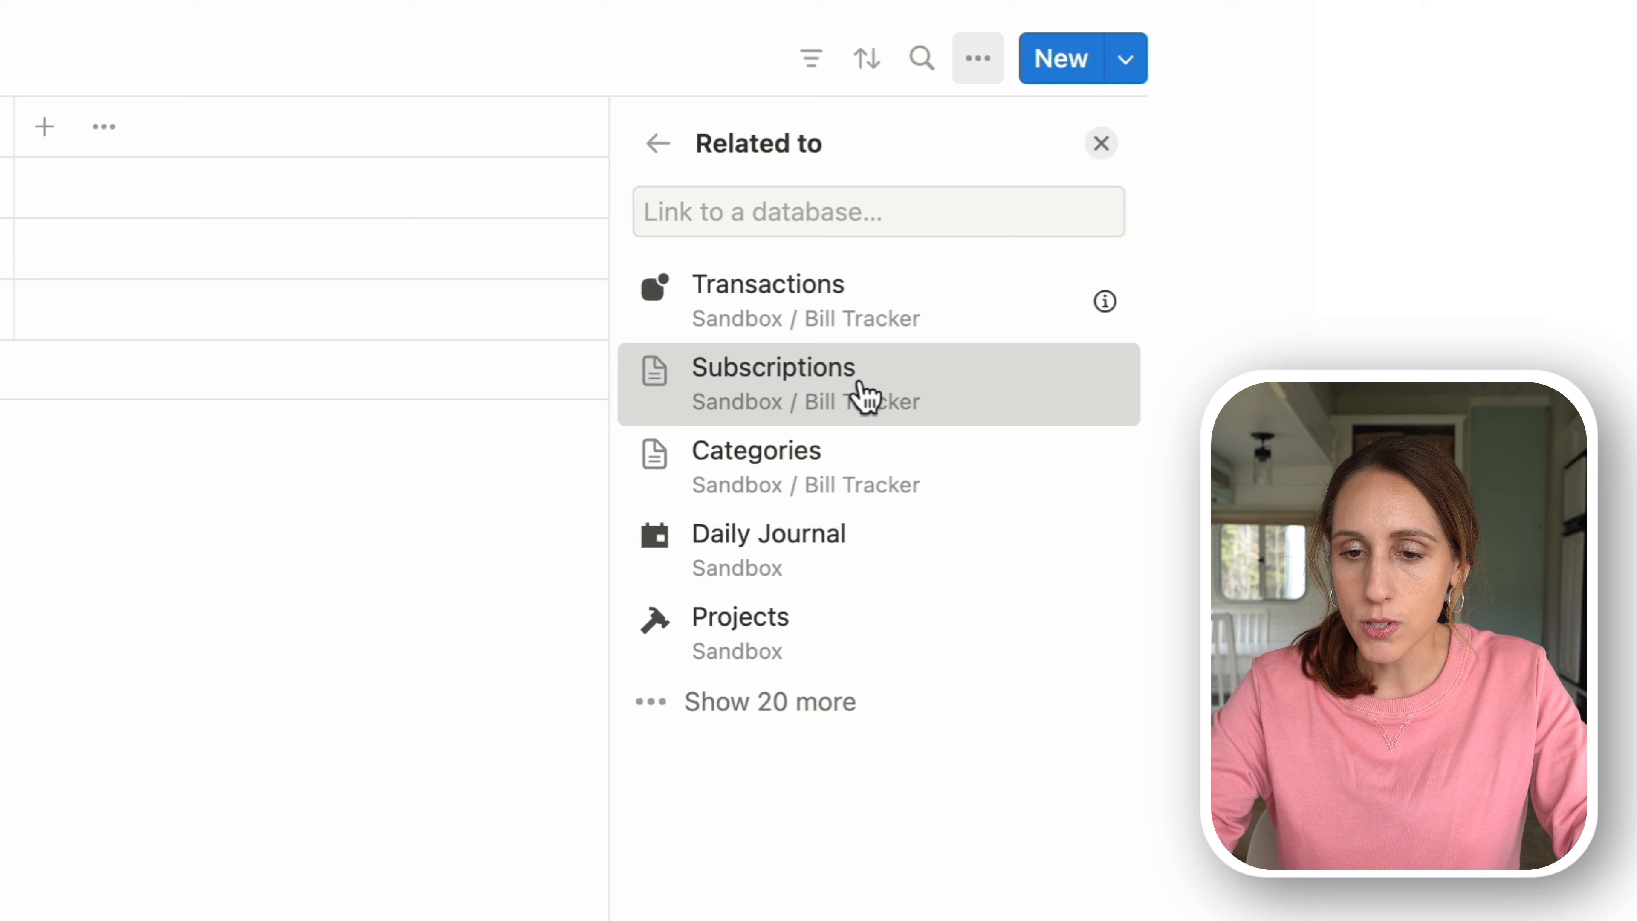
click(1087, 387)
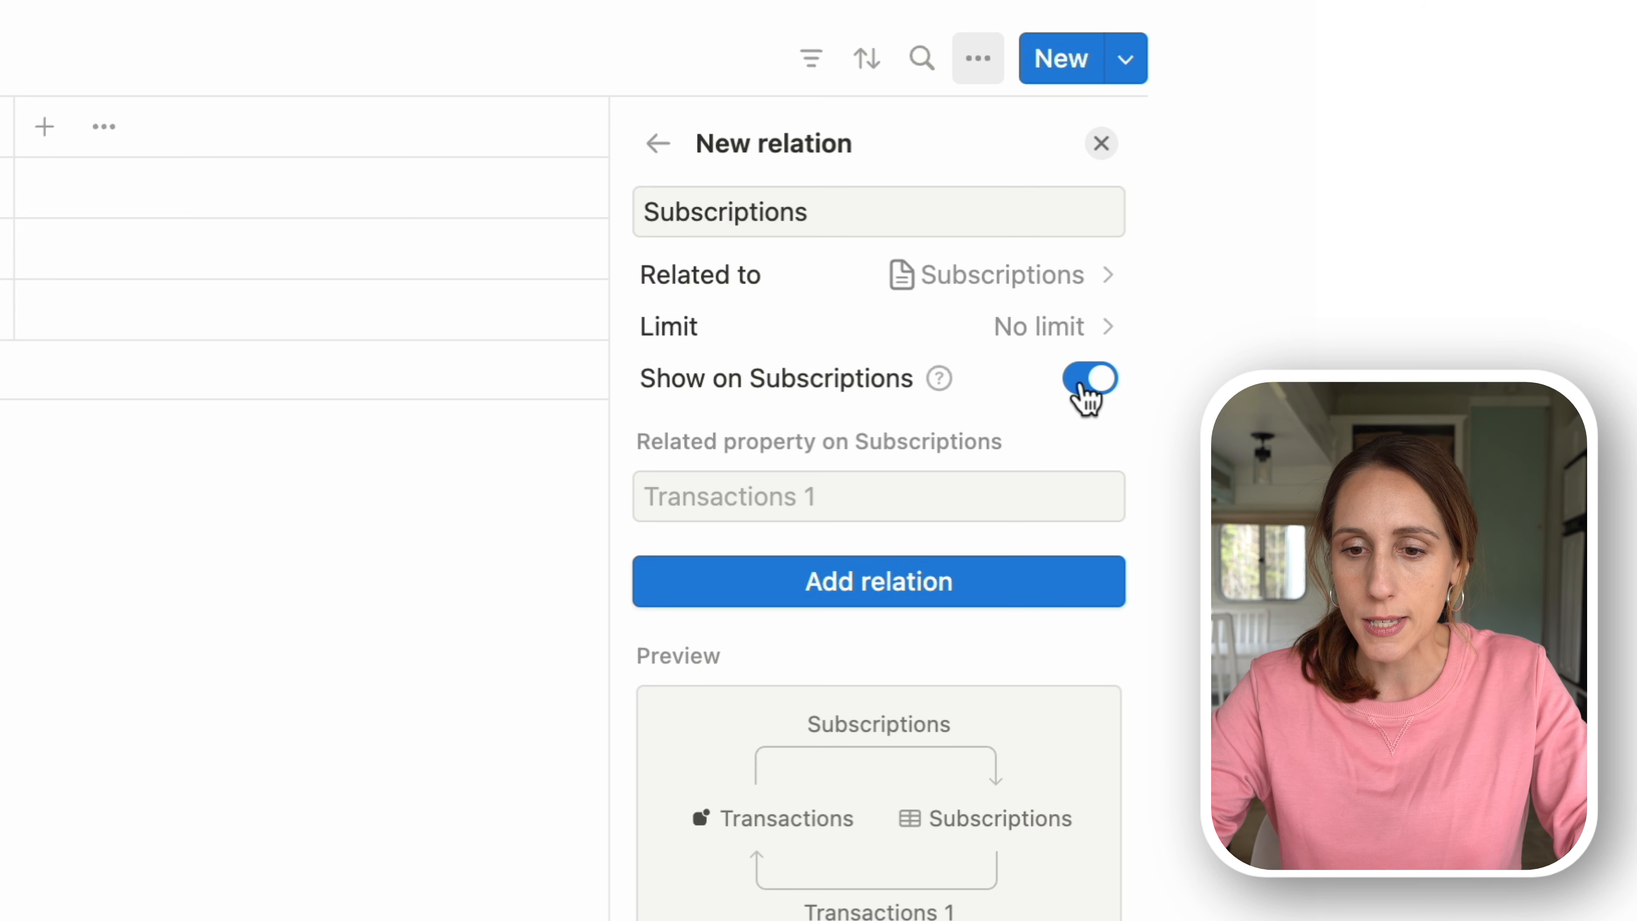
click(851, 498)
text(Transactions)
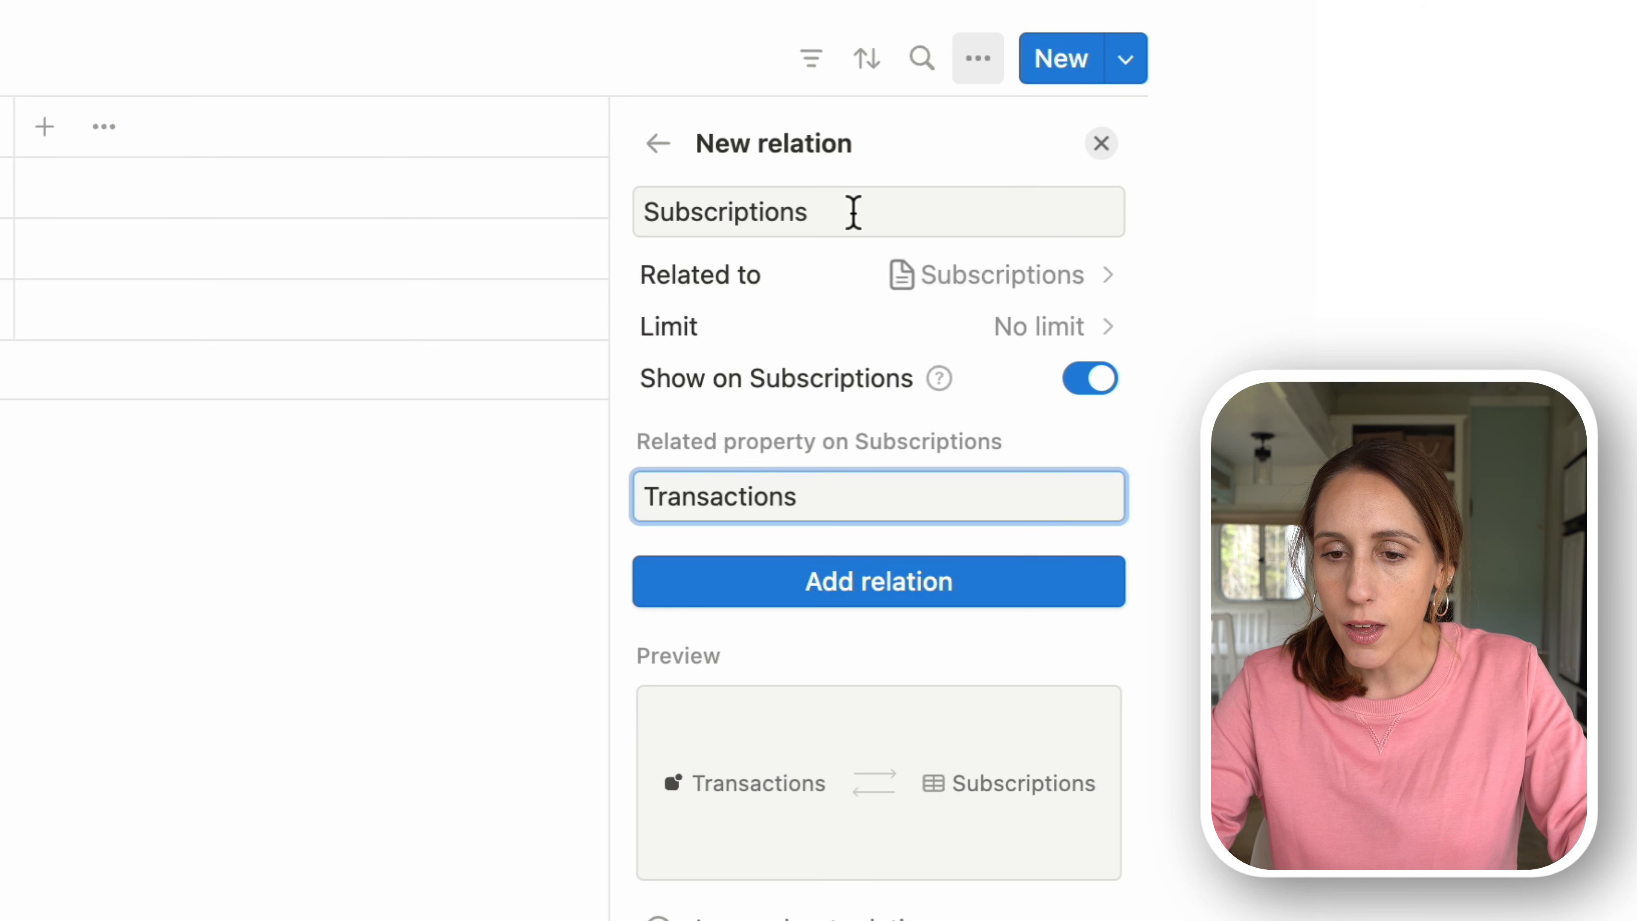
- Name the relation "Bill or Subscription" and add it to the Transactions database
click(645, 212)
text(Bill)
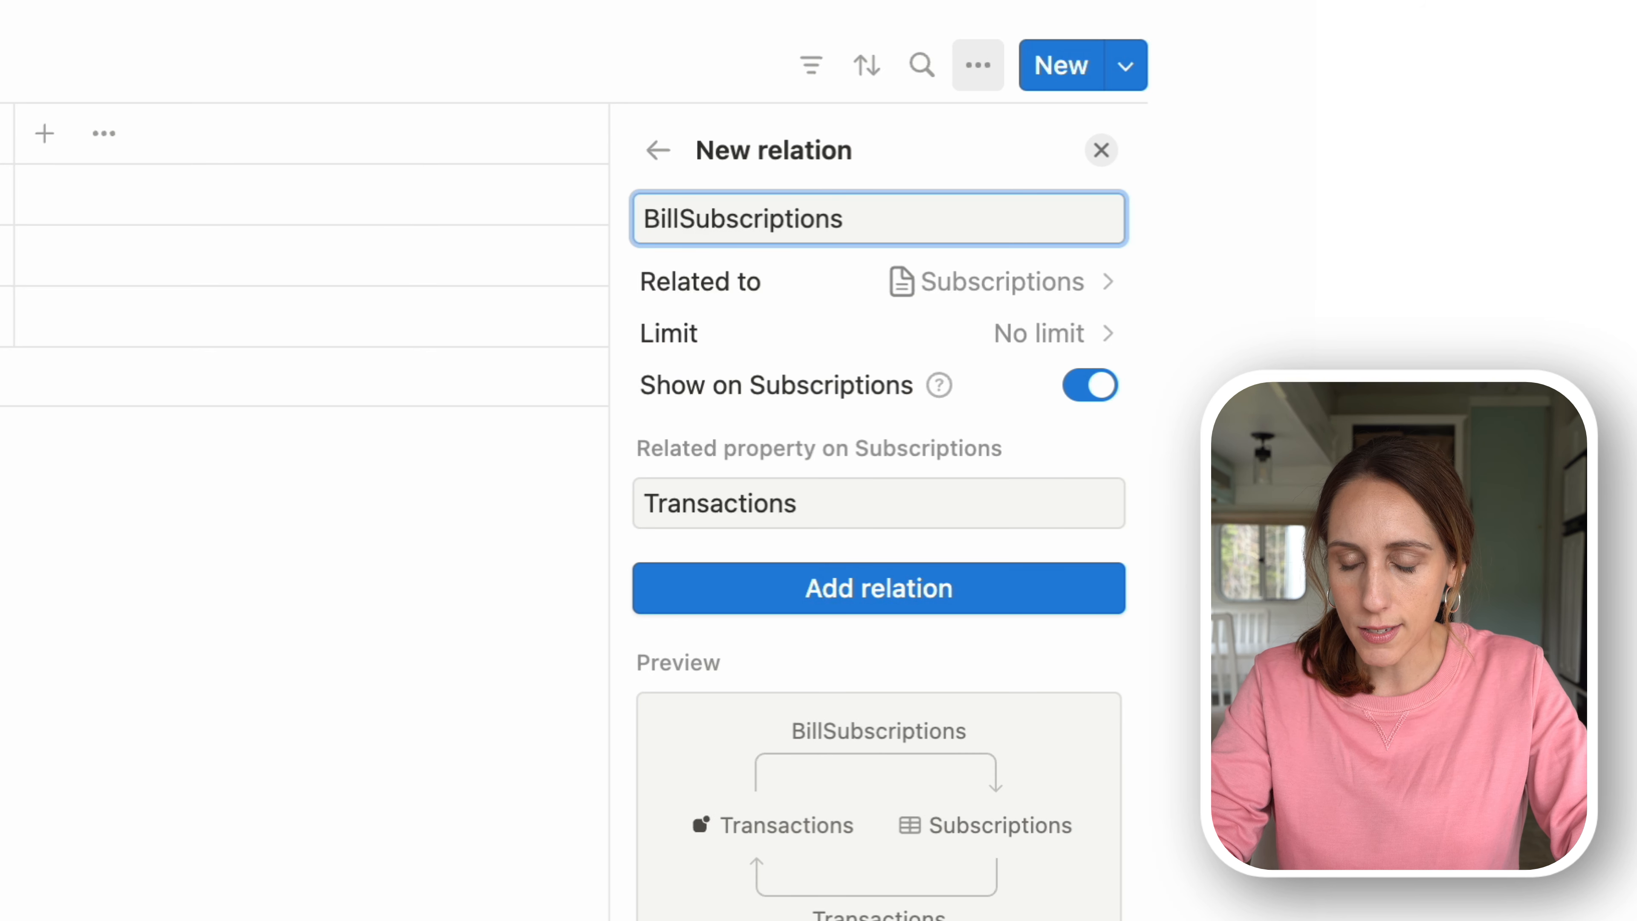
text( or)
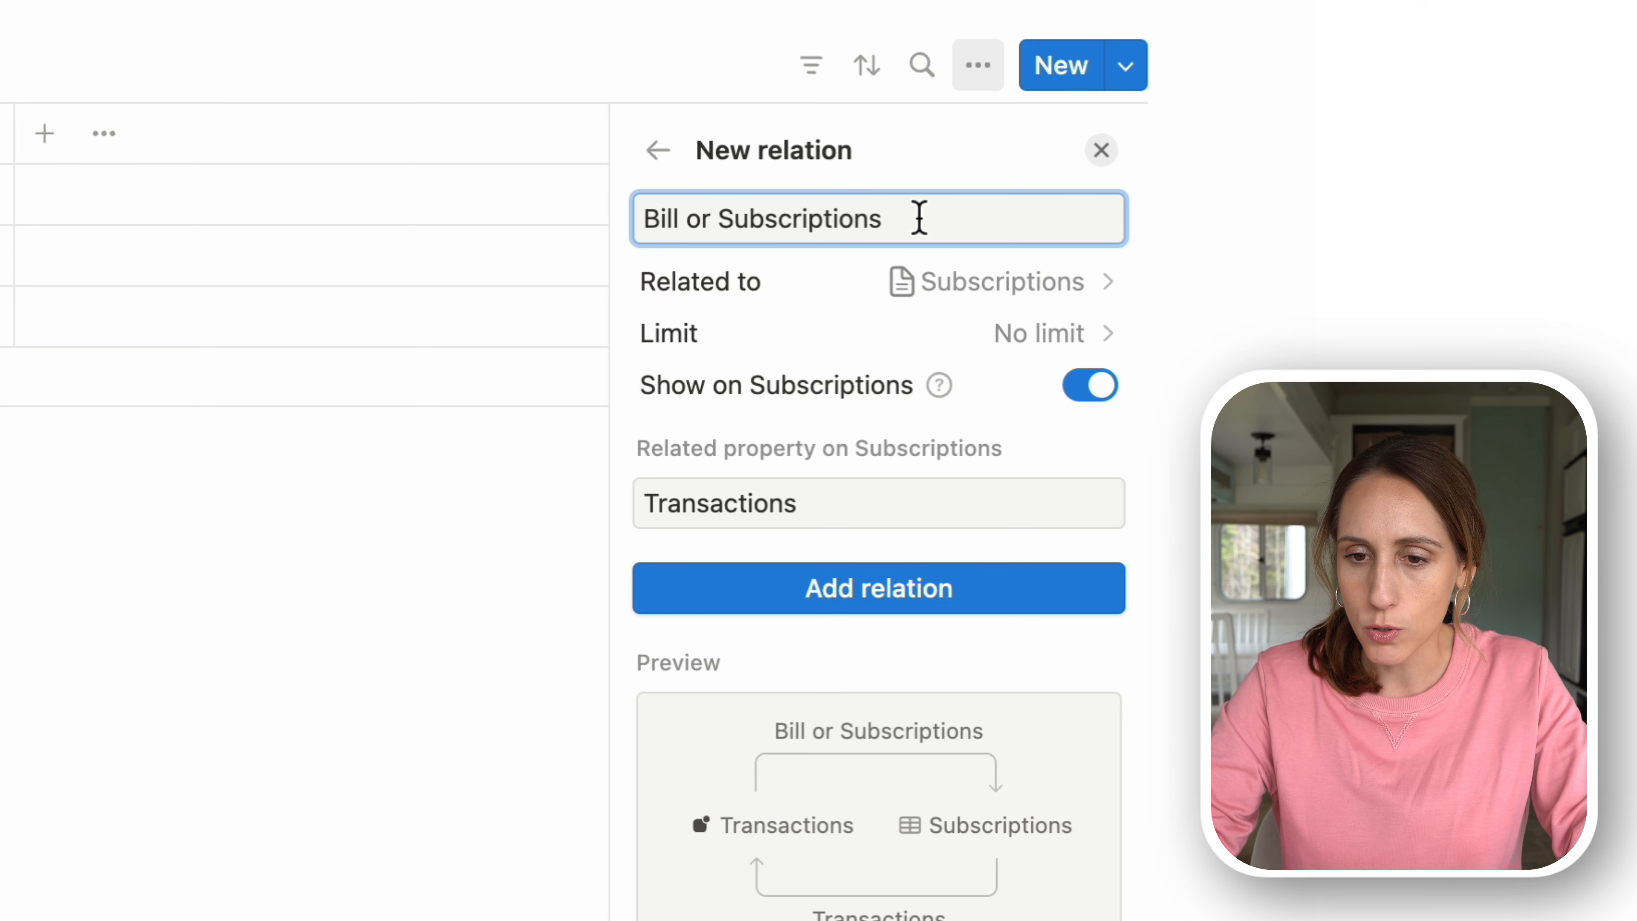
key(BackSpace)
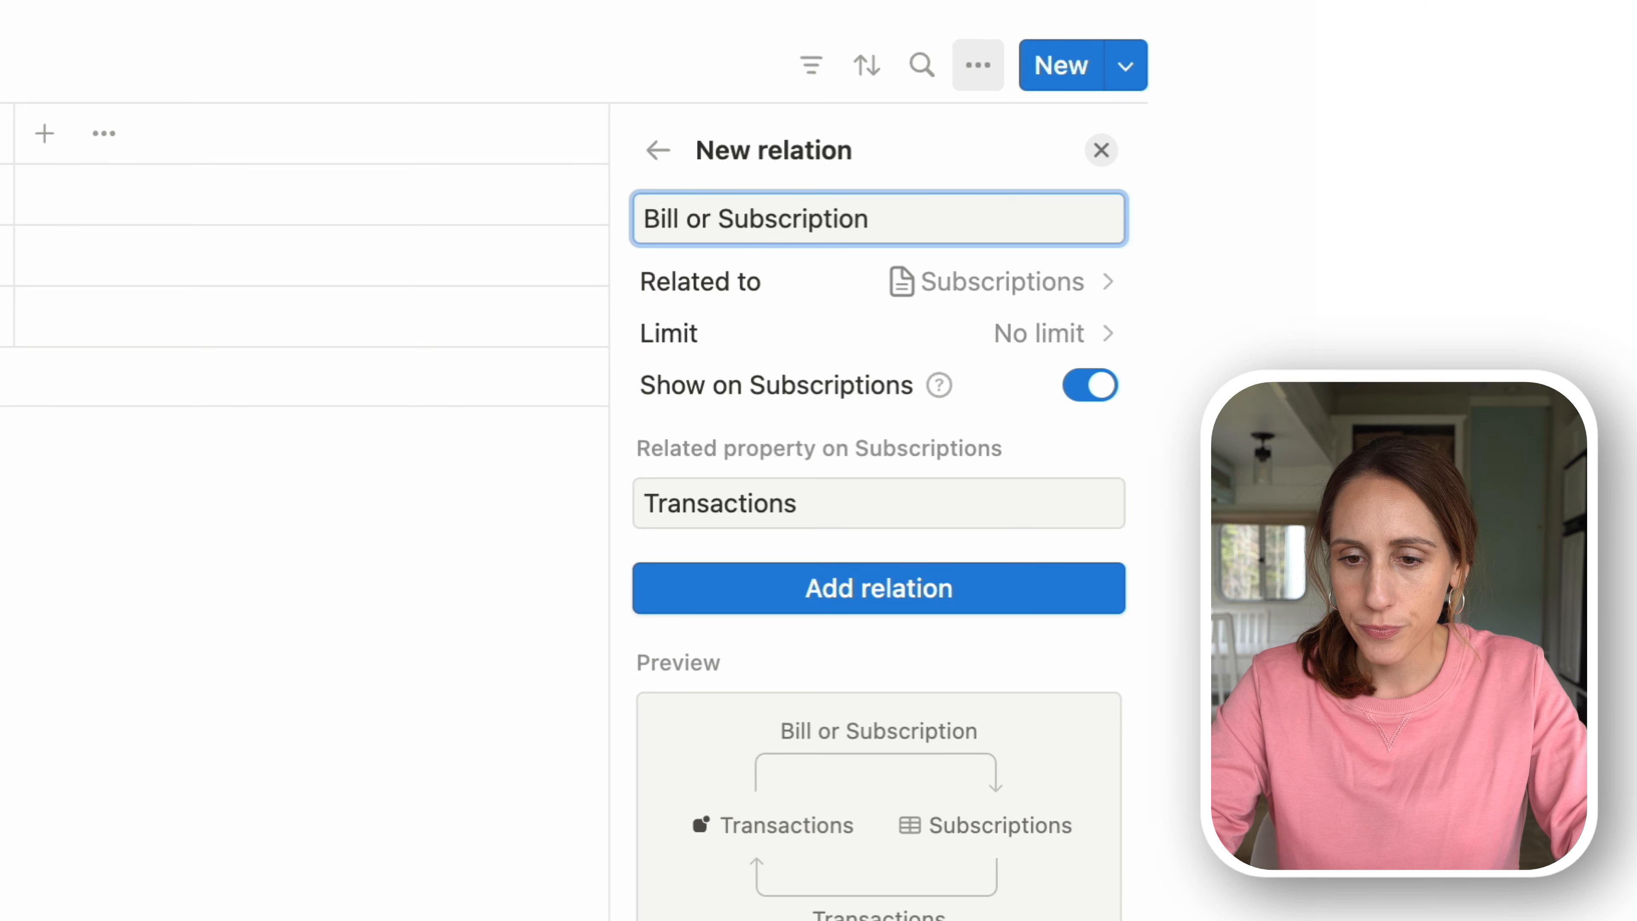
click(779, 590)
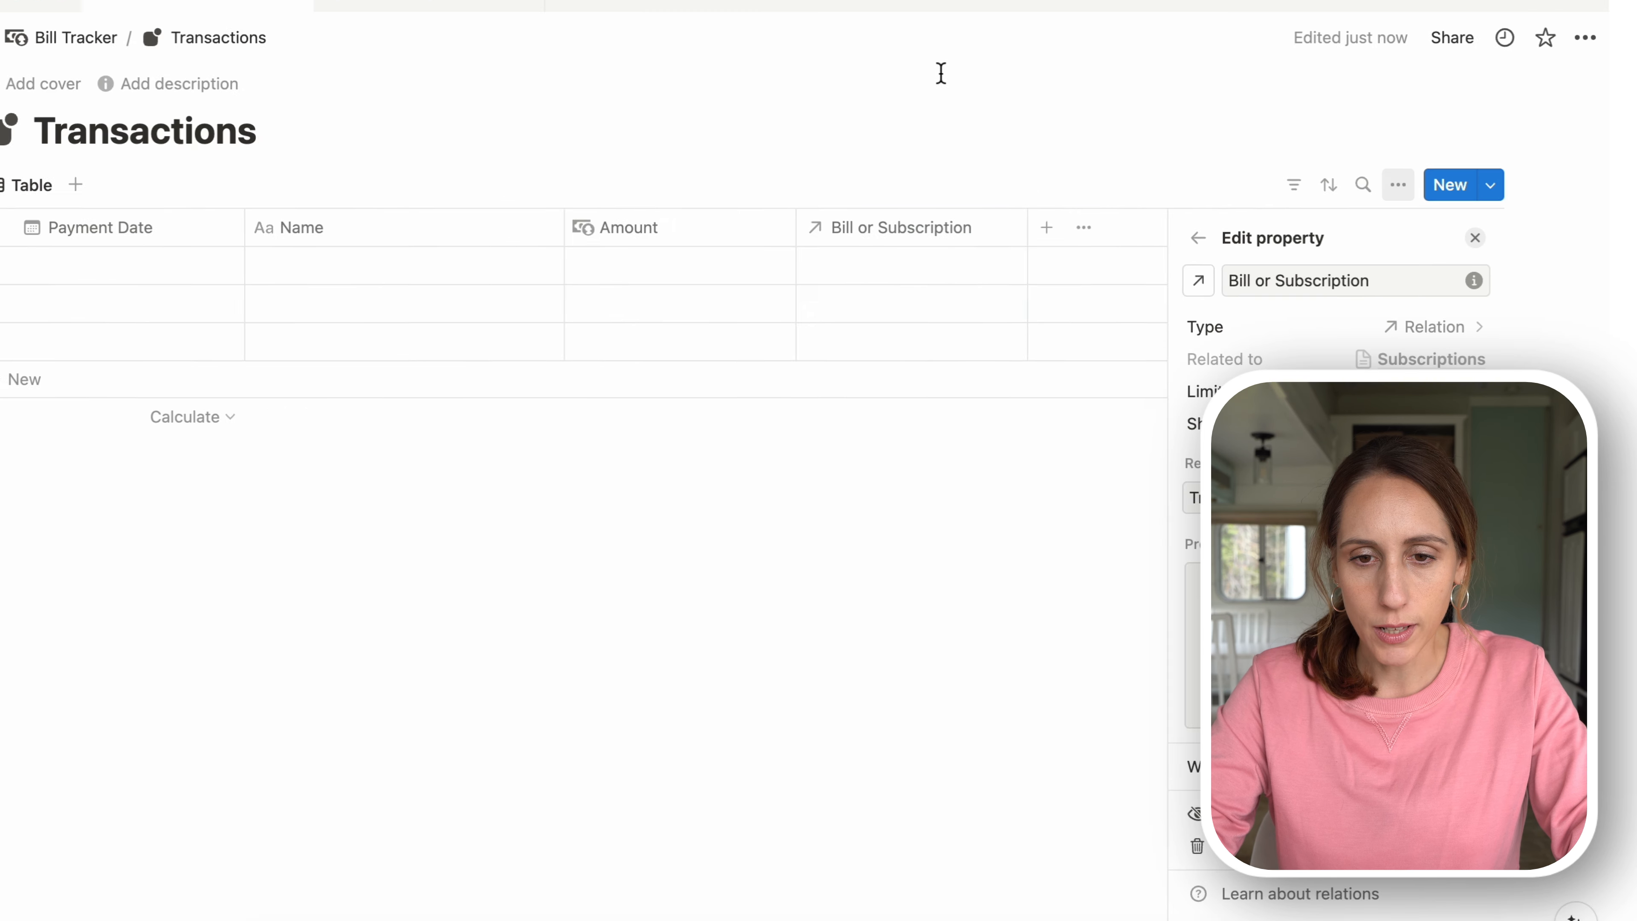
click(952, 112)
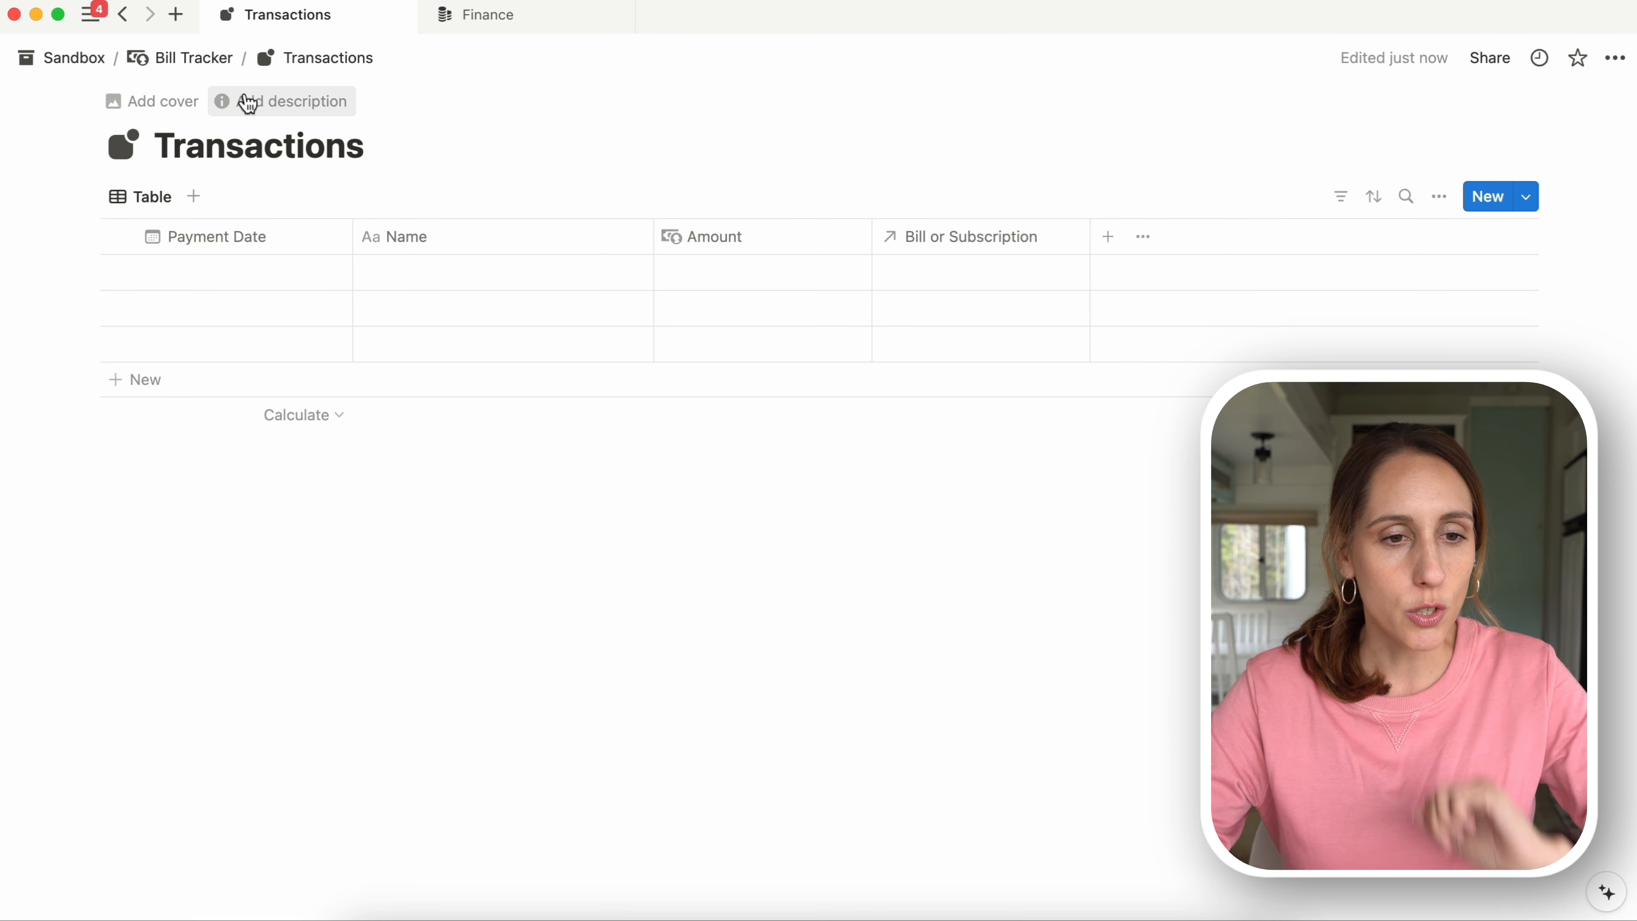
- Return to the Bill Tracker page and insert a divider between the Categories list and the Transactions link
click(186, 67)
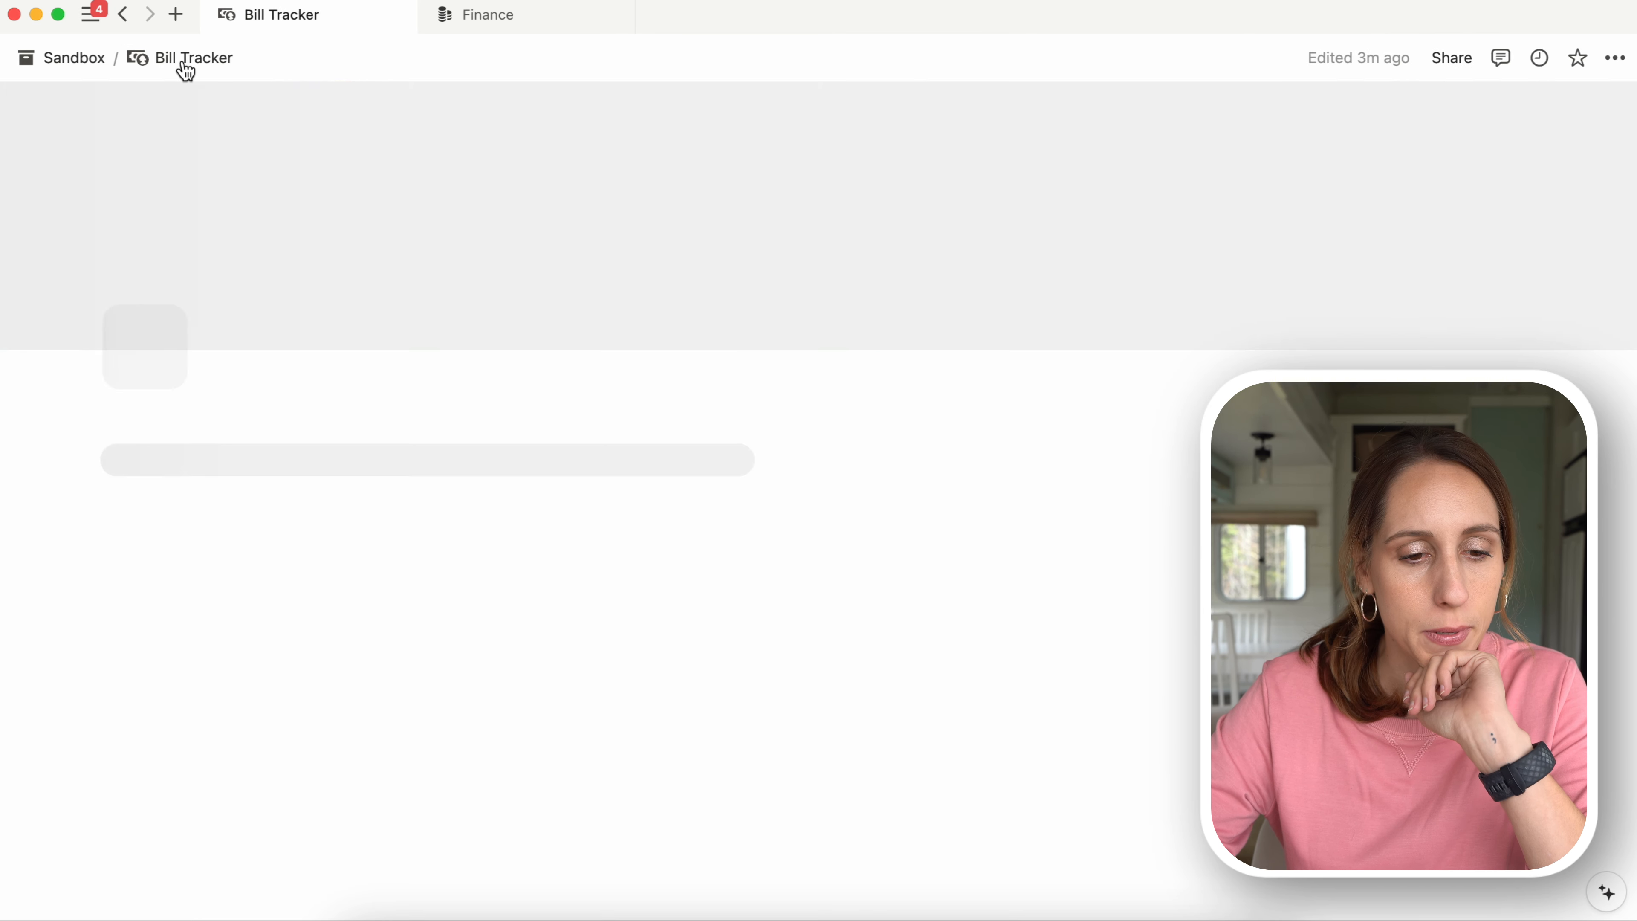
scroll(208, 410, down, 3)
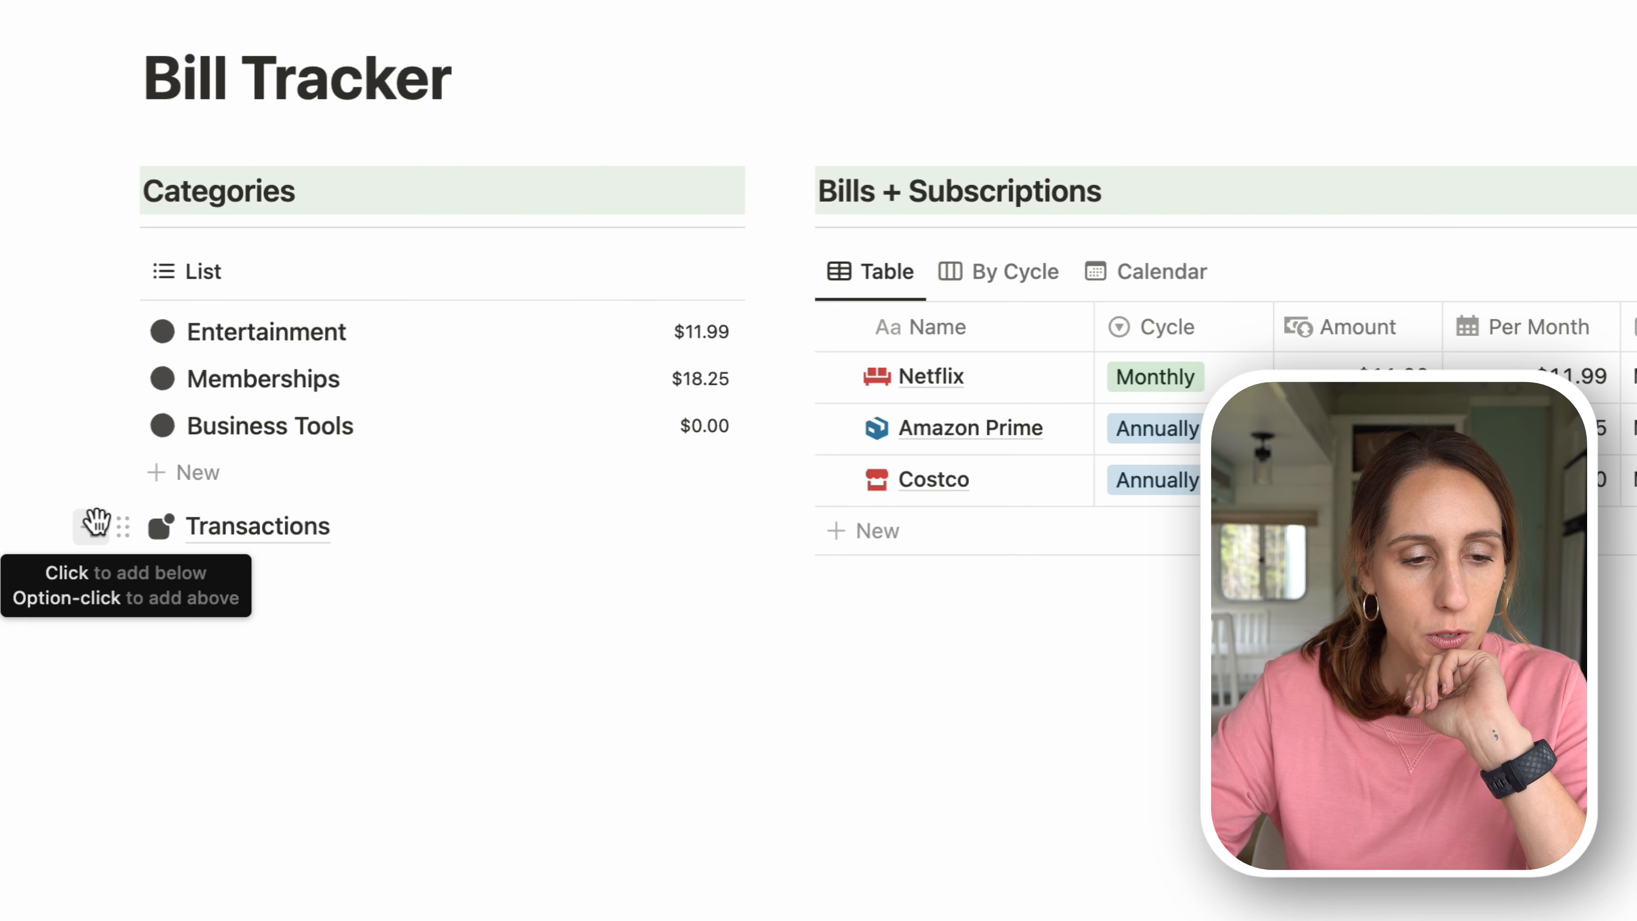
click(76, 569)
text(--)
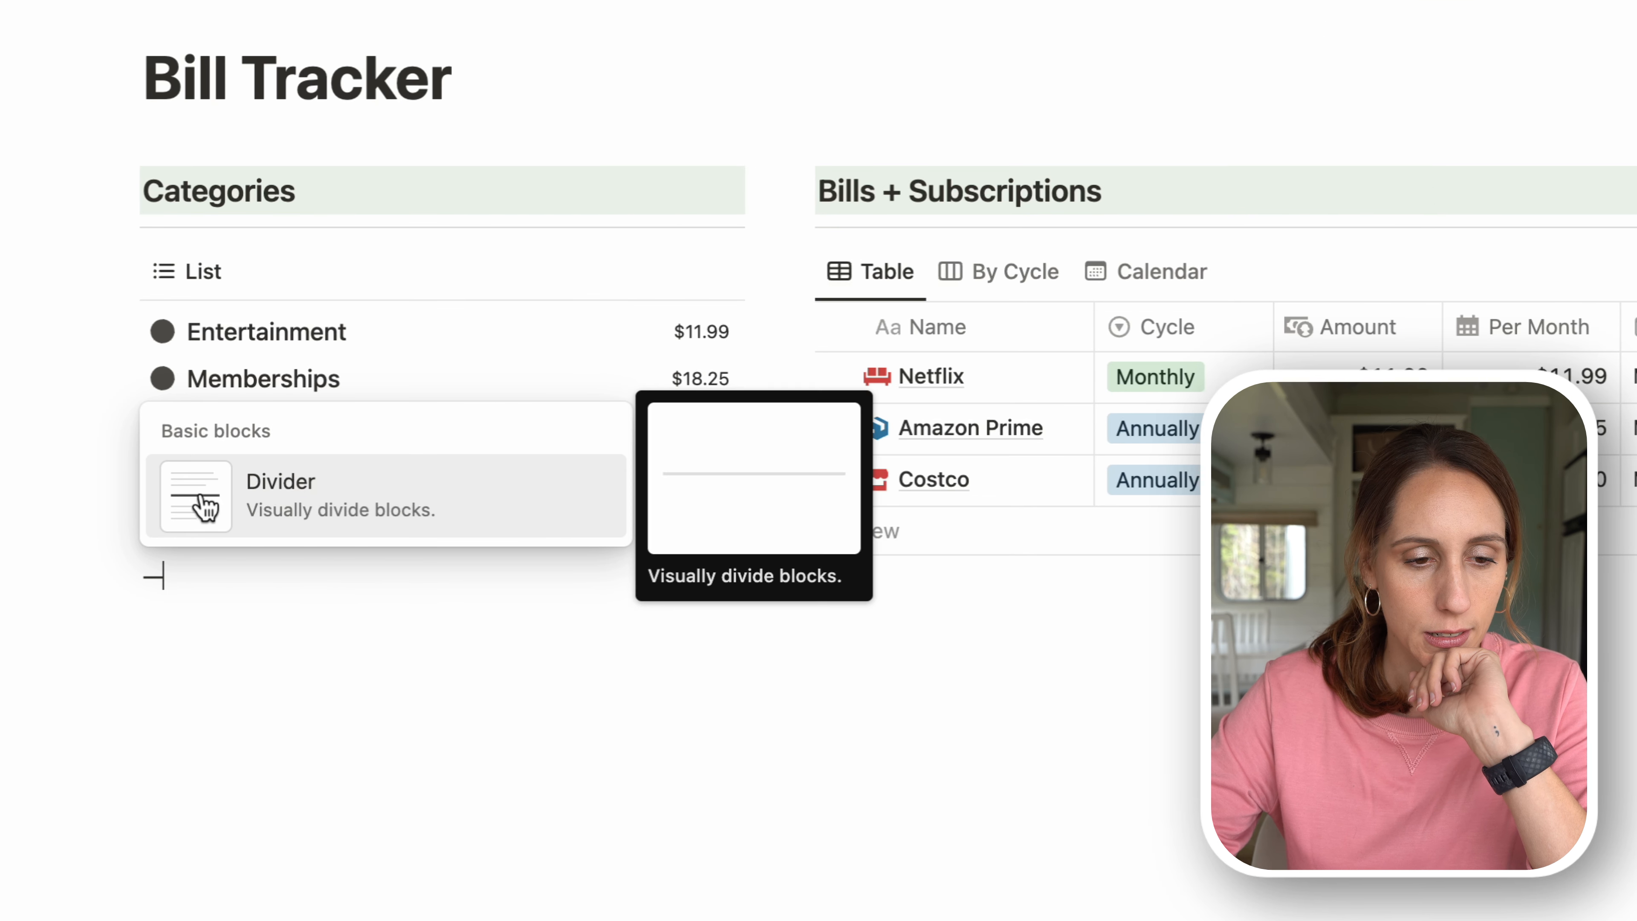
click(205, 506)
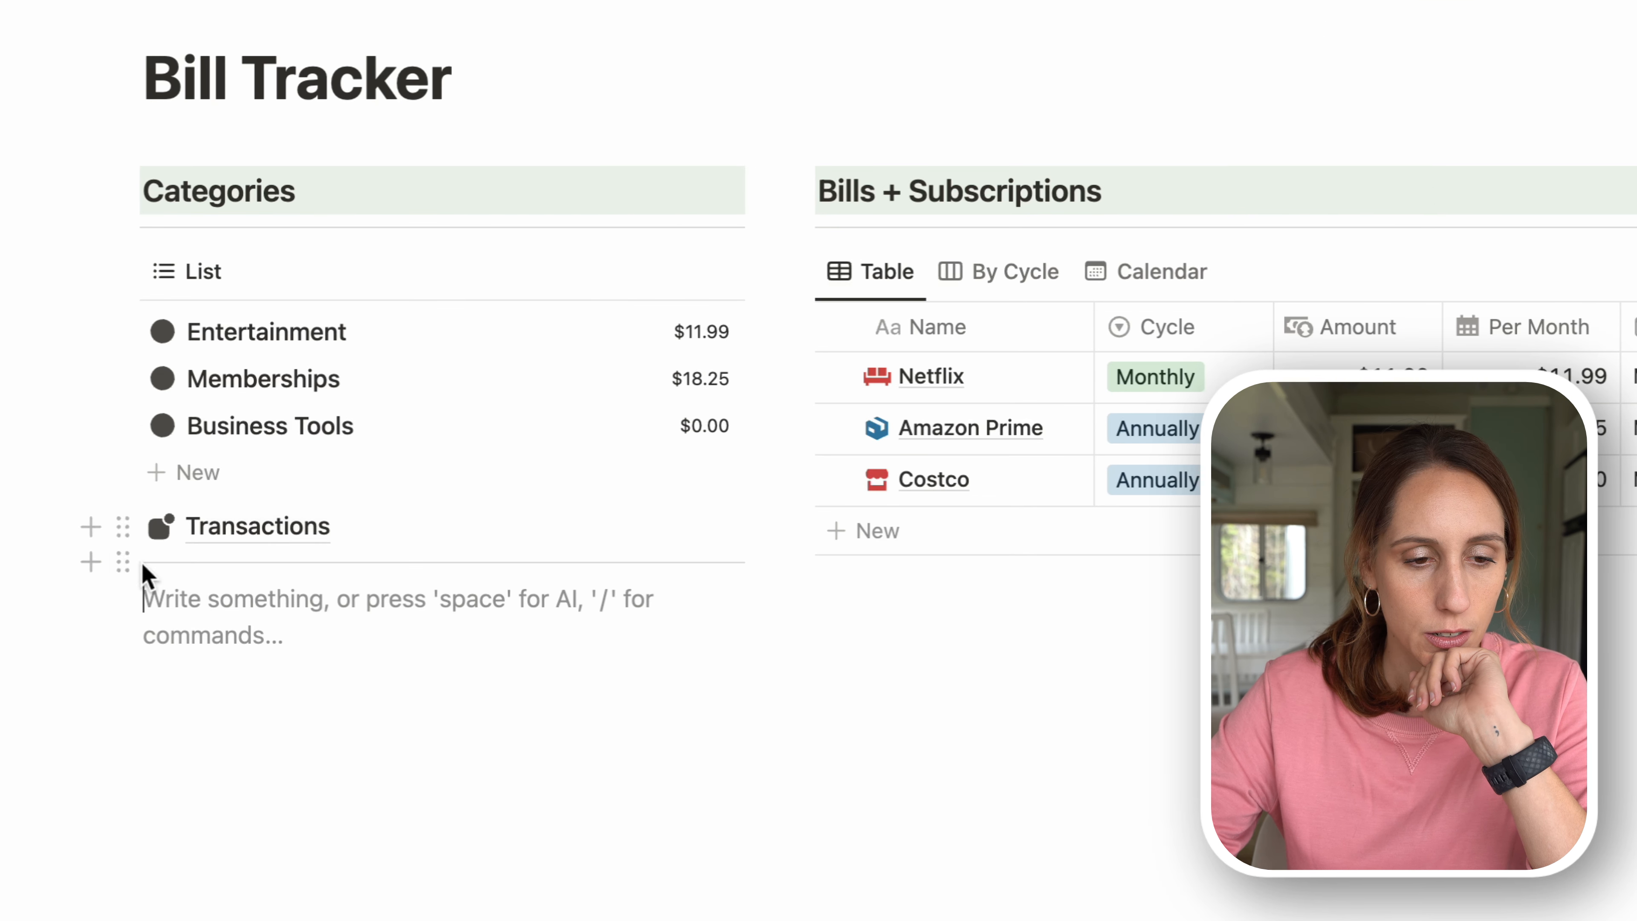
drag(120, 556, 130, 503)
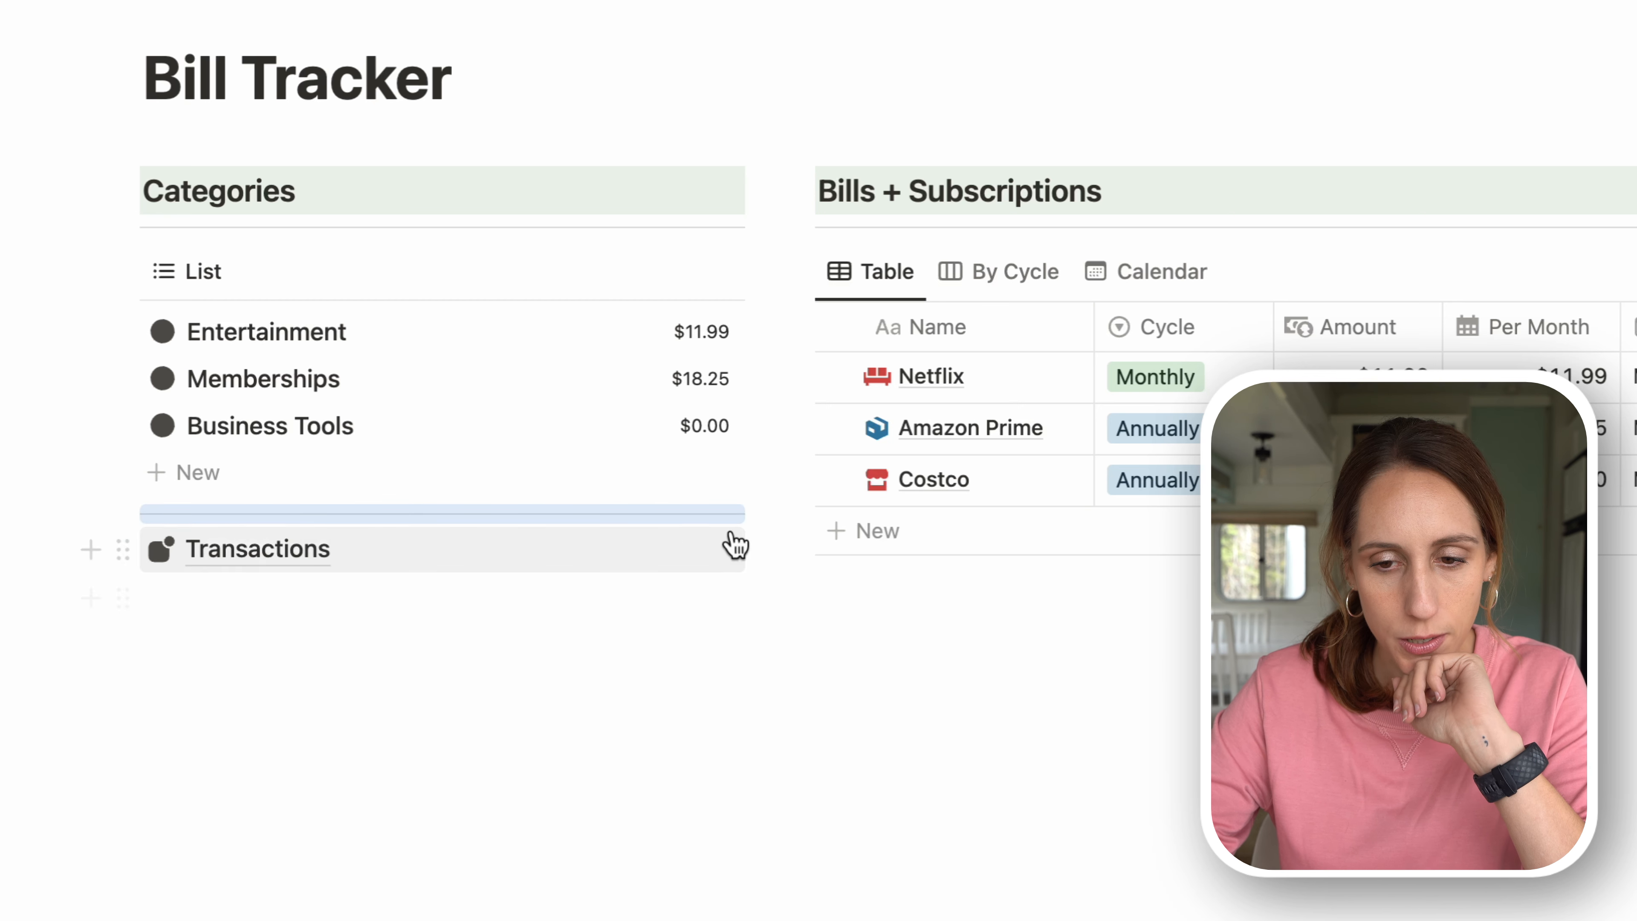
click(144, 191)
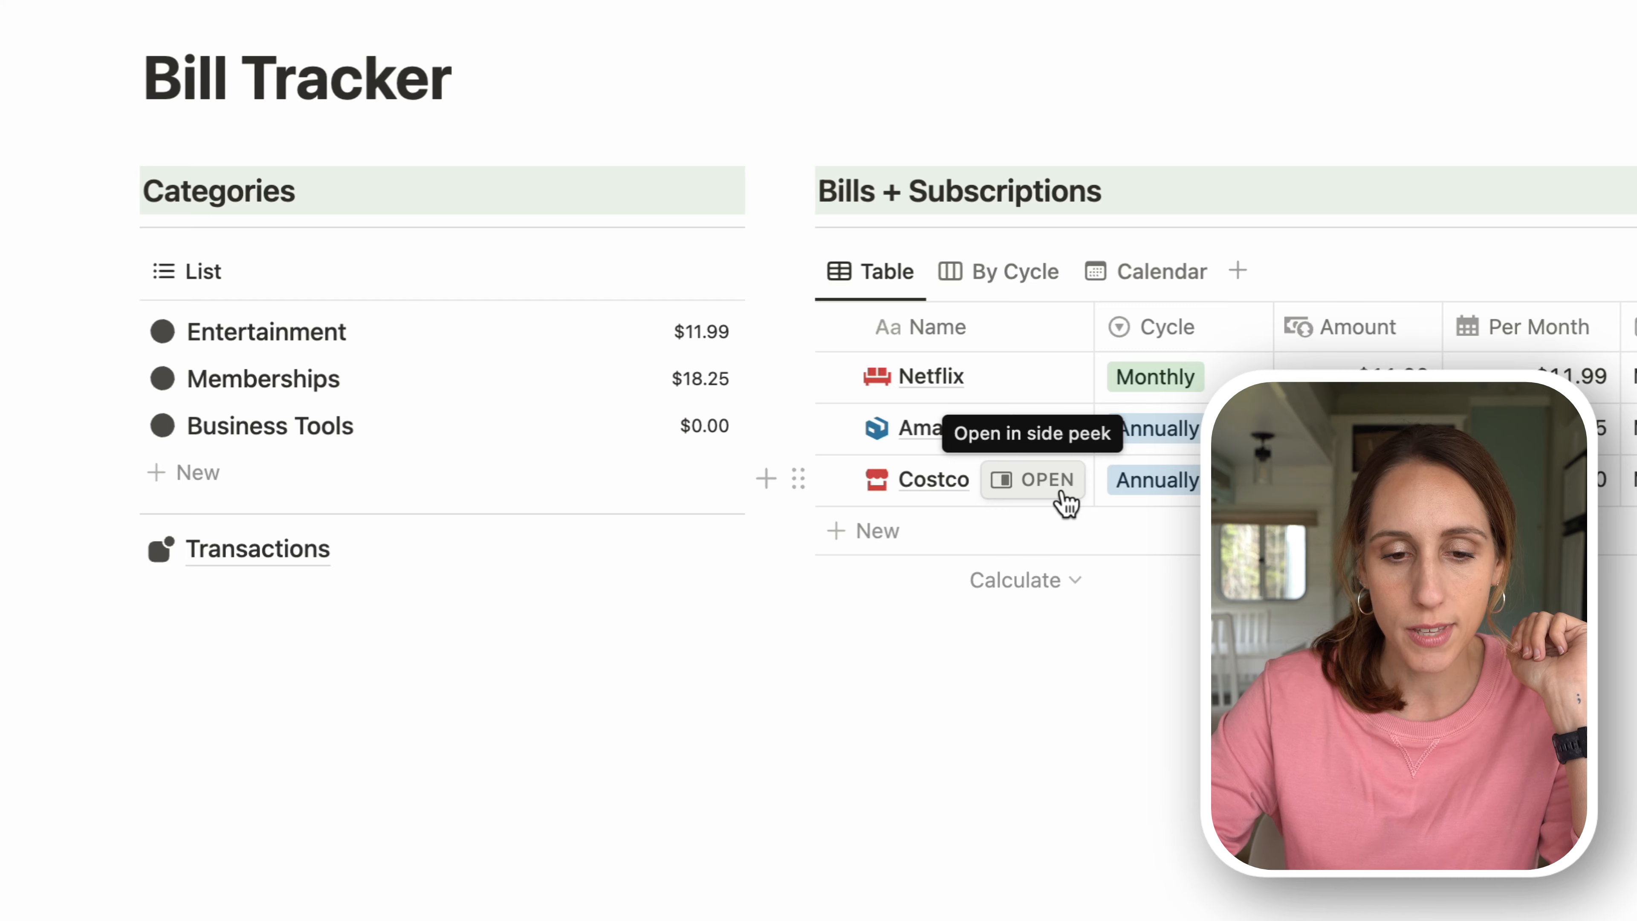
- Open the Costco entry in Bills + Subscriptions and add a checkbox property named "Auto Pay"
click(1066, 502)
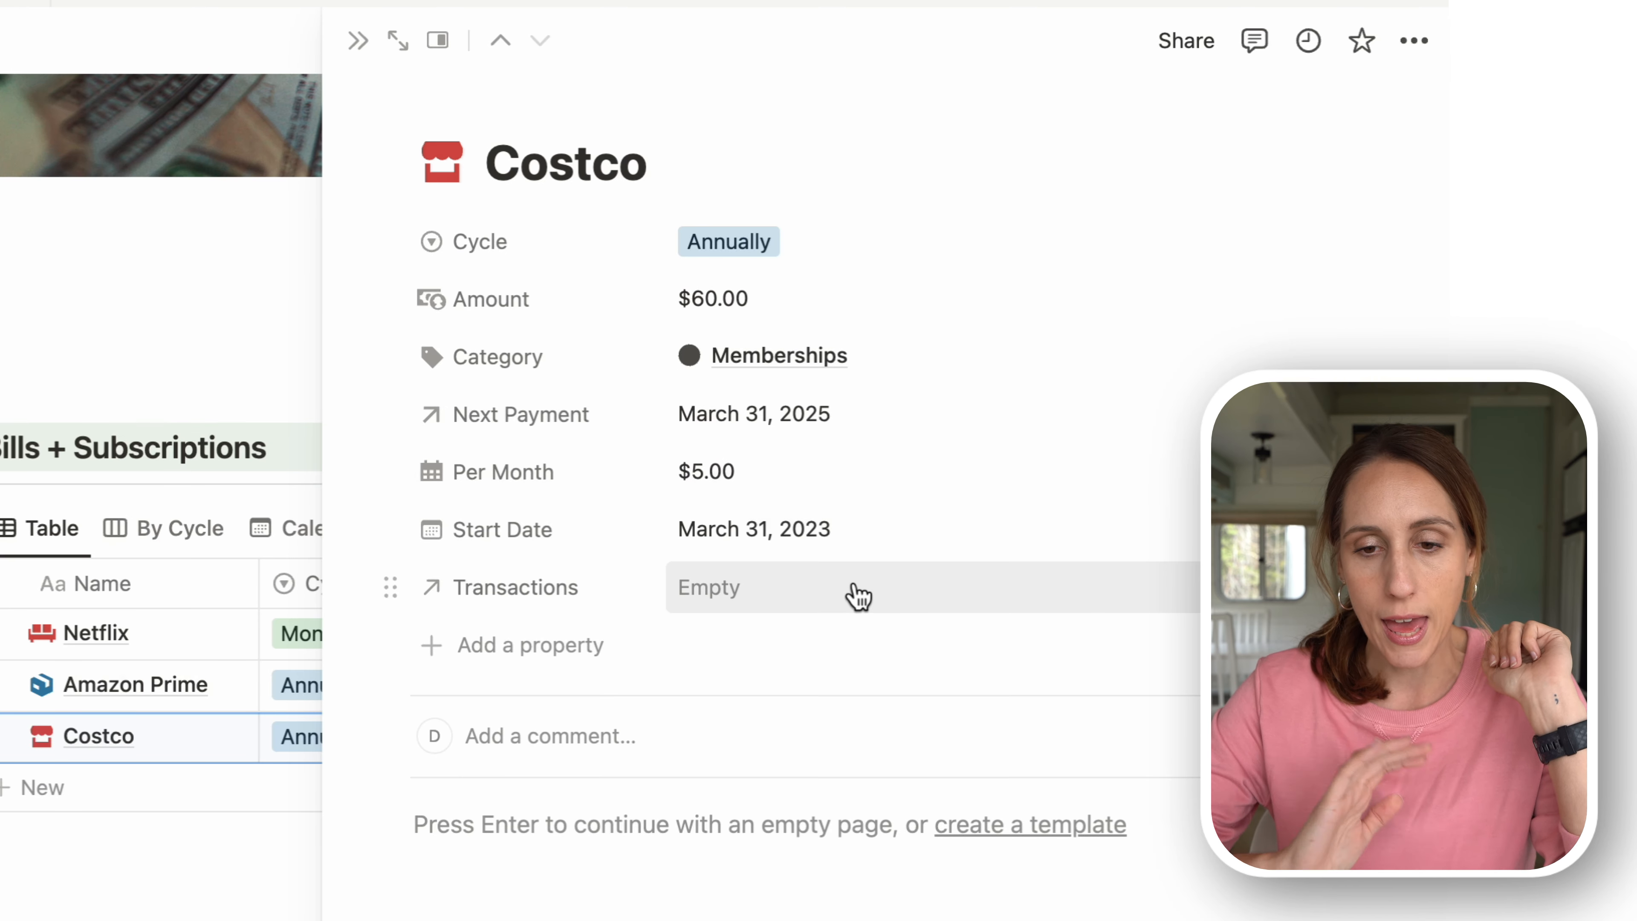
click(598, 666)
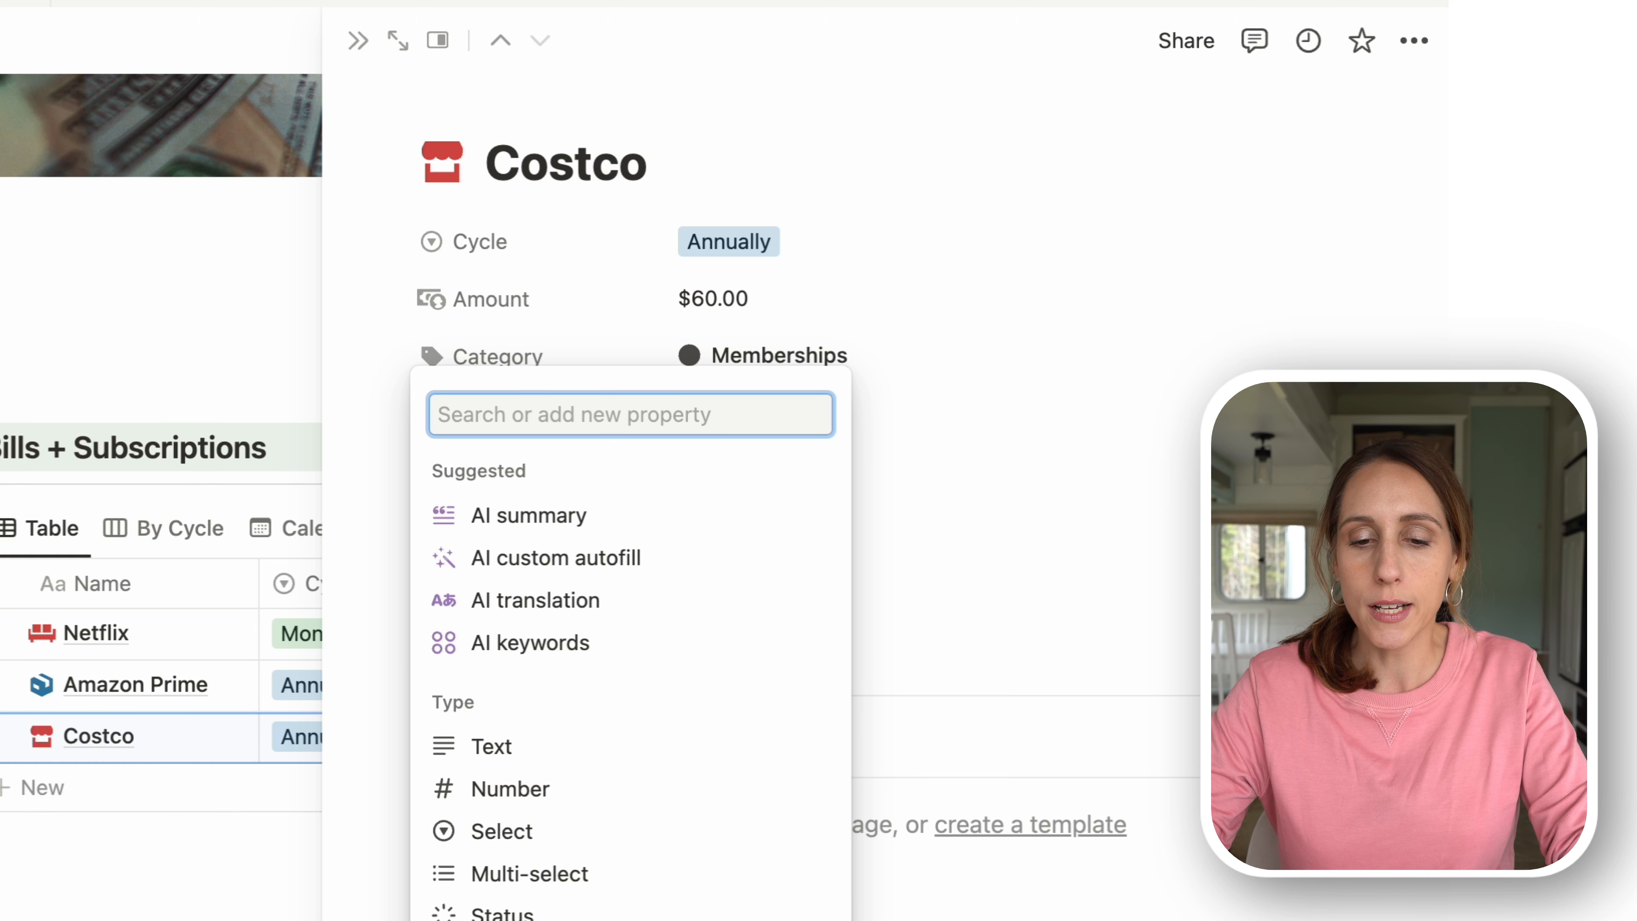
click(572, 918)
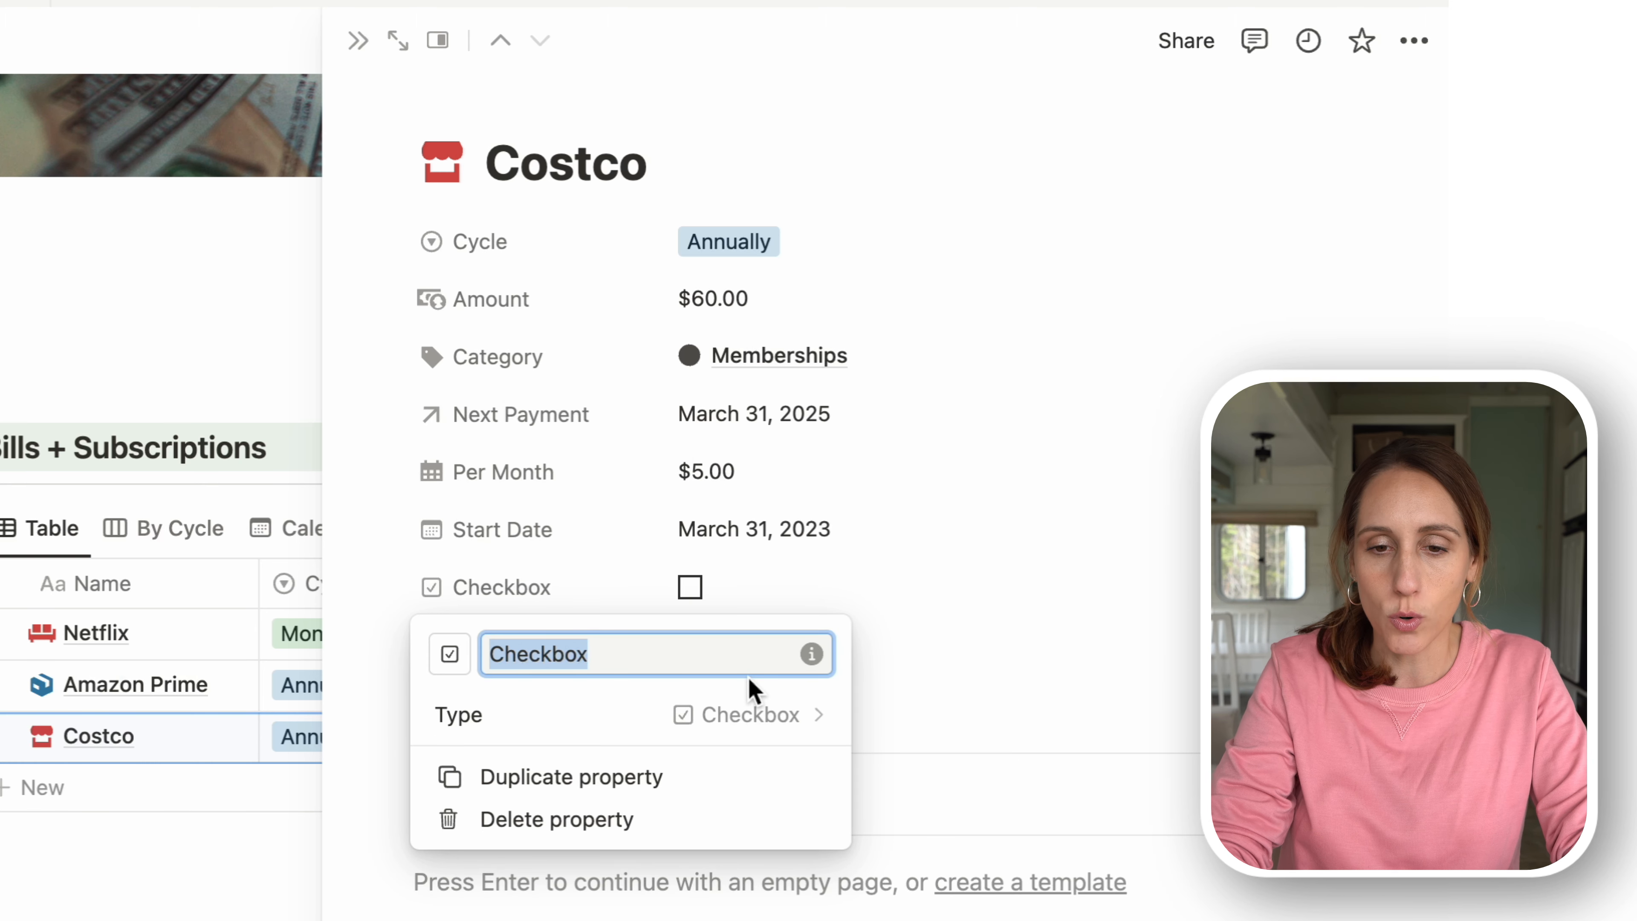
text(Auto)
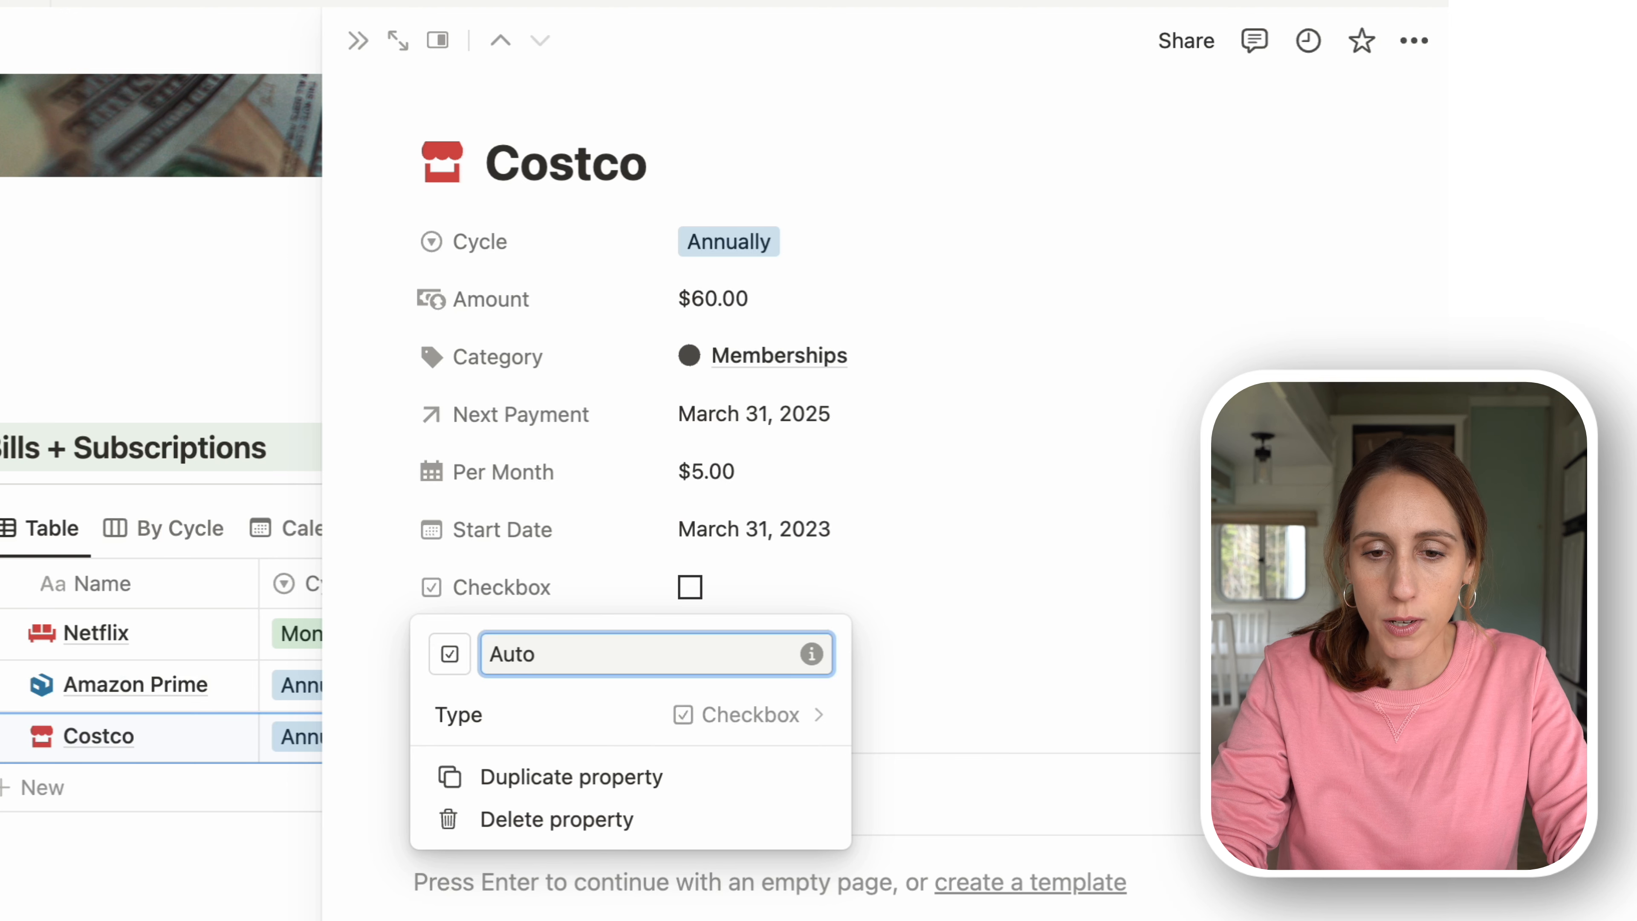
text( Pay)
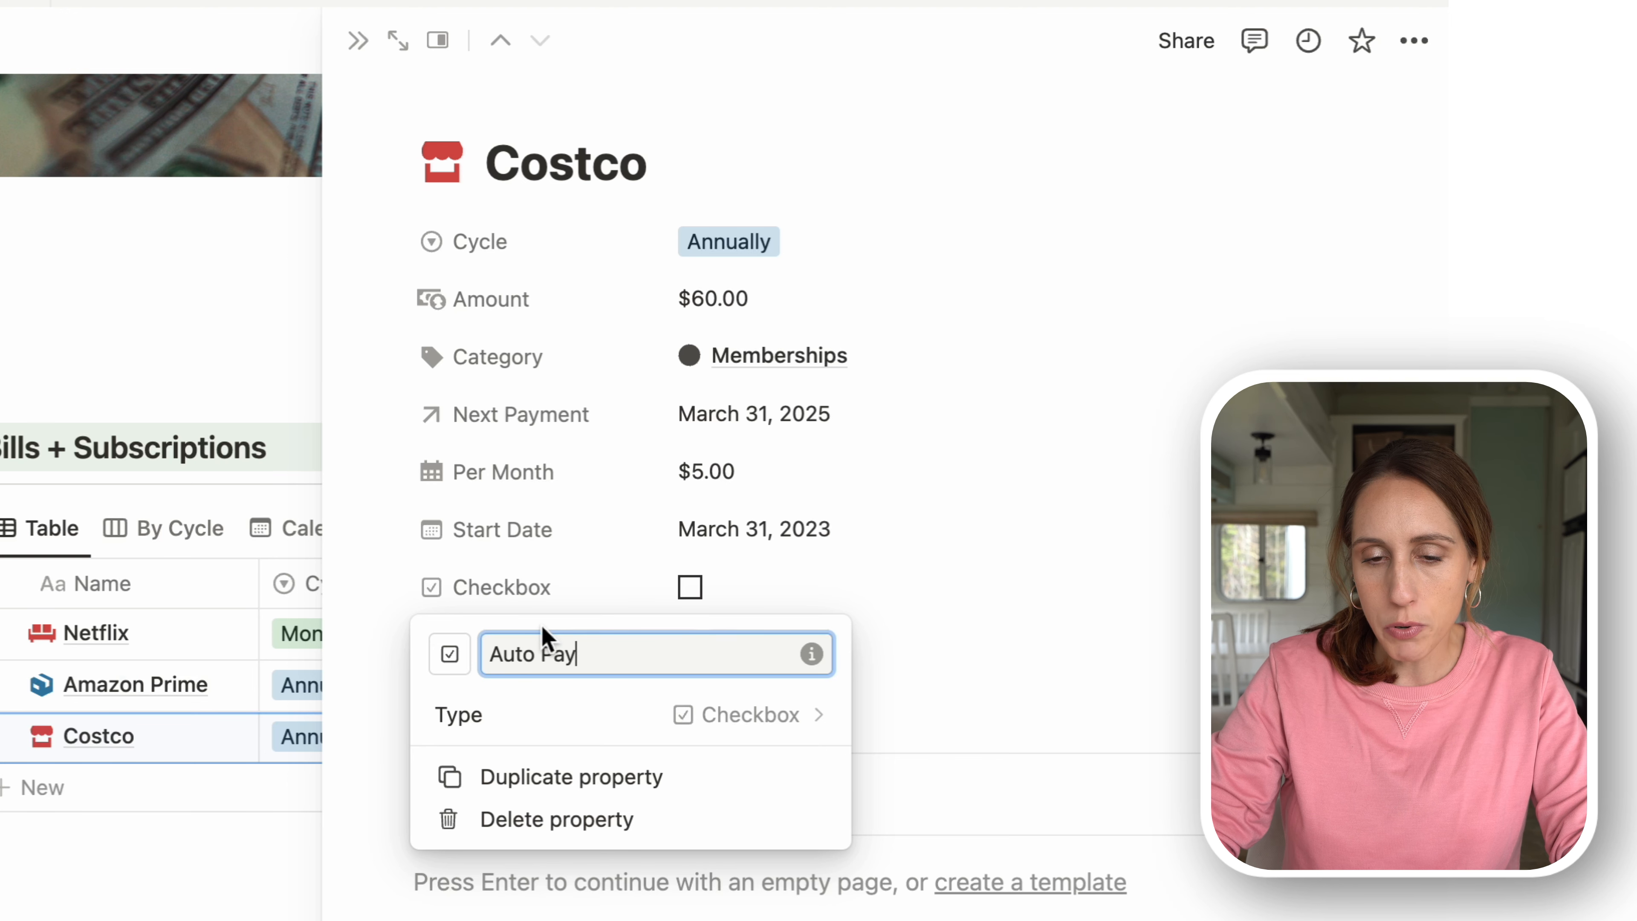
- Give the Auto Pay property the history clock icon and move it above Cycle as the first property
click(443, 656)
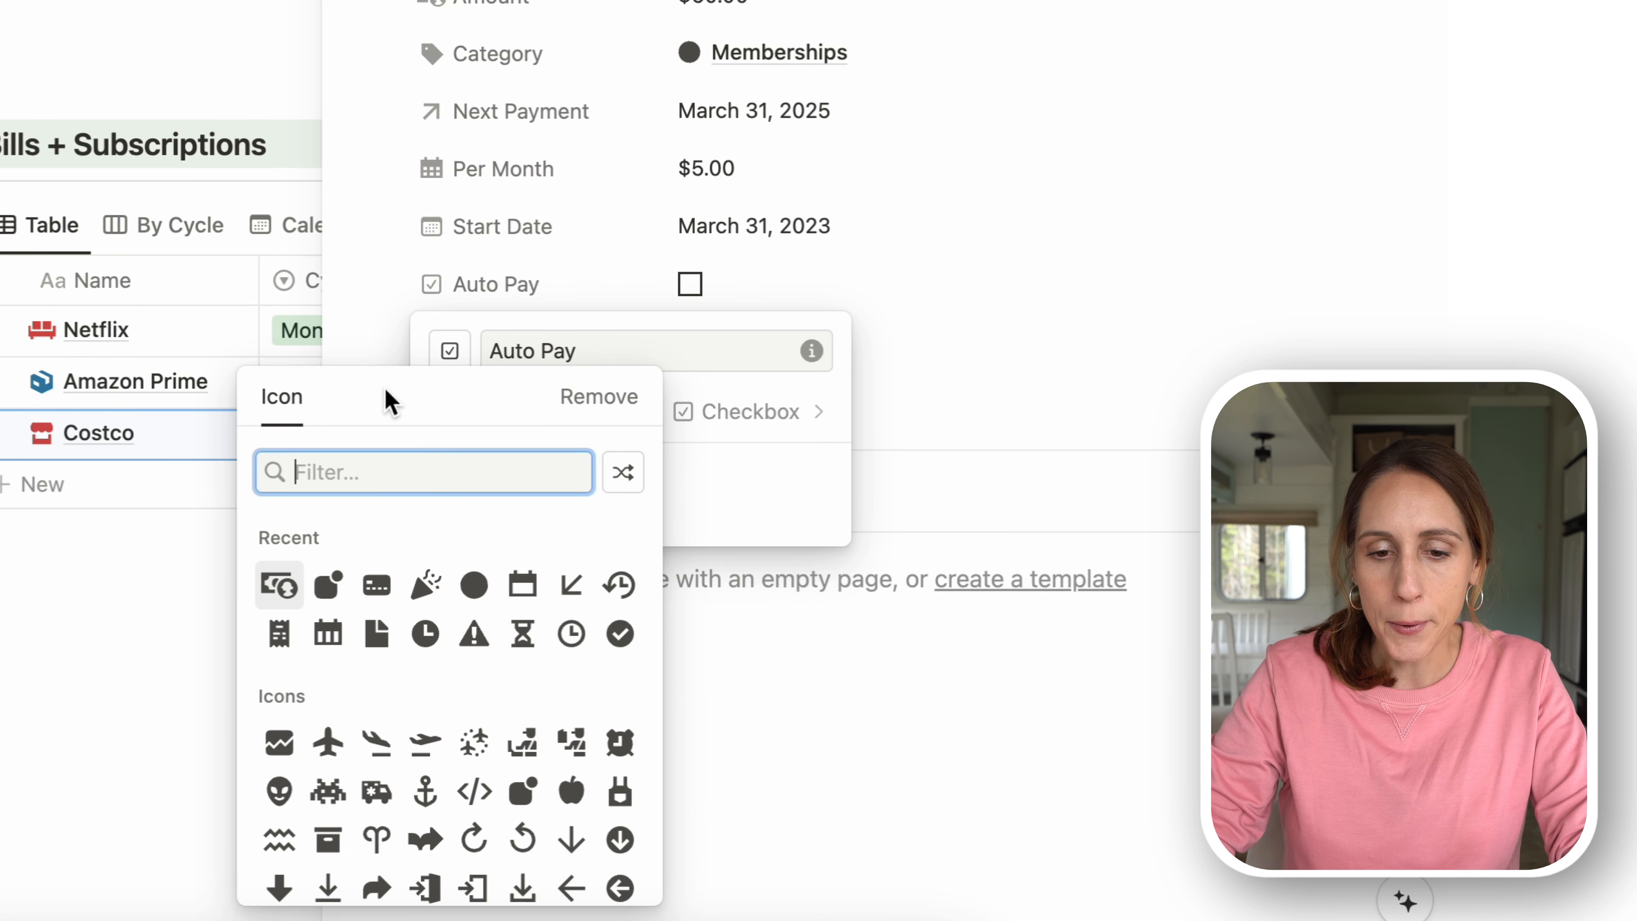
click(619, 665)
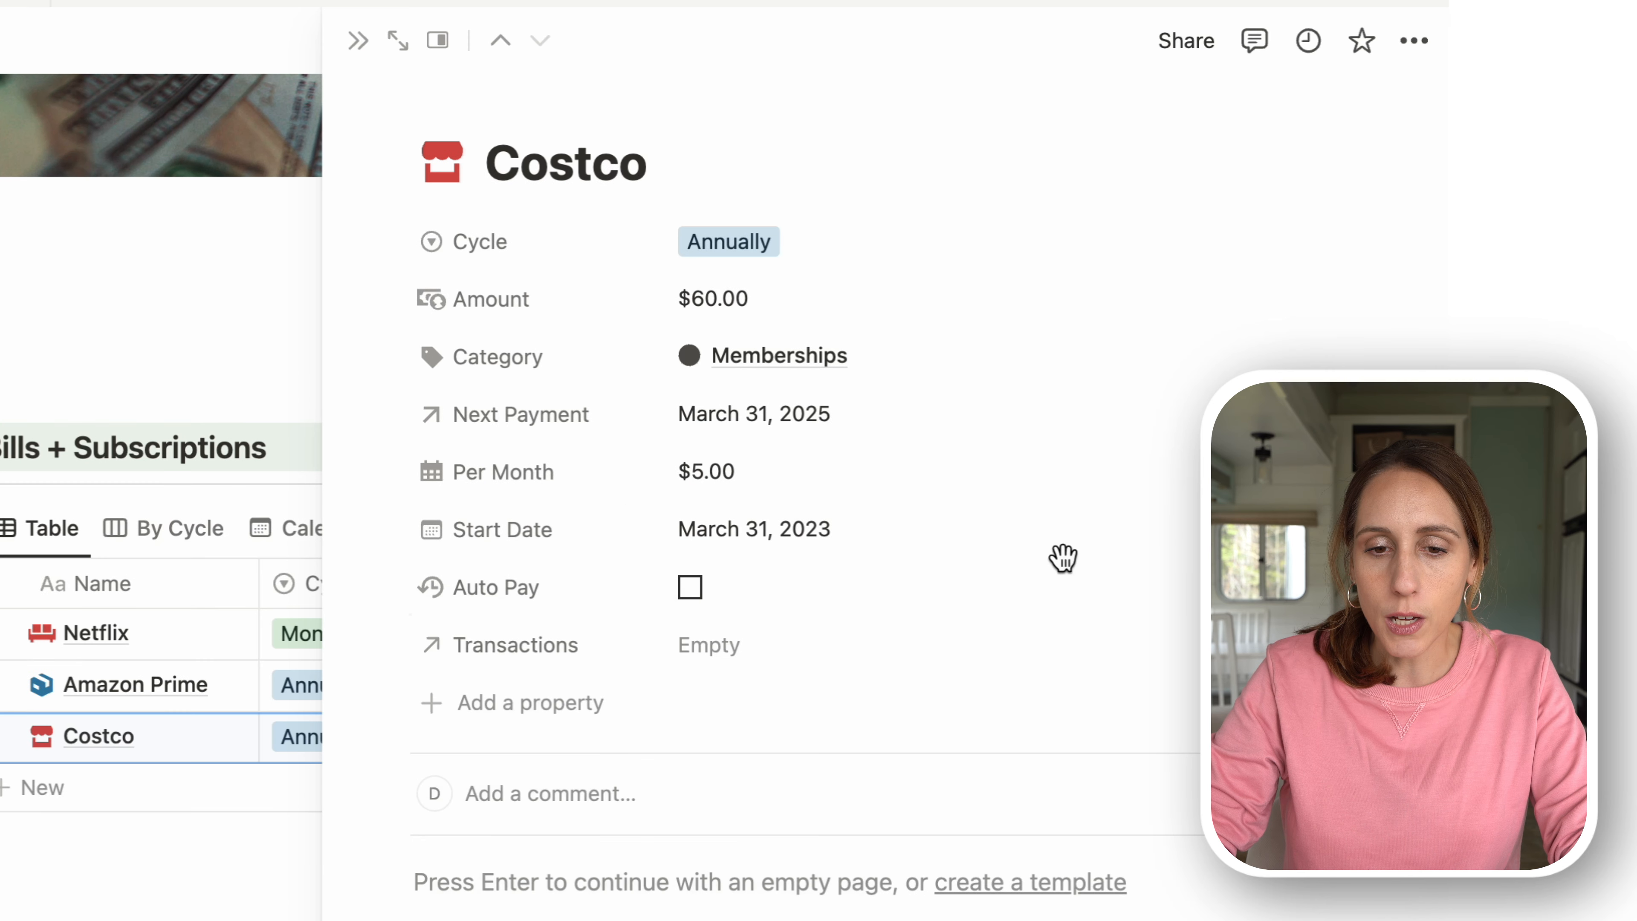
drag(387, 585, 417, 193)
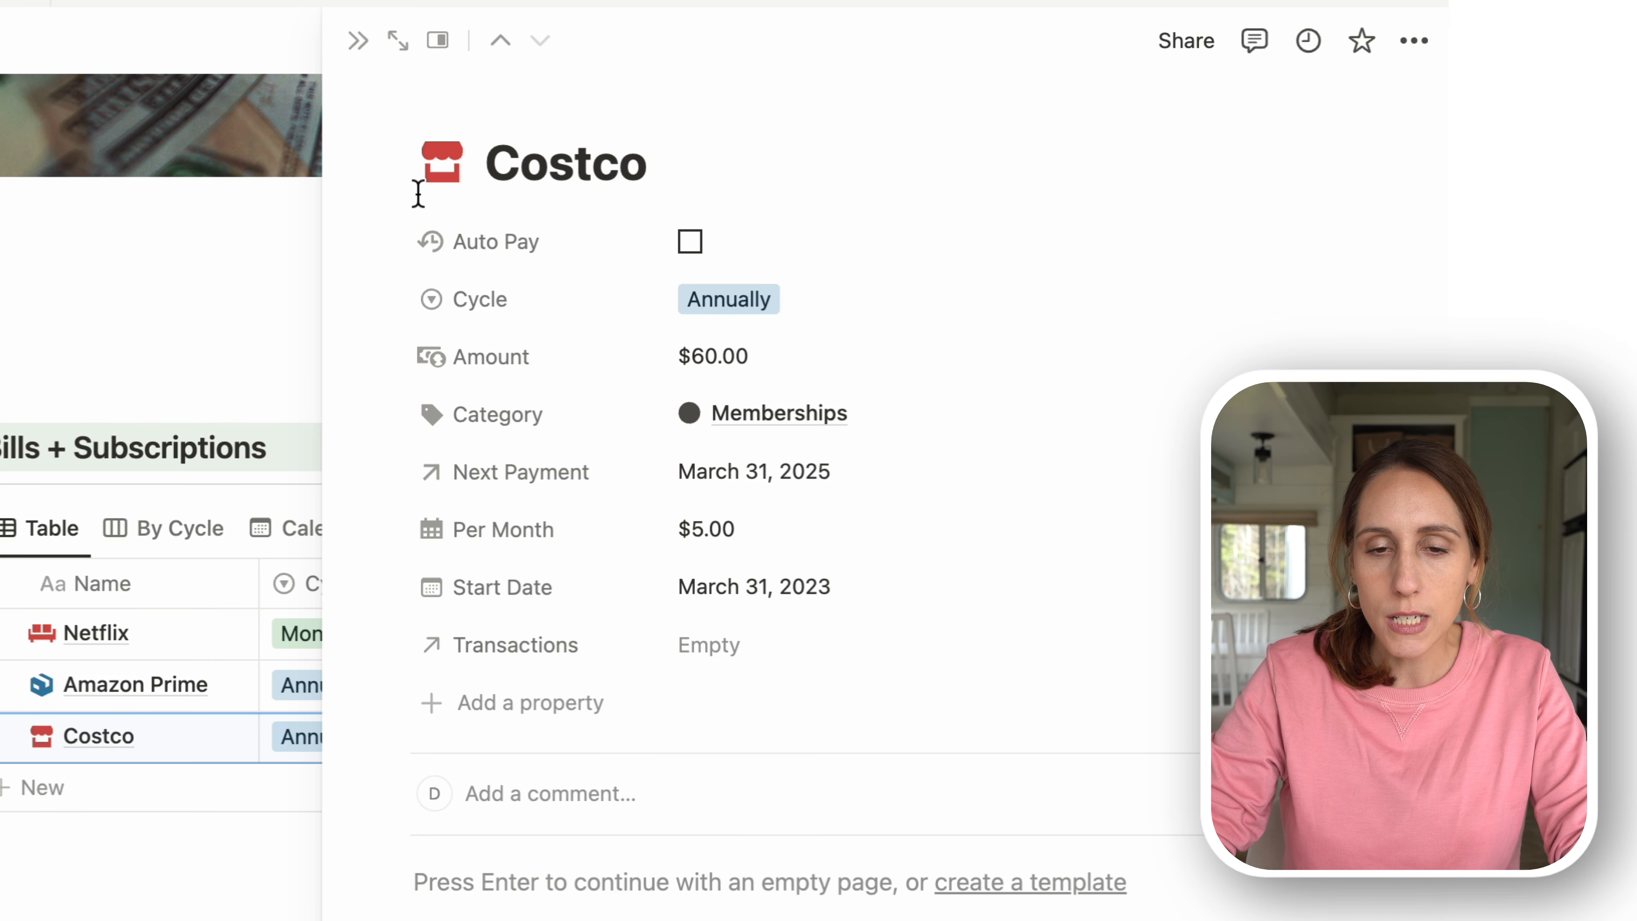
click(359, 42)
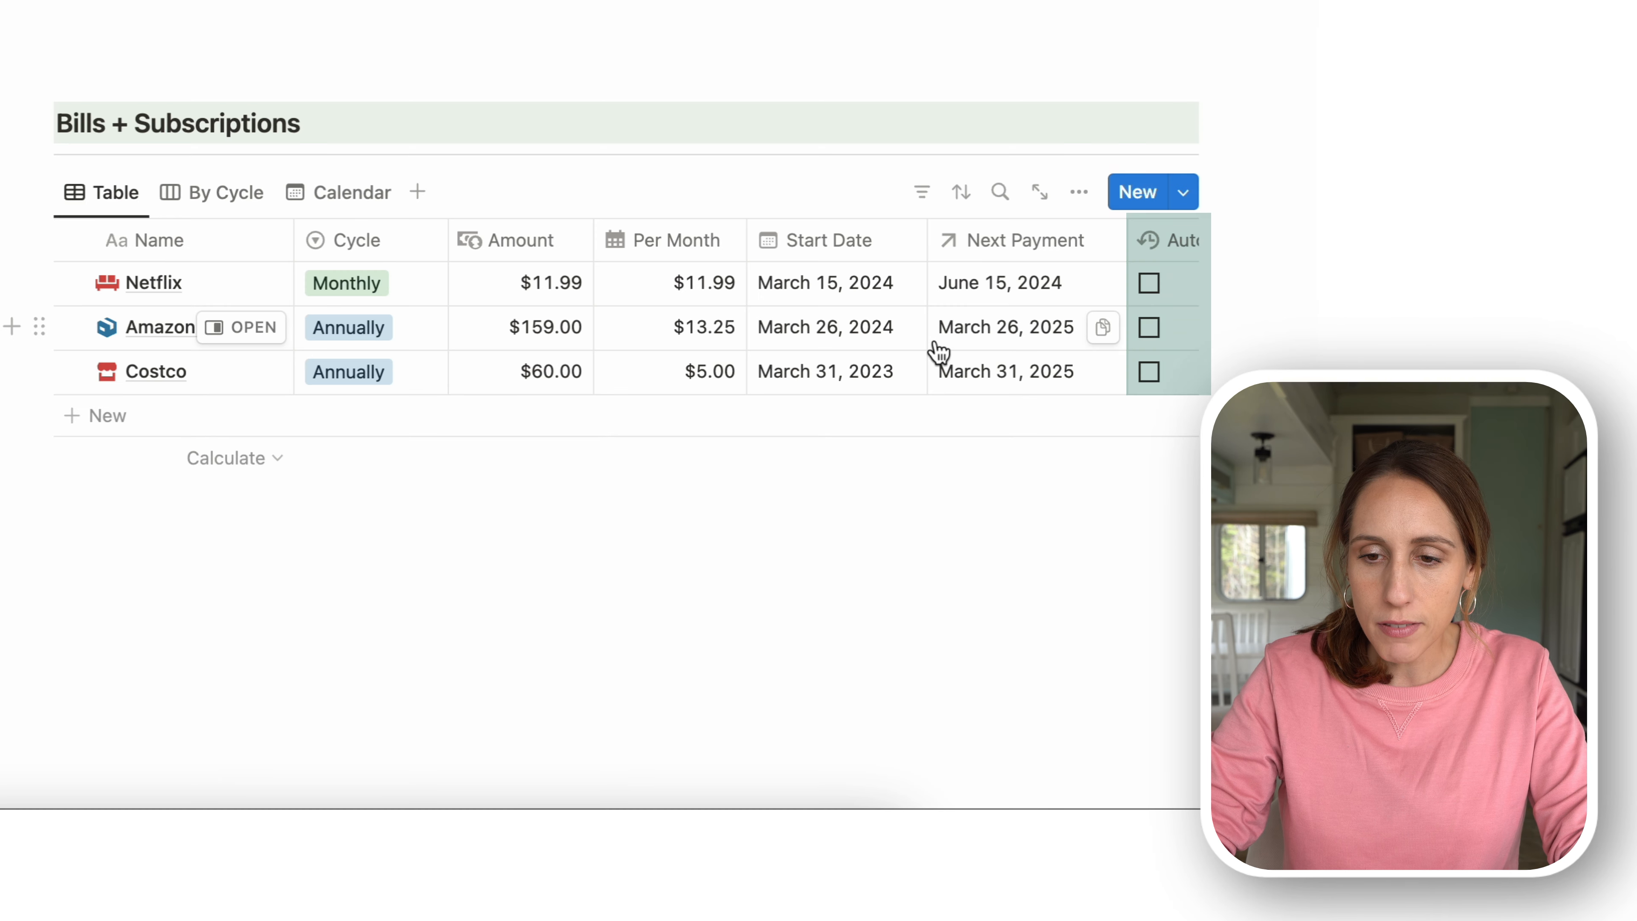
- Mark Netflix, Amazon Prime and Costco as Auto Pay in the Bills + Subscriptions table
click(1149, 283)
click(1150, 327)
click(1149, 371)
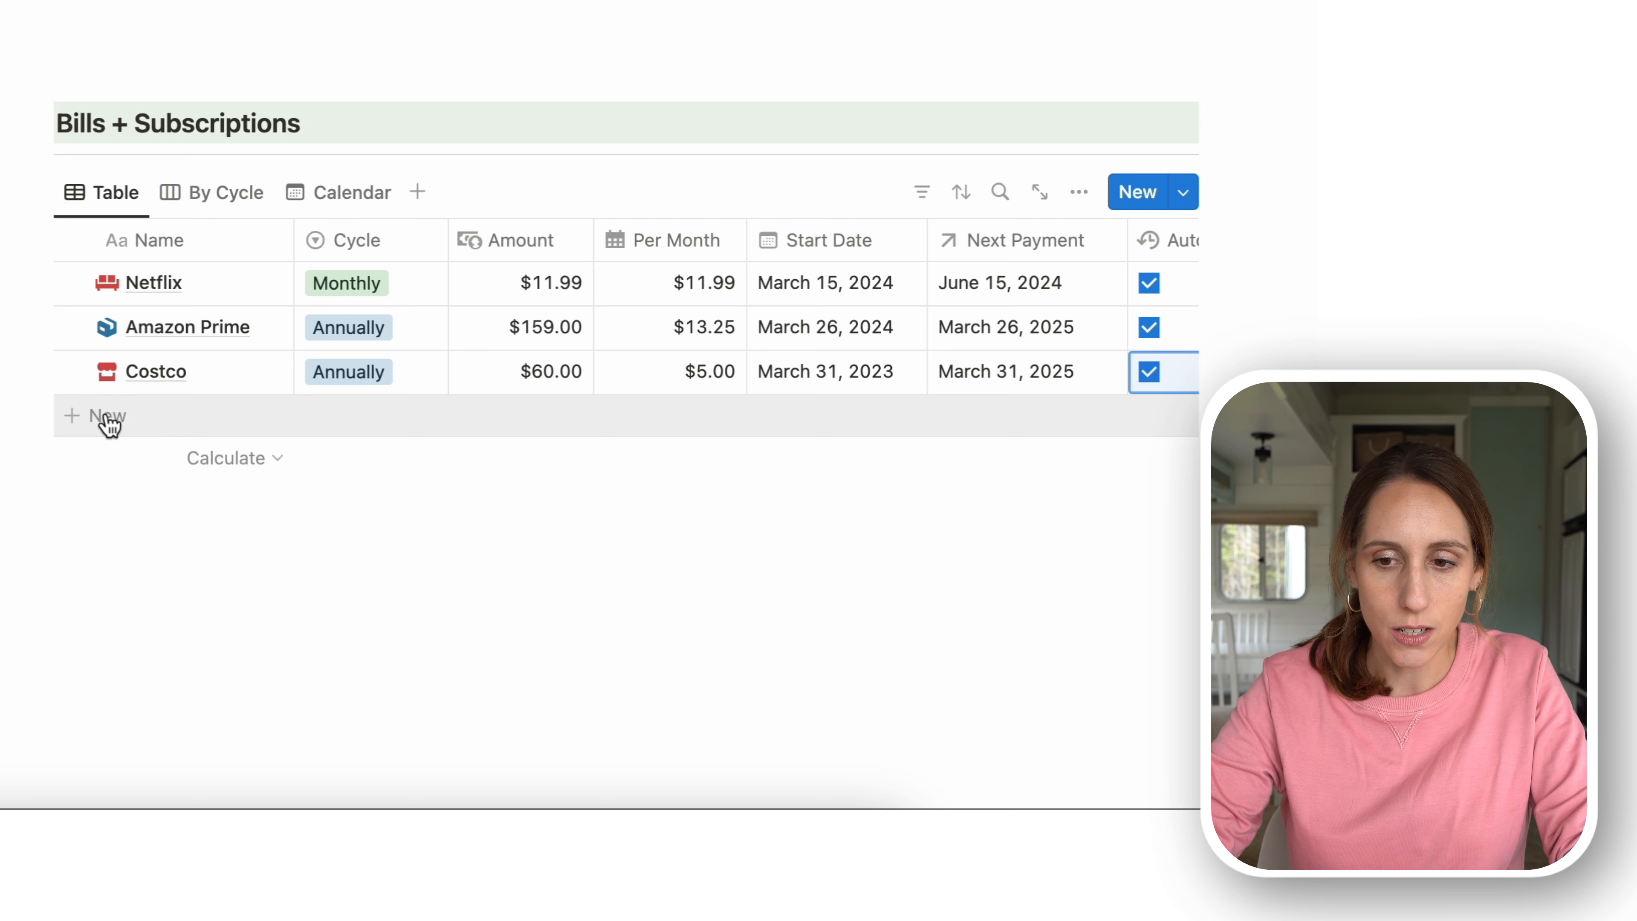
- Add a bill named "Chase Credit Card" to the Bills + Subscriptions table with the cycle Monthly
click(108, 424)
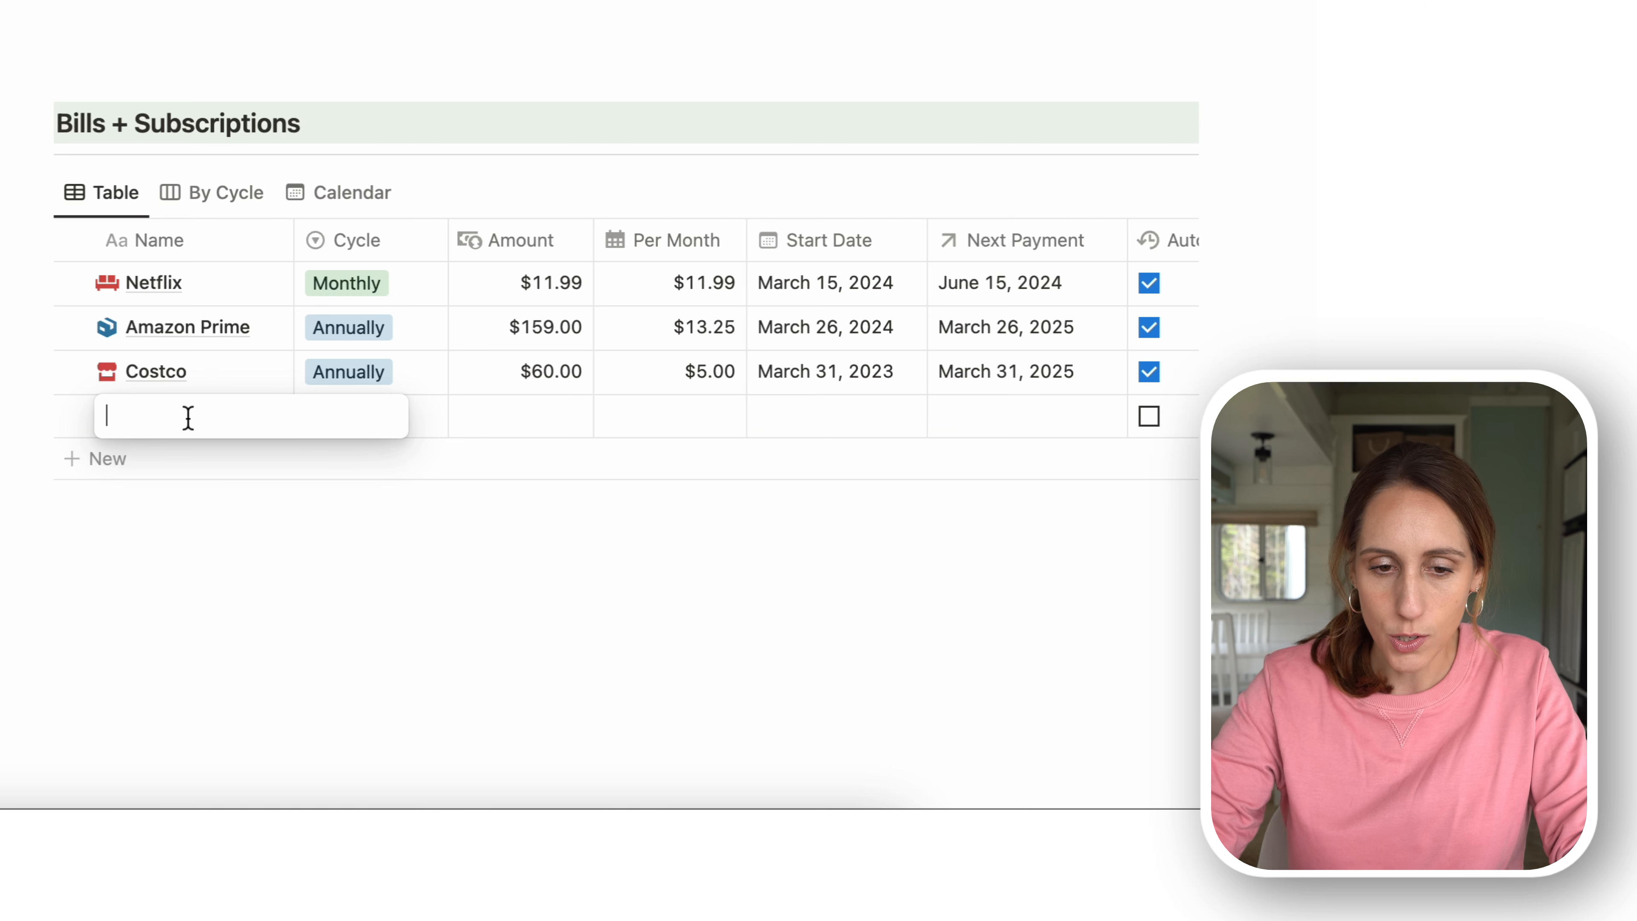
text(Chase Cred)
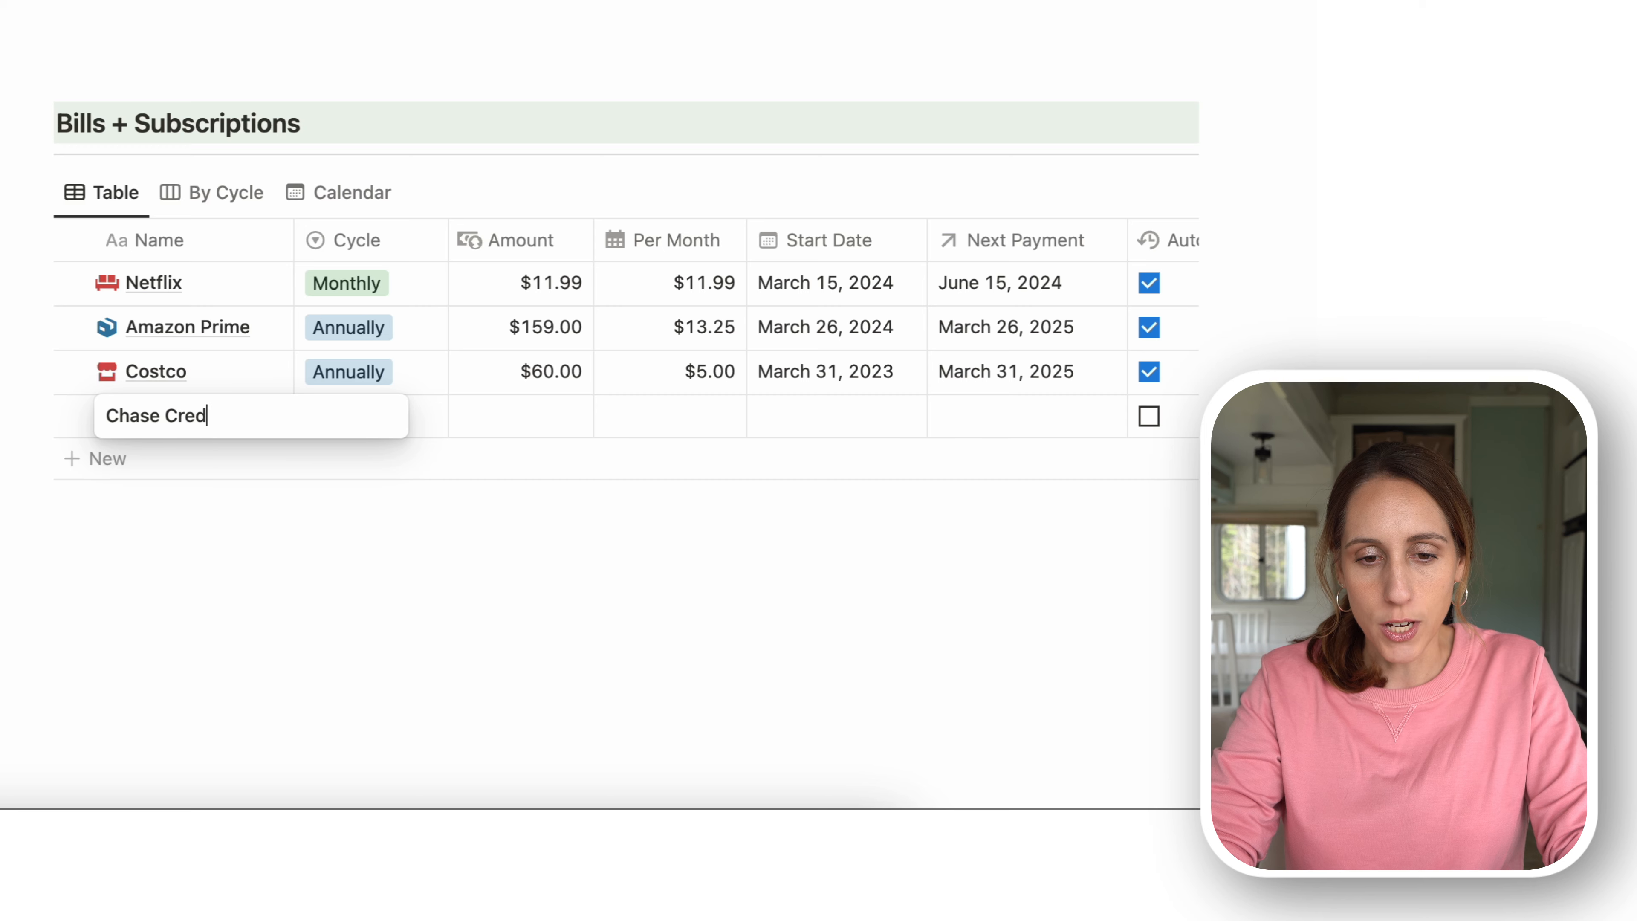
key(Tab)
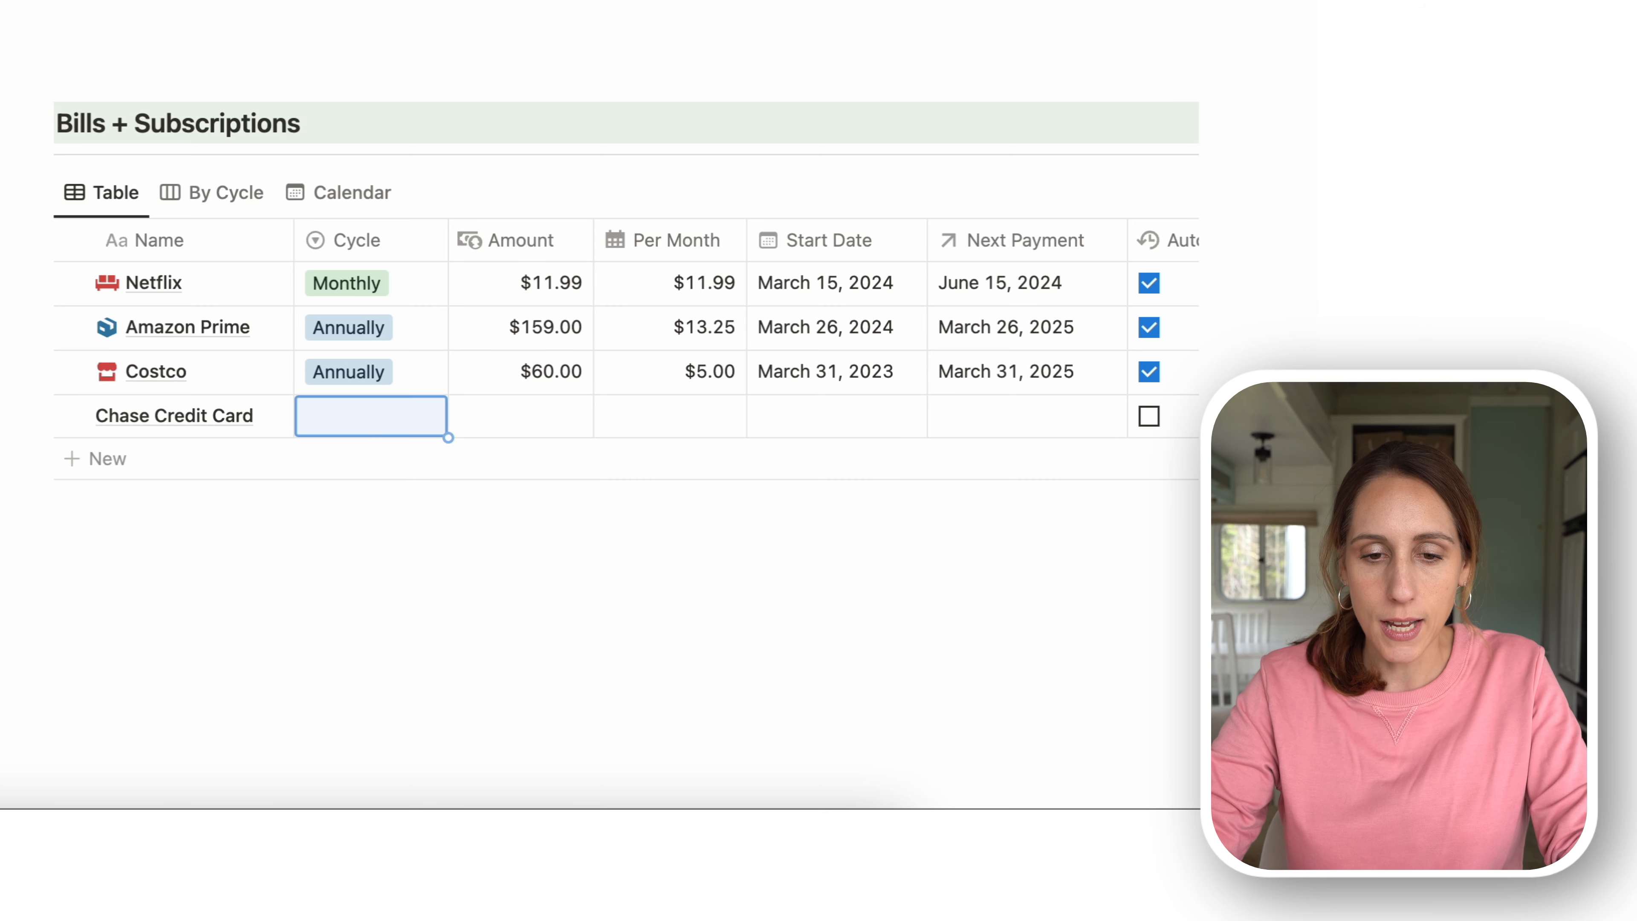
click(358, 425)
click(389, 503)
key(super+c)
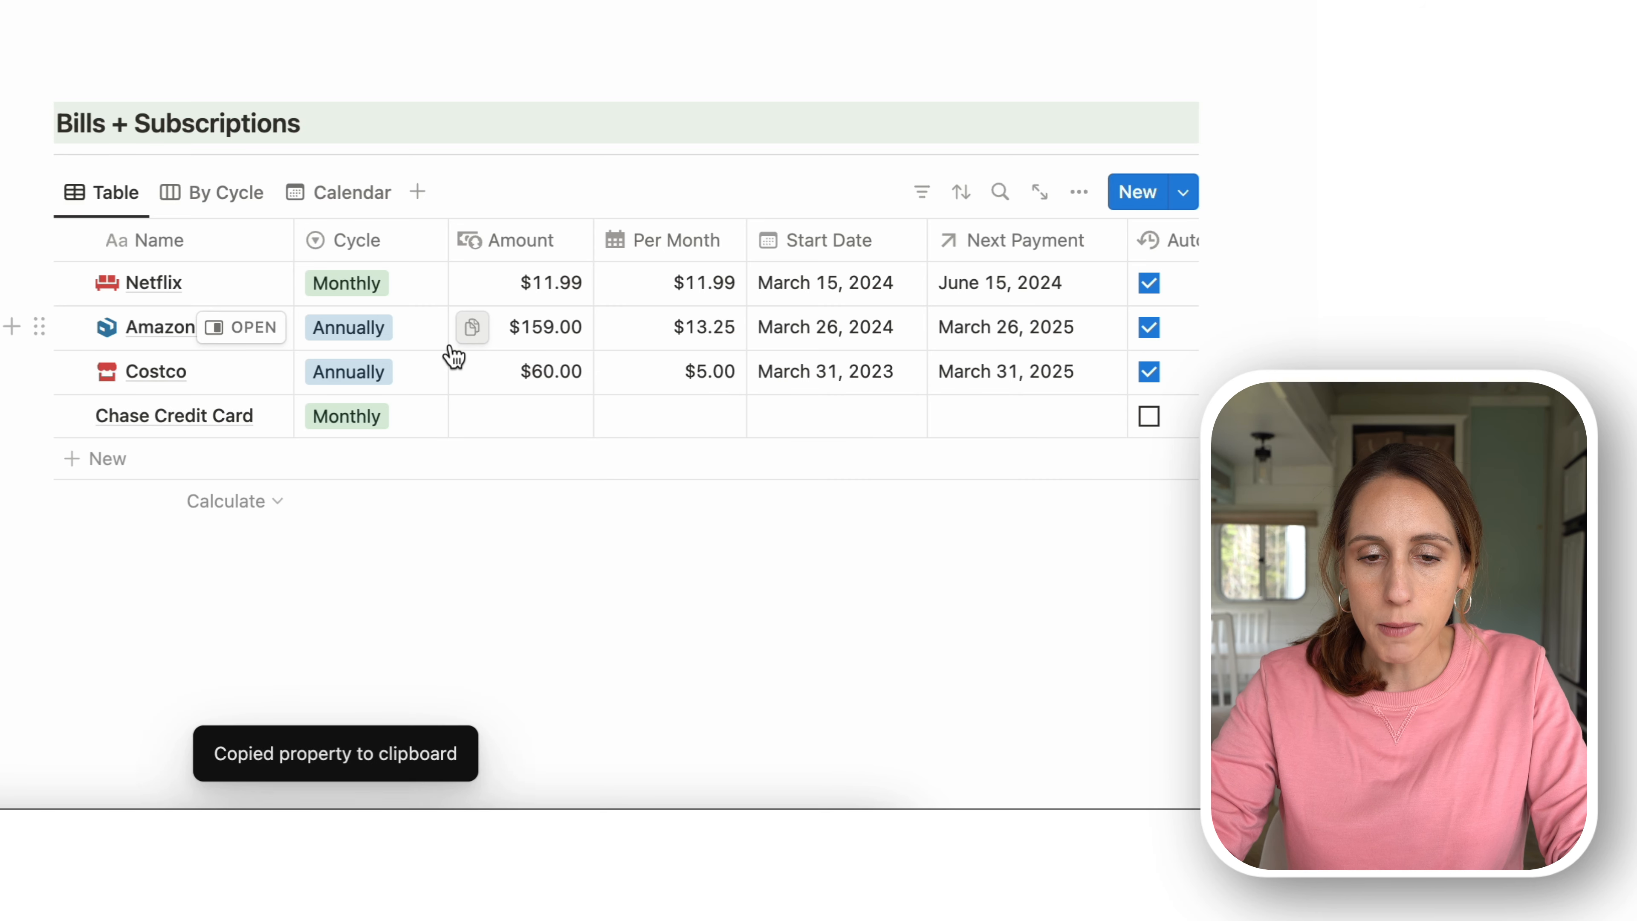
- Open the Chase Credit Card entry and give it the credit card icon
click(276, 426)
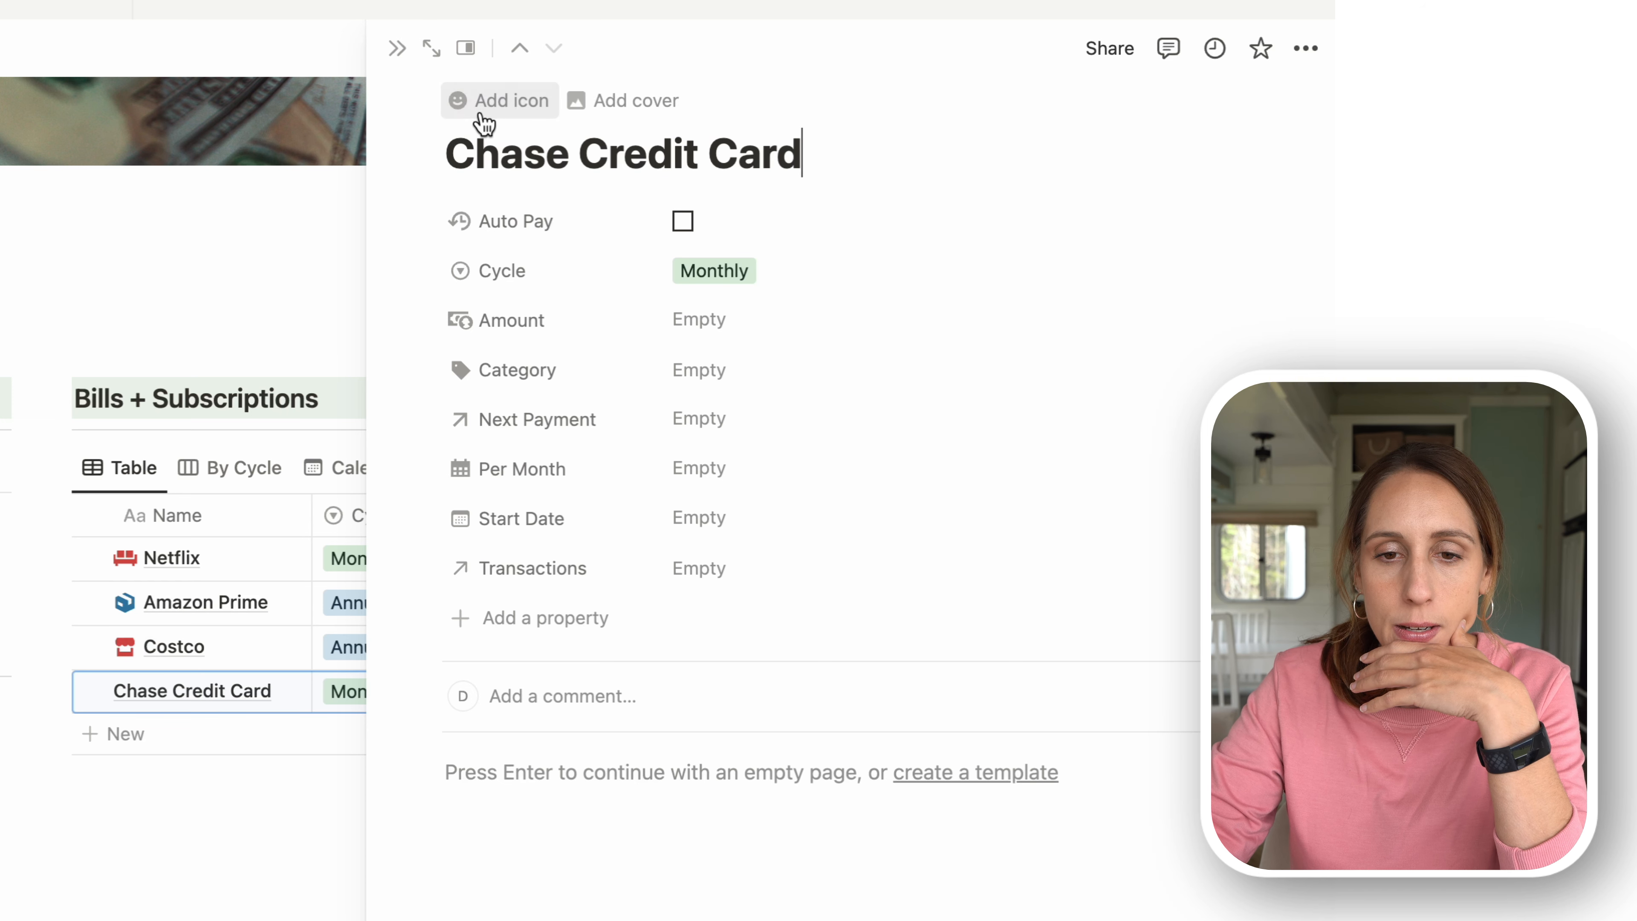
click(477, 107)
click(312, 222)
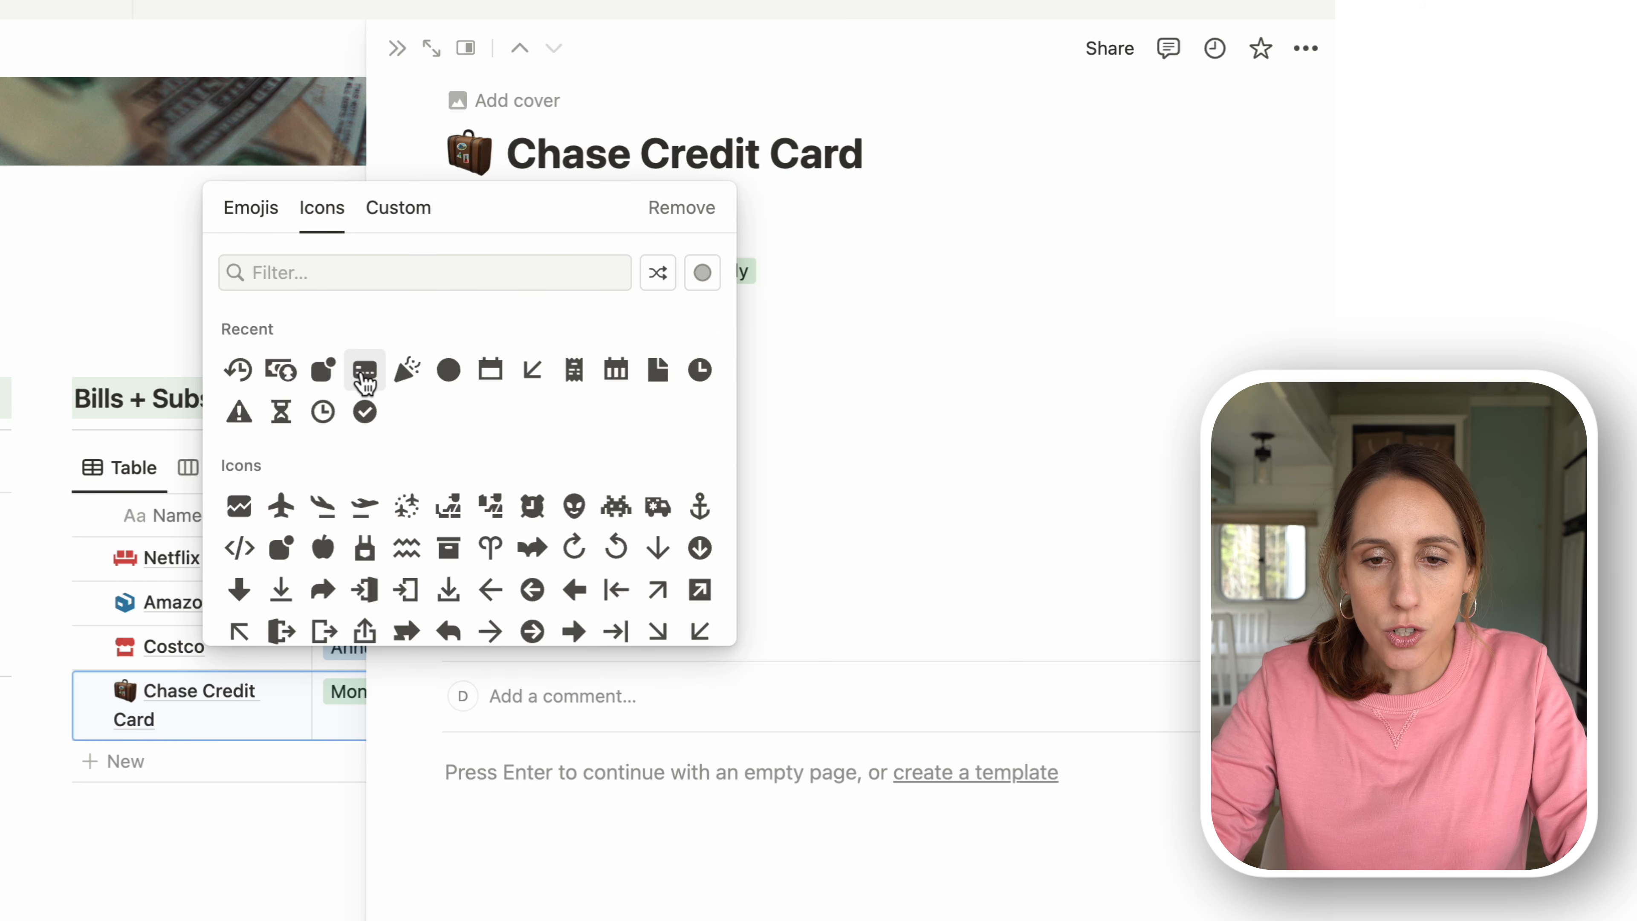
mouse_move(361, 369)
click(282, 414)
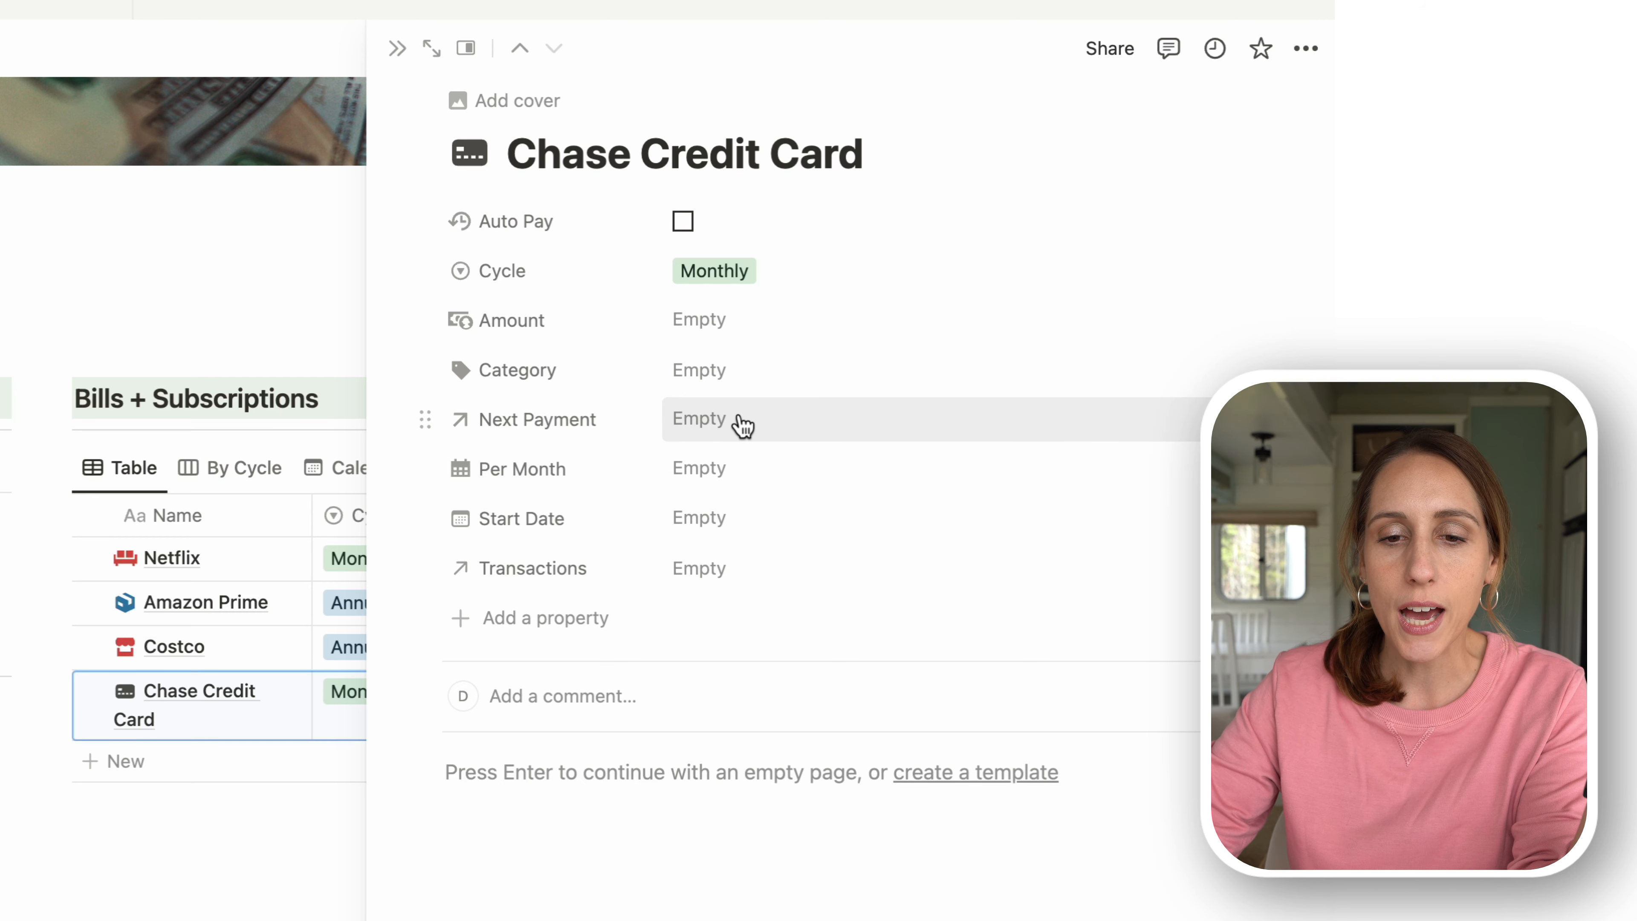
- Set the Chase Credit Card's Start Date to March 15, 2024 and look at its Next Payment formula
click(722, 535)
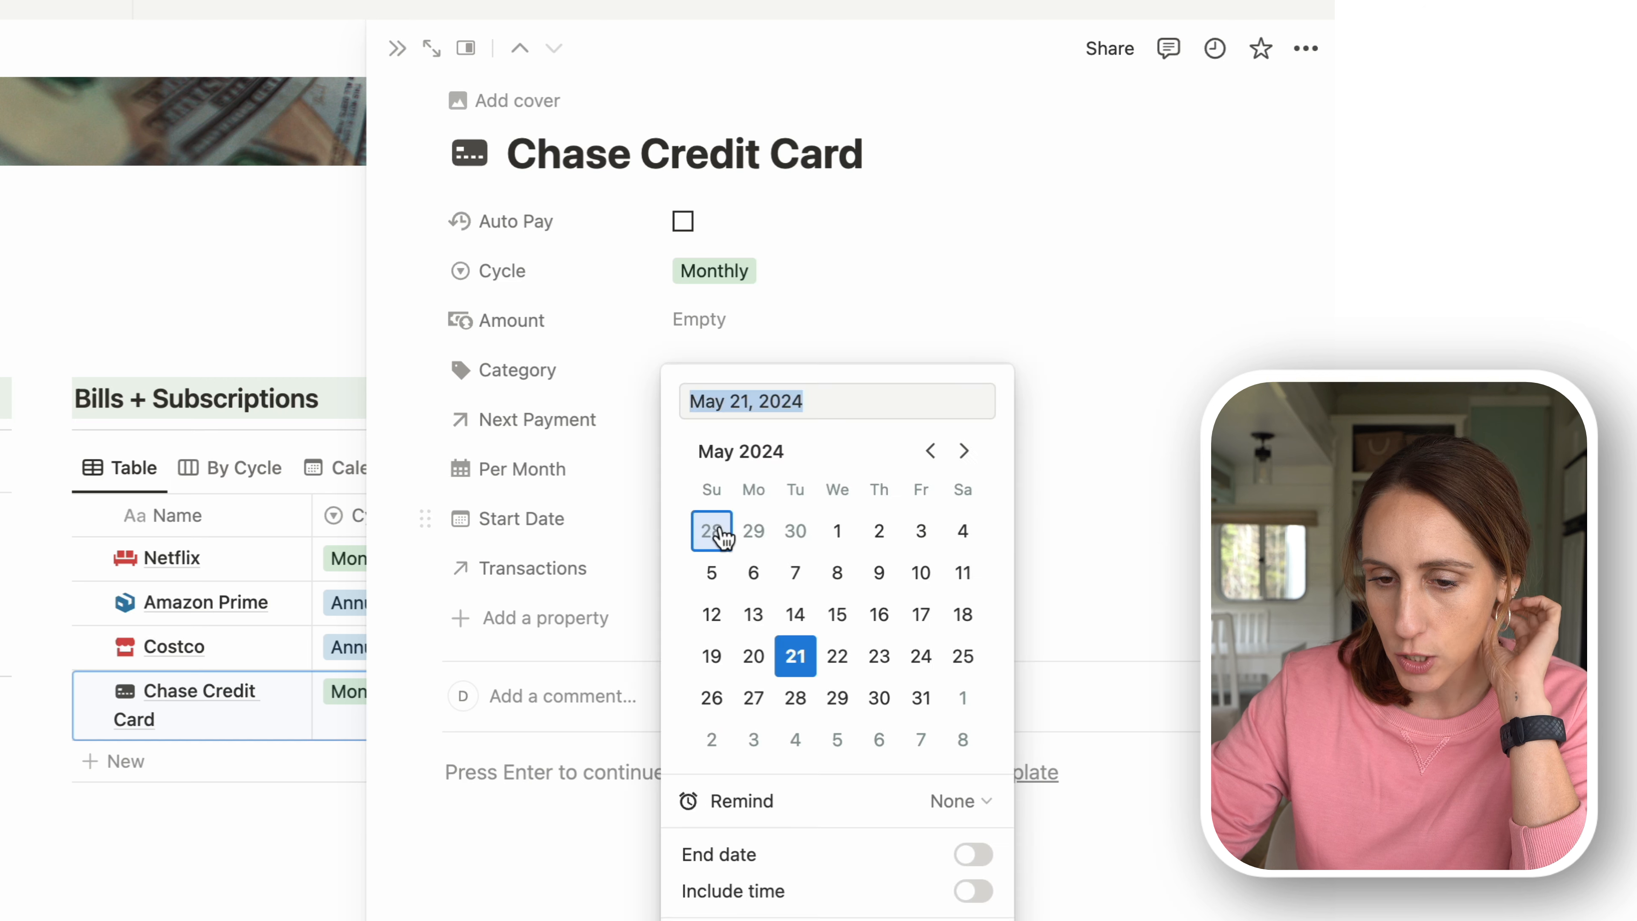
click(931, 450)
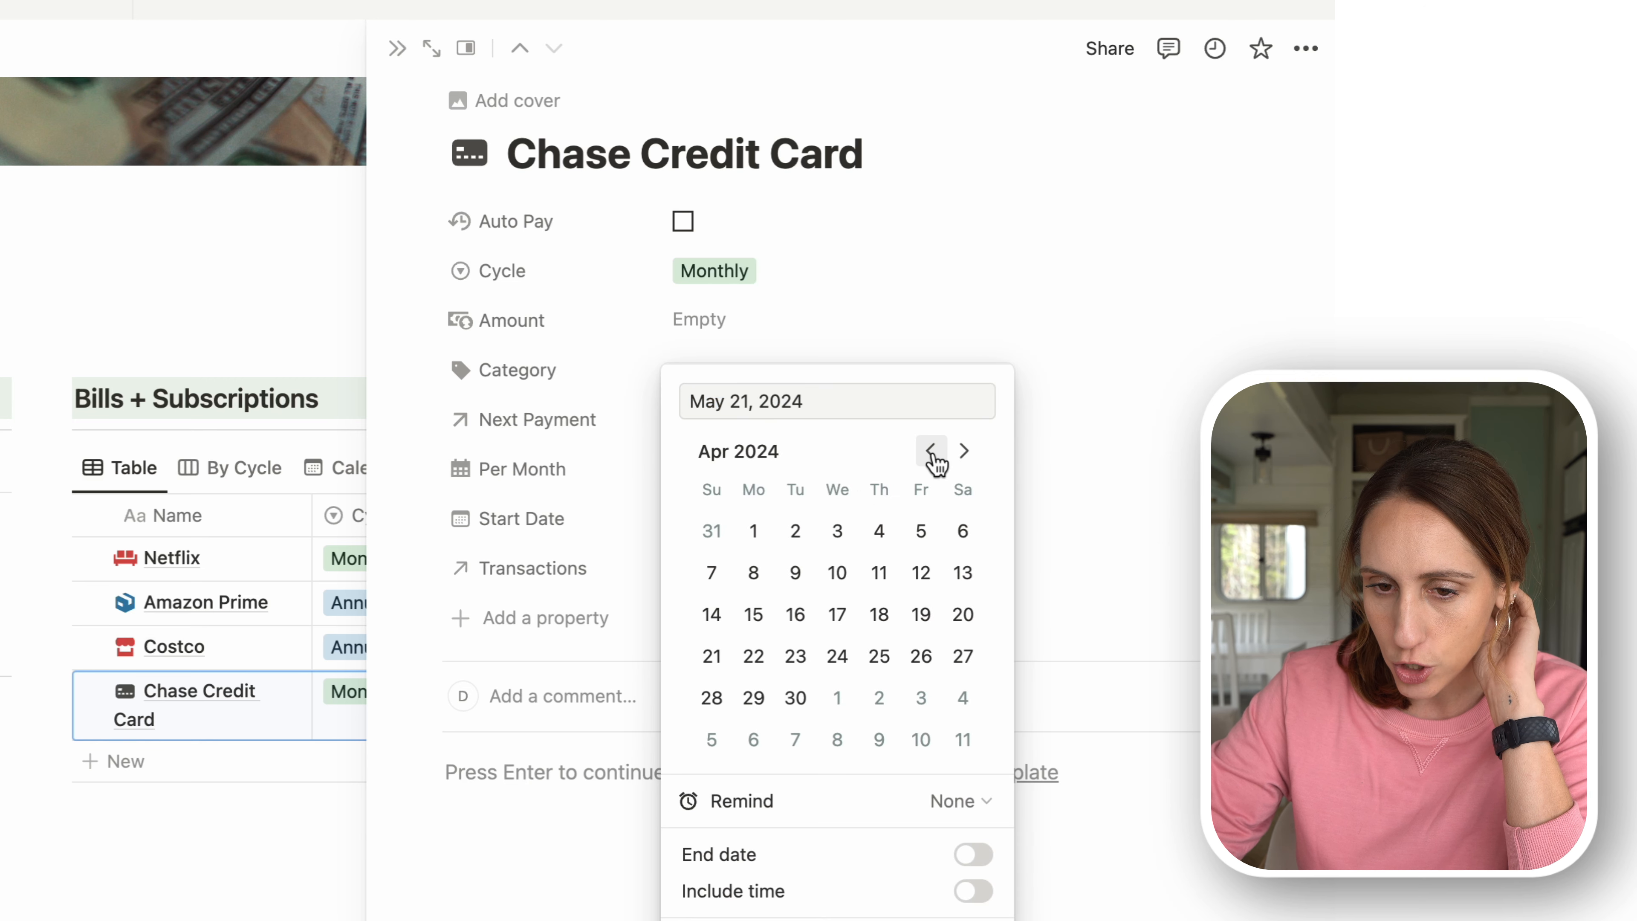
click(931, 450)
click(921, 614)
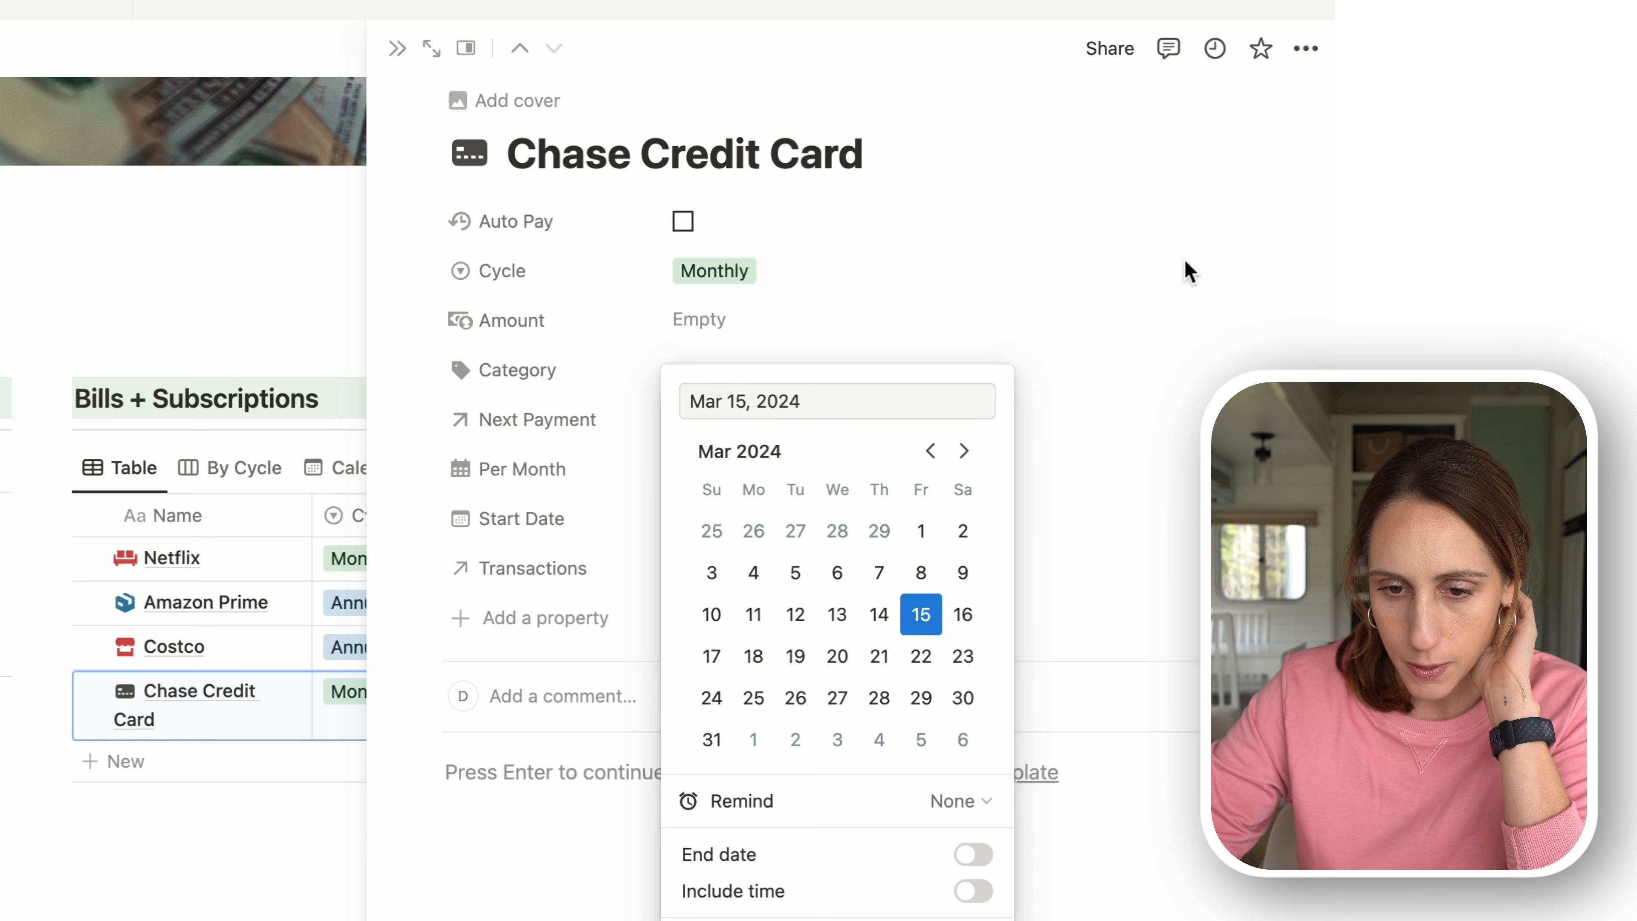
click(1188, 271)
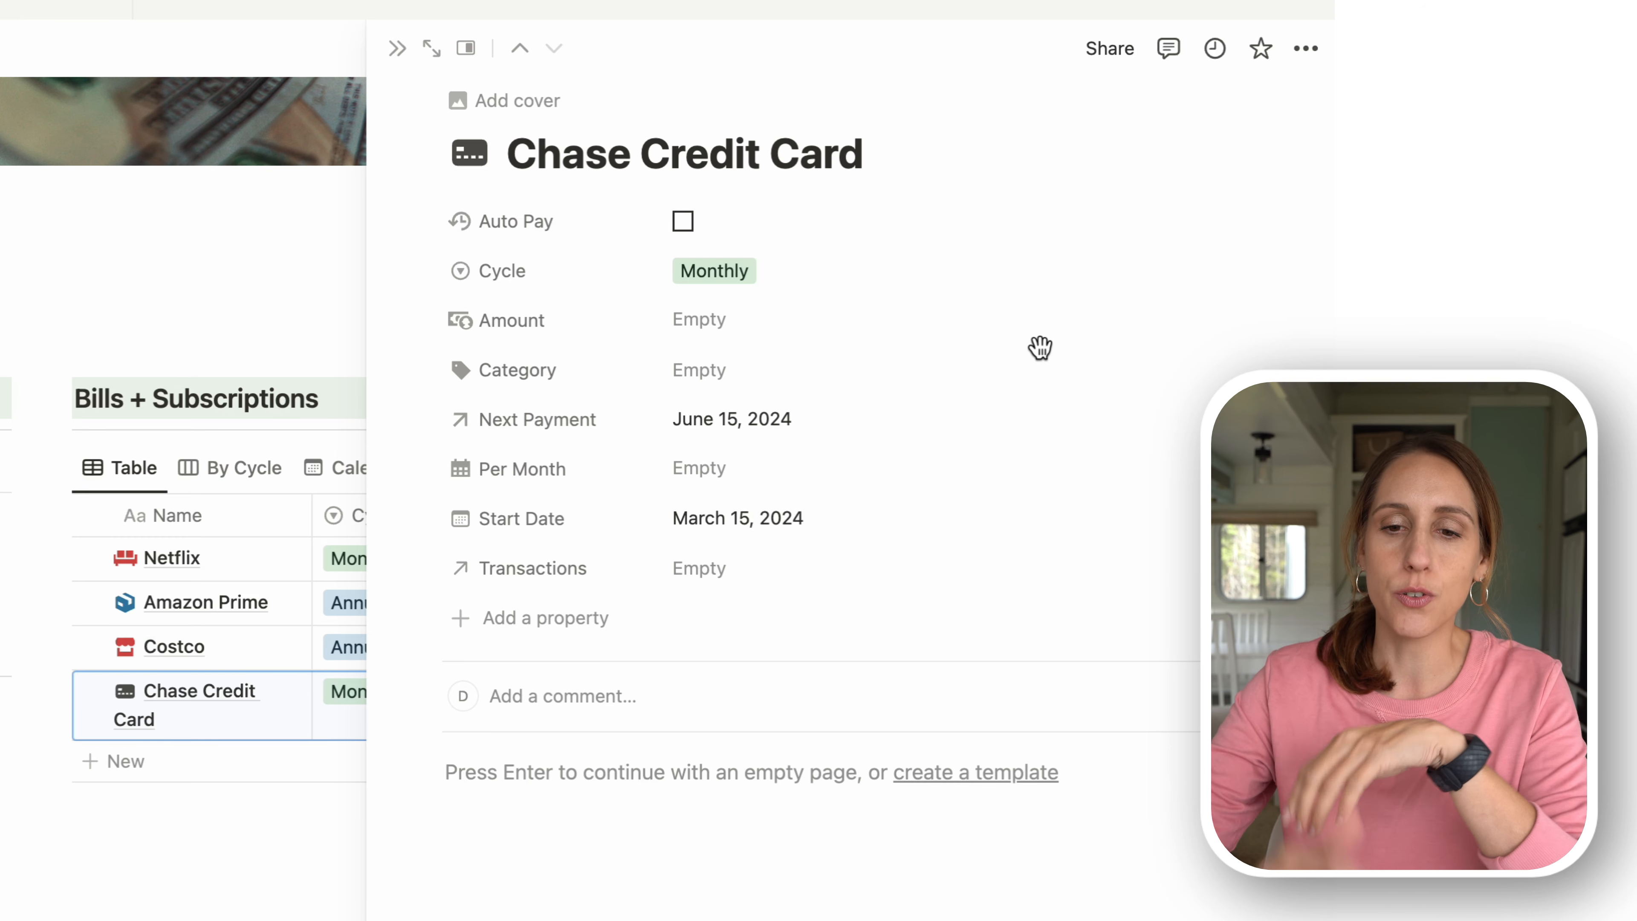
click(922, 436)
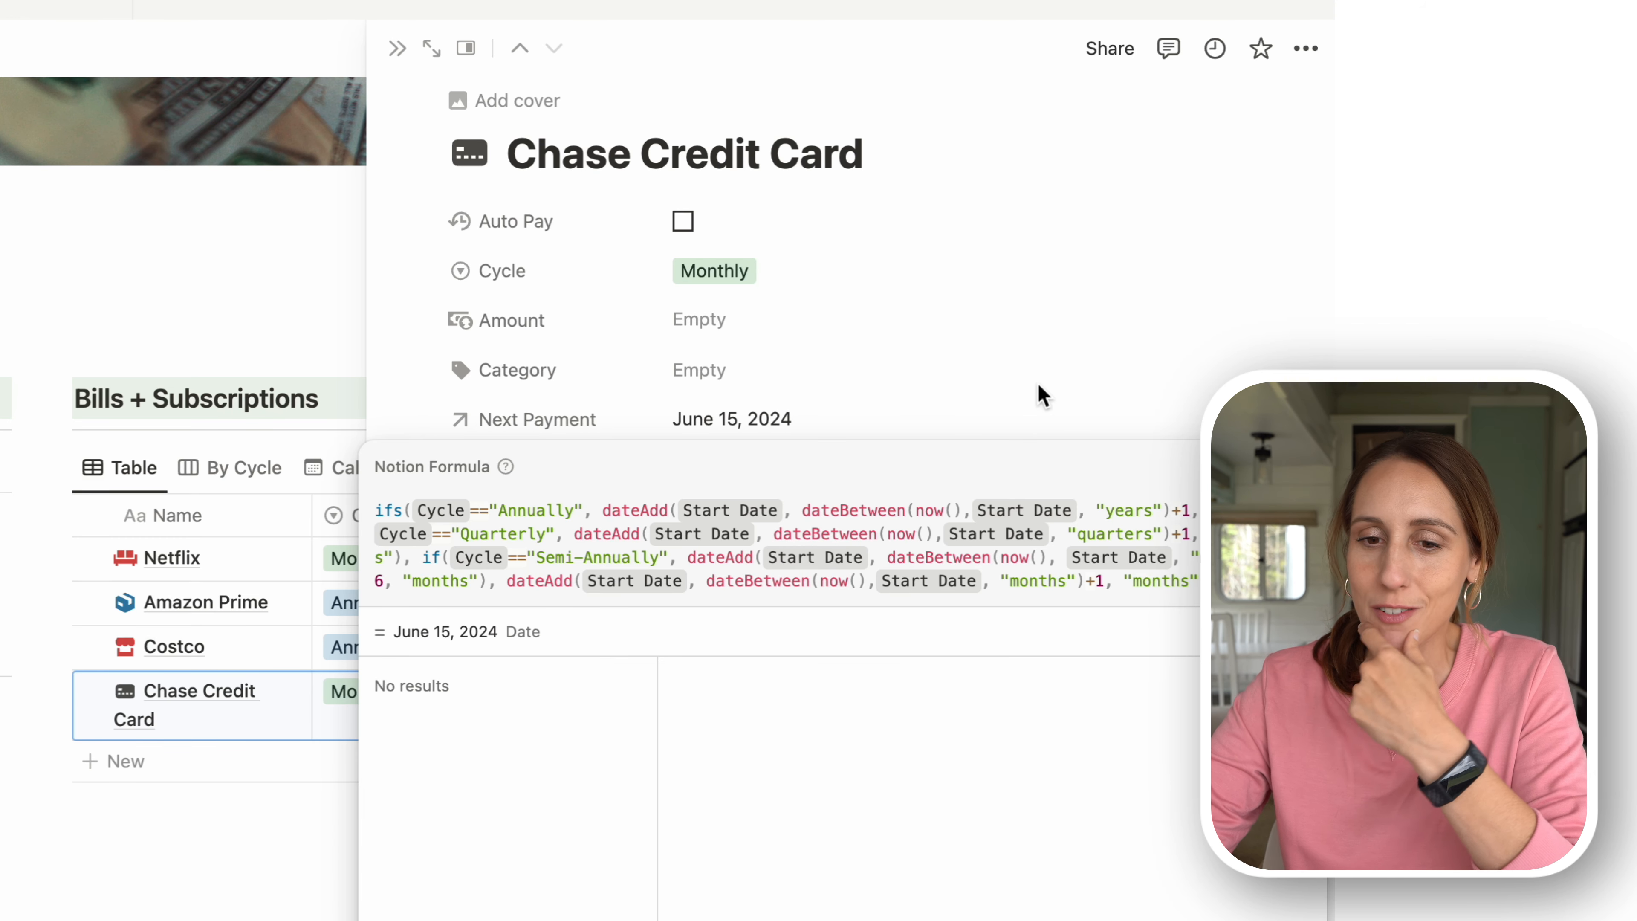
click(1056, 319)
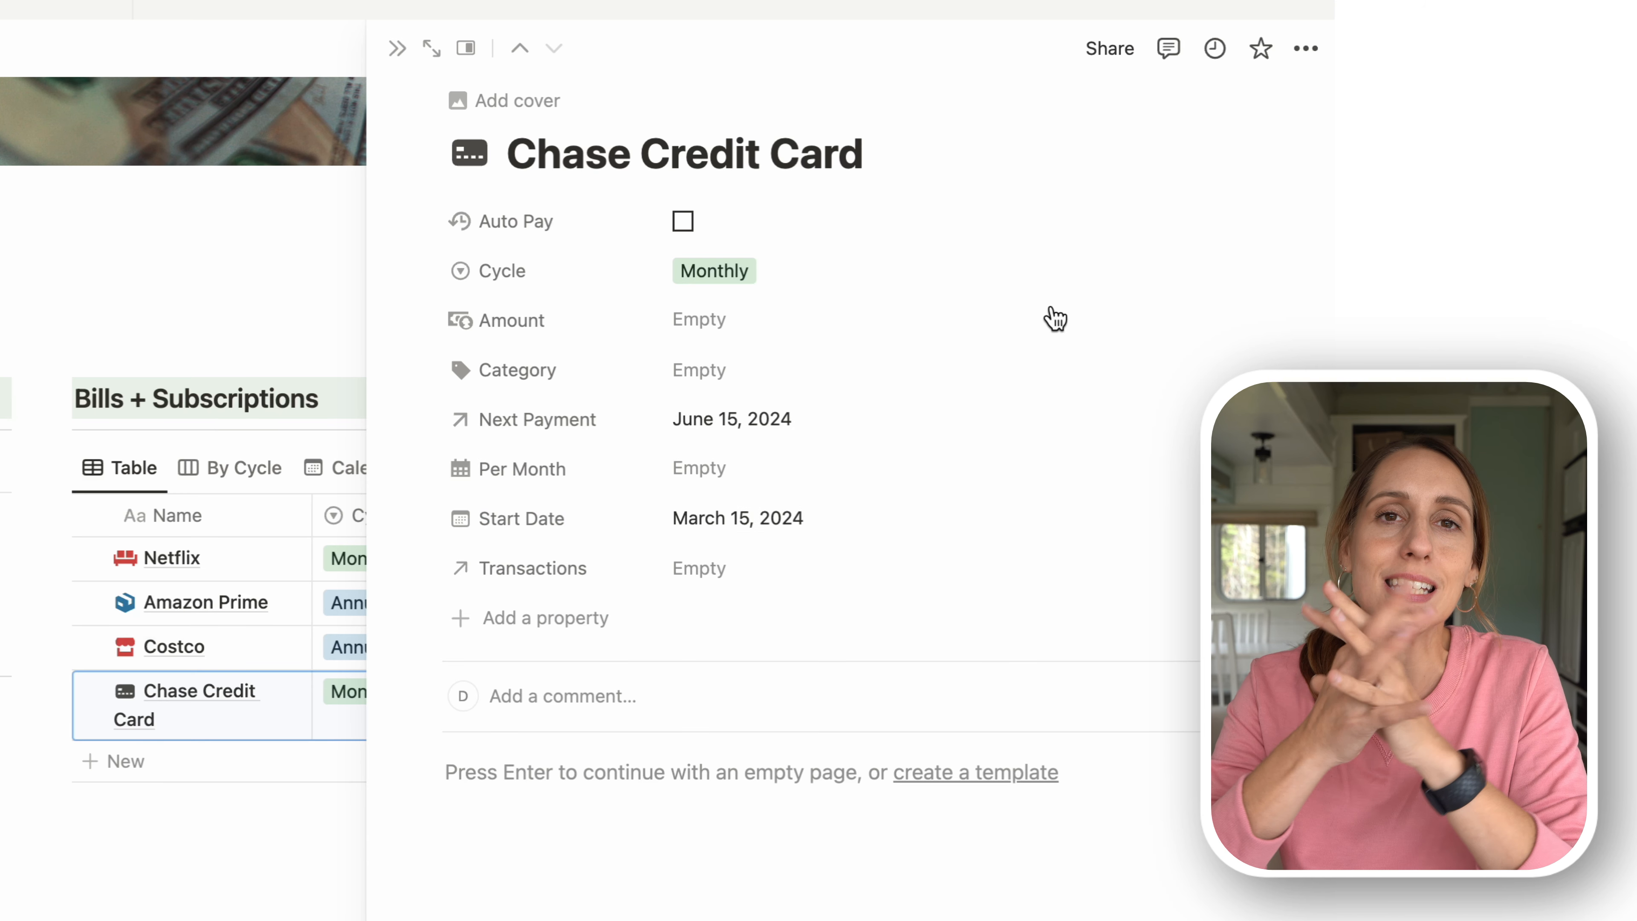
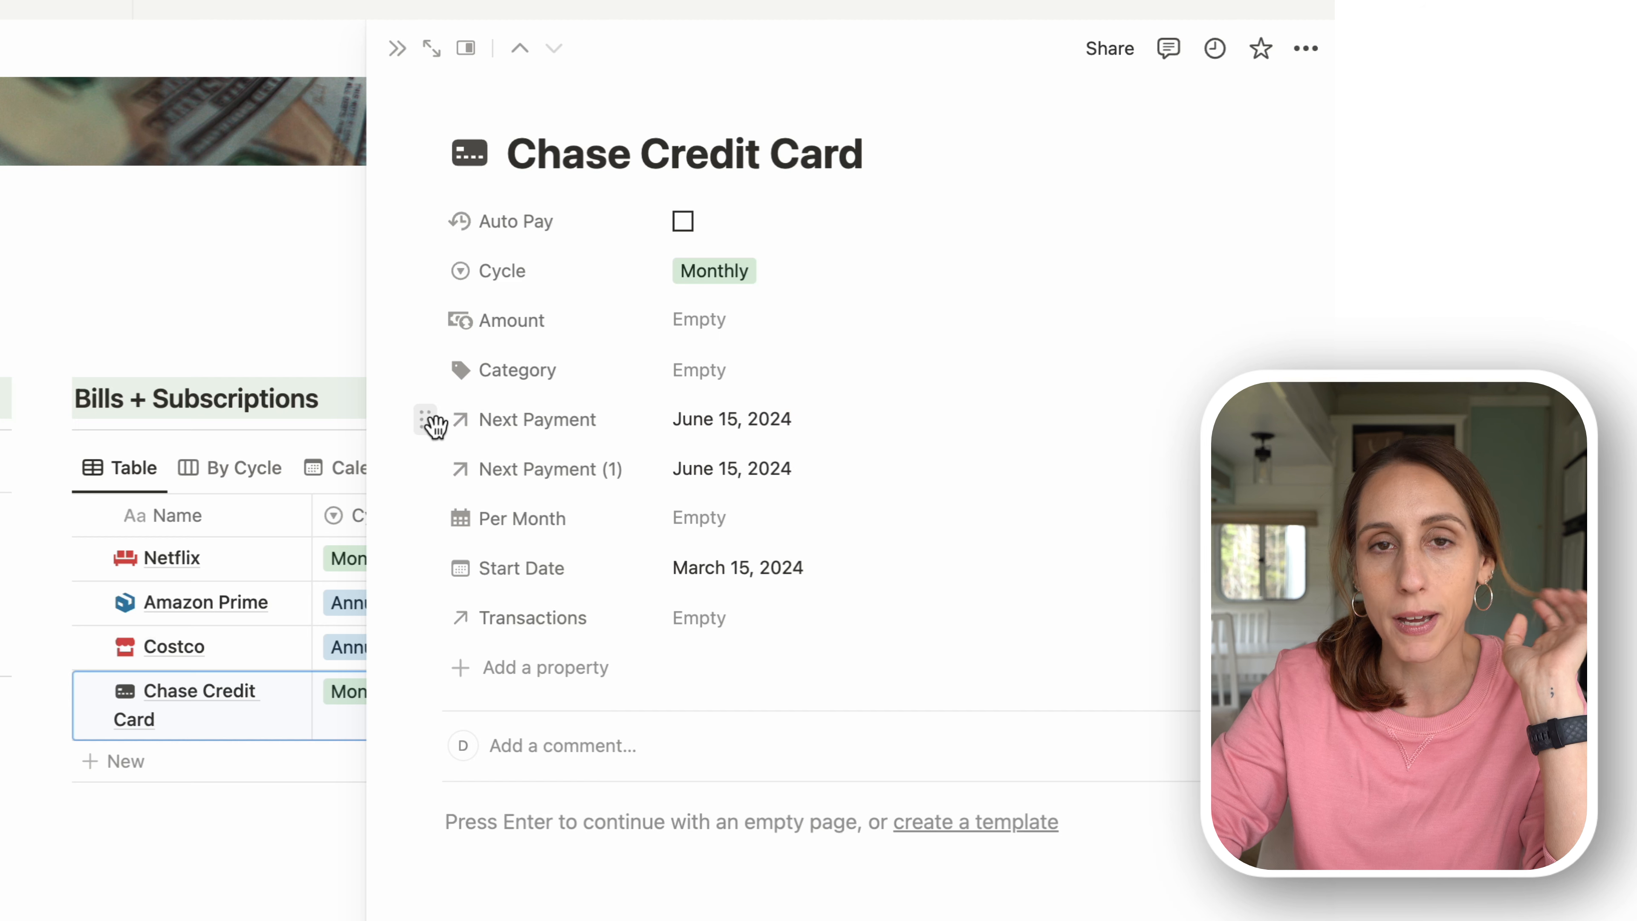
- Rename the duplicated Next Payment (1) property as "Last Due Date" and give it the down-left arrow icon
click(471, 480)
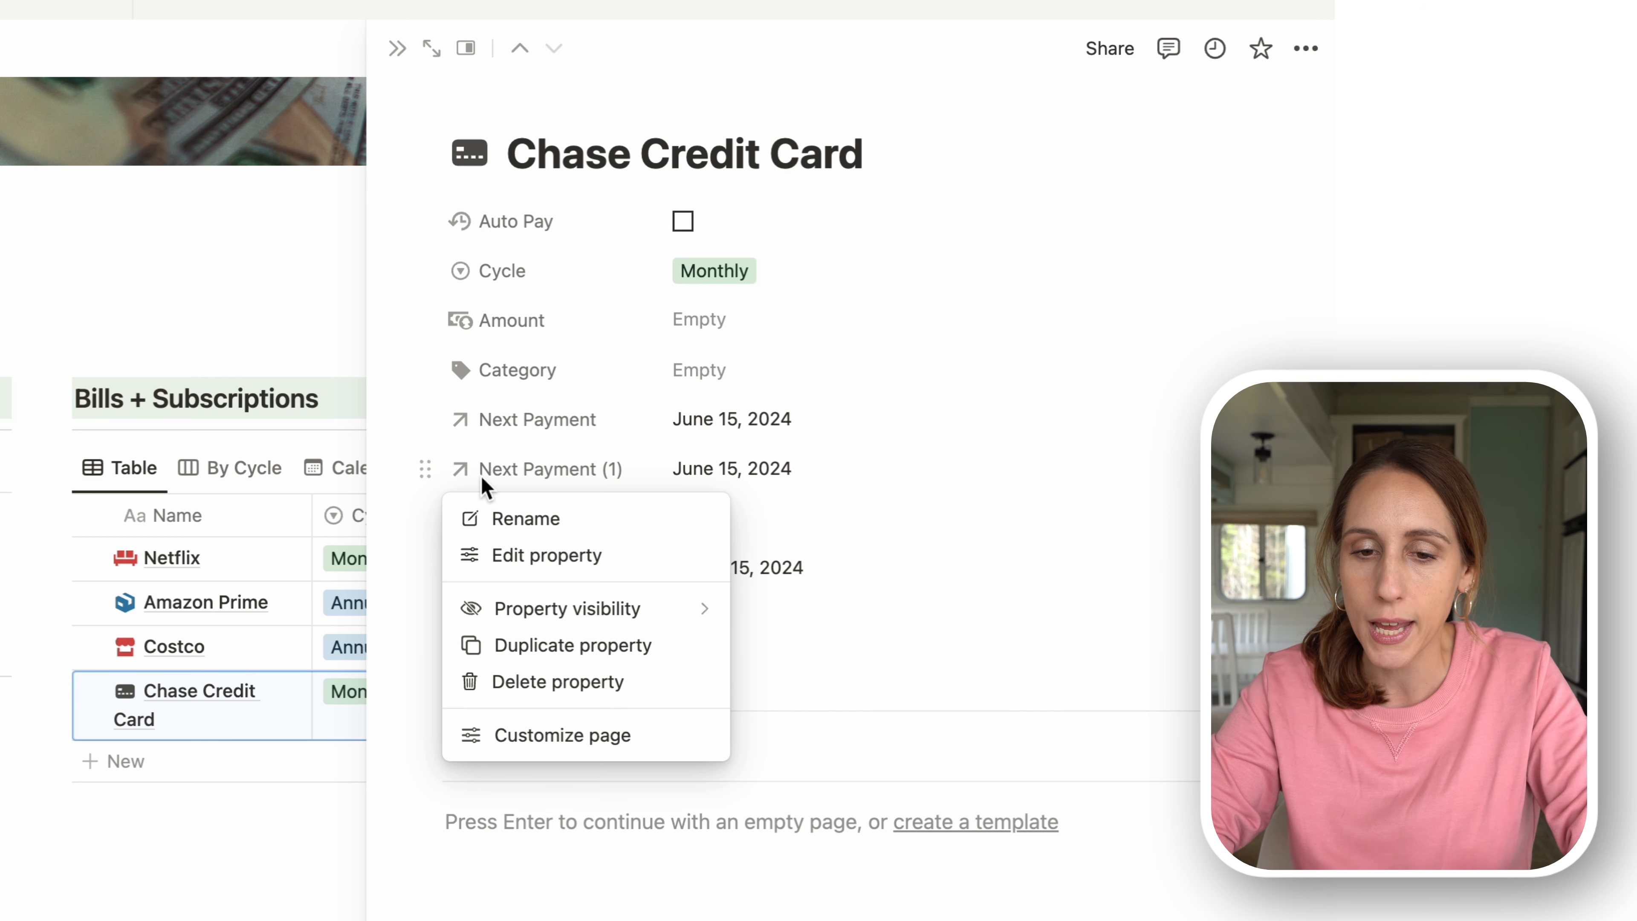
click(627, 521)
text(Last Due Date)
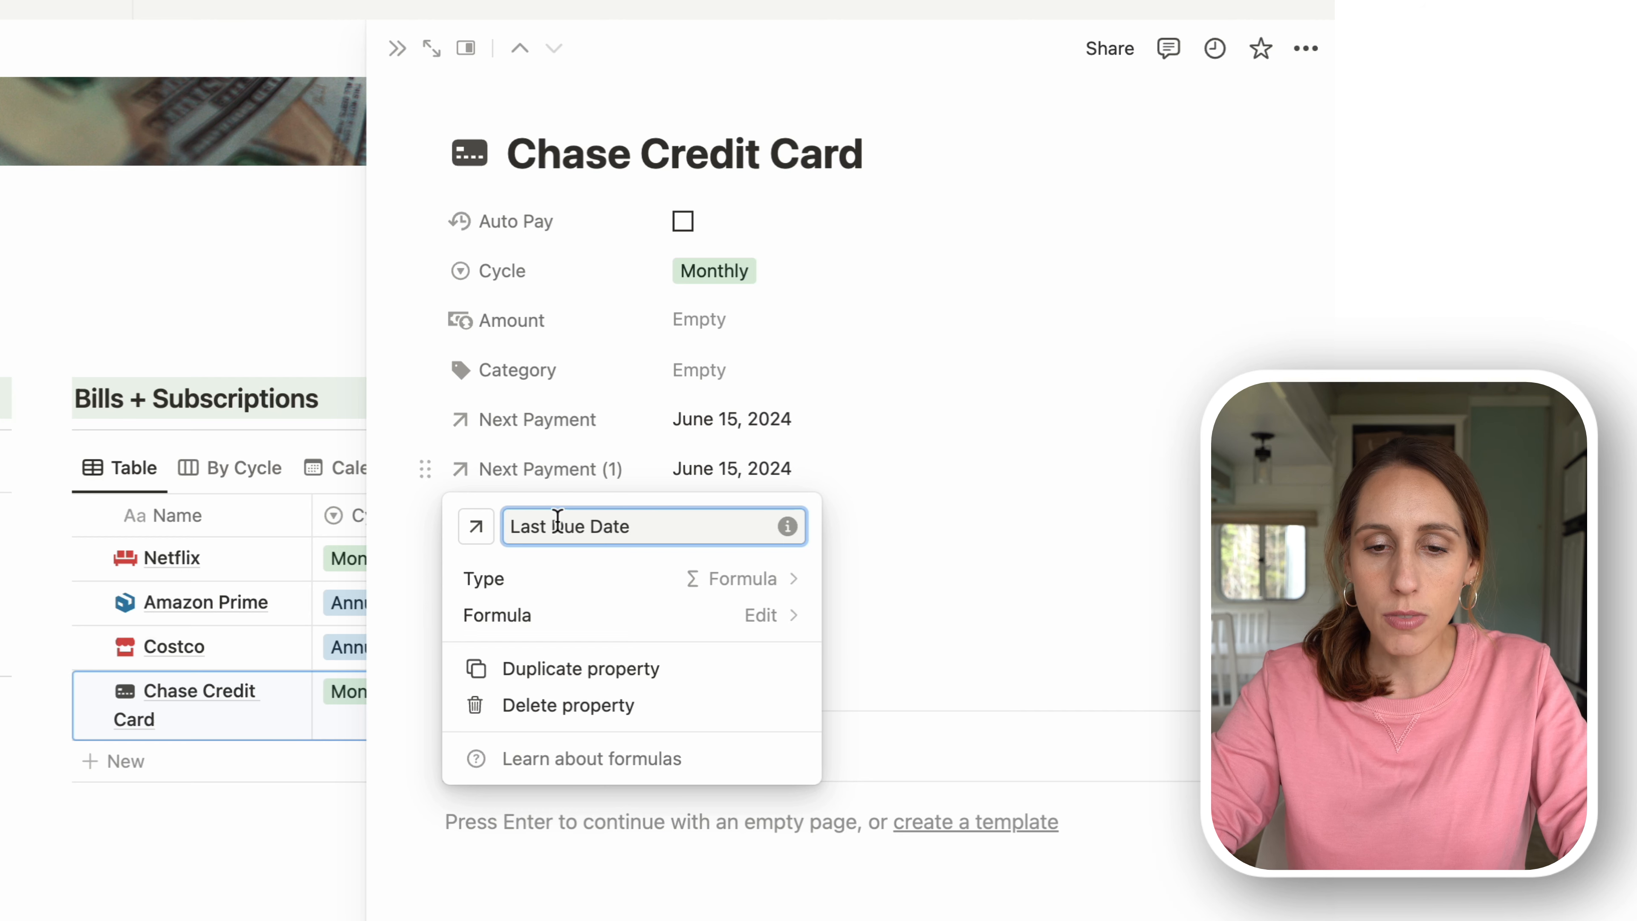
click(476, 525)
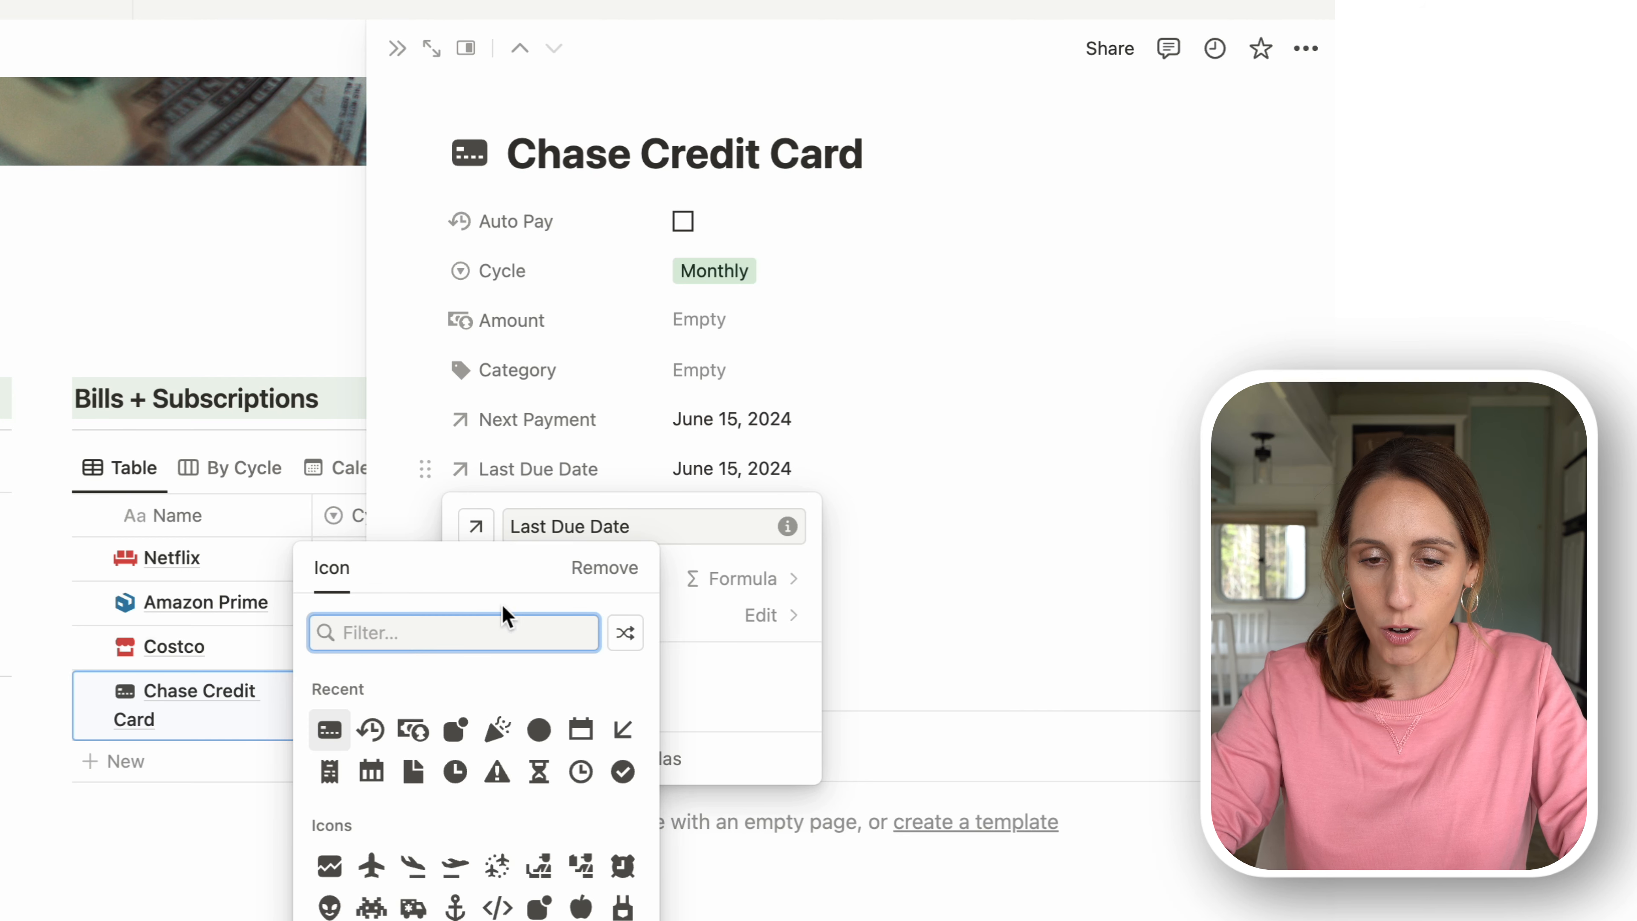
click(622, 729)
click(978, 458)
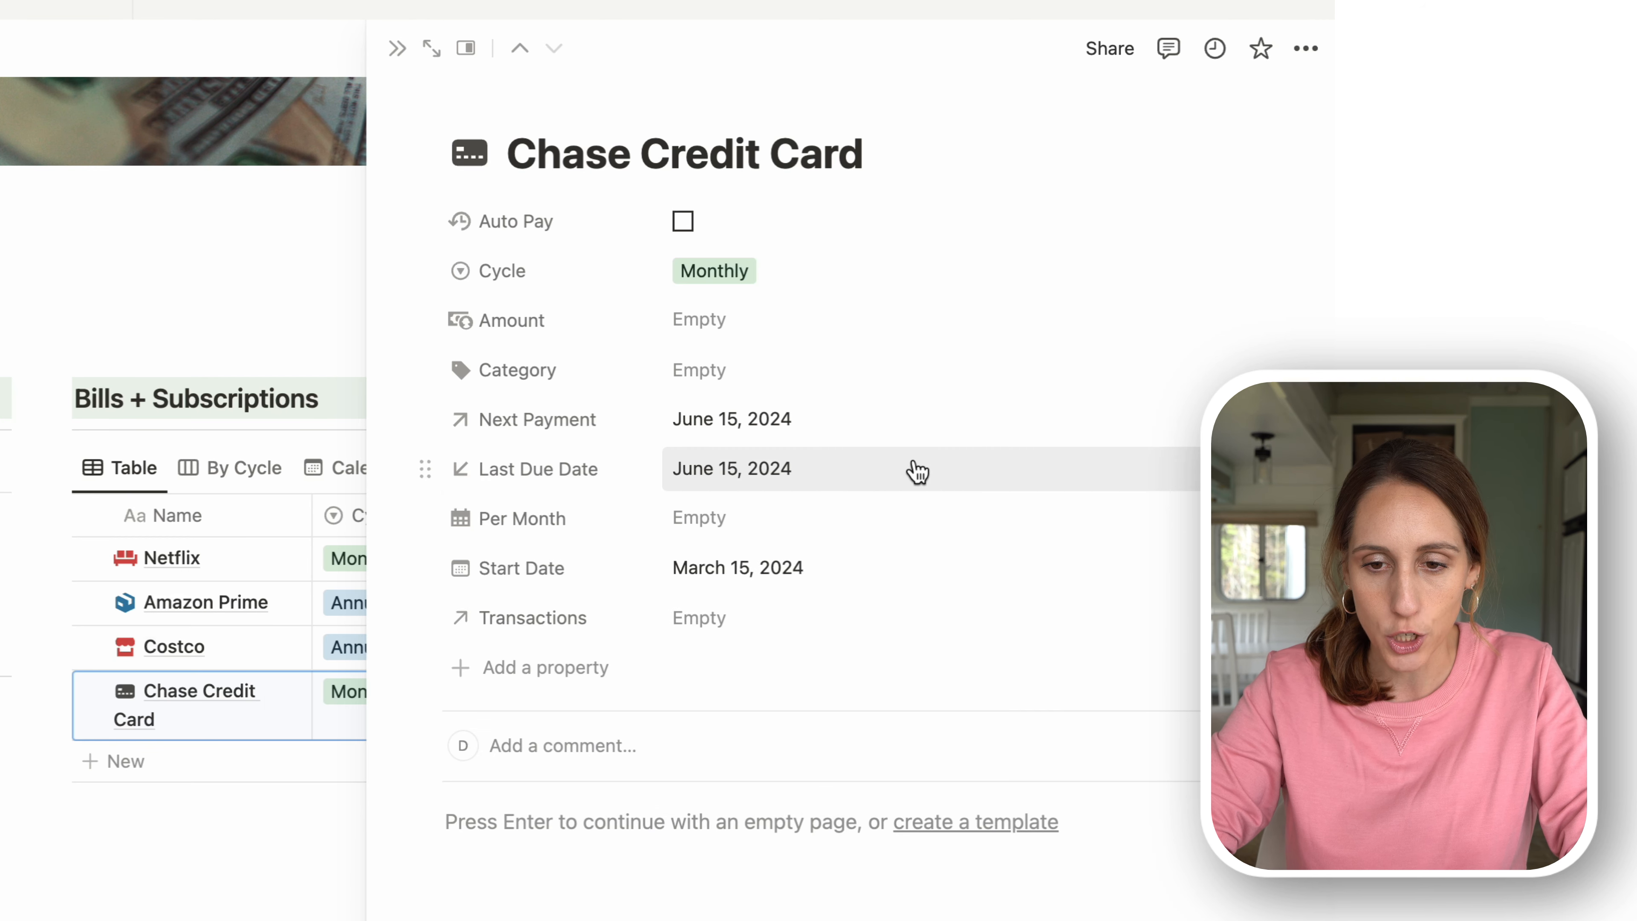
- In the Last Due Date formula, replace both Start Date references in the Annually case with Next Payment and swap its plus for a minus
click(860, 473)
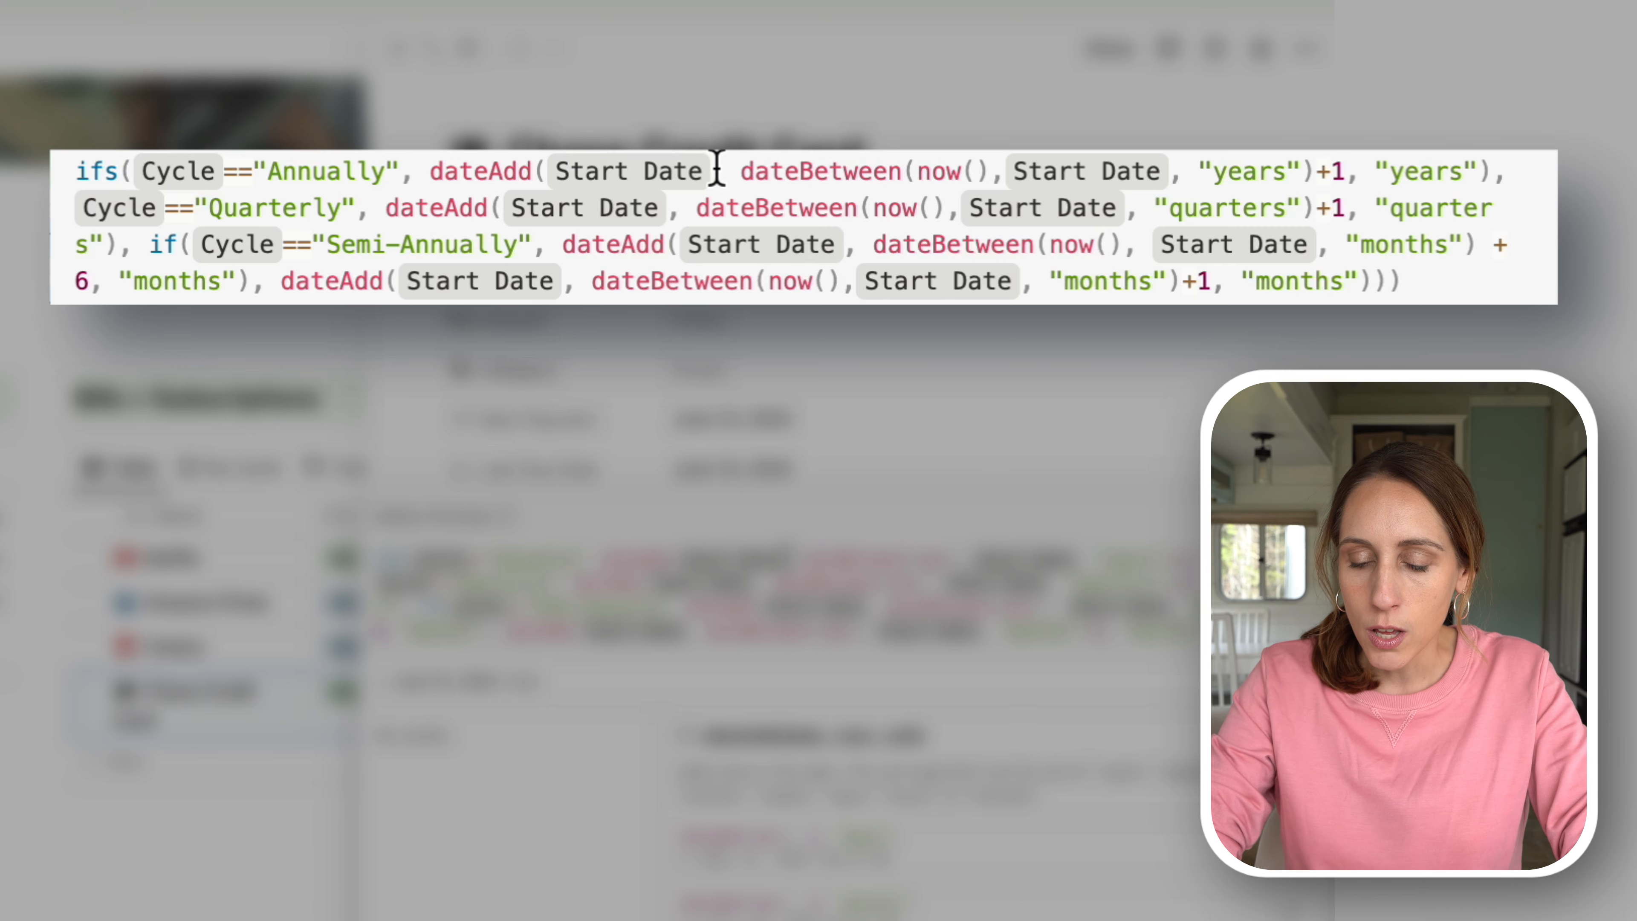
key(BackSpace)
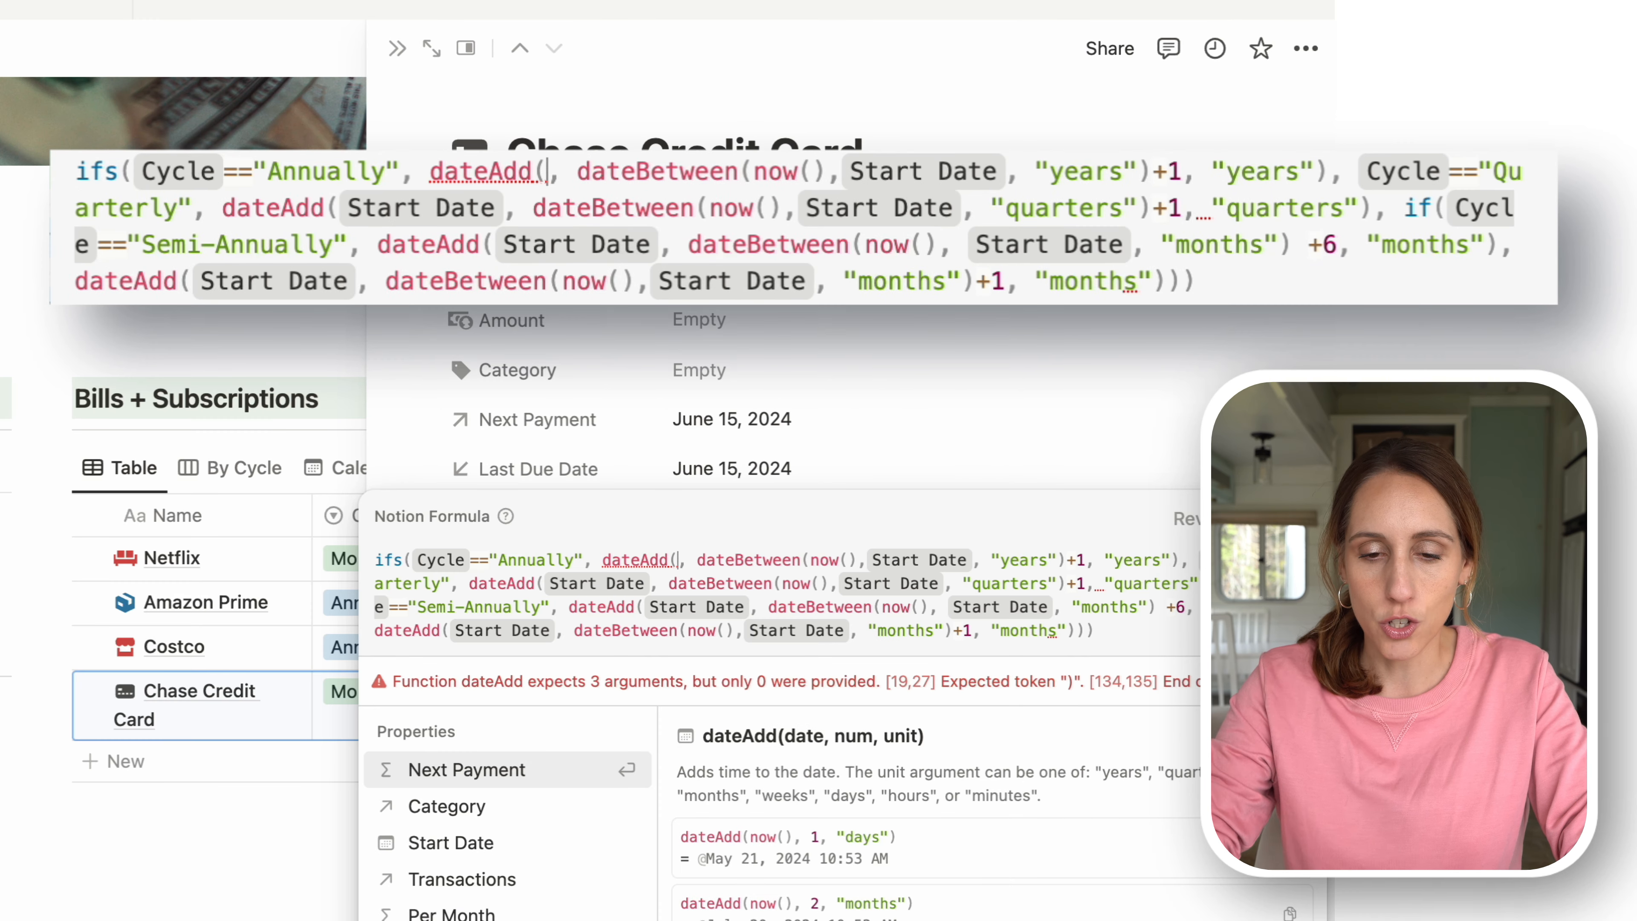
click(481, 767)
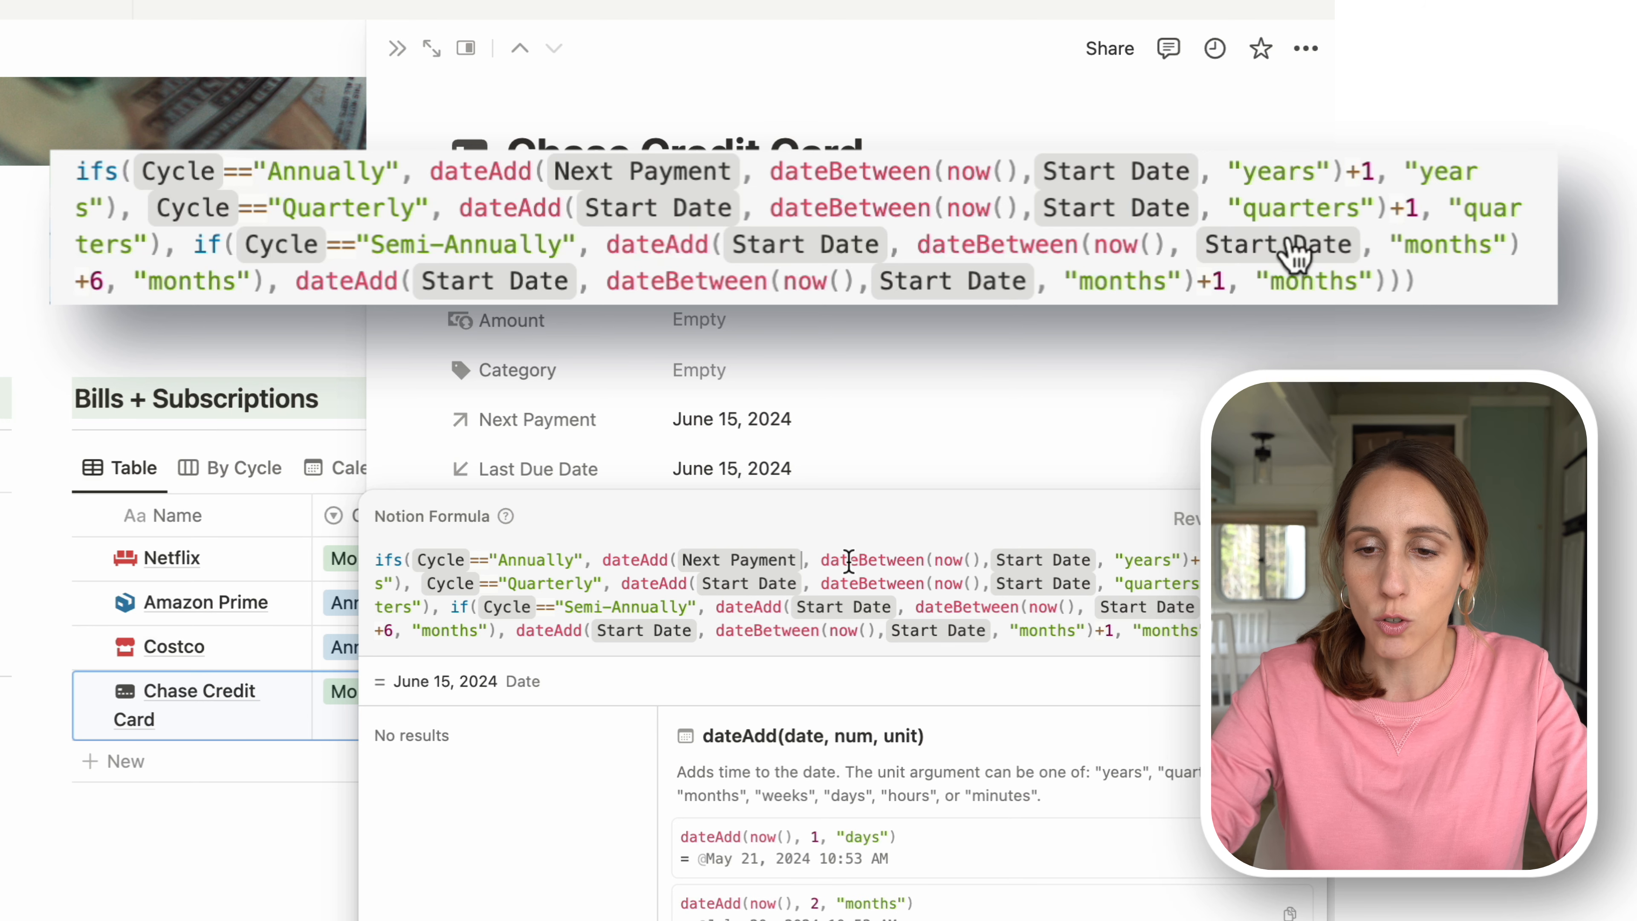
click(1098, 556)
key(BackSpace)
text(next)
click(561, 786)
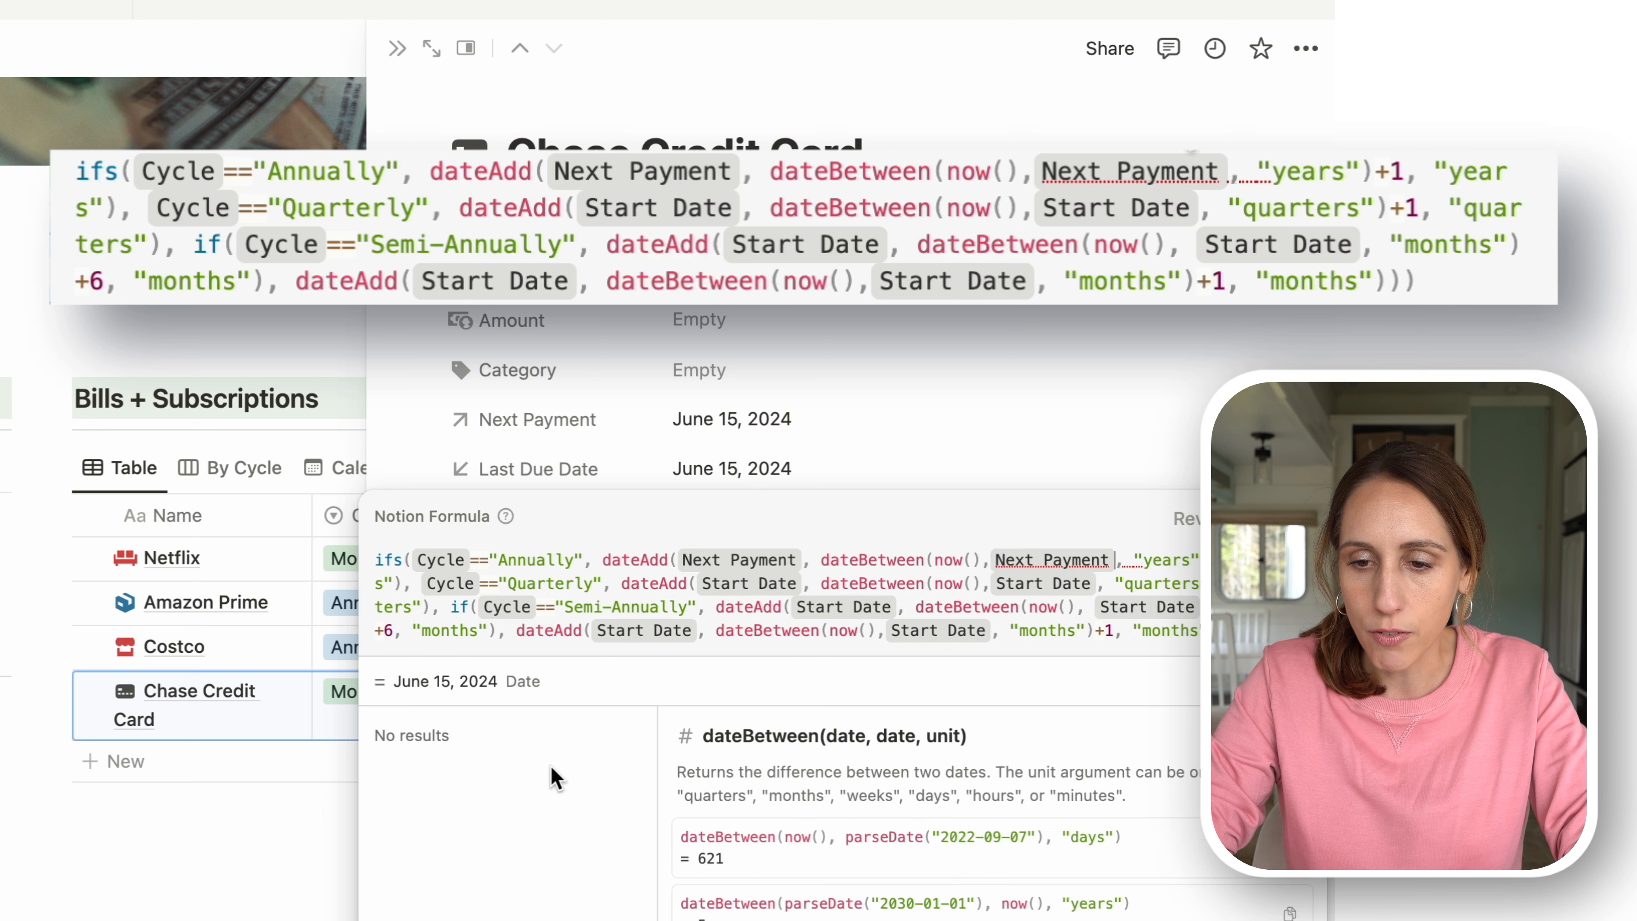
key(BackSpace)
text(-)
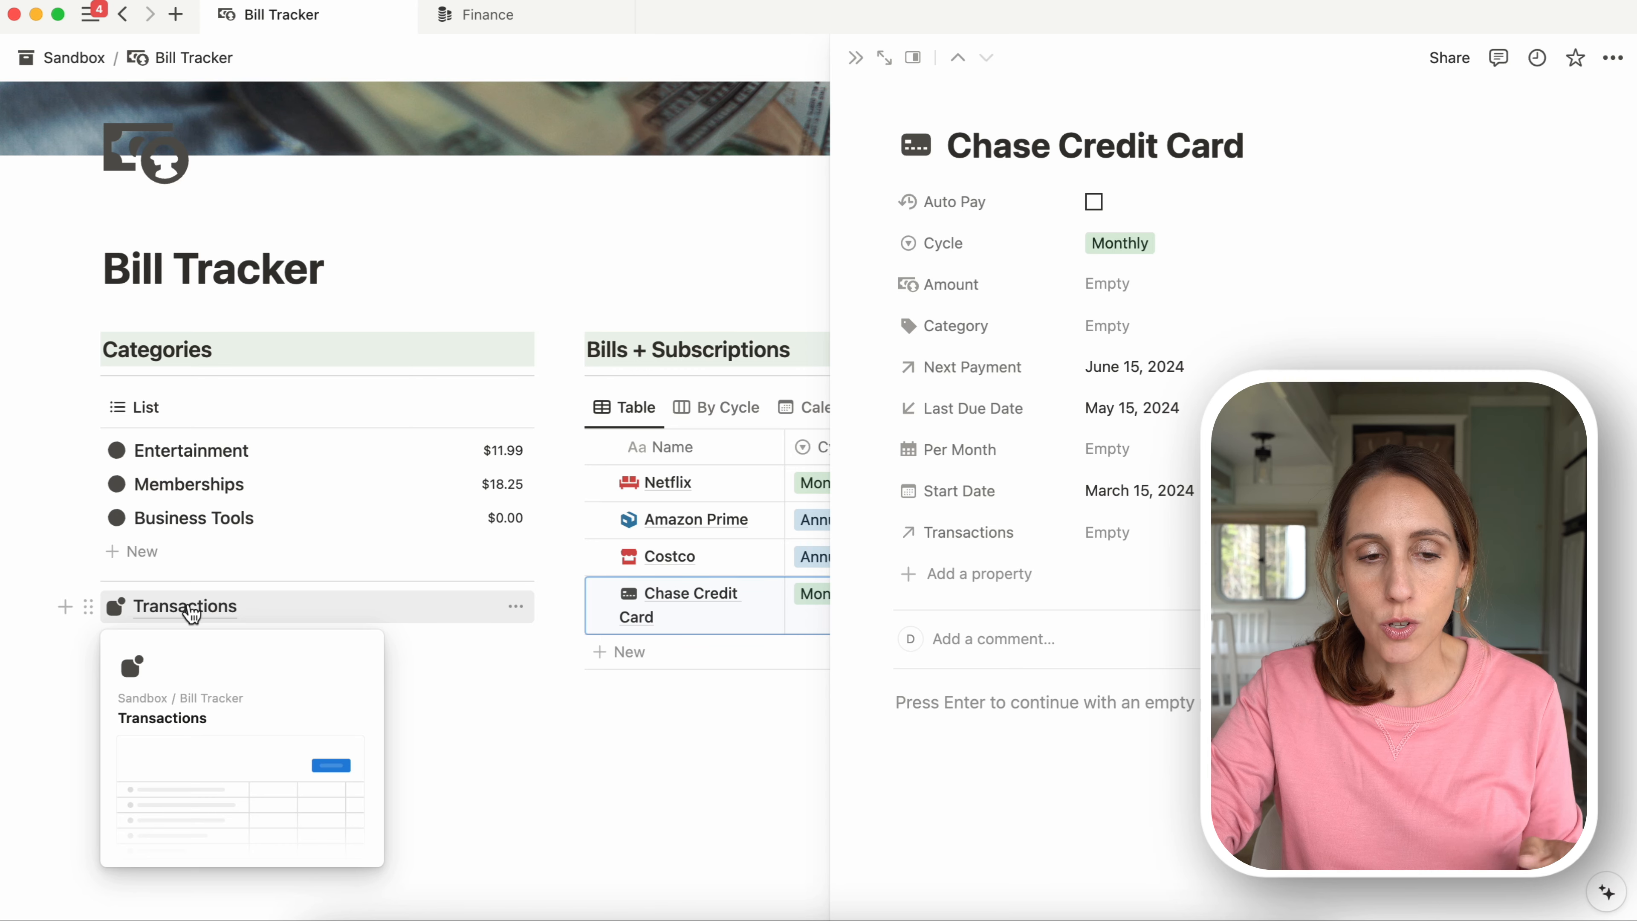
- Open the Transactions database and add a transaction named "Credit Card Payment" with the payment date May 14, 2024
click(204, 621)
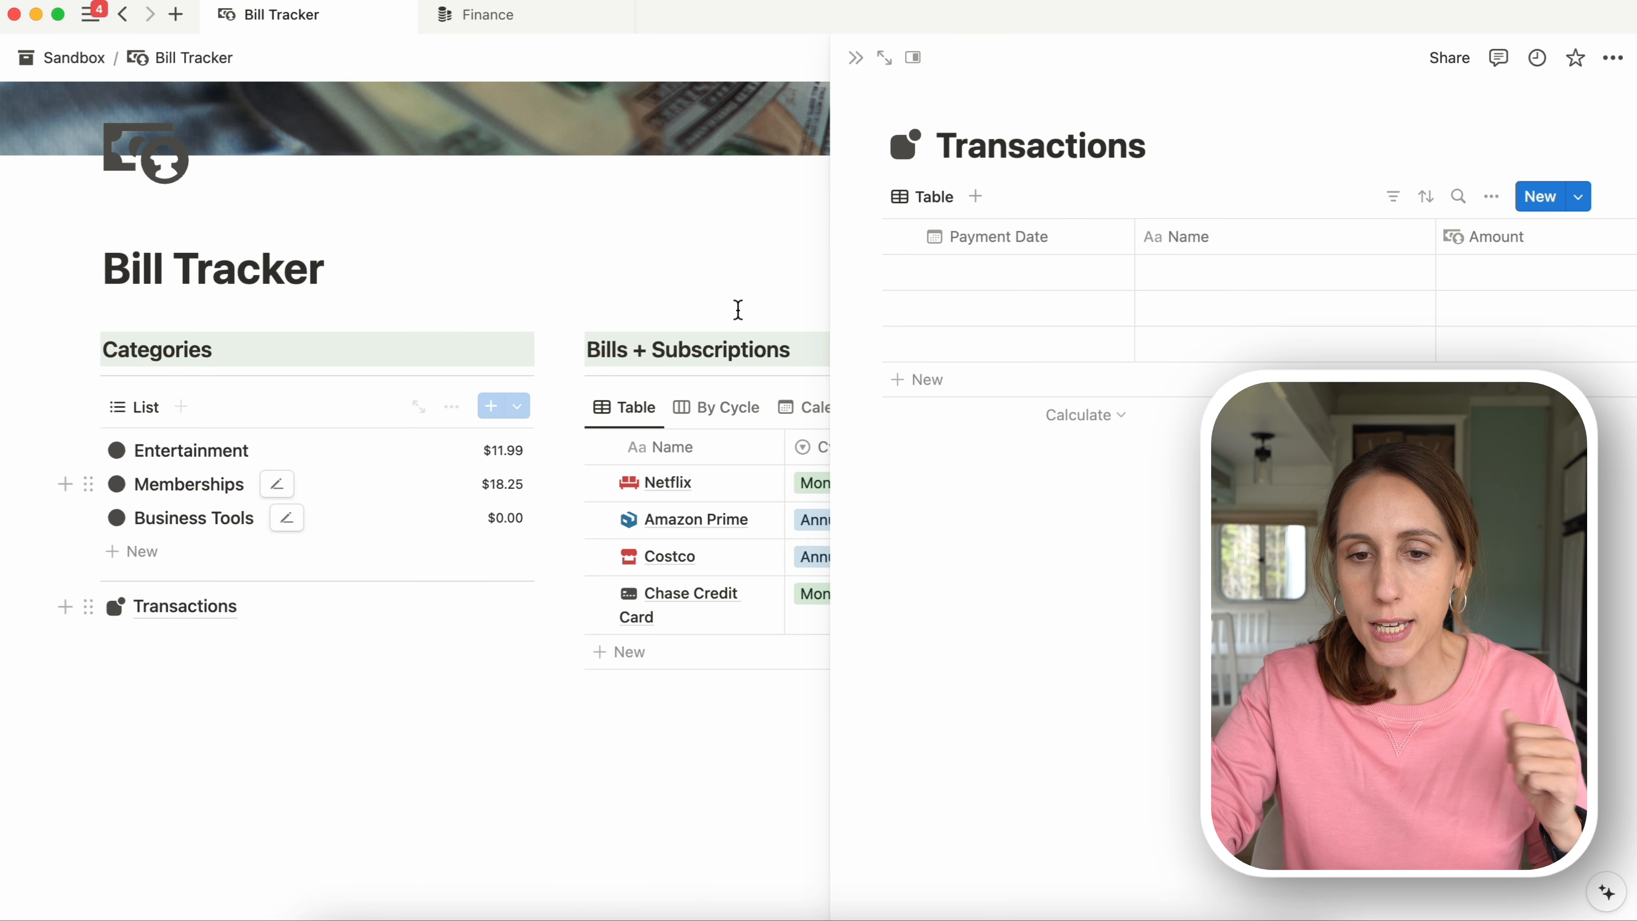
click(999, 284)
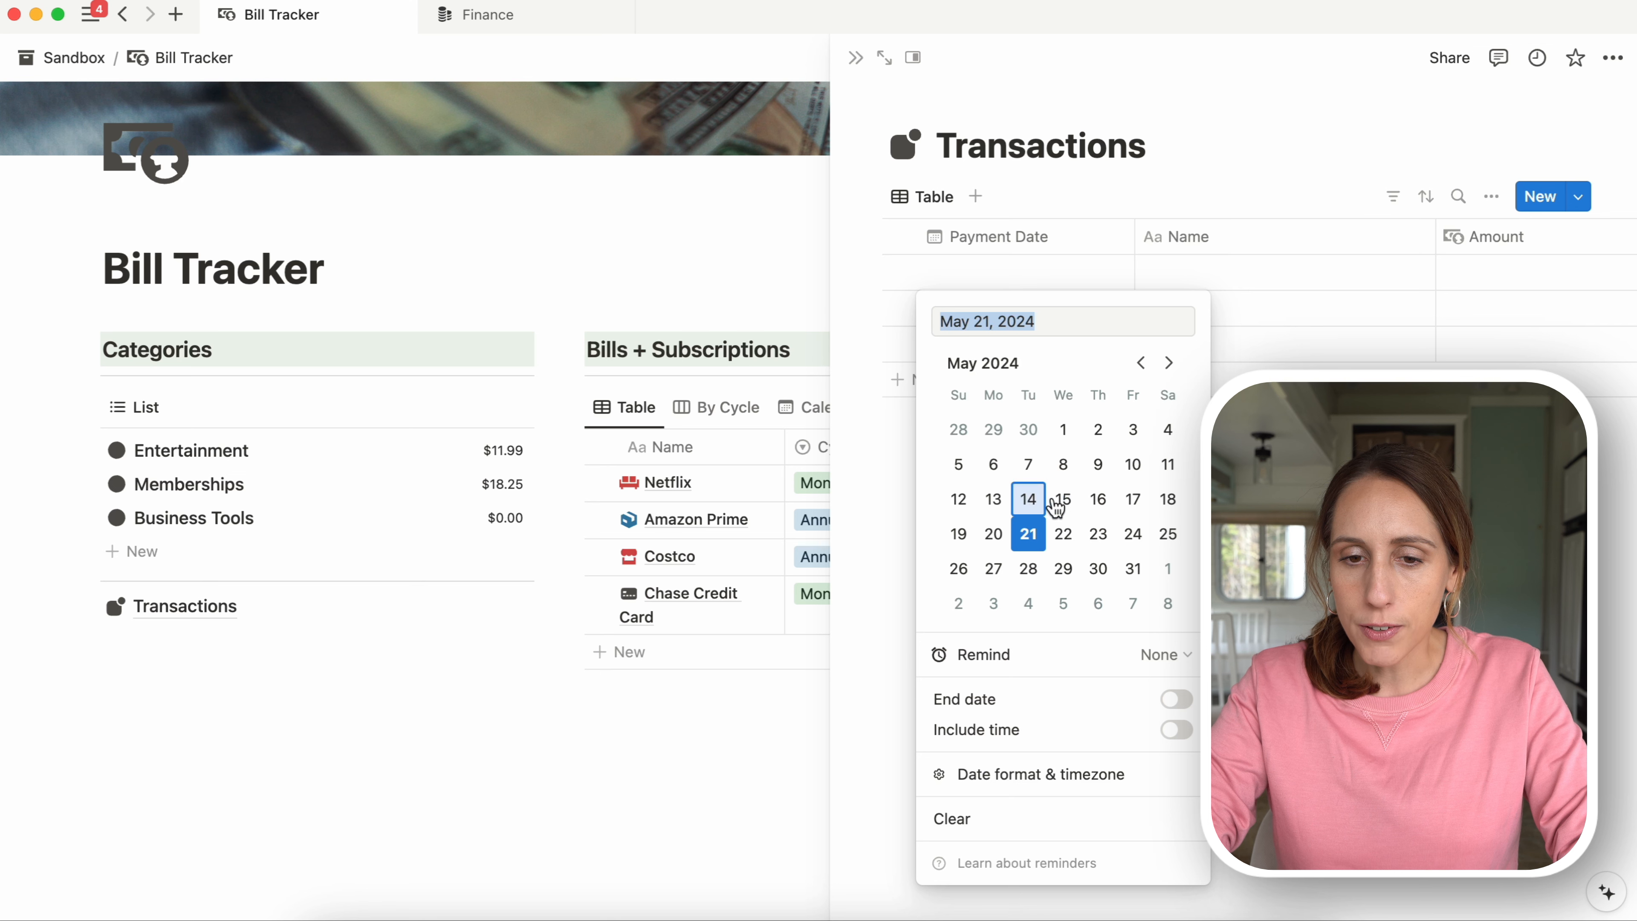
click(1029, 499)
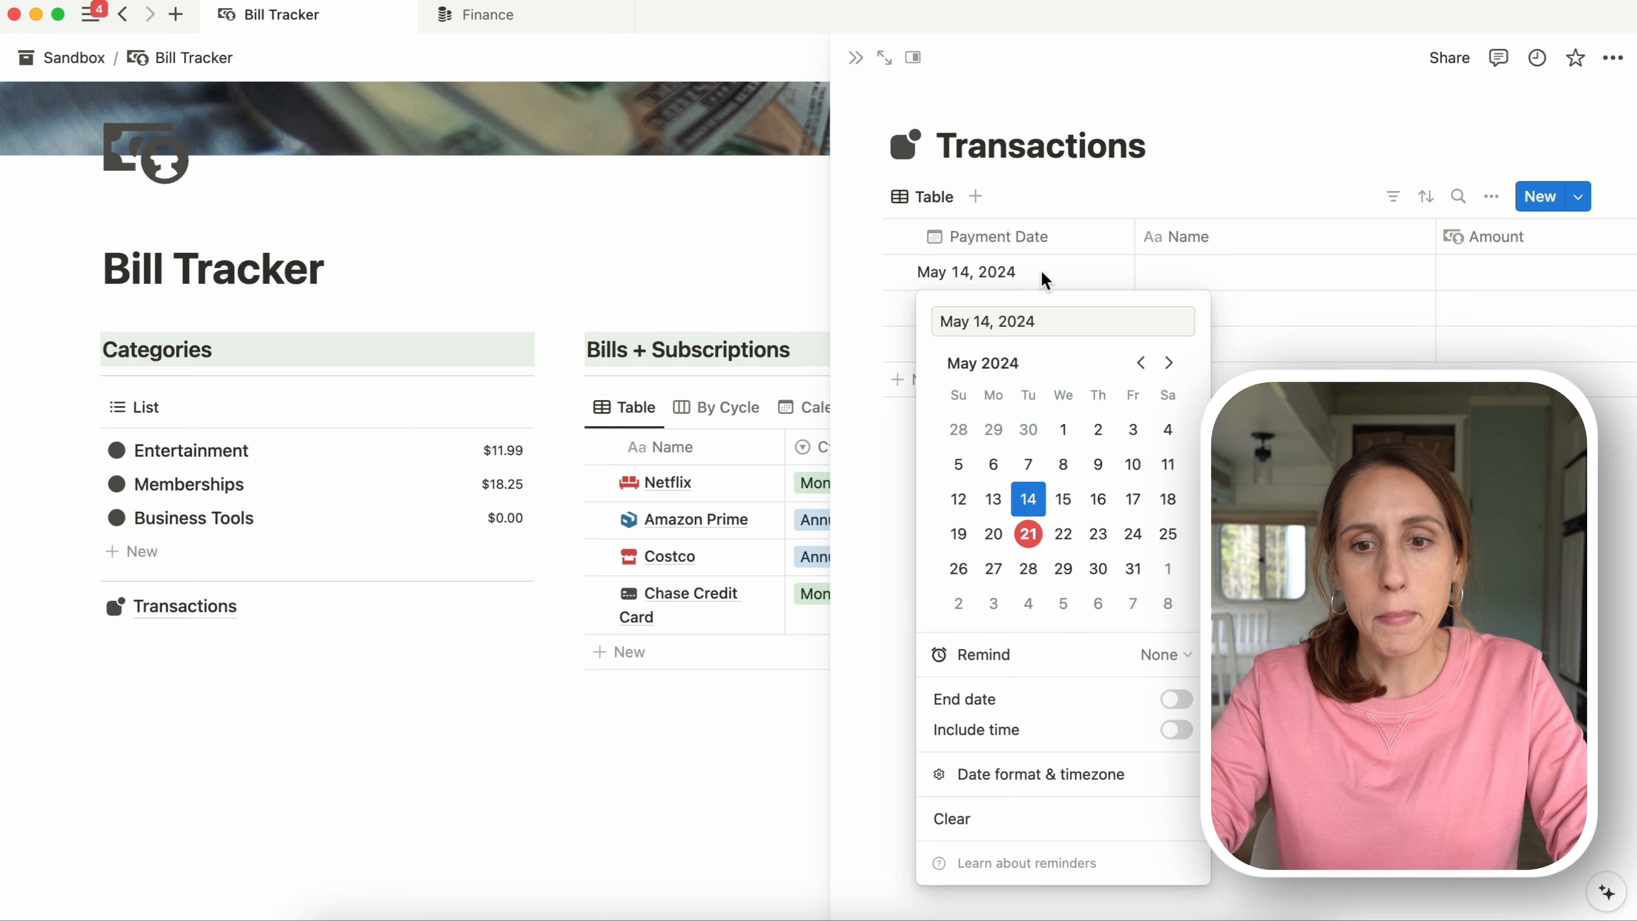
click(1222, 277)
text(Credit Card P)
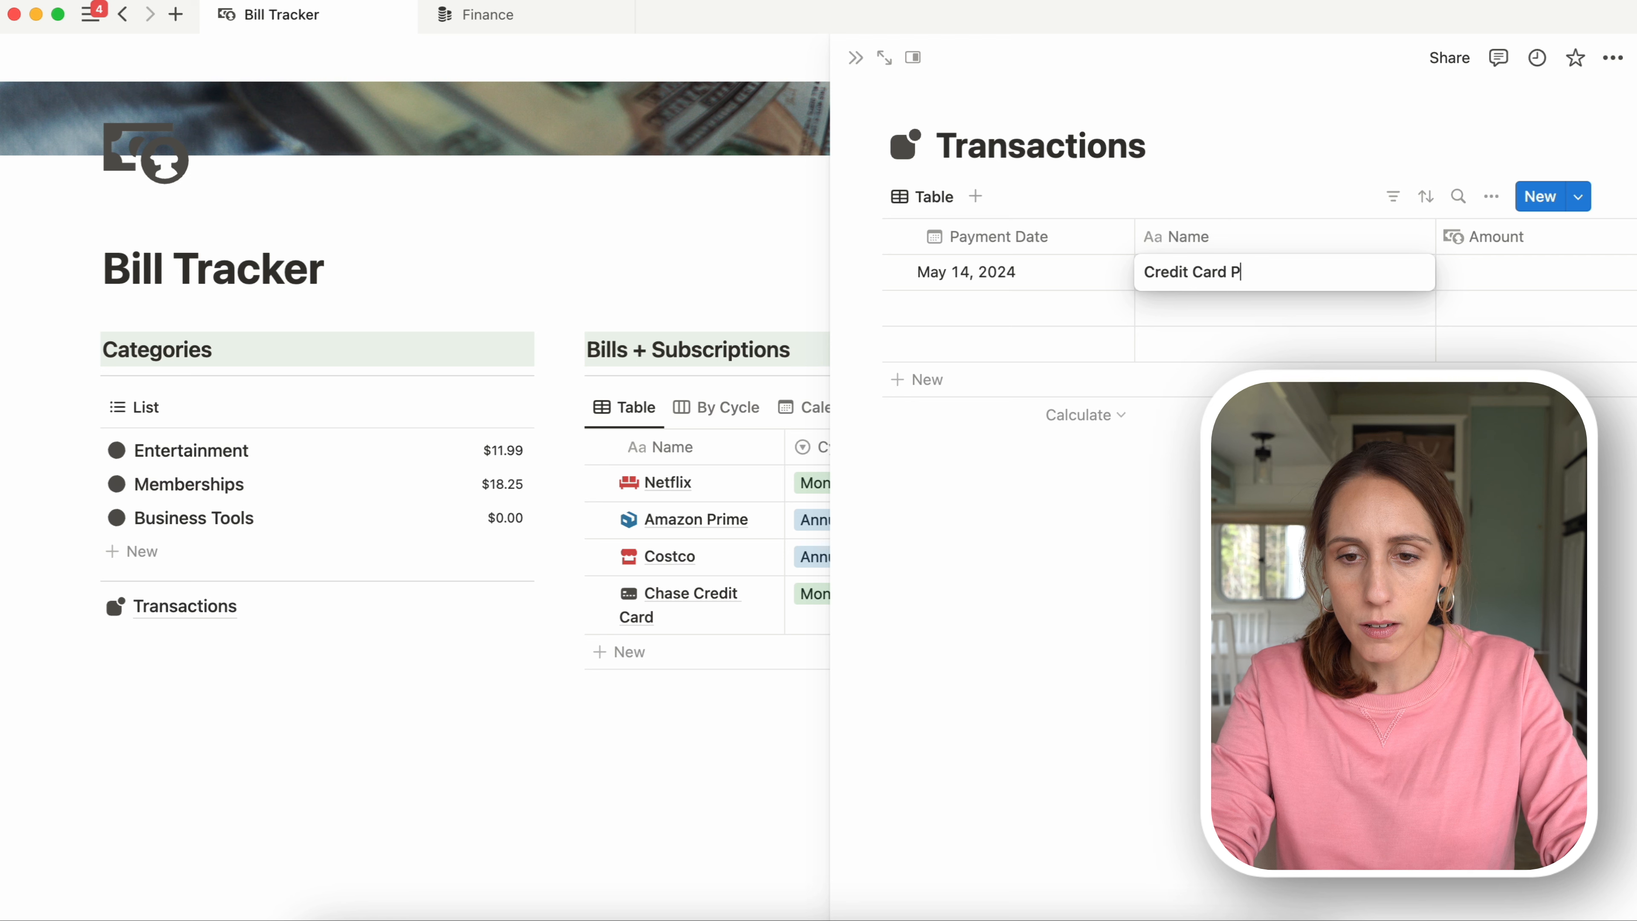
text(ayment)
key(Escape)
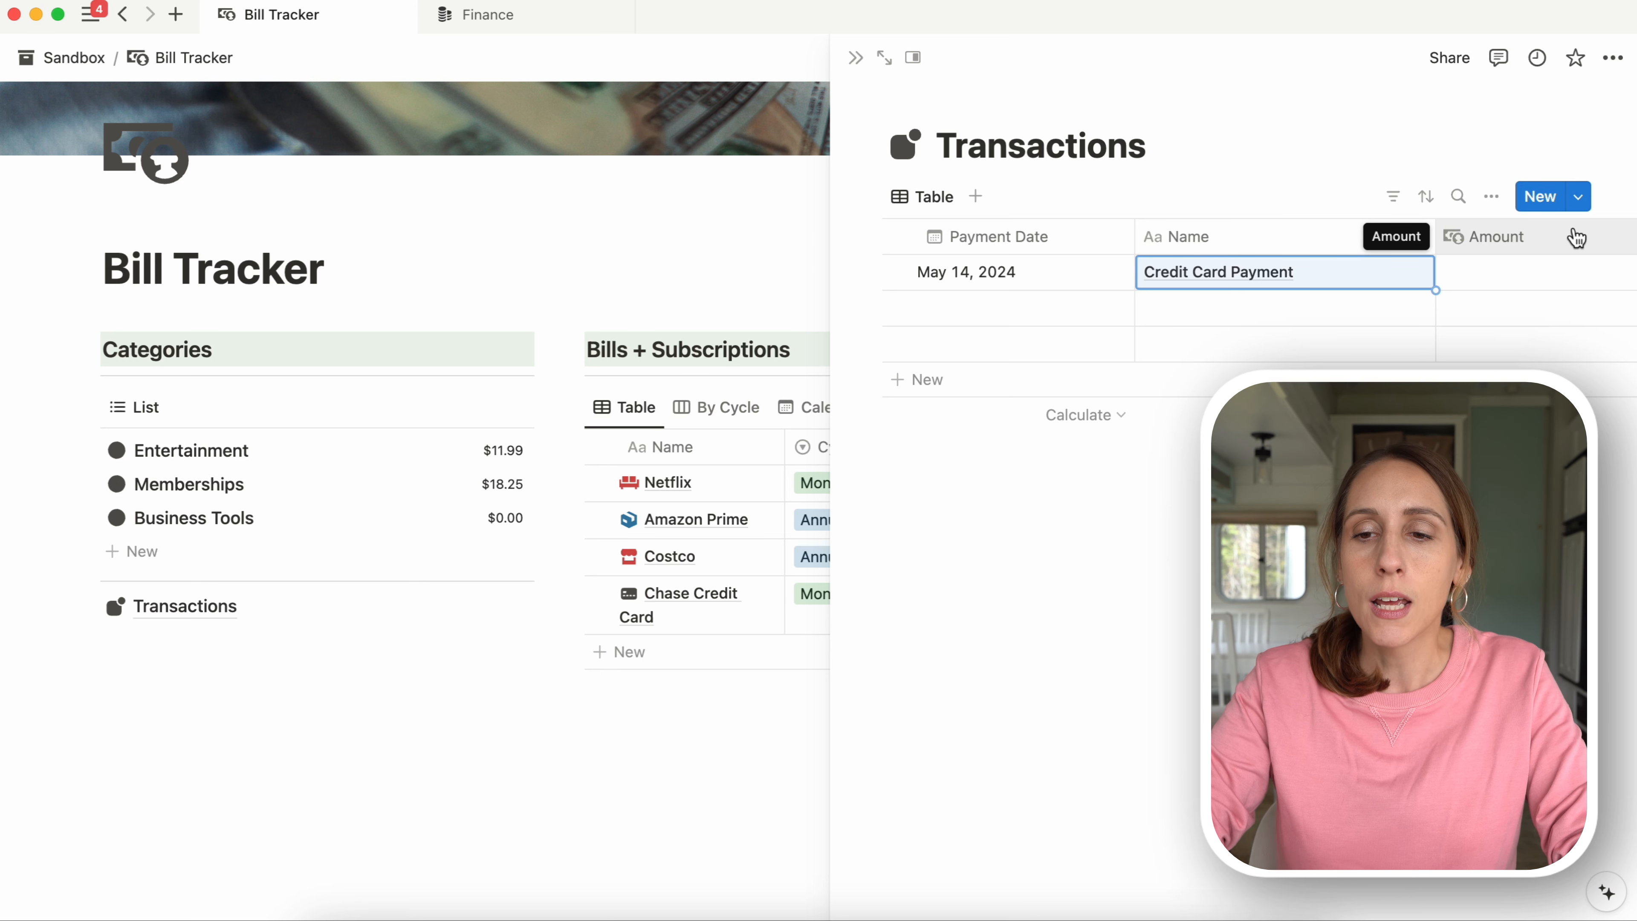
- Create a Transactions template named "New Payment" with the dark confetti party popper icon
click(1579, 197)
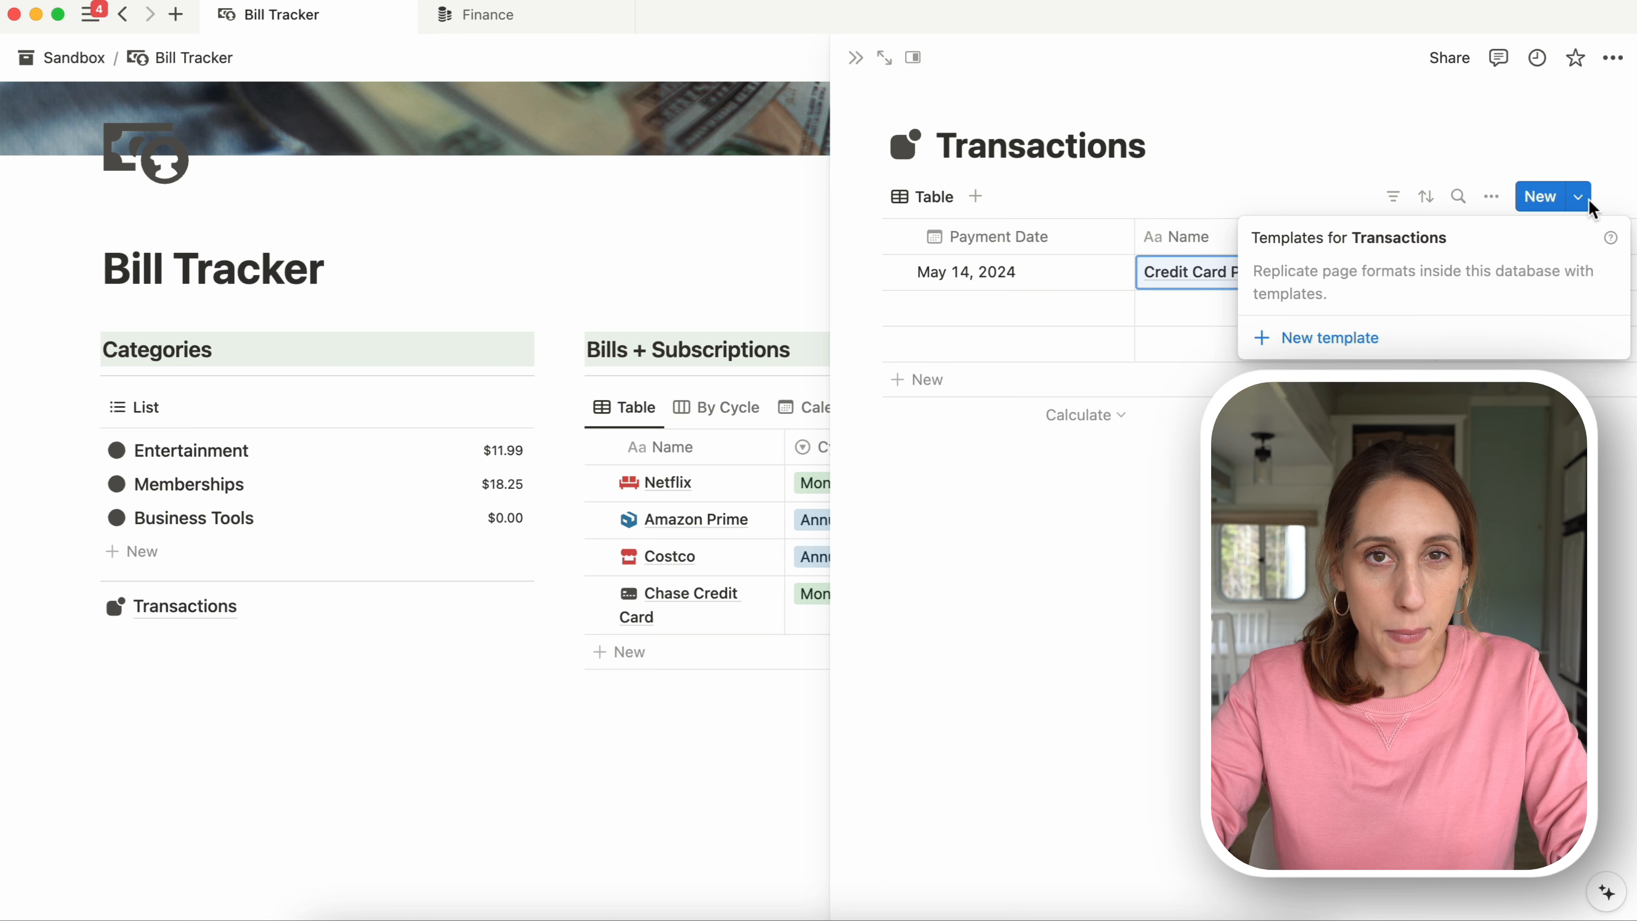
click(1354, 344)
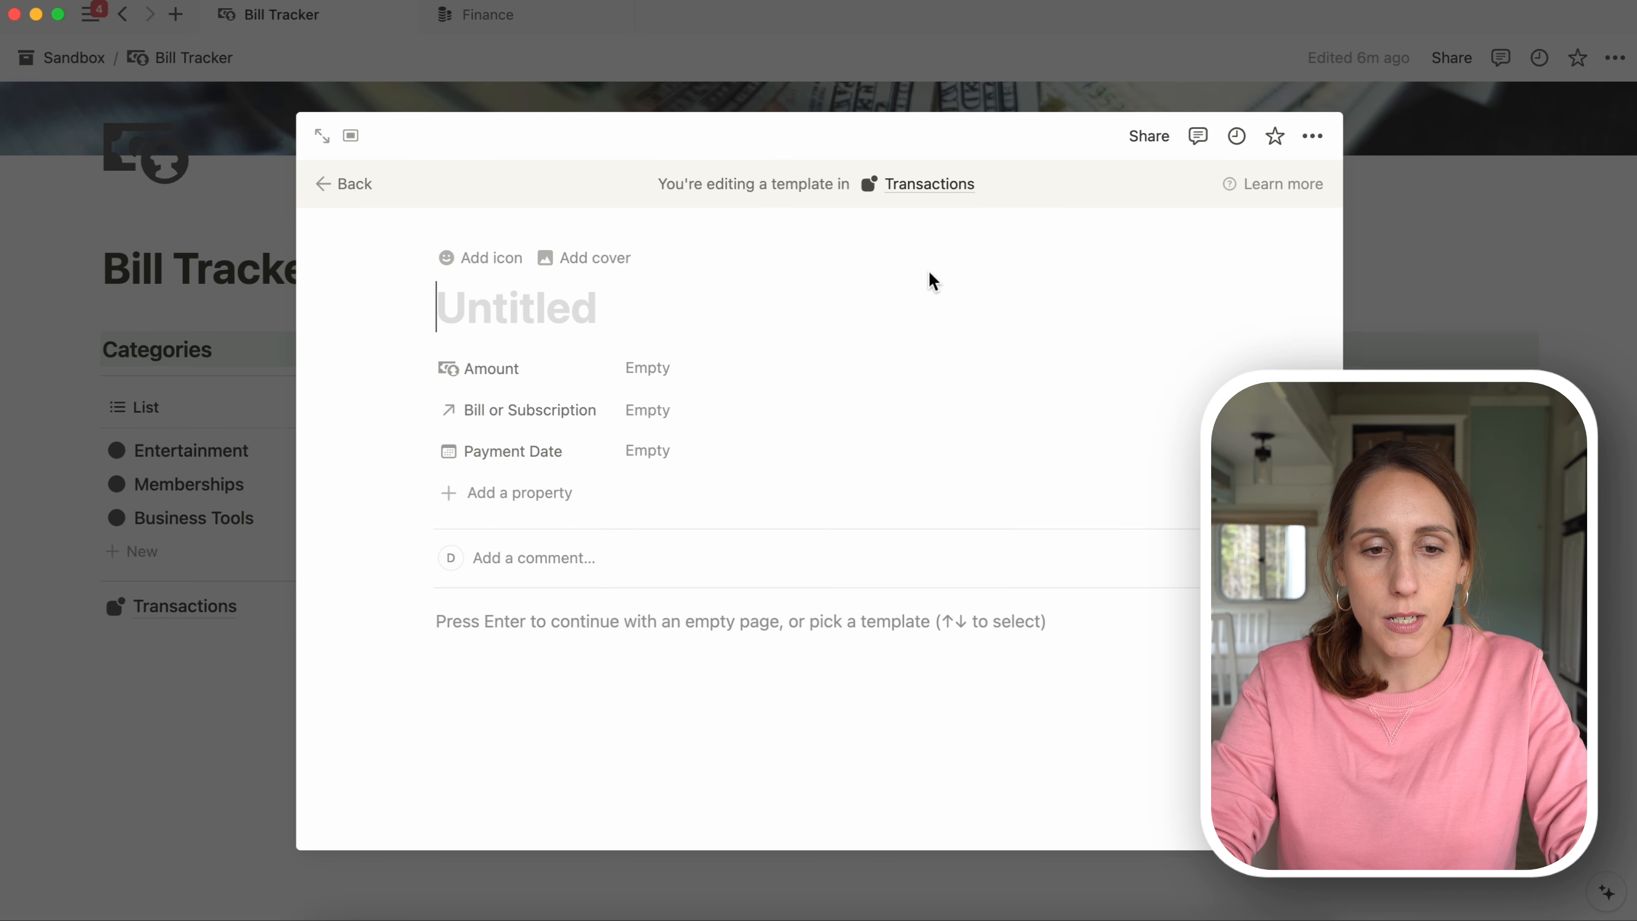
text(New Payment)
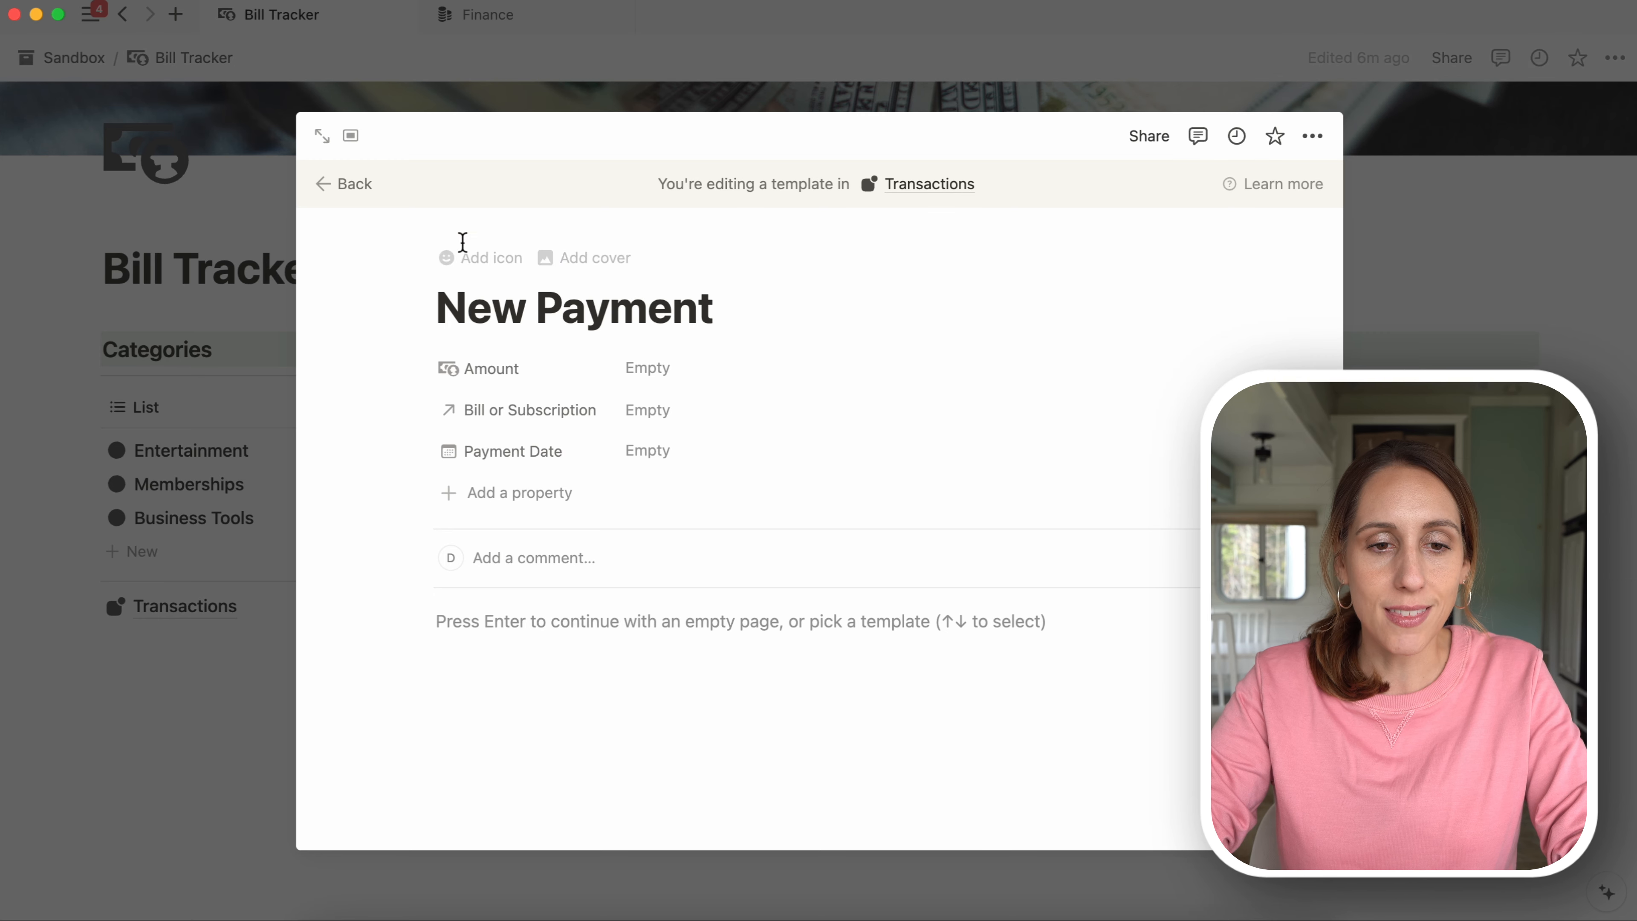
click(465, 257)
click(361, 427)
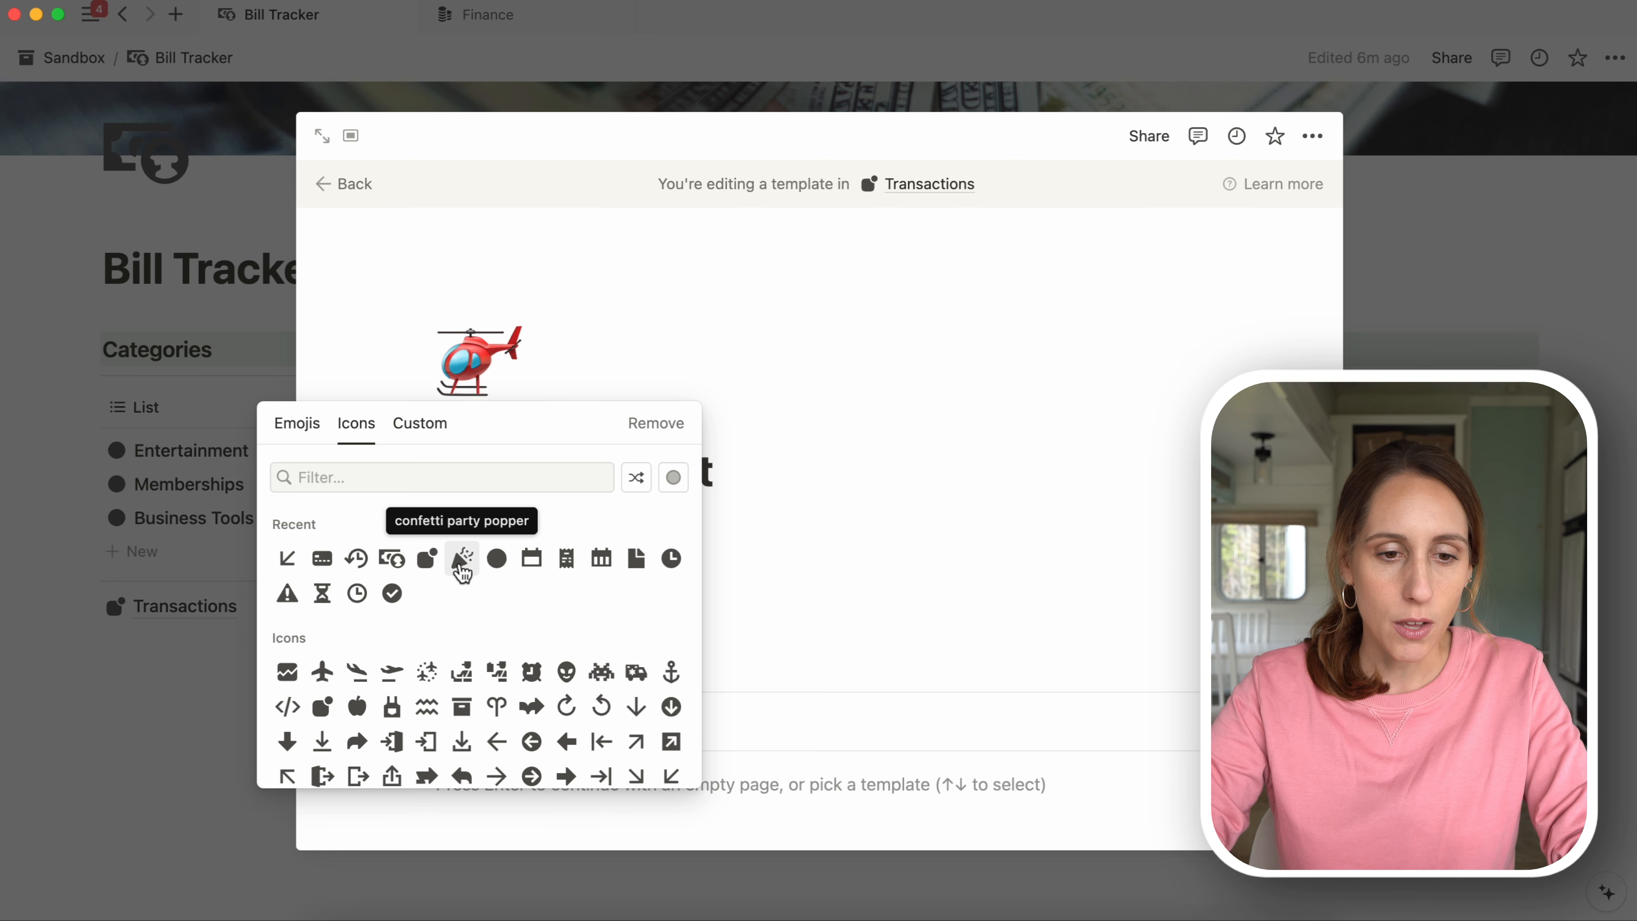
click(461, 558)
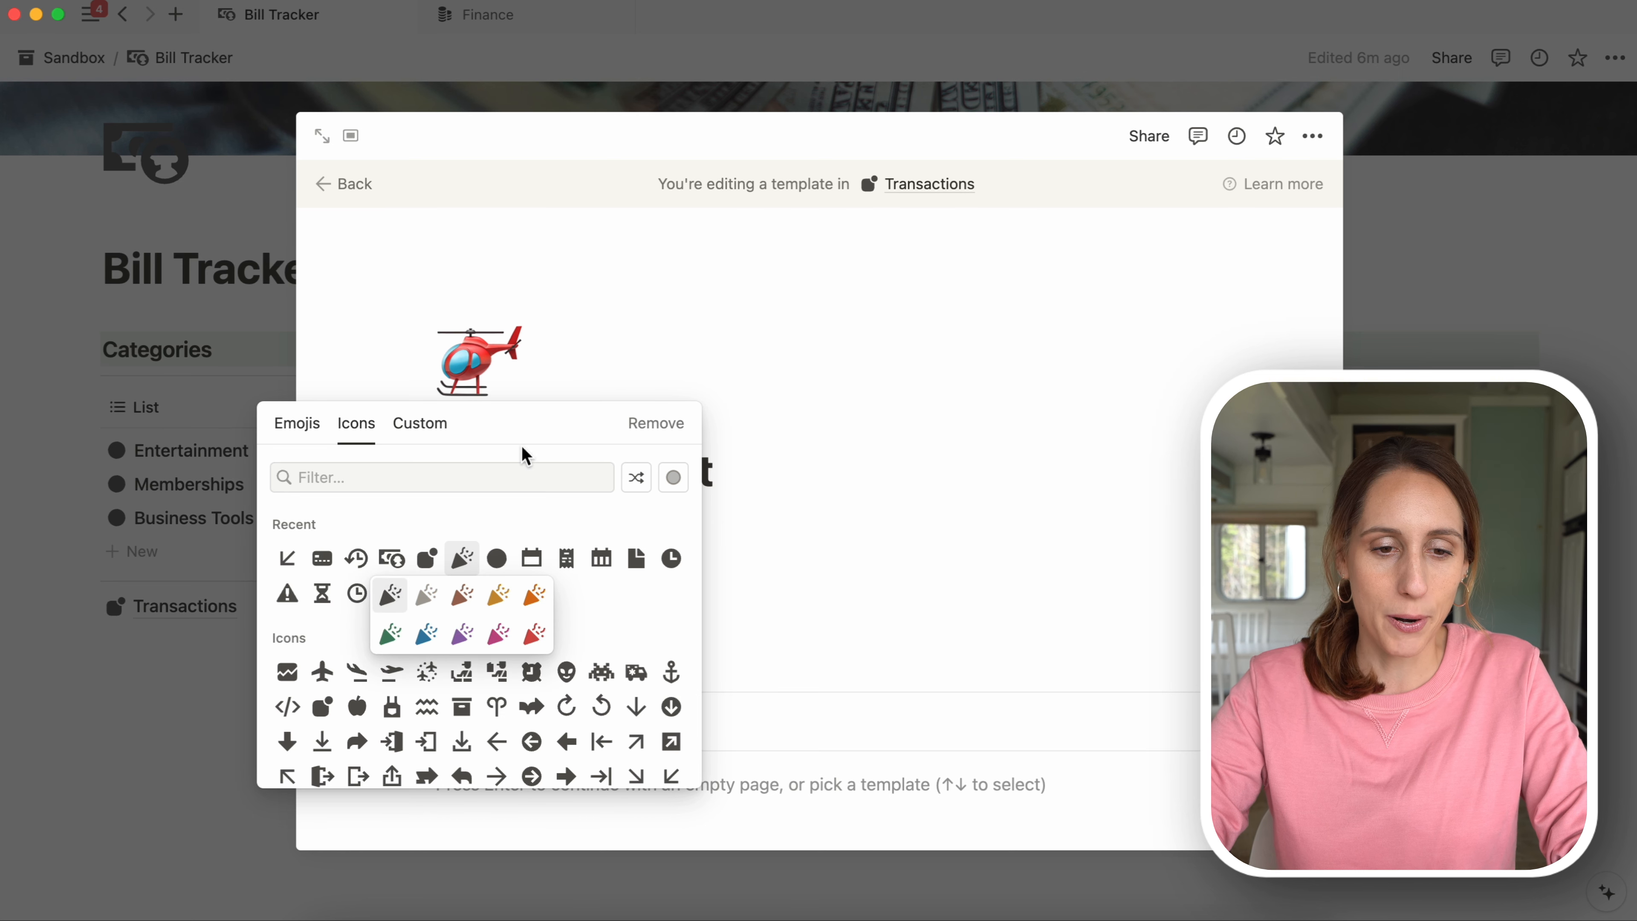
click(393, 598)
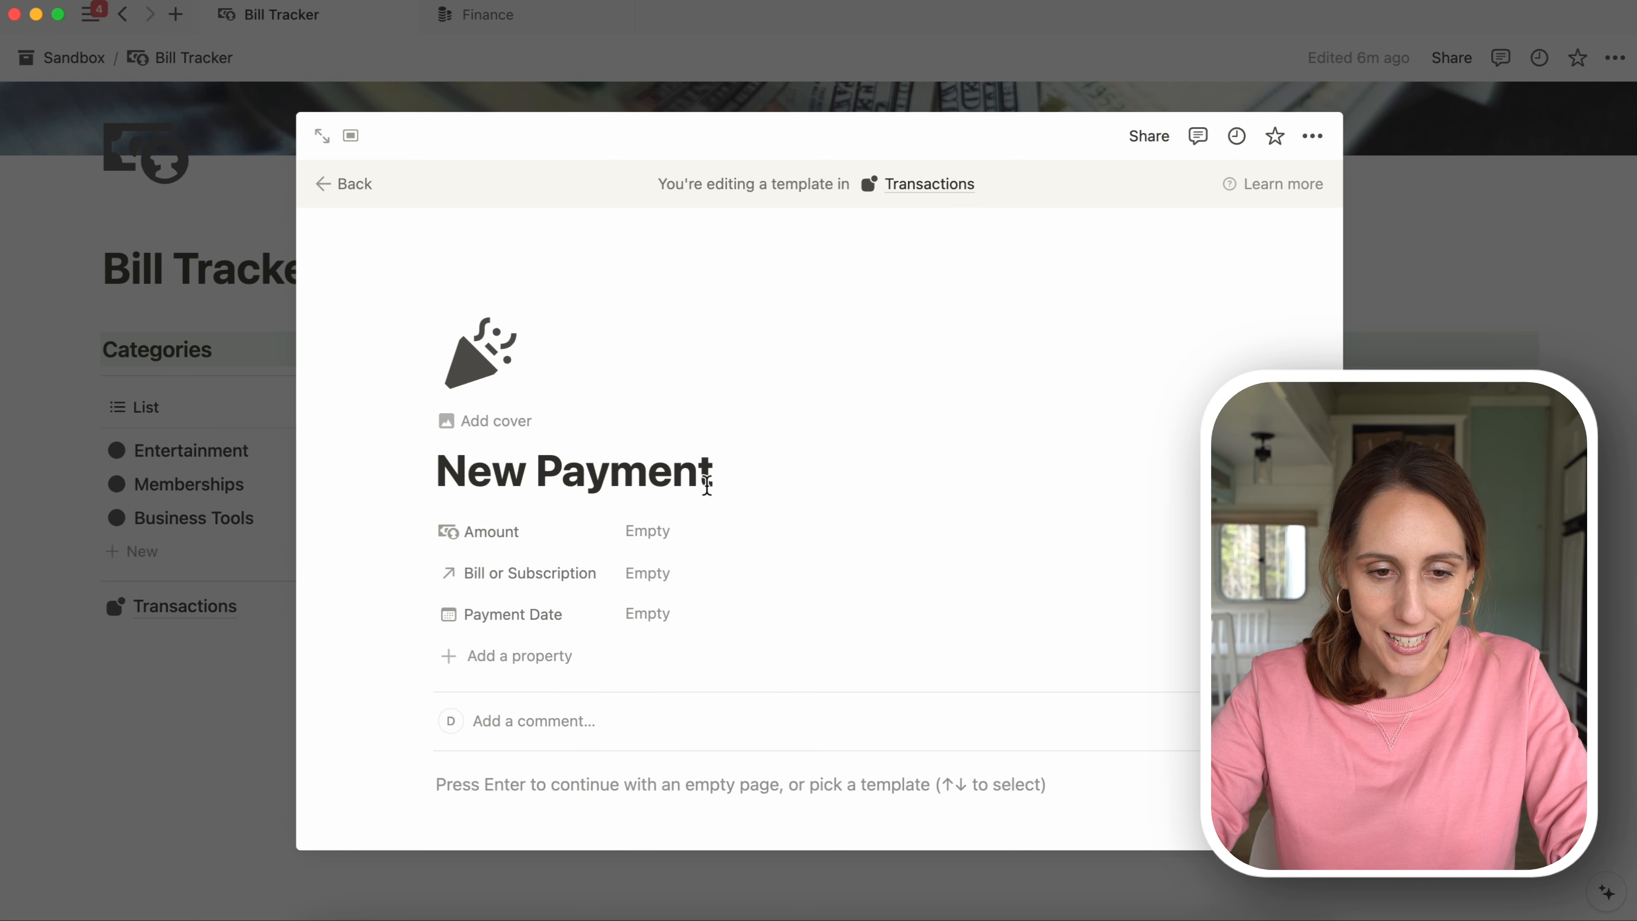
- Move Payment Date to the top of the template's properties, set its default to Today and close the template
scroll(657, 493, down, 3)
drag(420, 508, 442, 429)
click(678, 426)
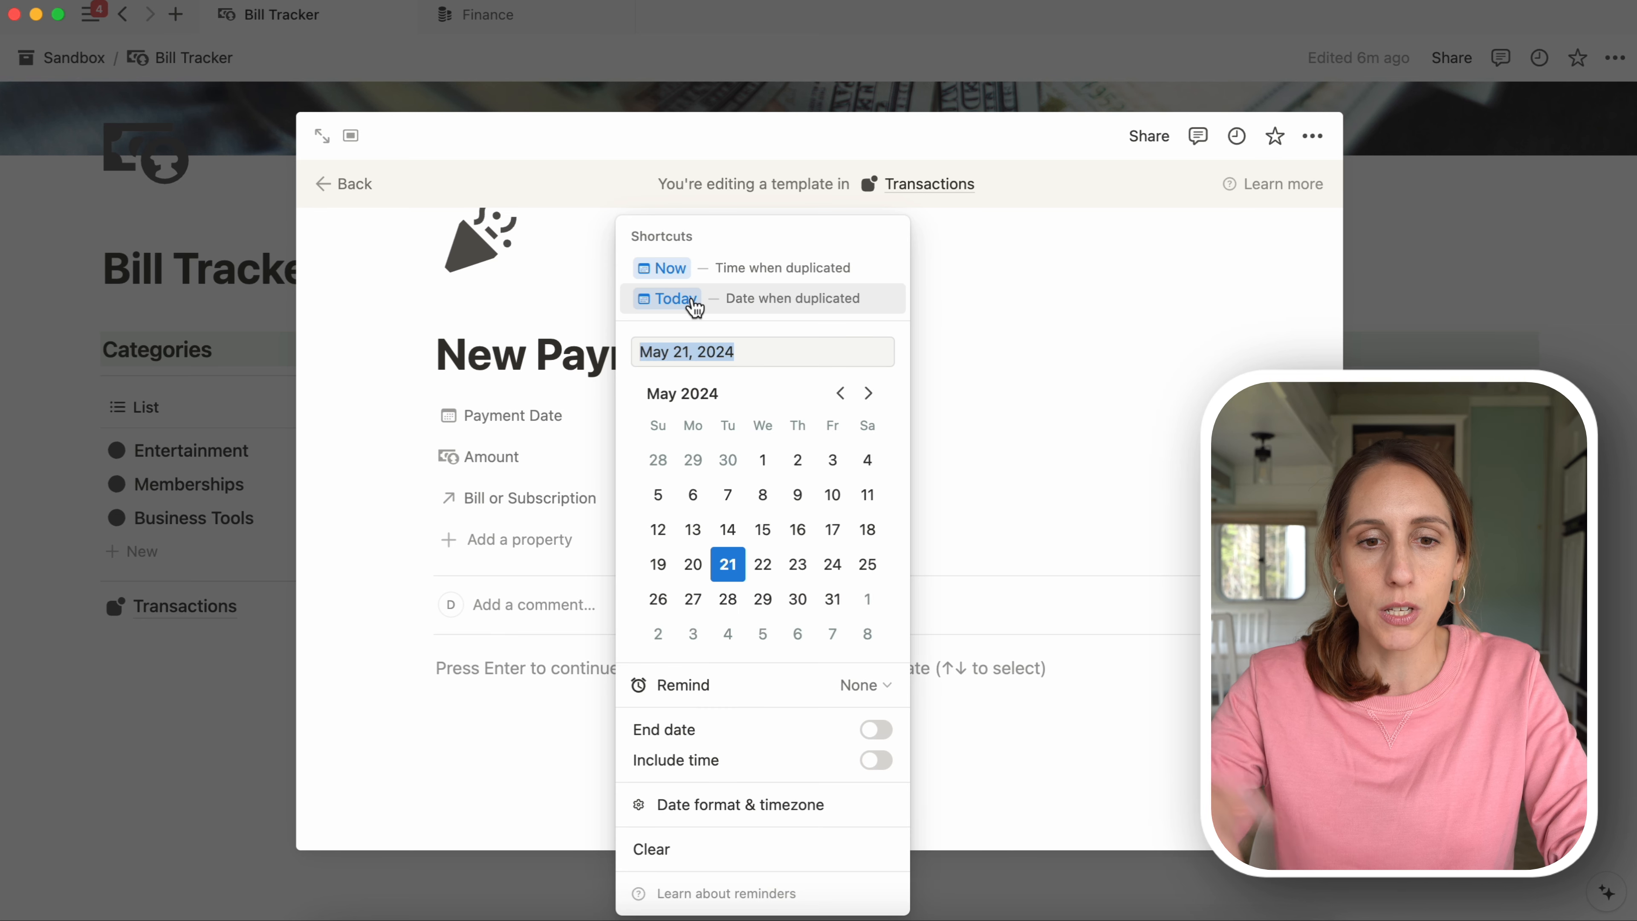
click(694, 307)
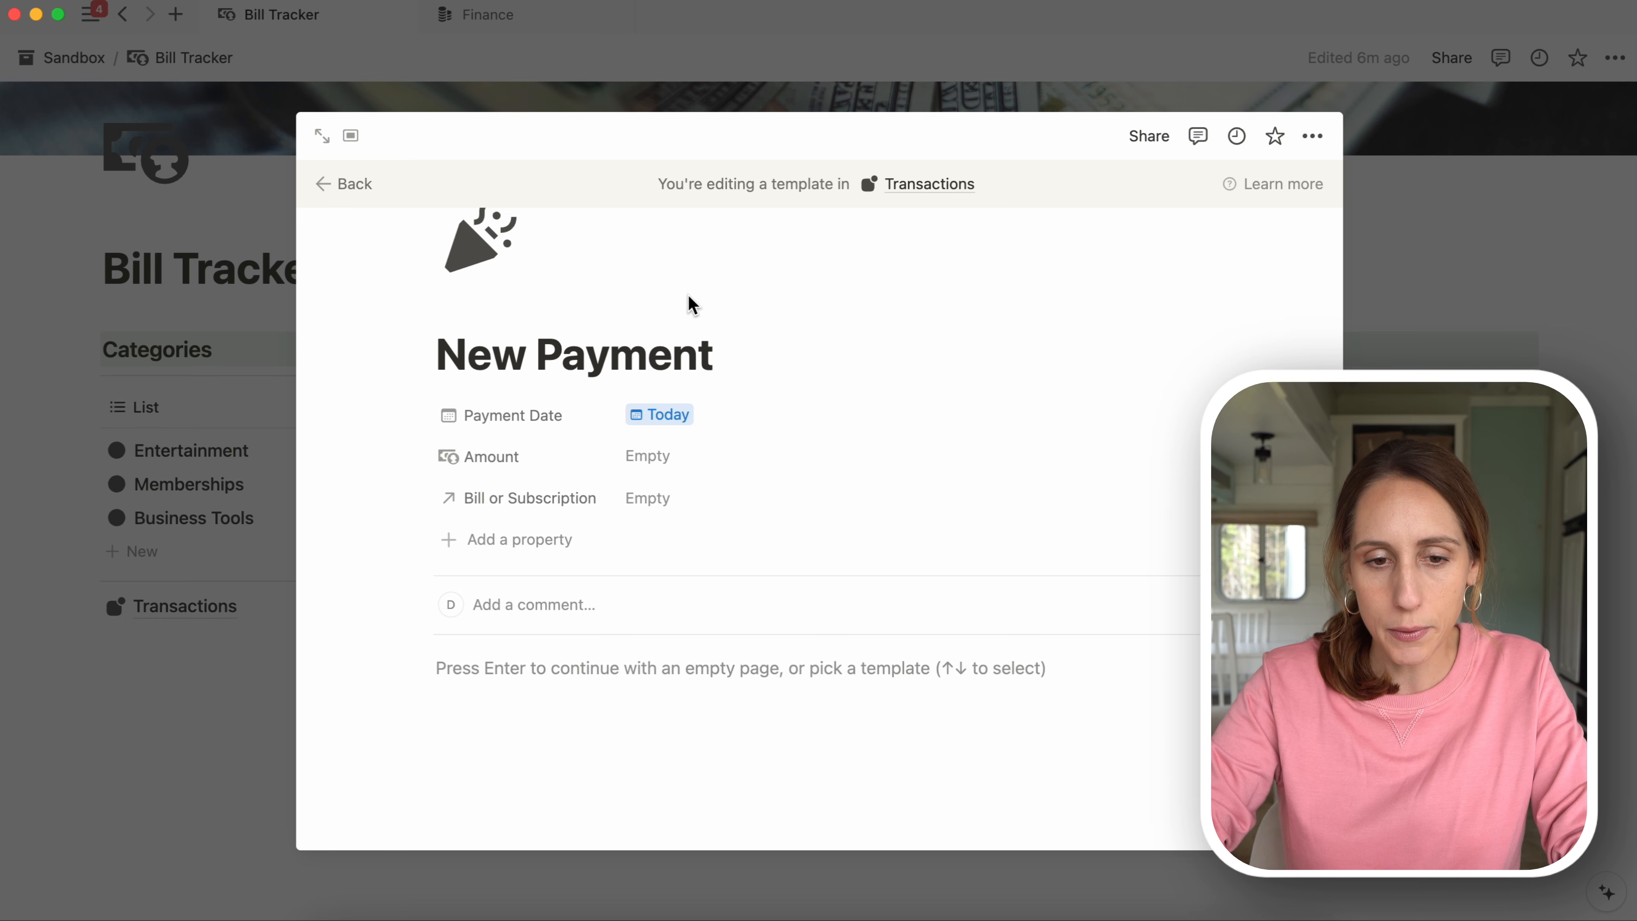
click(1561, 370)
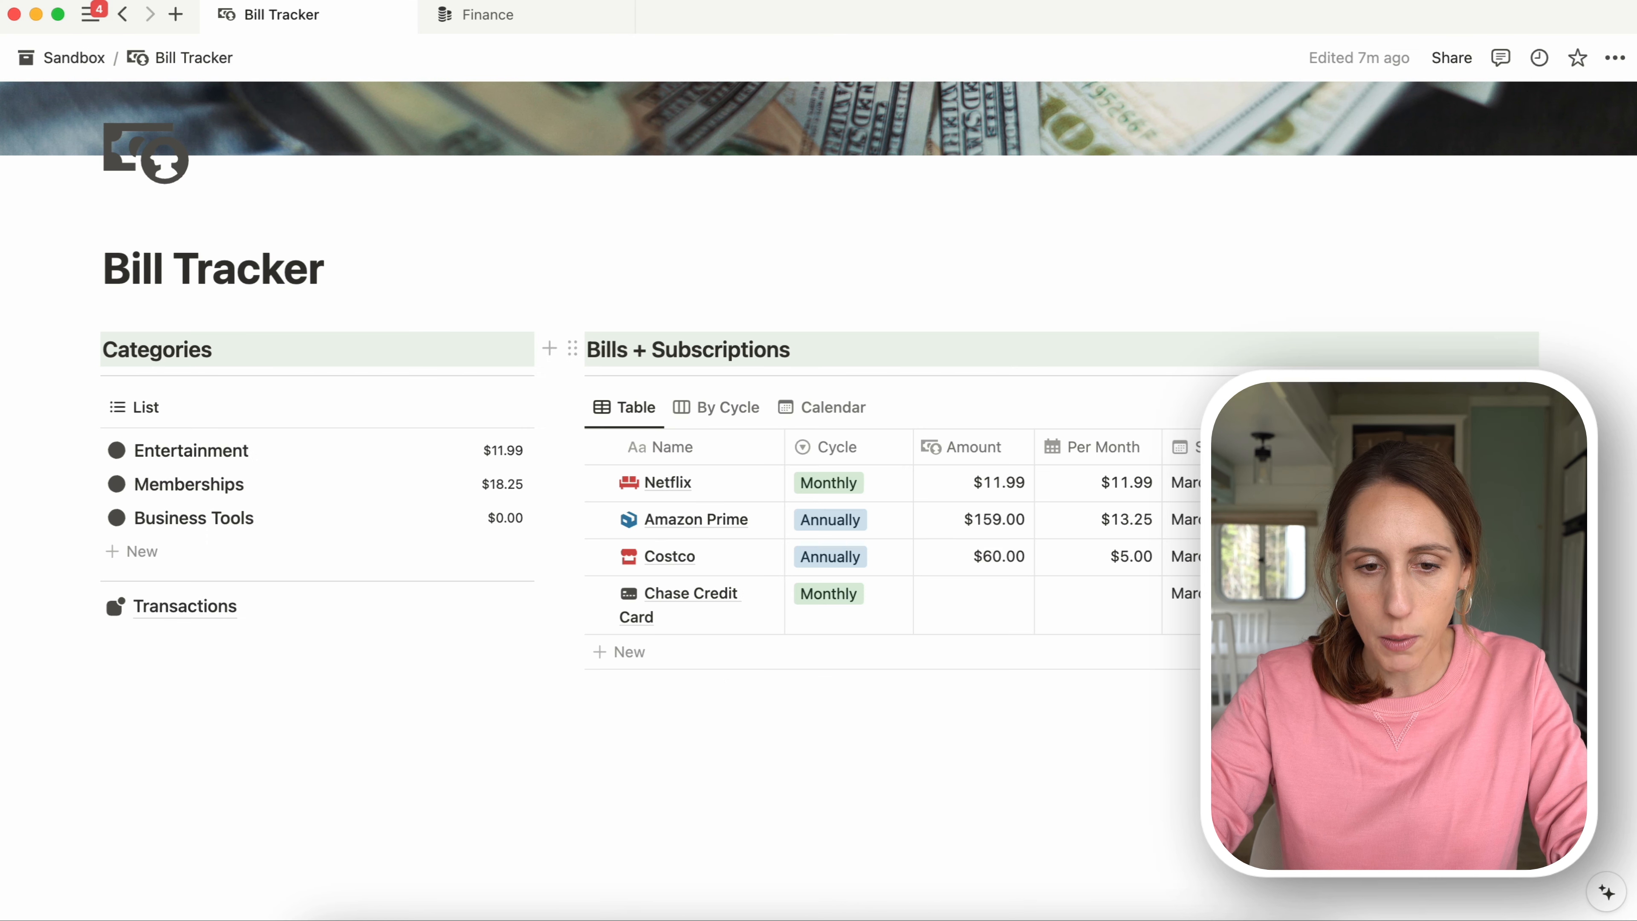
- Open the Credit Card Payment transaction from the Transactions database and apply the New Payment template to it
click(201, 609)
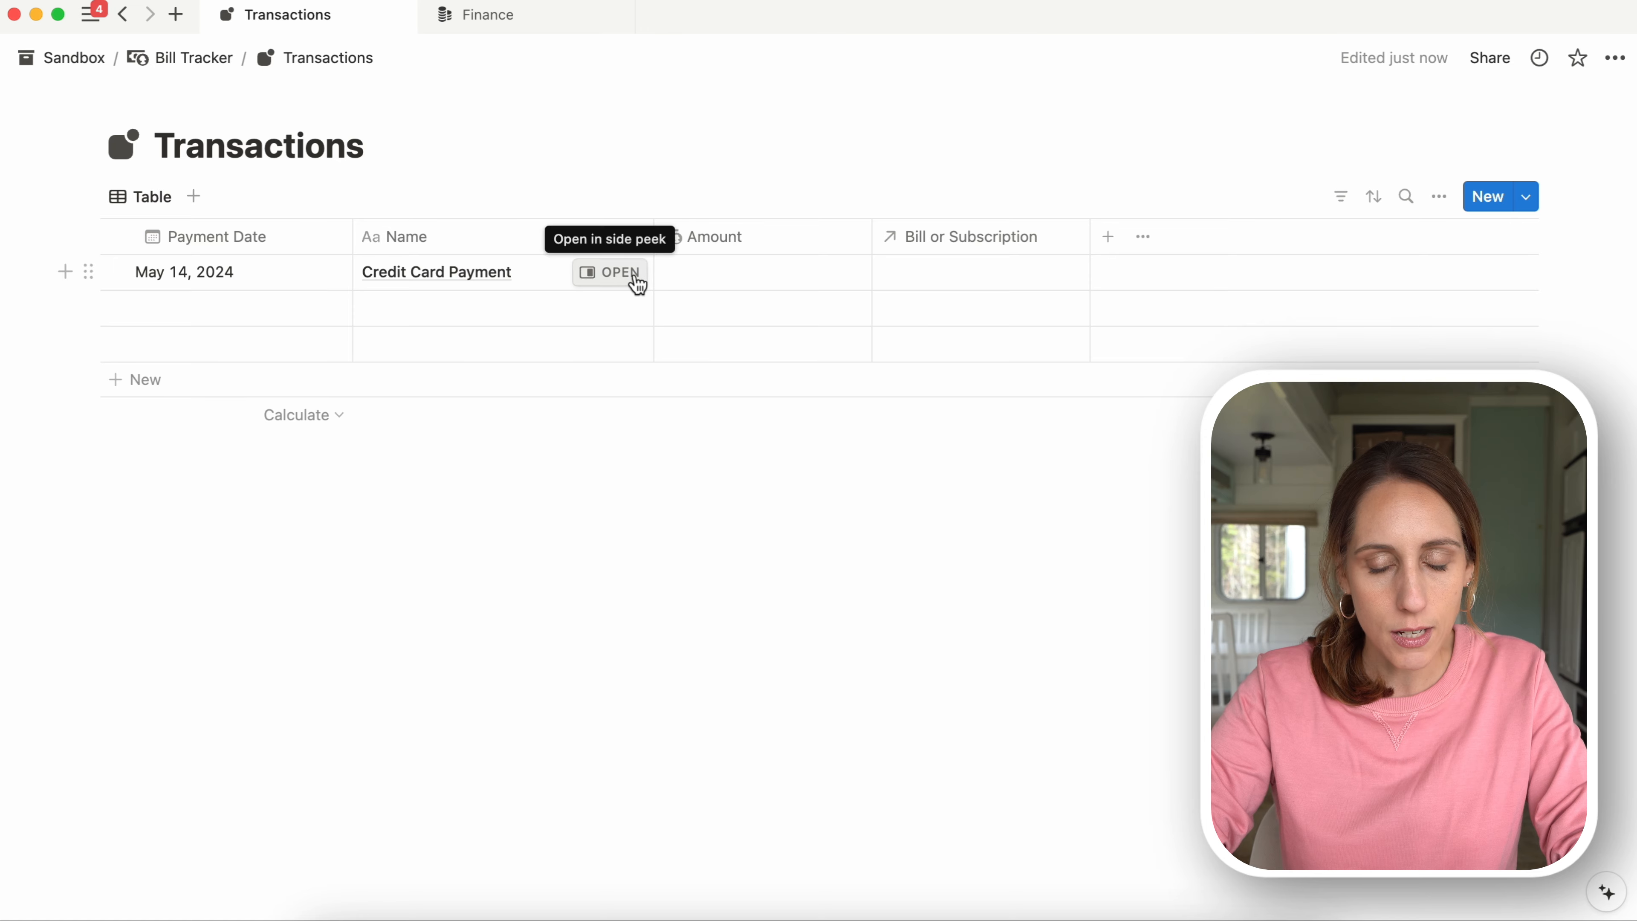
click(634, 277)
click(366, 695)
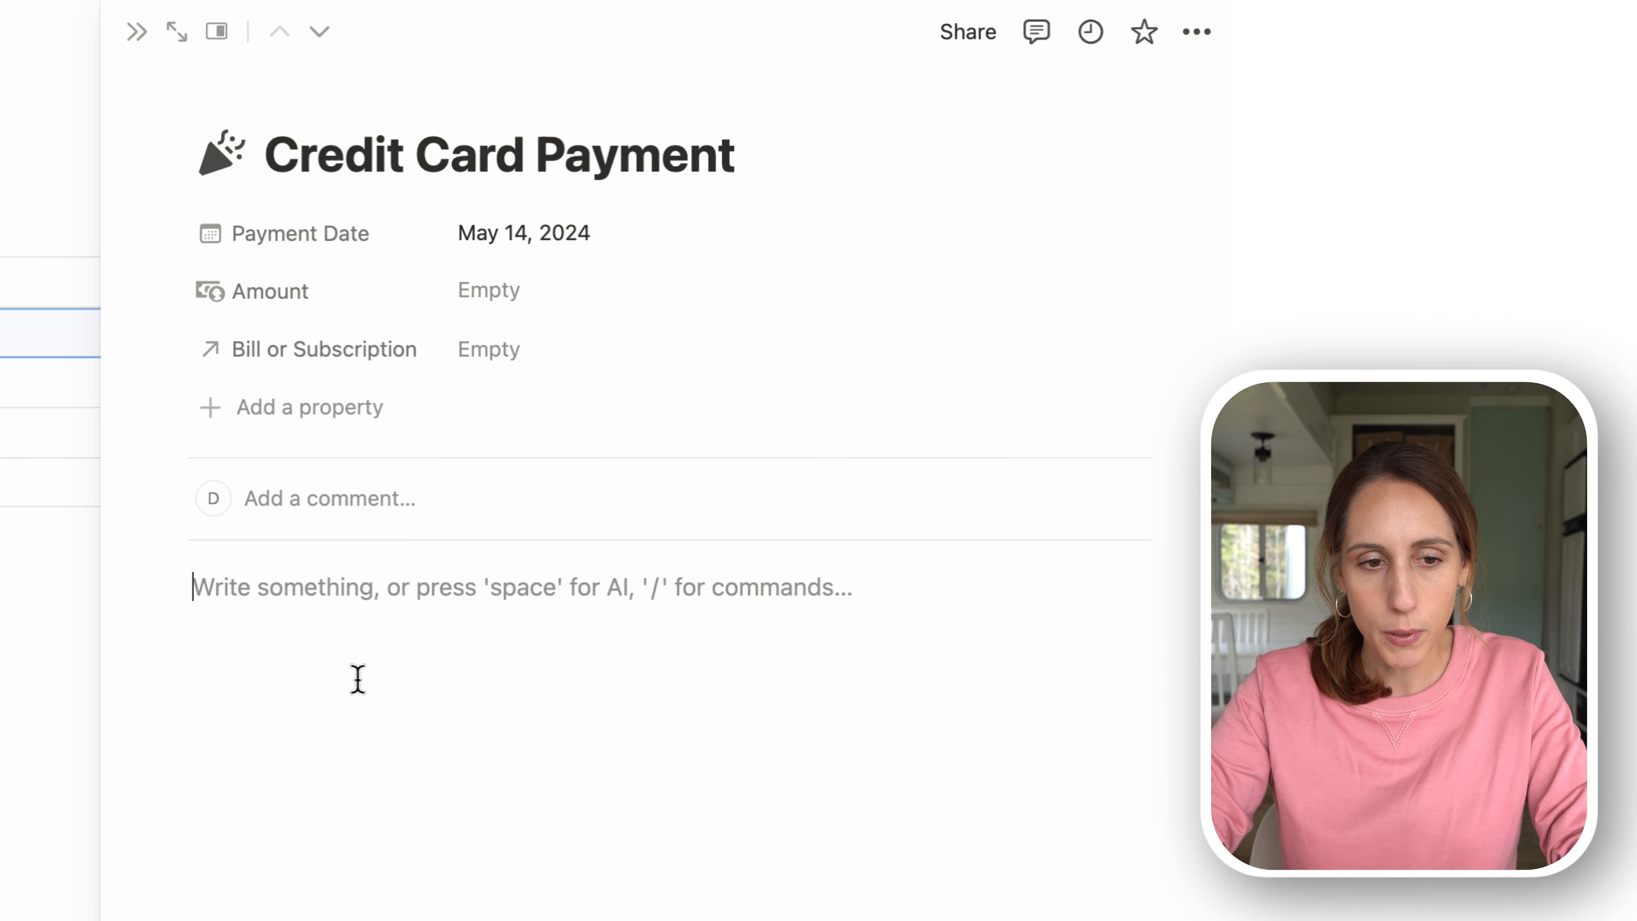
- Link the transaction's Bill or Subscription to Chase Credit Card and open that linked bill
click(561, 364)
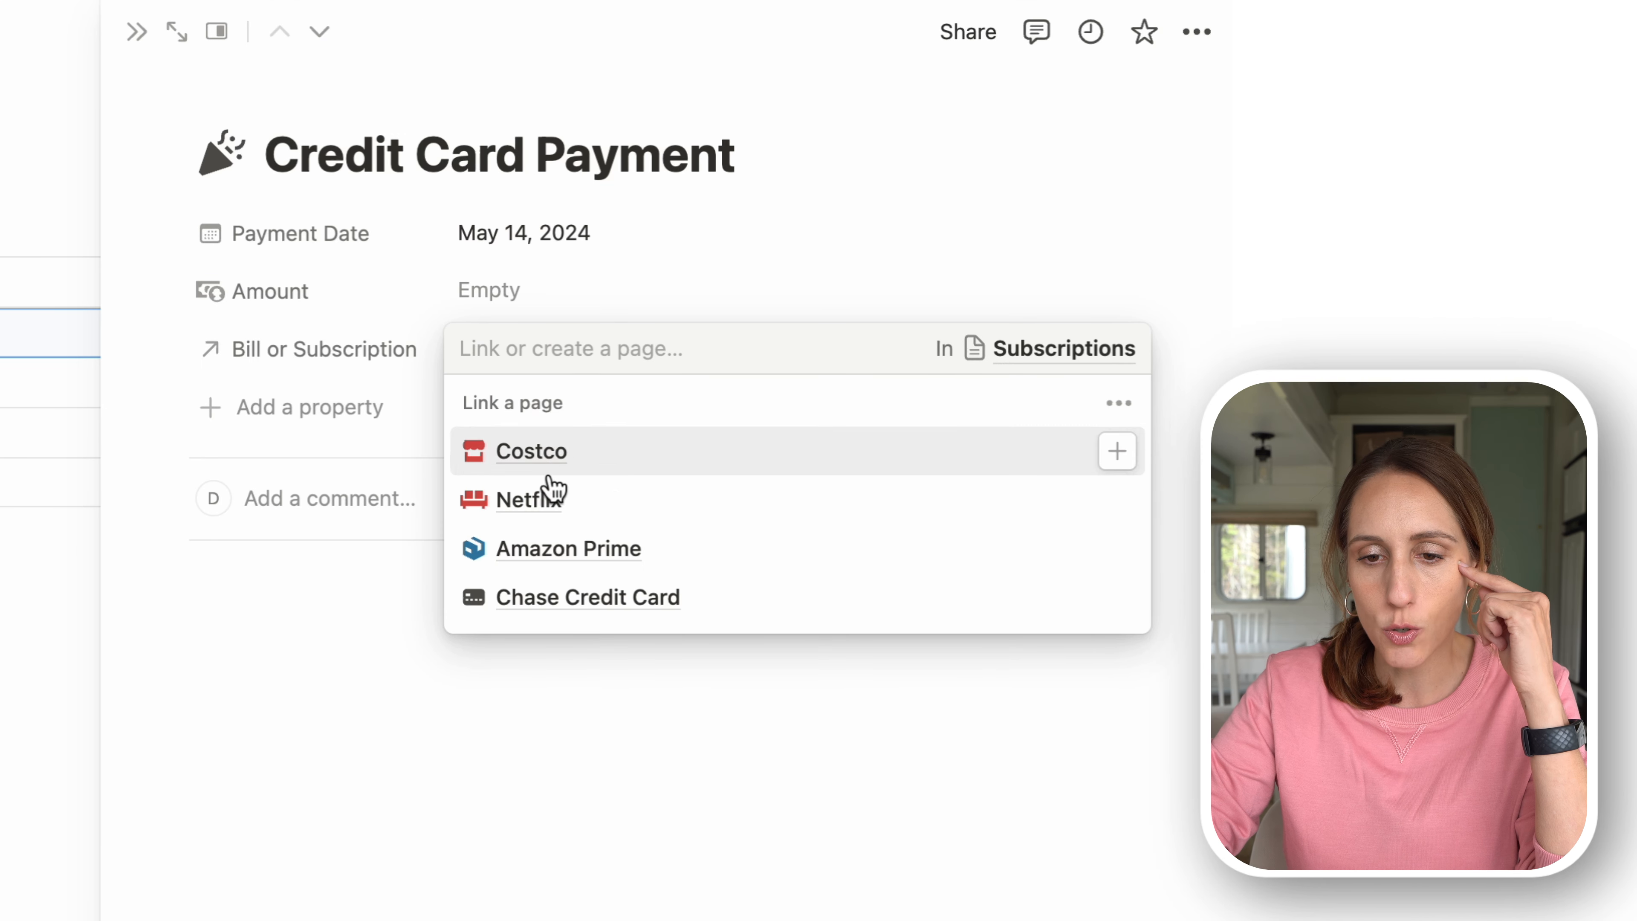
click(535, 600)
click(652, 261)
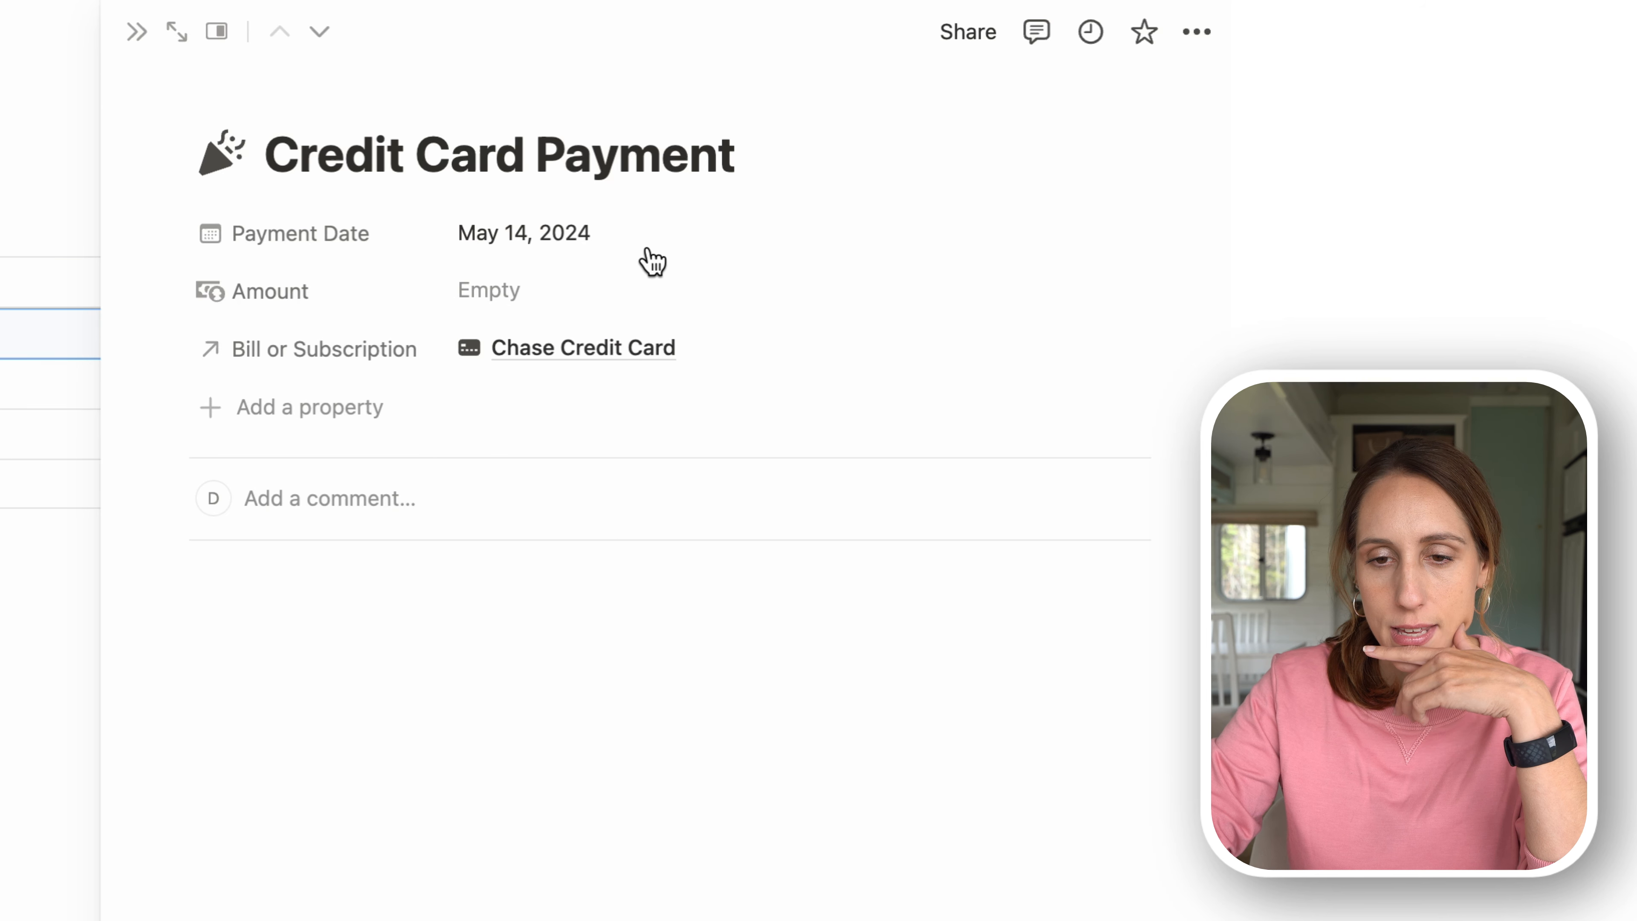
click(548, 351)
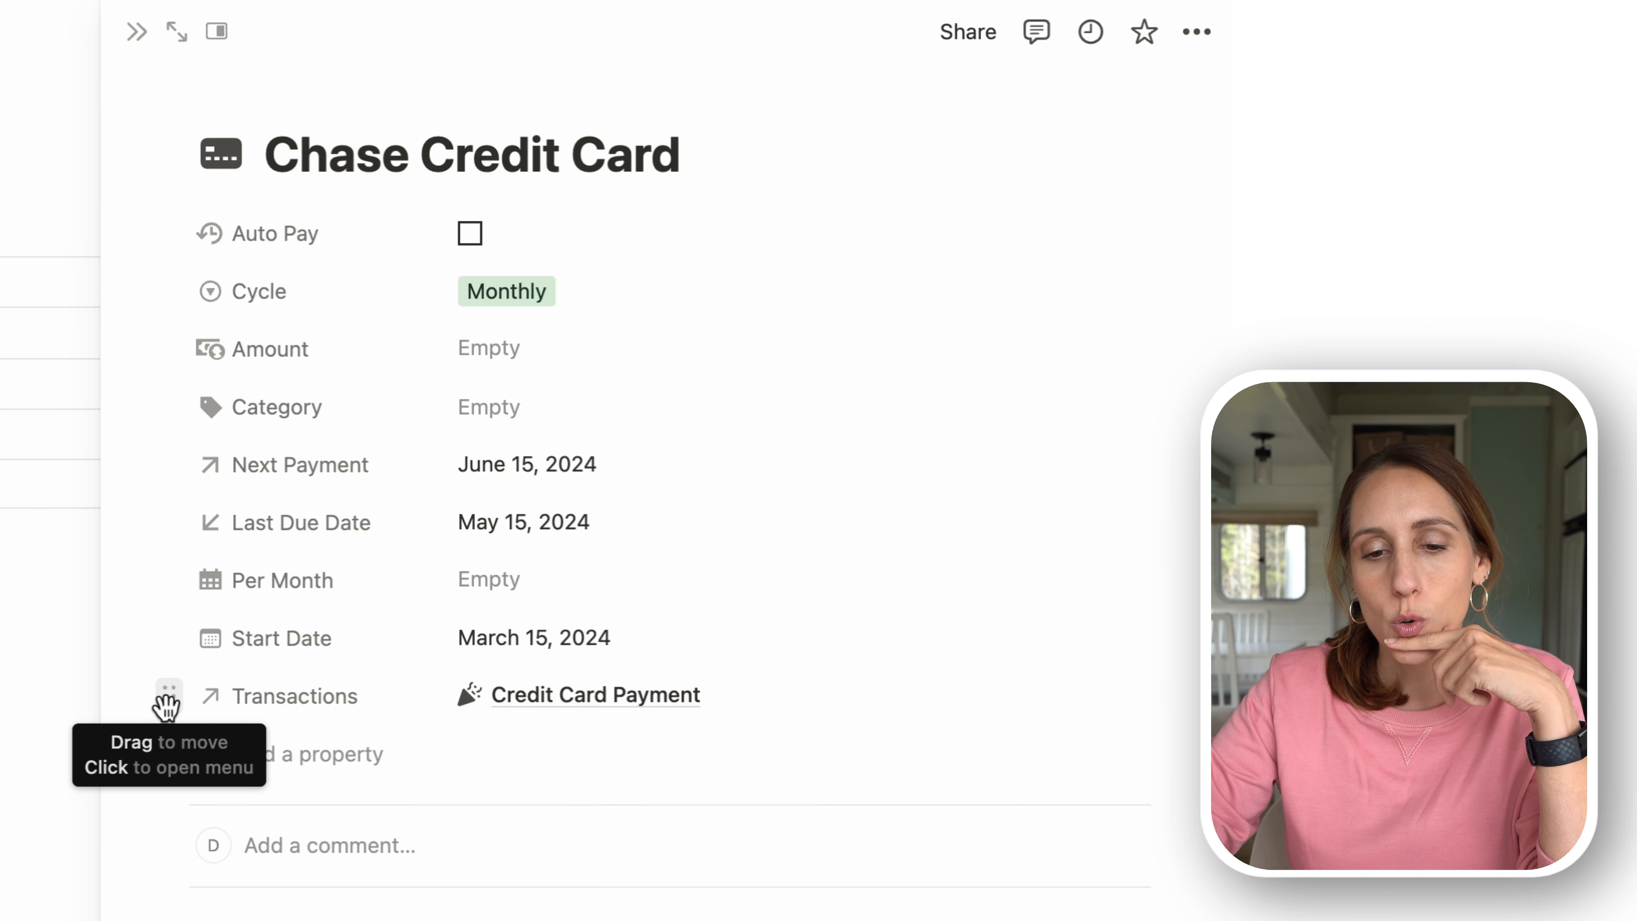
- Show the bill's Transactions relation as a page section and display Payment Date for its entries
click(167, 701)
mouse_move(289, 763)
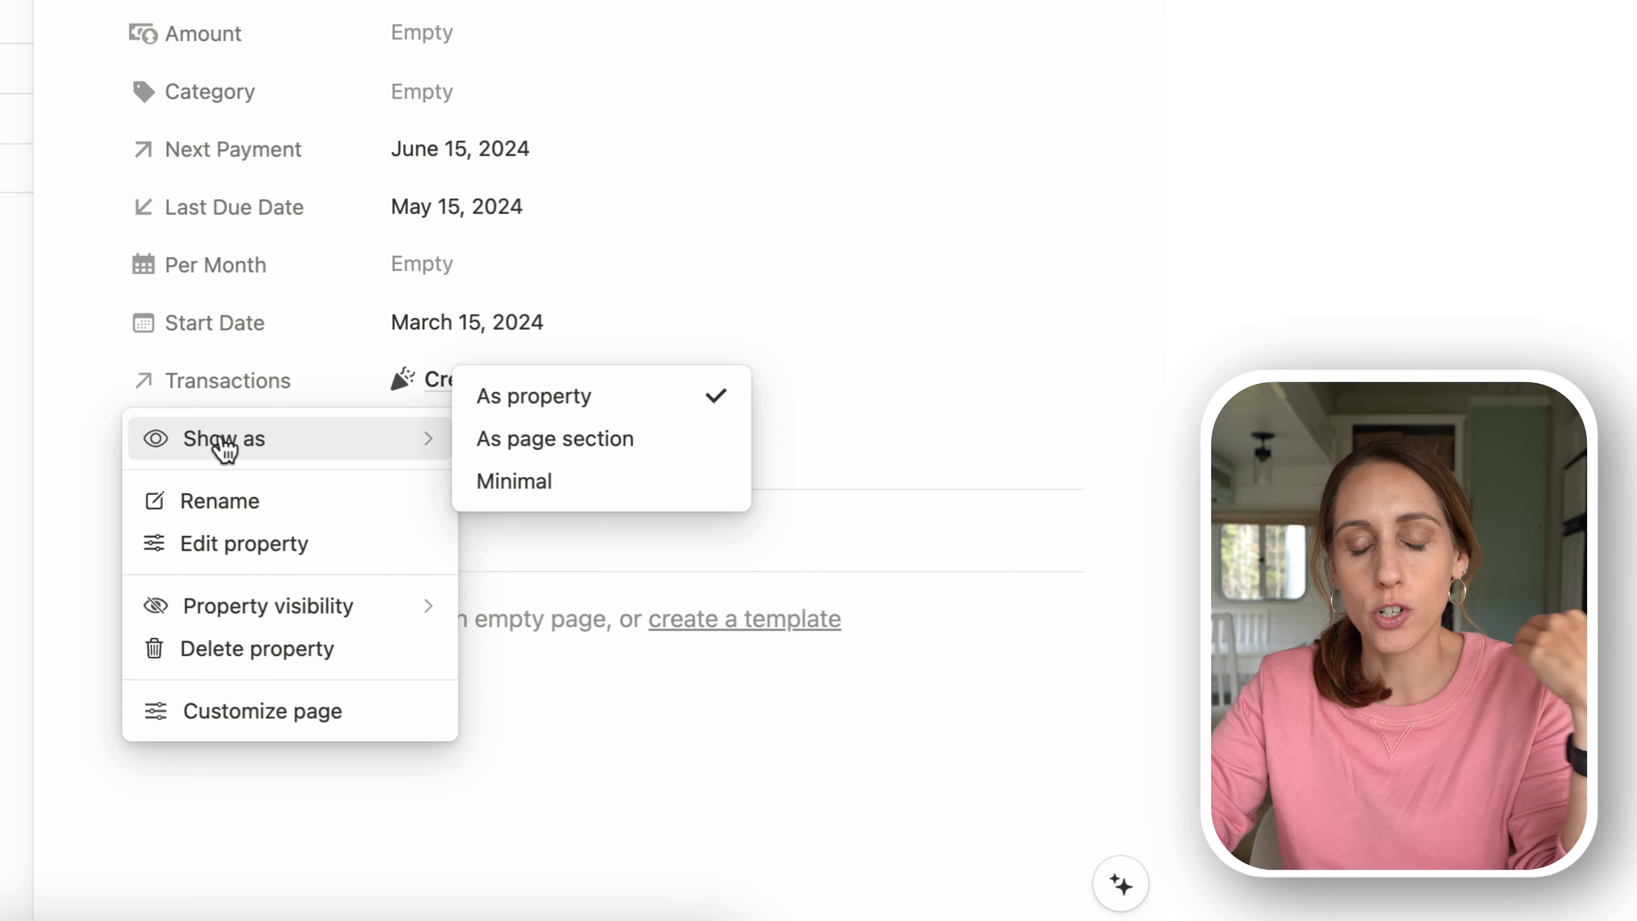
click(525, 451)
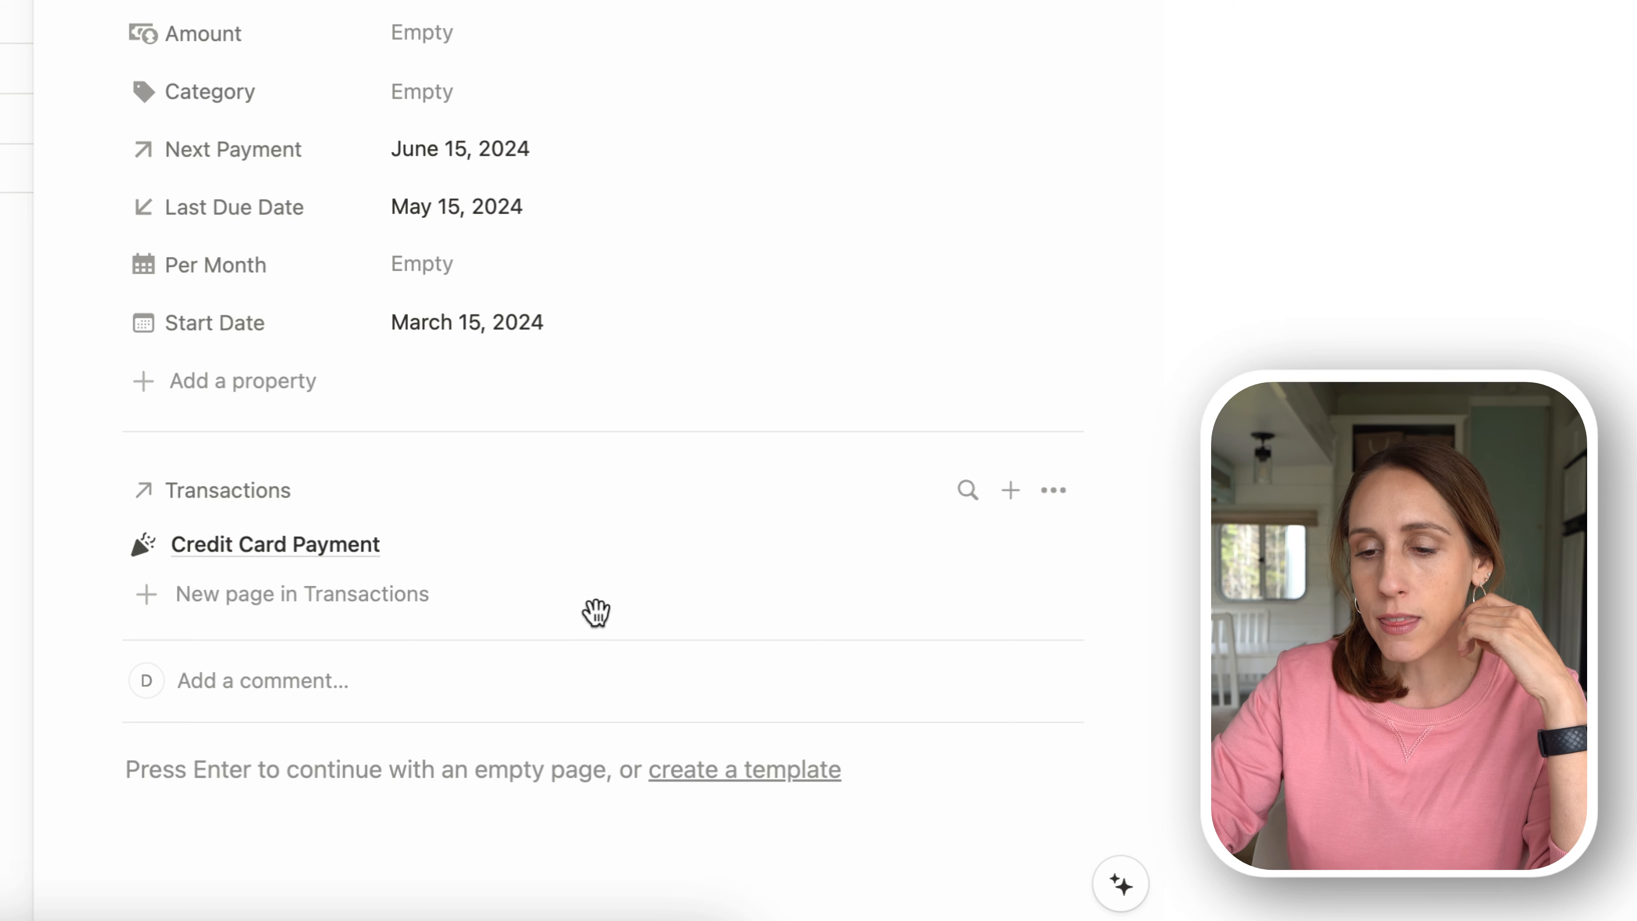
click(1056, 494)
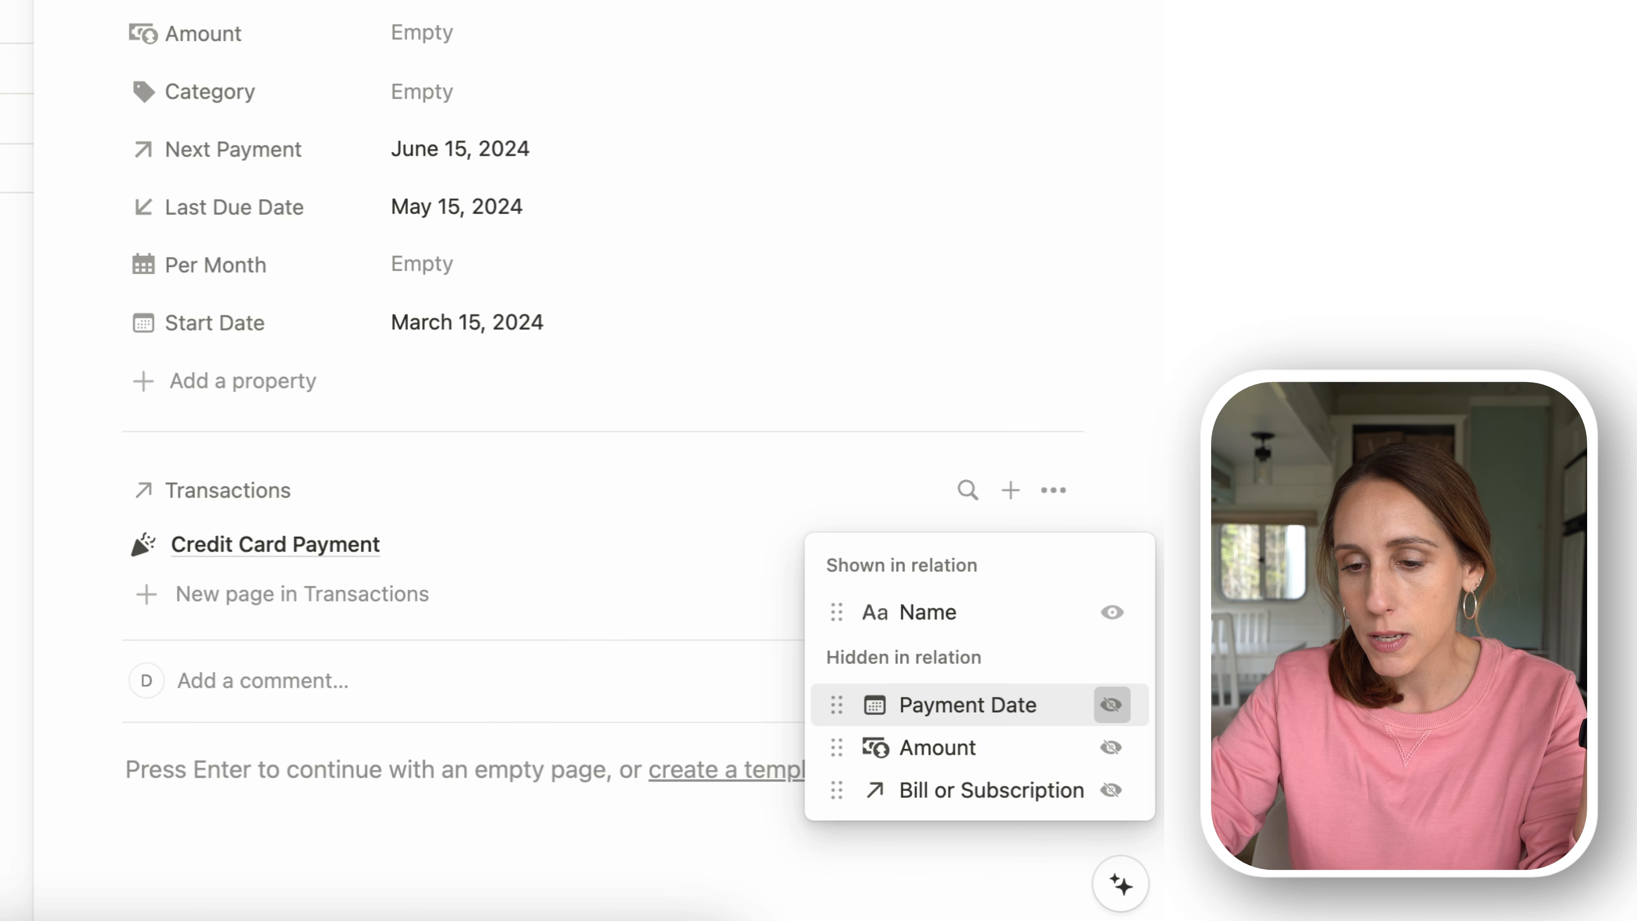
click(1112, 706)
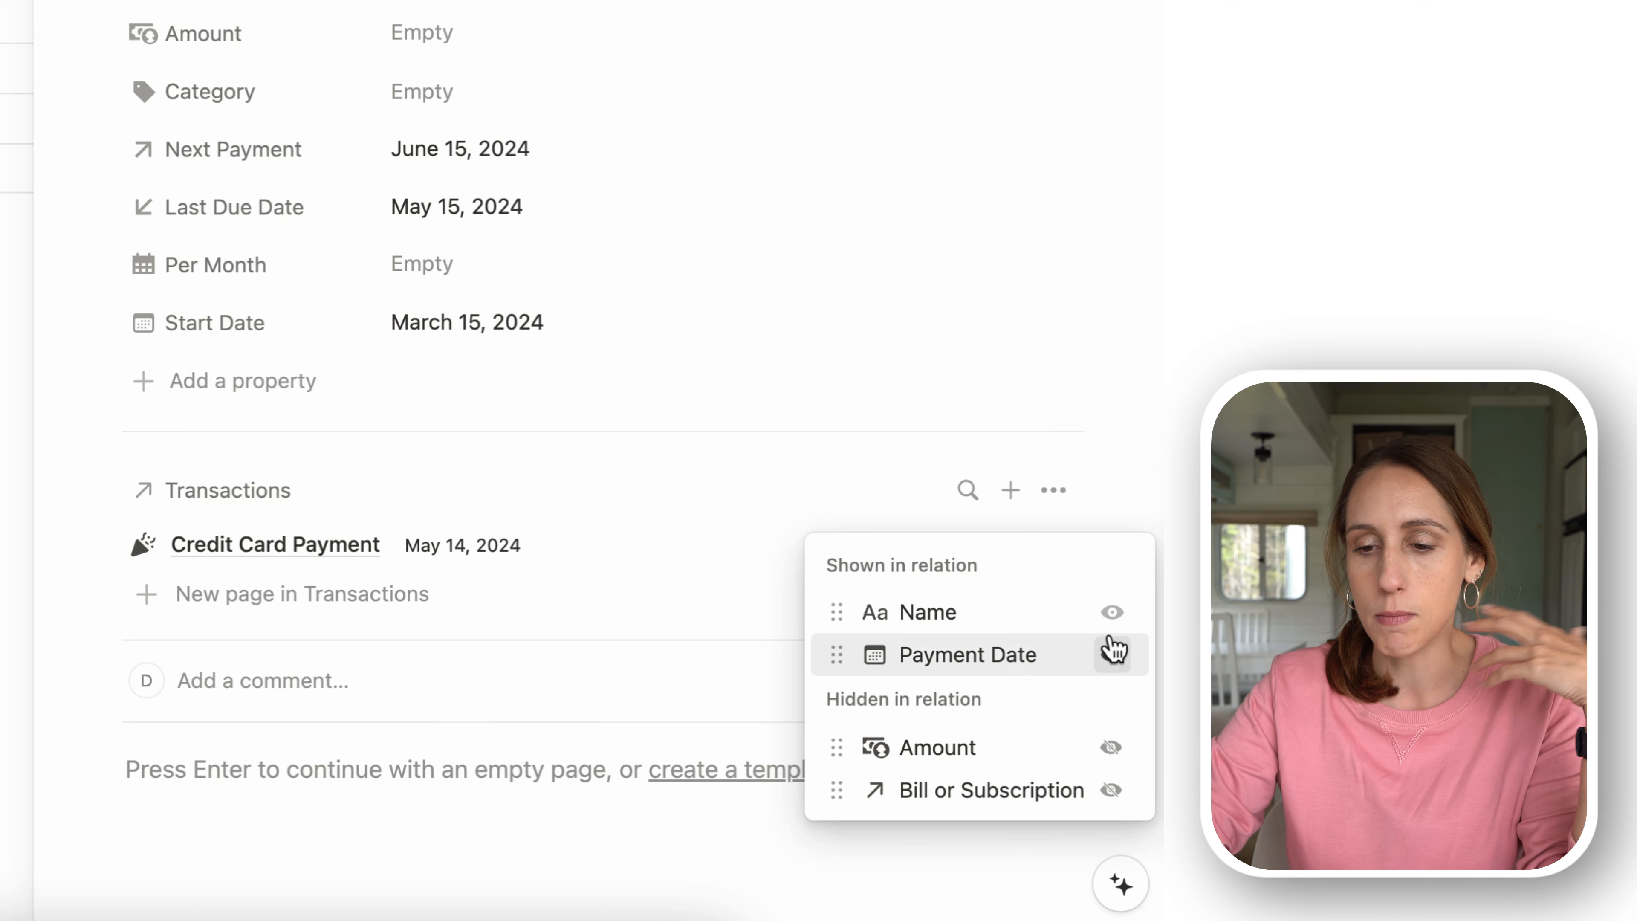
click(1121, 368)
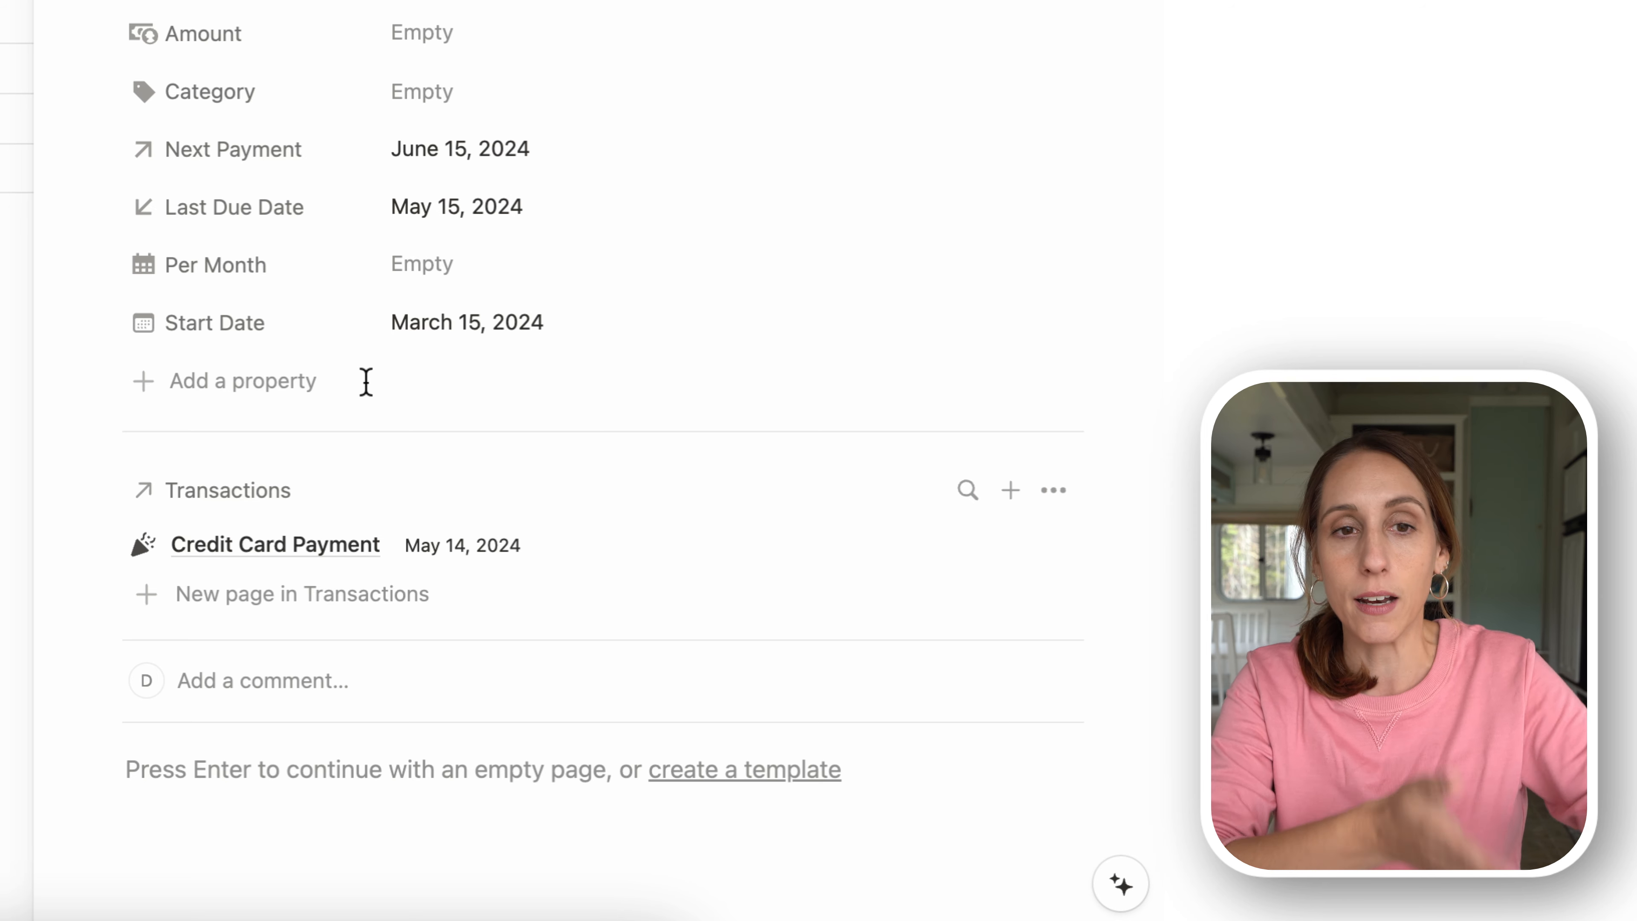
- Add a rollup property named "Last Payment Date" to the Chase Credit Card bill
click(277, 405)
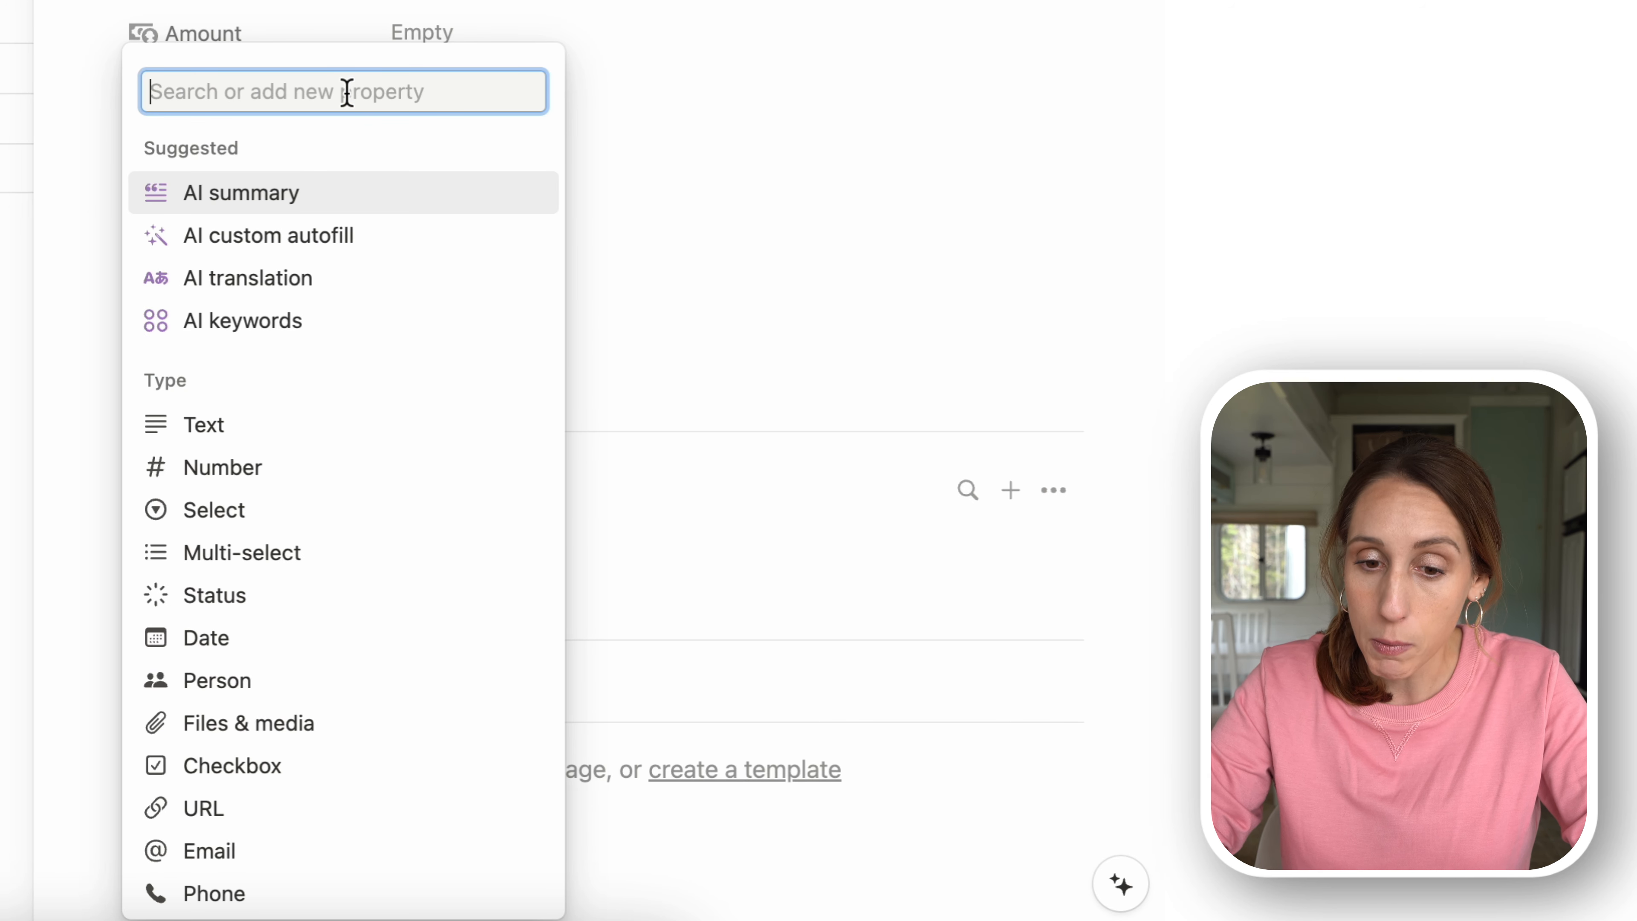
text(roll)
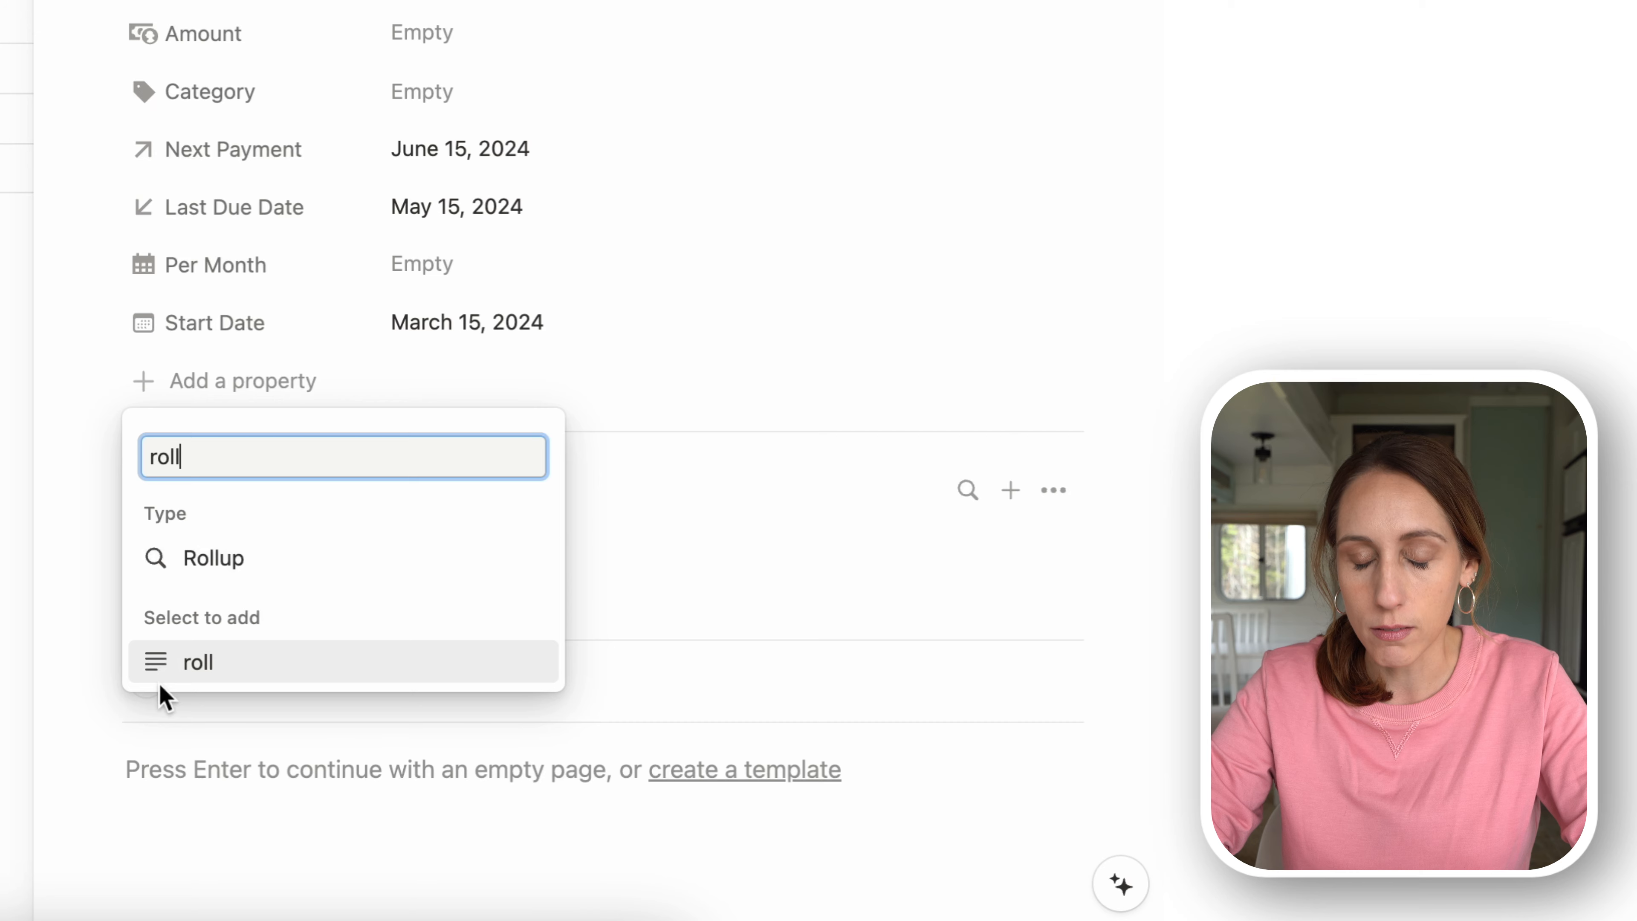
click(237, 577)
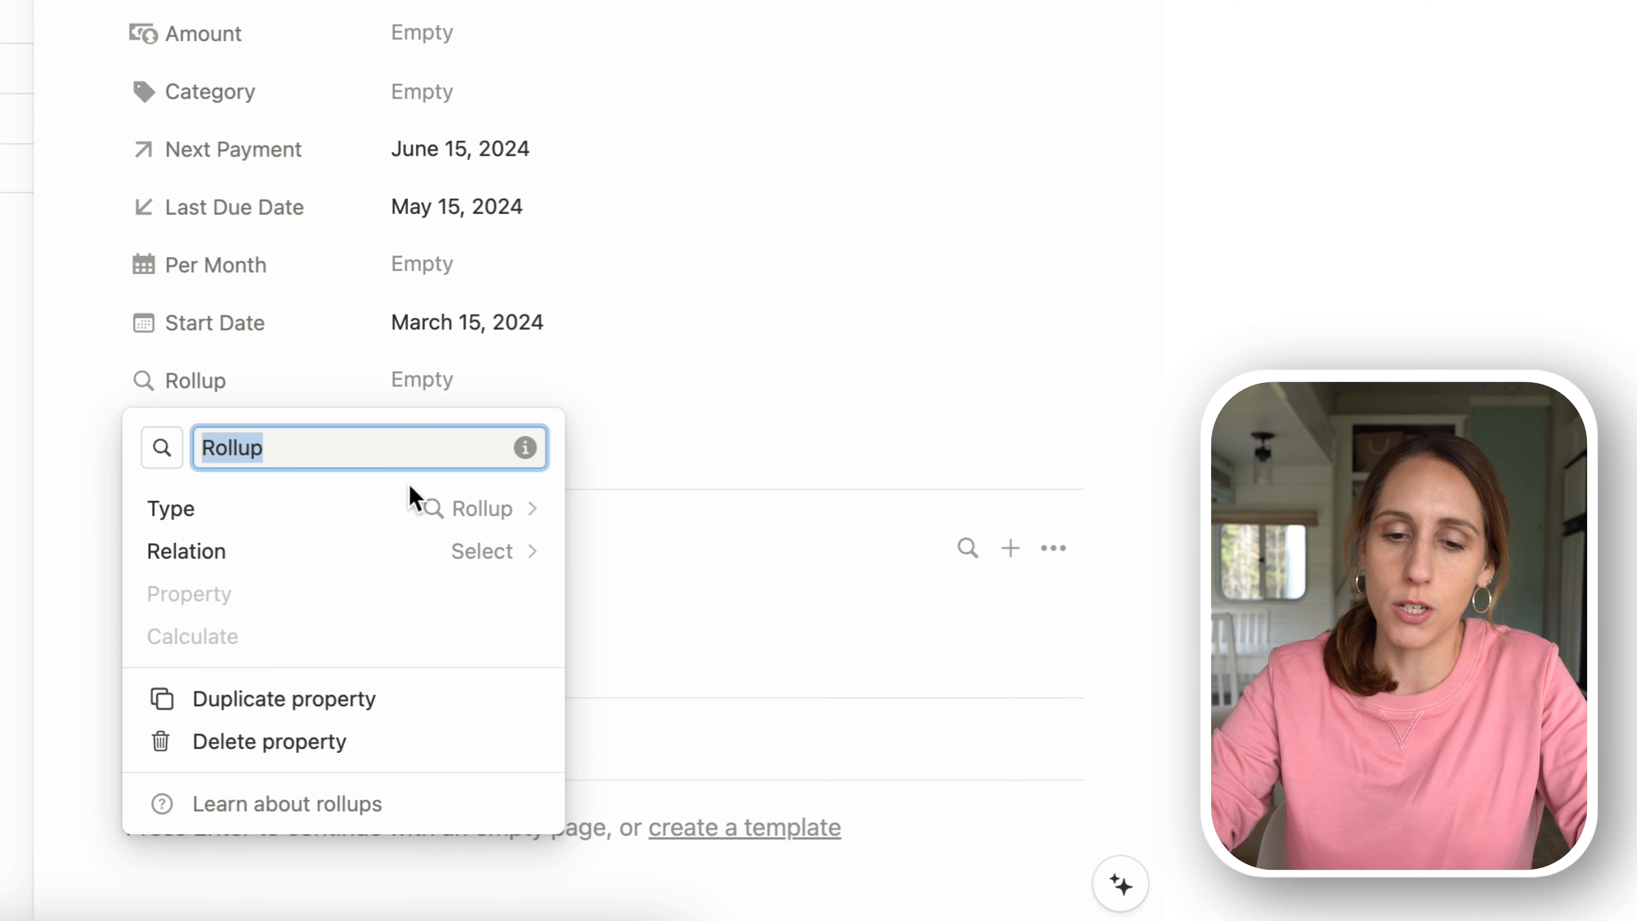
text(Last)
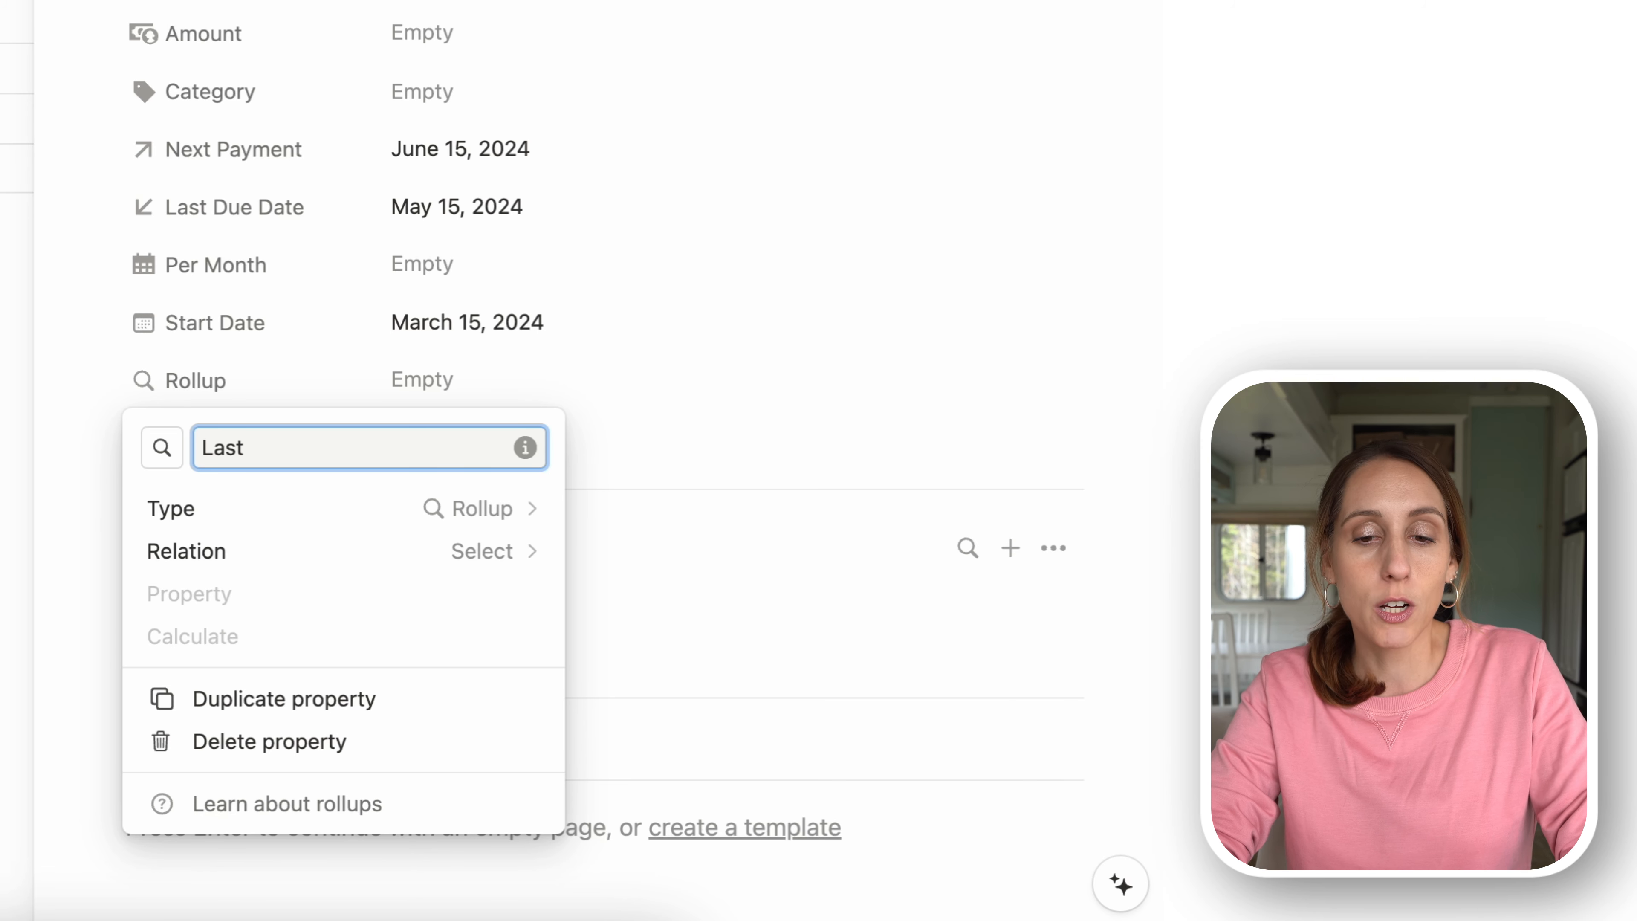
text( Payment)
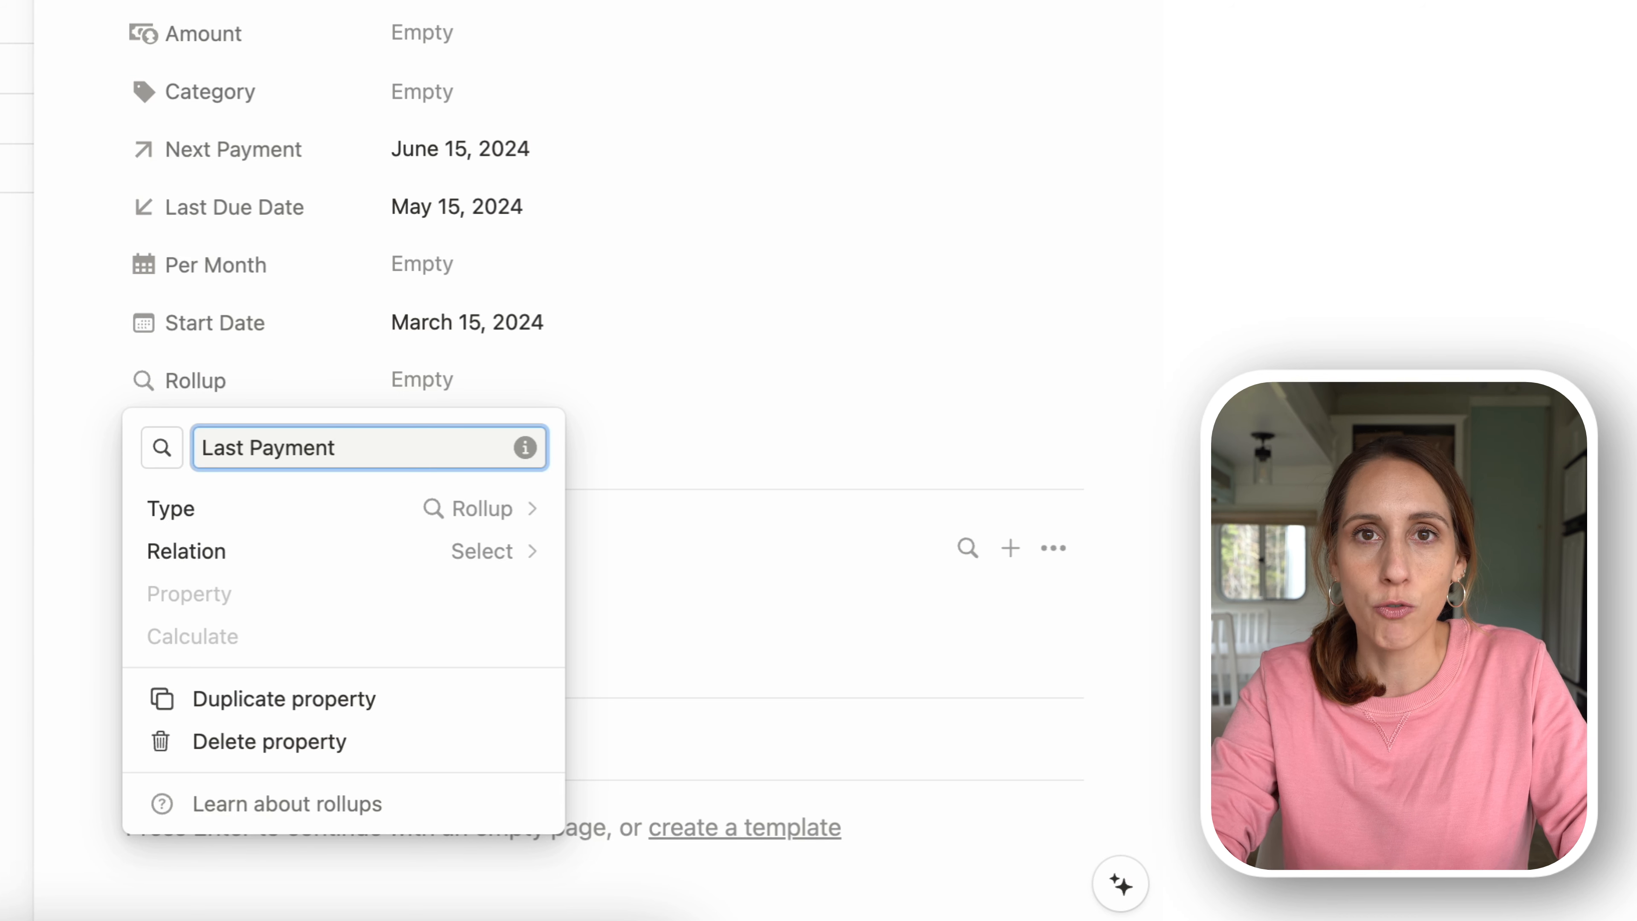
text( Date)
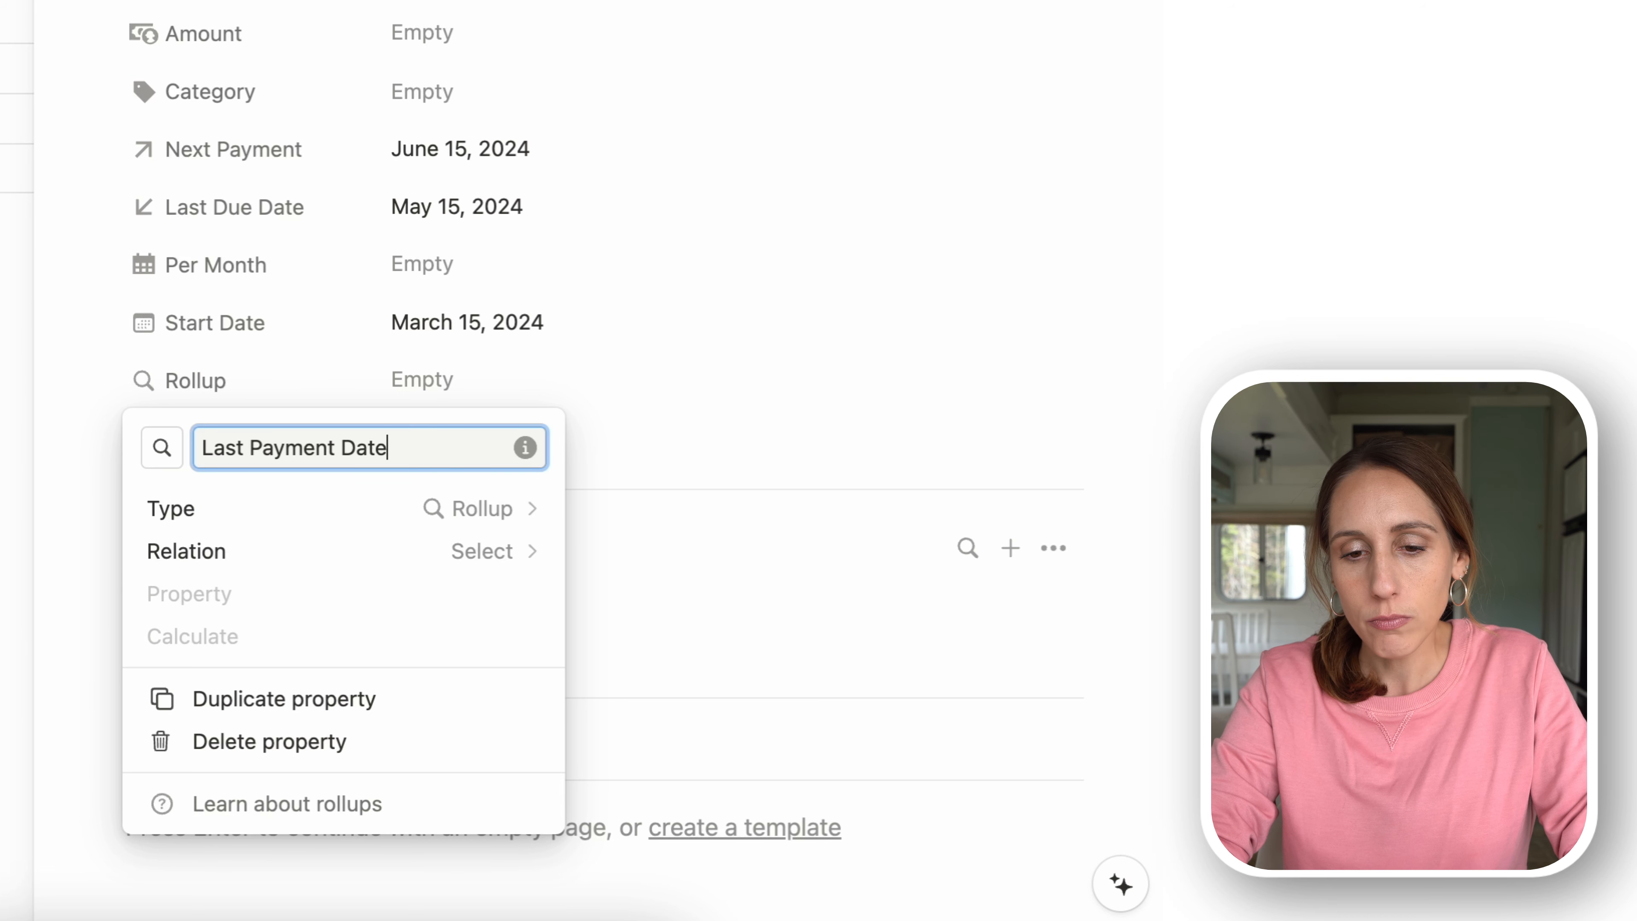
key(Return)
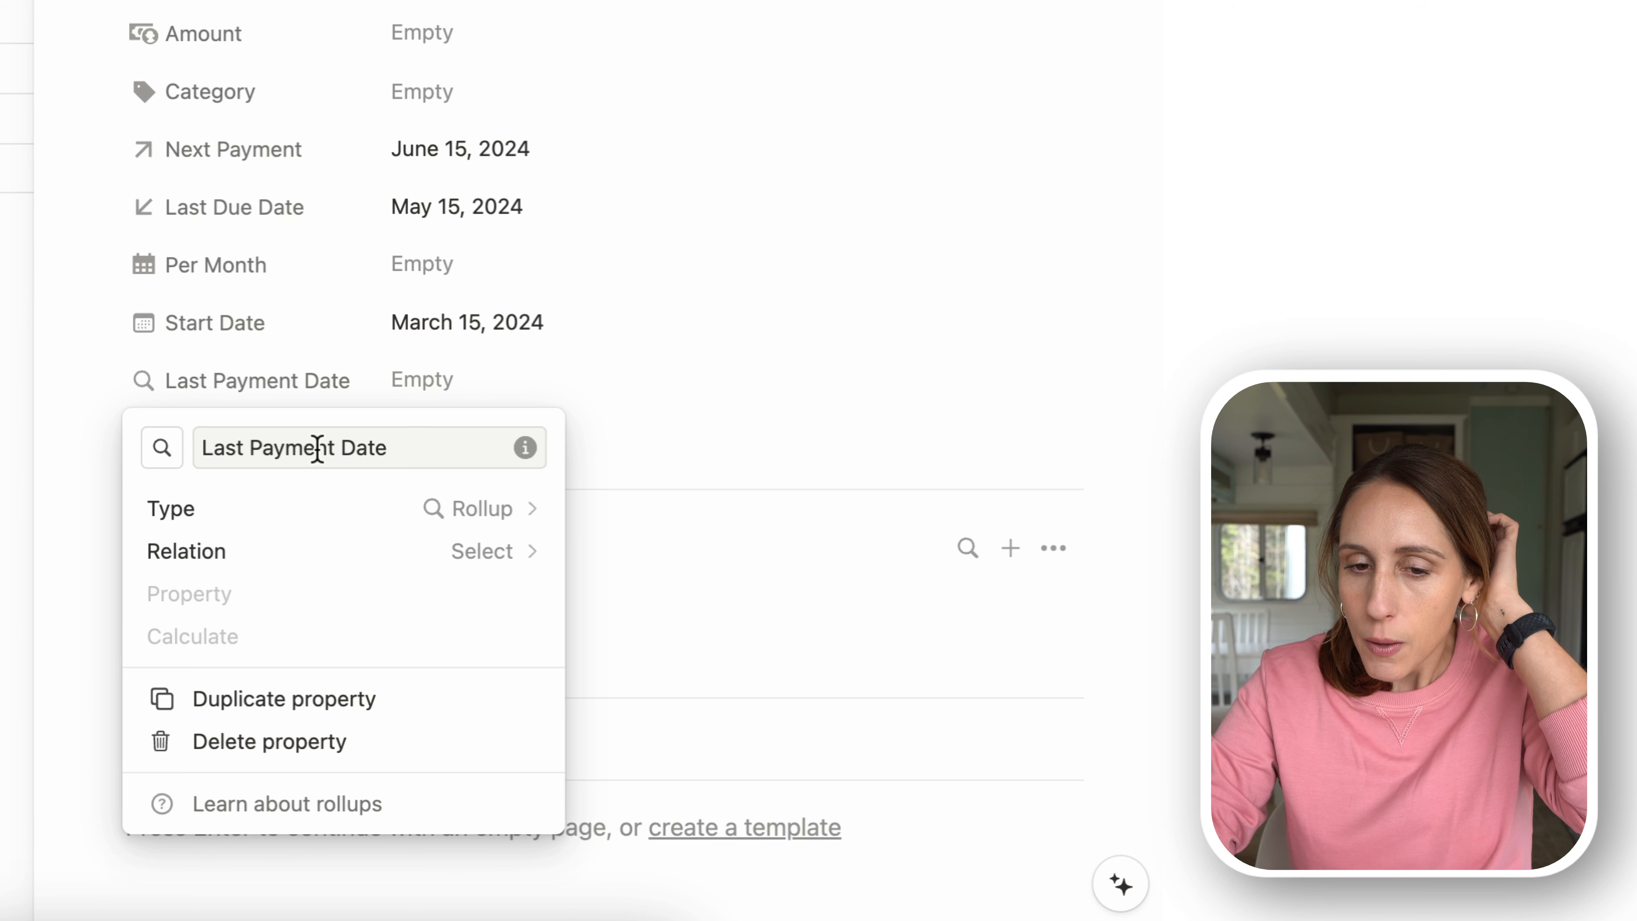
- Set Last Payment Date to roll up the latest Payment Date from Transactions and move the property directly below Last Due Date
click(463, 572)
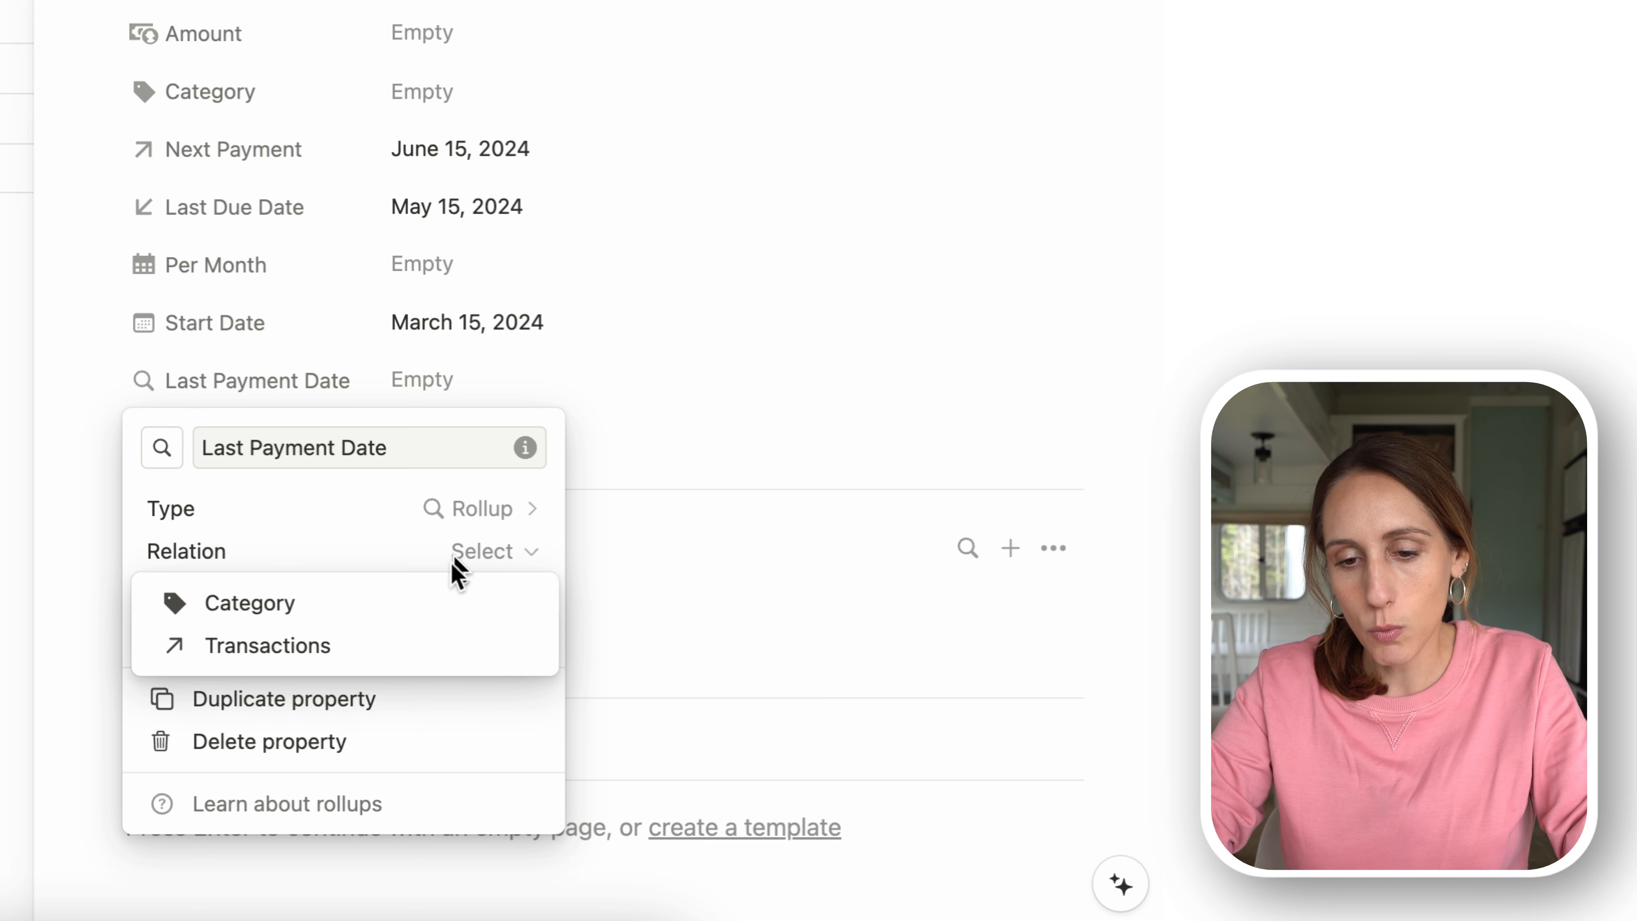
click(378, 648)
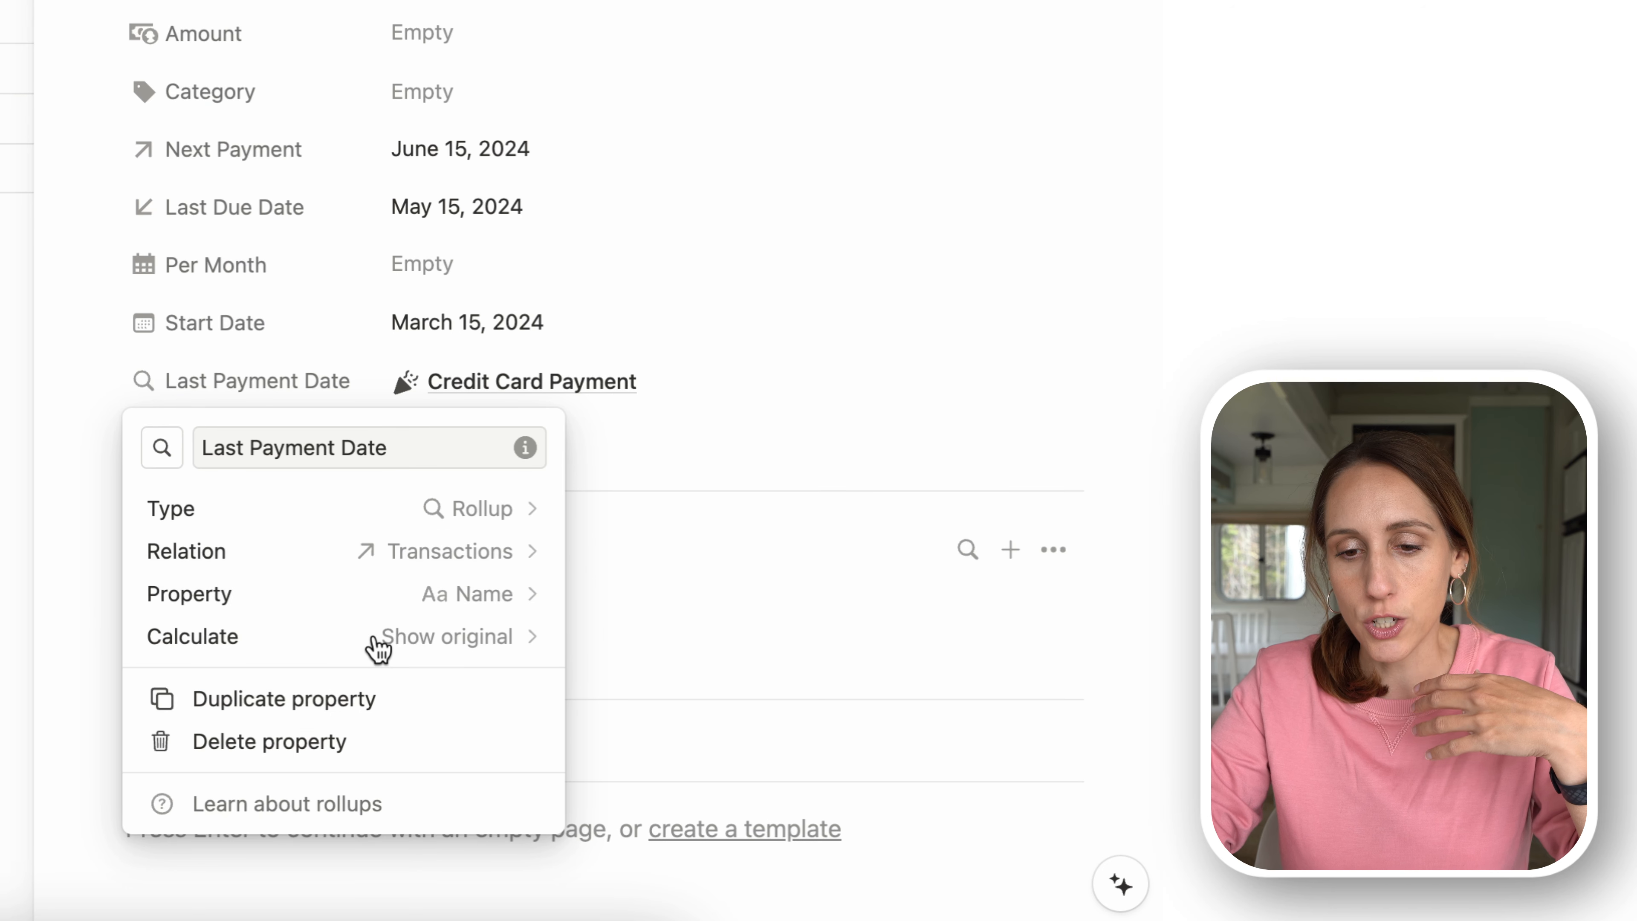
click(453, 609)
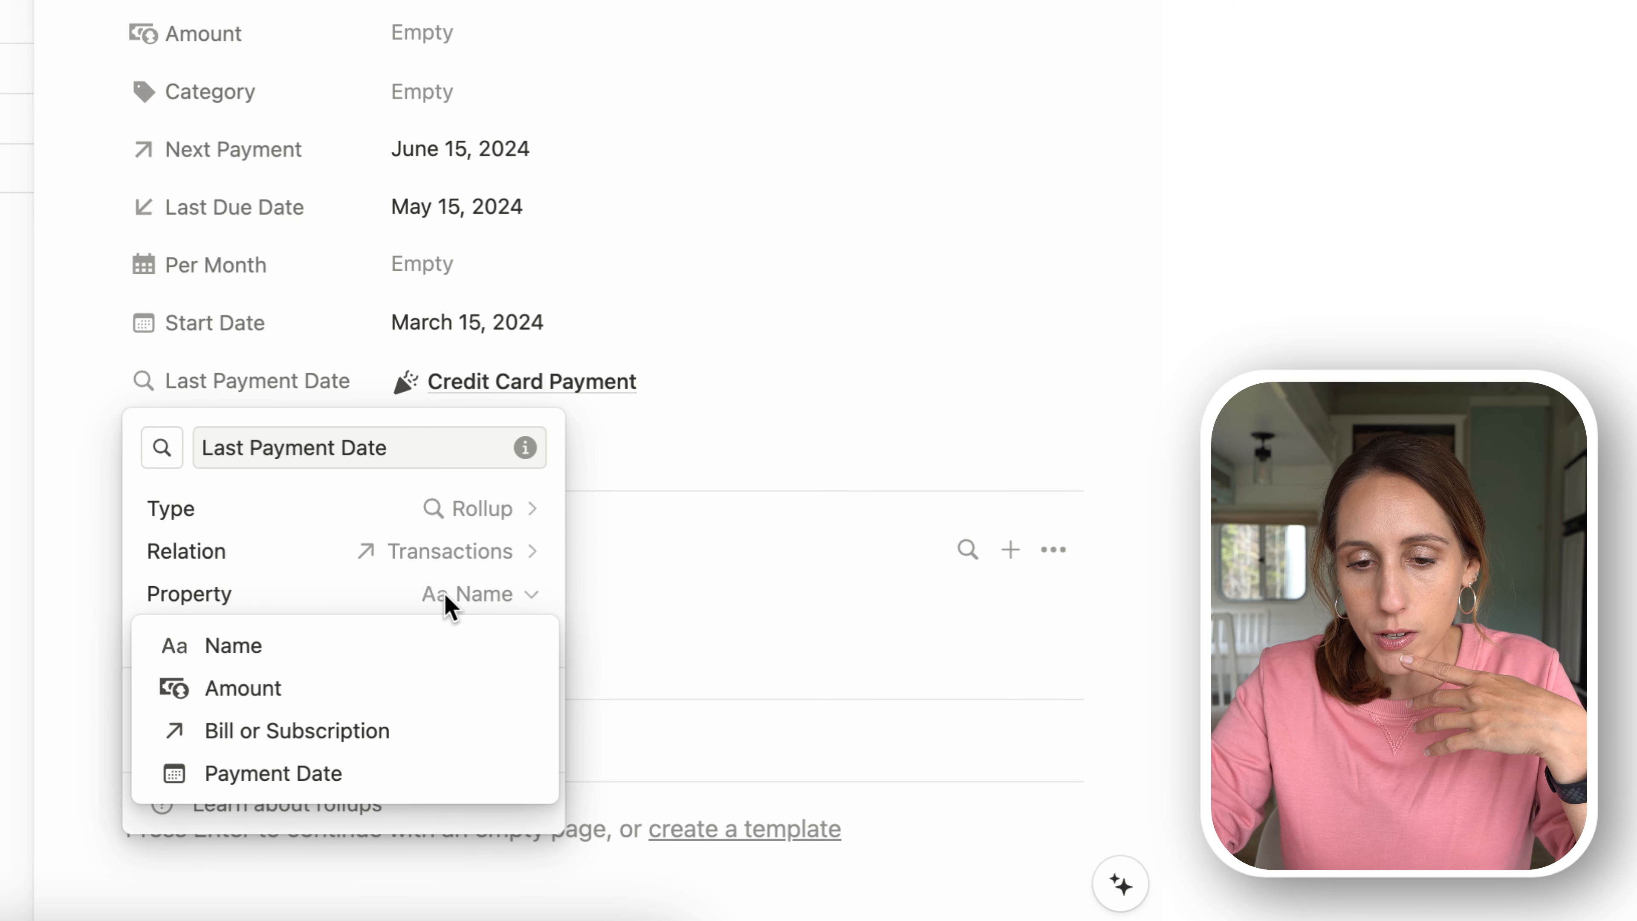
click(357, 780)
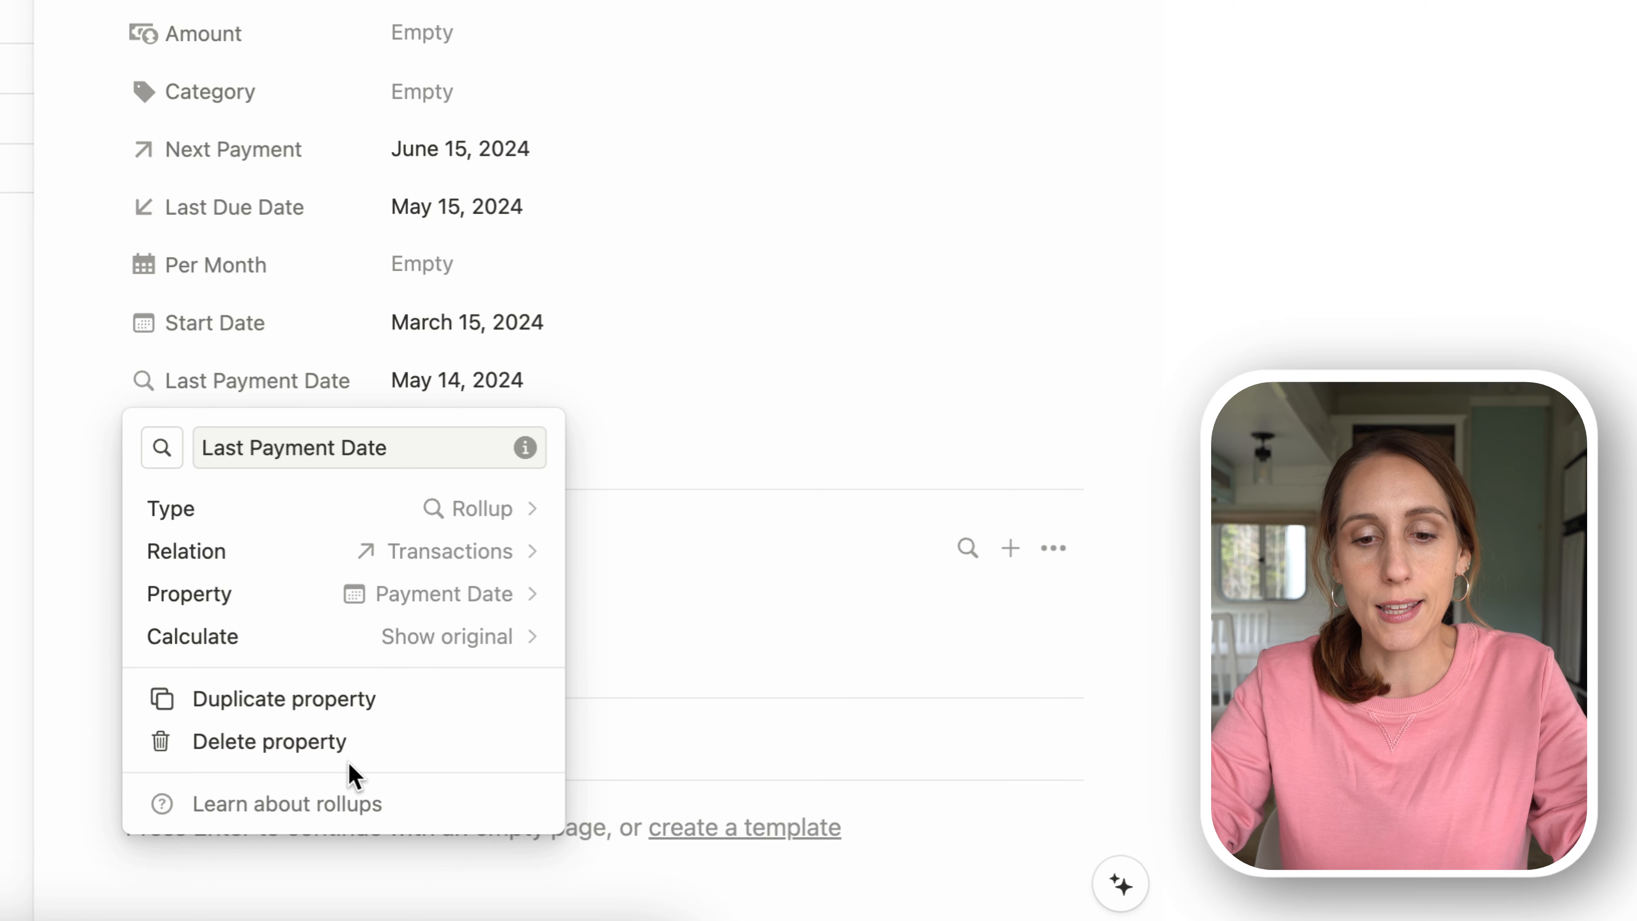
click(482, 647)
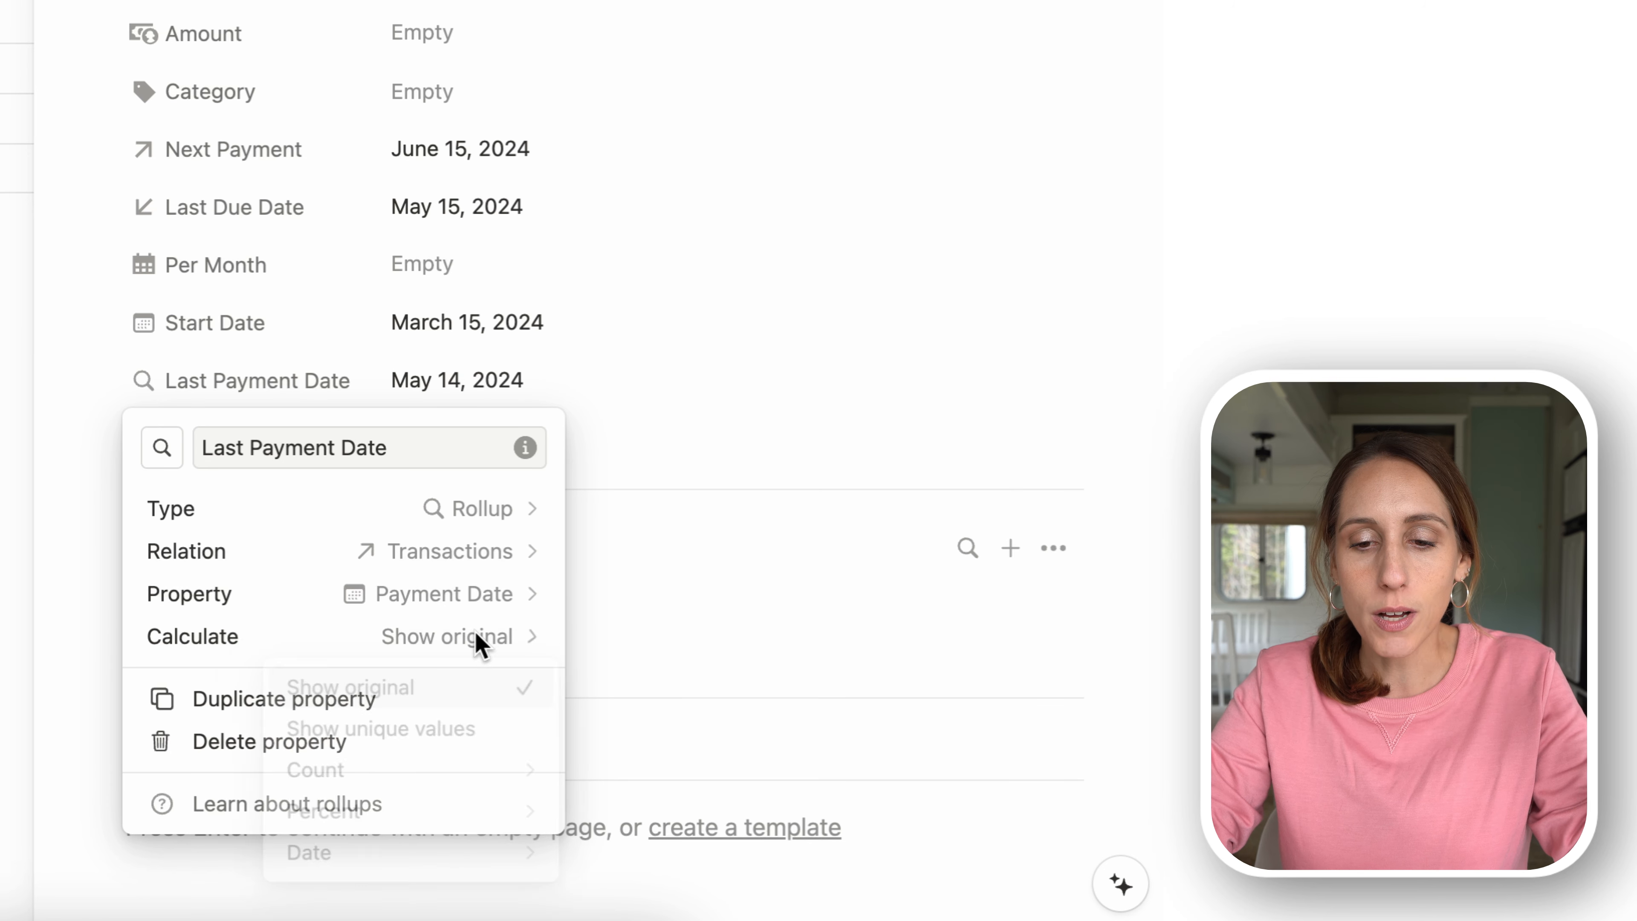
mouse_move(471, 876)
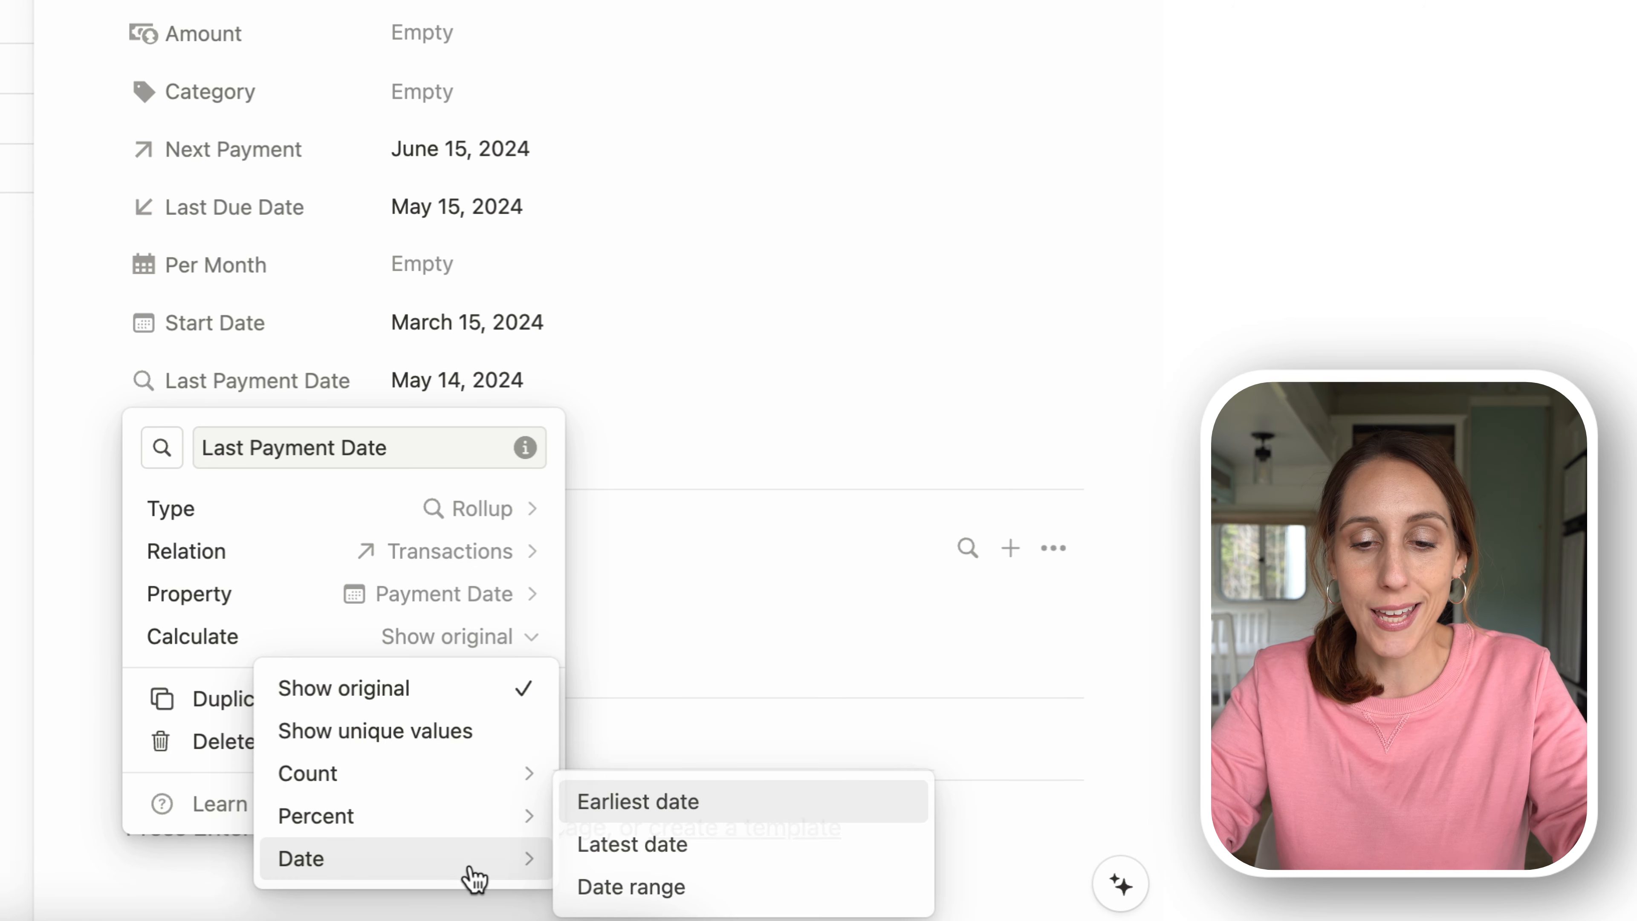
click(670, 852)
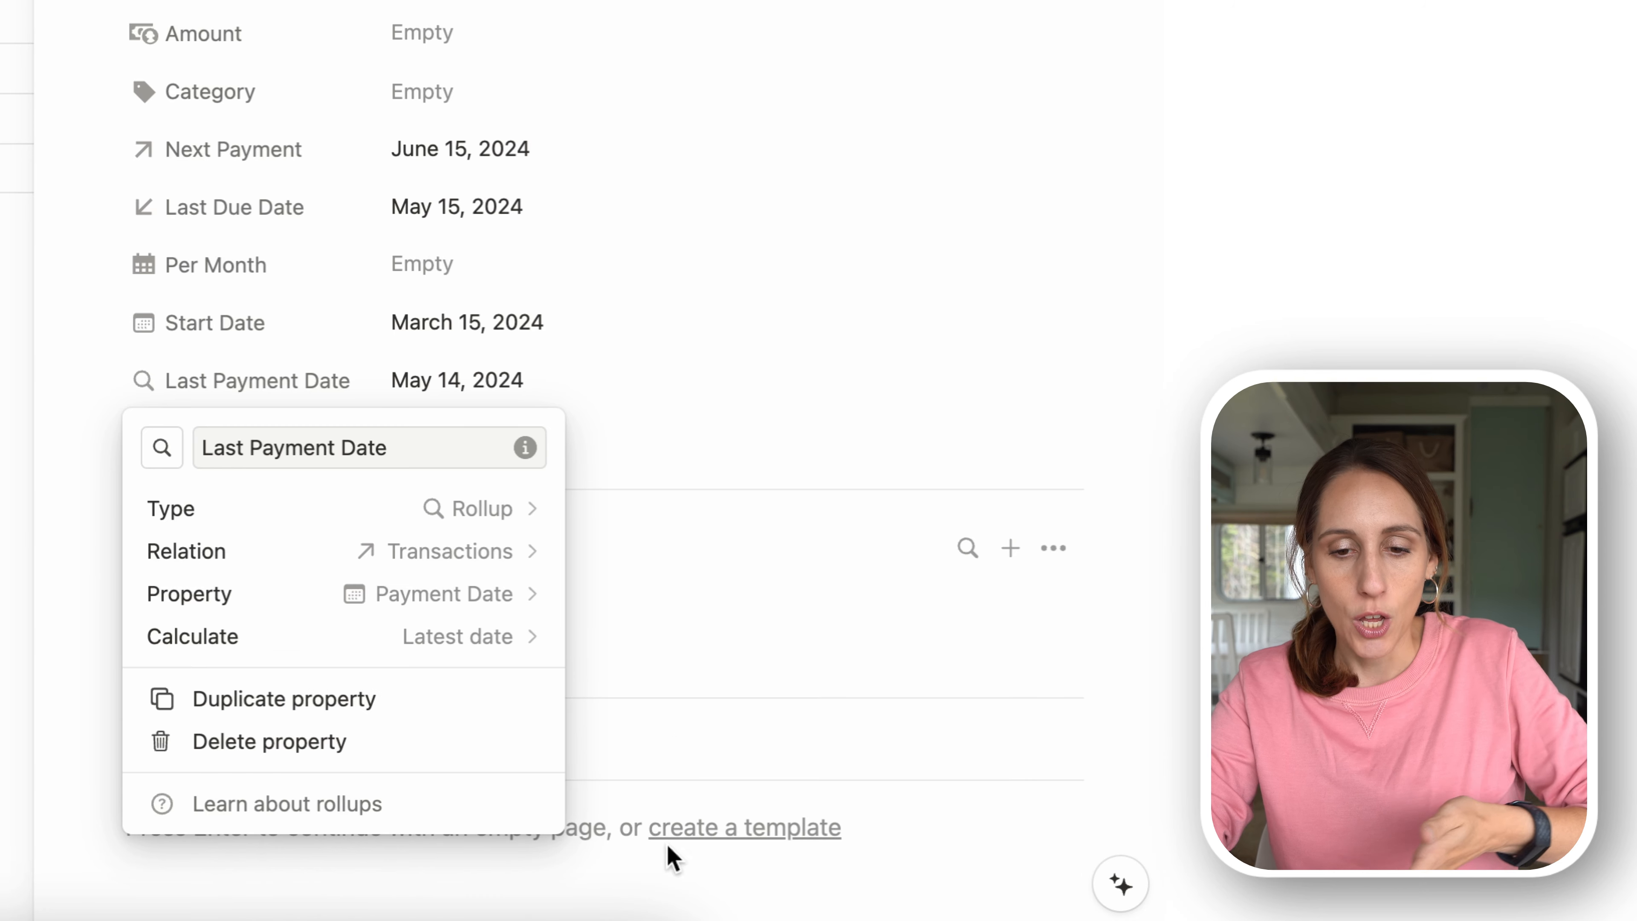
click(782, 445)
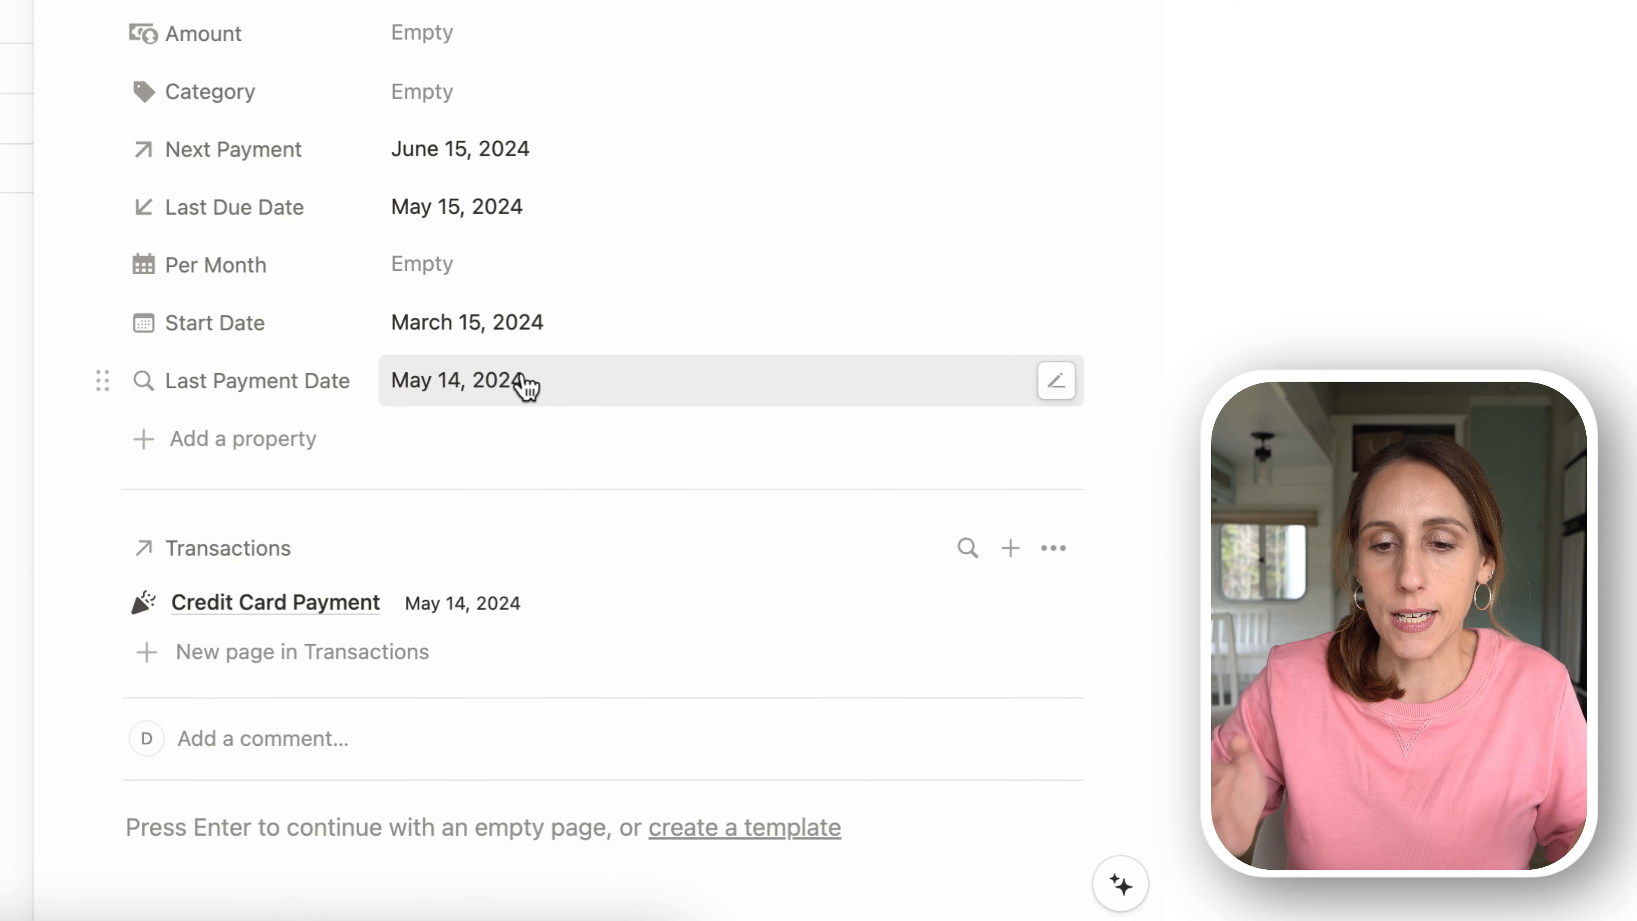
drag(102, 381, 117, 261)
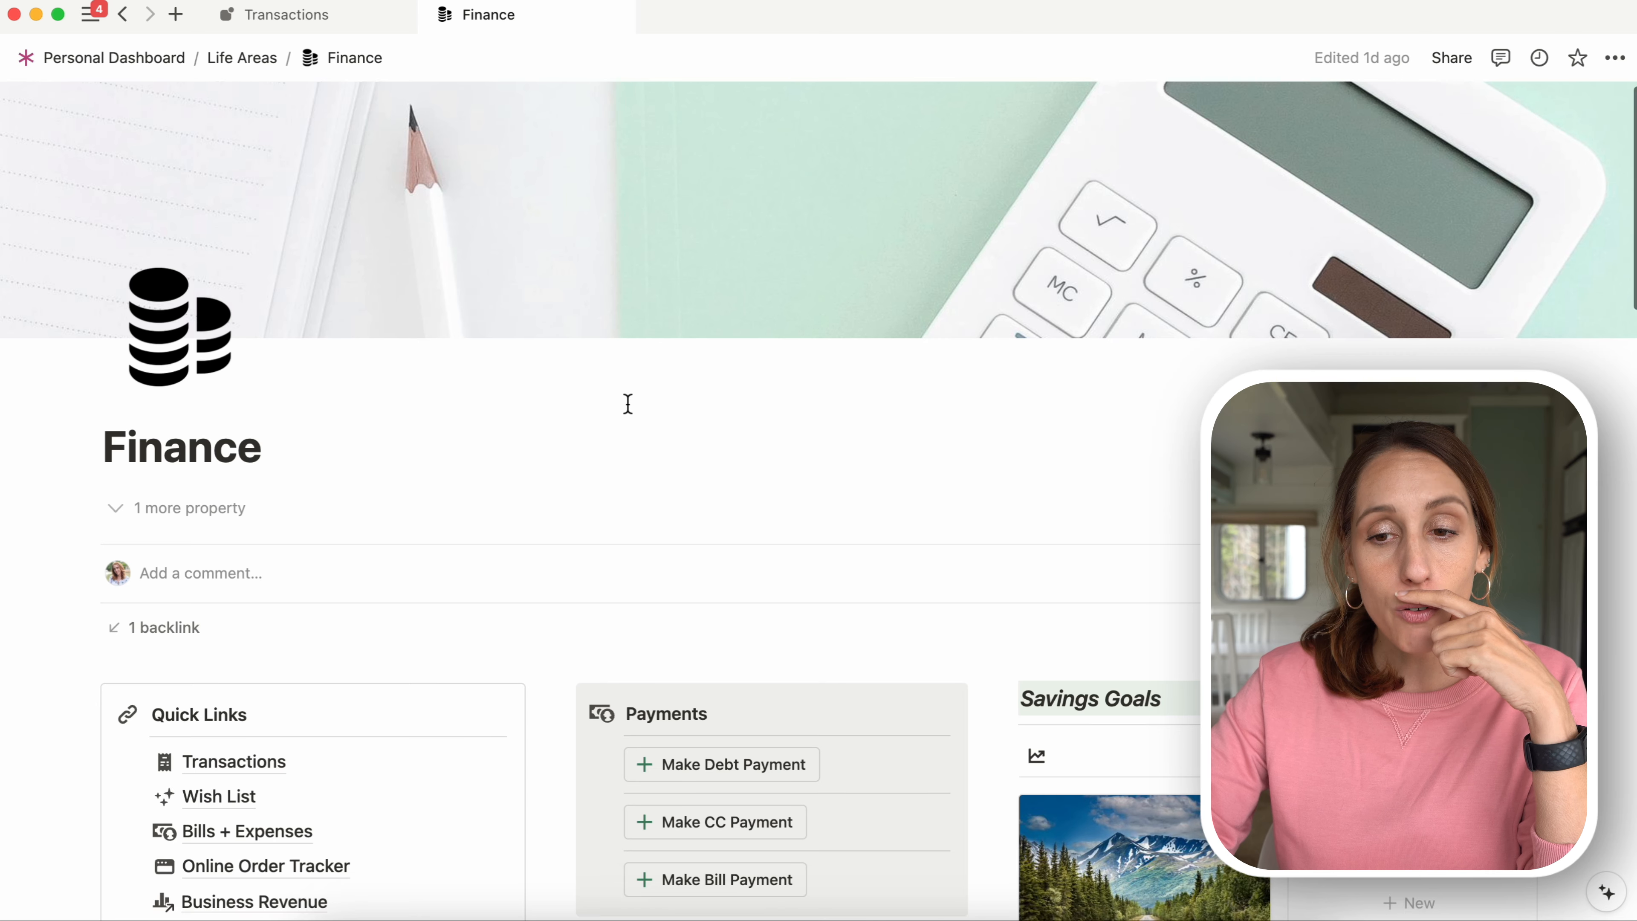
- Examine the Upcoming Payments calendar on the Finance page and the Due Text formula of the Best Buy bill
scroll(629, 406, down, 20)
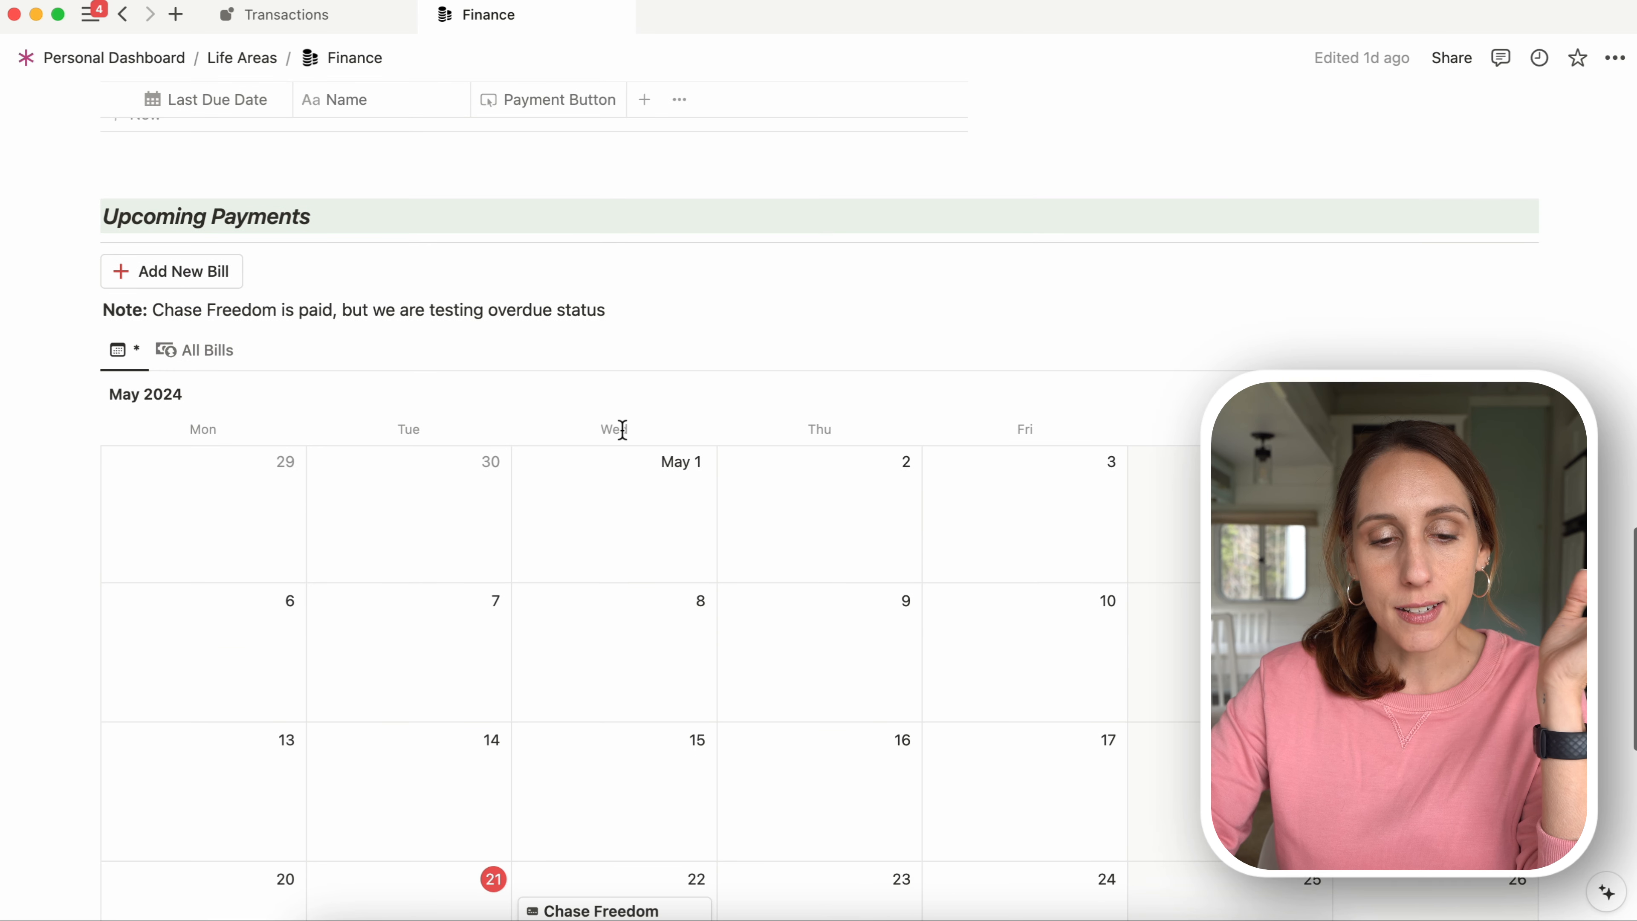
scroll(622, 429, down, 10)
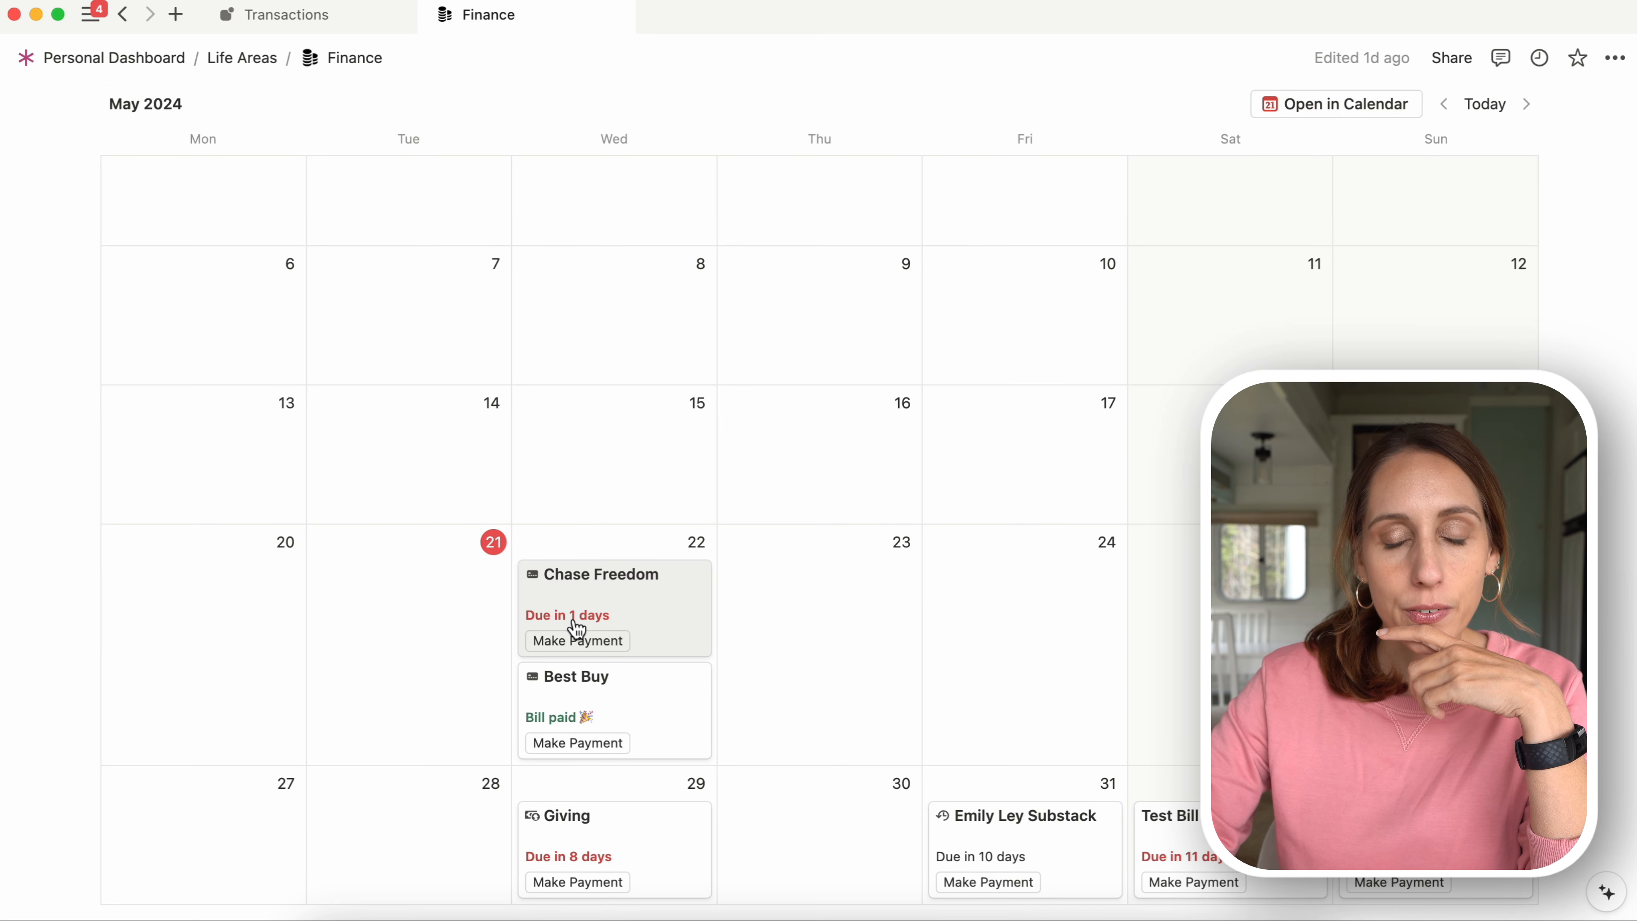
scroll(628, 625, up, 1)
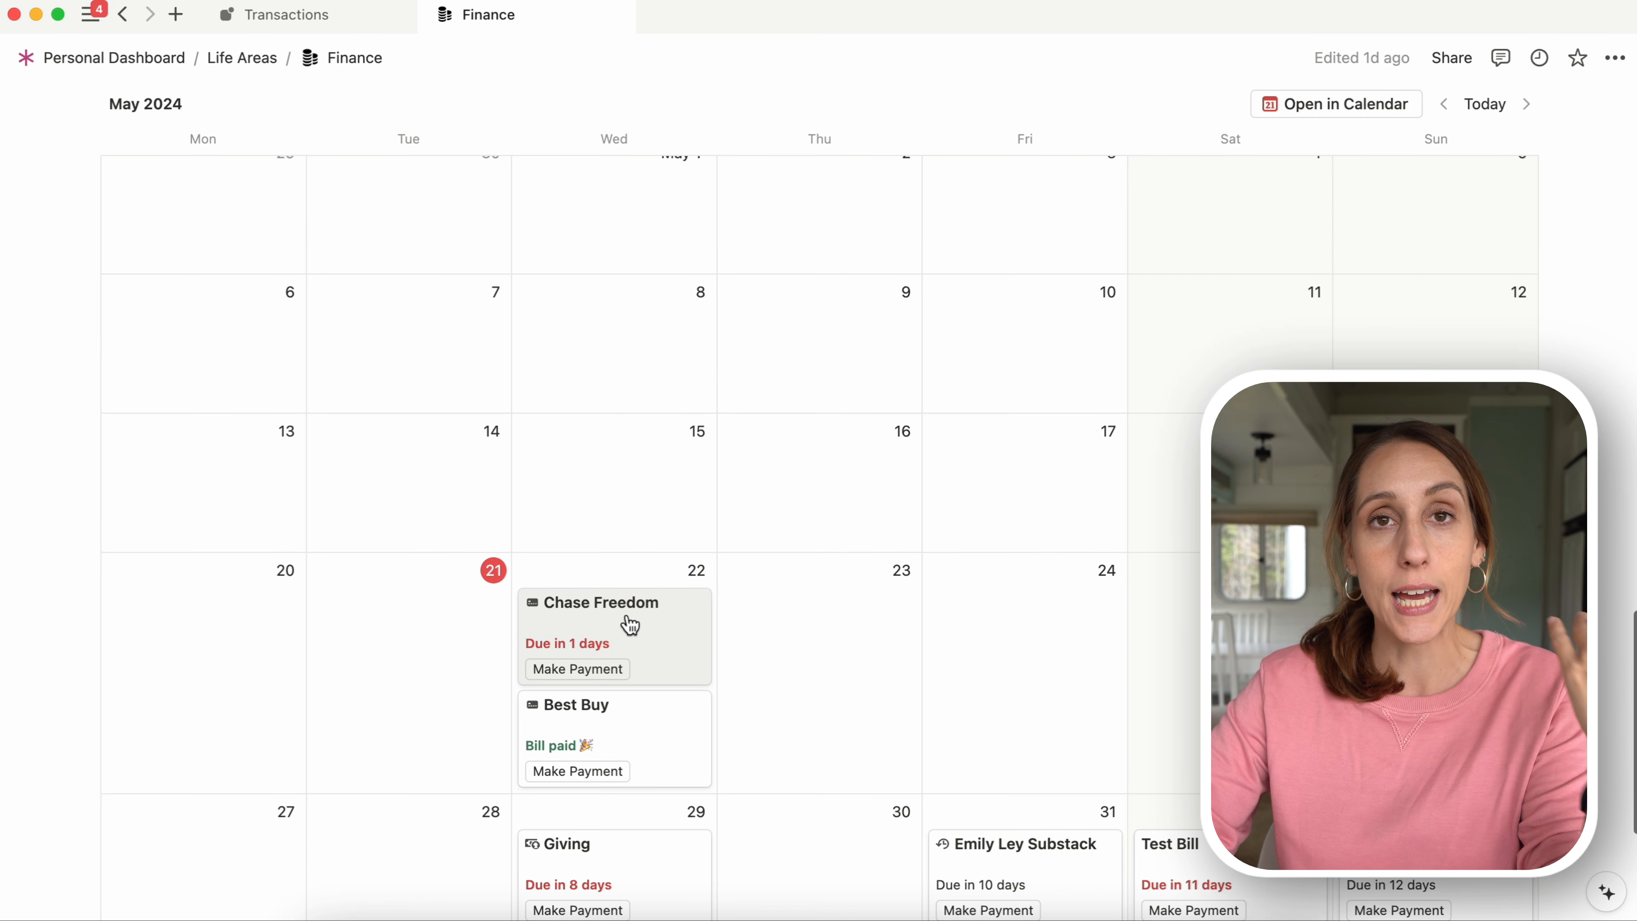
scroll(630, 626, down, 2)
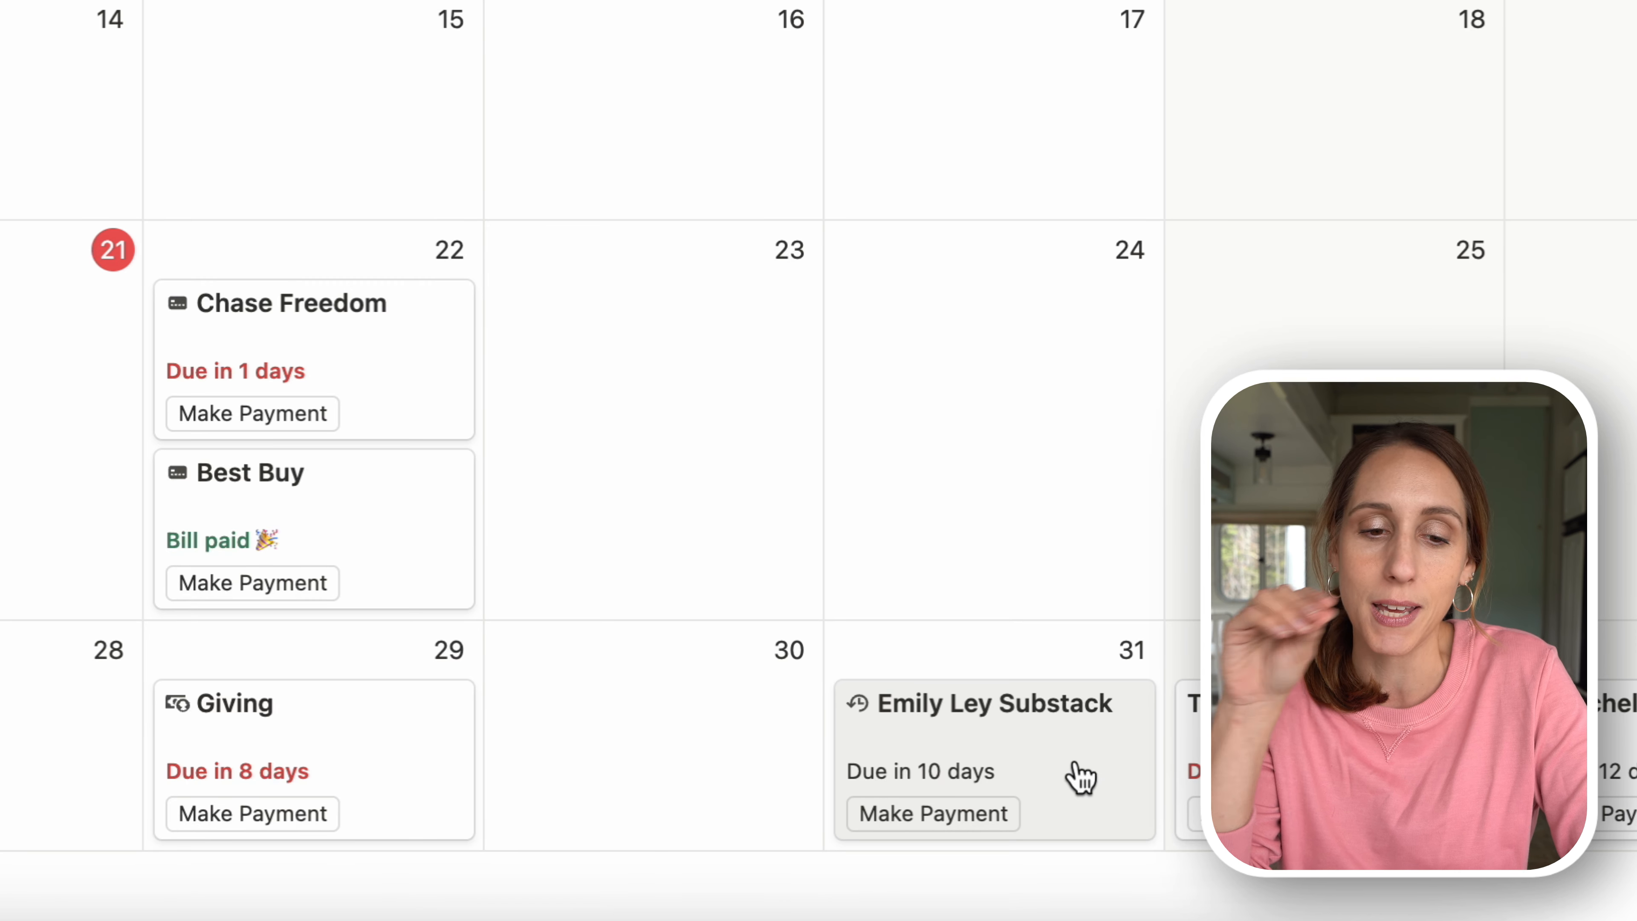
click(260, 557)
scroll(767, 643, down, 2)
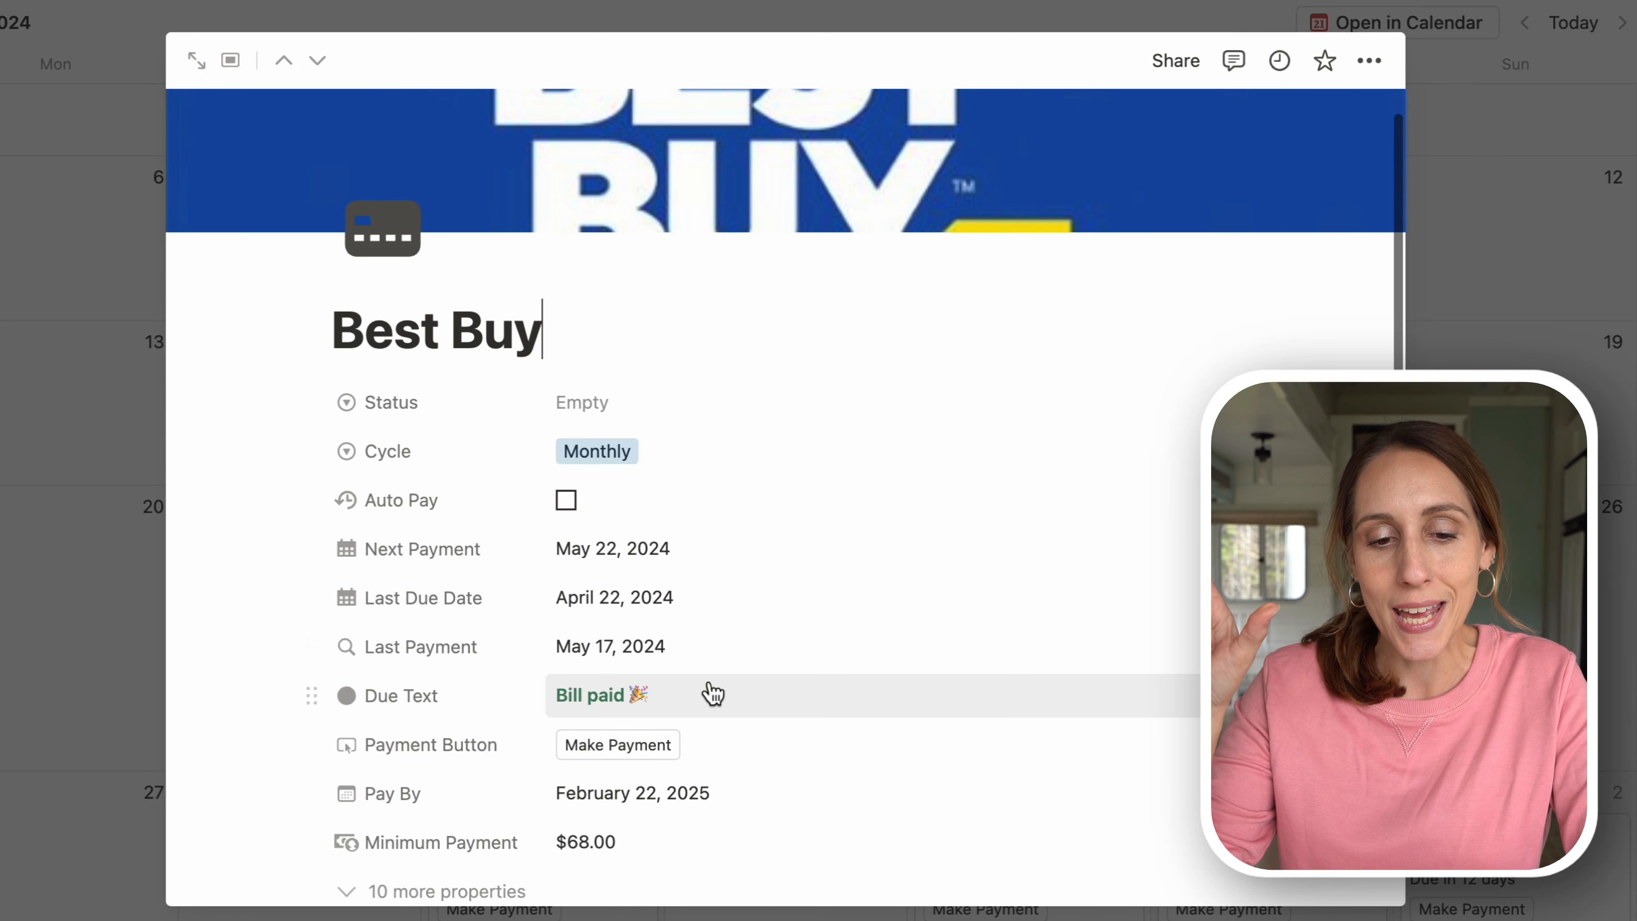
click(712, 694)
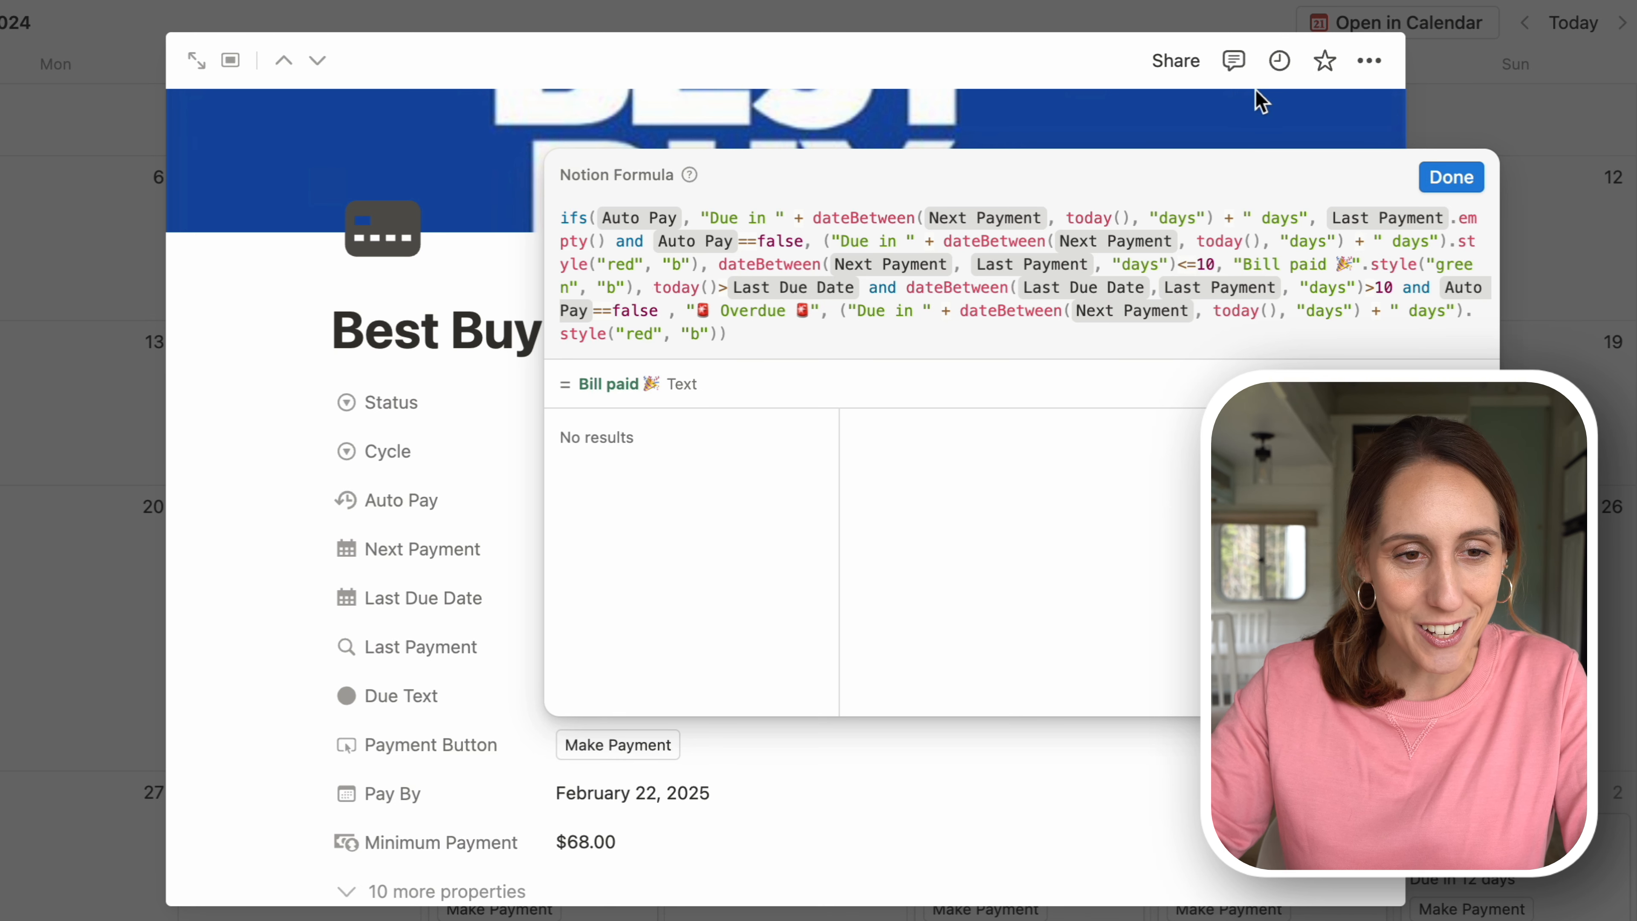
click(1522, 153)
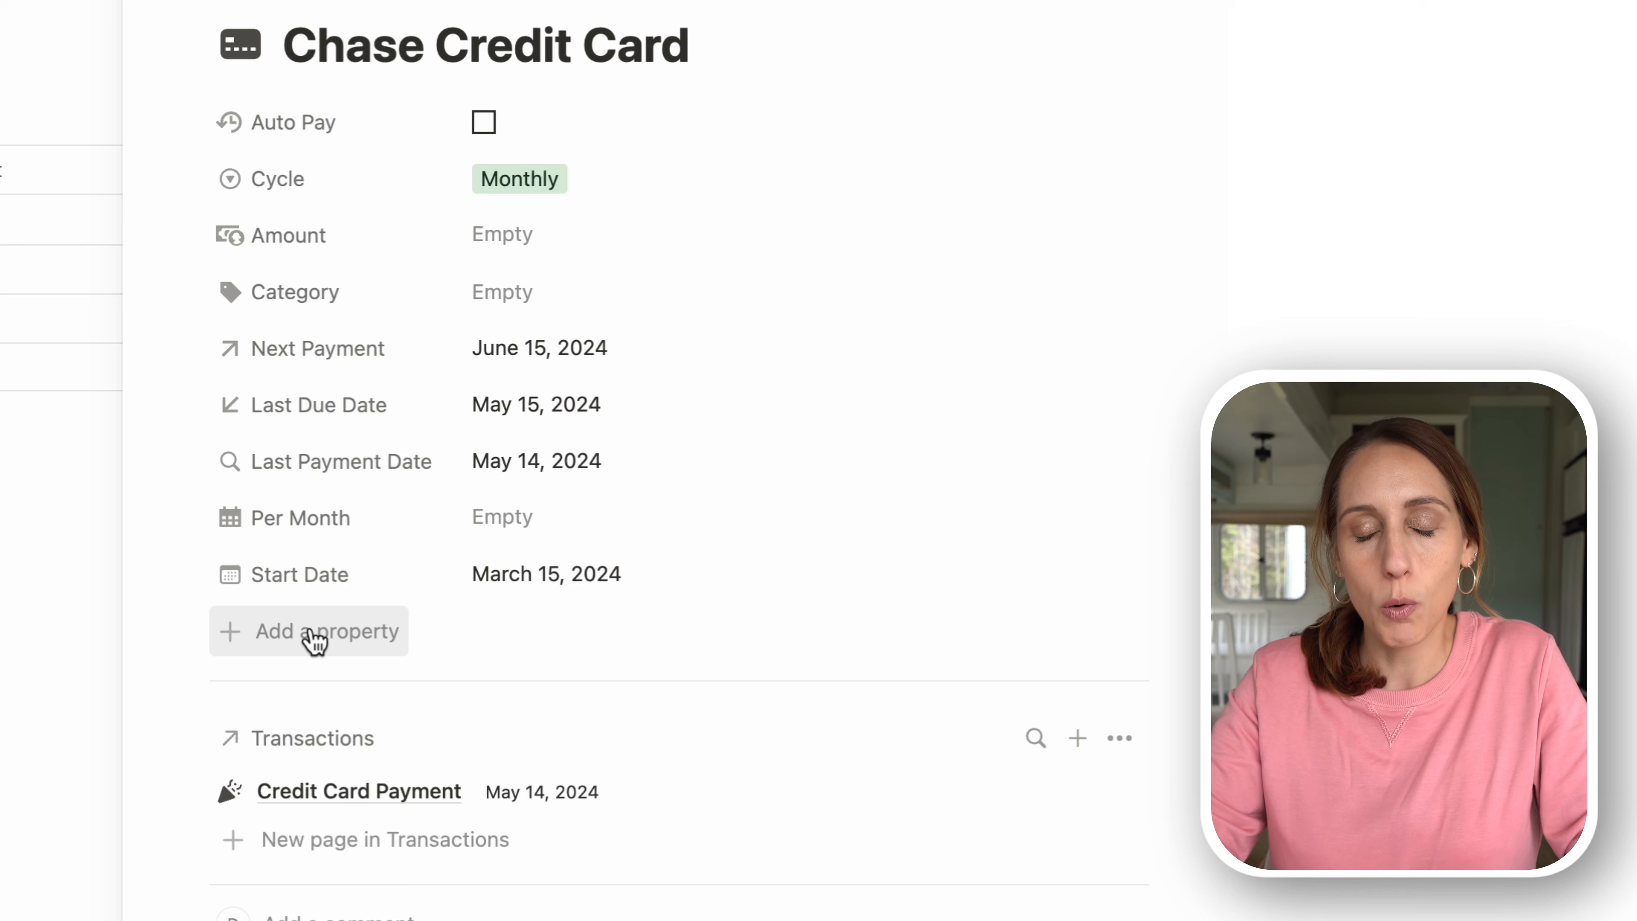
- Add a formula property named "Due Text" to the Chase Credit Card bill
click(315, 641)
text(fo)
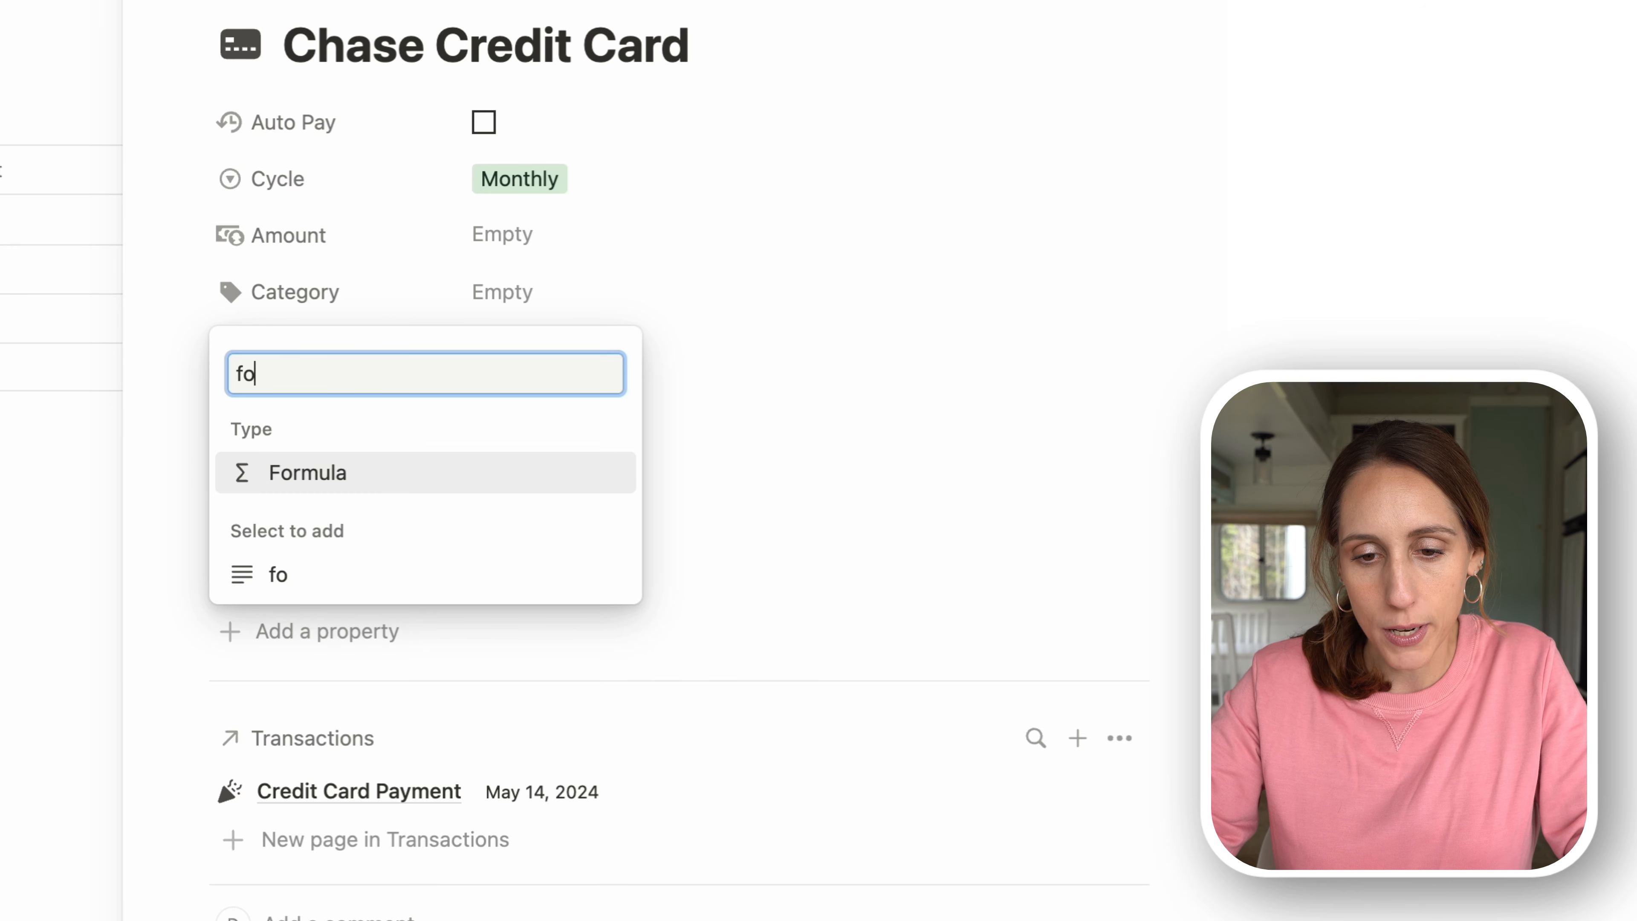
click(354, 475)
text(Due Tex)
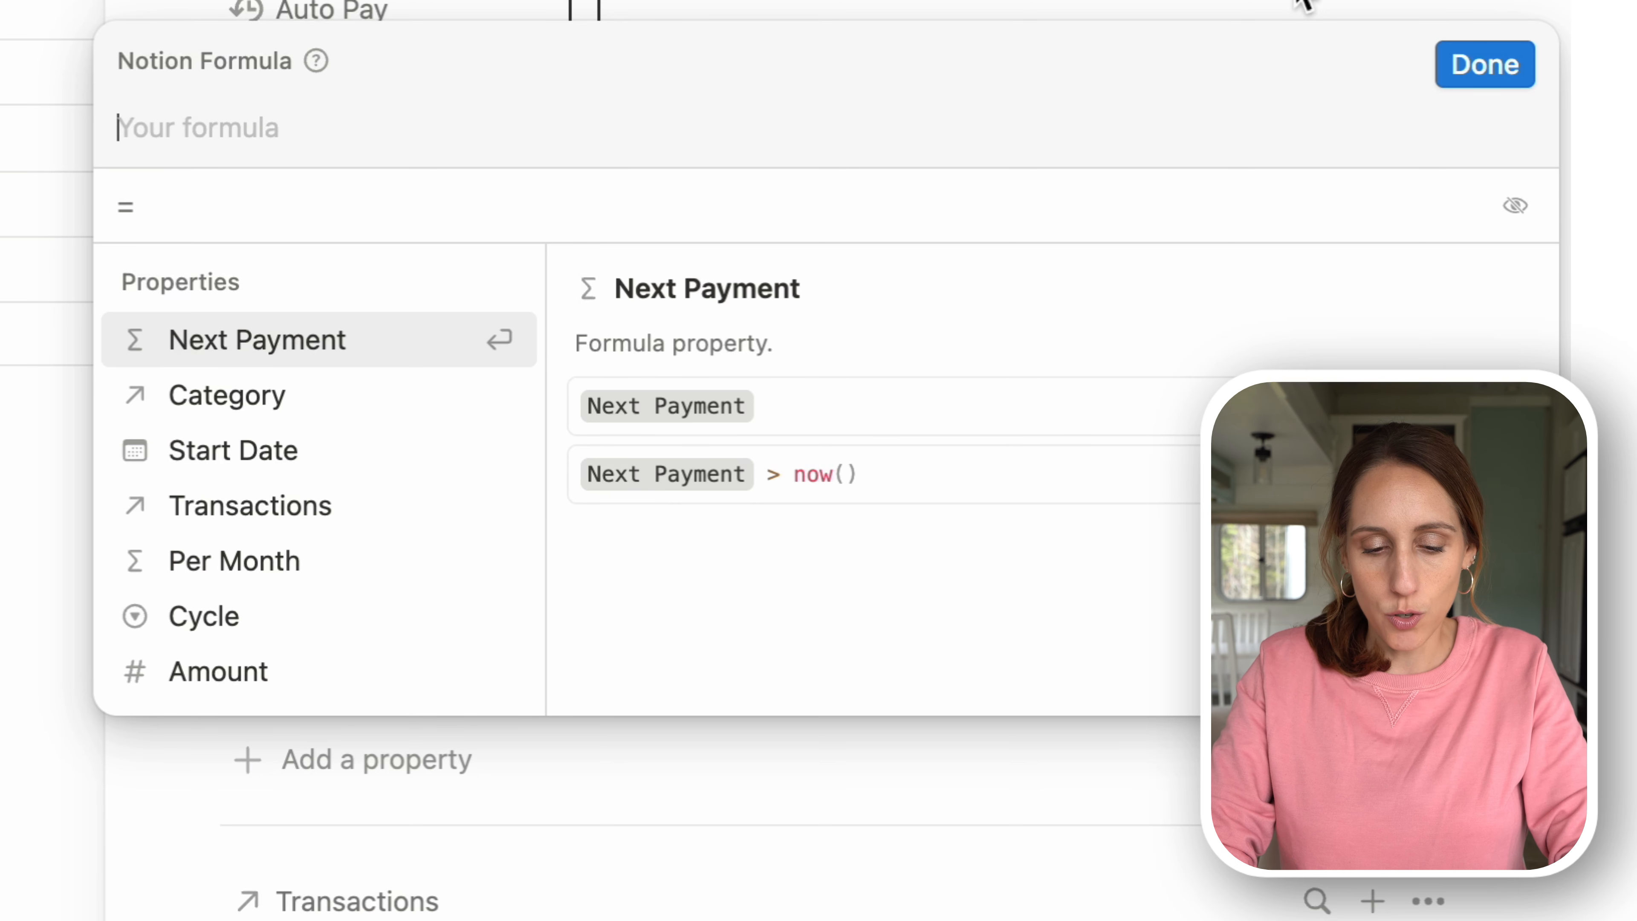
- Start the Due Text formula with an ifs() function that takes the Auto Pay property as its first condition
text(ifs)
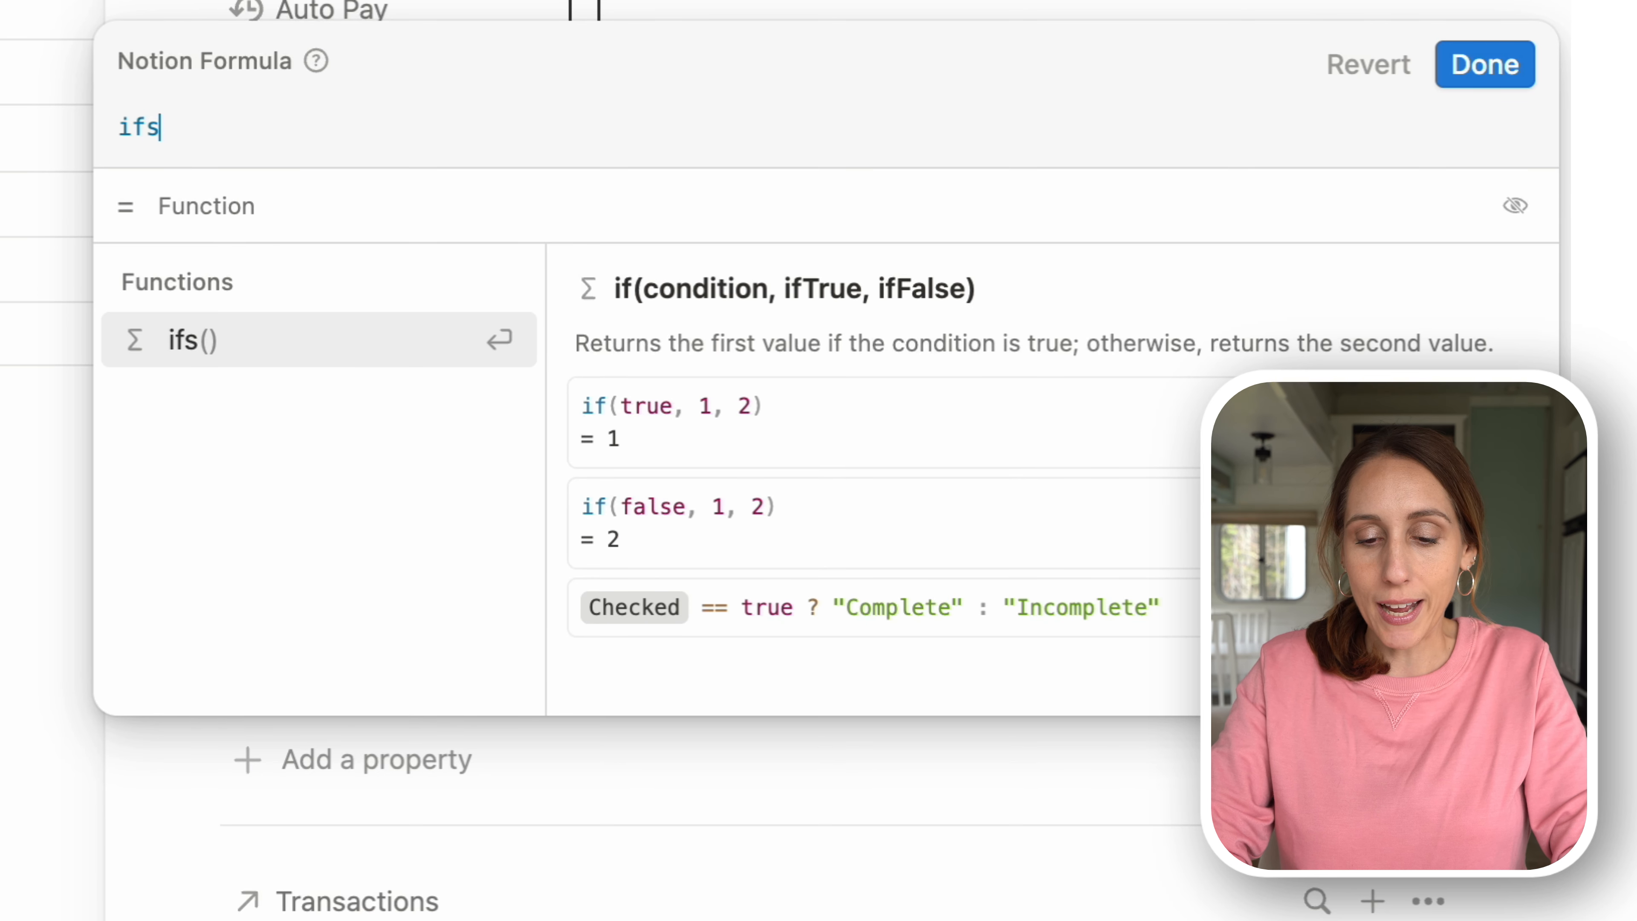
text(()
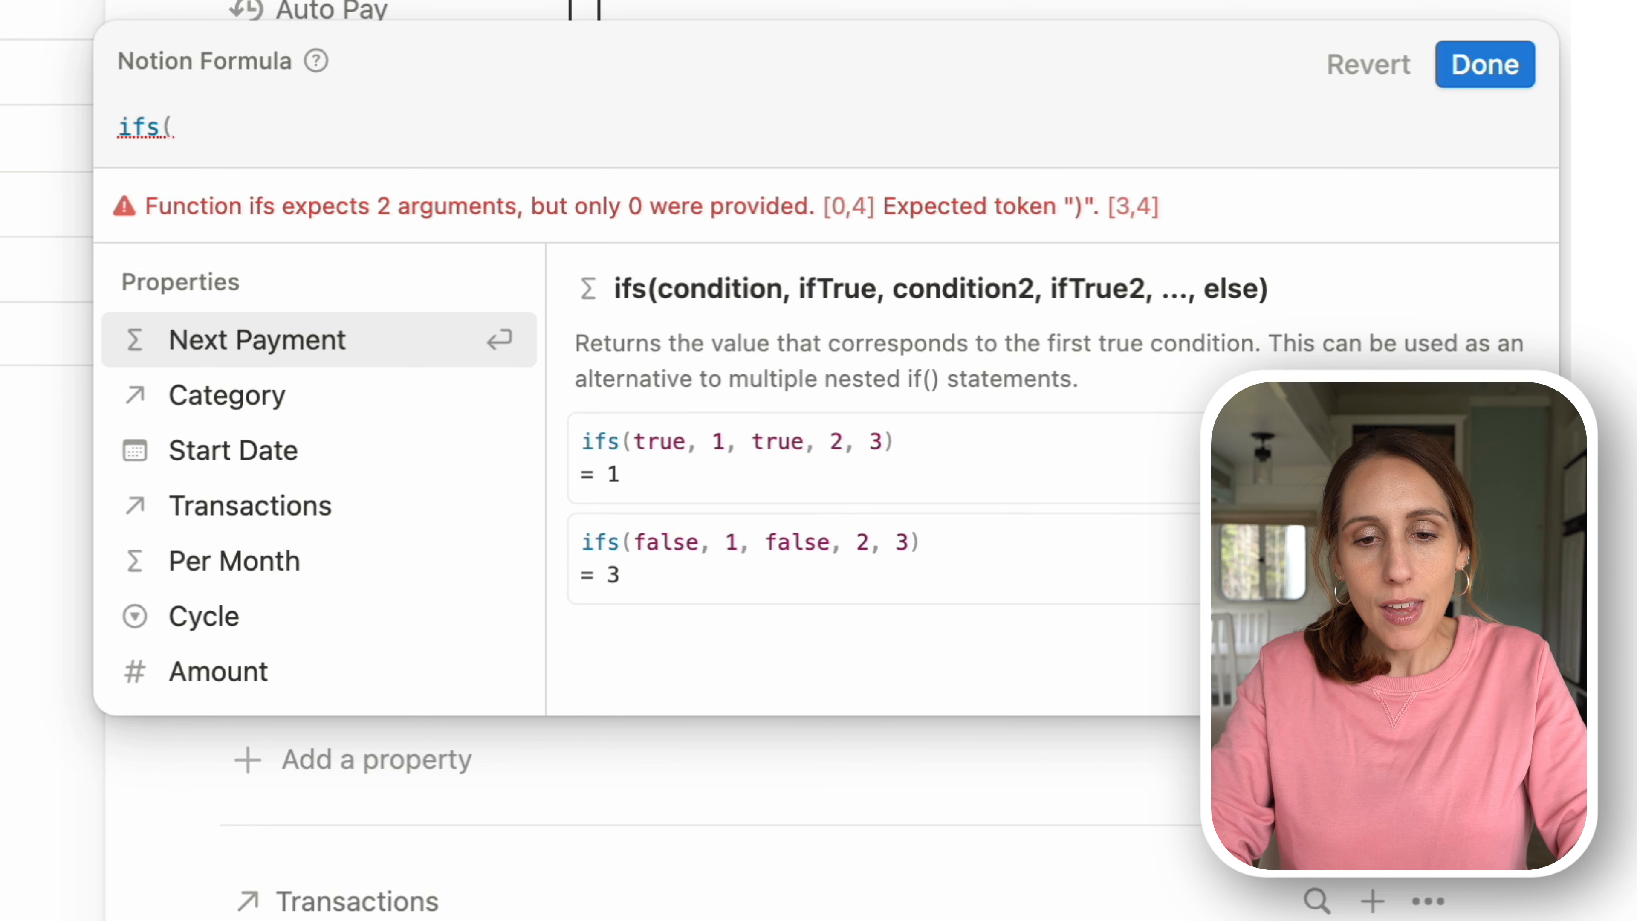
text())
key(Left)
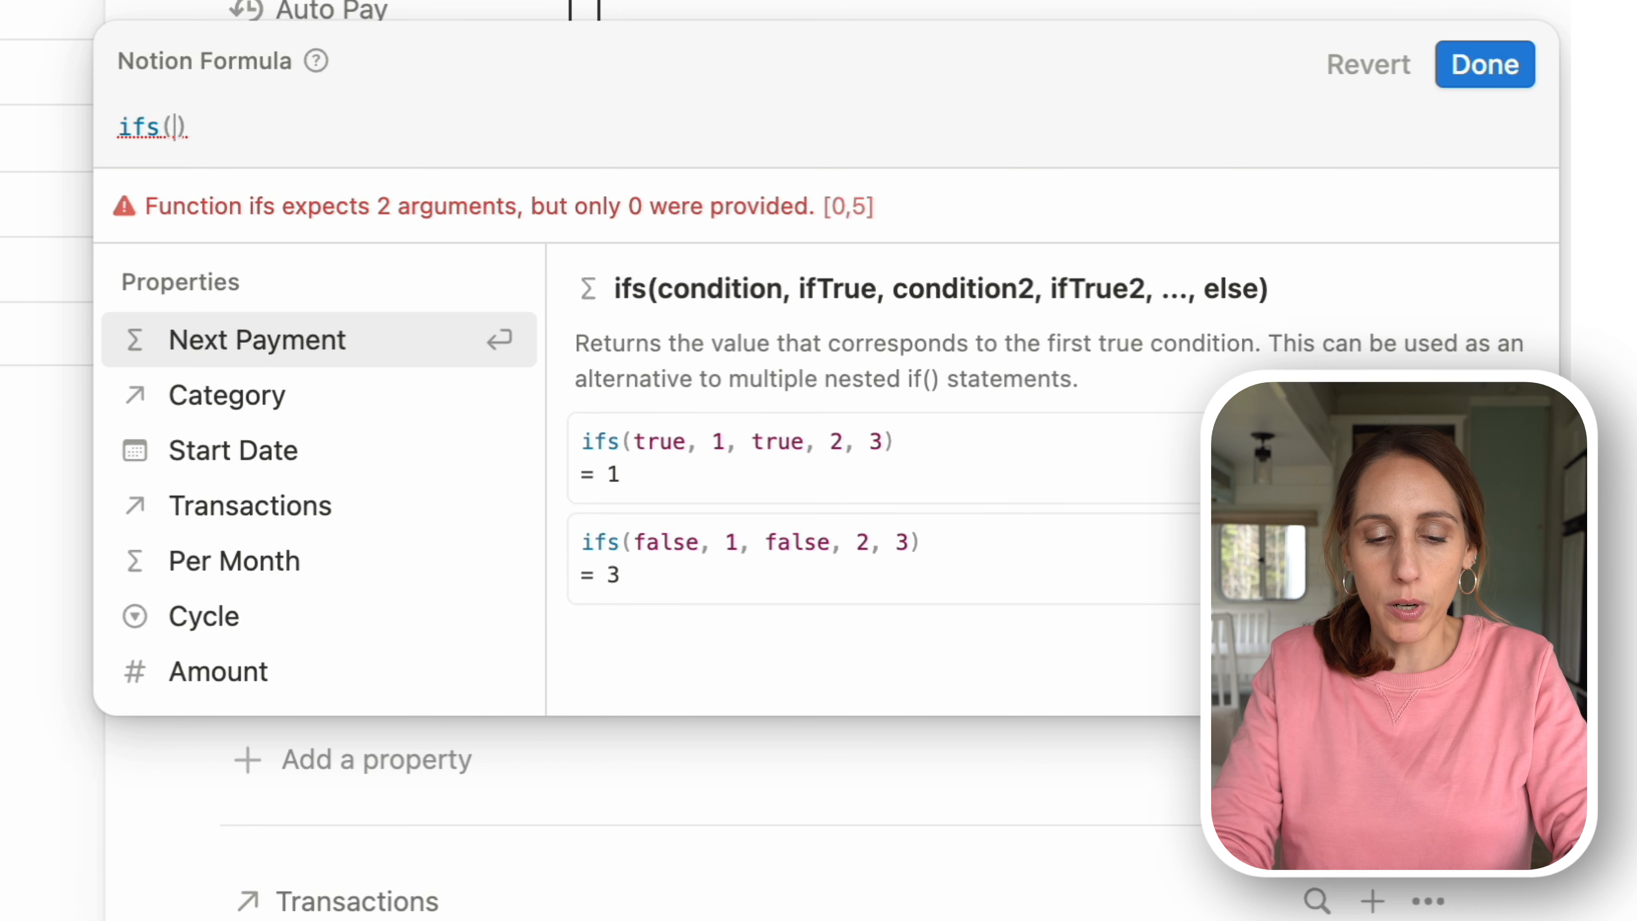
text(auto)
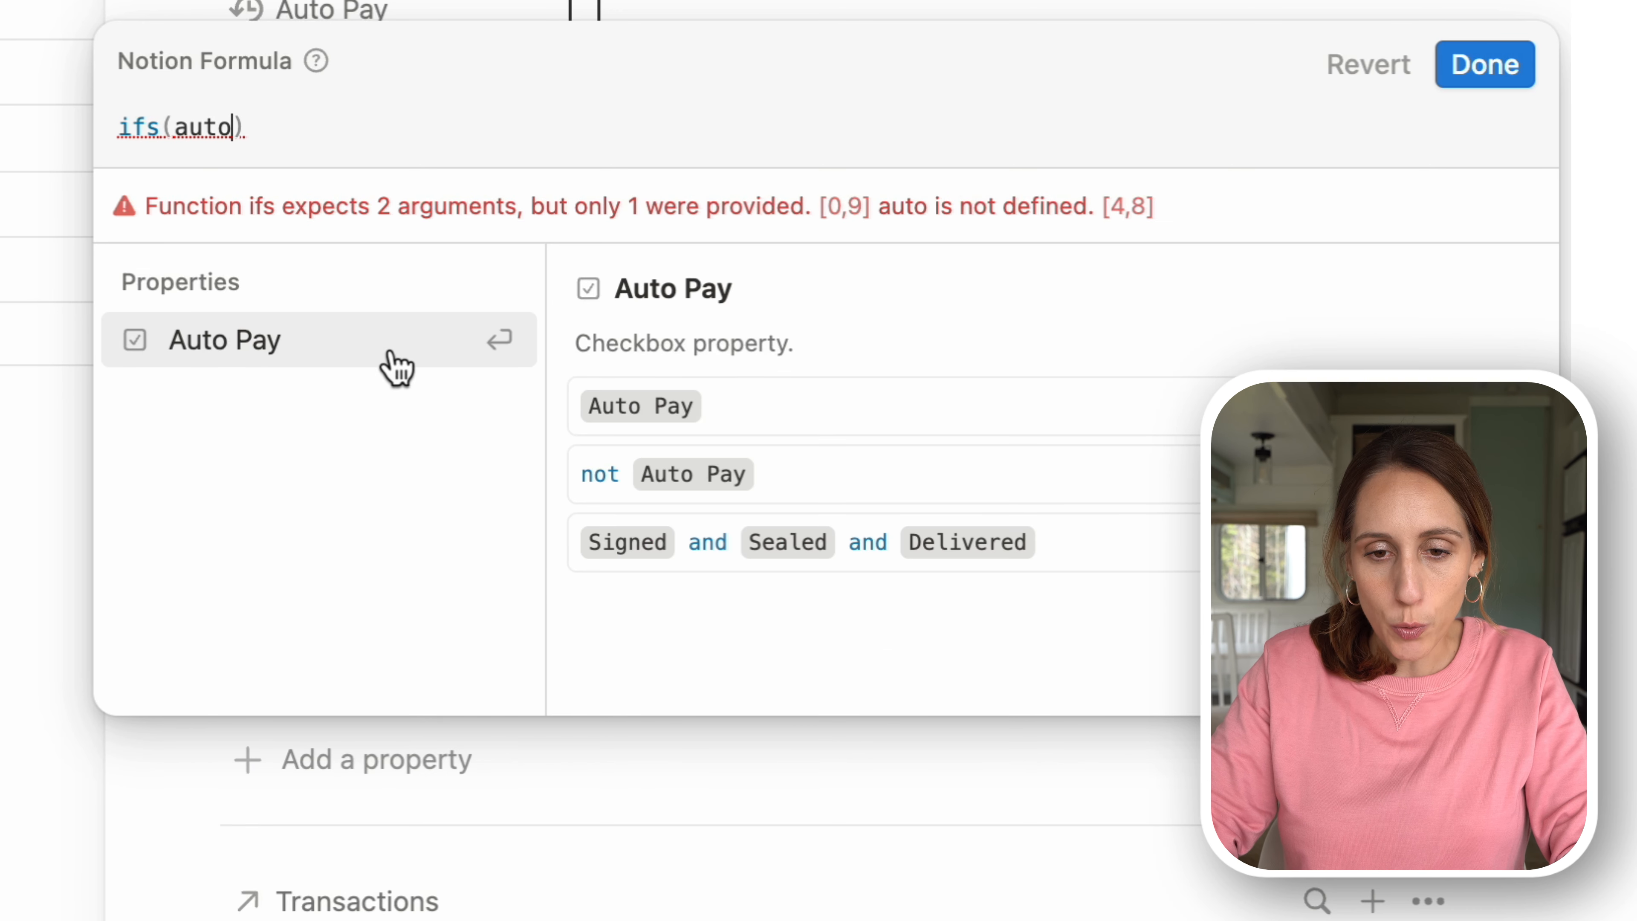
click(356, 352)
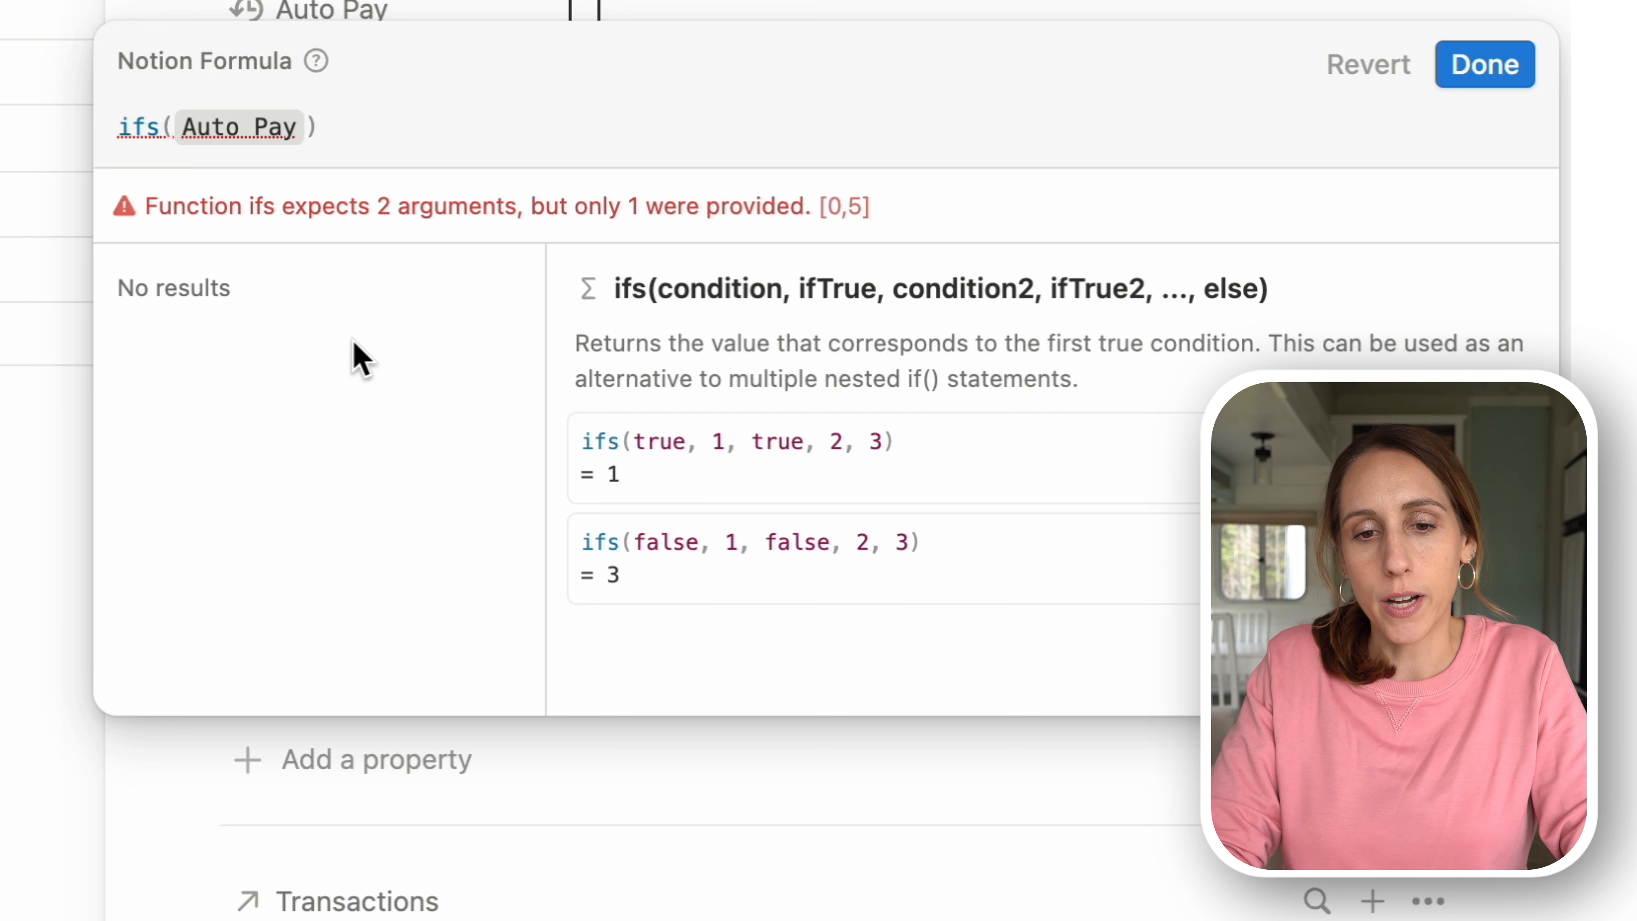
- Add the text "Due in " as the result returned when Auto Pay is checked
text(,)
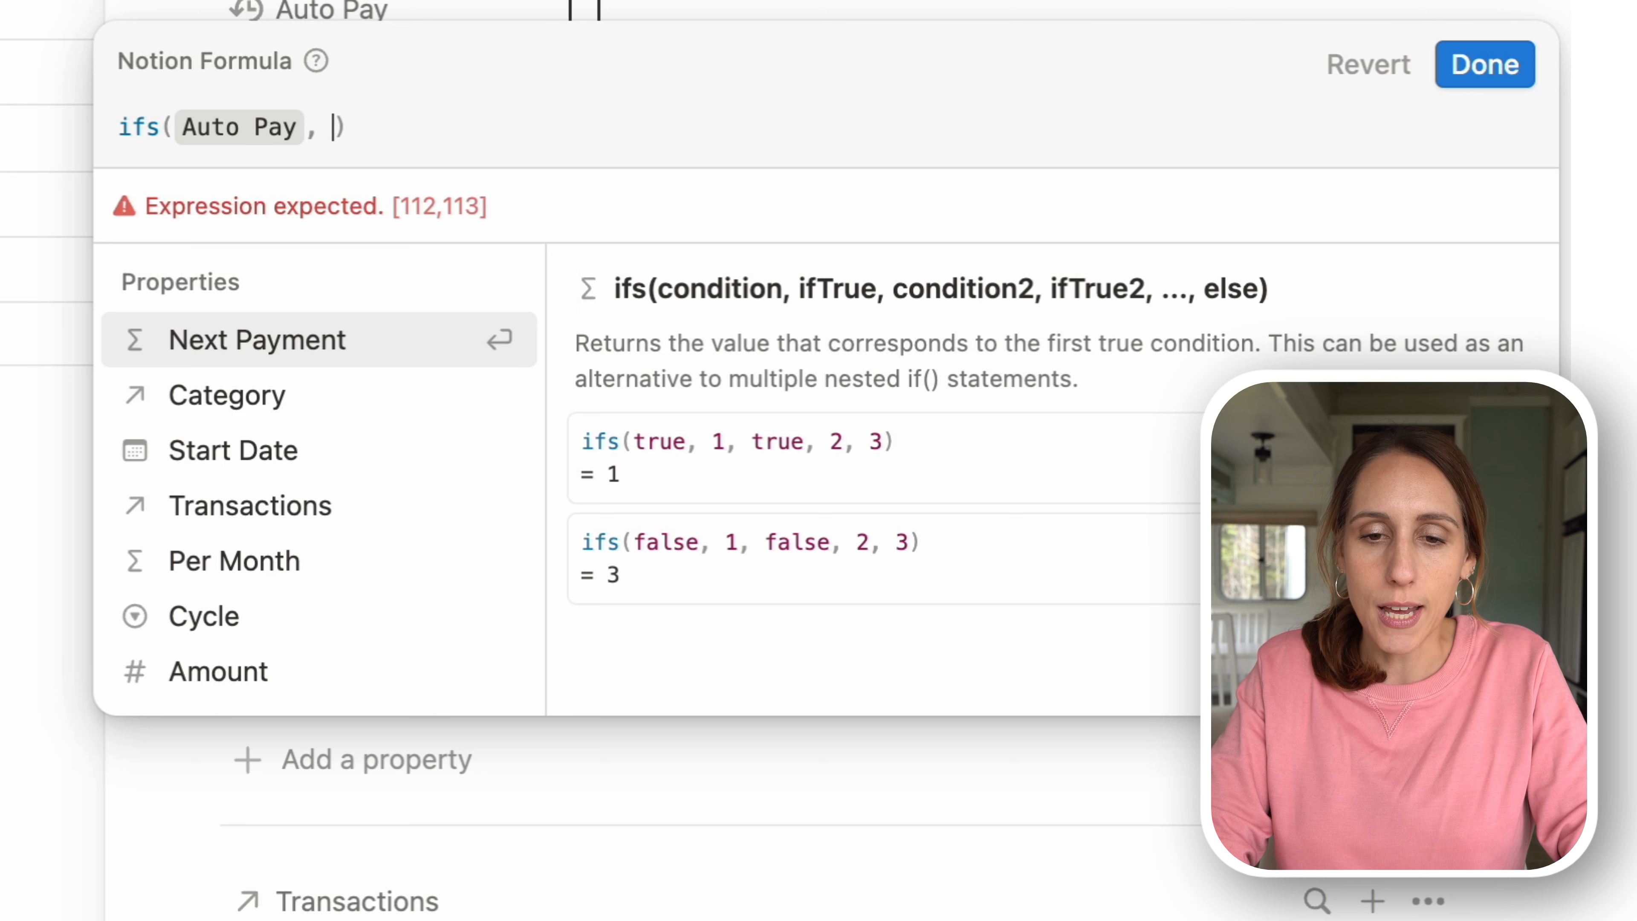
text(")
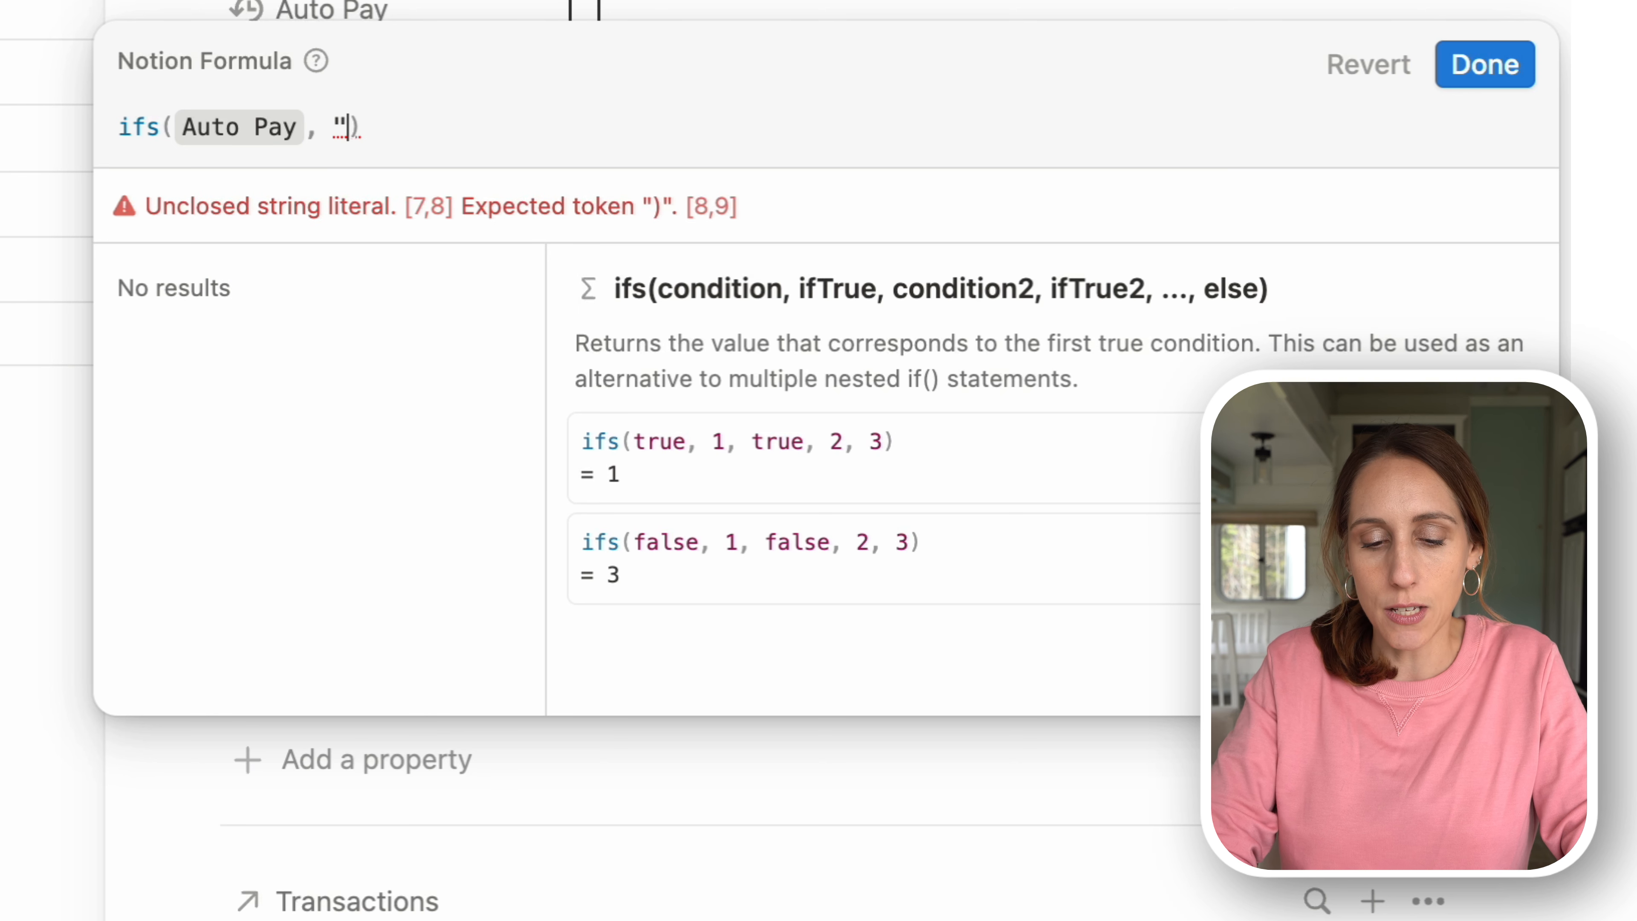
text(Due )
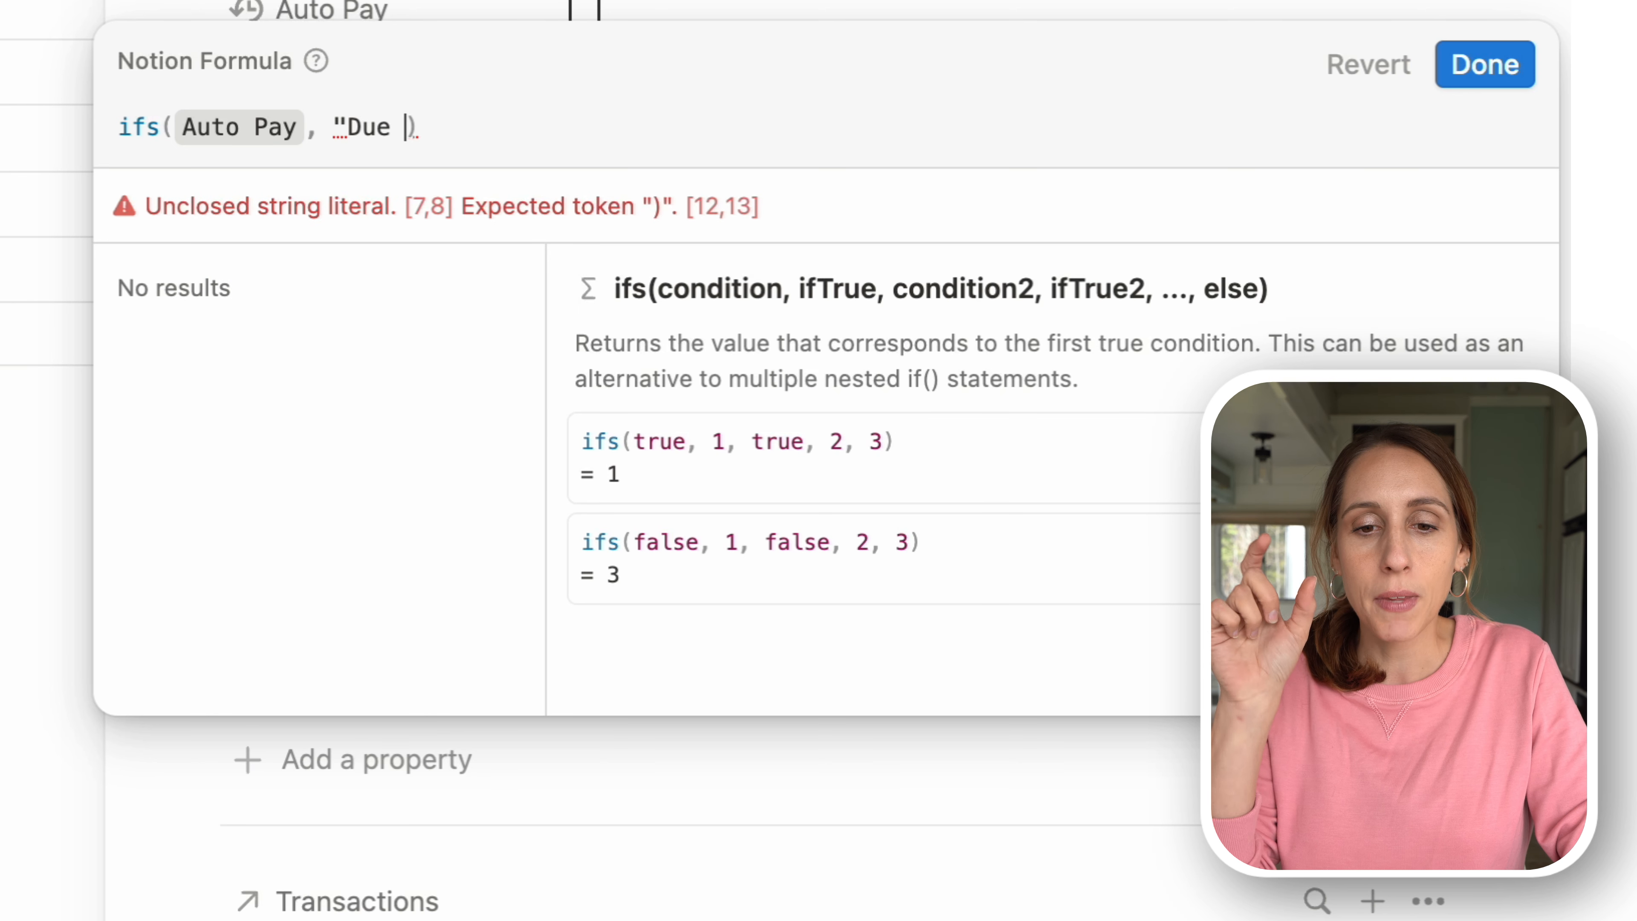
text(in)
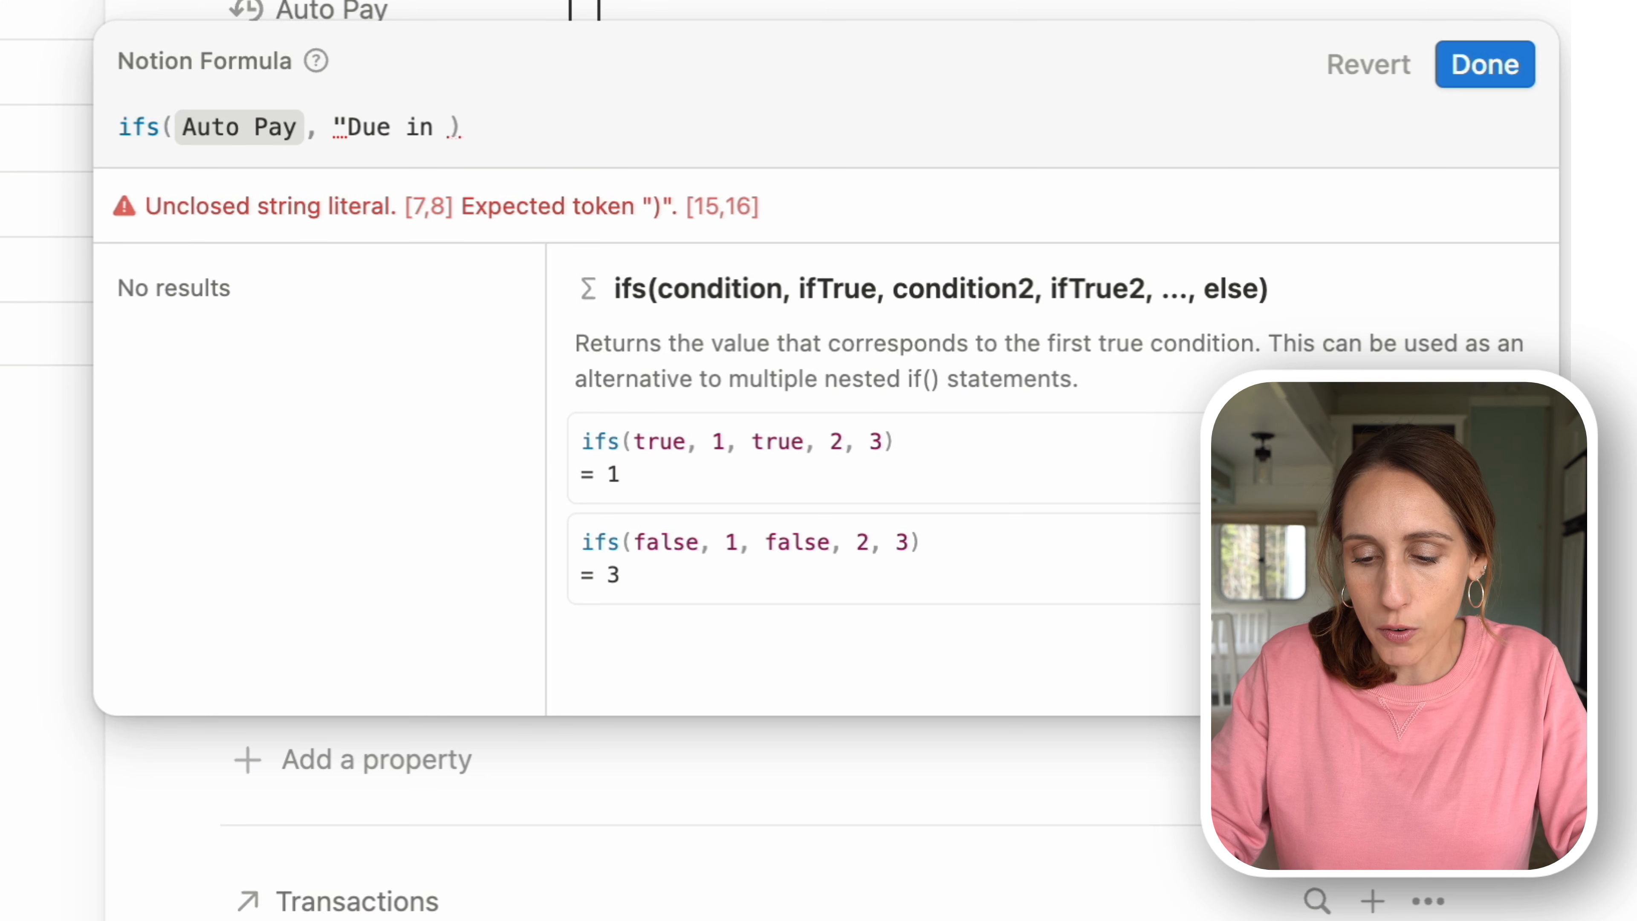
text(")
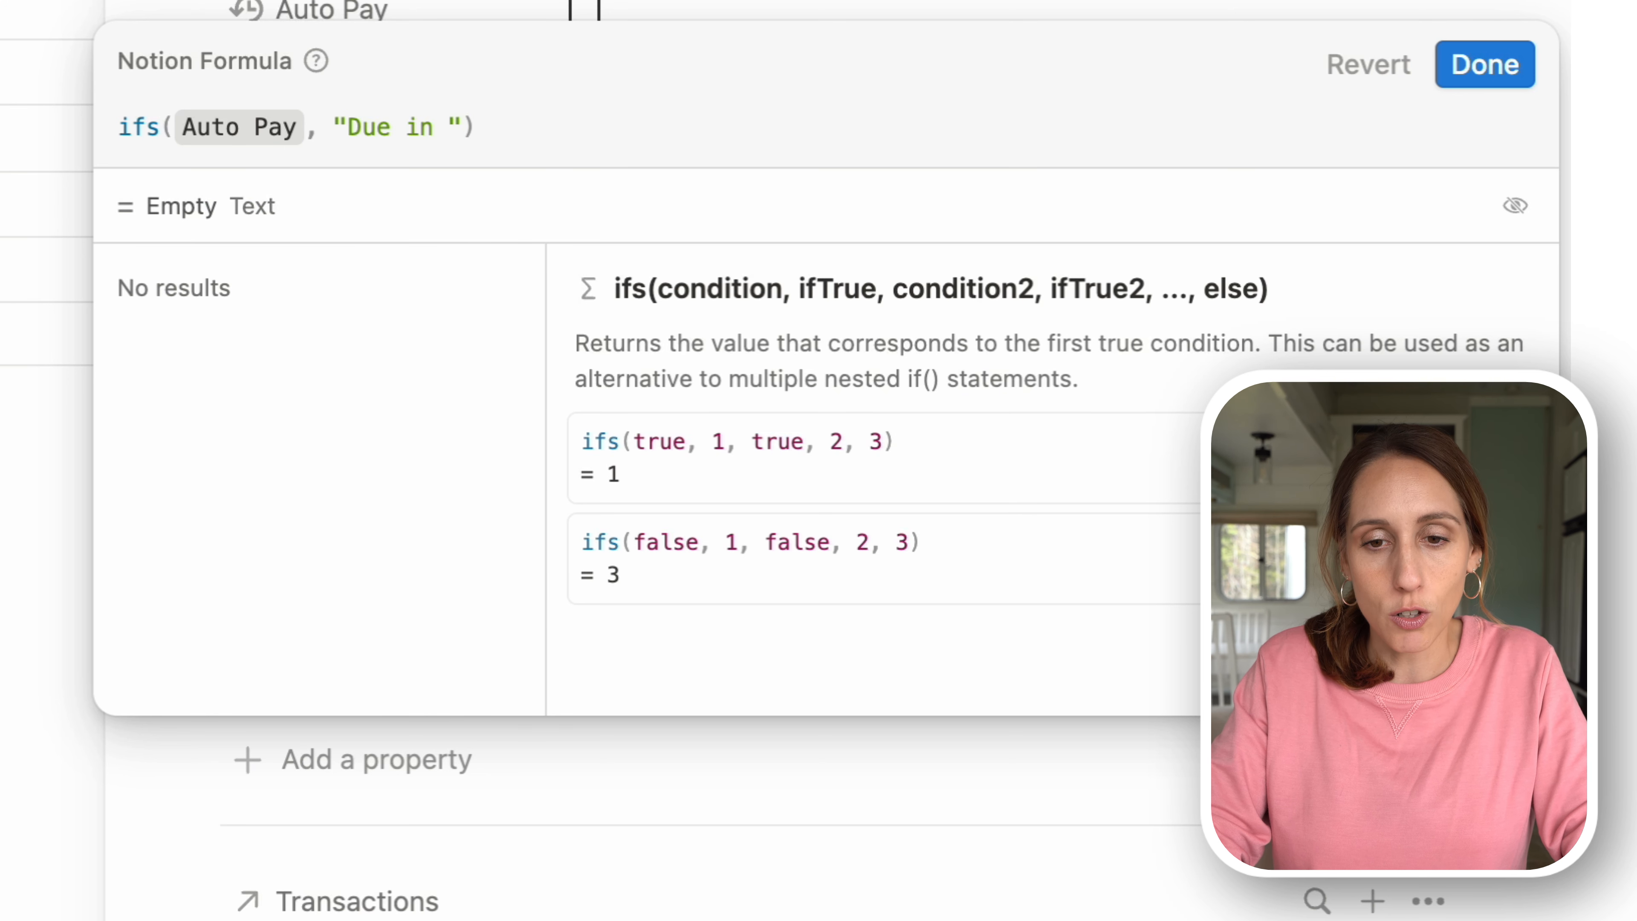
- Append dateBetween(Next Payment, today(), "days") to the "Due in " text with a plus sign
text( +)
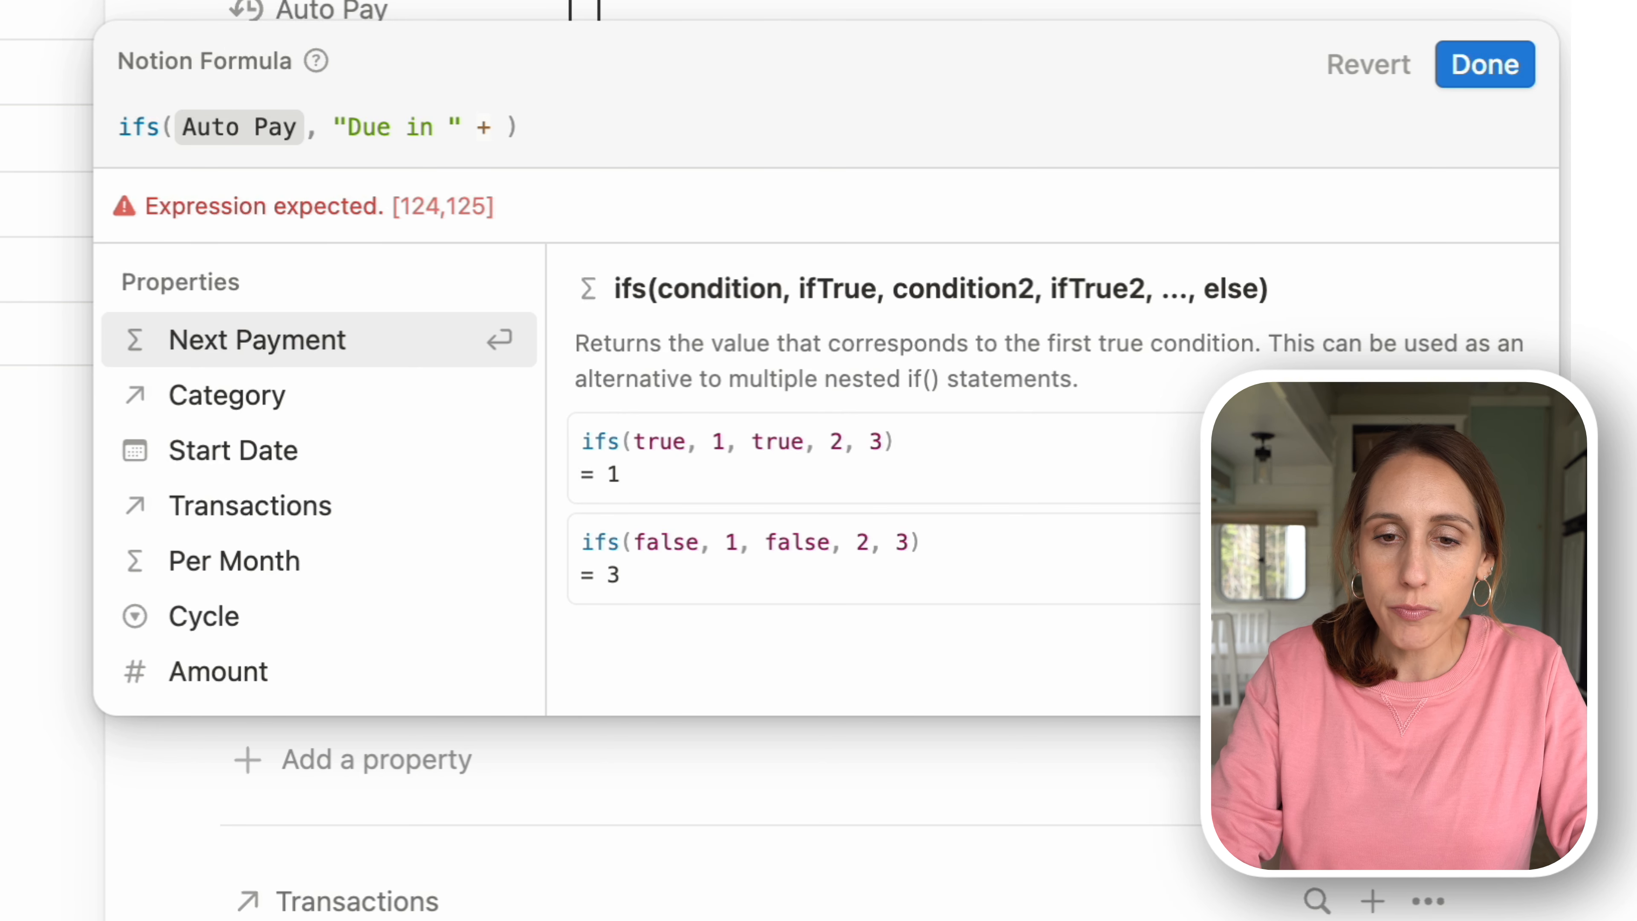
text(date)
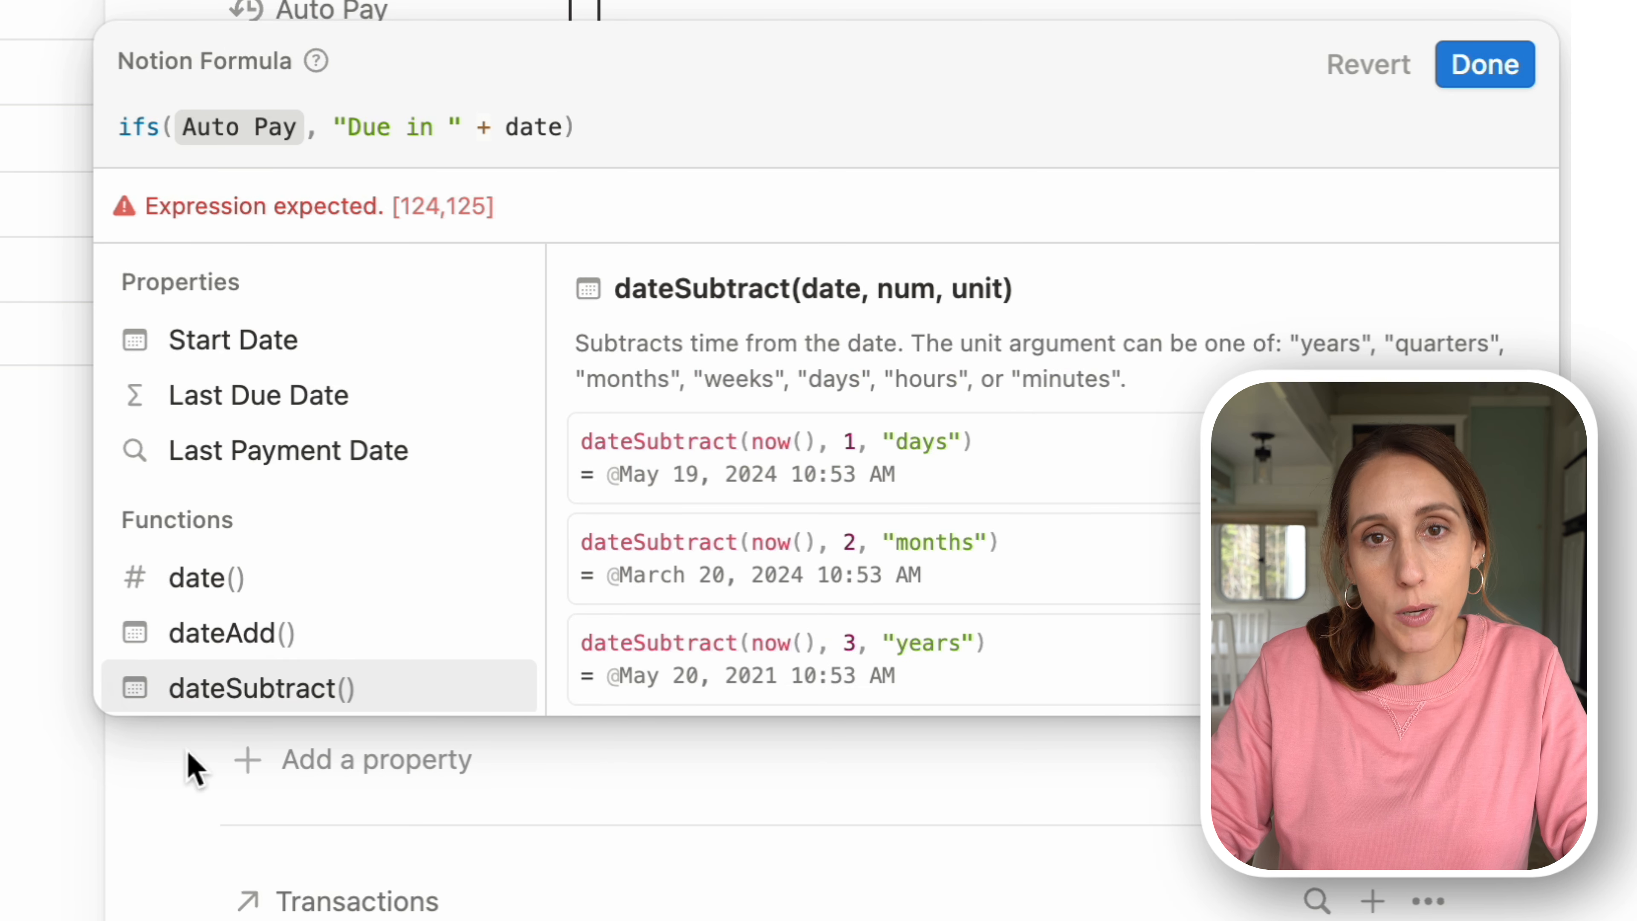
scroll(272, 614, down, 2)
click(263, 614)
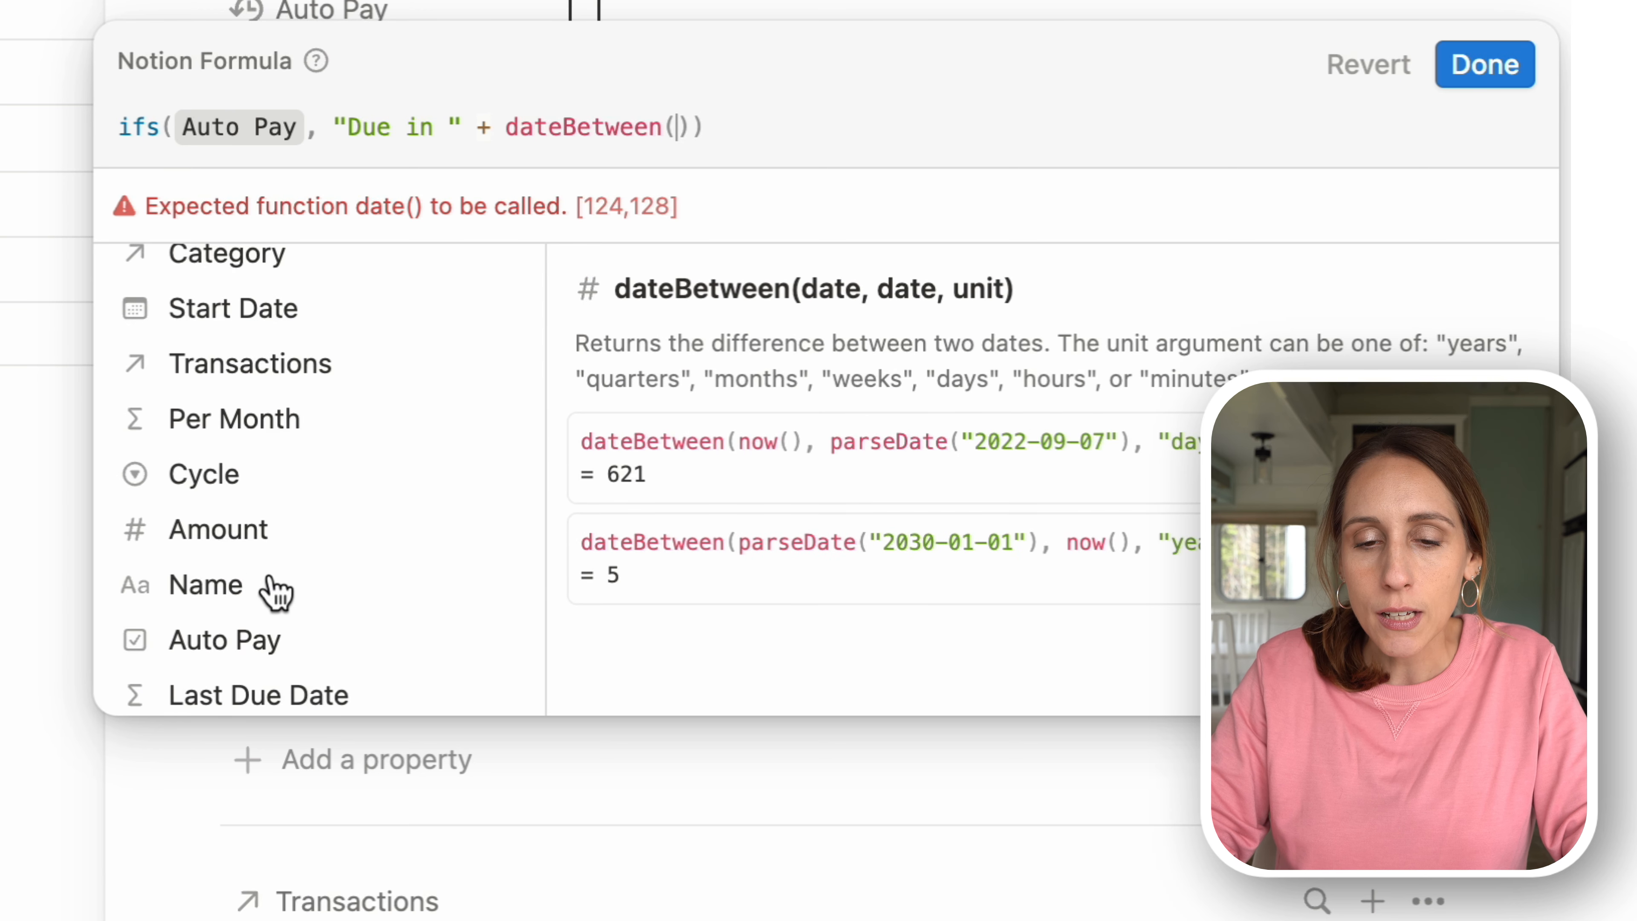
scroll(315, 319, up, 2)
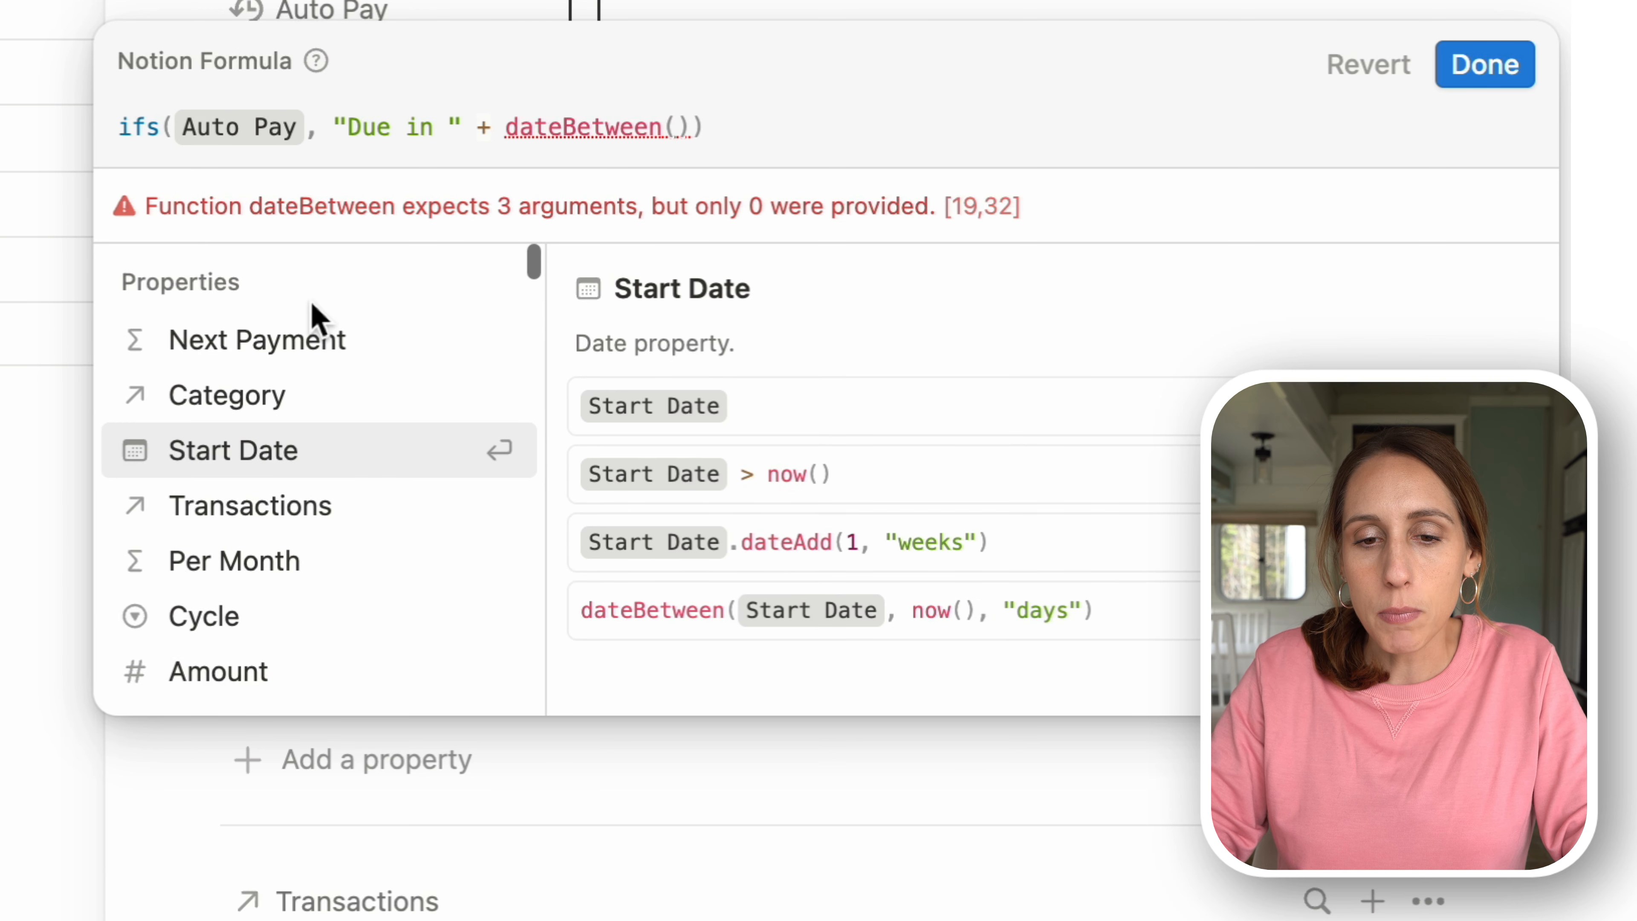
click(264, 358)
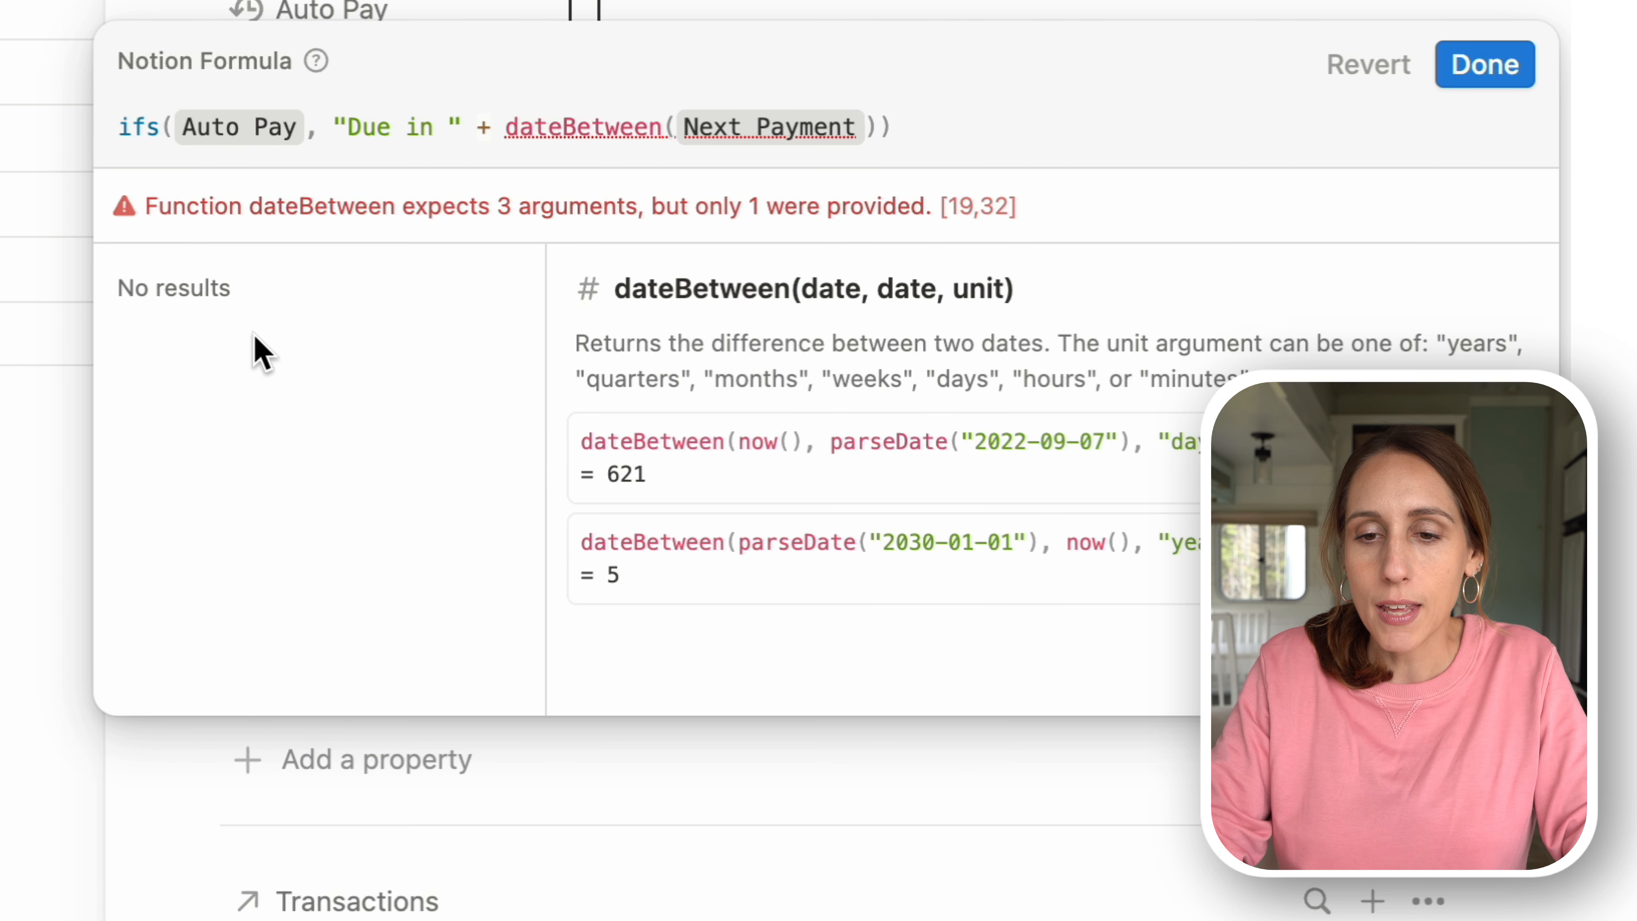
text(, today(), "days")
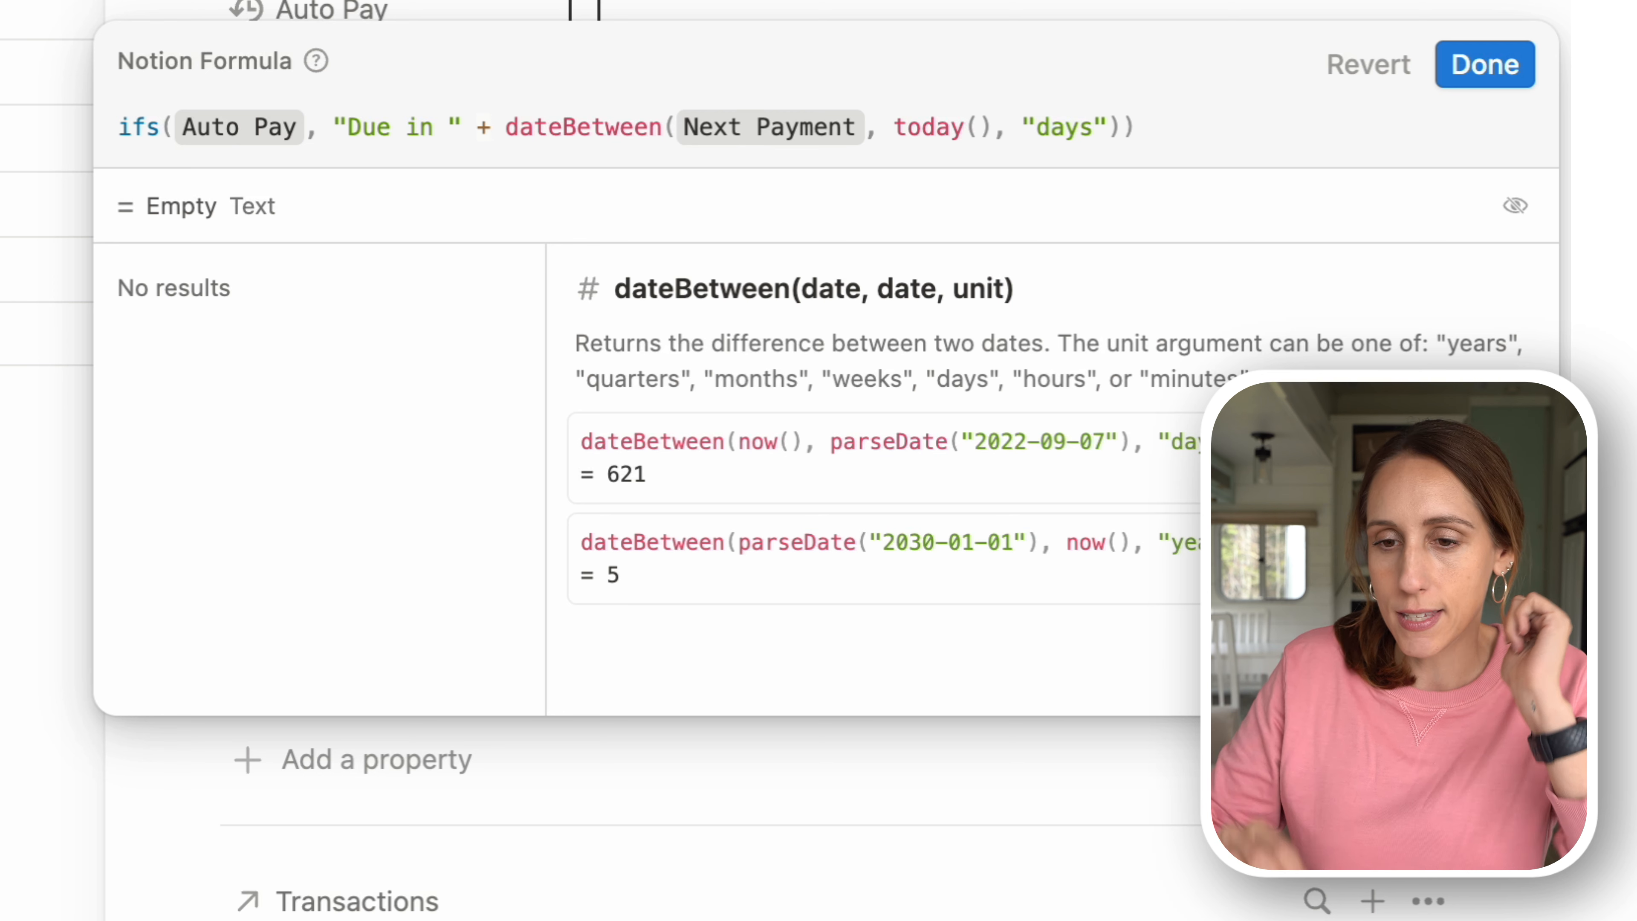
- Append the text "days" after the dateBetween result and save the Due Text formula
text(+)
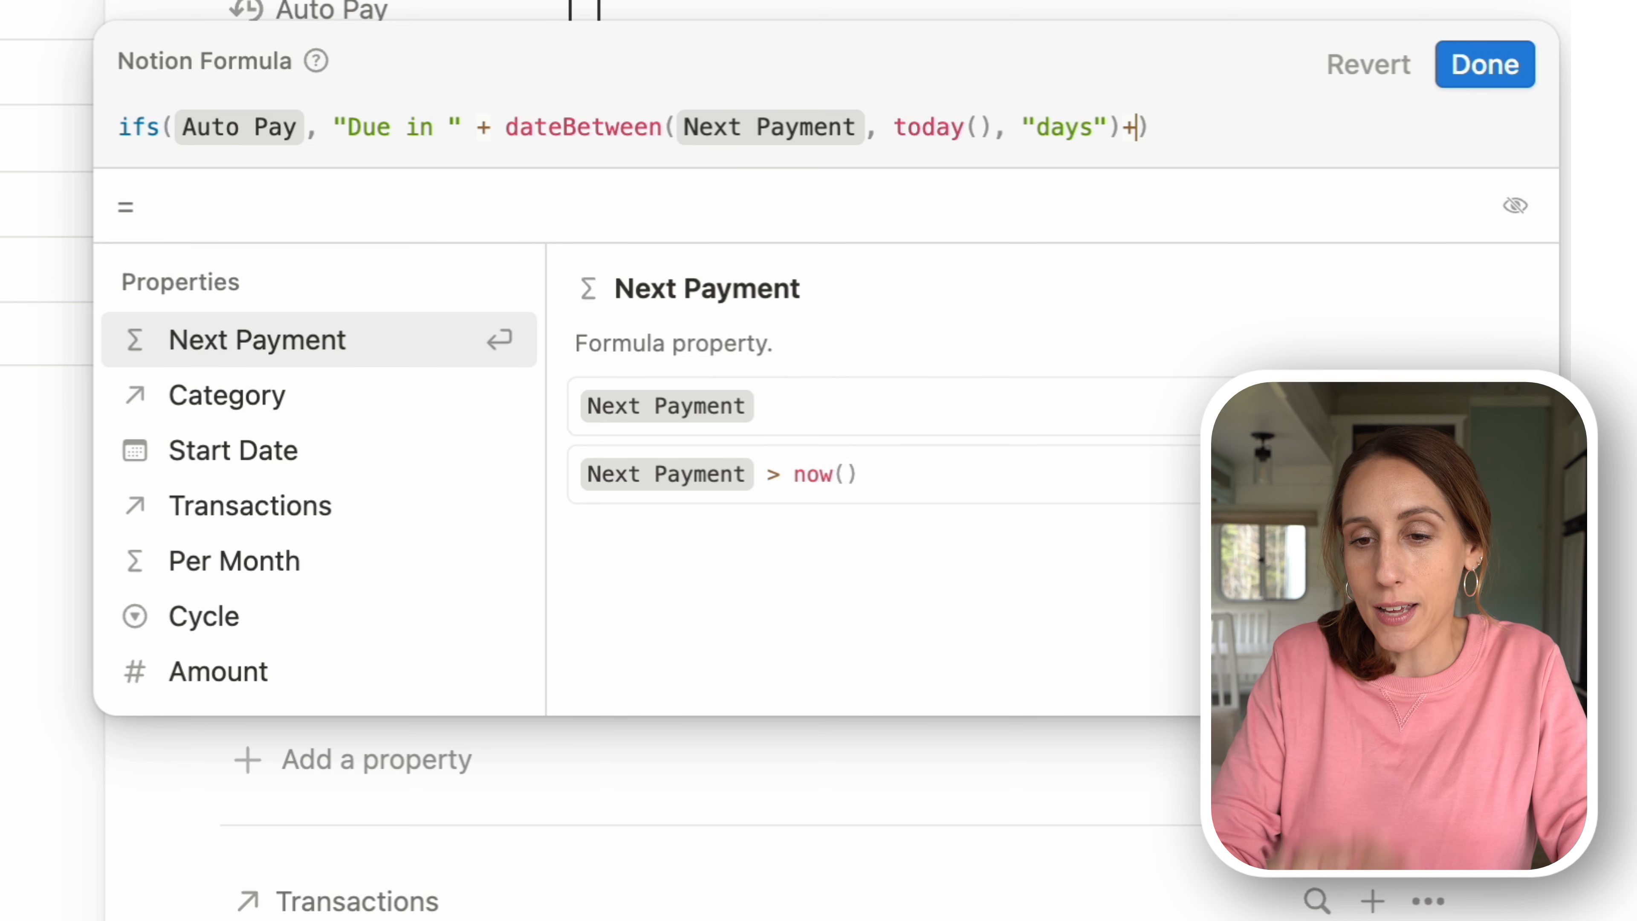
text( "da)
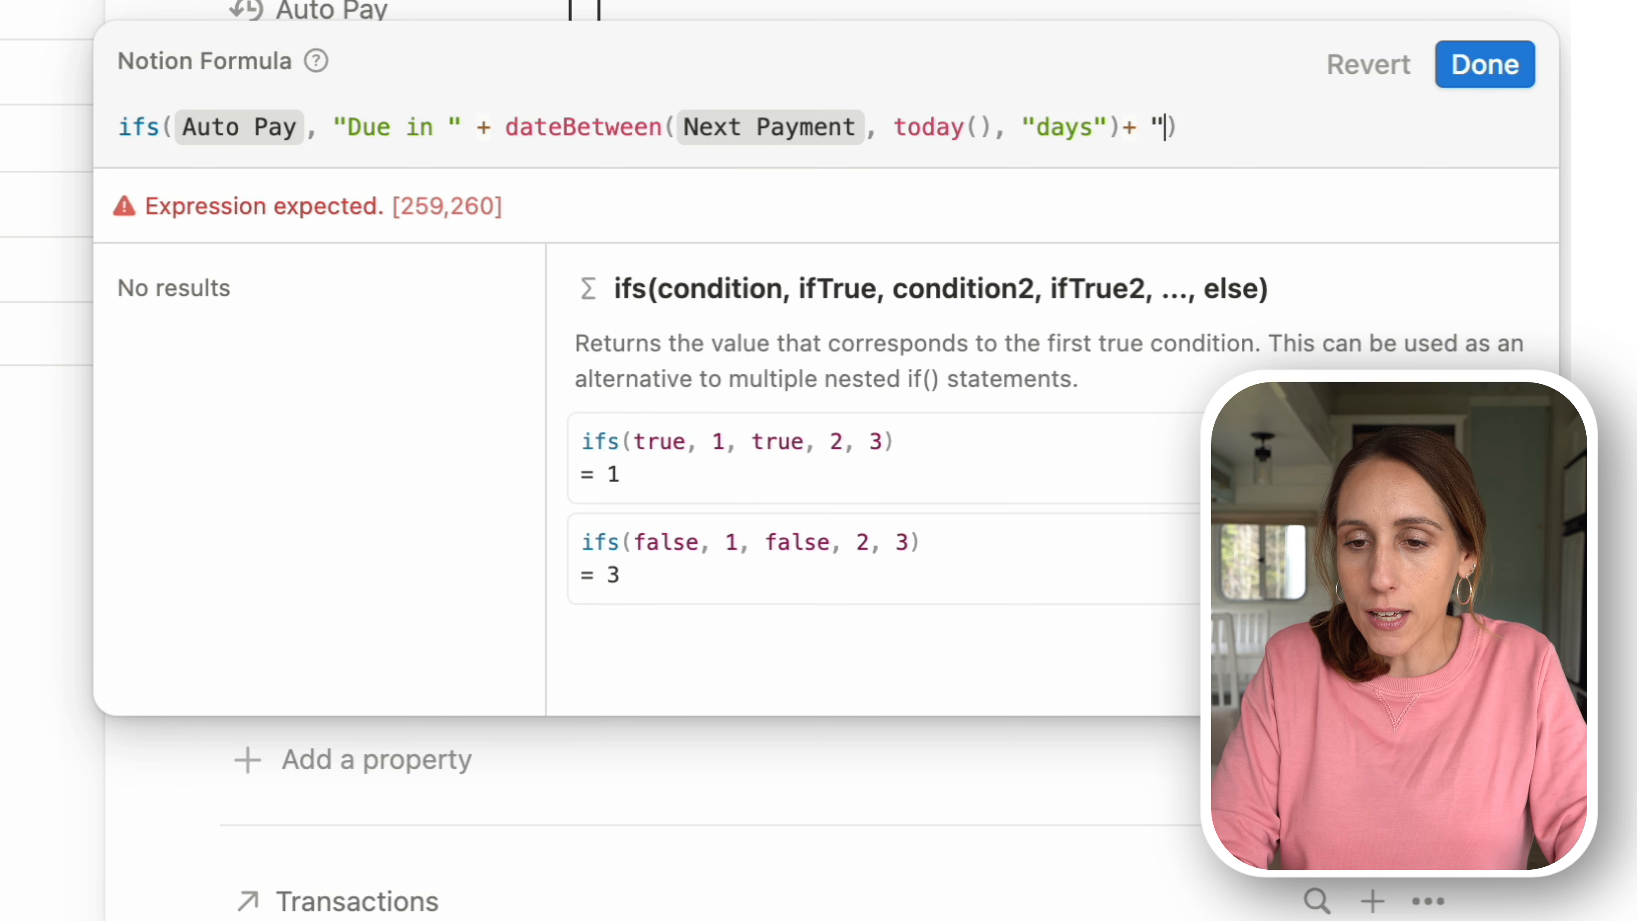
text(ys")
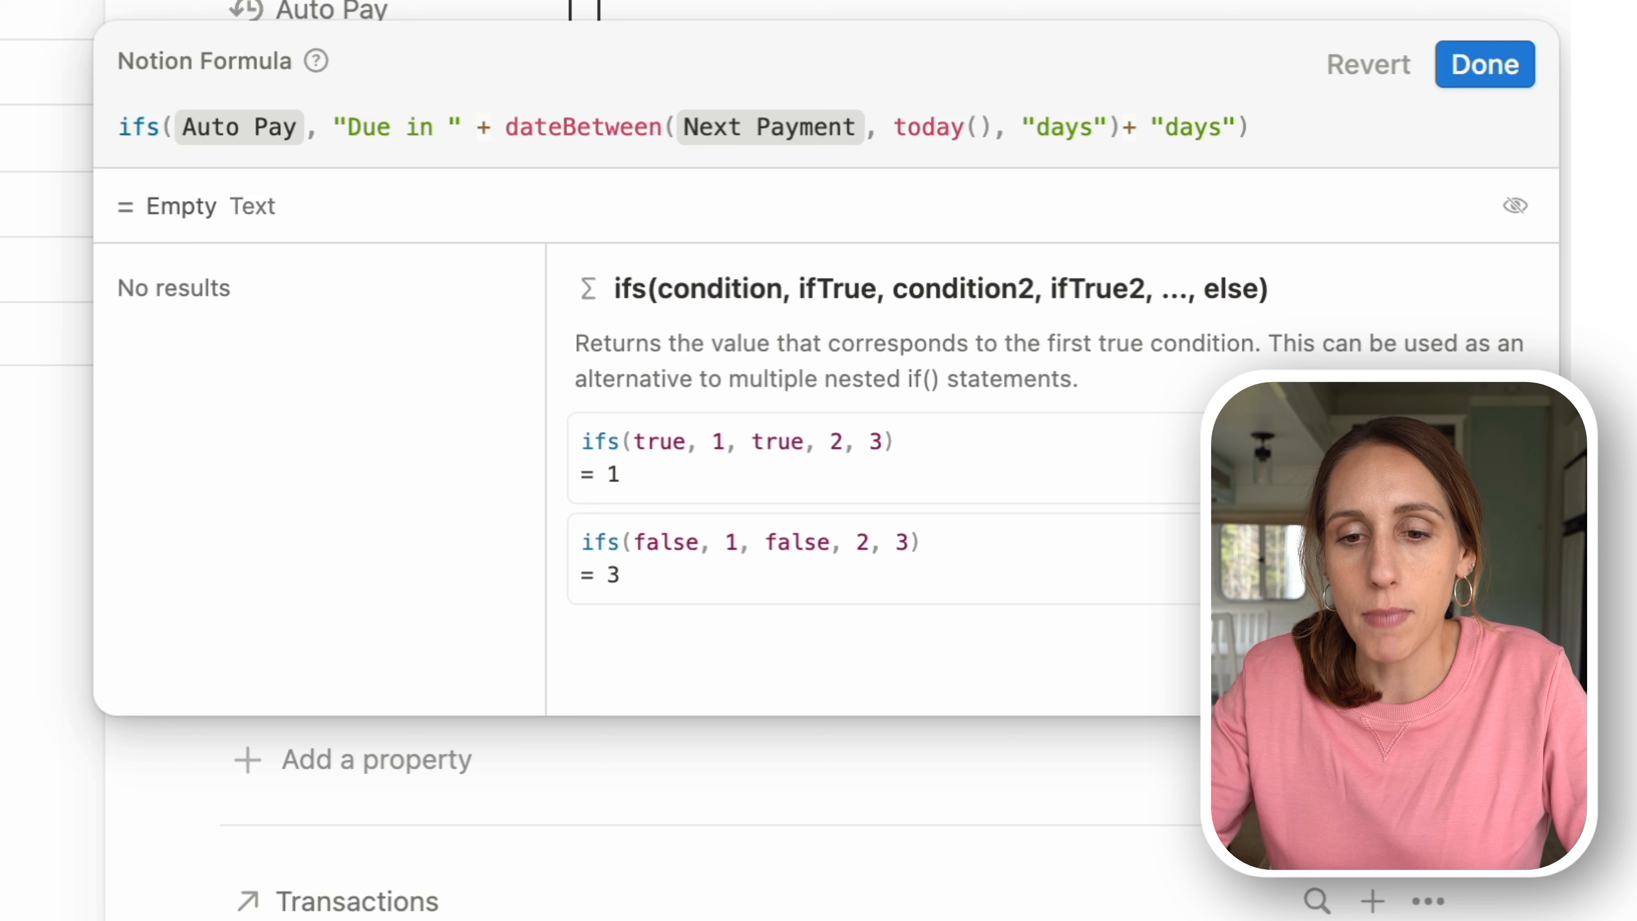
click(1495, 65)
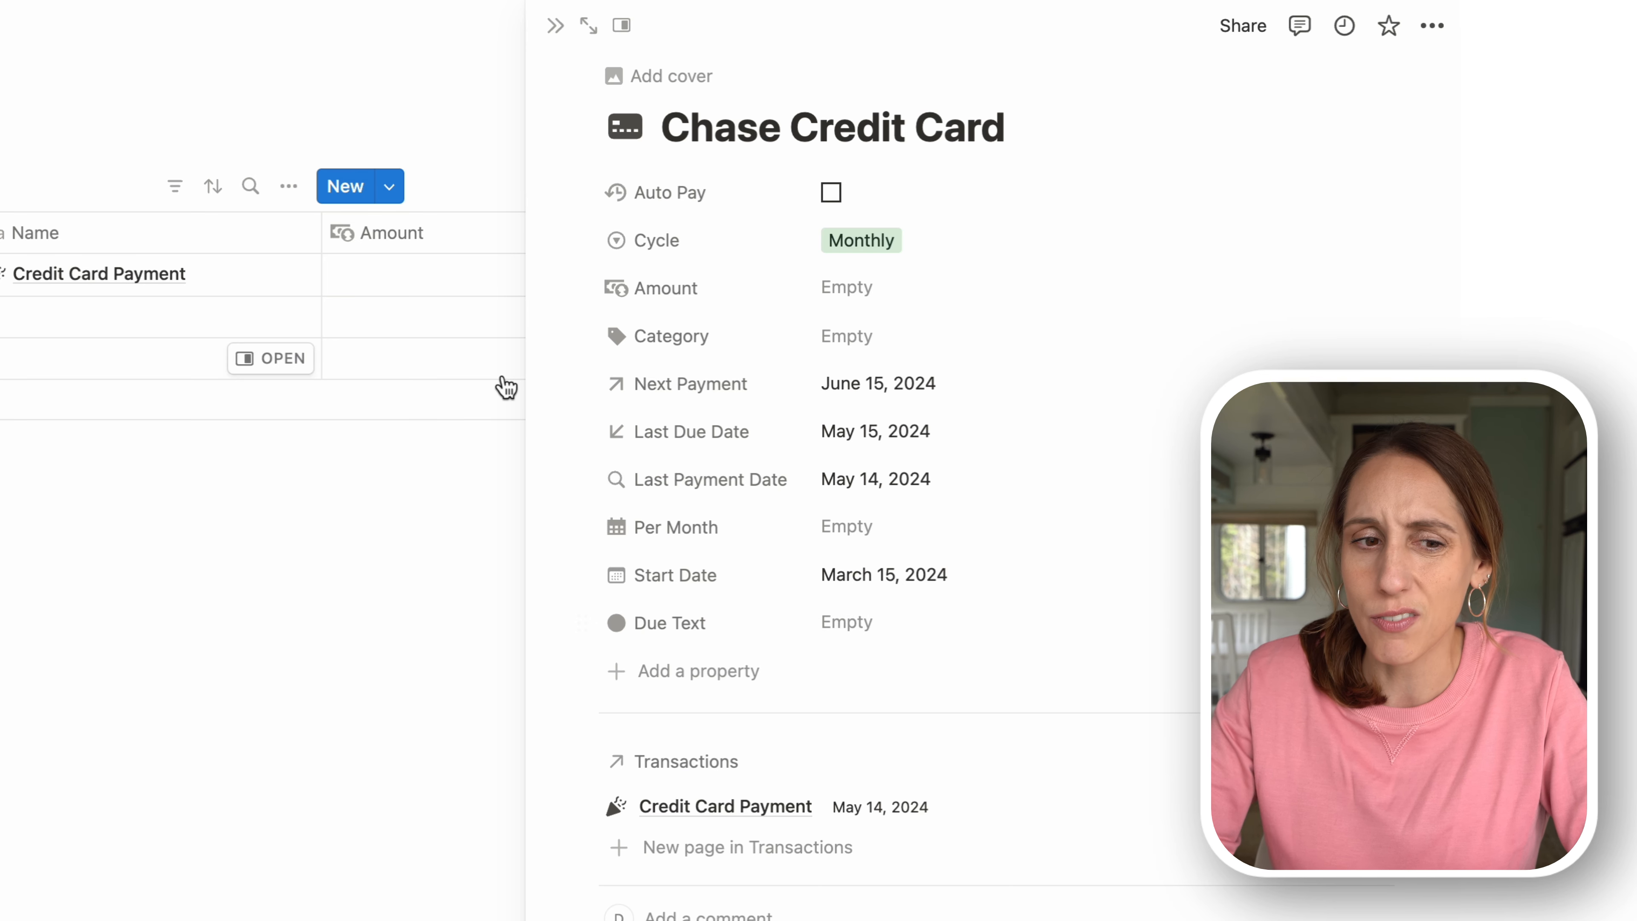
- Open the Netflix bill and edit its Due Text formula so the closing text reads " days" with a leading space
click(0, 39)
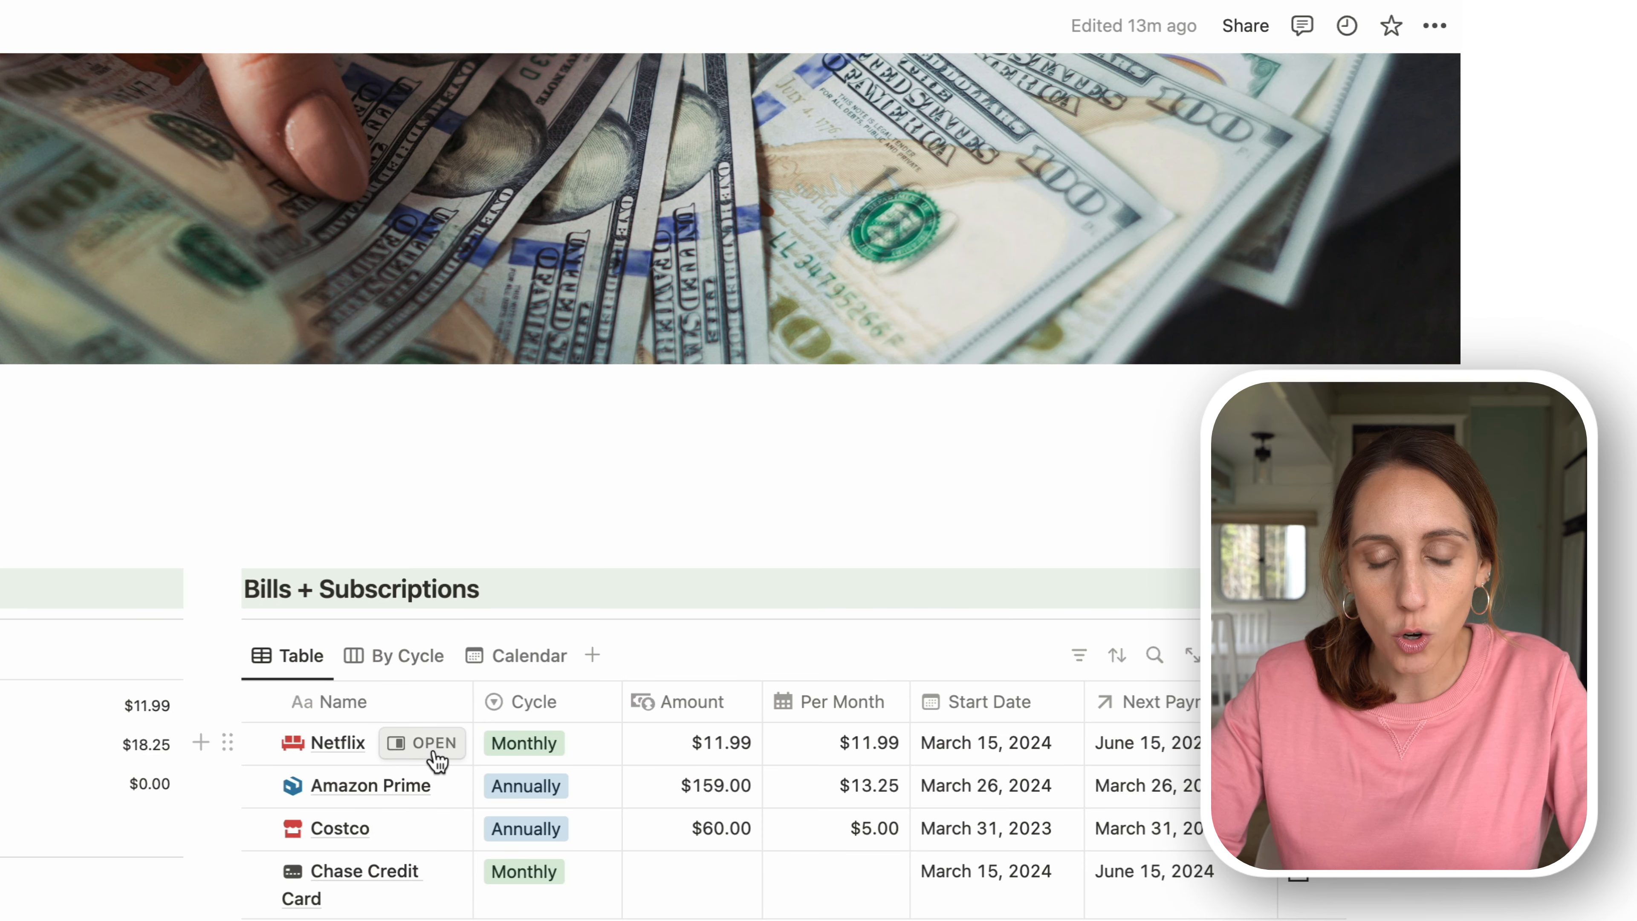
click(433, 751)
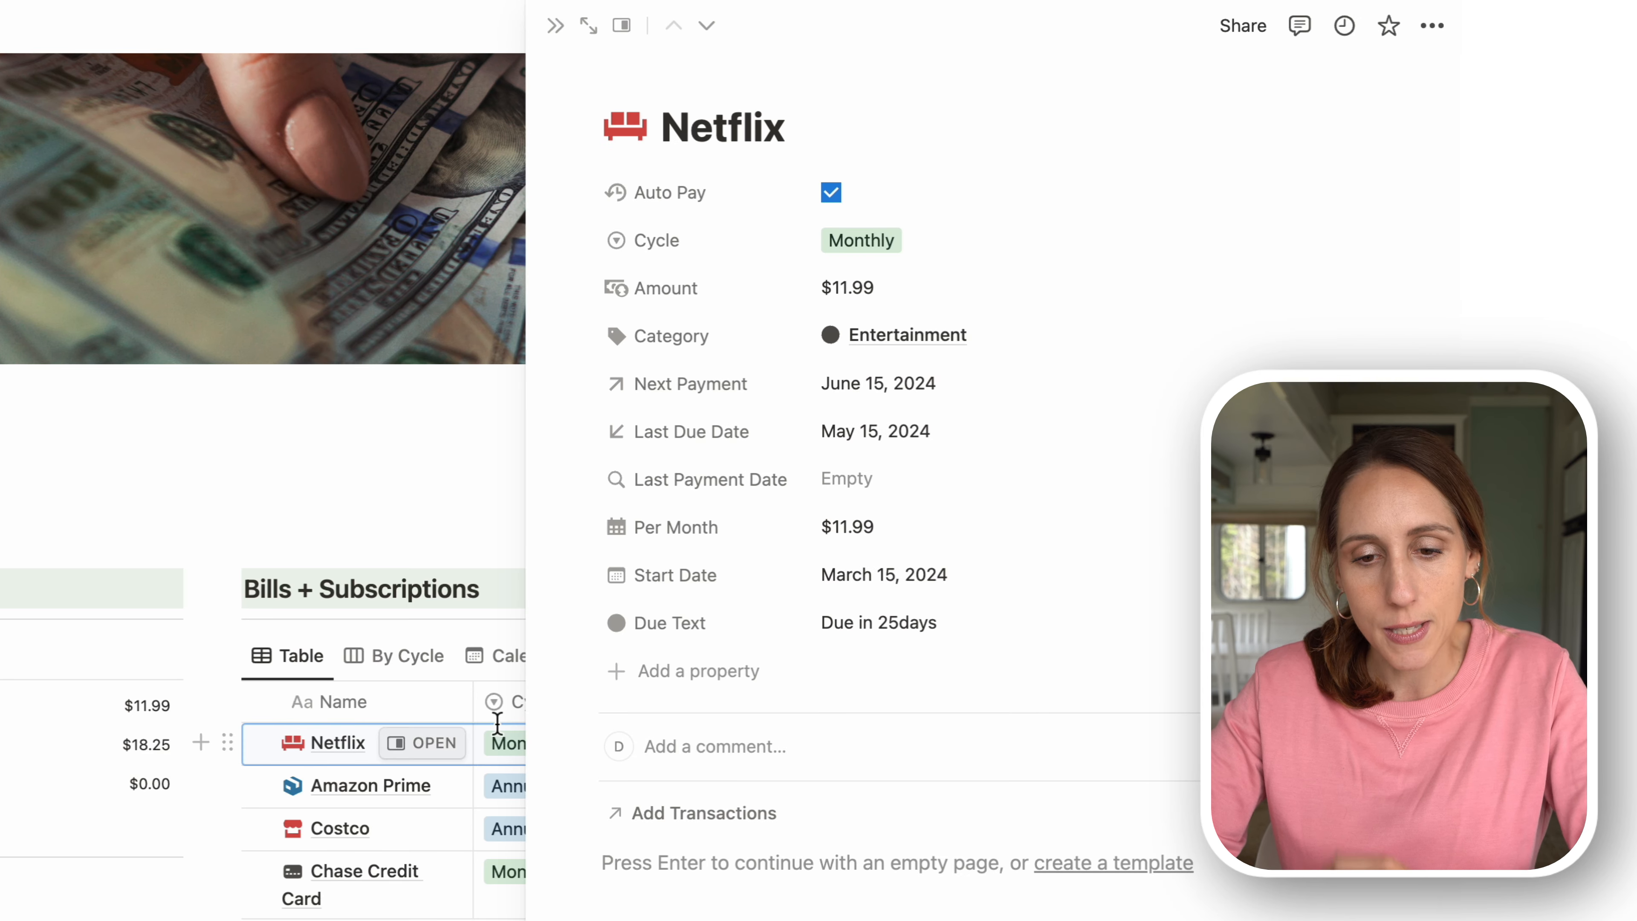
click(910, 630)
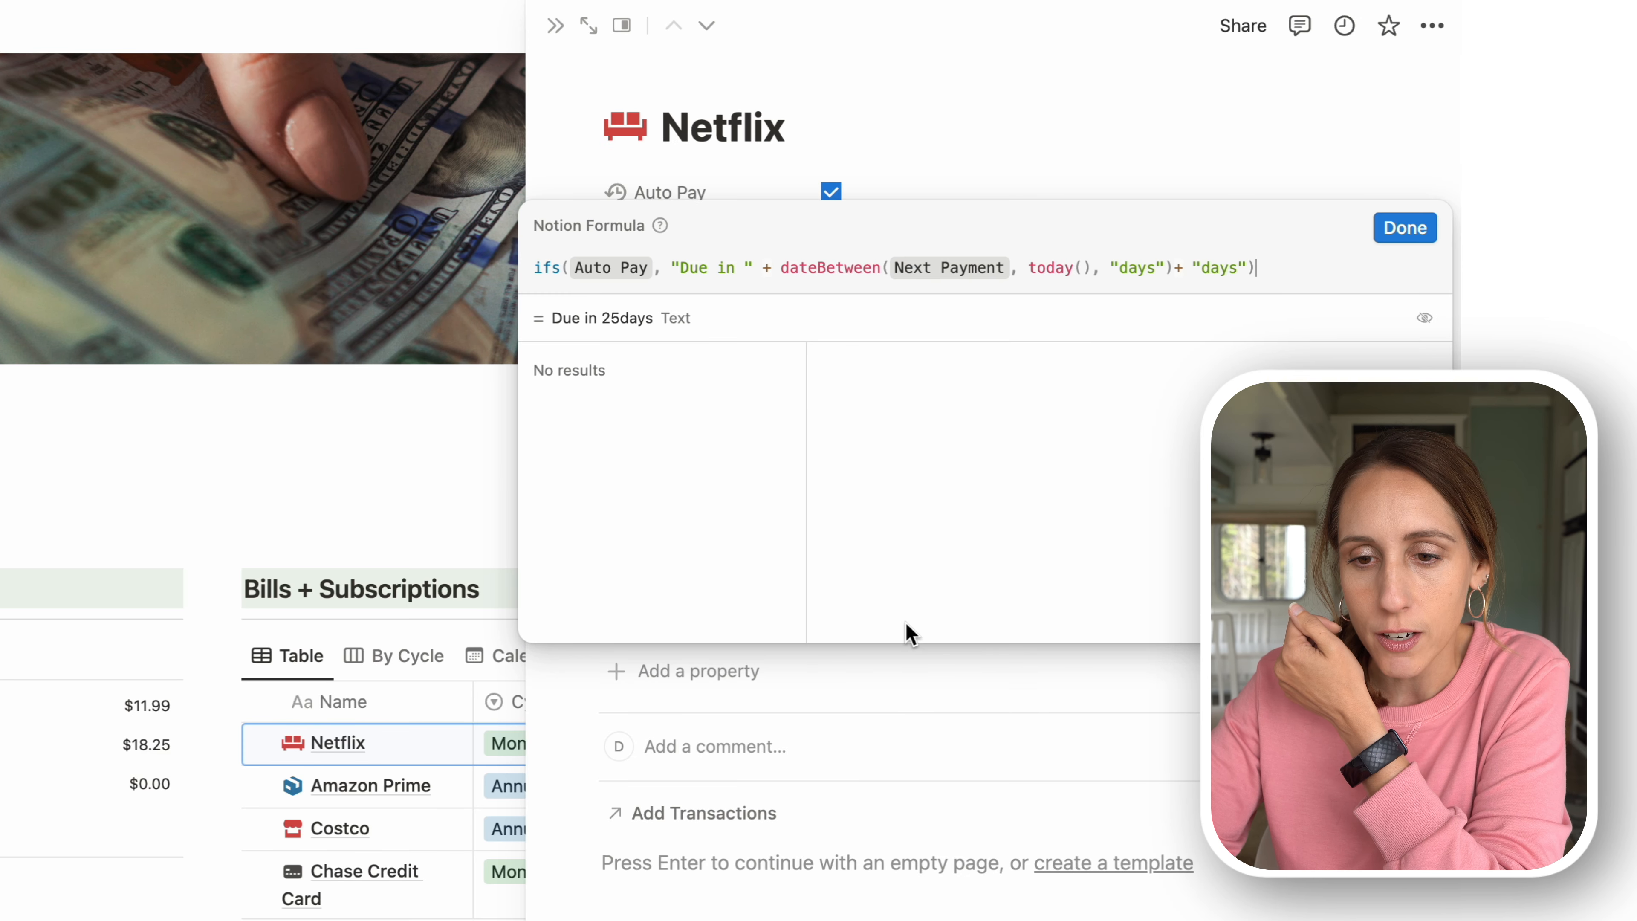
click(1199, 268)
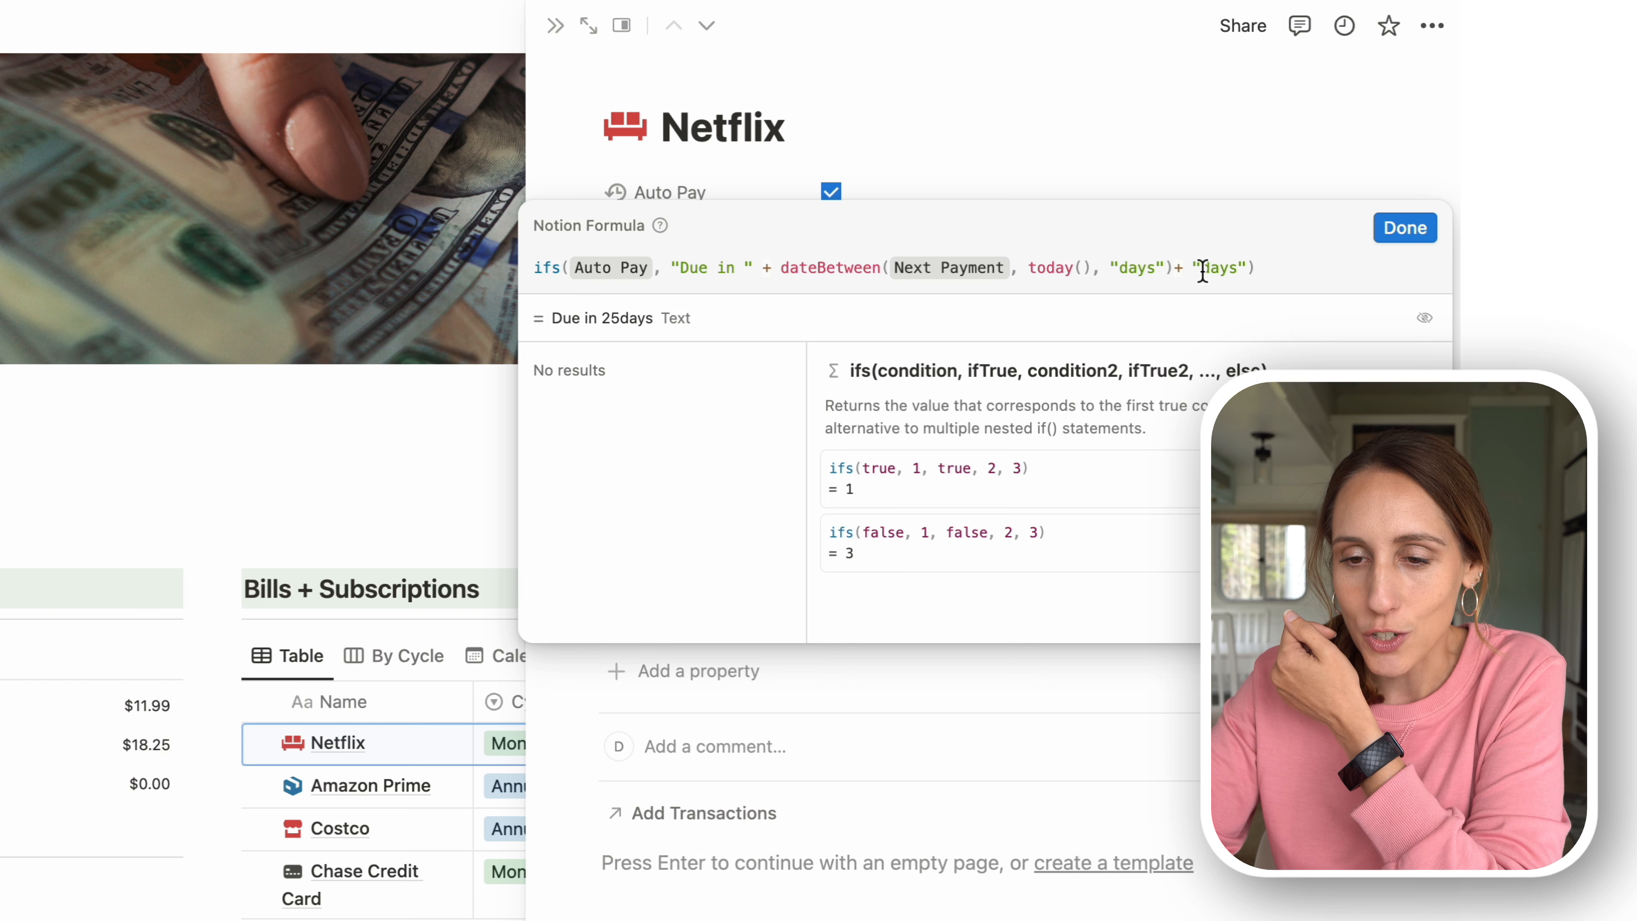
click(1423, 228)
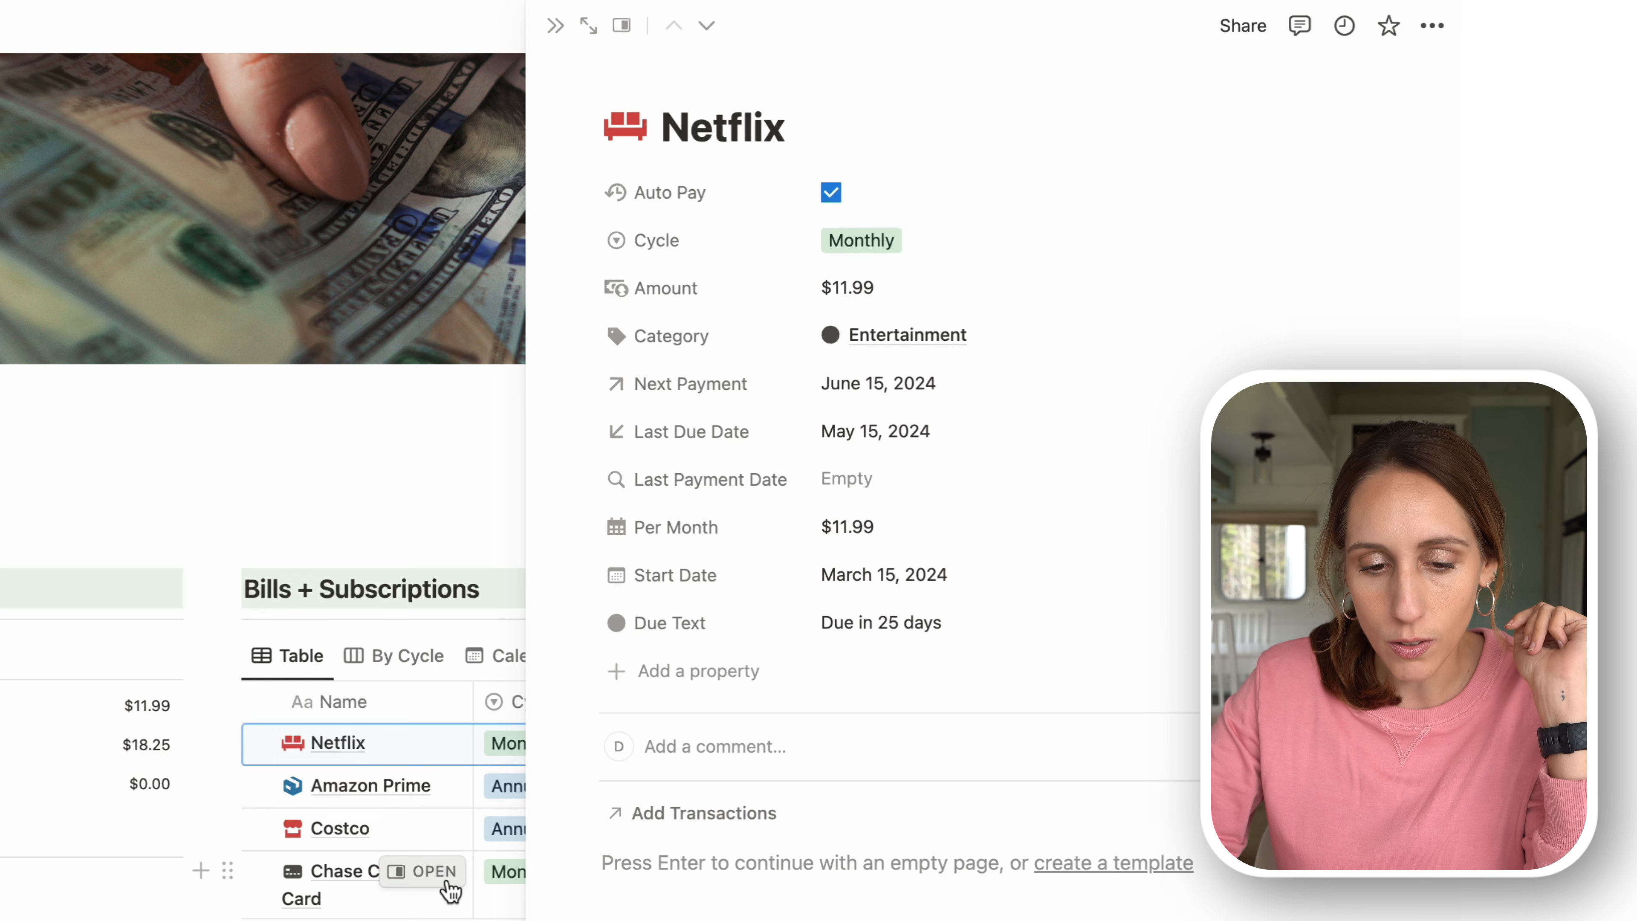
- Open the Due Text formula of the Chase Credit Card bill and add Last Payment Date.empty() as the second ifs condition
click(444, 877)
click(903, 624)
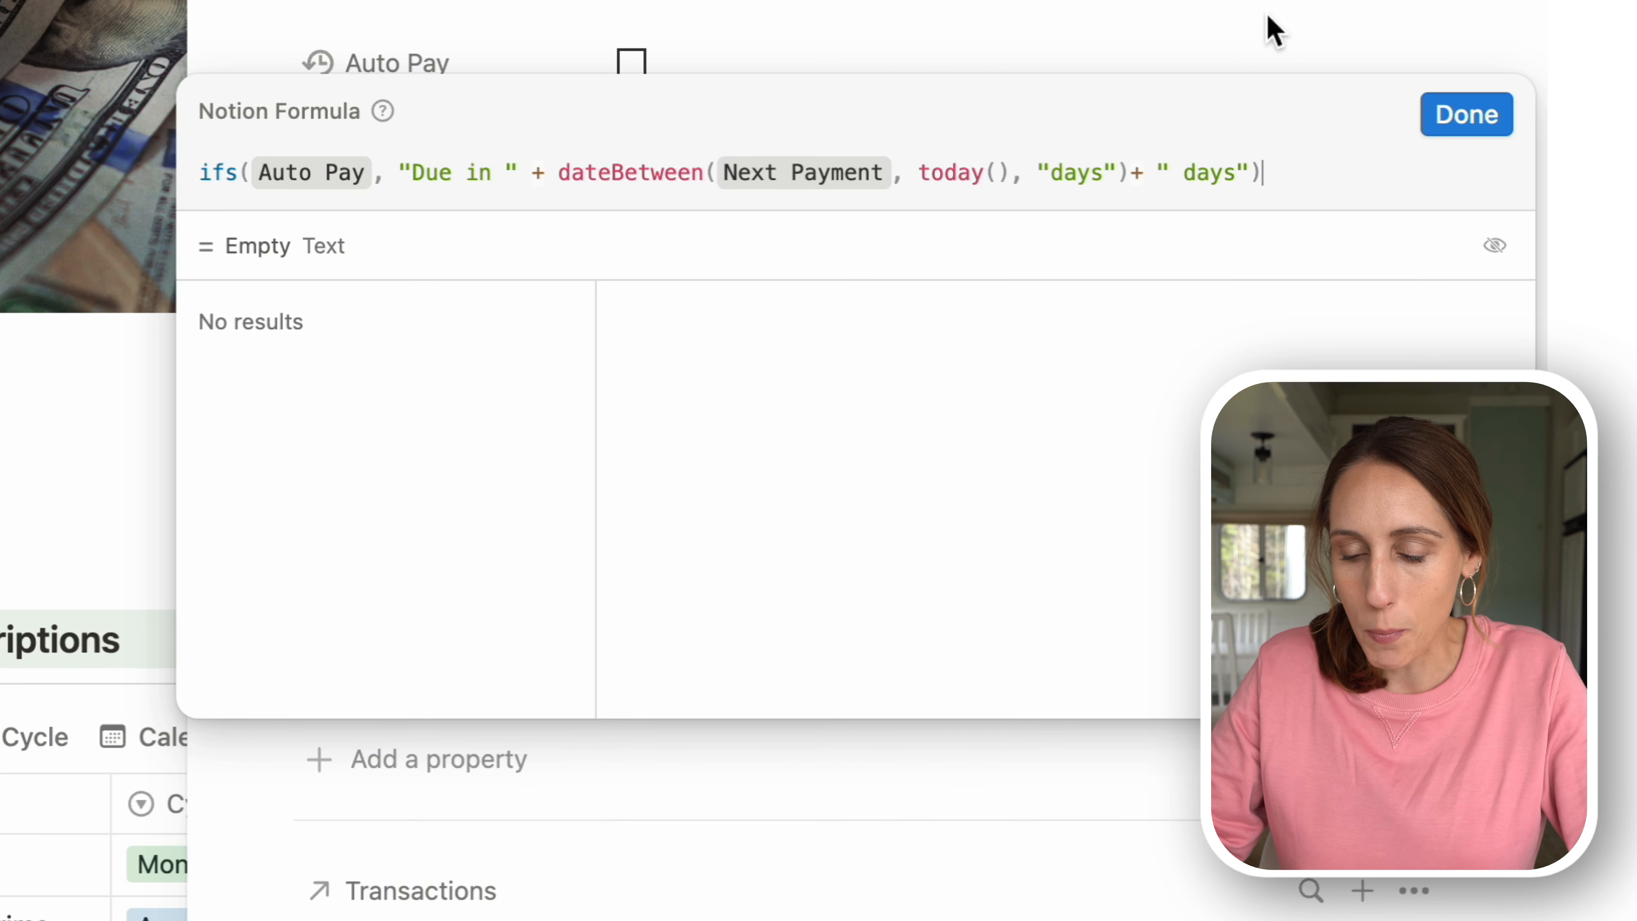
key(Left)
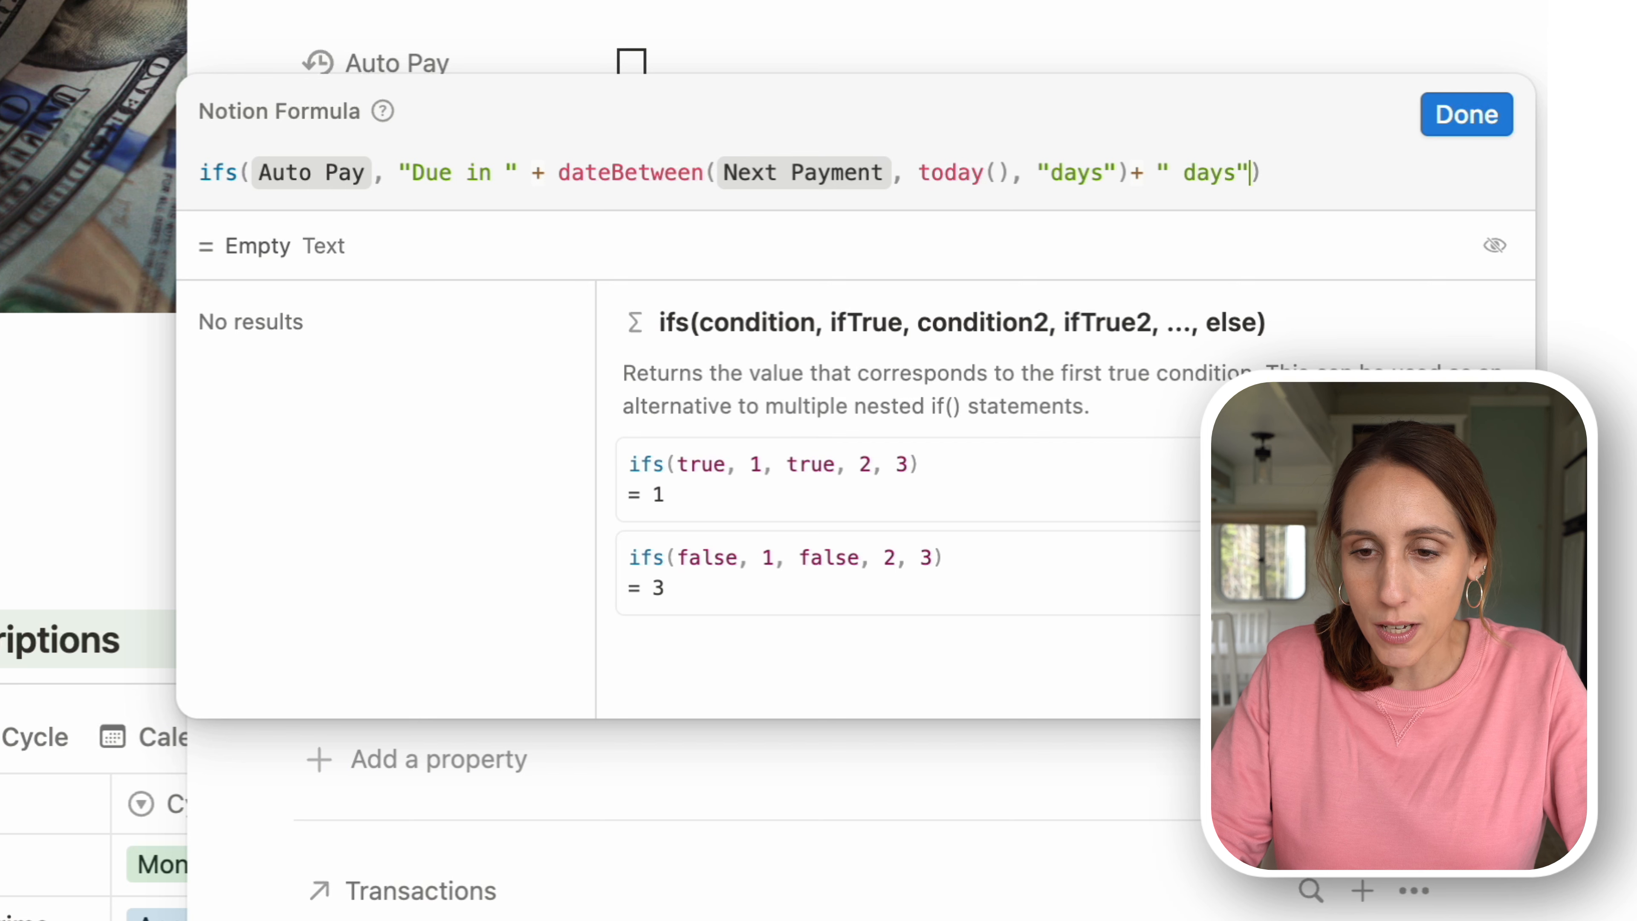
text(,)
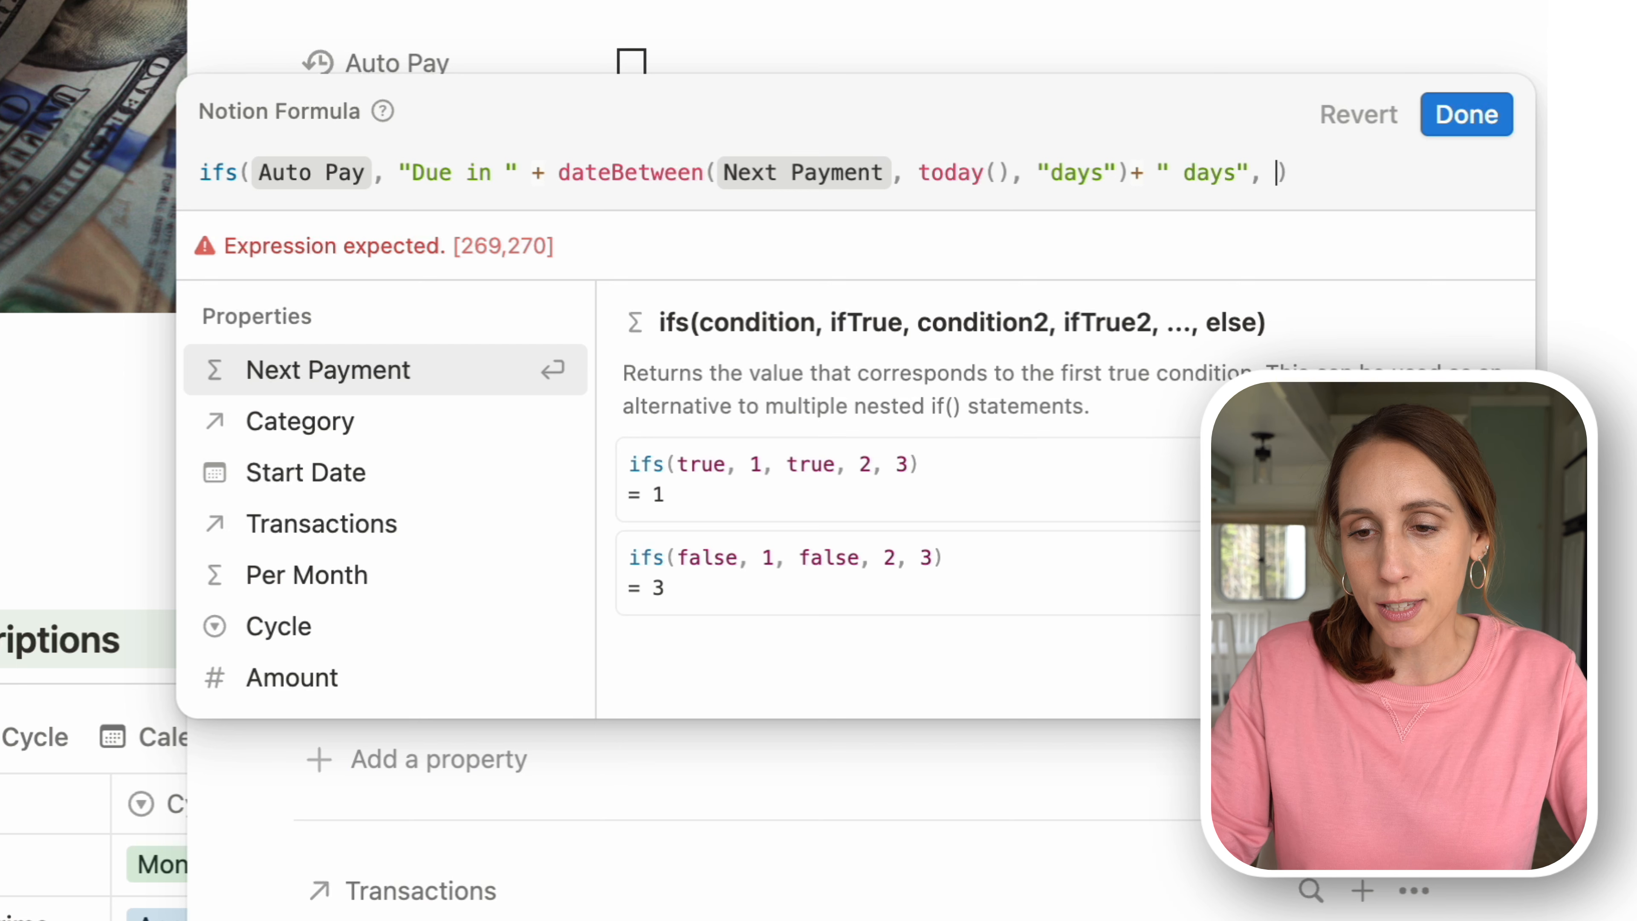
text(last)
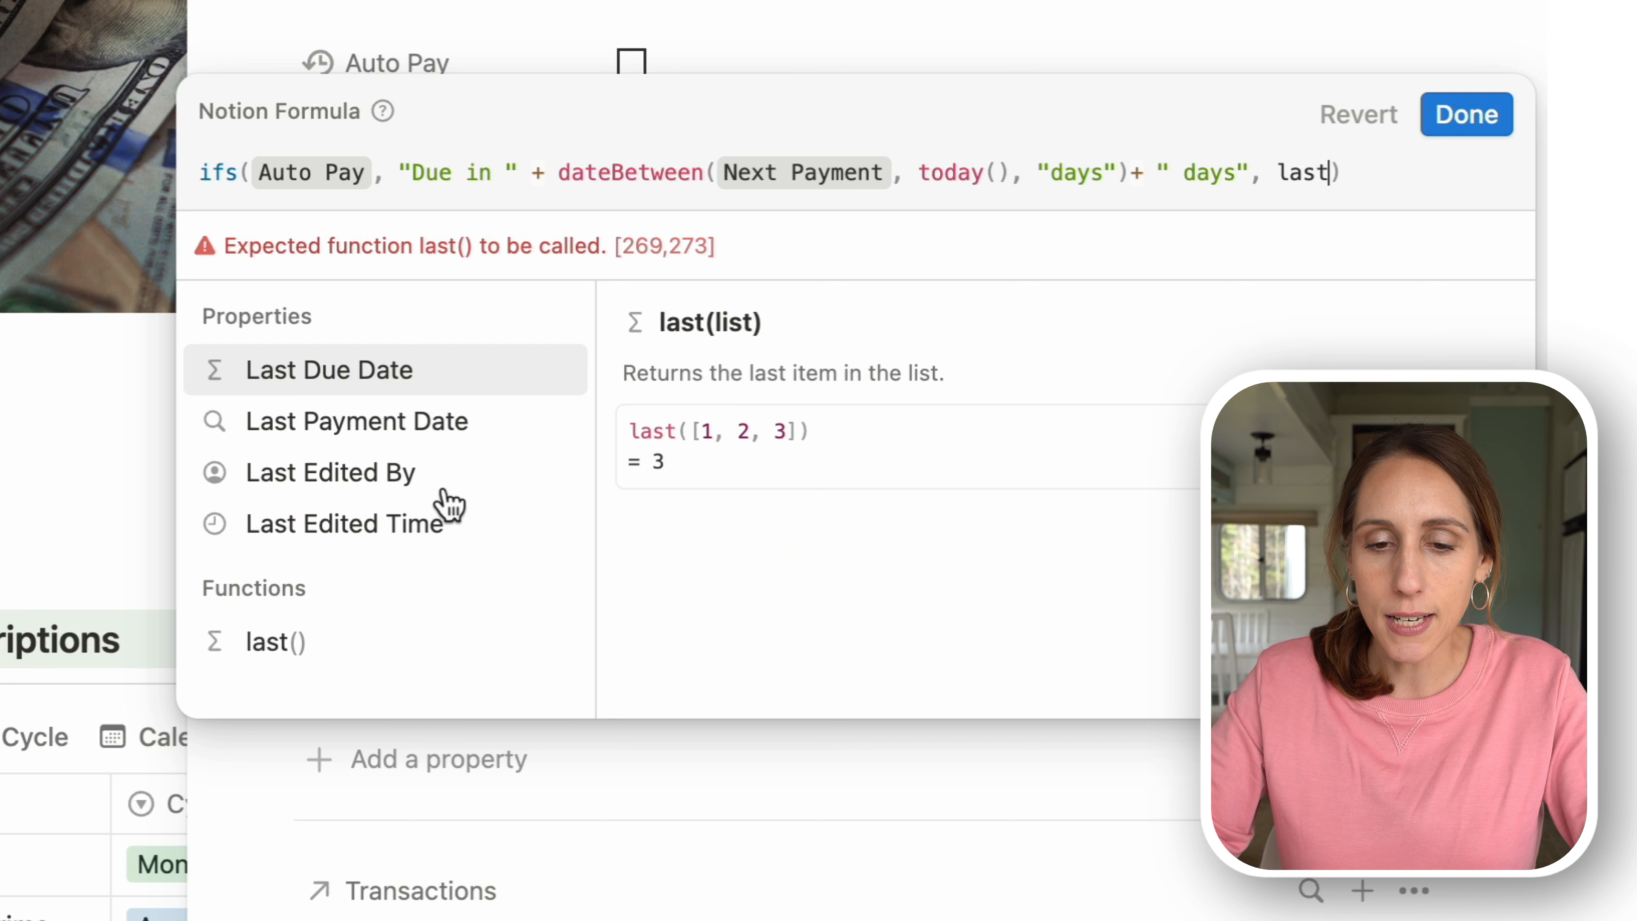
click(422, 427)
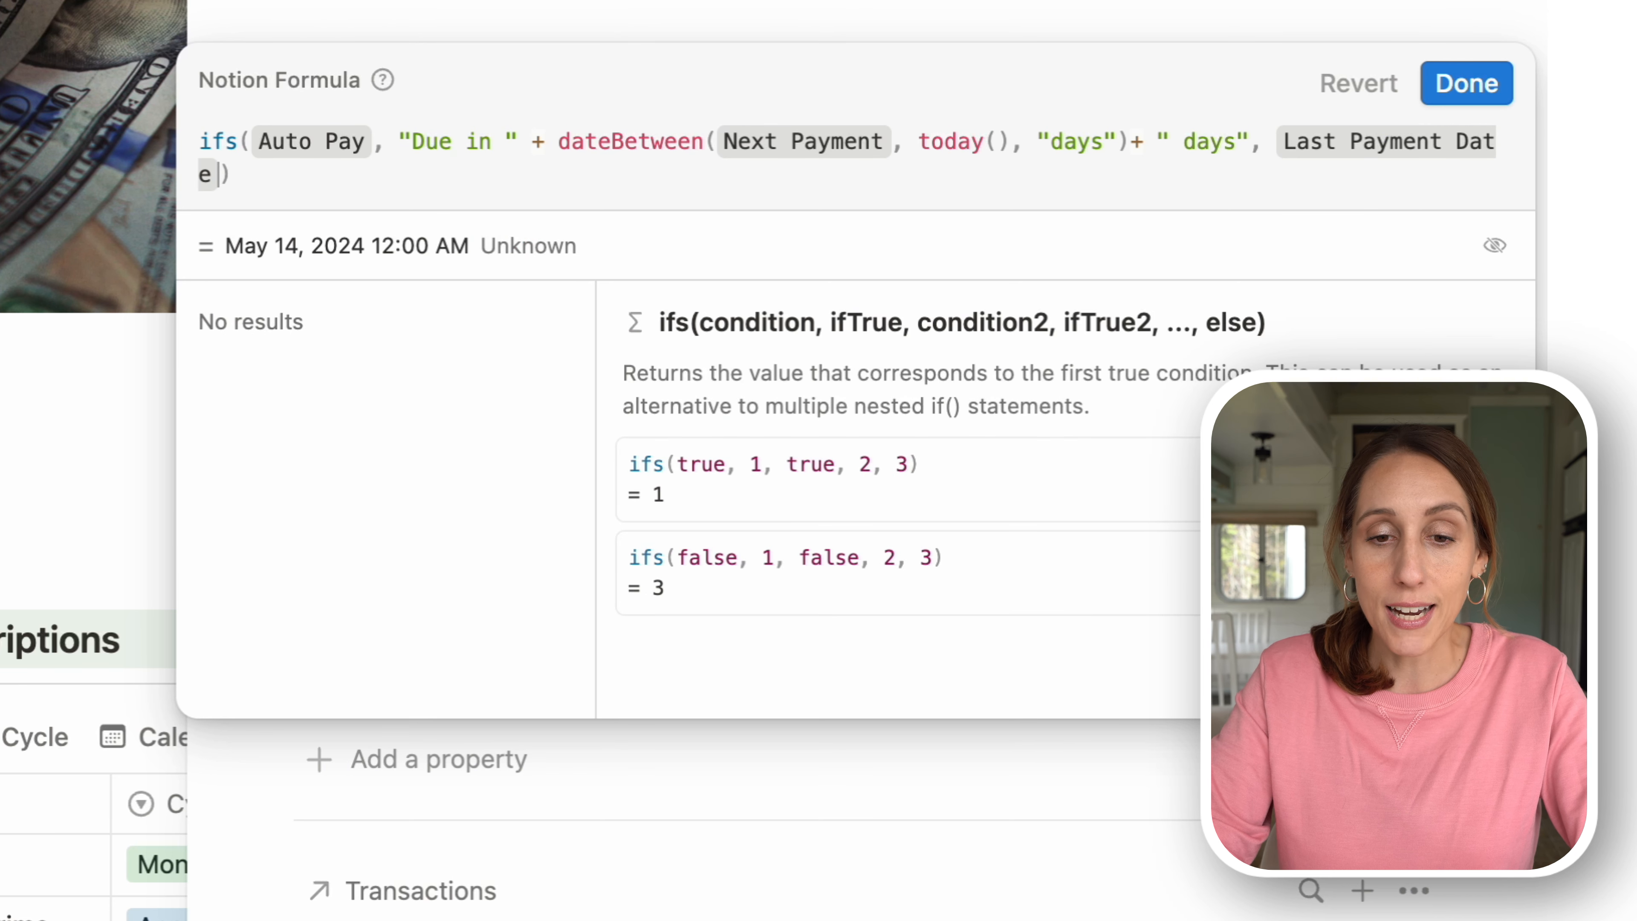
text(.em)
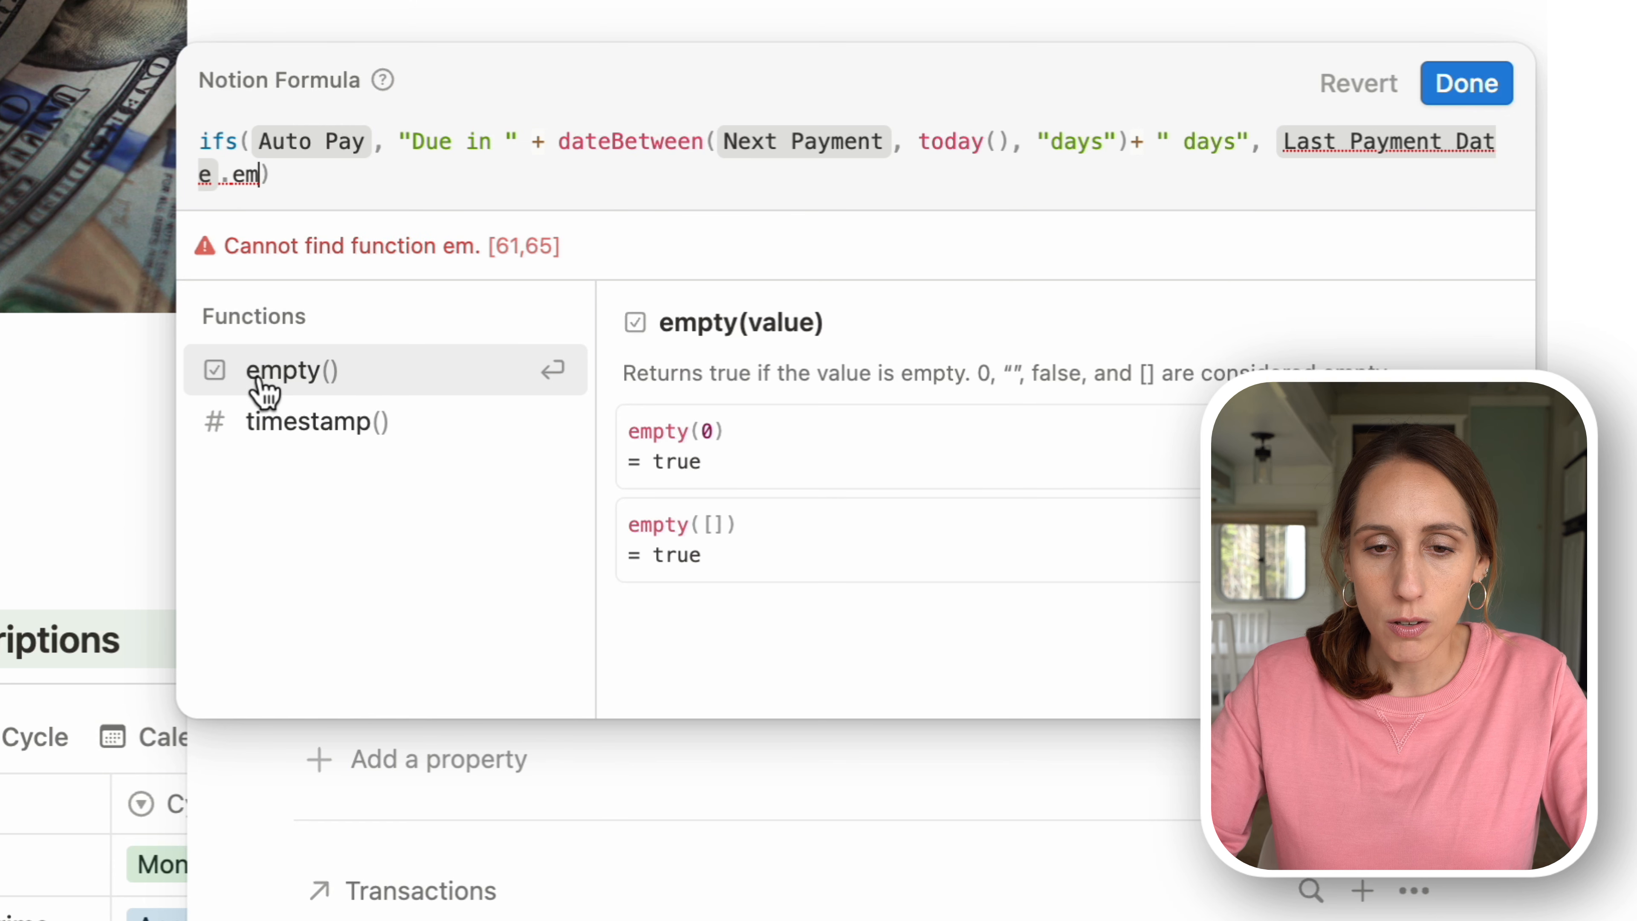
click(261, 373)
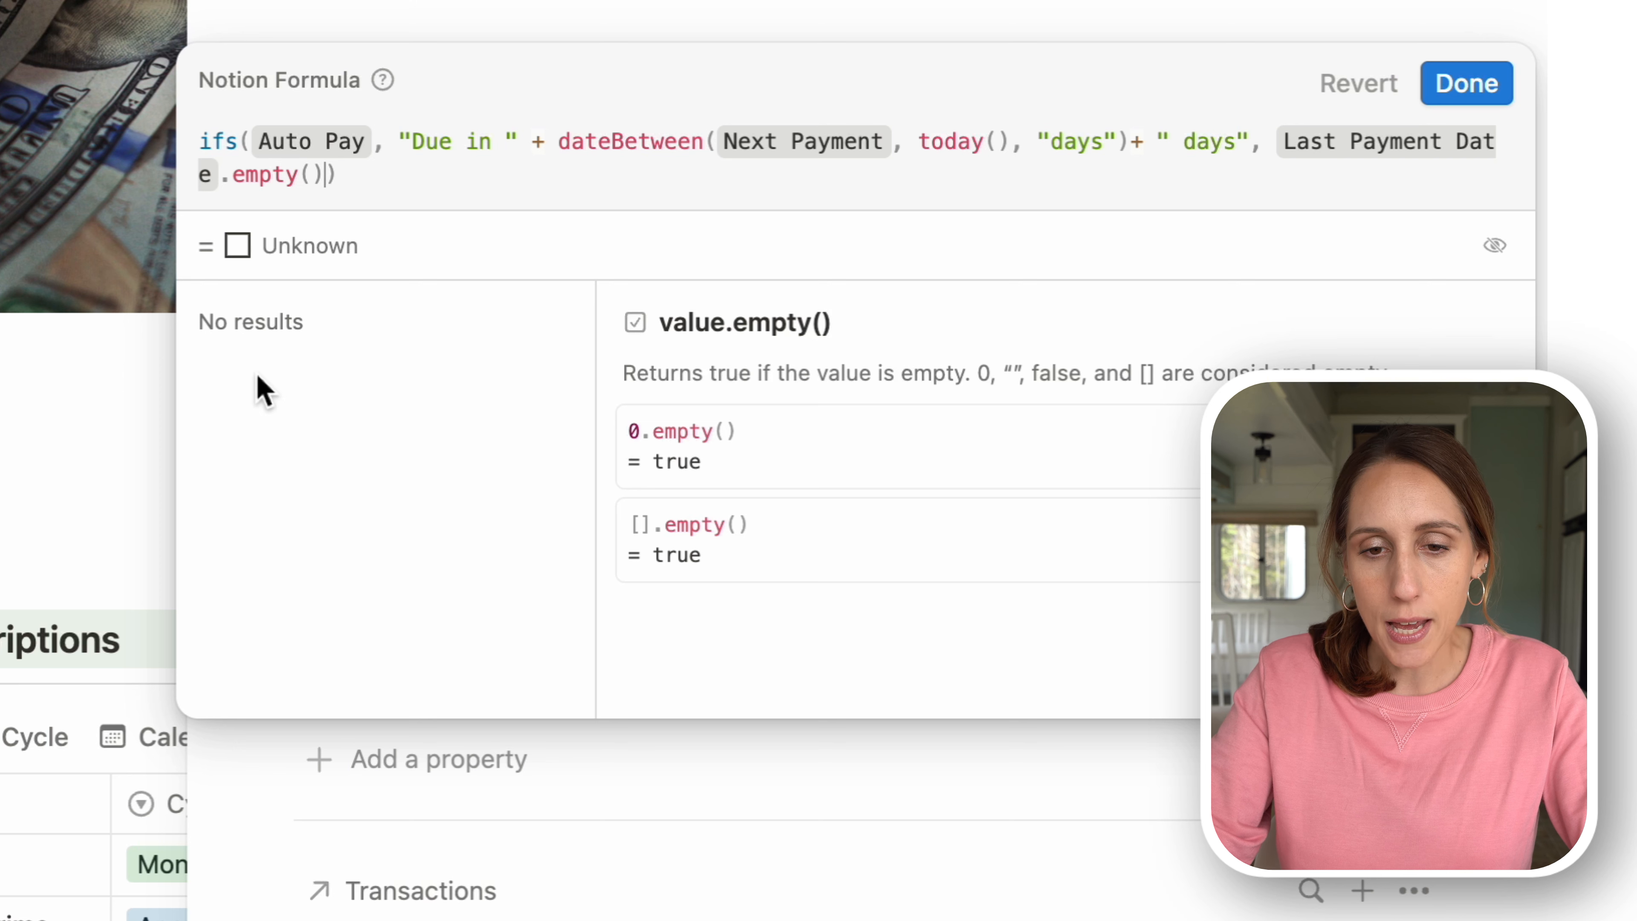
- Extend the second ifs condition in the Due Text formula with "and Auto Pay==false", followed by a comma for its result
text(and aut)
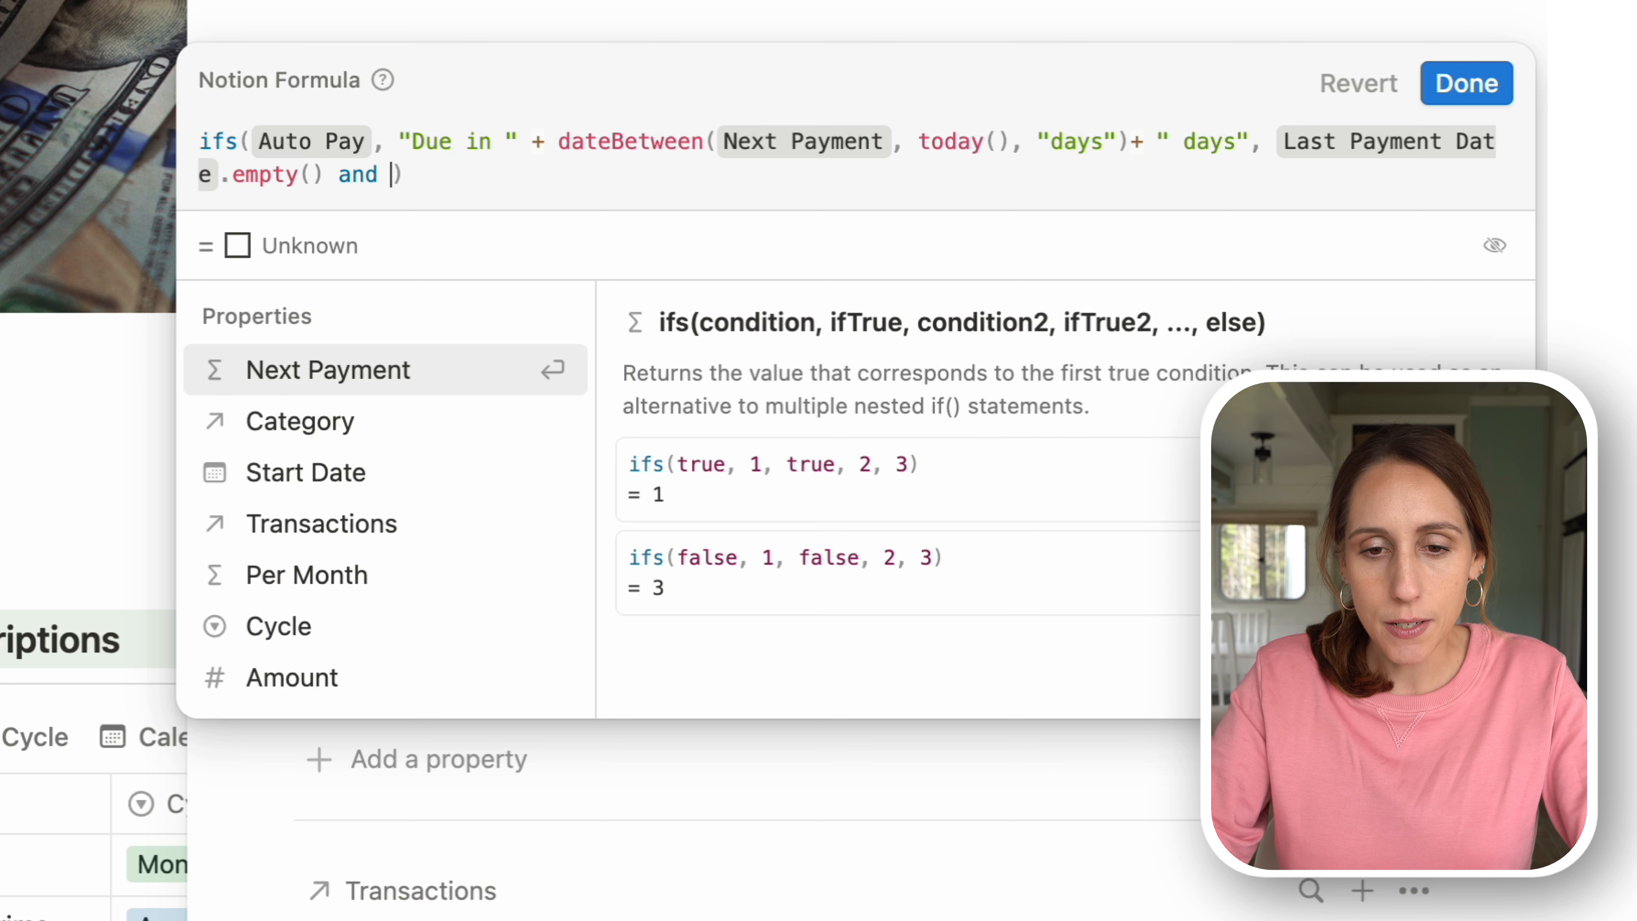
text(o)
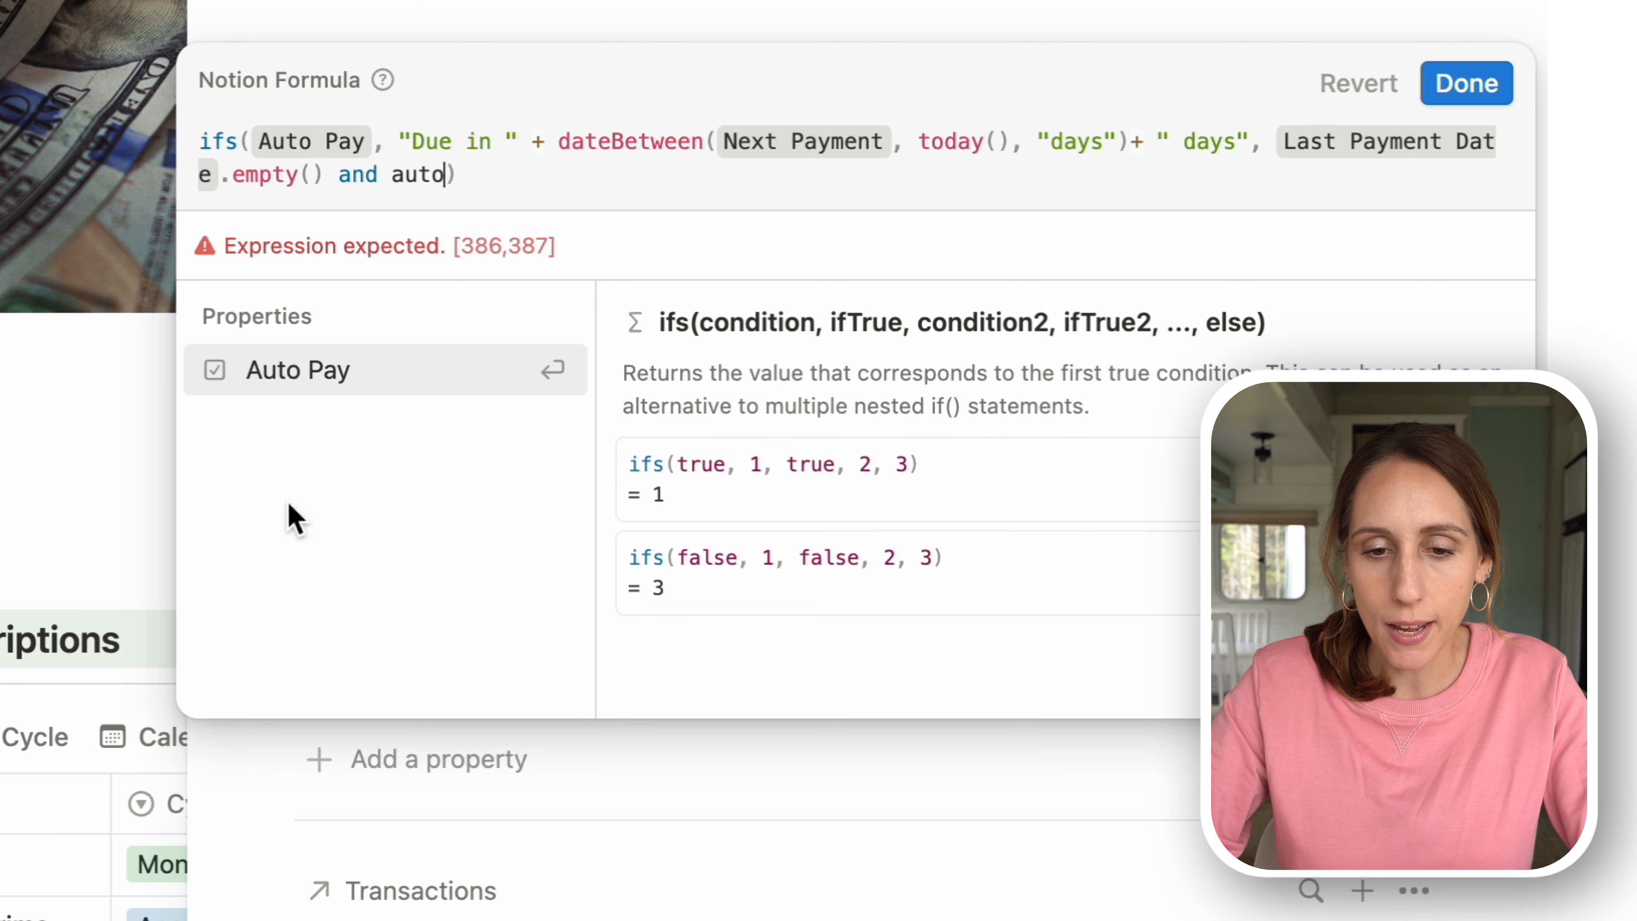
click(309, 384)
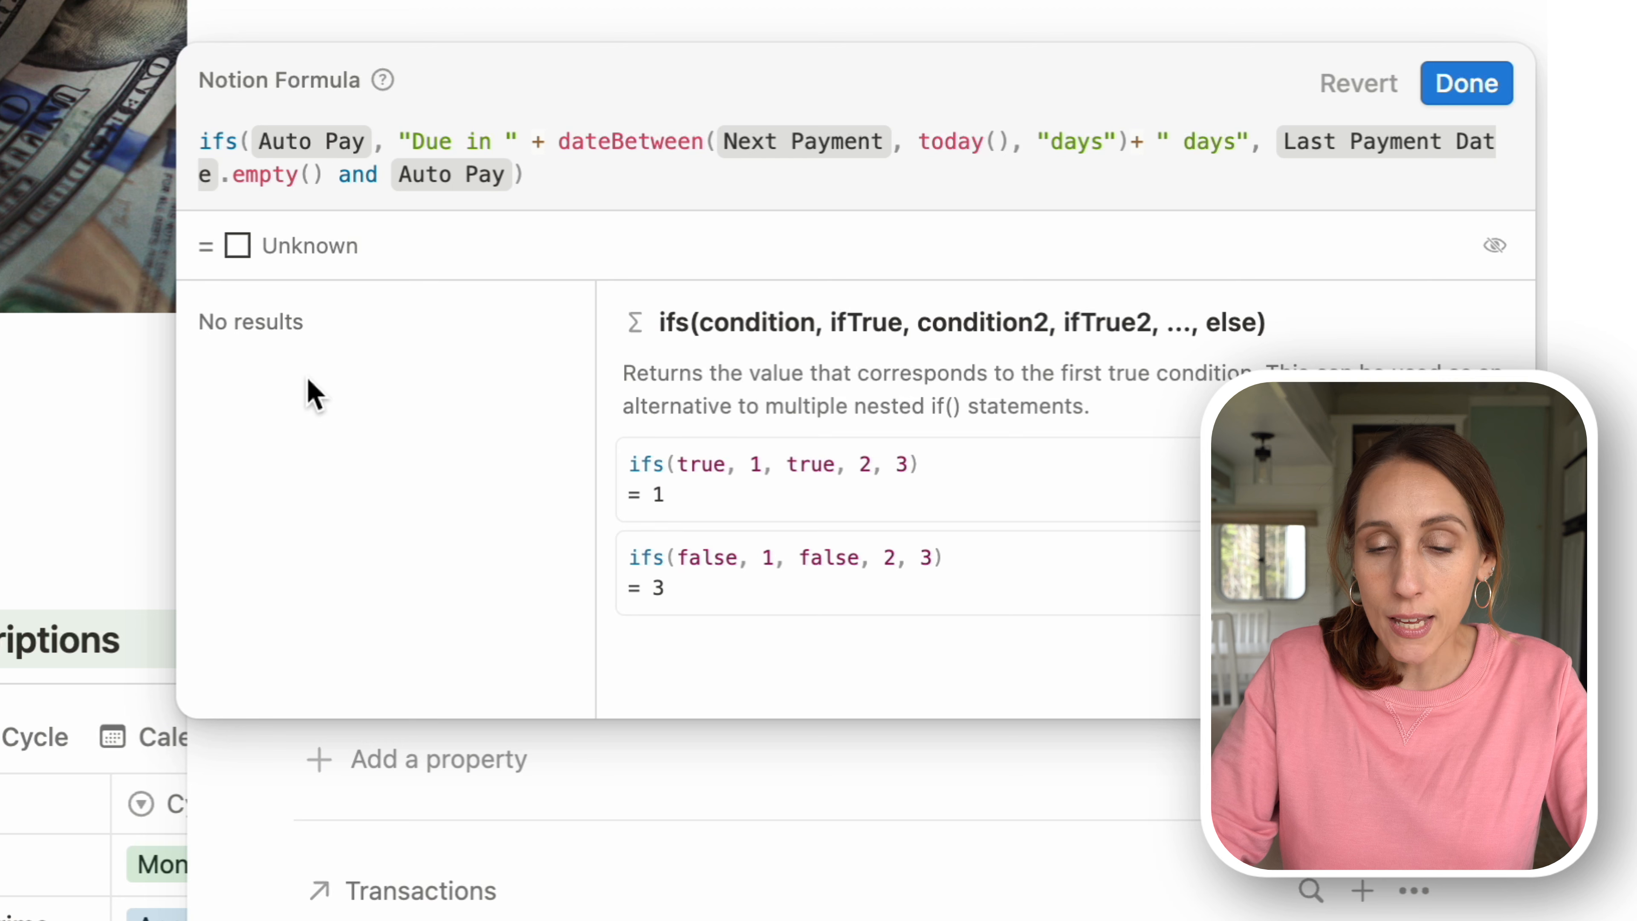
text(==false)
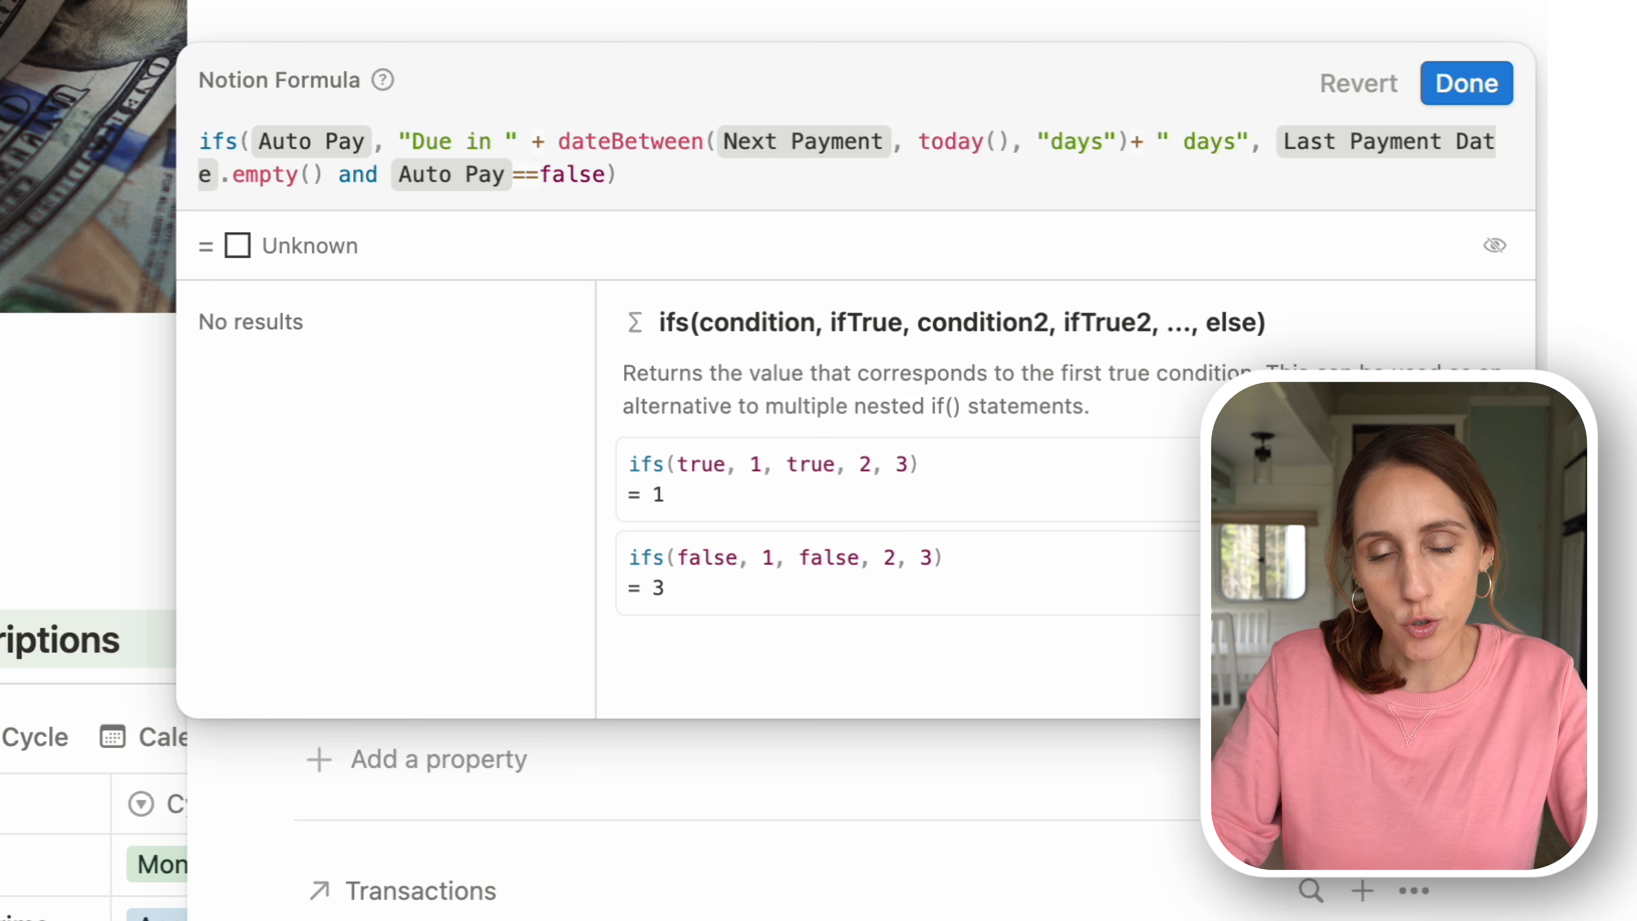
text(,)
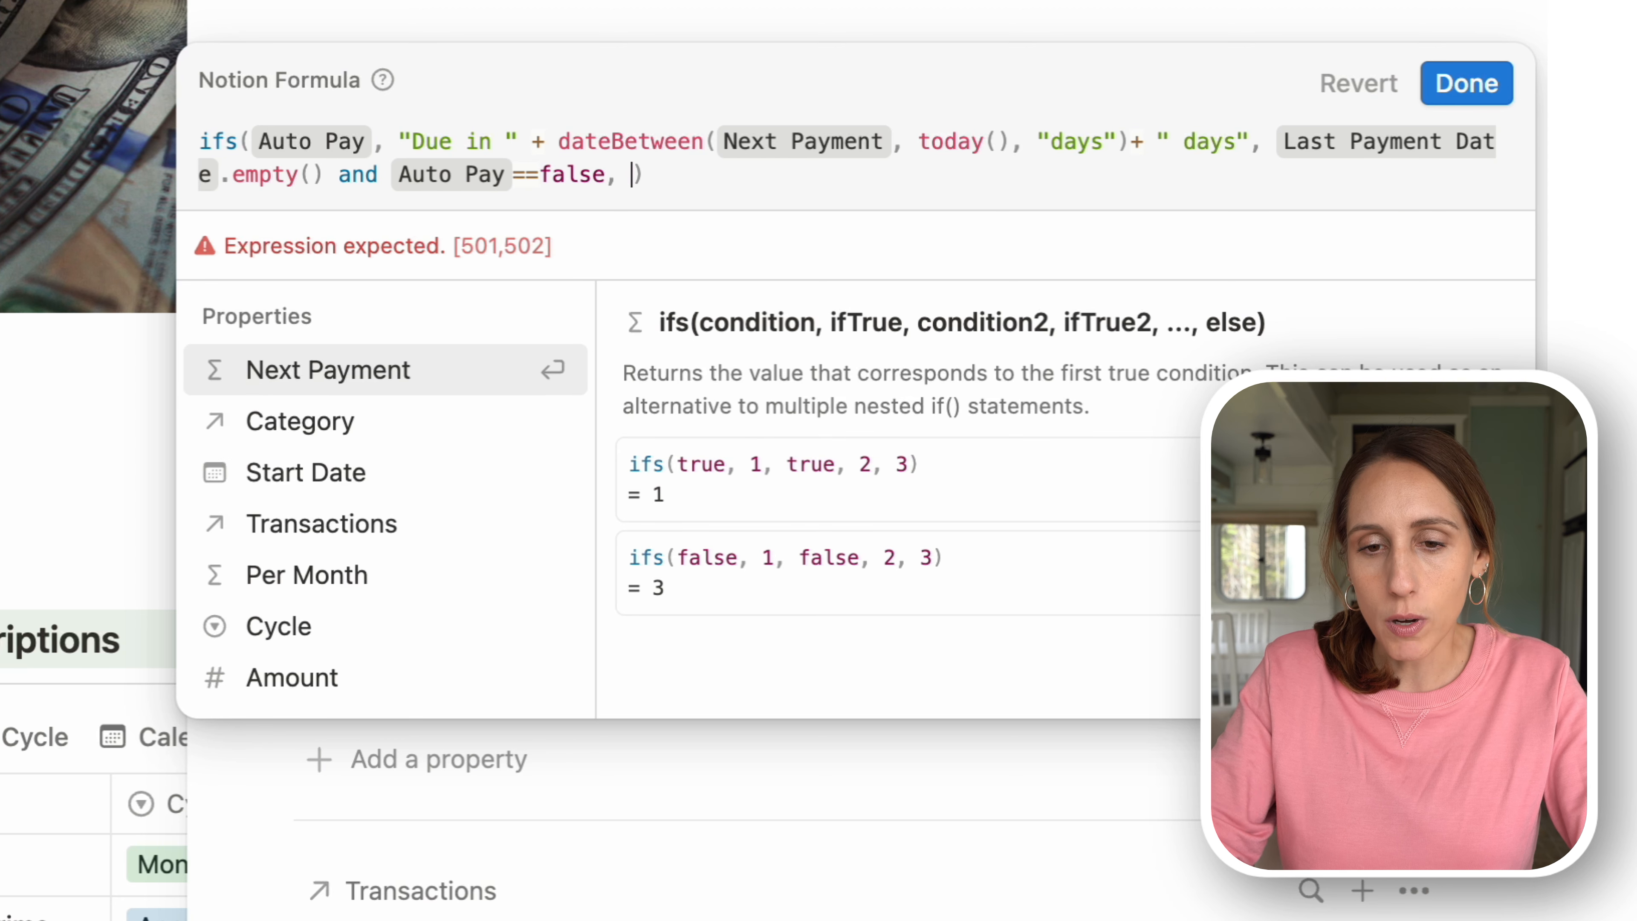
- Copy the "Due in " + dateBetween(Next Payment, today(), "days")+ " days" expression and paste it as the second condition's result
drag(405, 133, 1252, 143)
key(super+c)
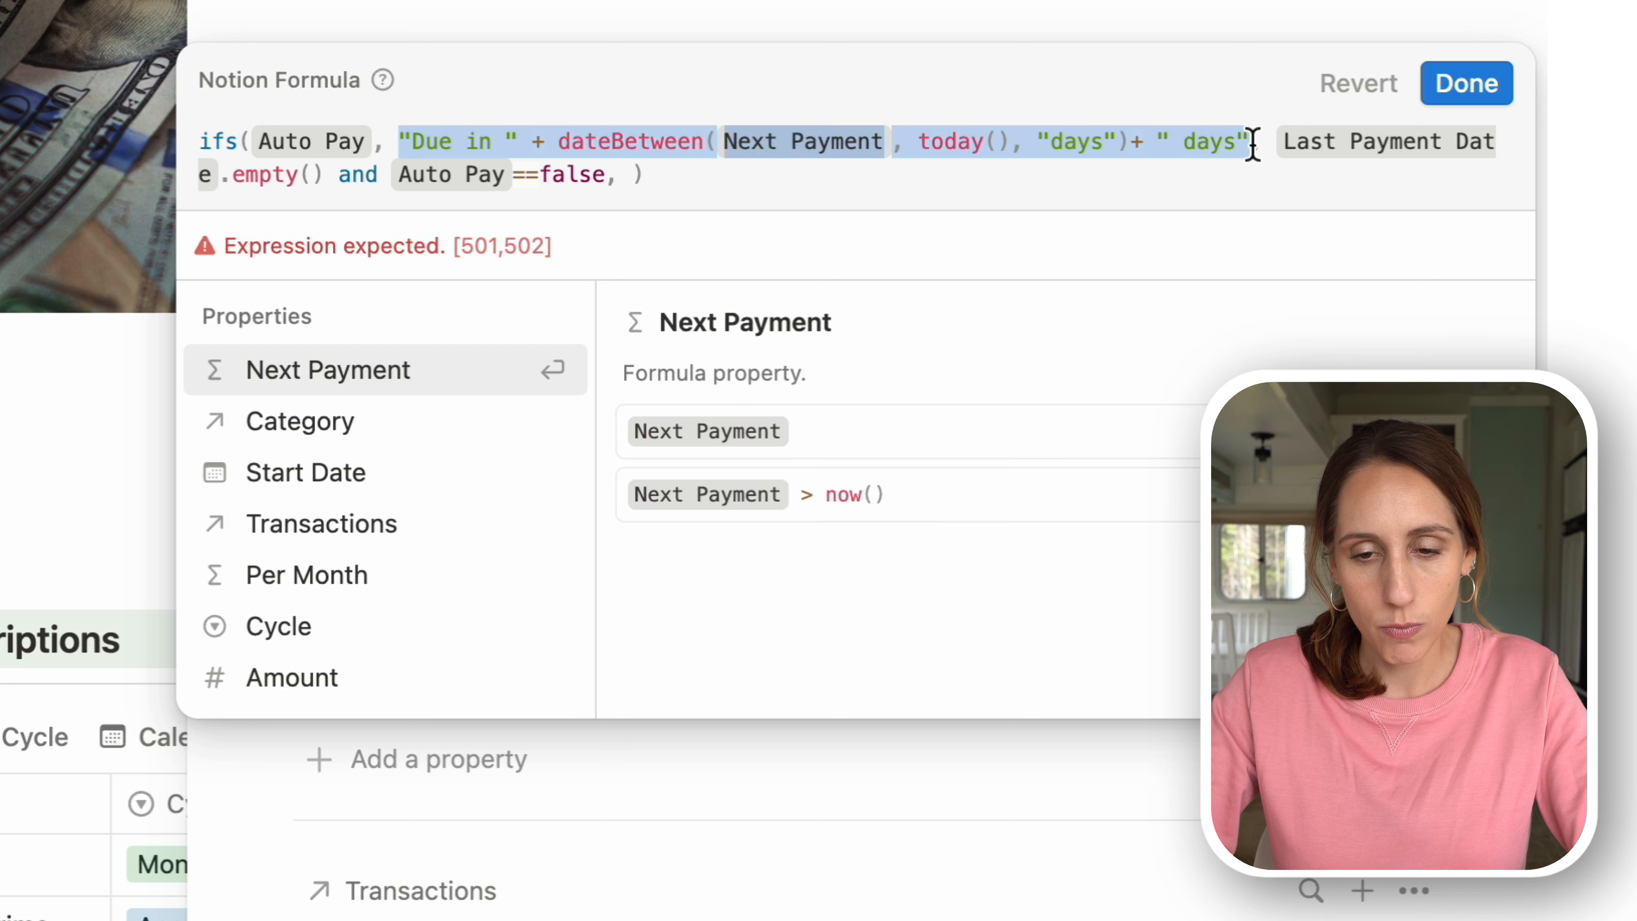
click(782, 175)
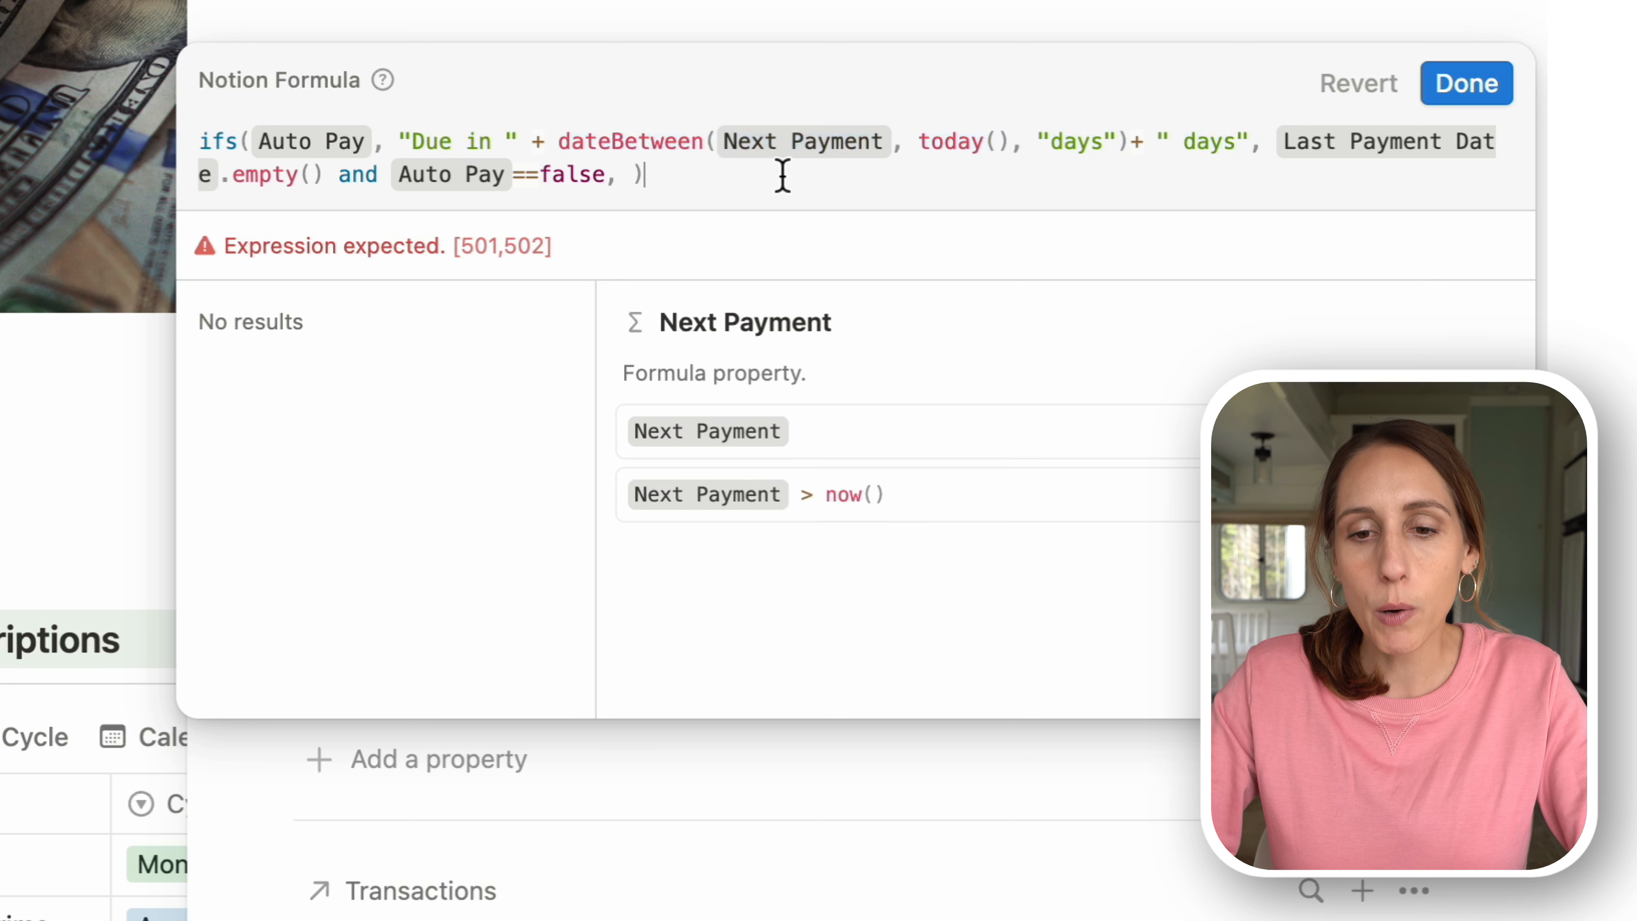
click(623, 173)
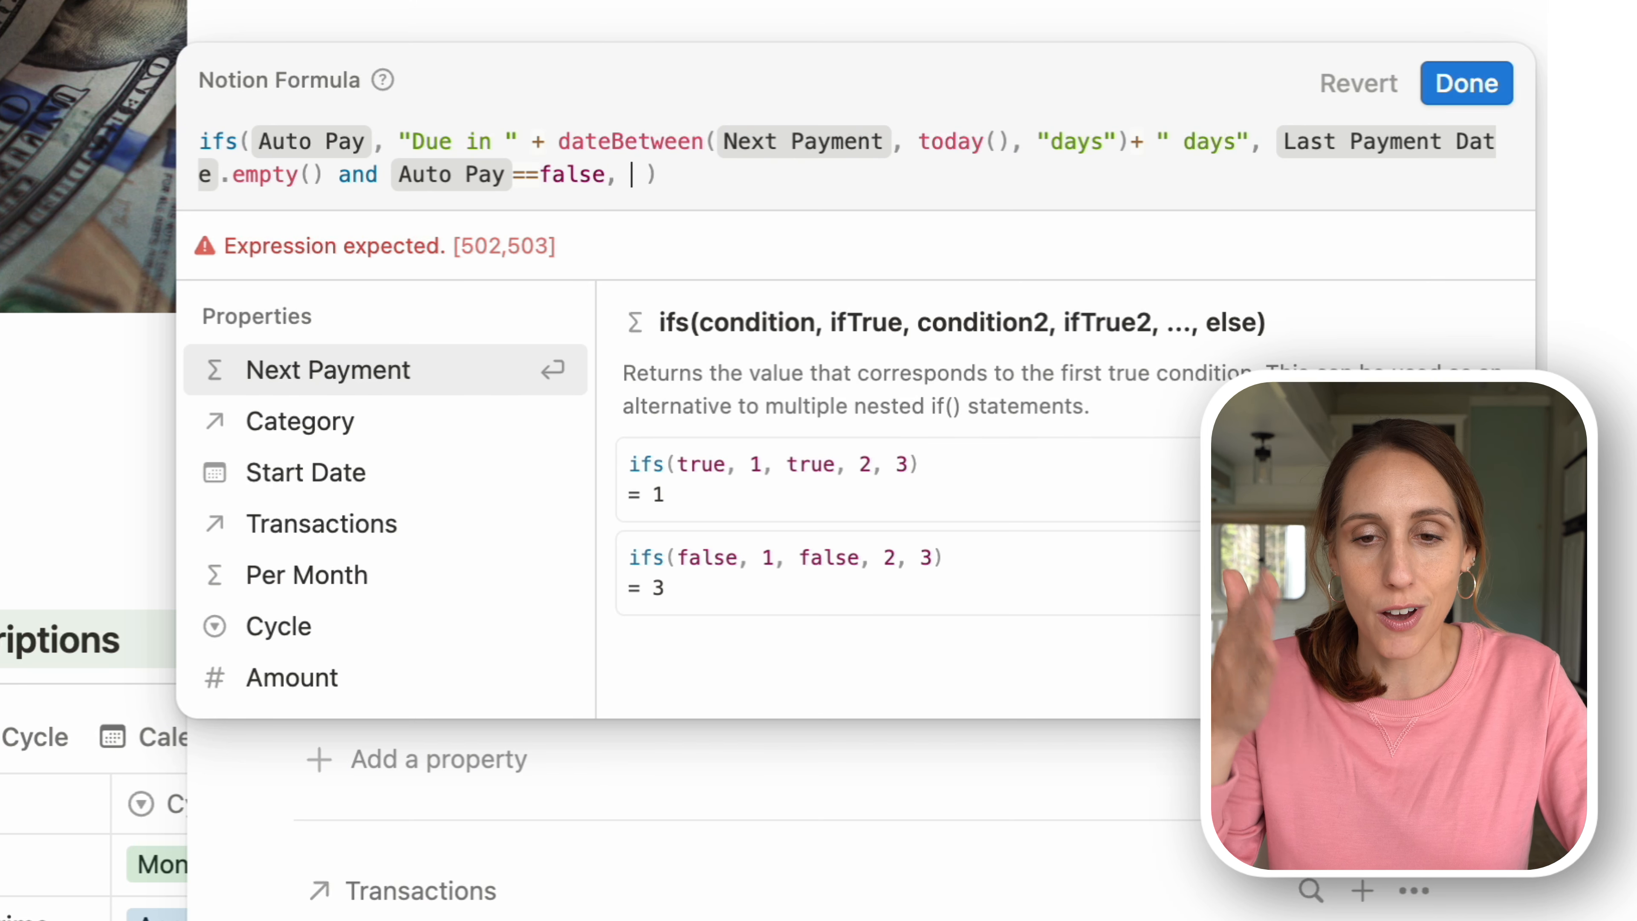
key(super+v)
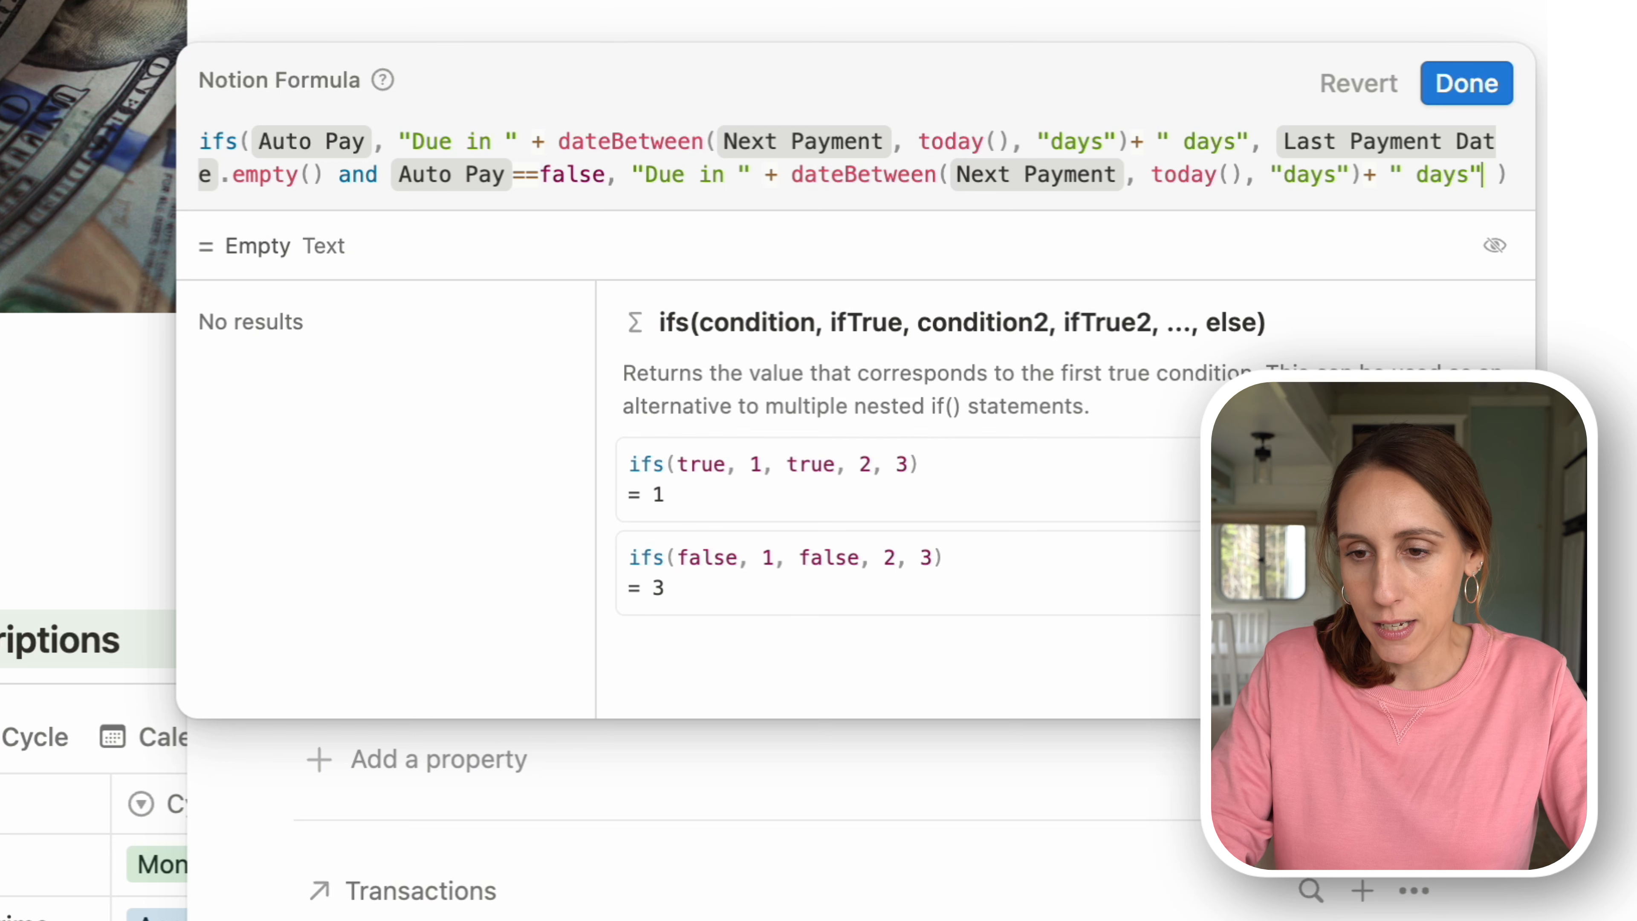
- Append .style("b", "red") to the second result, remove the stray space before the closing parenthesis, and save the formula
text(.)
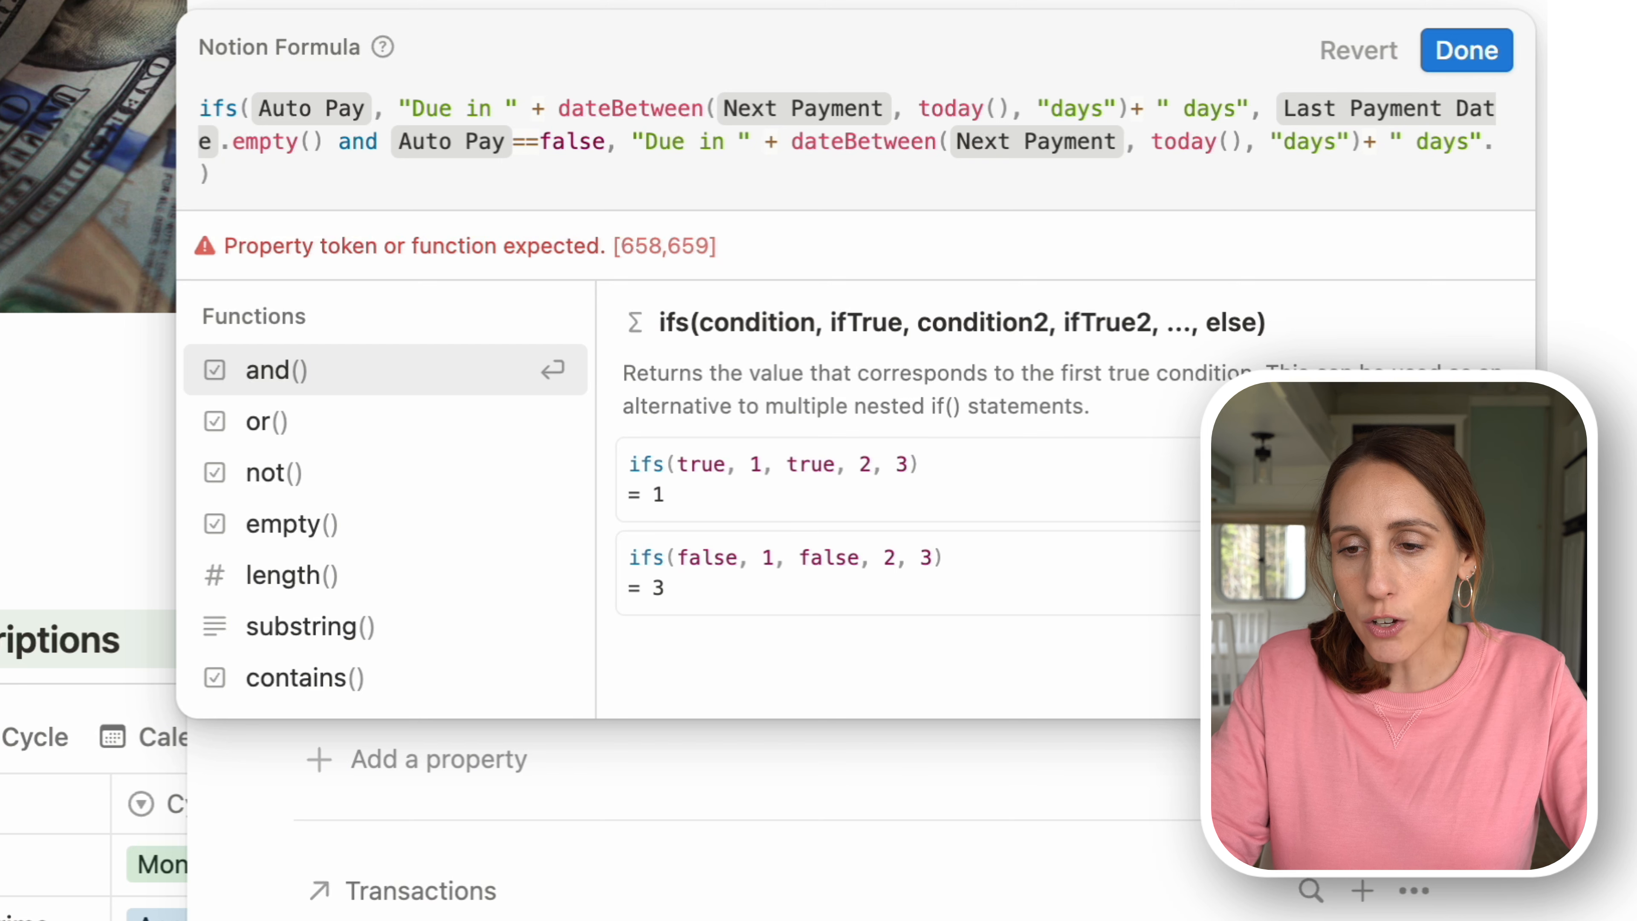
text(style)
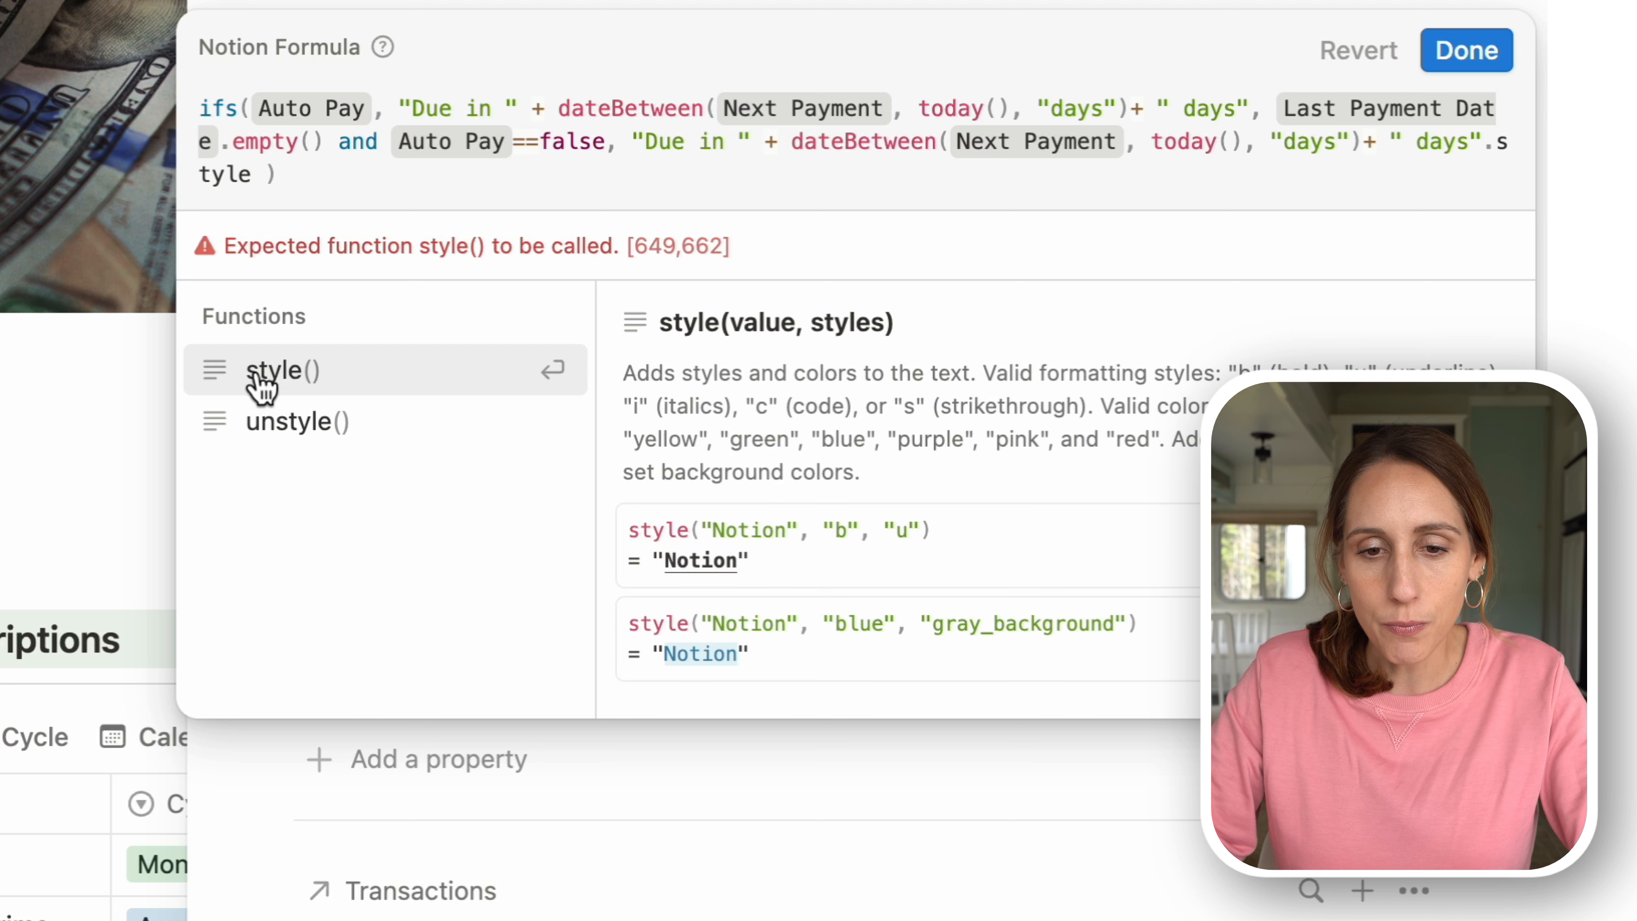
click(256, 374)
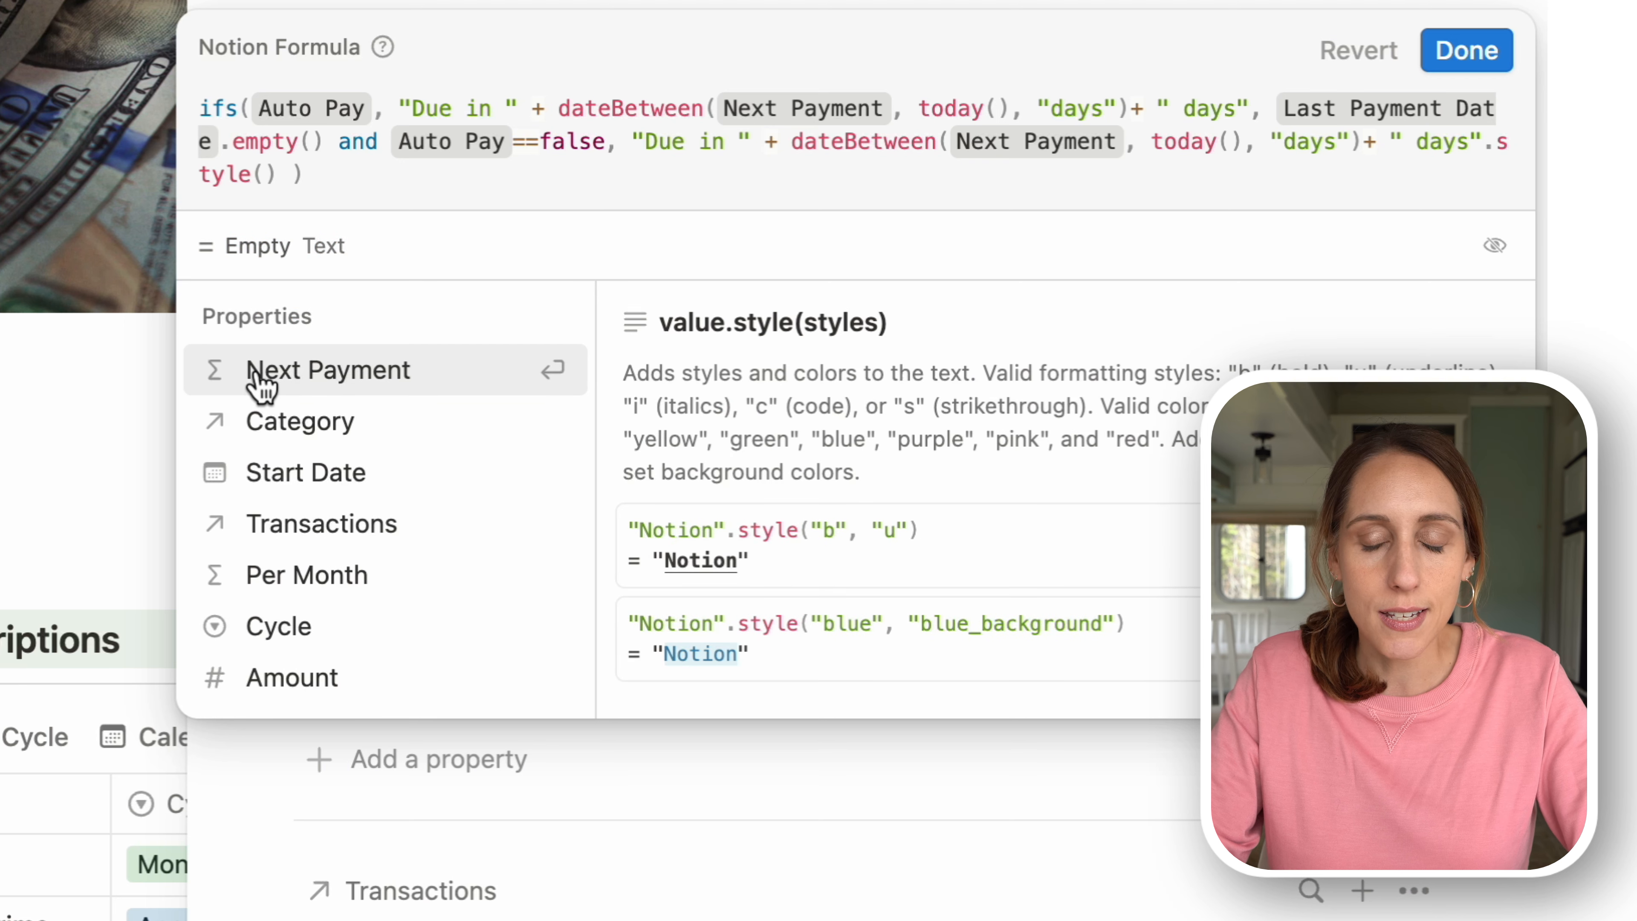
text("b)
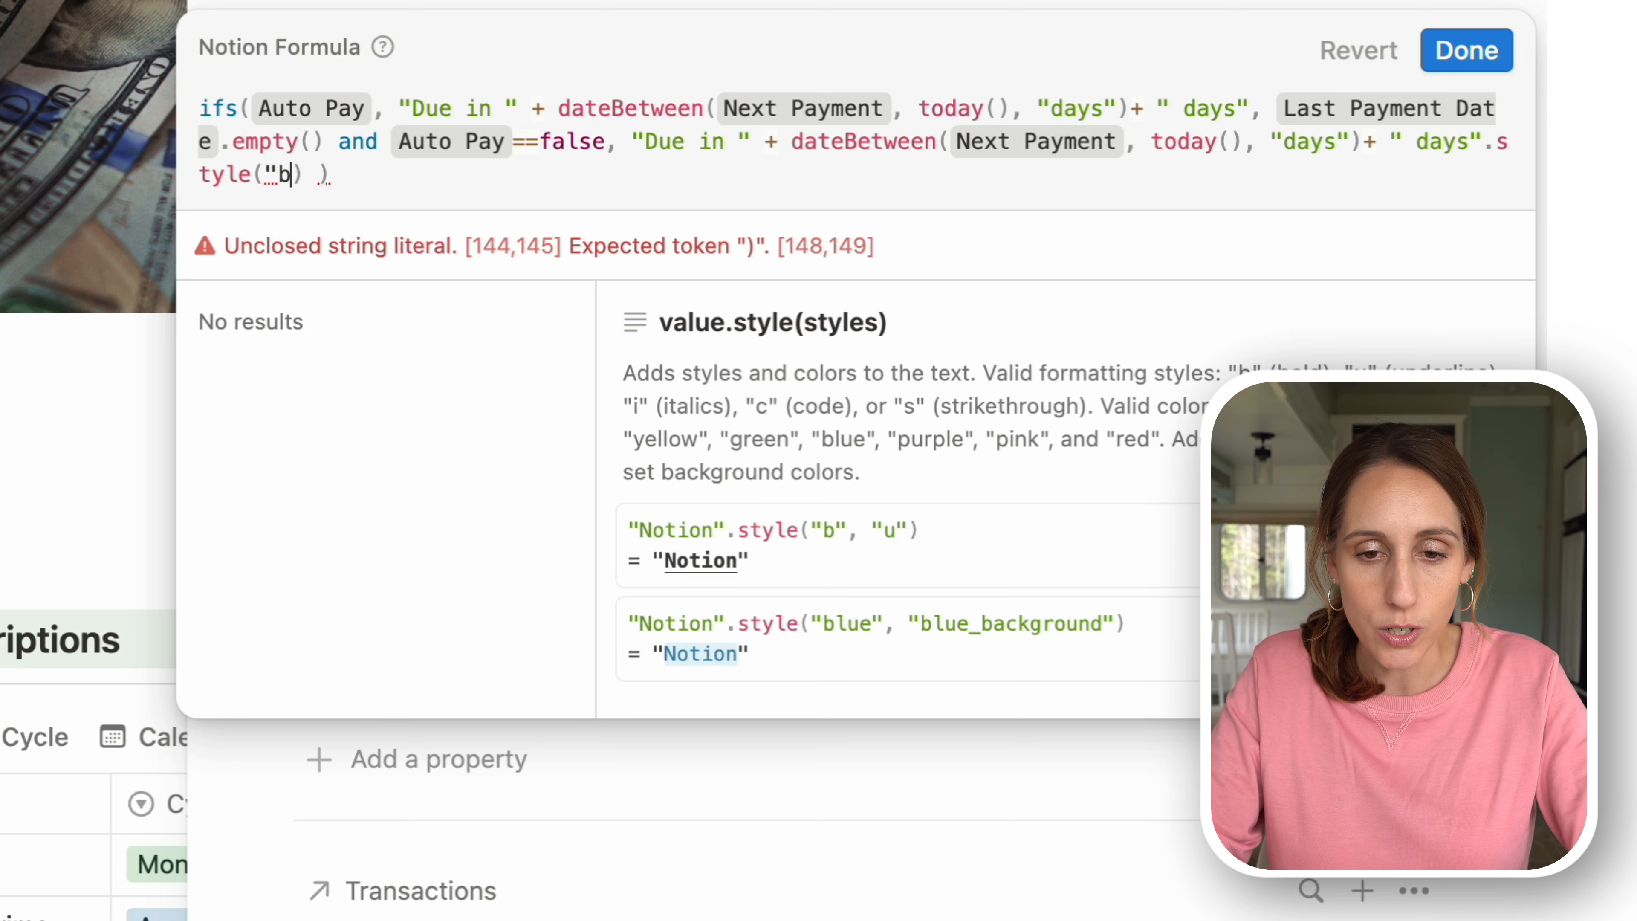
text(",)
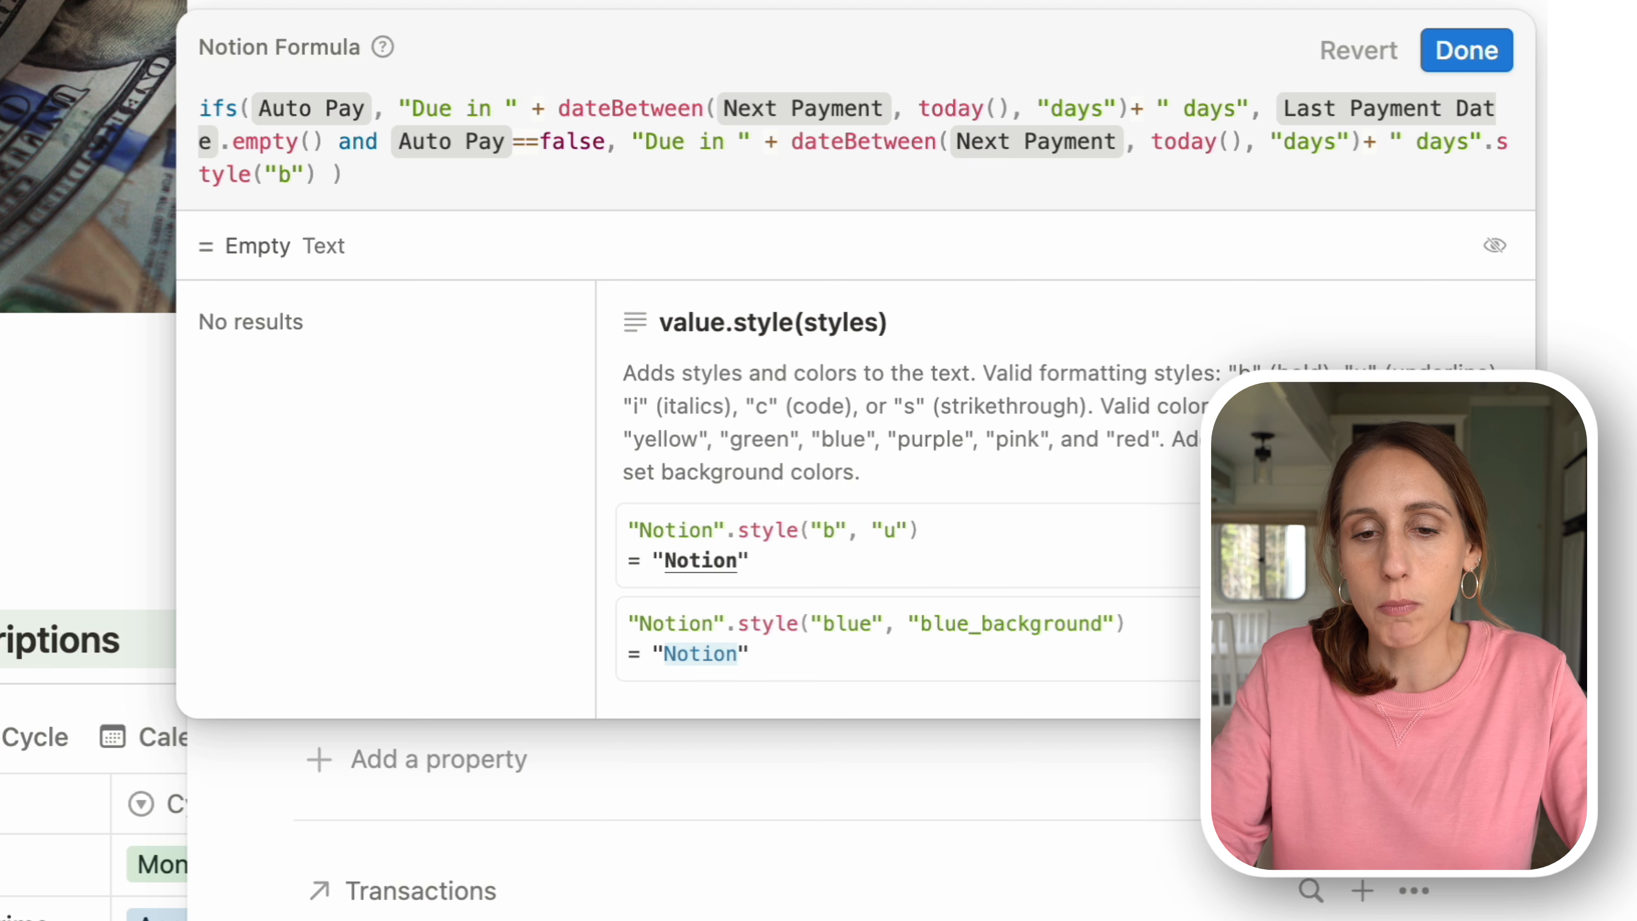
text( ")
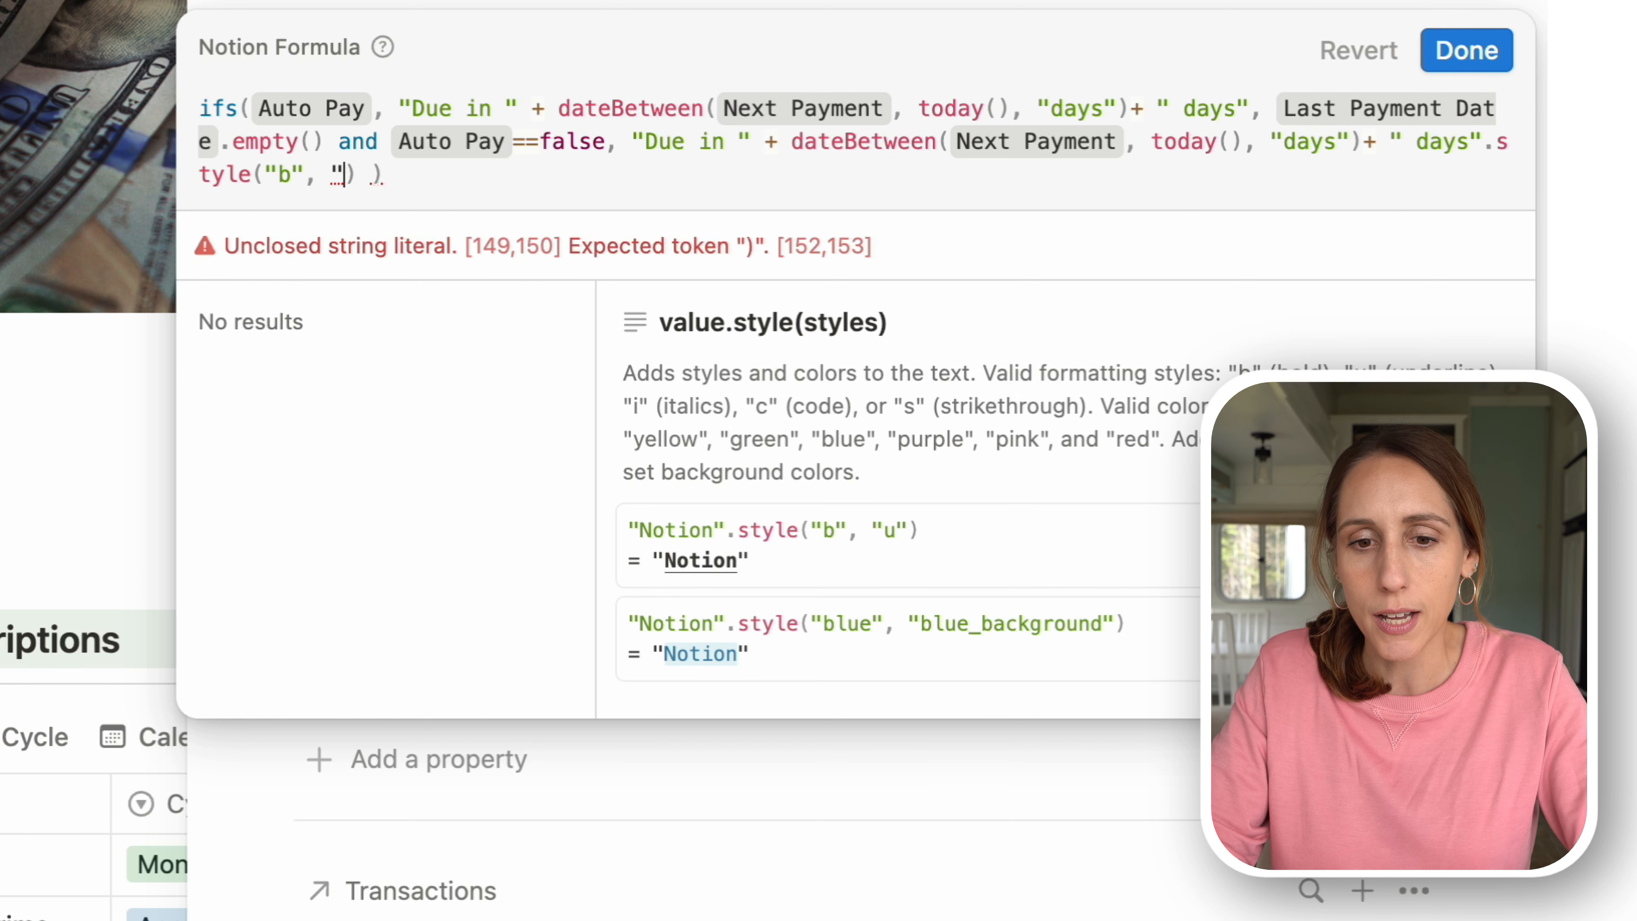
text(red")
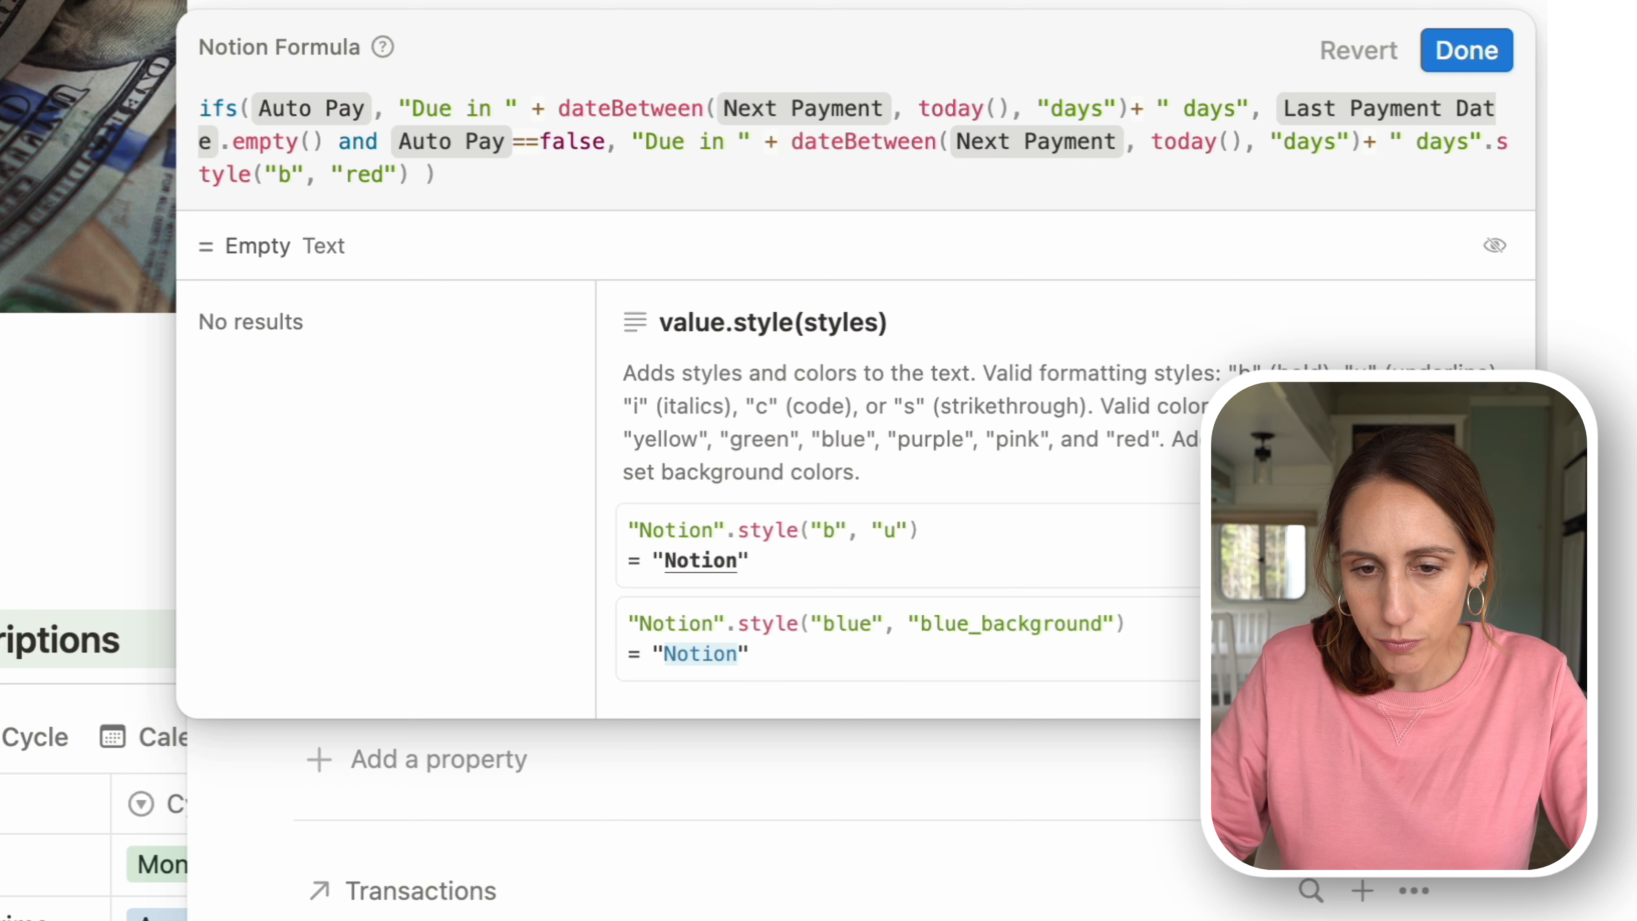
key(Right)
key(BackSpace)
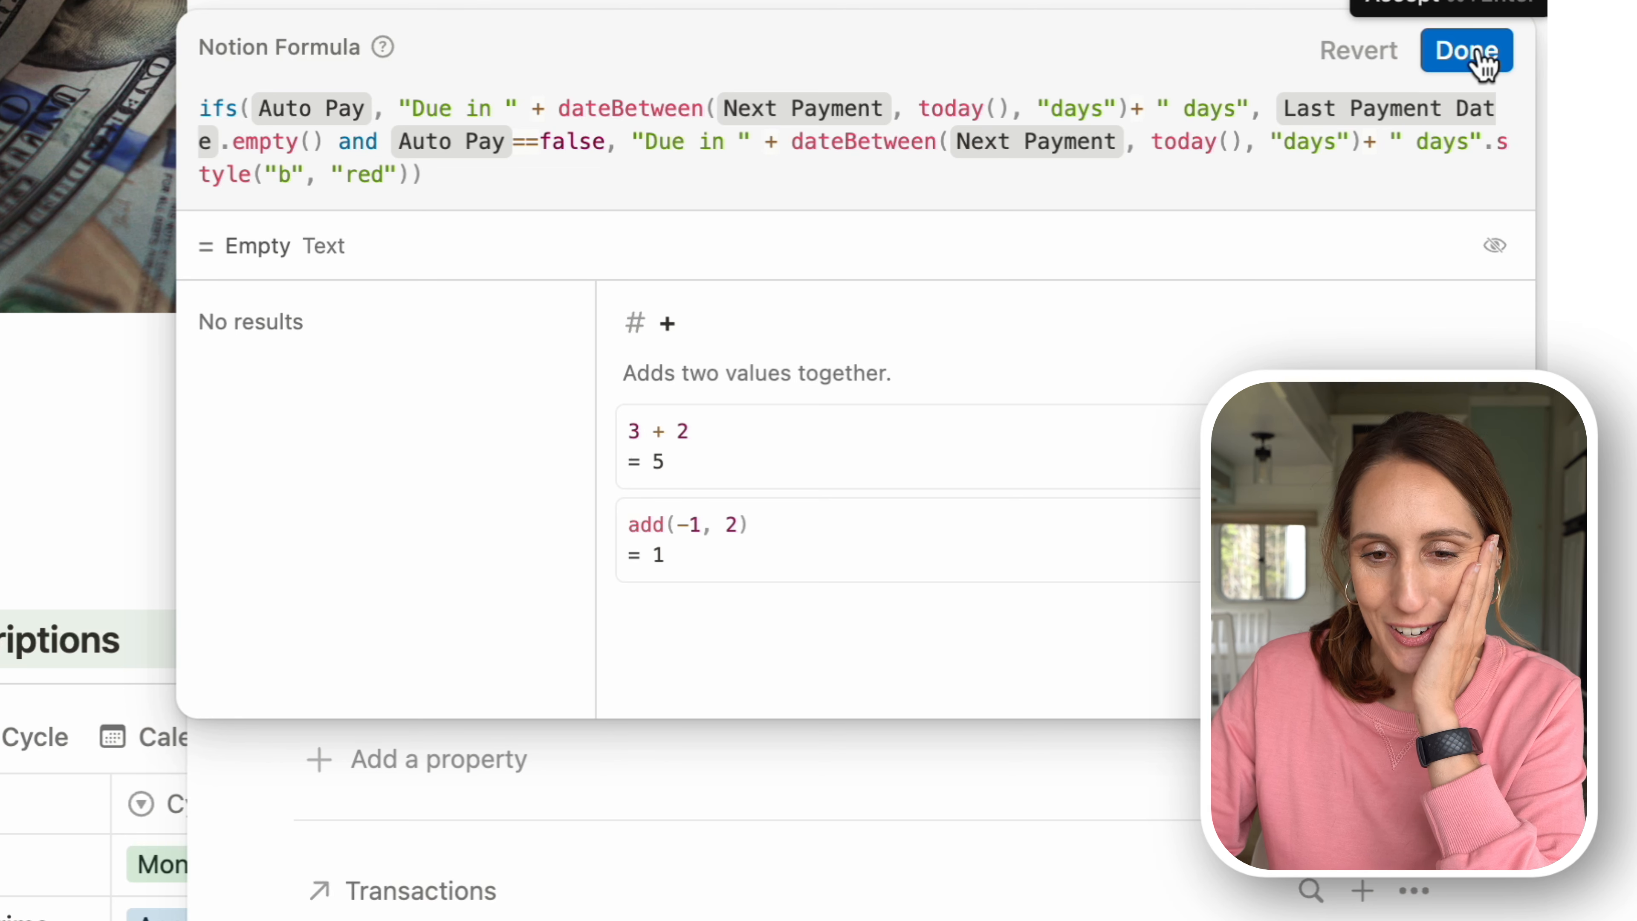
click(1475, 52)
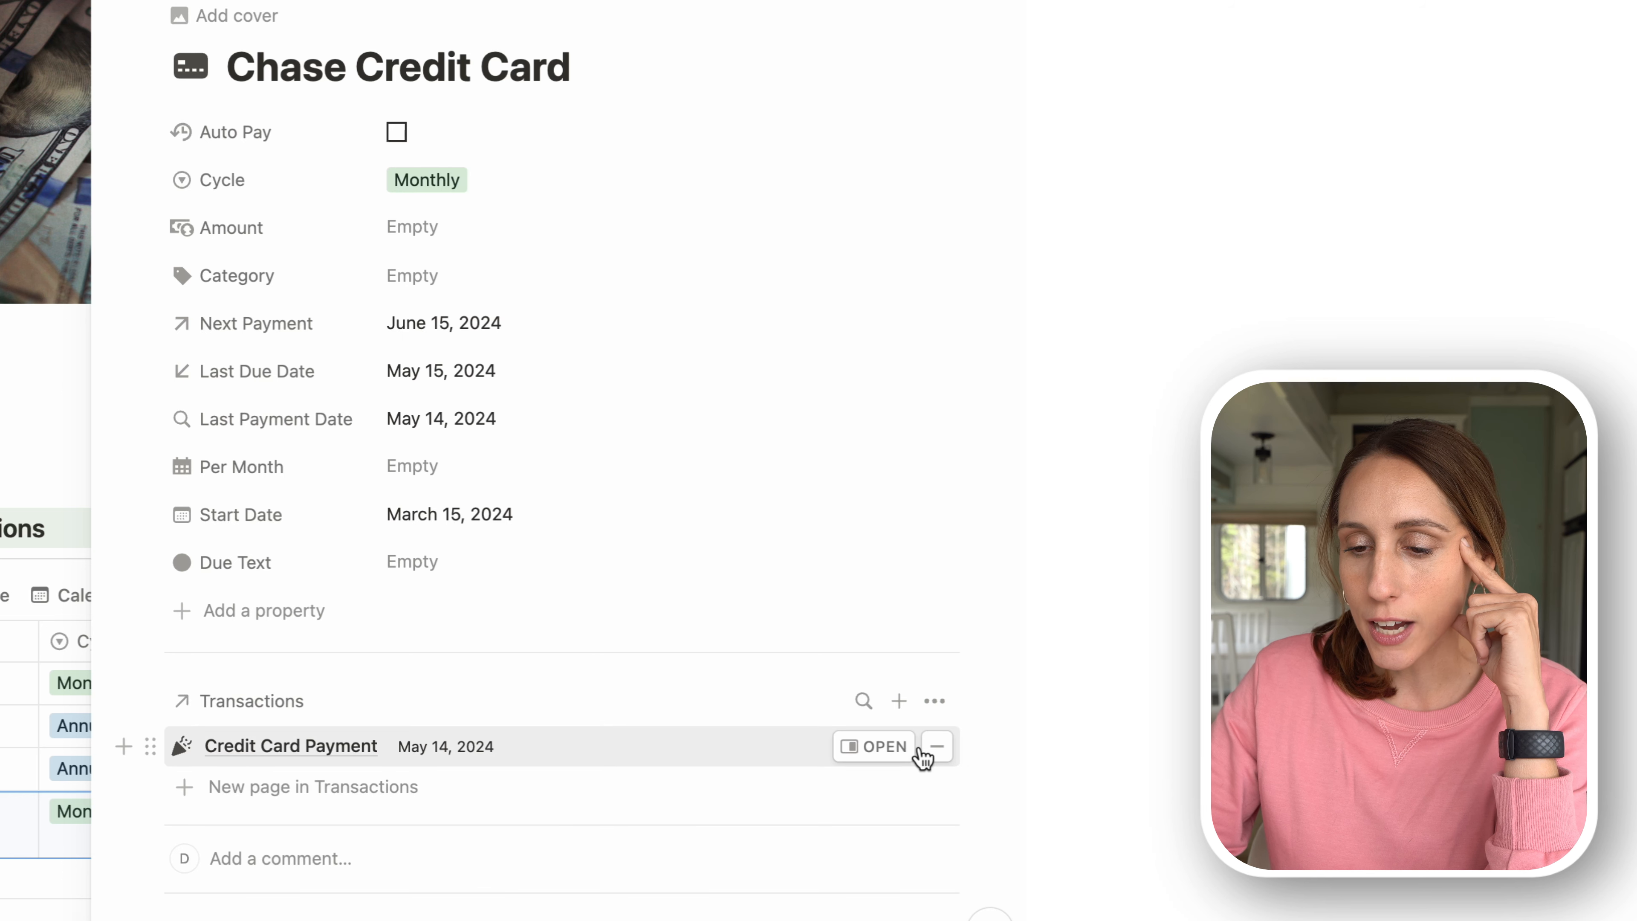
- Unlink the Credit Card Payment transaction from the bill and wrap the second Due Text result in parentheses ahead of .style, saving the formula
click(937, 748)
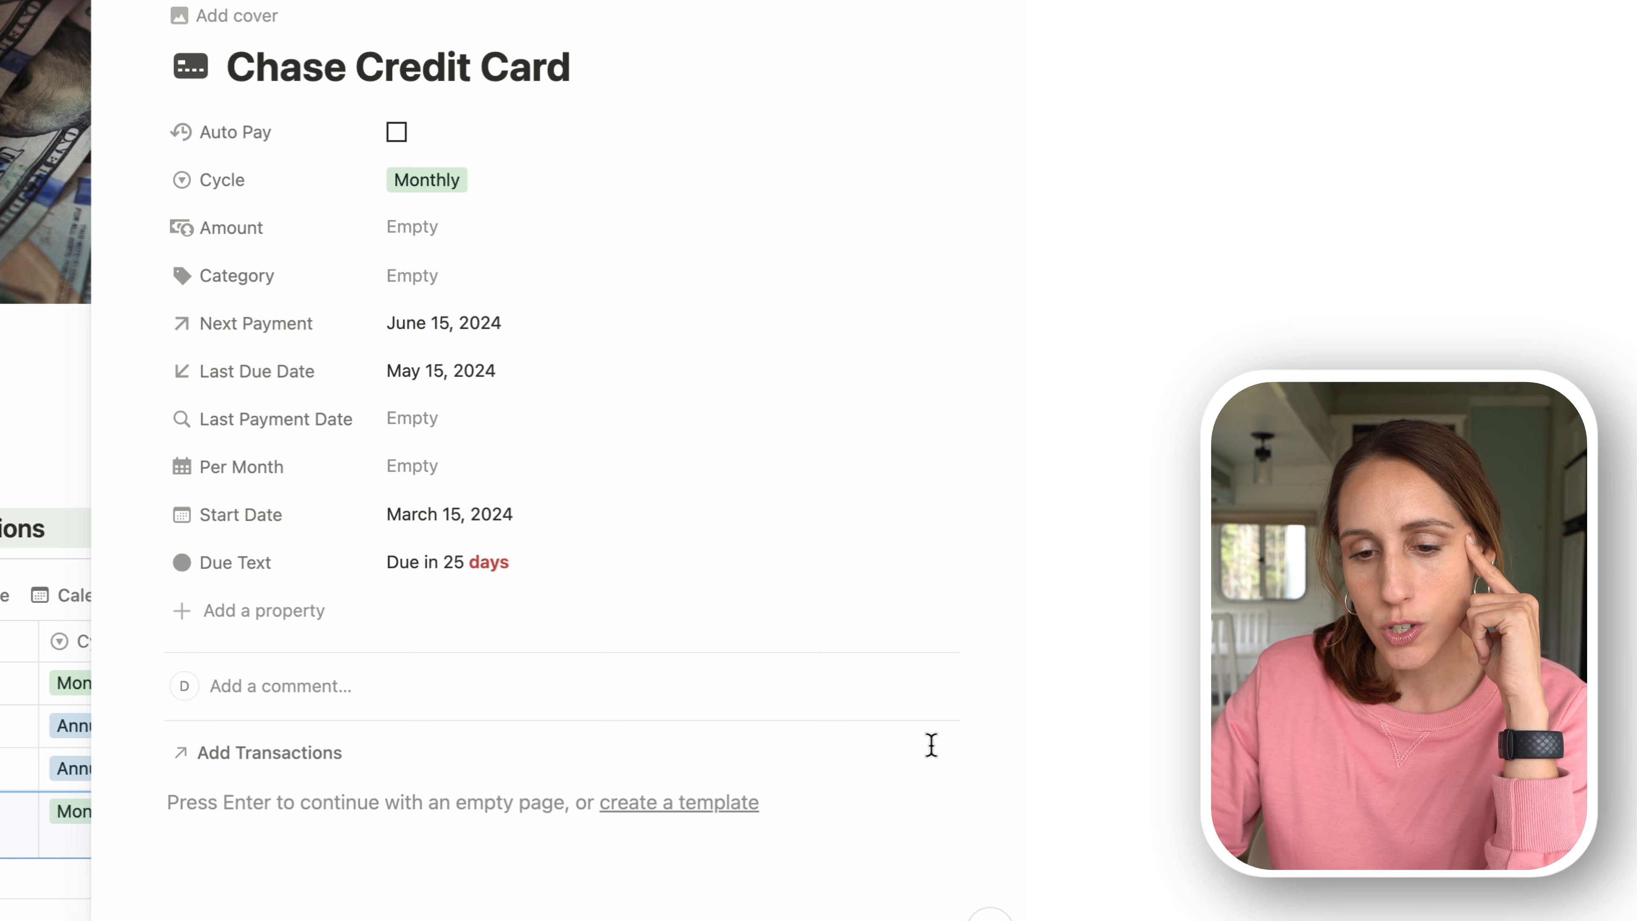
click(557, 570)
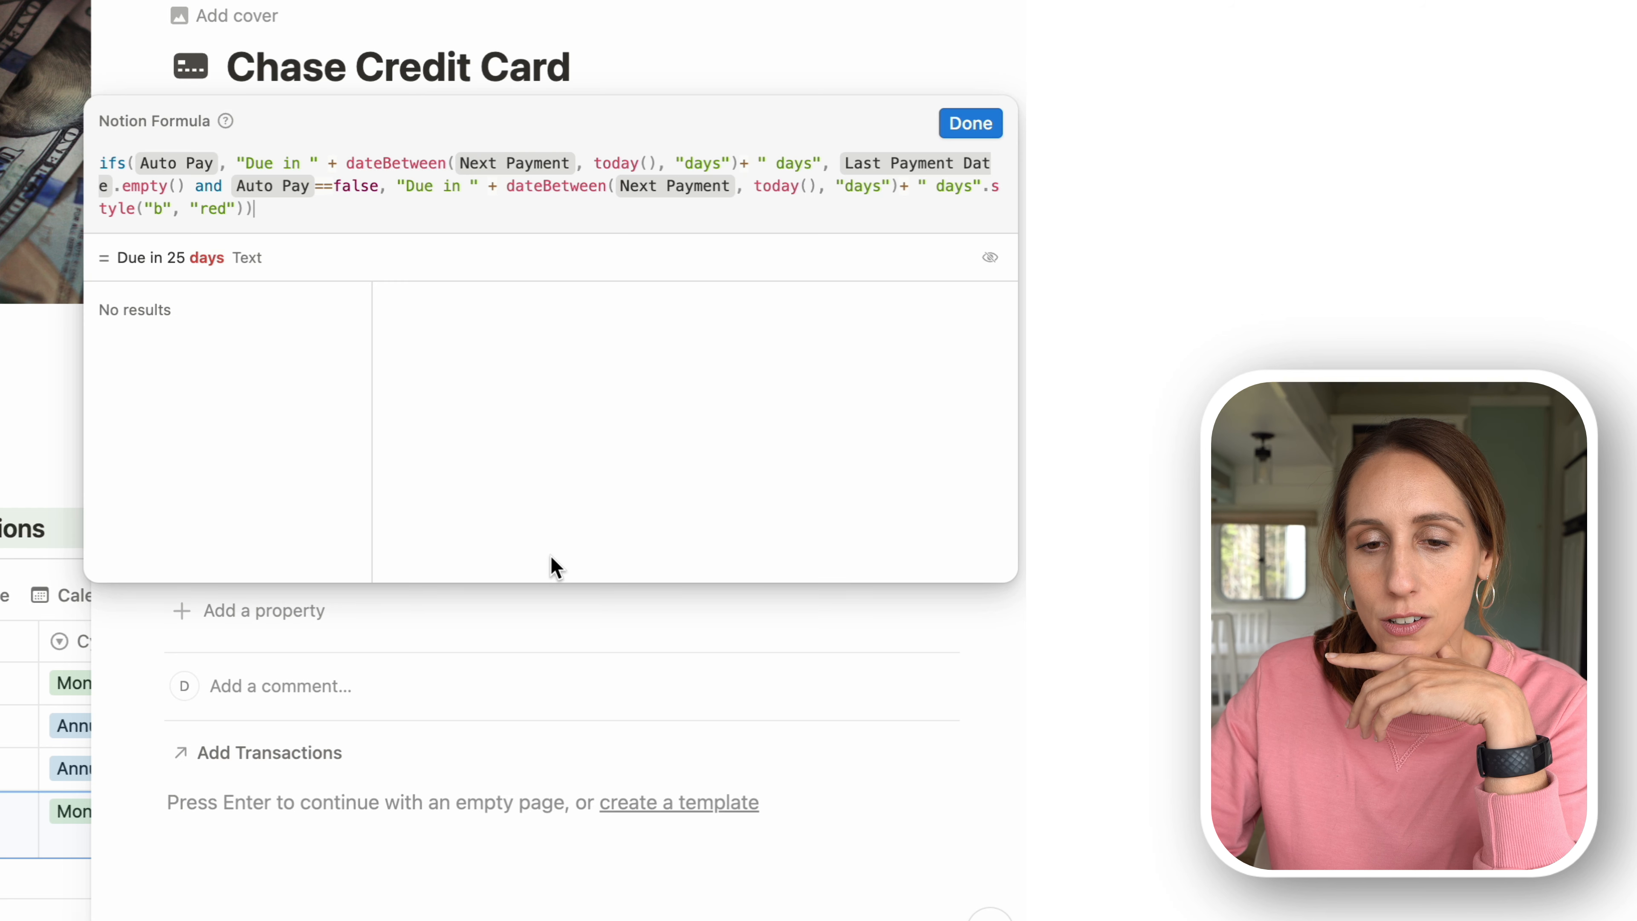
click(982, 189)
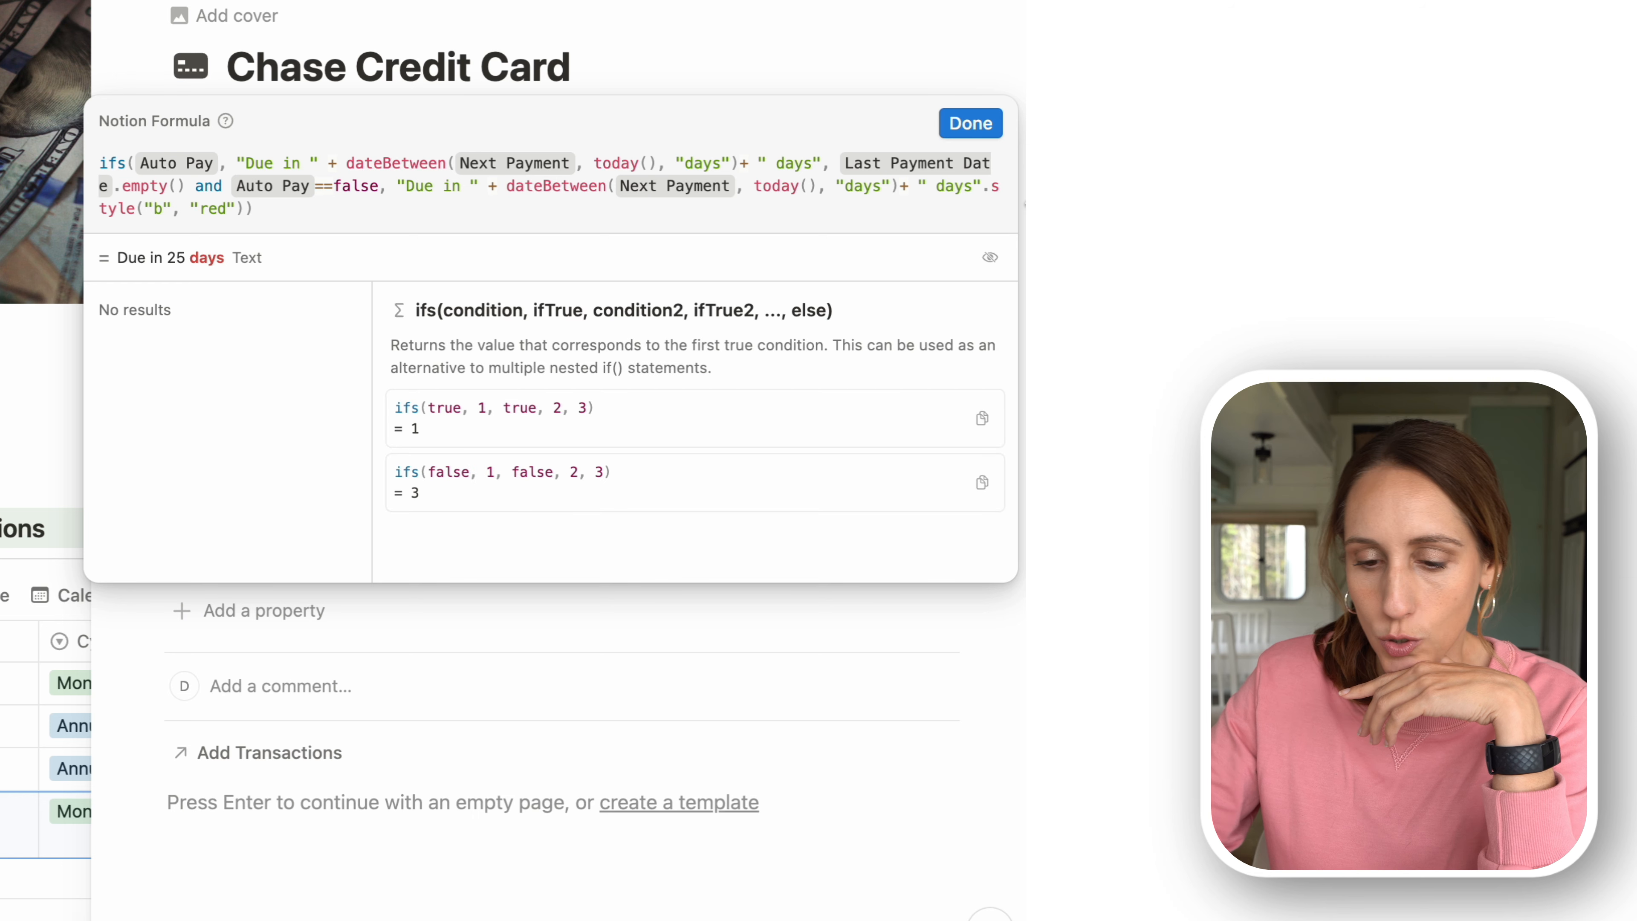
text())
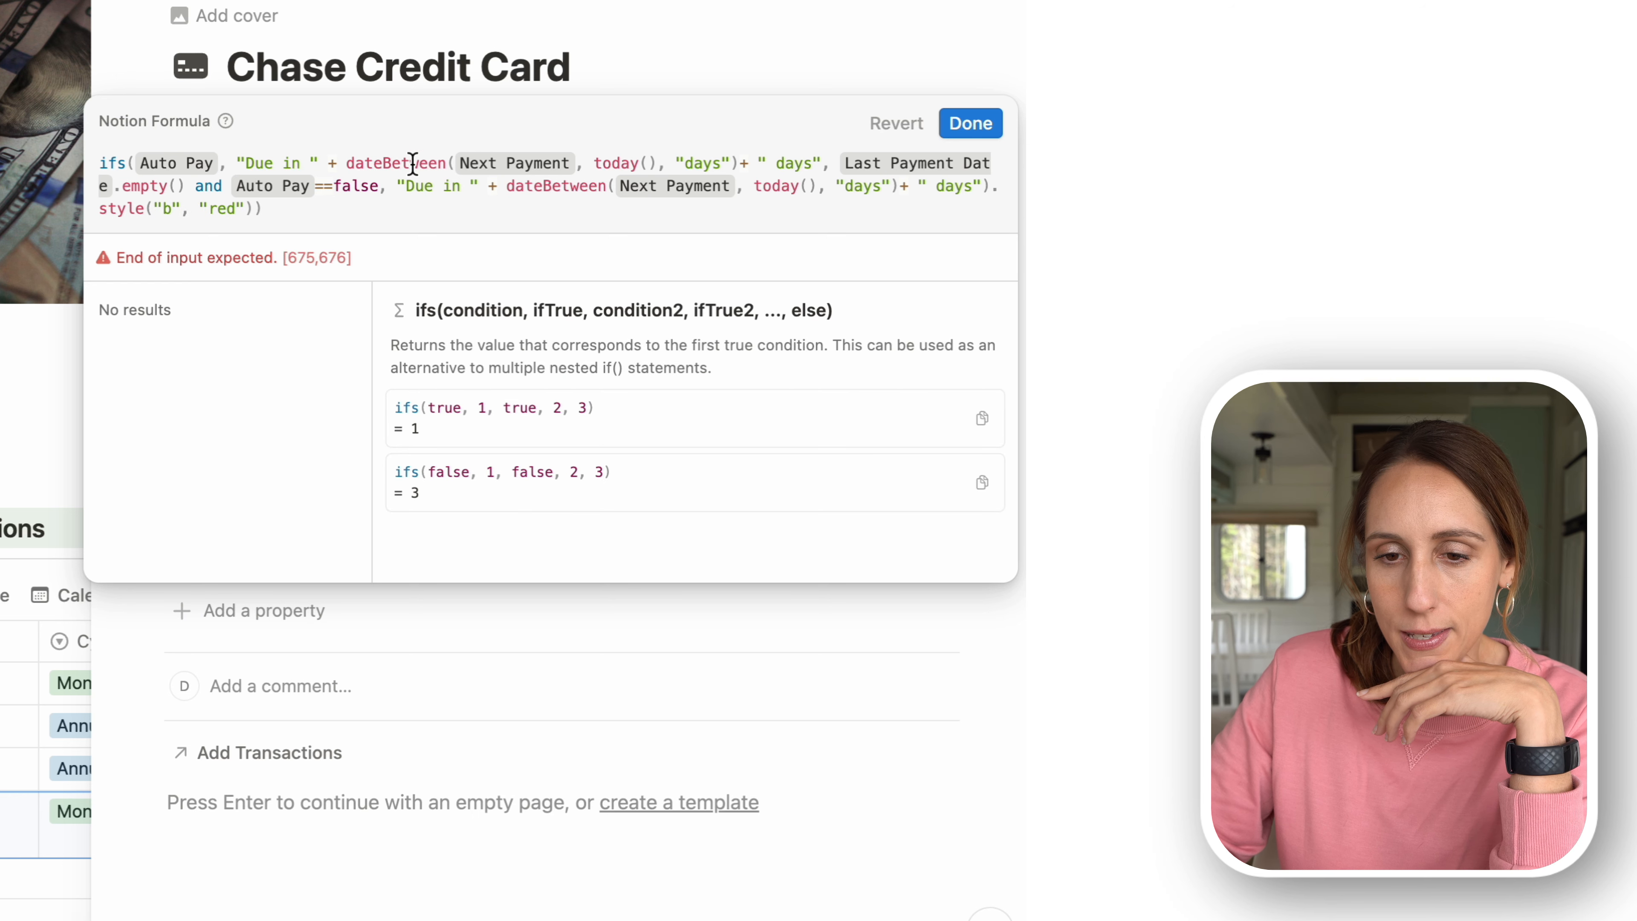
click(399, 187)
text(()
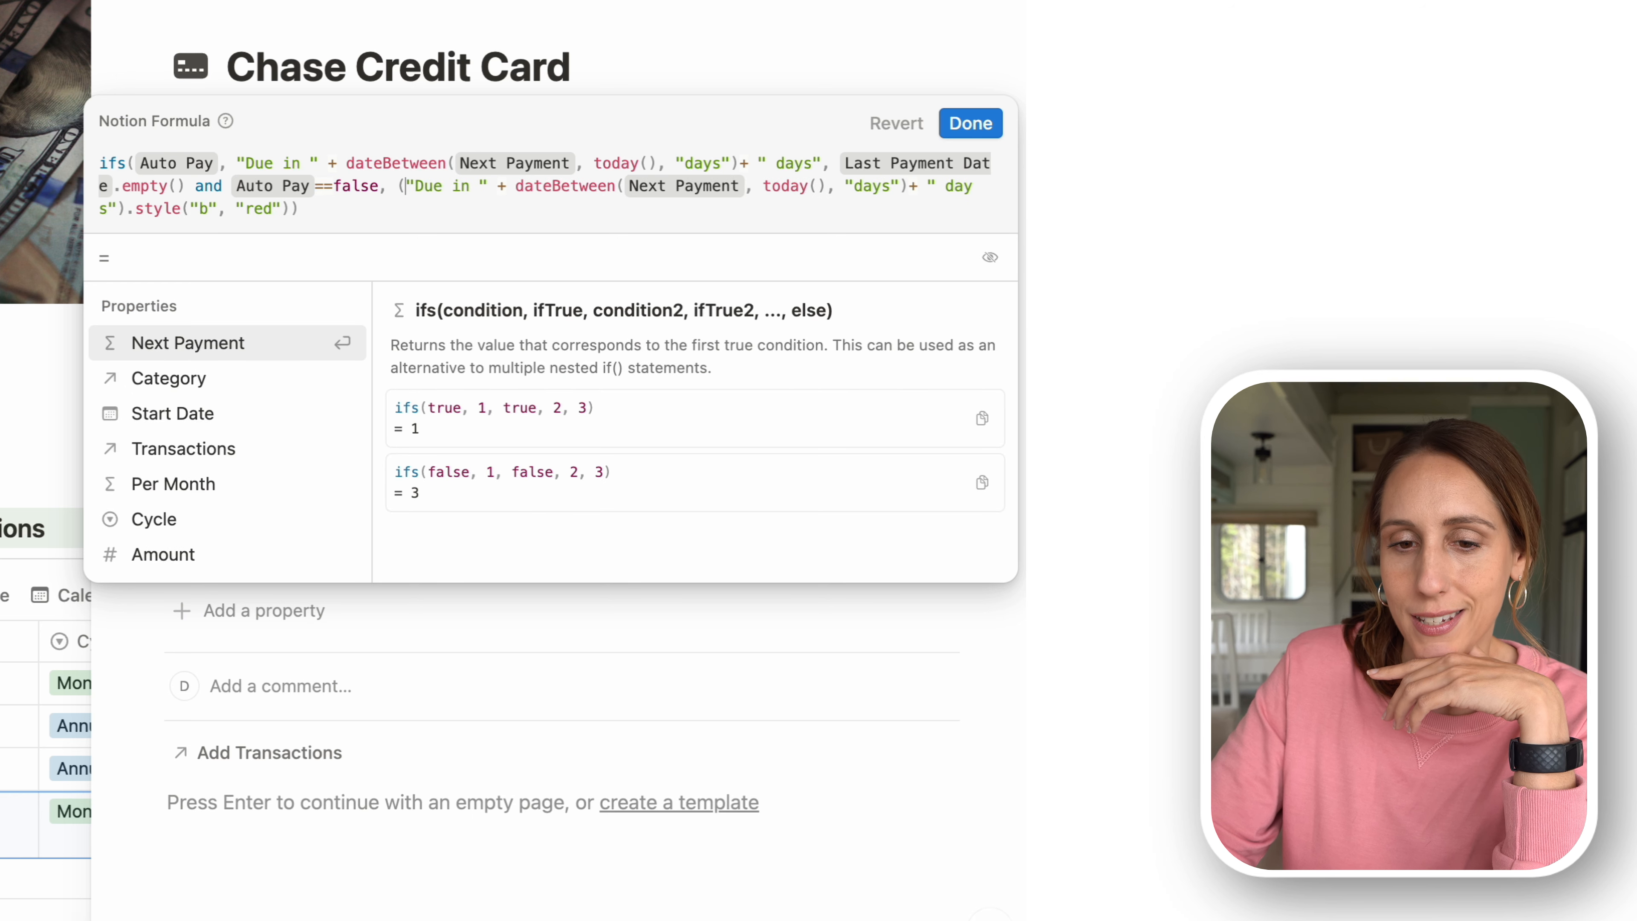
click(969, 125)
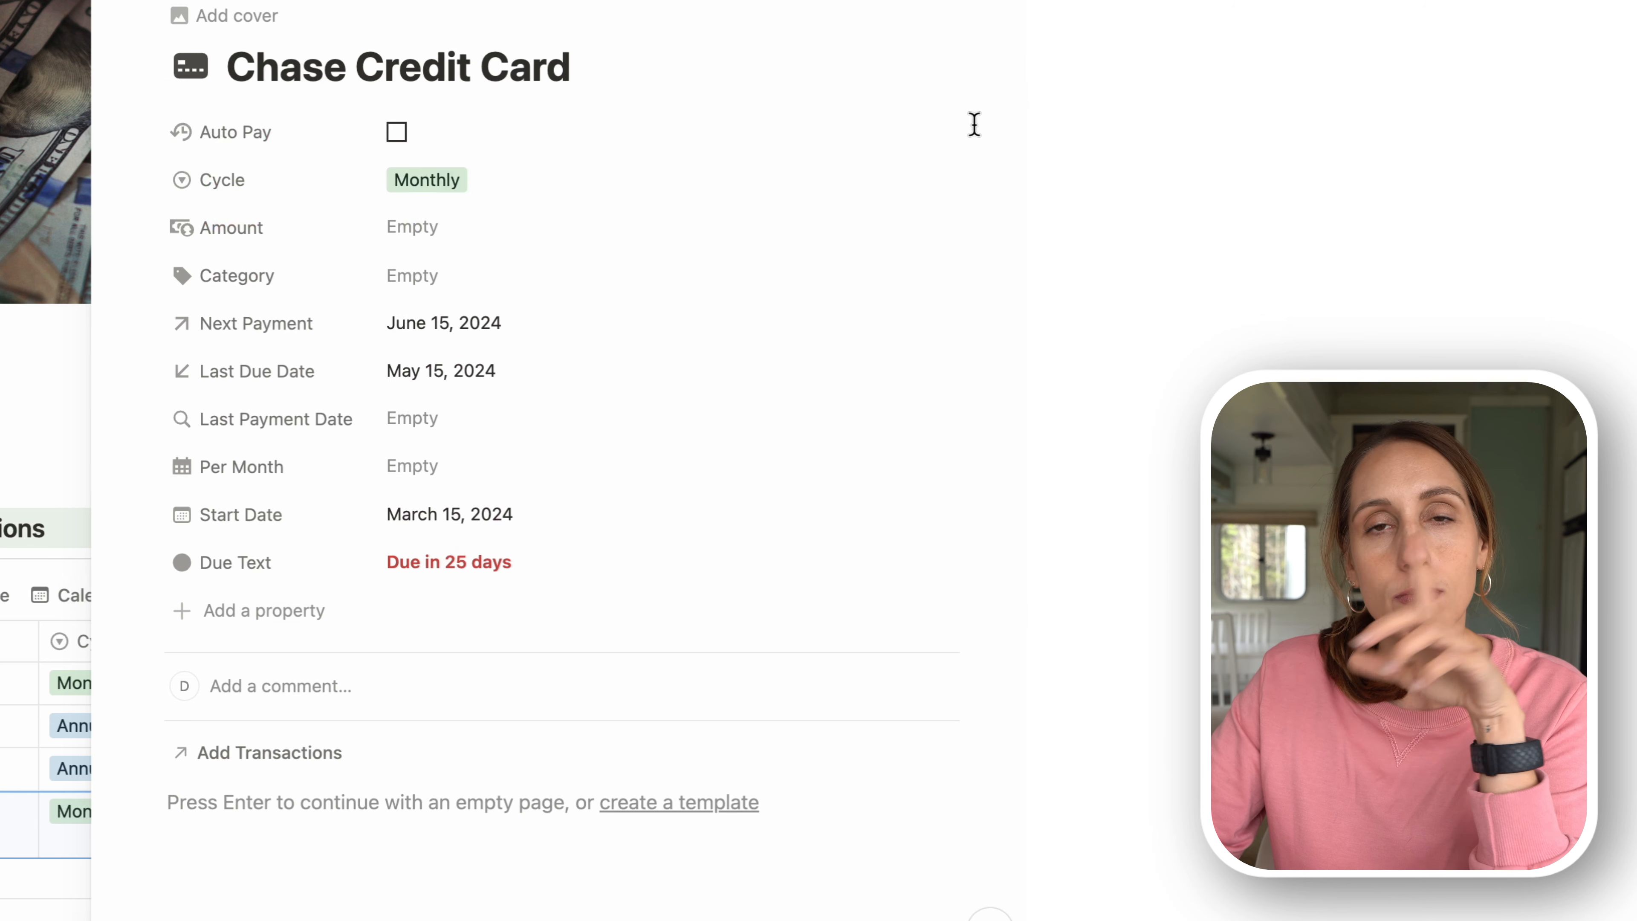
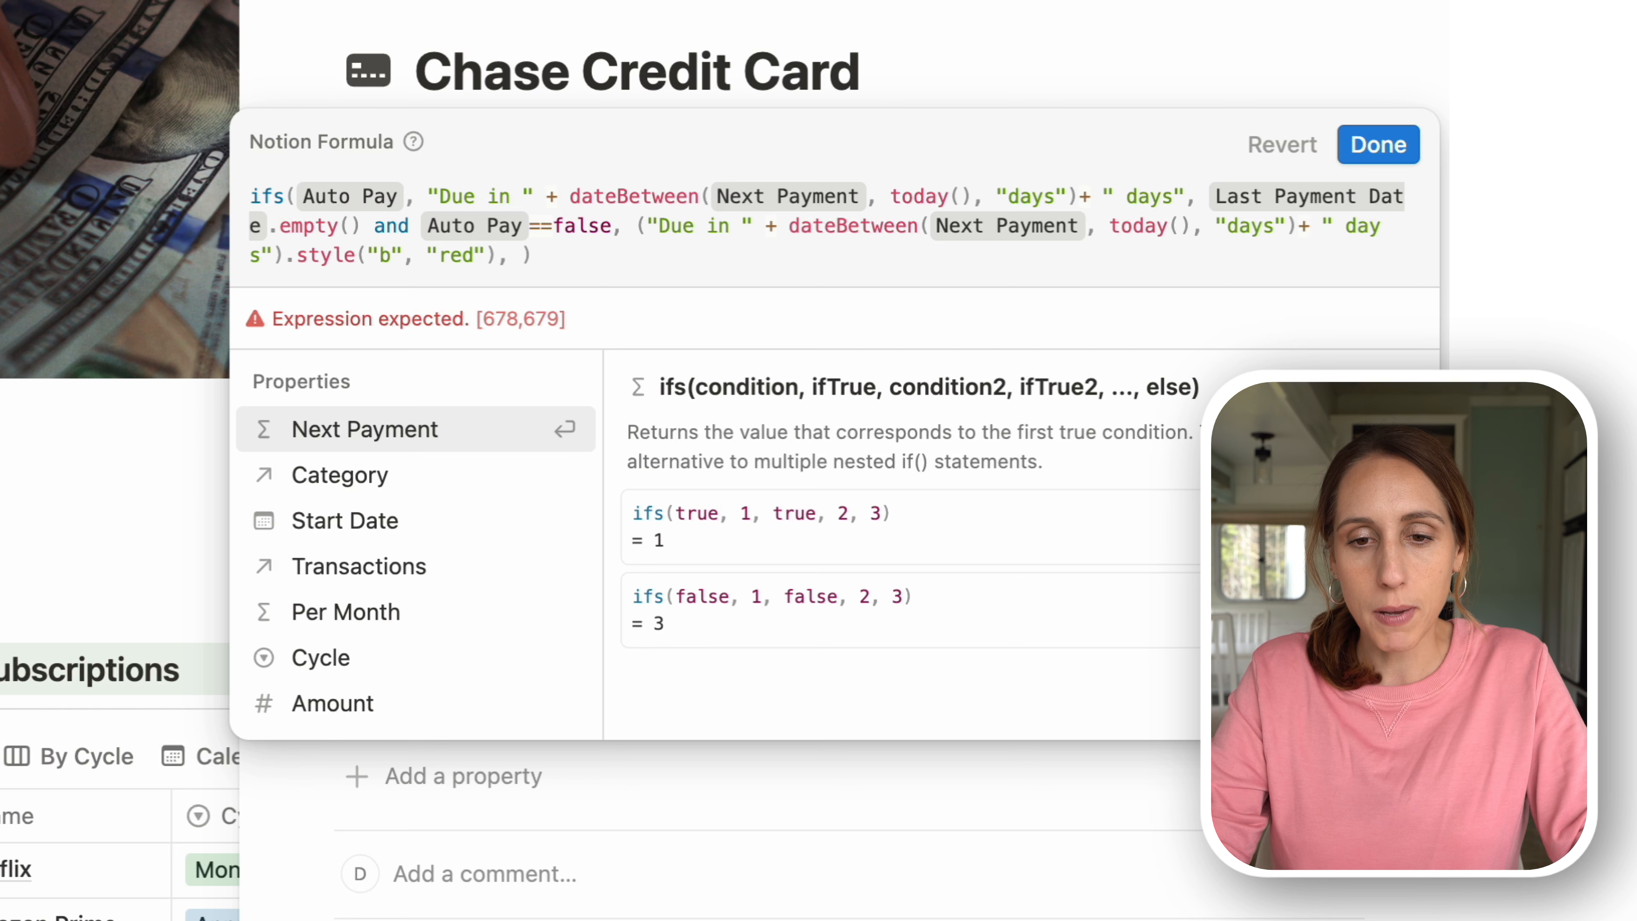
- Add dateBetween(Next Payment, Last Payment Date, "days")<=10 as the third ifs condition in the Due Text formula
text(dat)
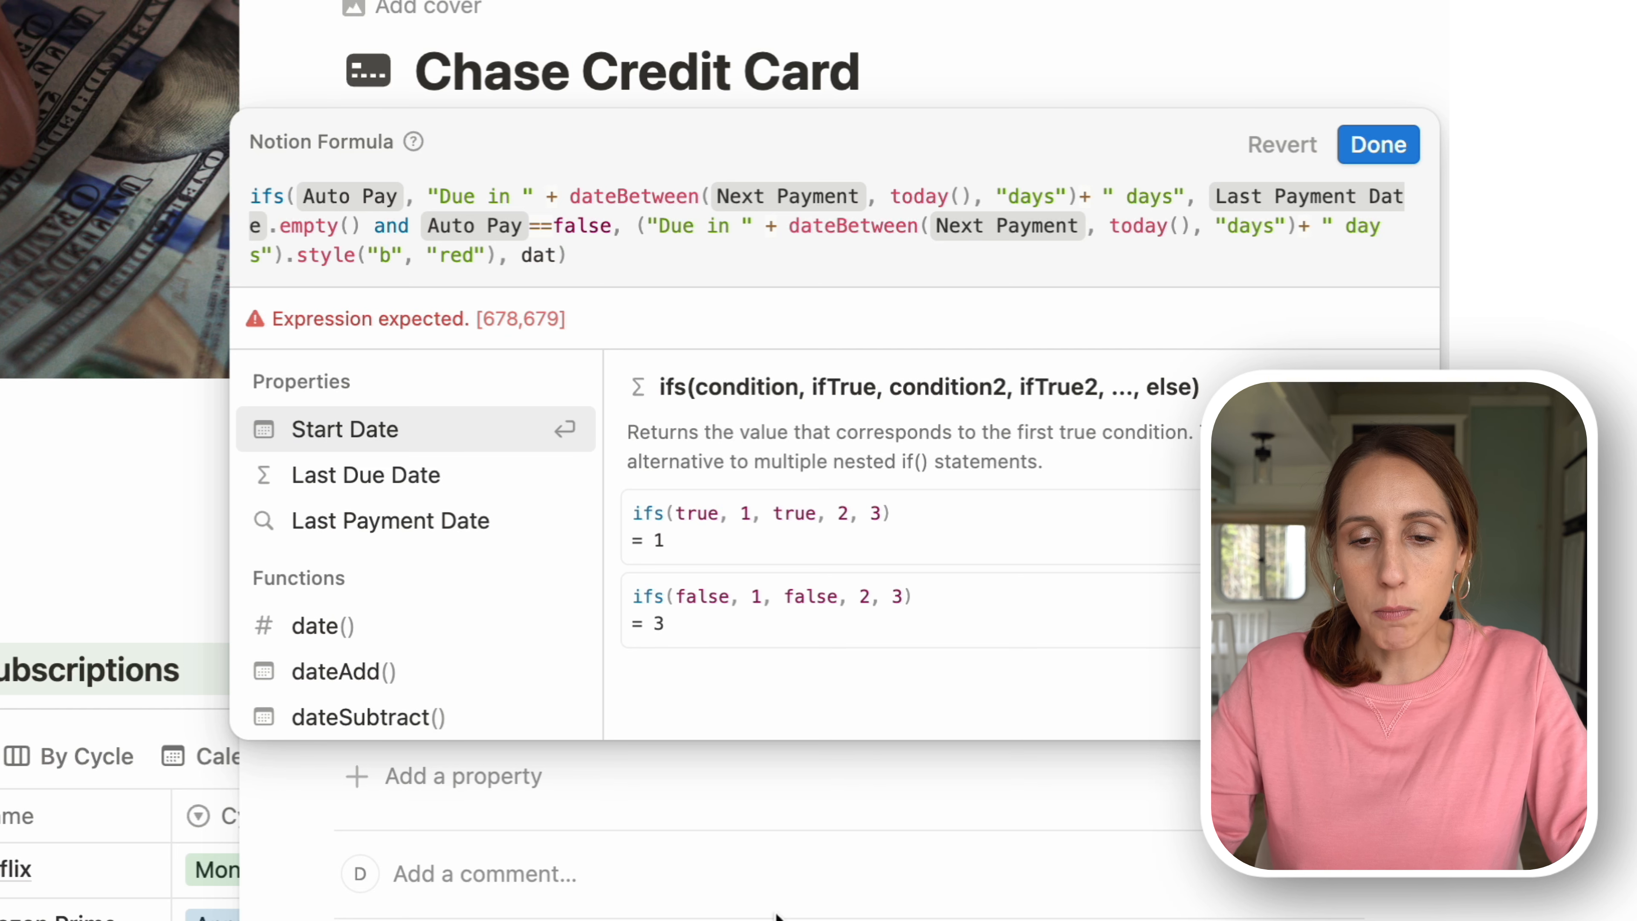
scroll(491, 635, down, 2)
click(431, 661)
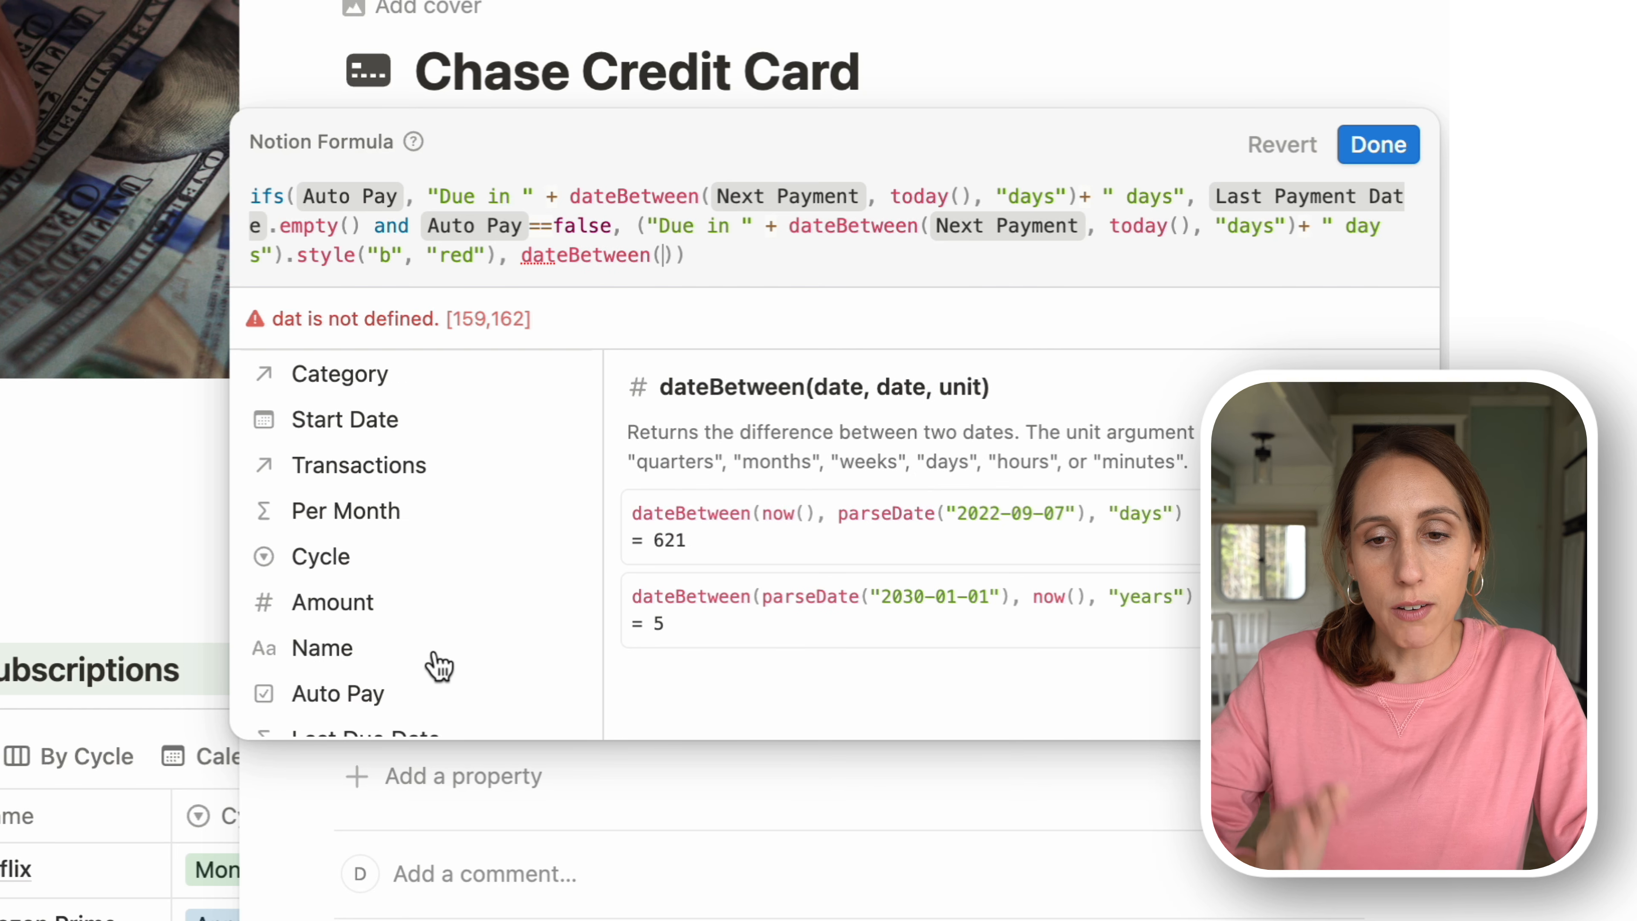
scroll(426, 548, up, 2)
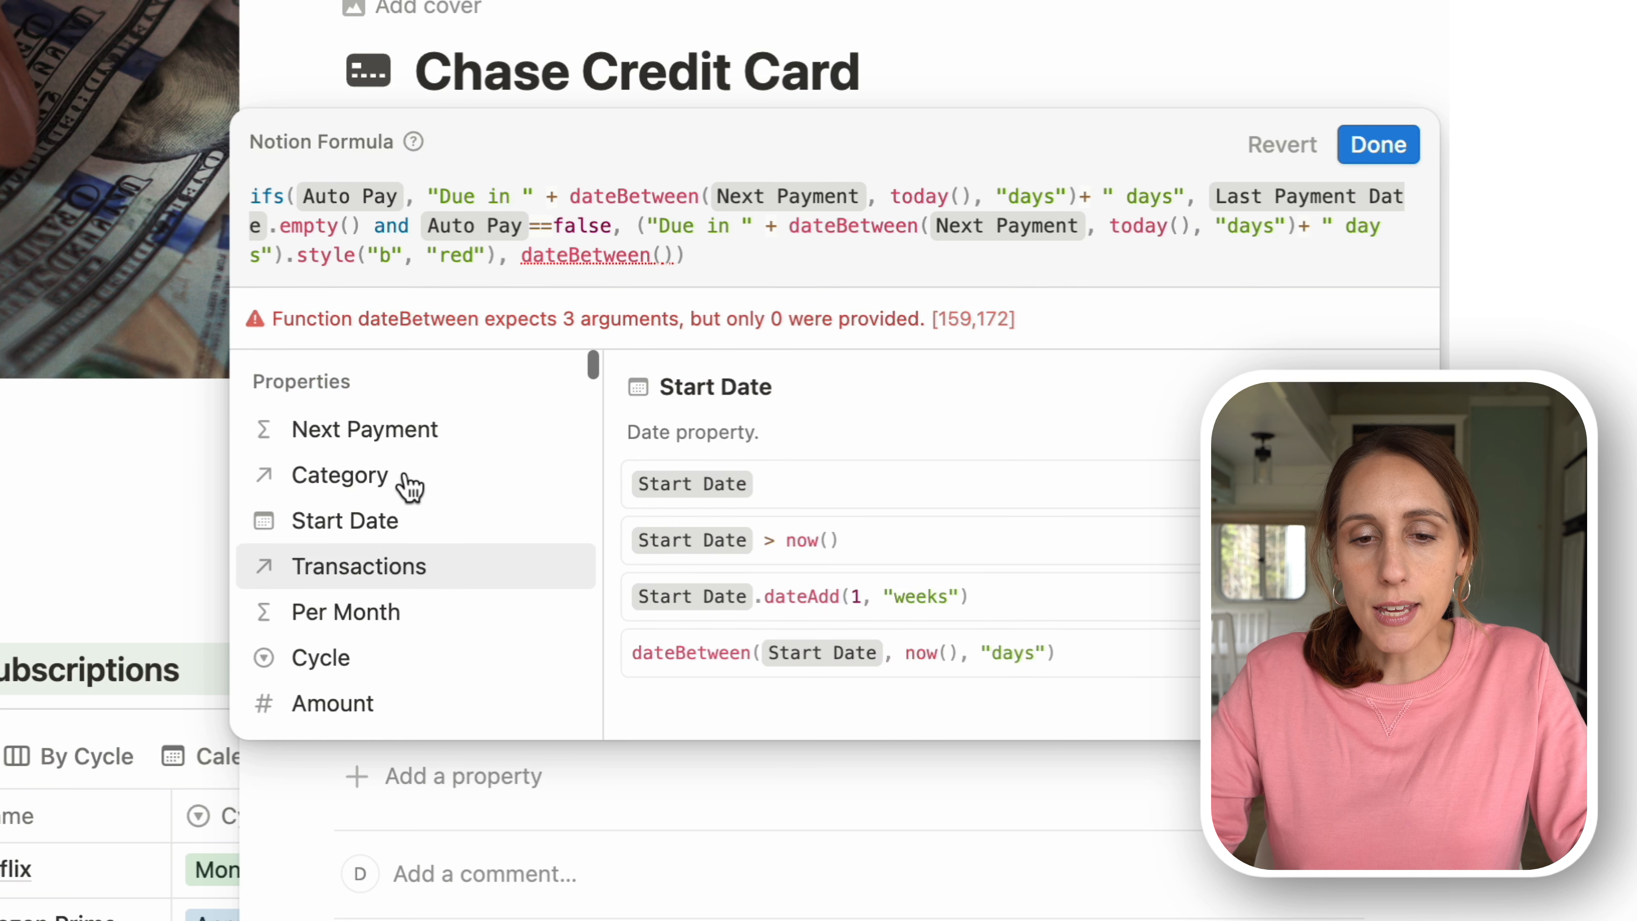
click(400, 457)
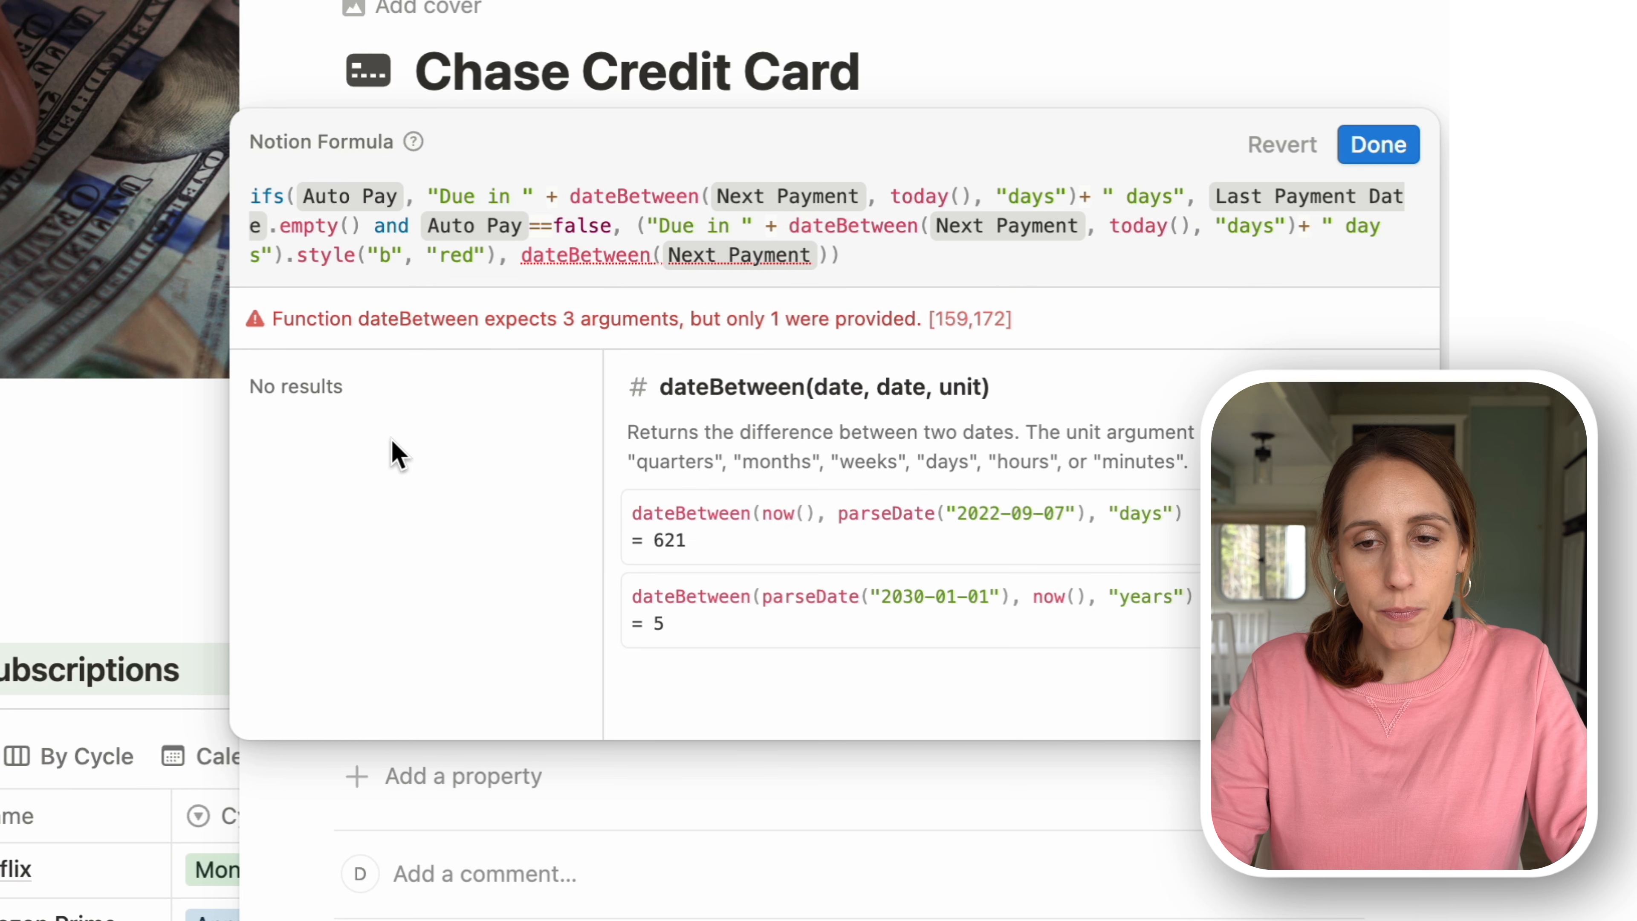
text(,)
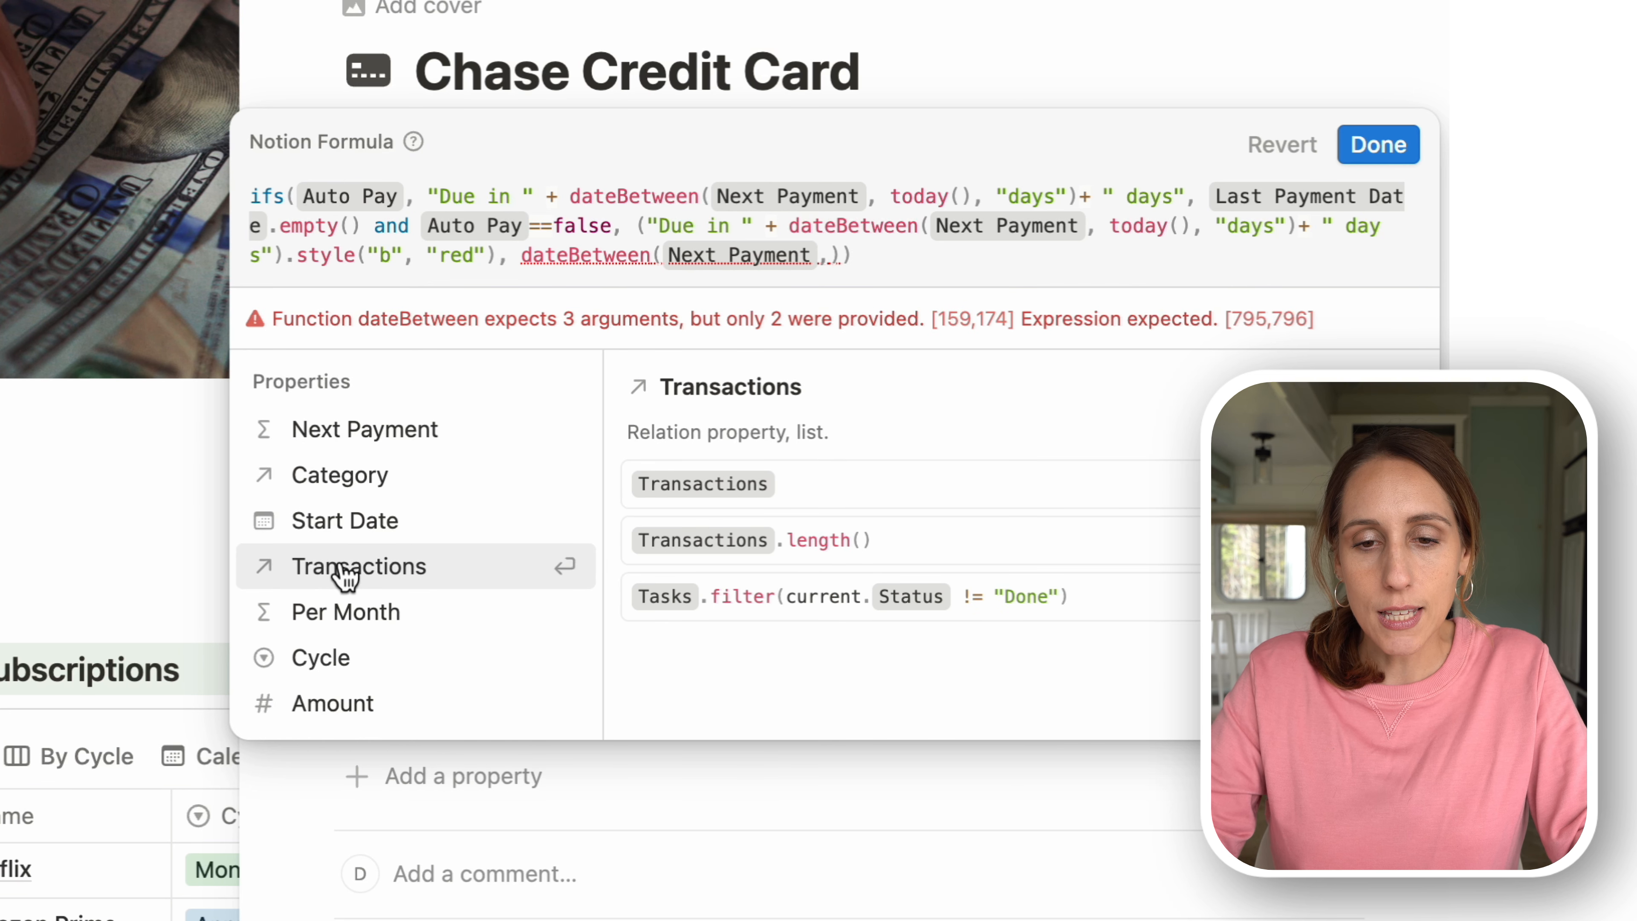
text(last)
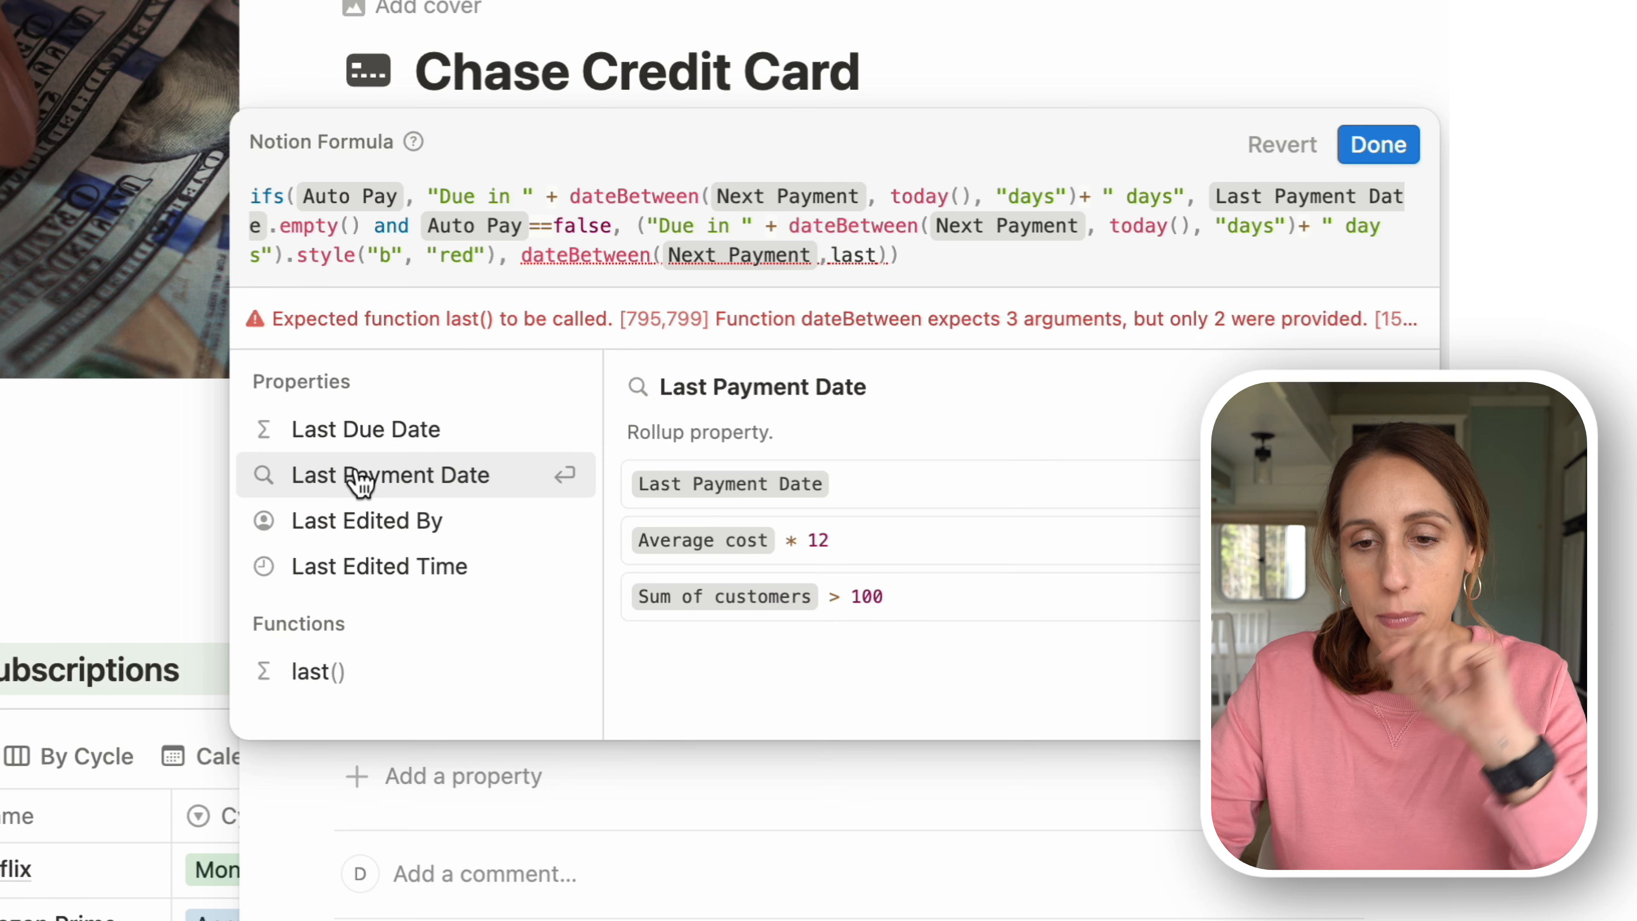
click(361, 480)
text(, "days")
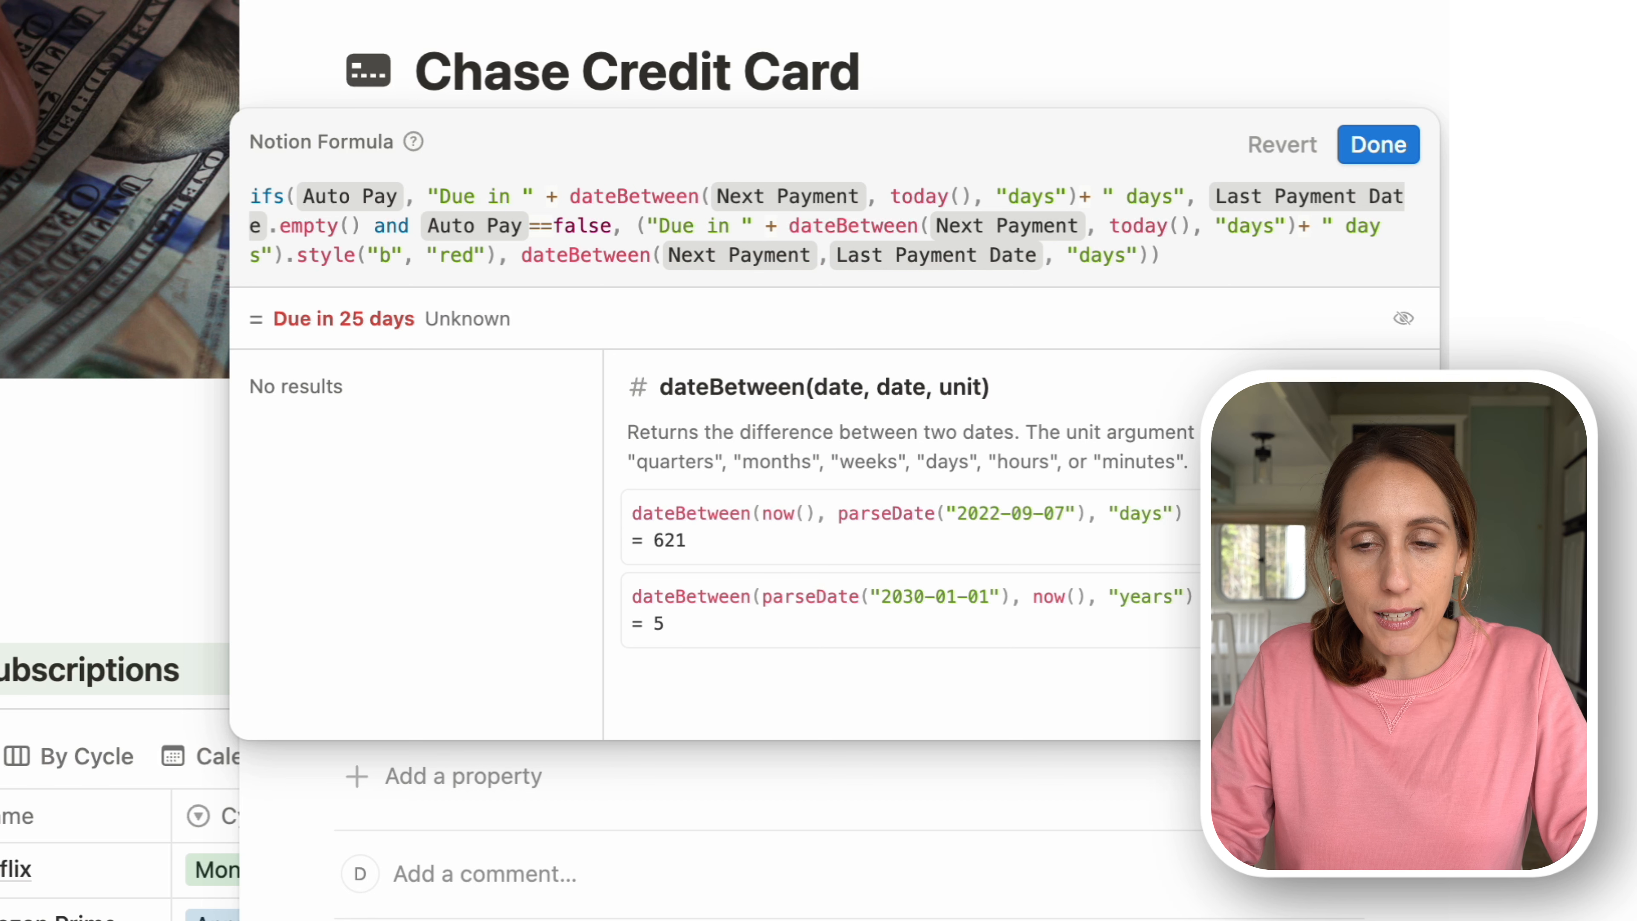
text(<=10)
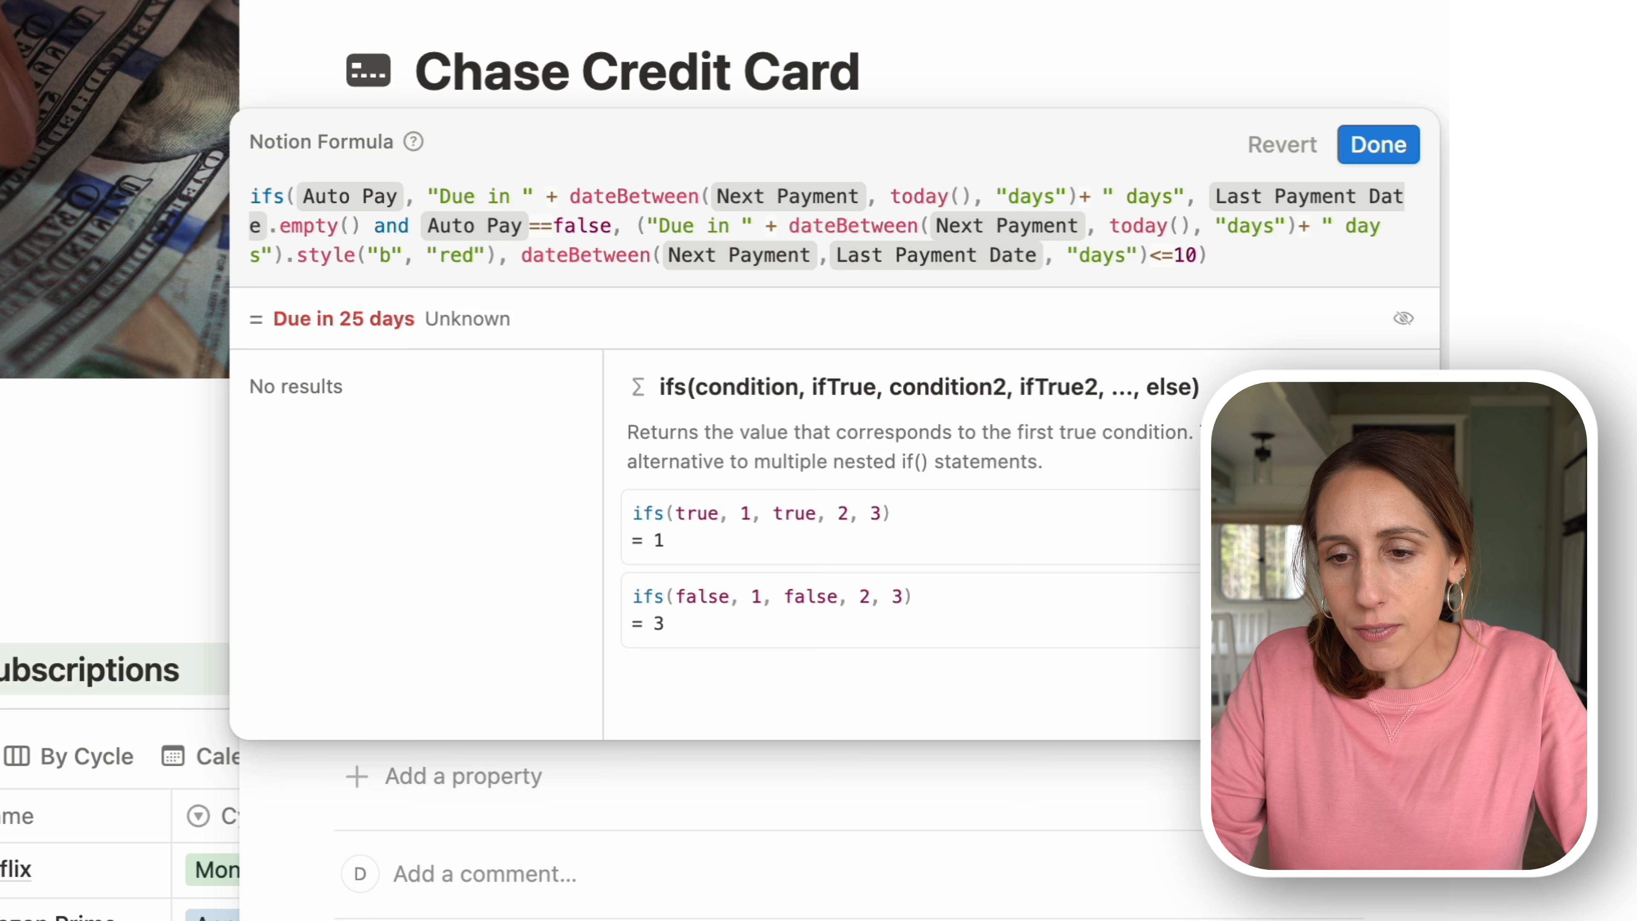
- Add "Bill Paid 🎉" as the third condition's result in the Due Text formula, close the ifs parenthesis, and save the formula
key(BackSpace)
text(,)
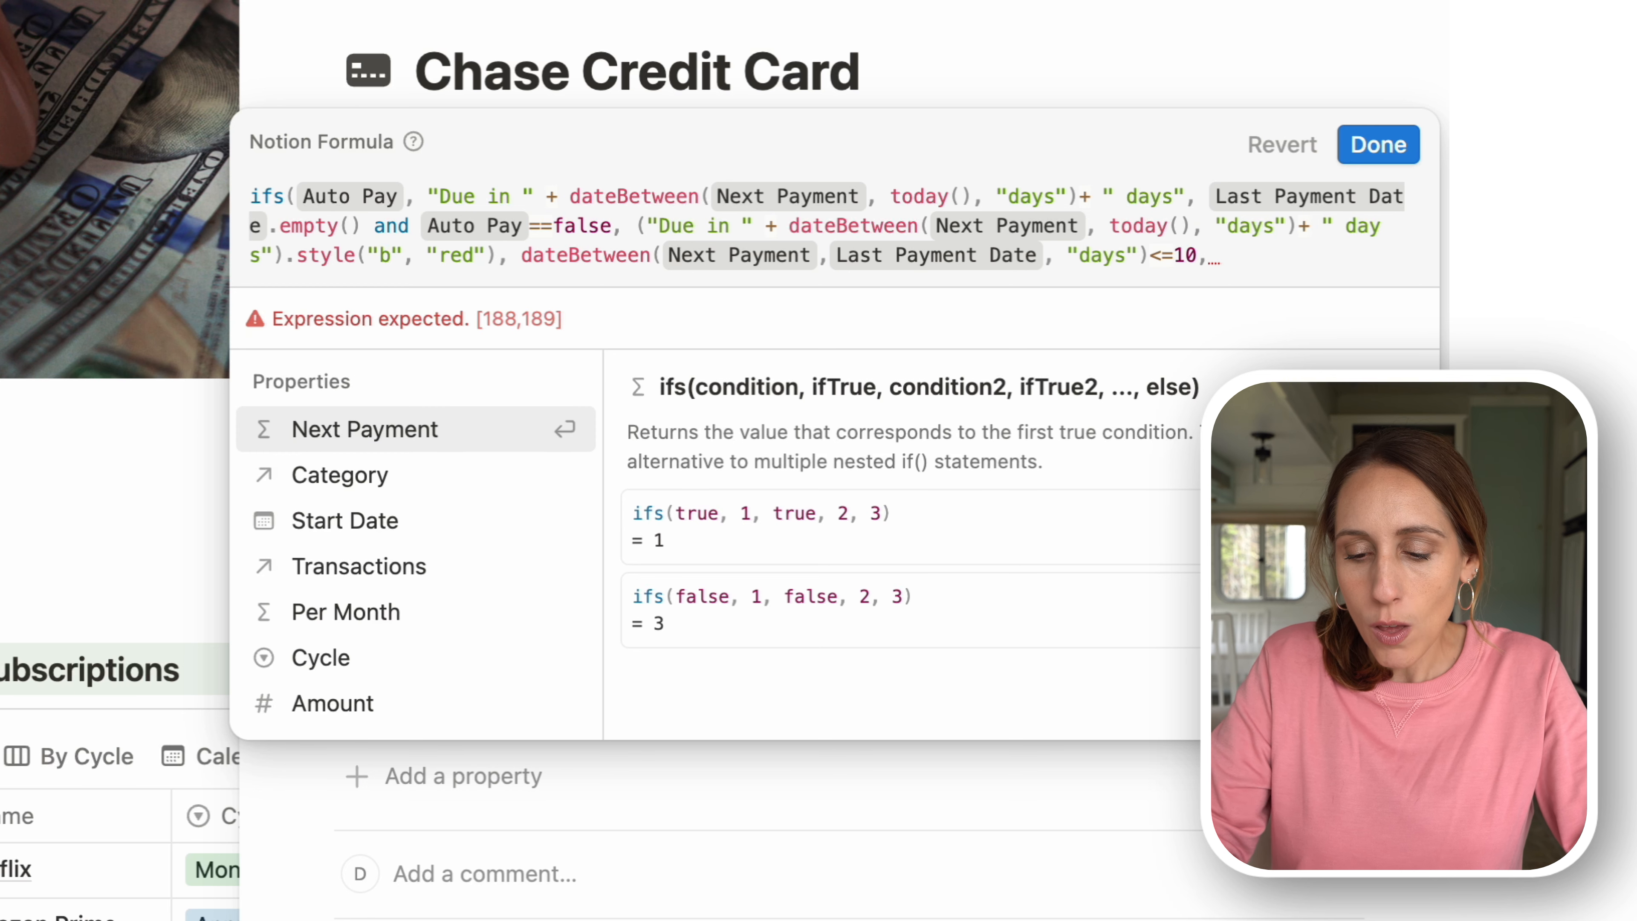
text( ")
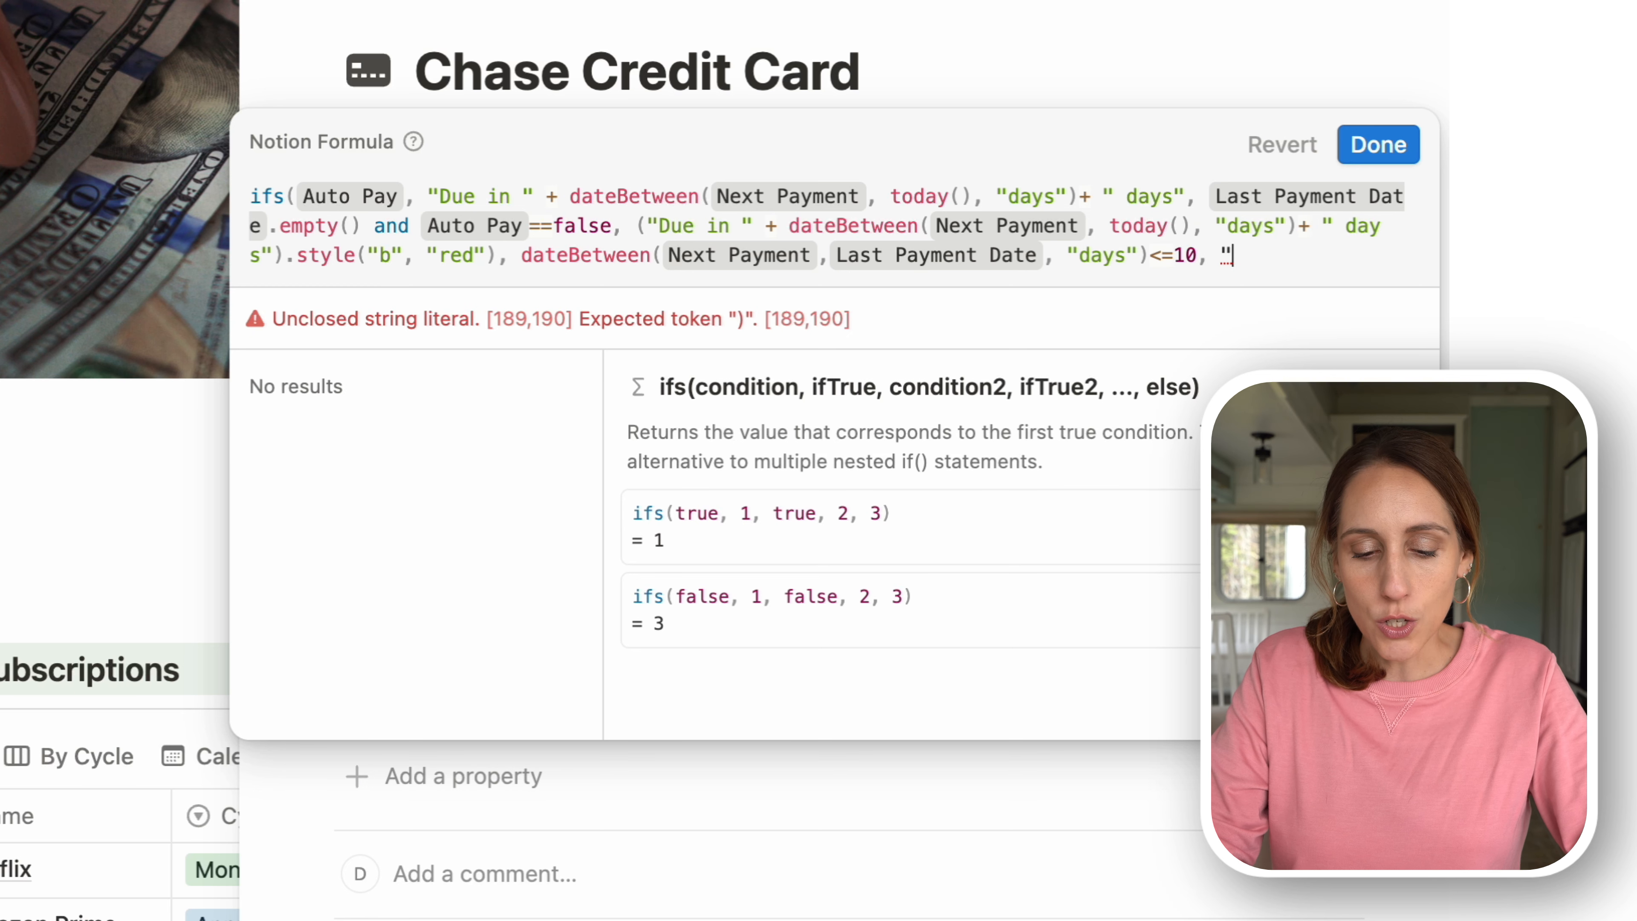
text(Bill )
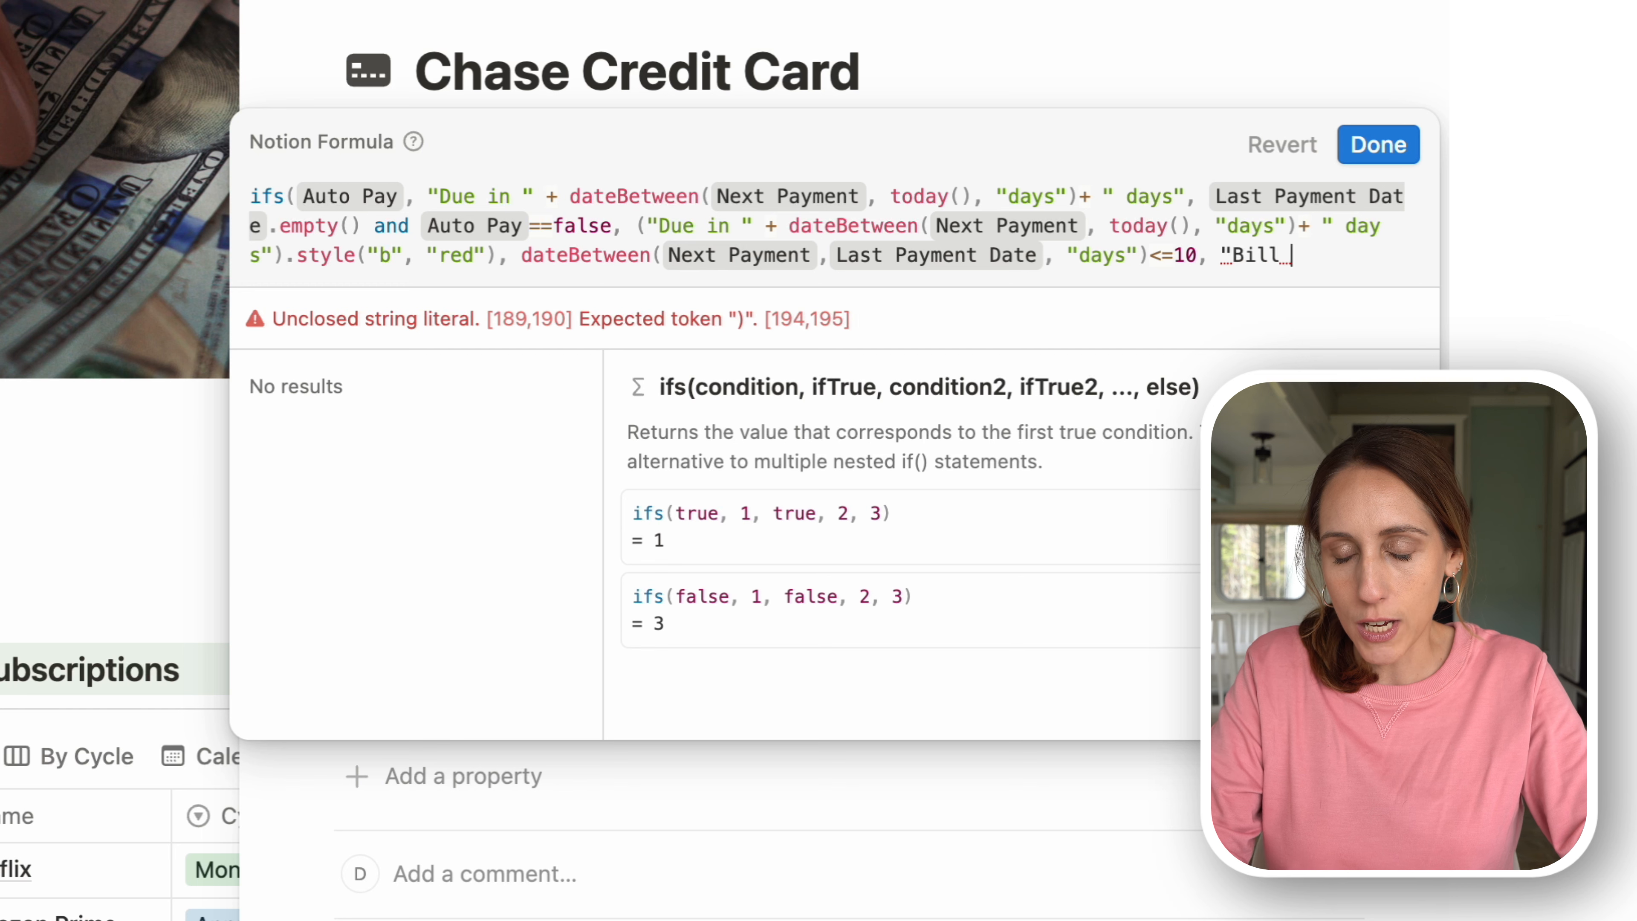
text(Paid)
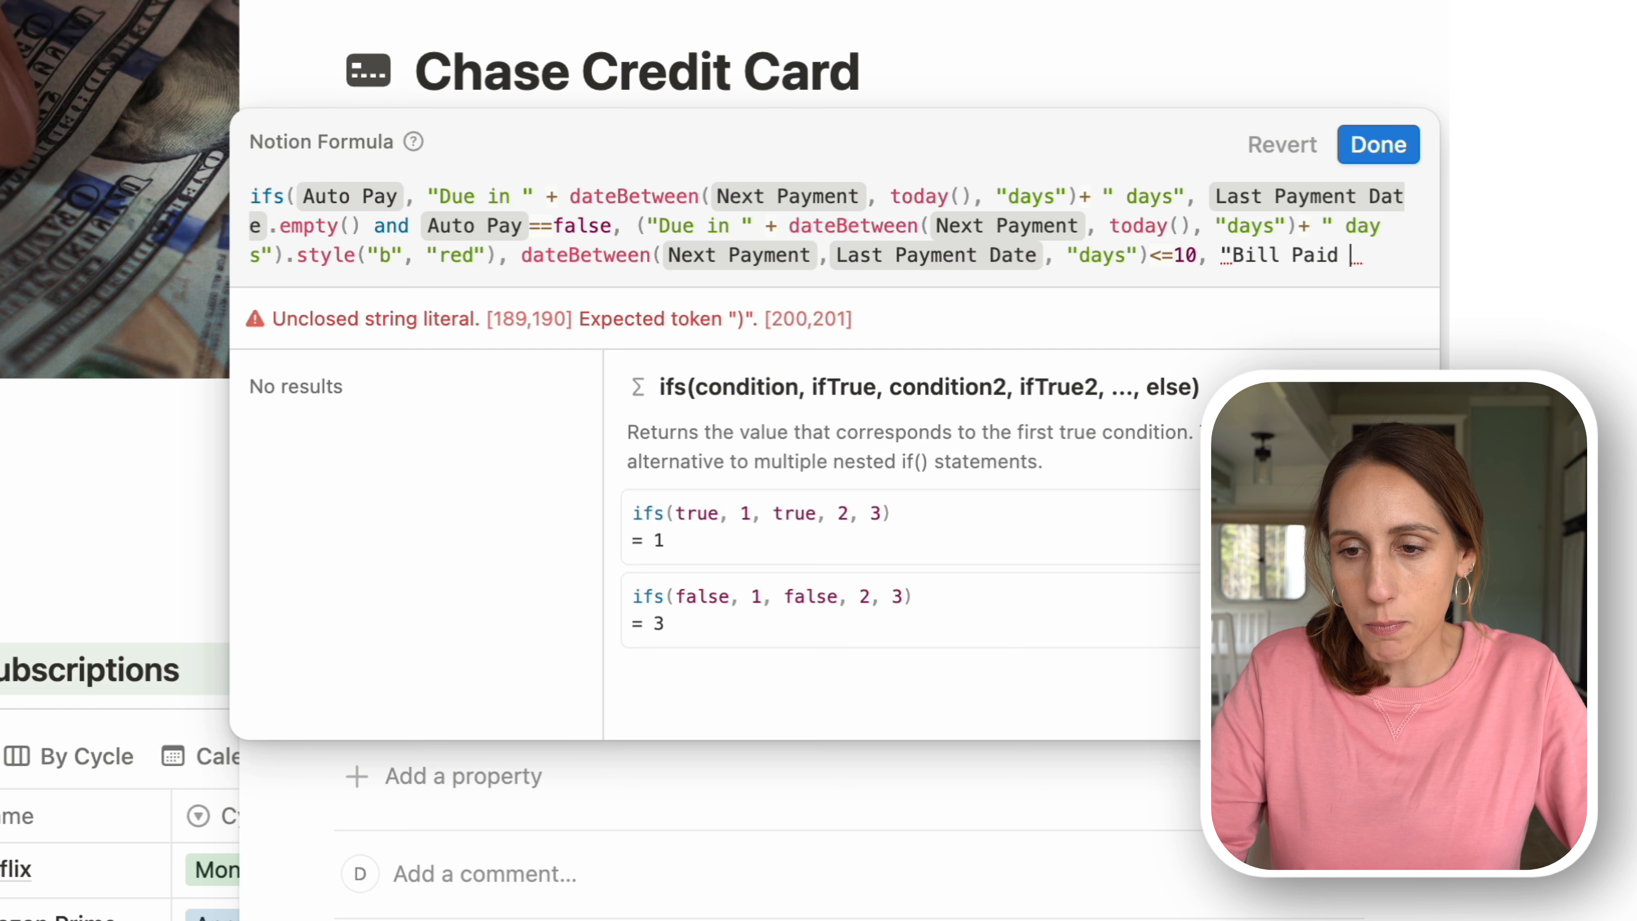
key(ctrl+super+space)
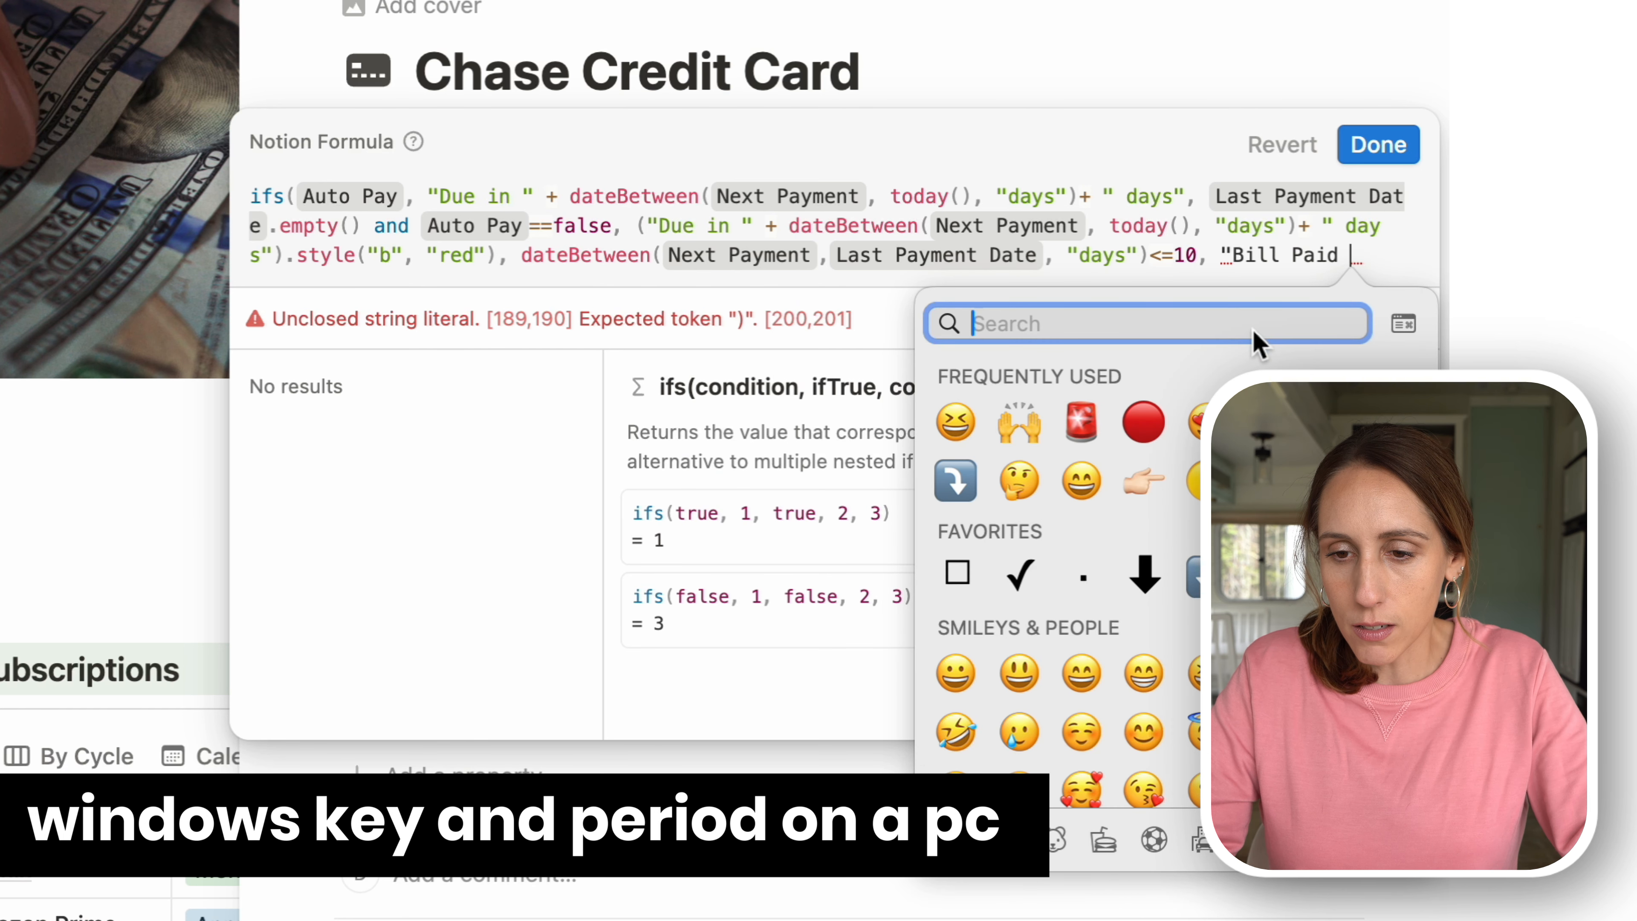
click(1269, 422)
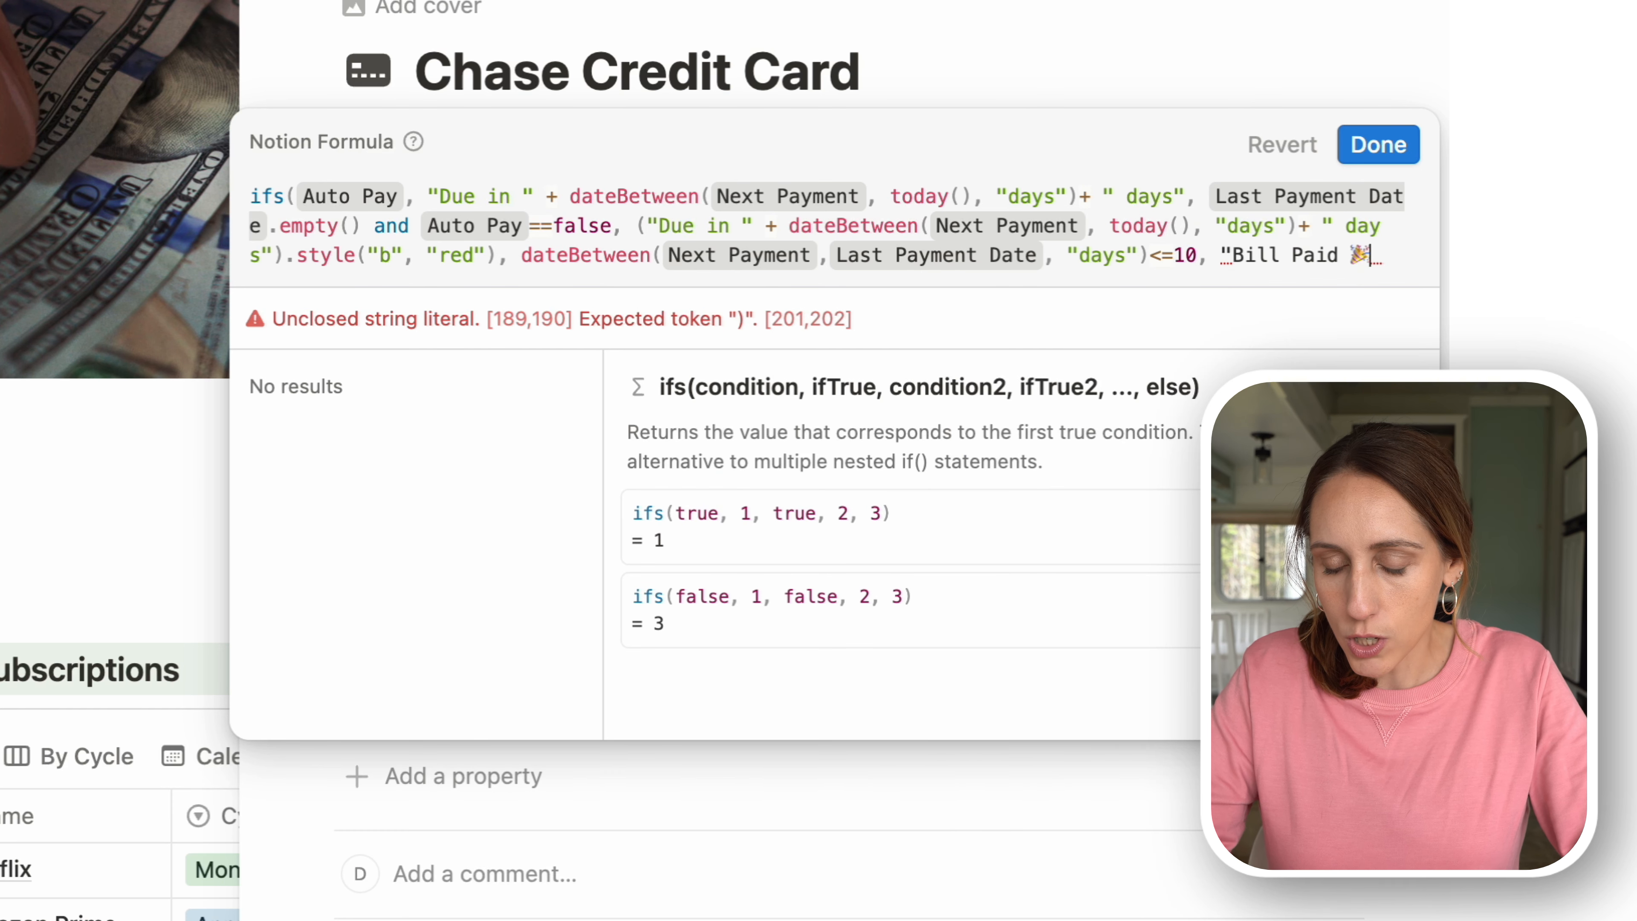
text(")
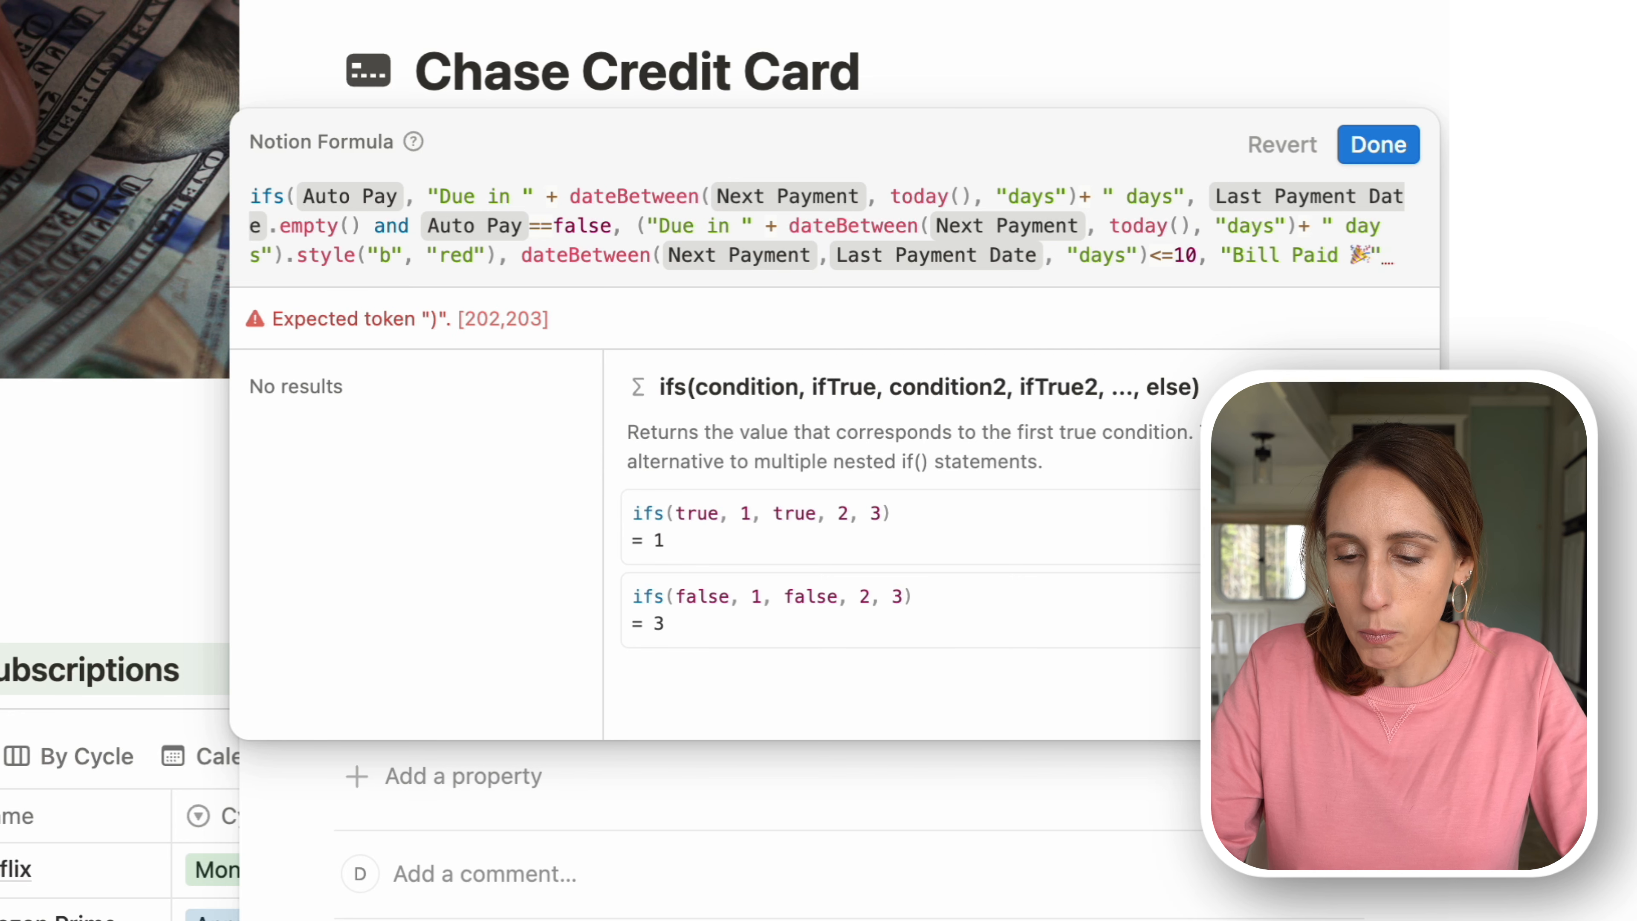
text())
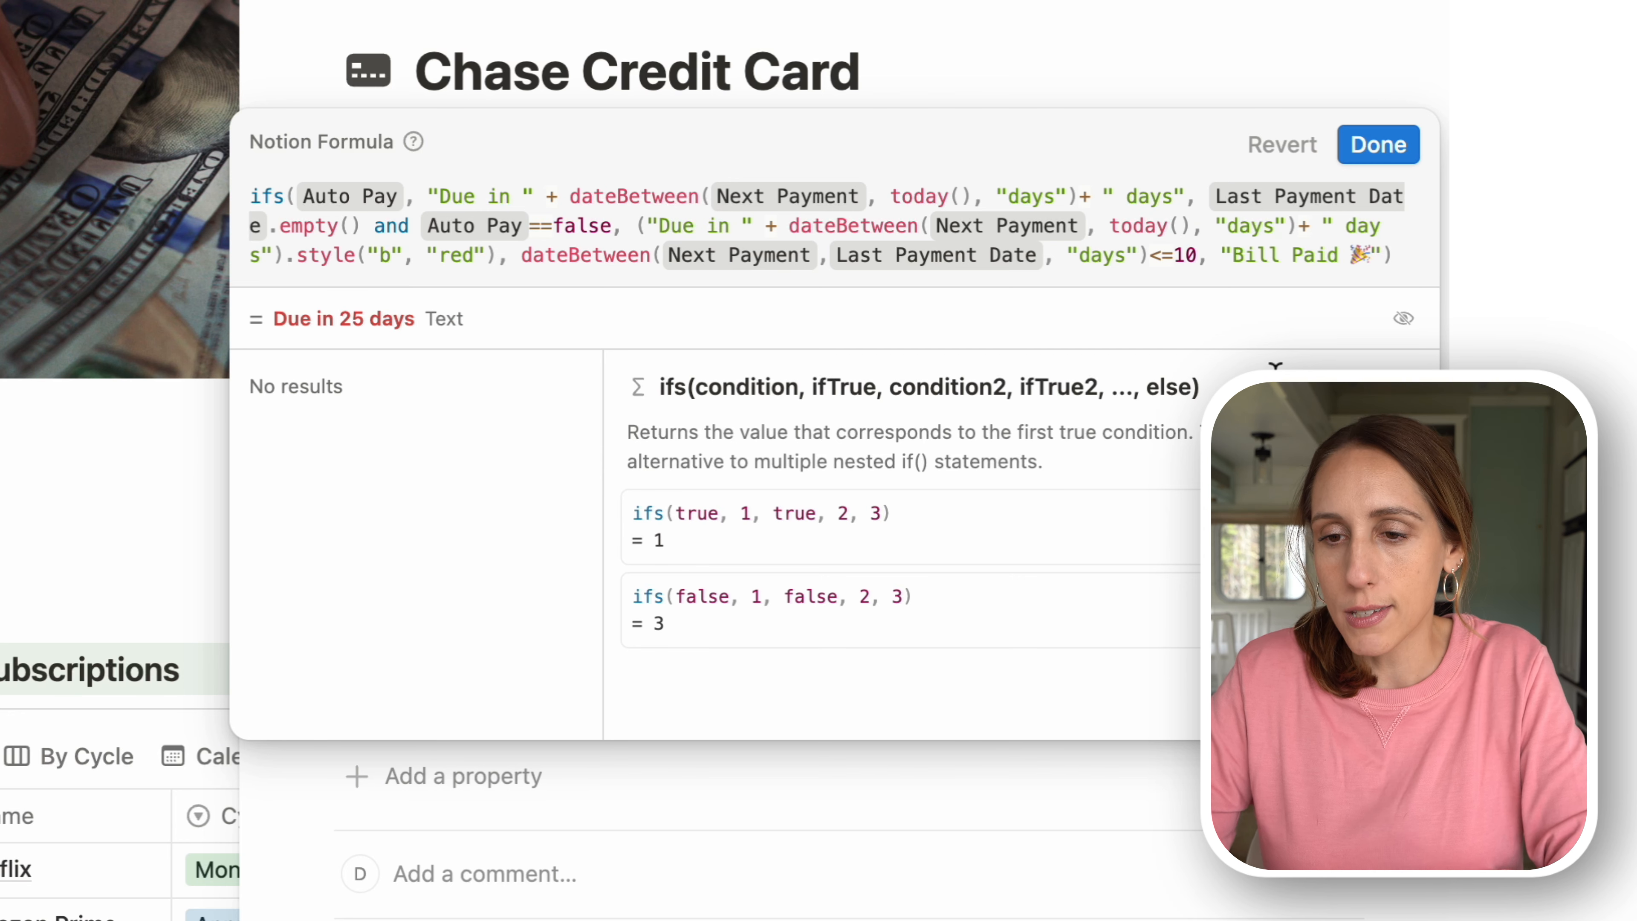
click(1406, 143)
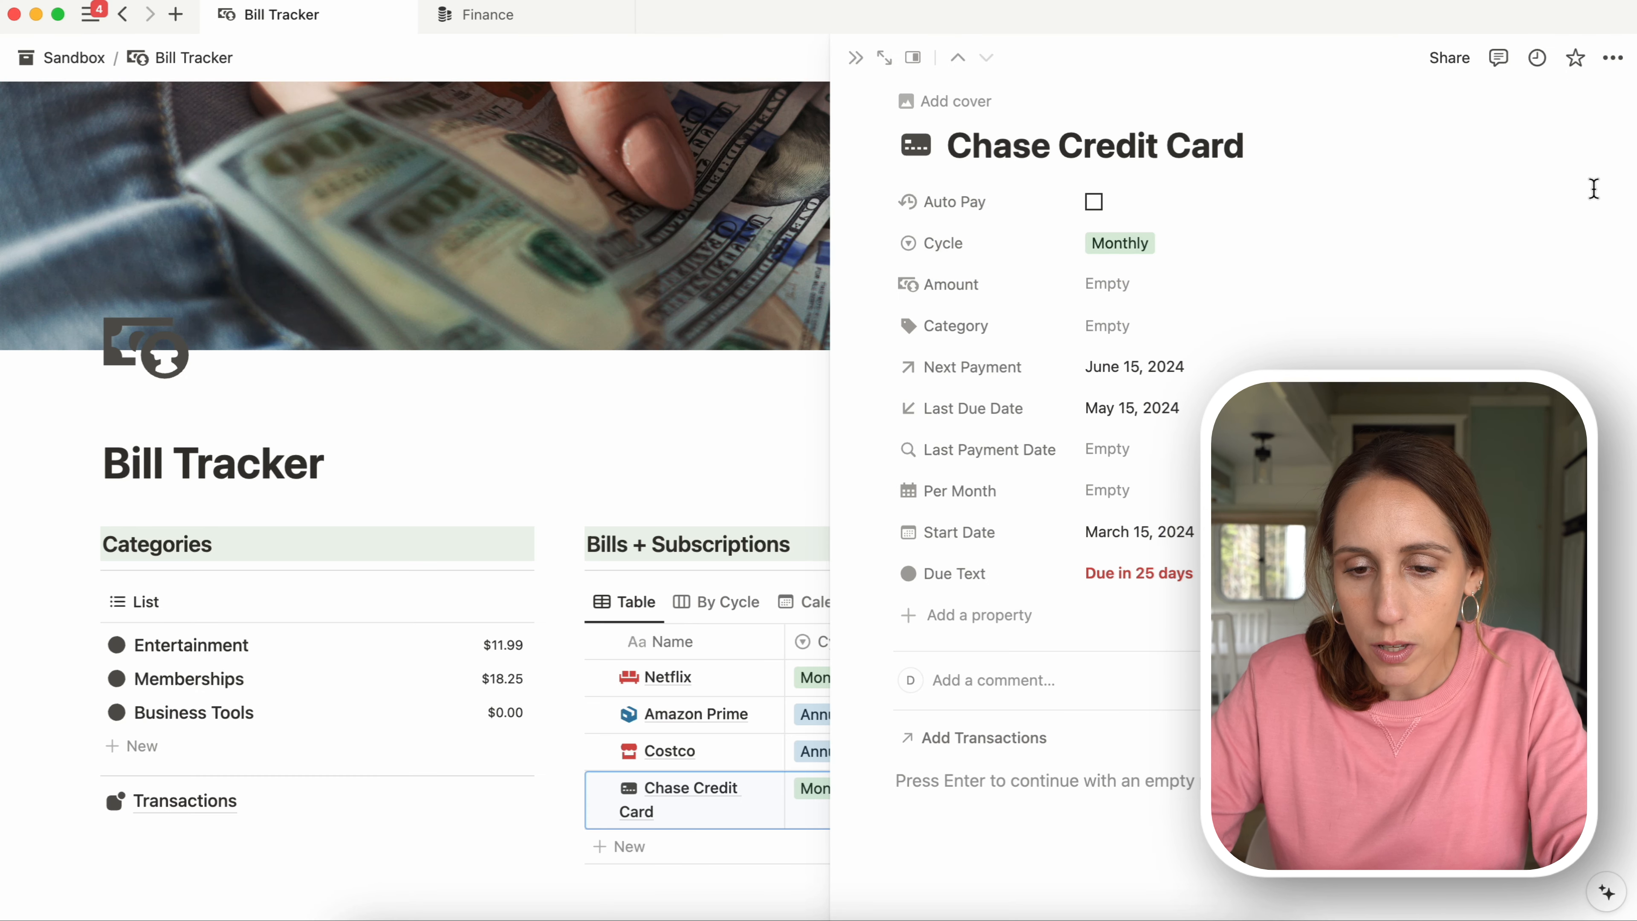
- Link the Credit Card Payment transaction to the Chase Credit Card bill and open that bill's page
click(223, 802)
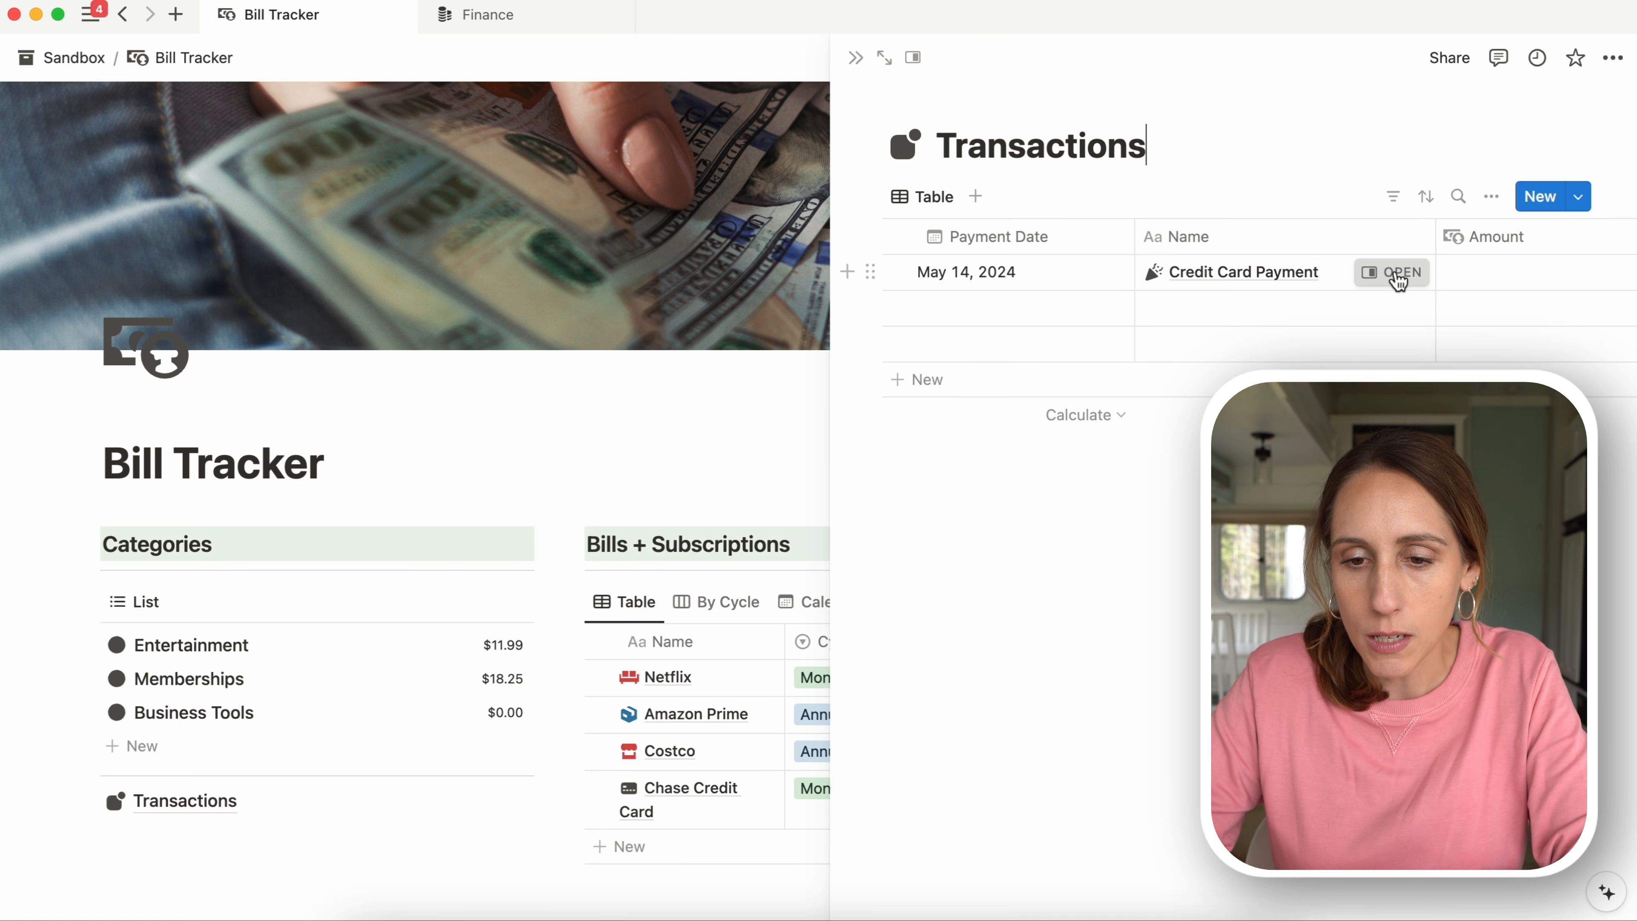
click(1381, 272)
click(1170, 284)
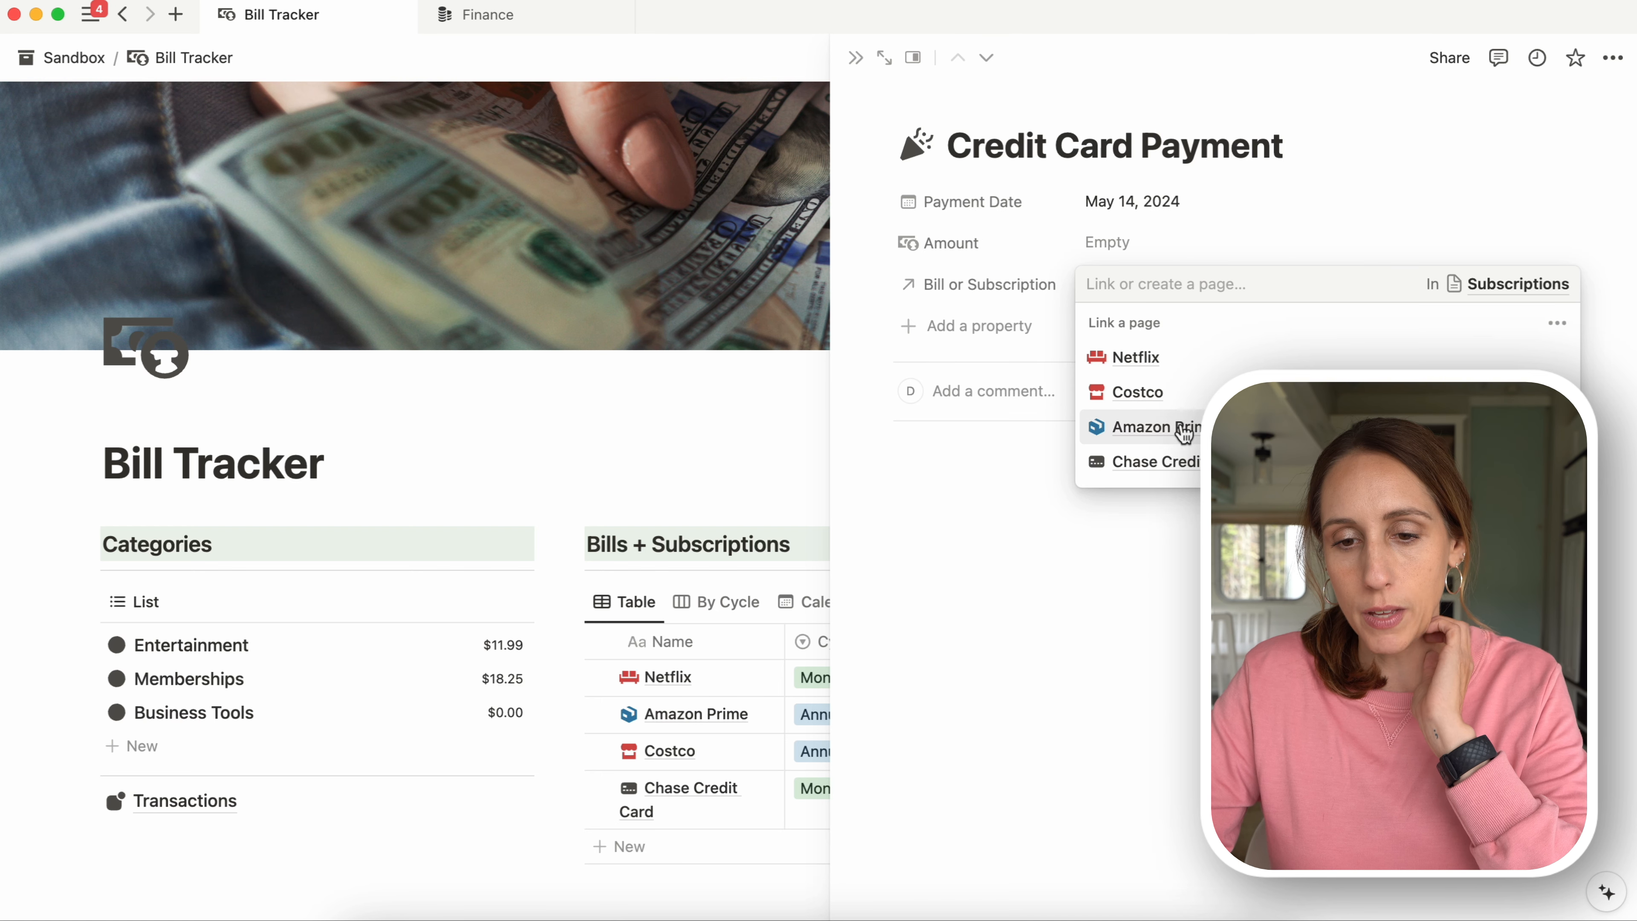
click(1172, 461)
click(1201, 227)
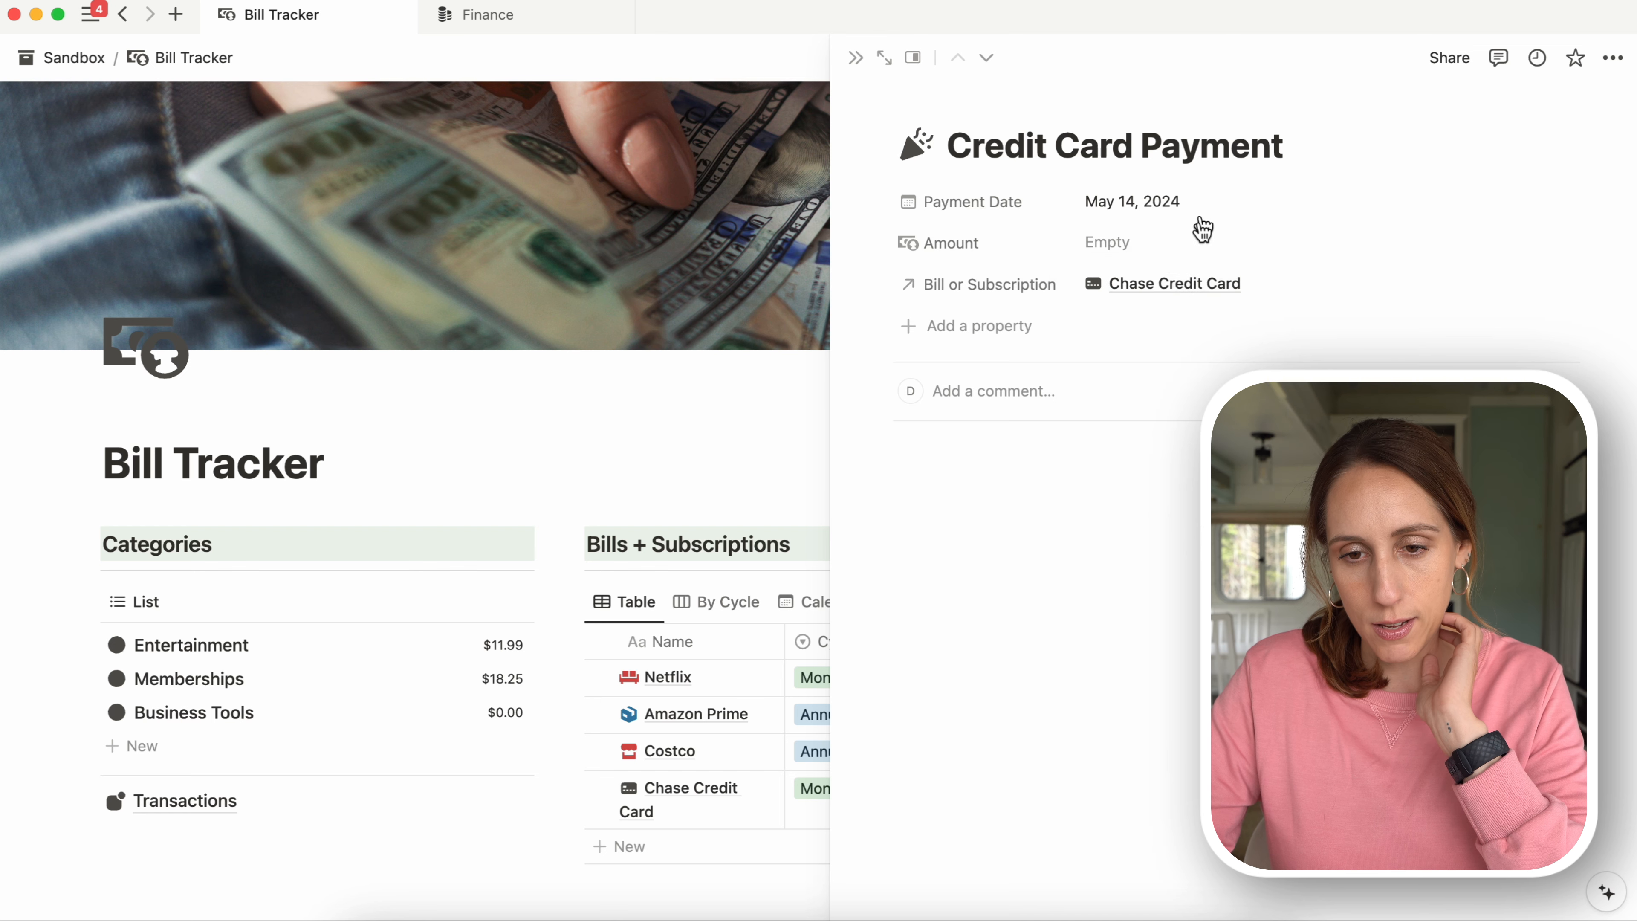
click(1144, 286)
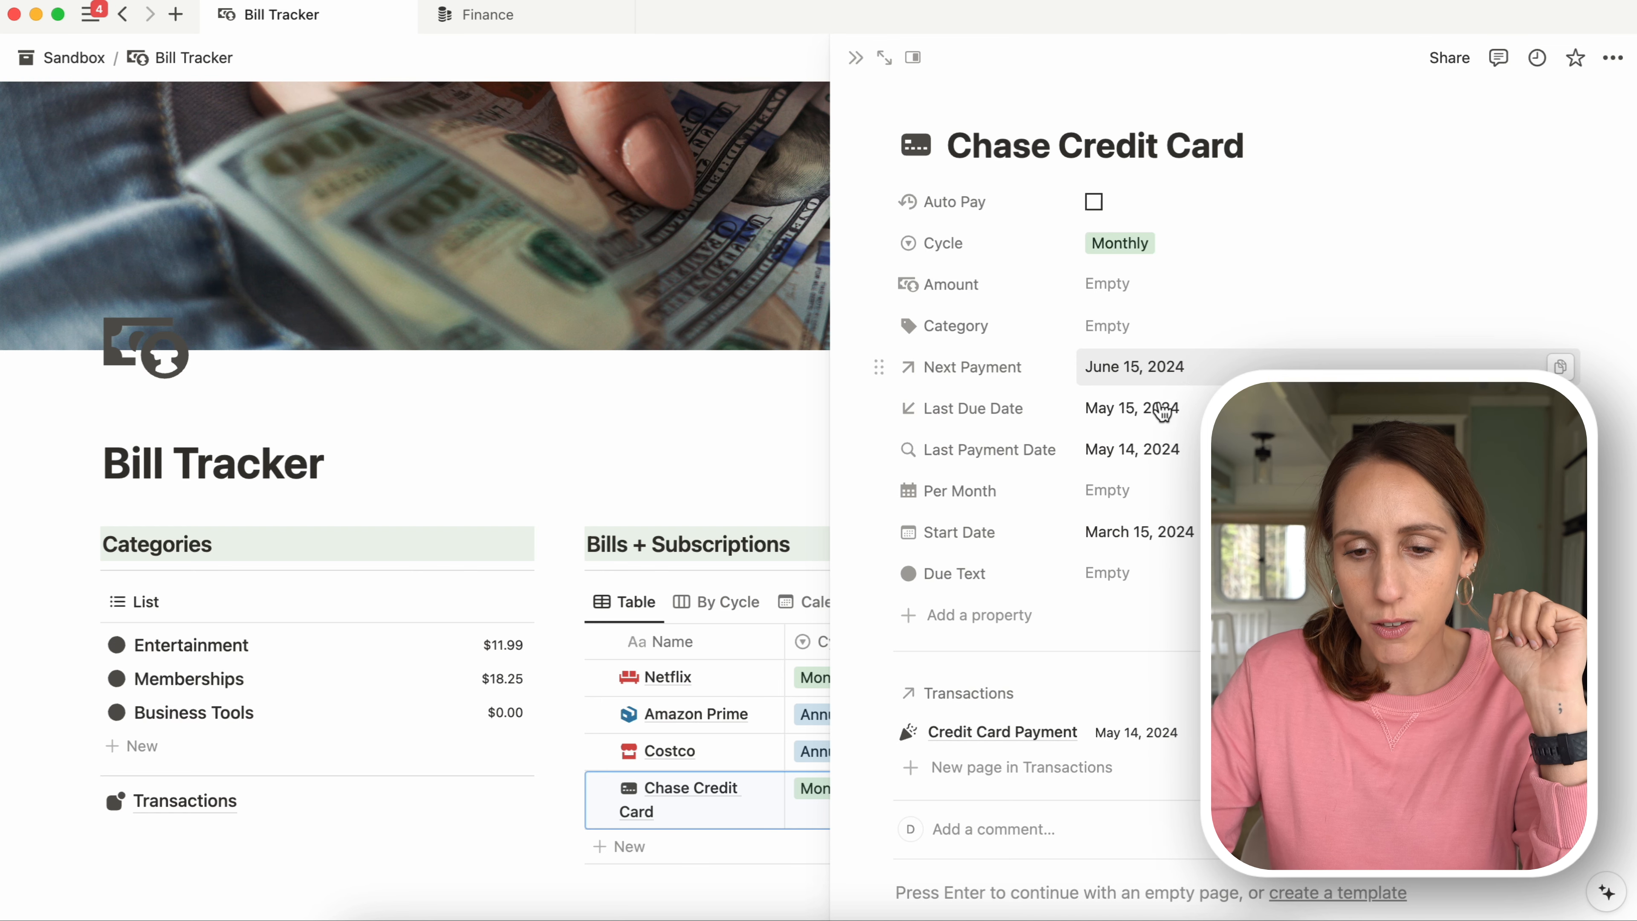
- Set the linked Credit Card Payment transaction's date to June 14, 2024
click(1145, 734)
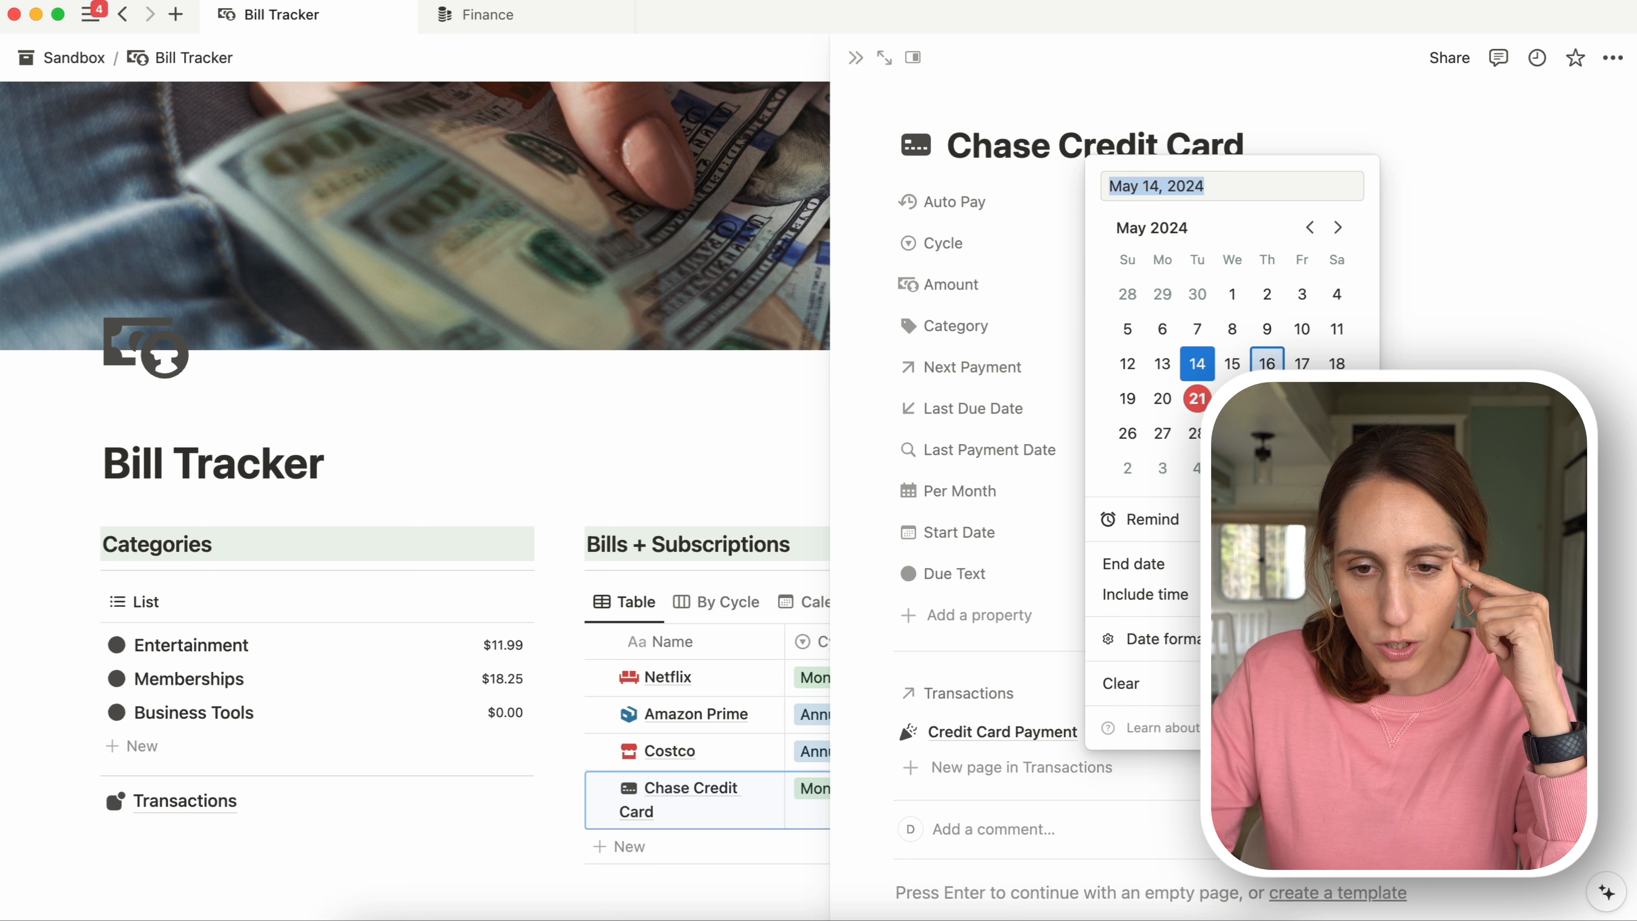
click(1337, 227)
click(1302, 364)
click(1582, 337)
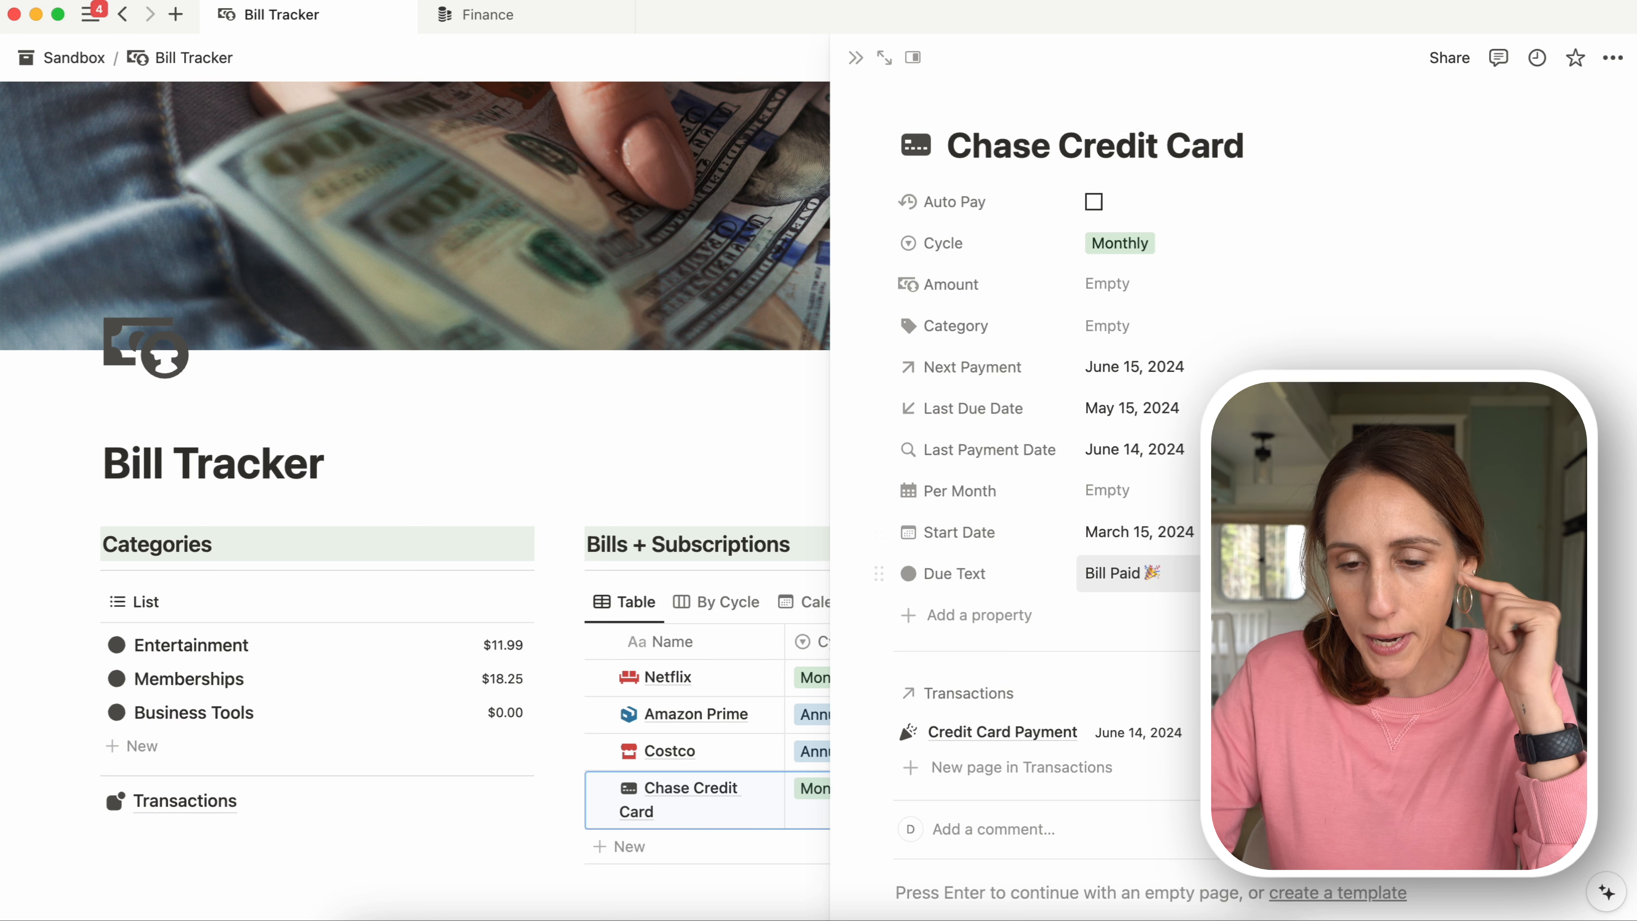
- Append .style("b", "Green") to the "Bill Paid 🎉" result in the Due Text formula and save it
click(1128, 573)
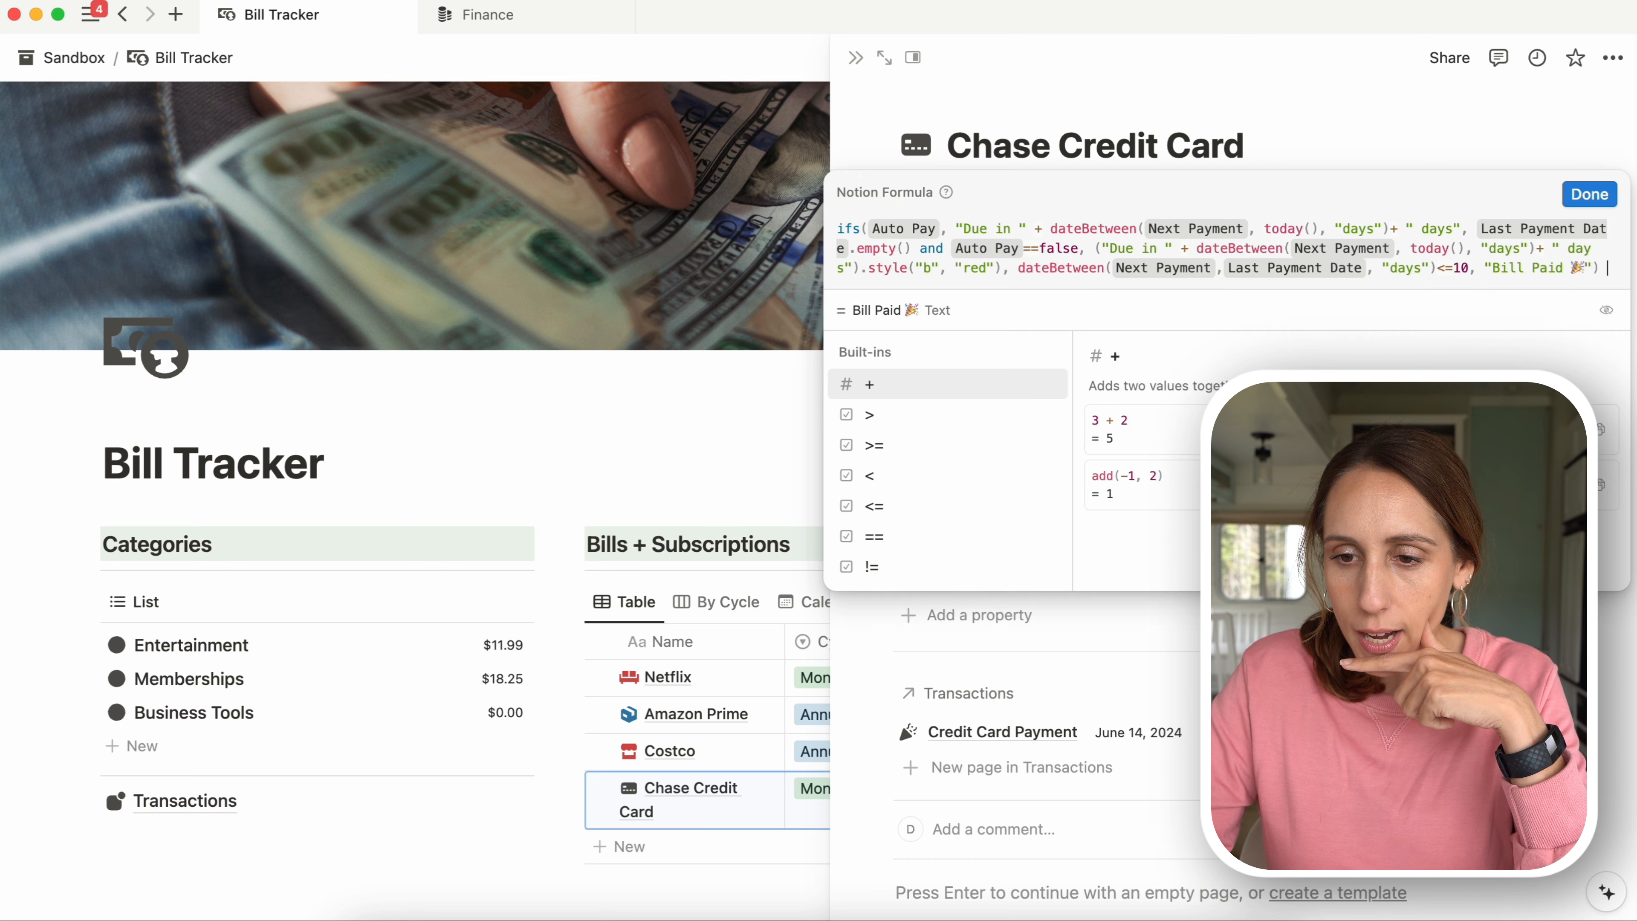
click(1592, 268)
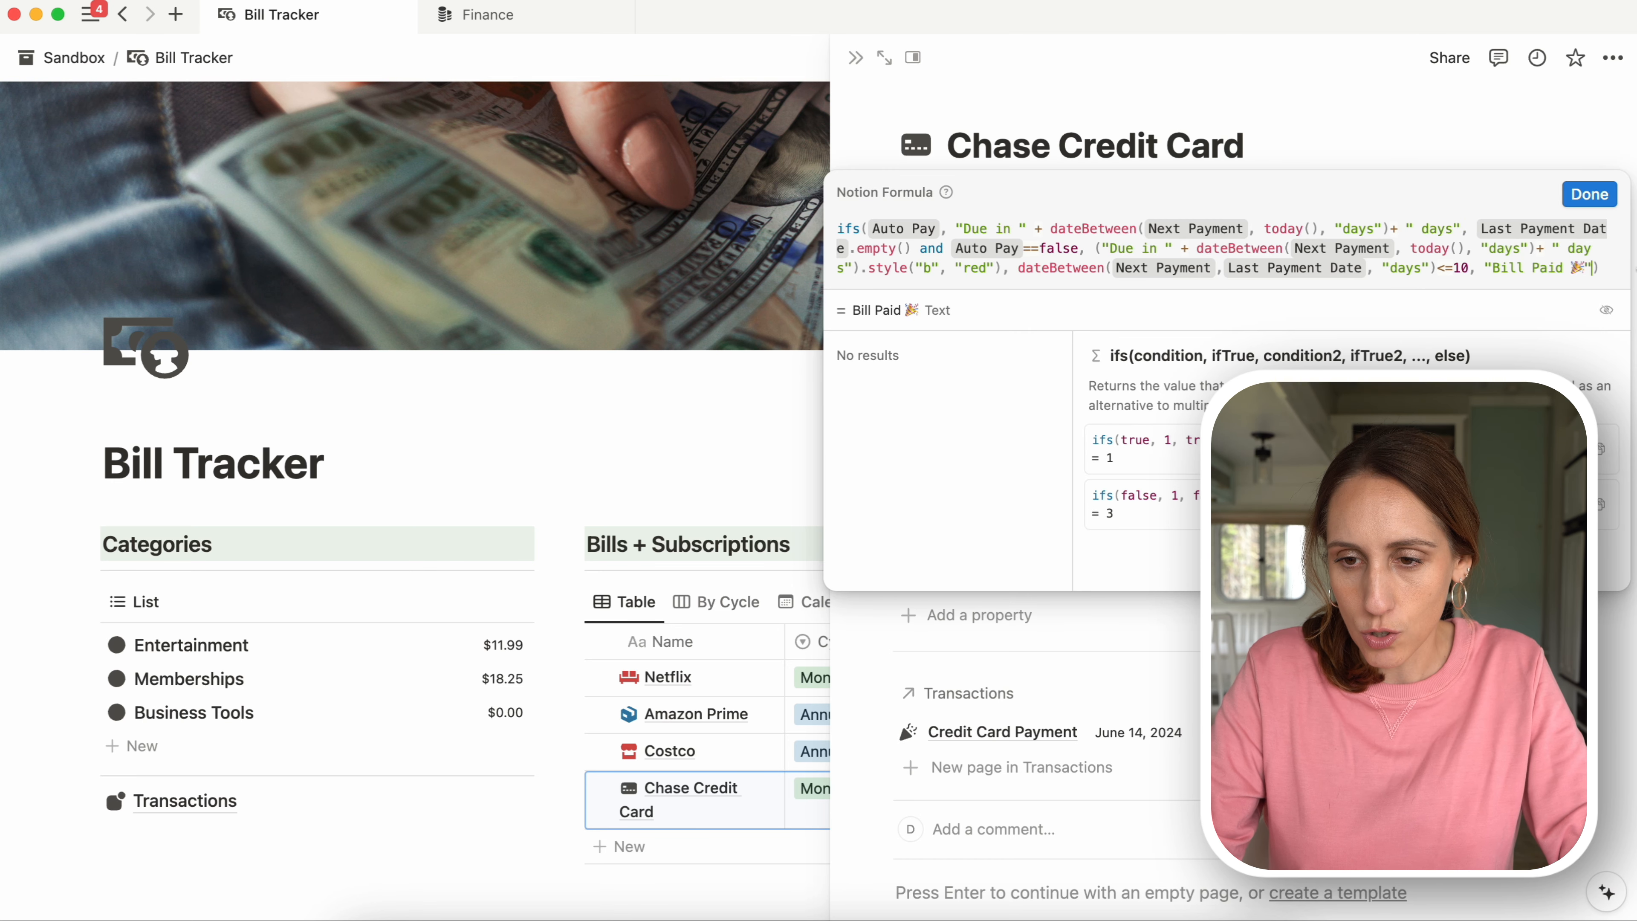
text(.style)
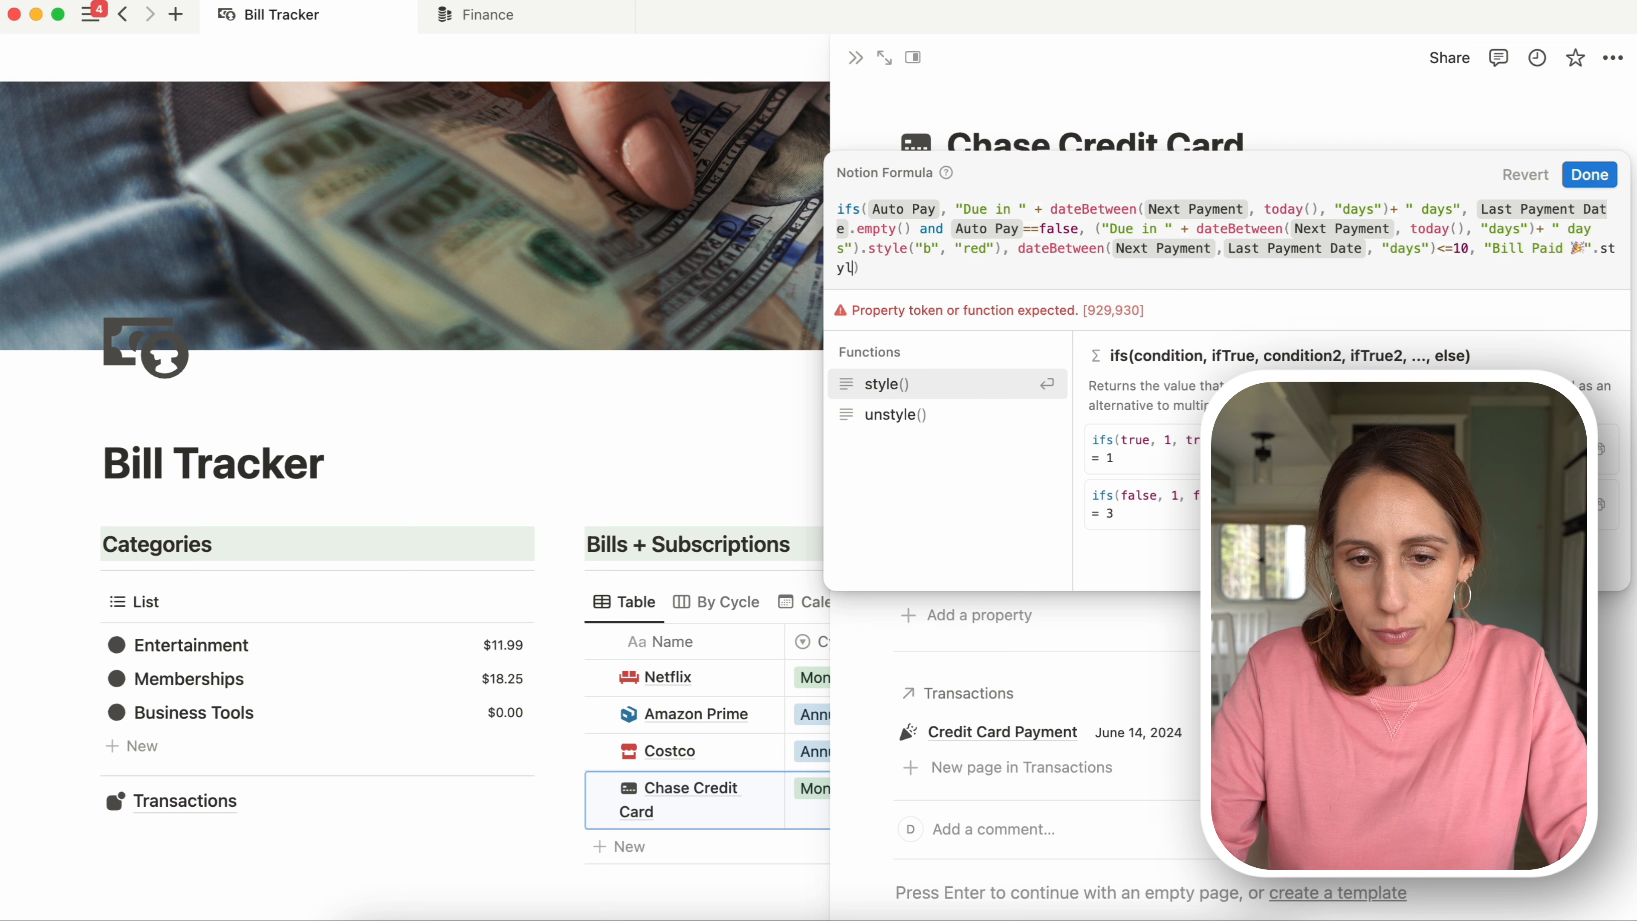
text(("b")
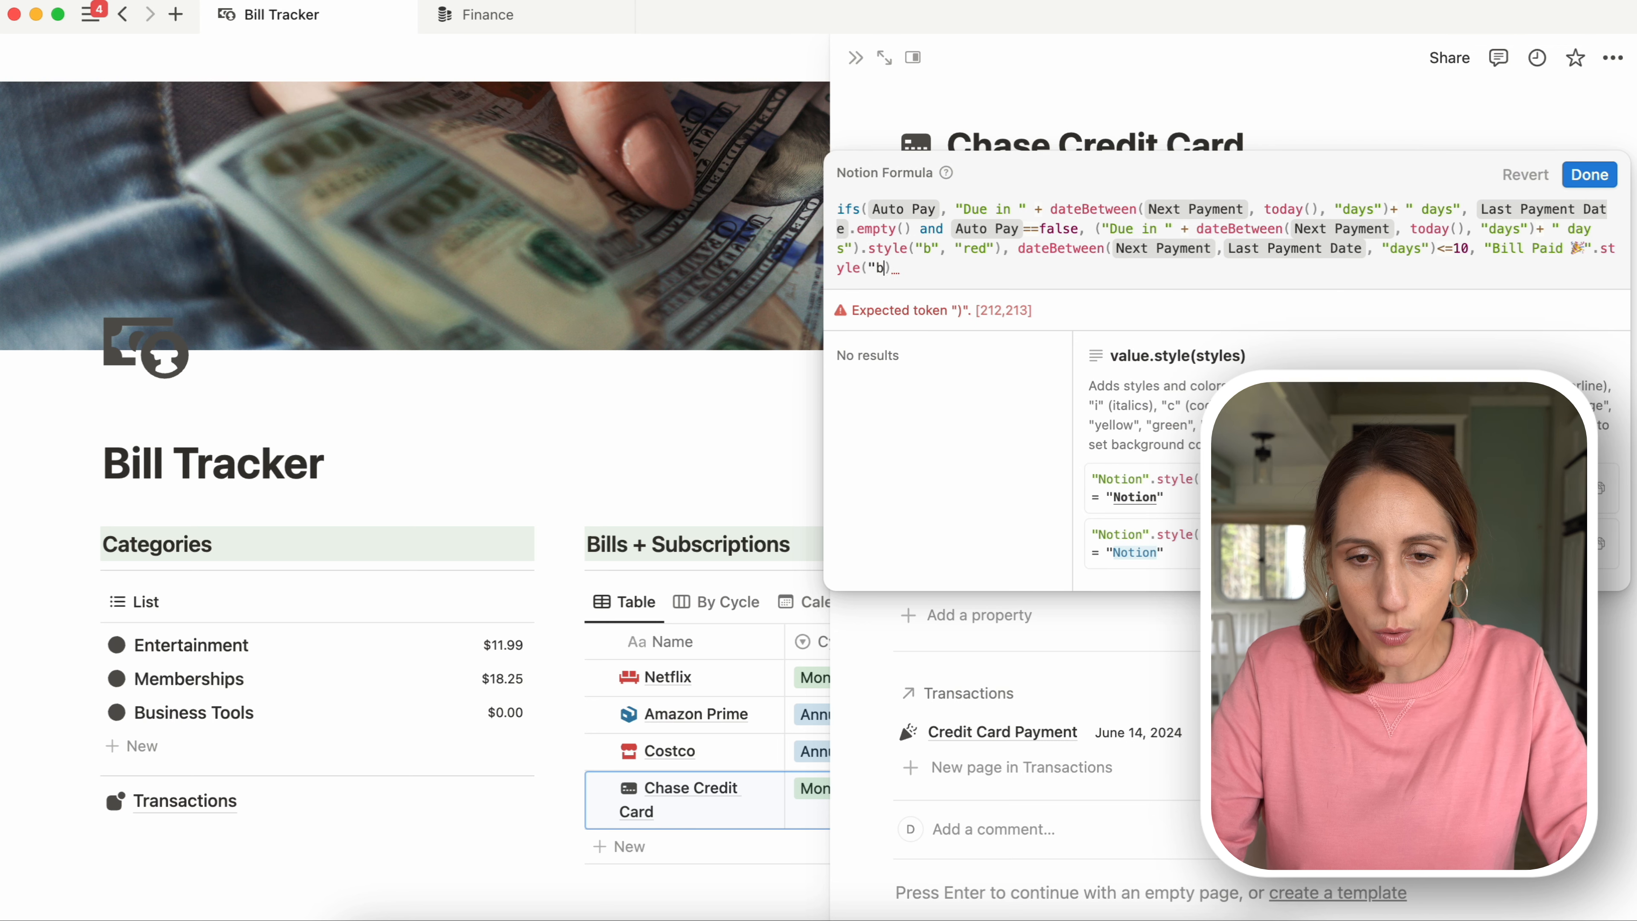
text(, "Gree)
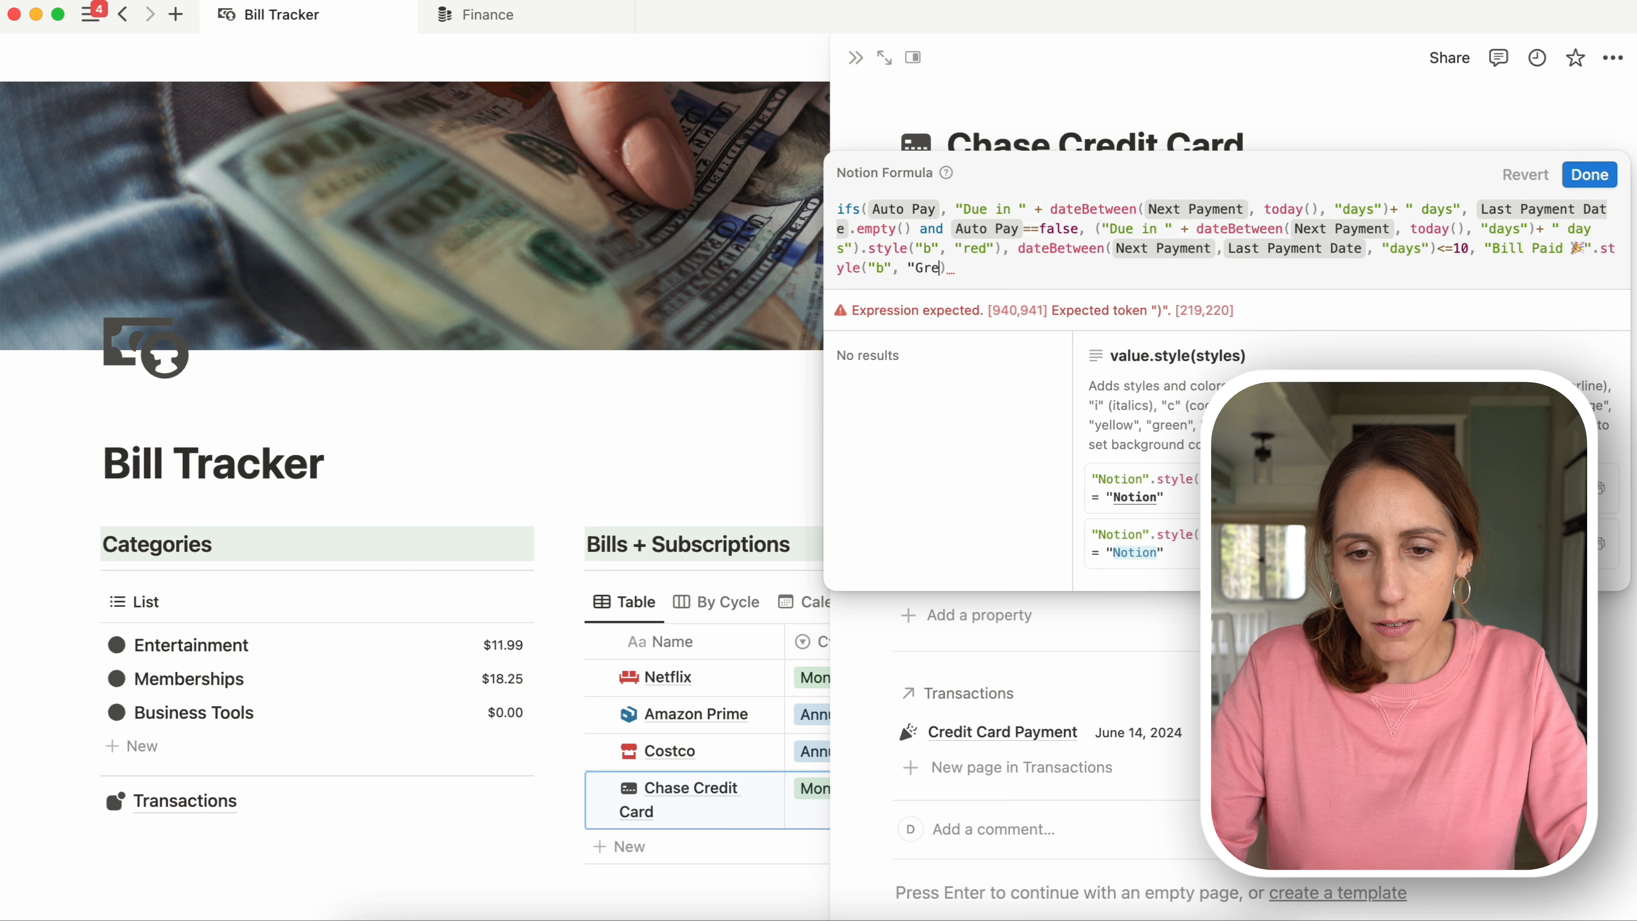
text(n")
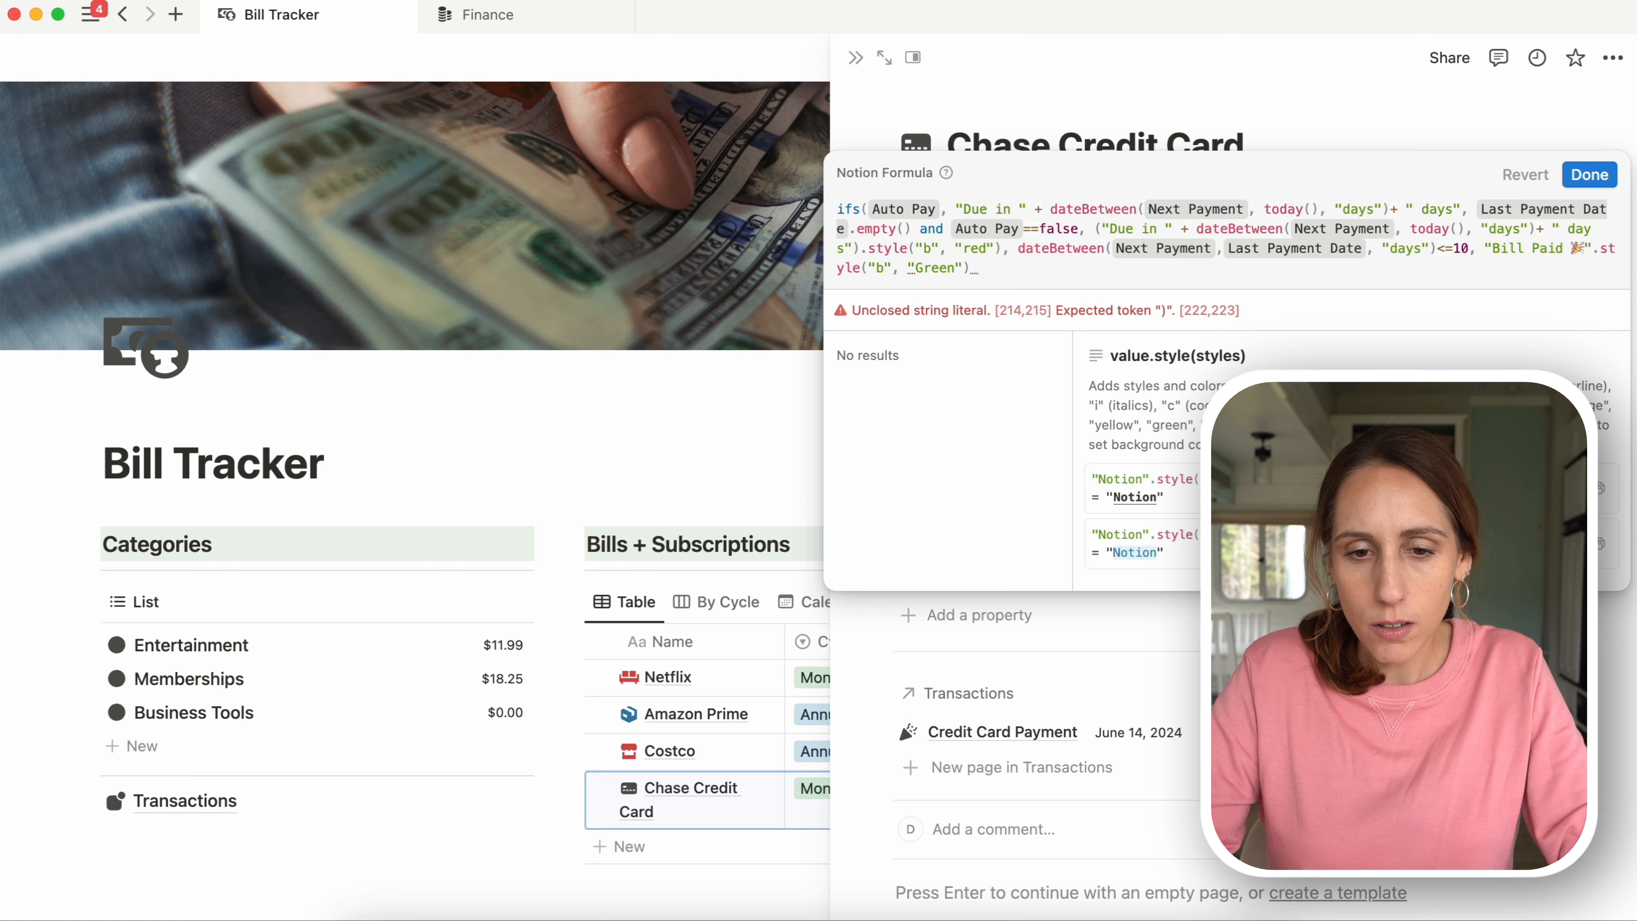
text())
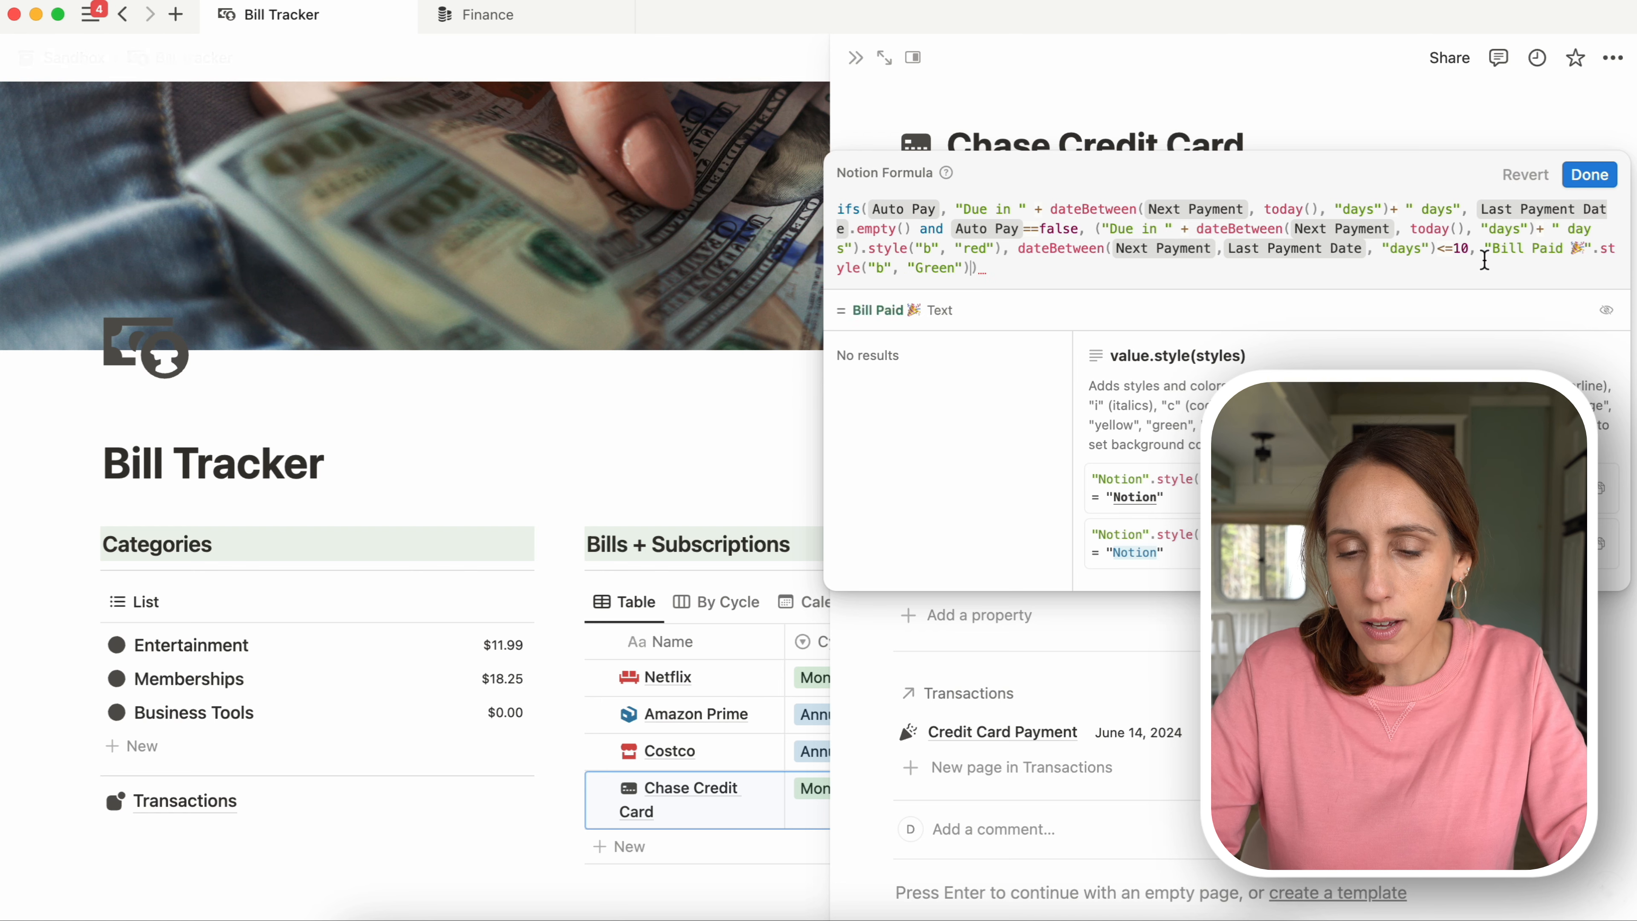
click(1590, 173)
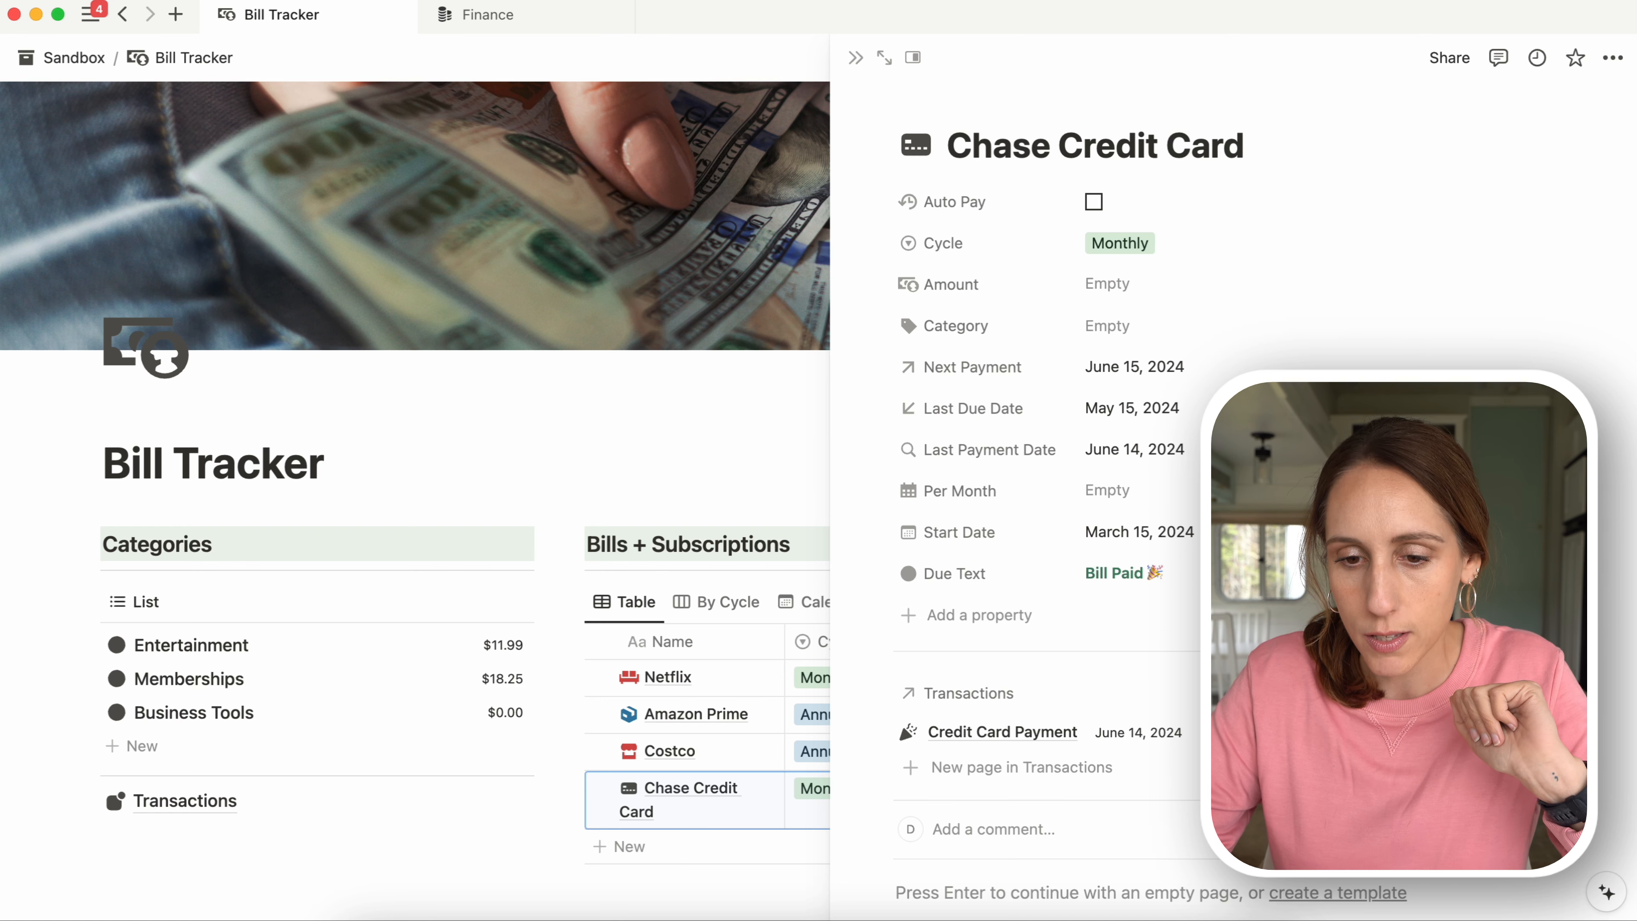
- Add dateBetween(Last Due Date, Last Payment Date, "days")>10 as the fourth ifs condition in the Due Text formula
click(1192, 577)
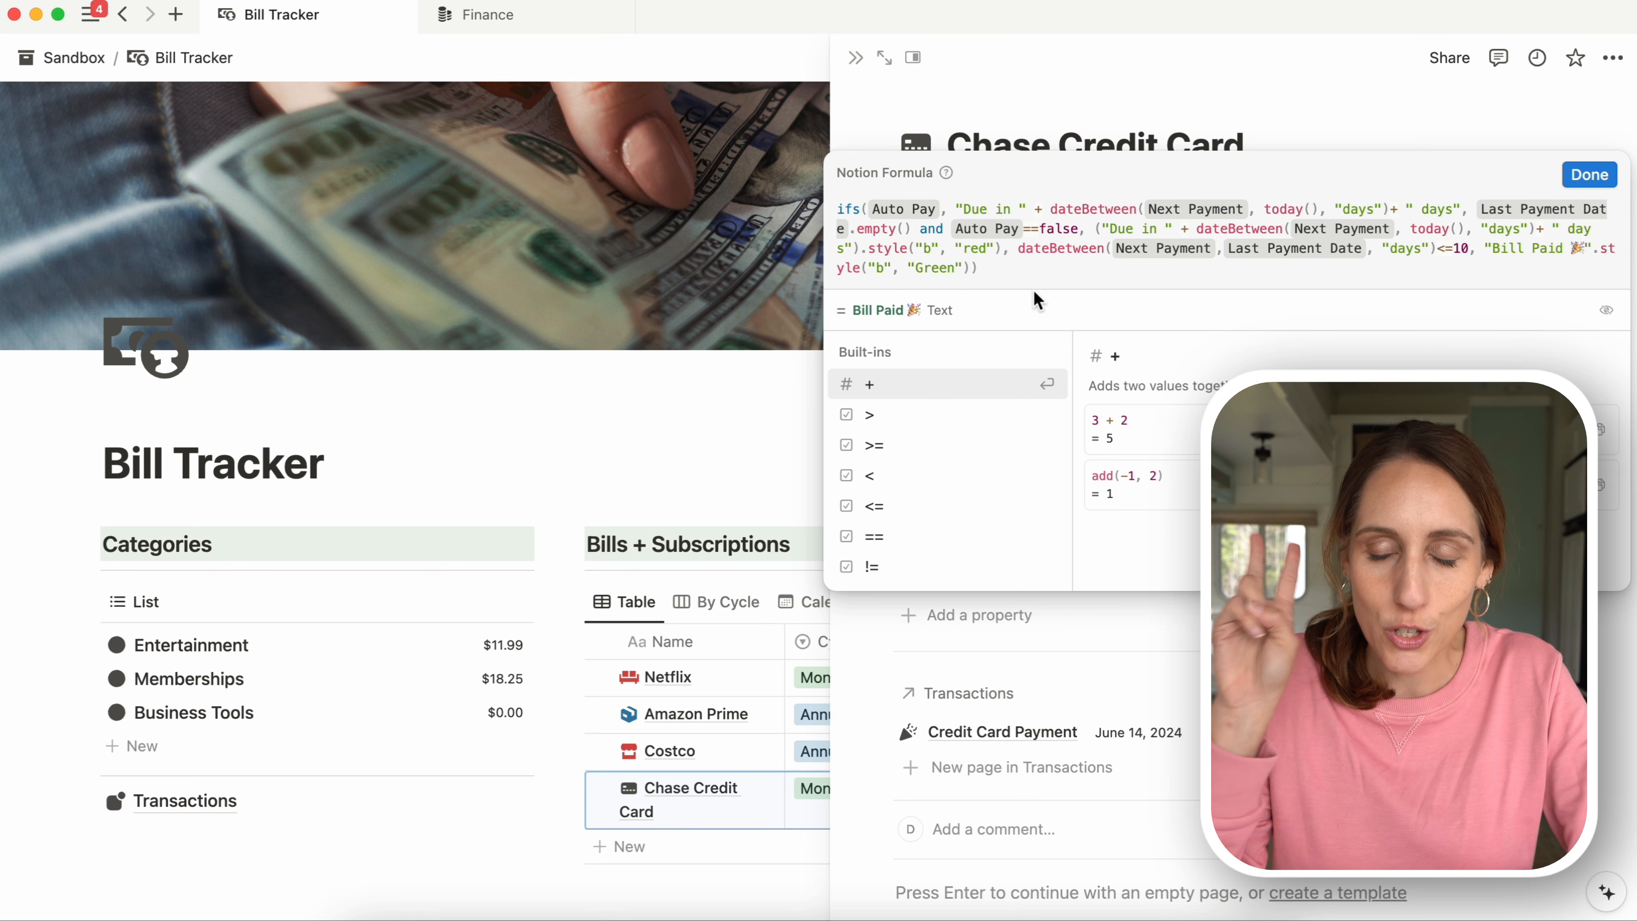
click(979, 268)
text(,)
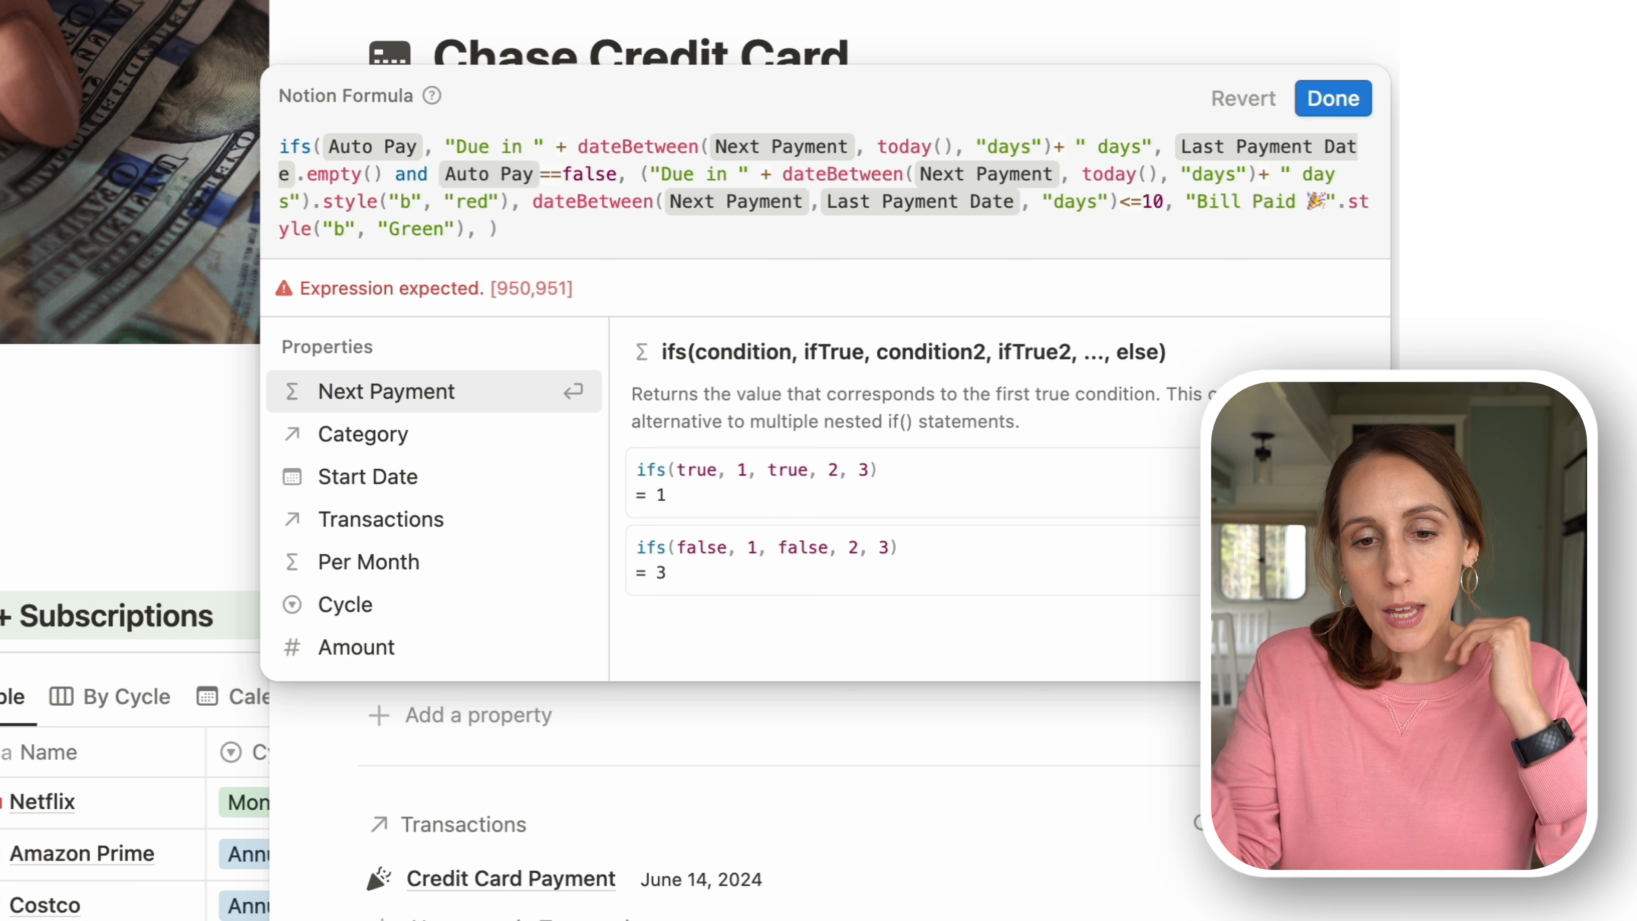
text(date)
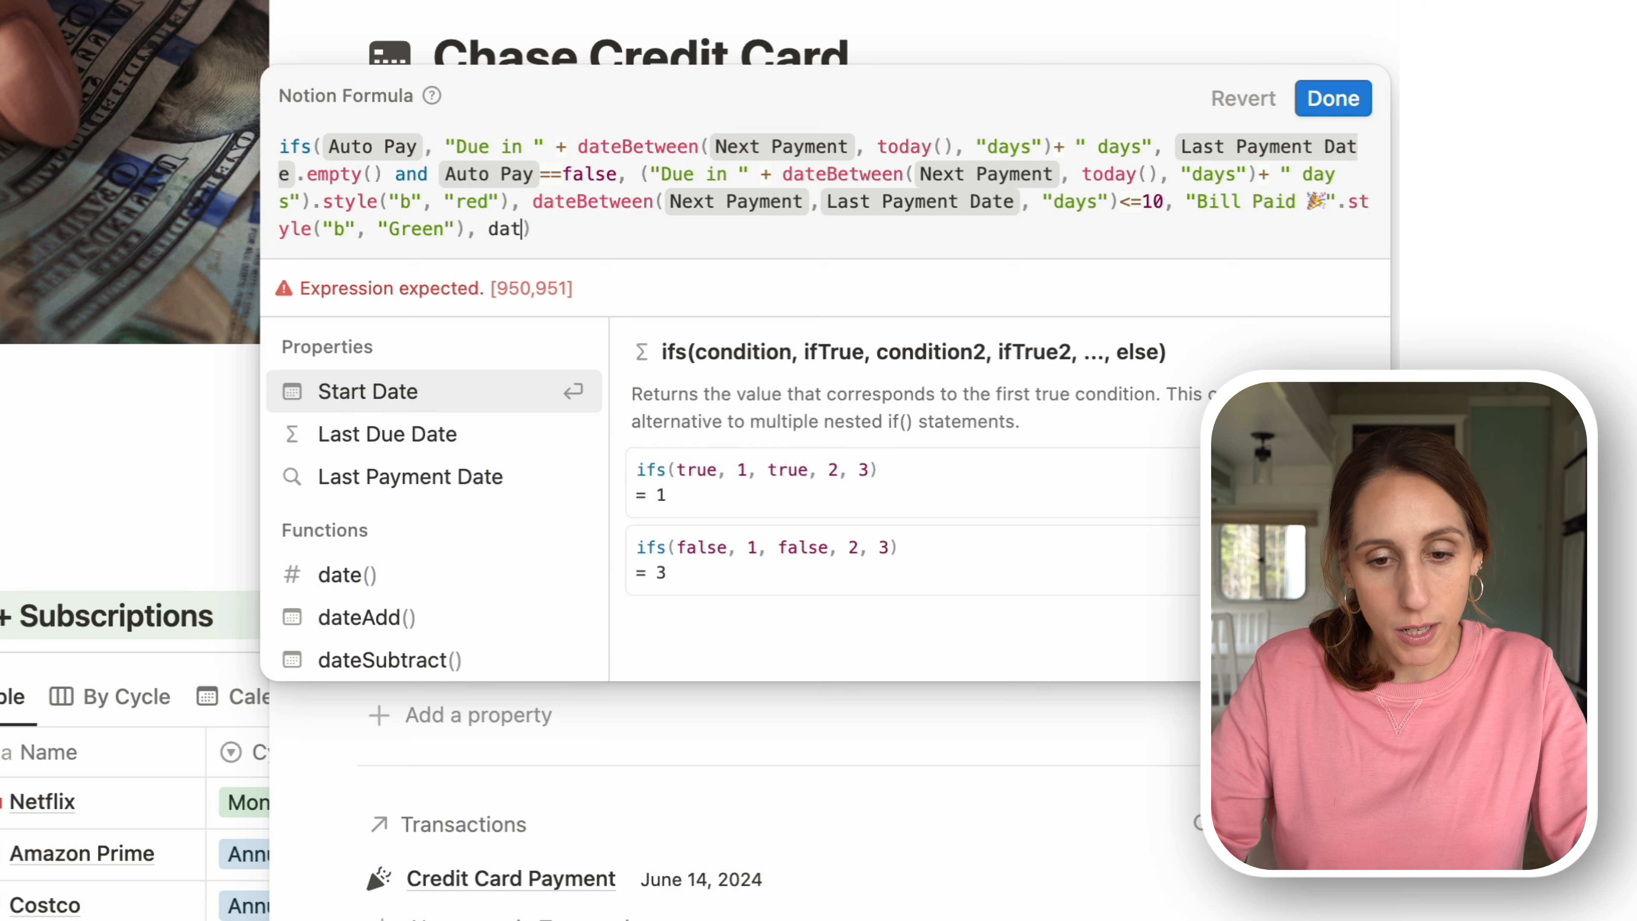
text(b)
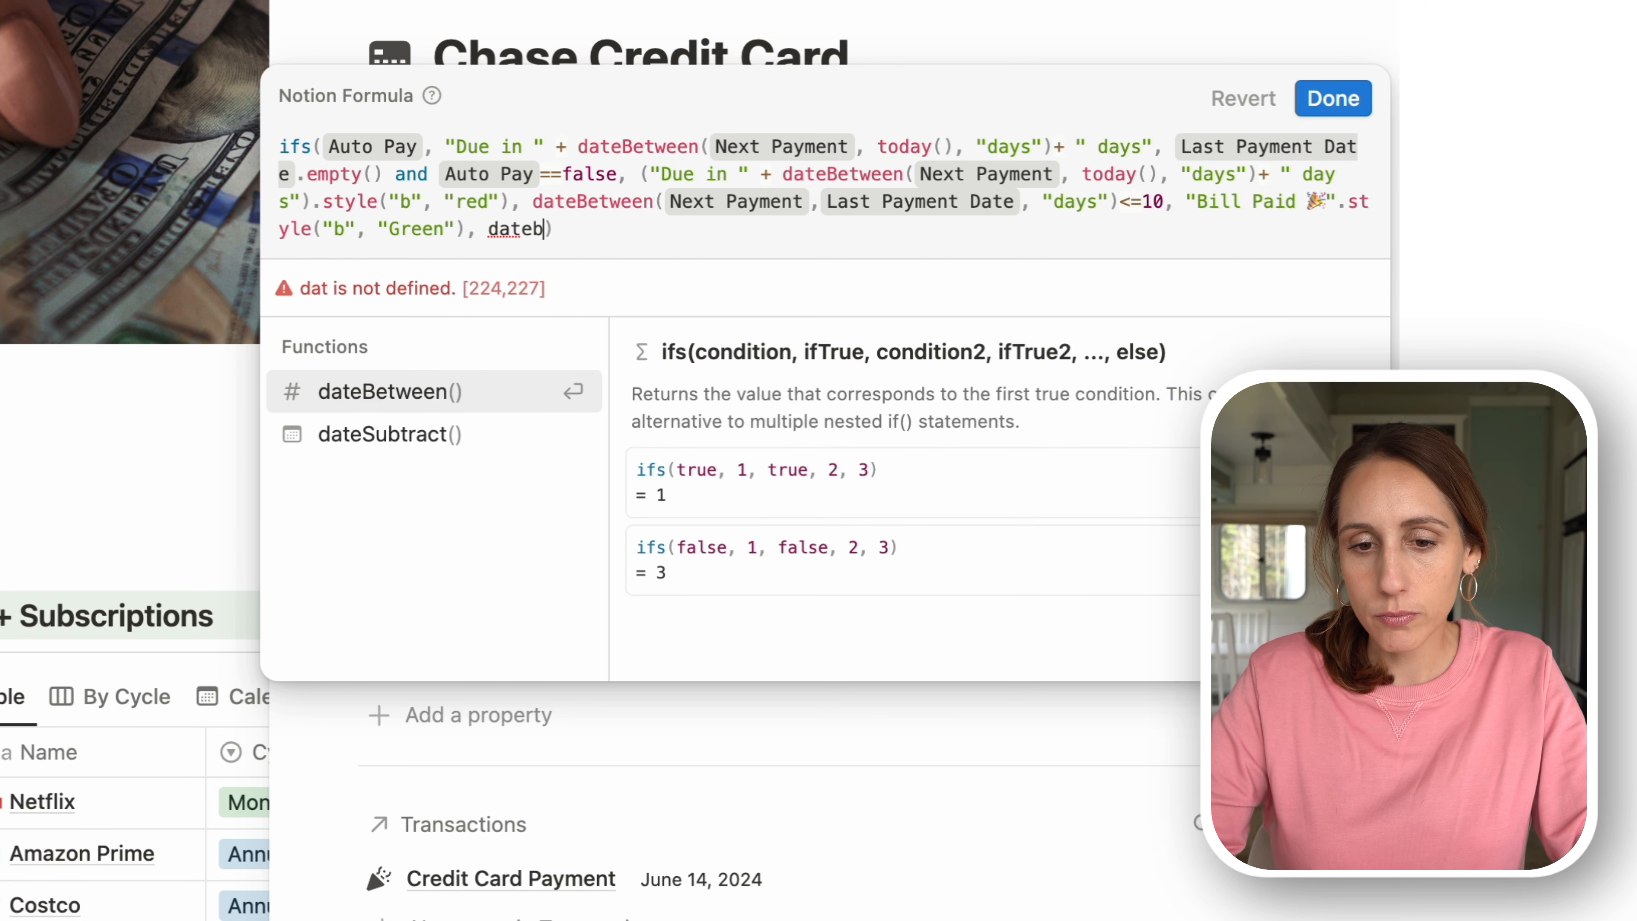
click(386, 393)
text(last)
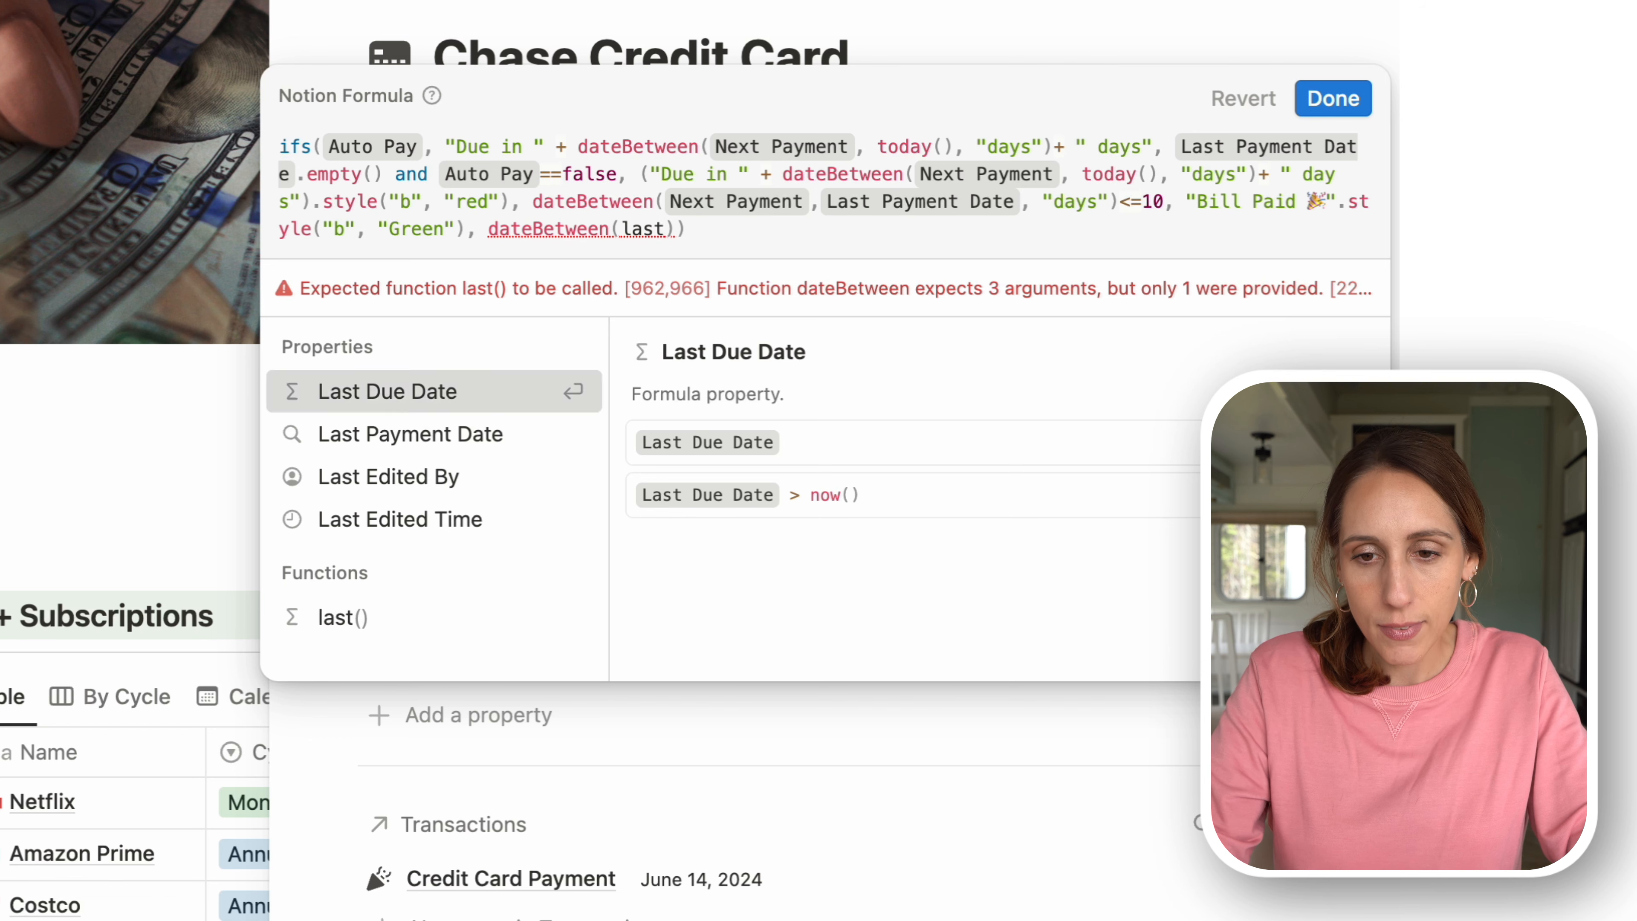
click(410, 415)
text(, las)
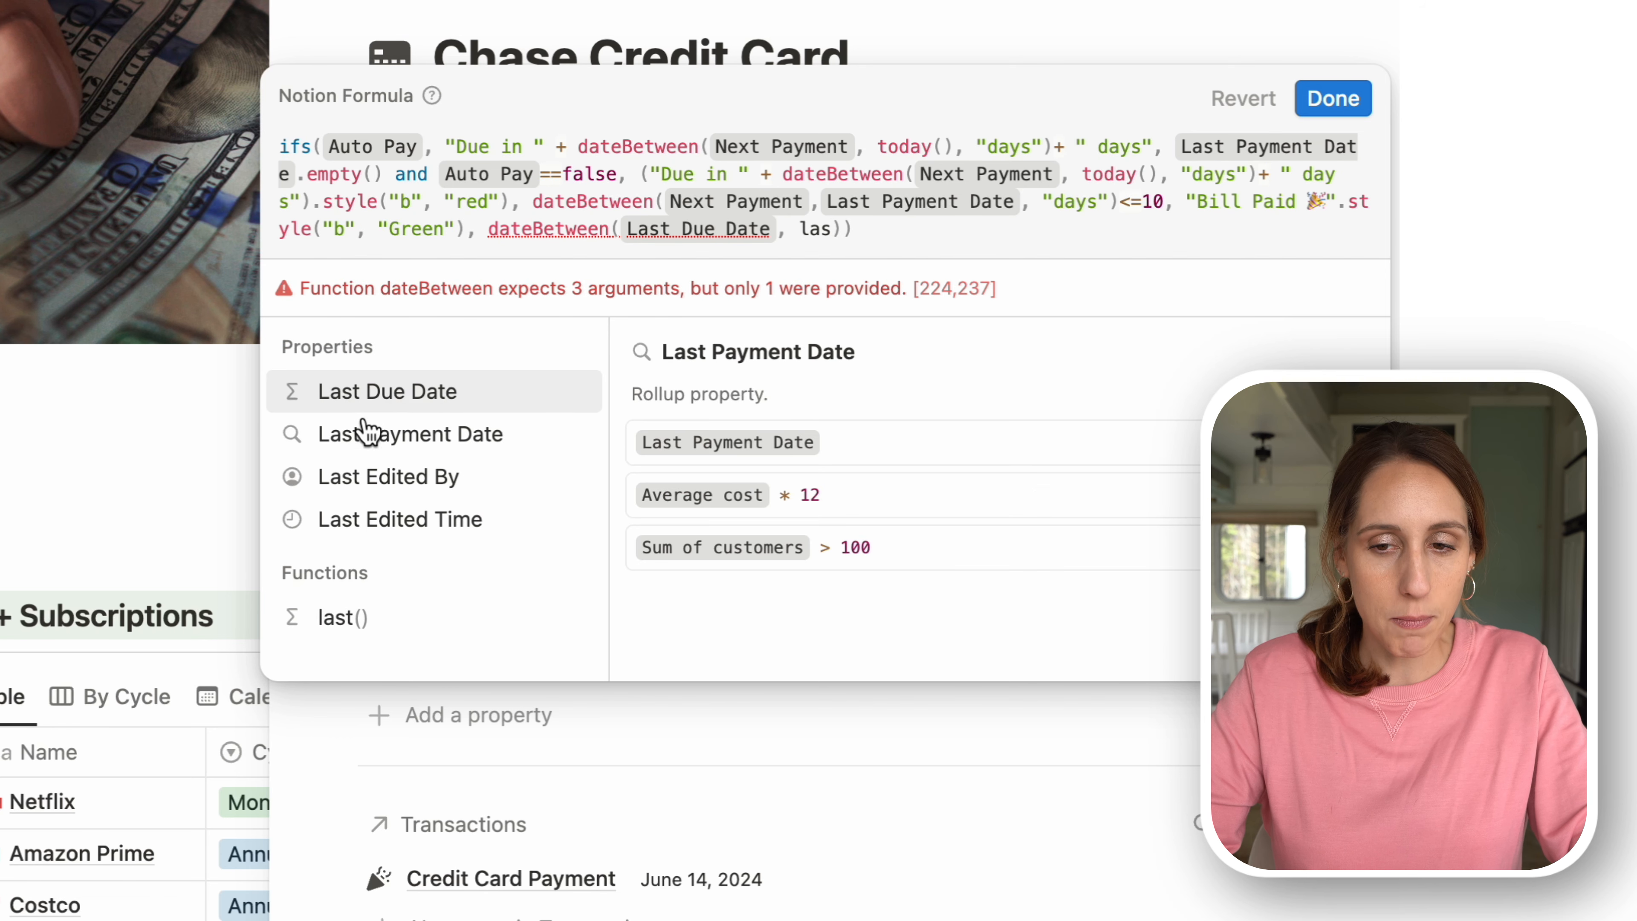
click(370, 433)
text(, "days")
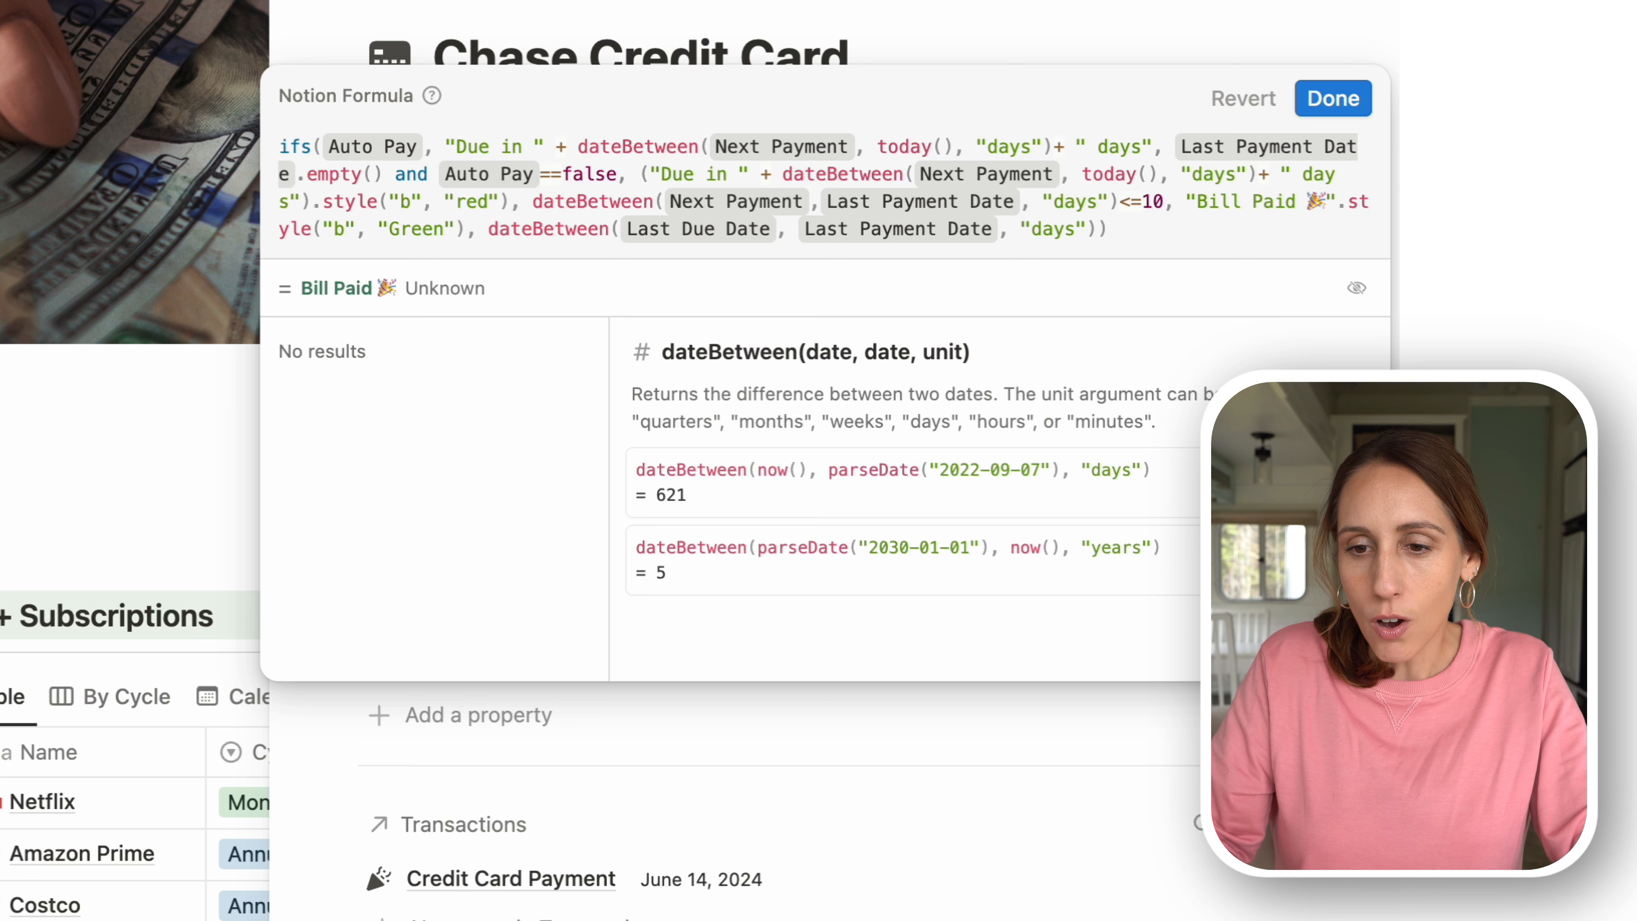
key(Right)
text(>)
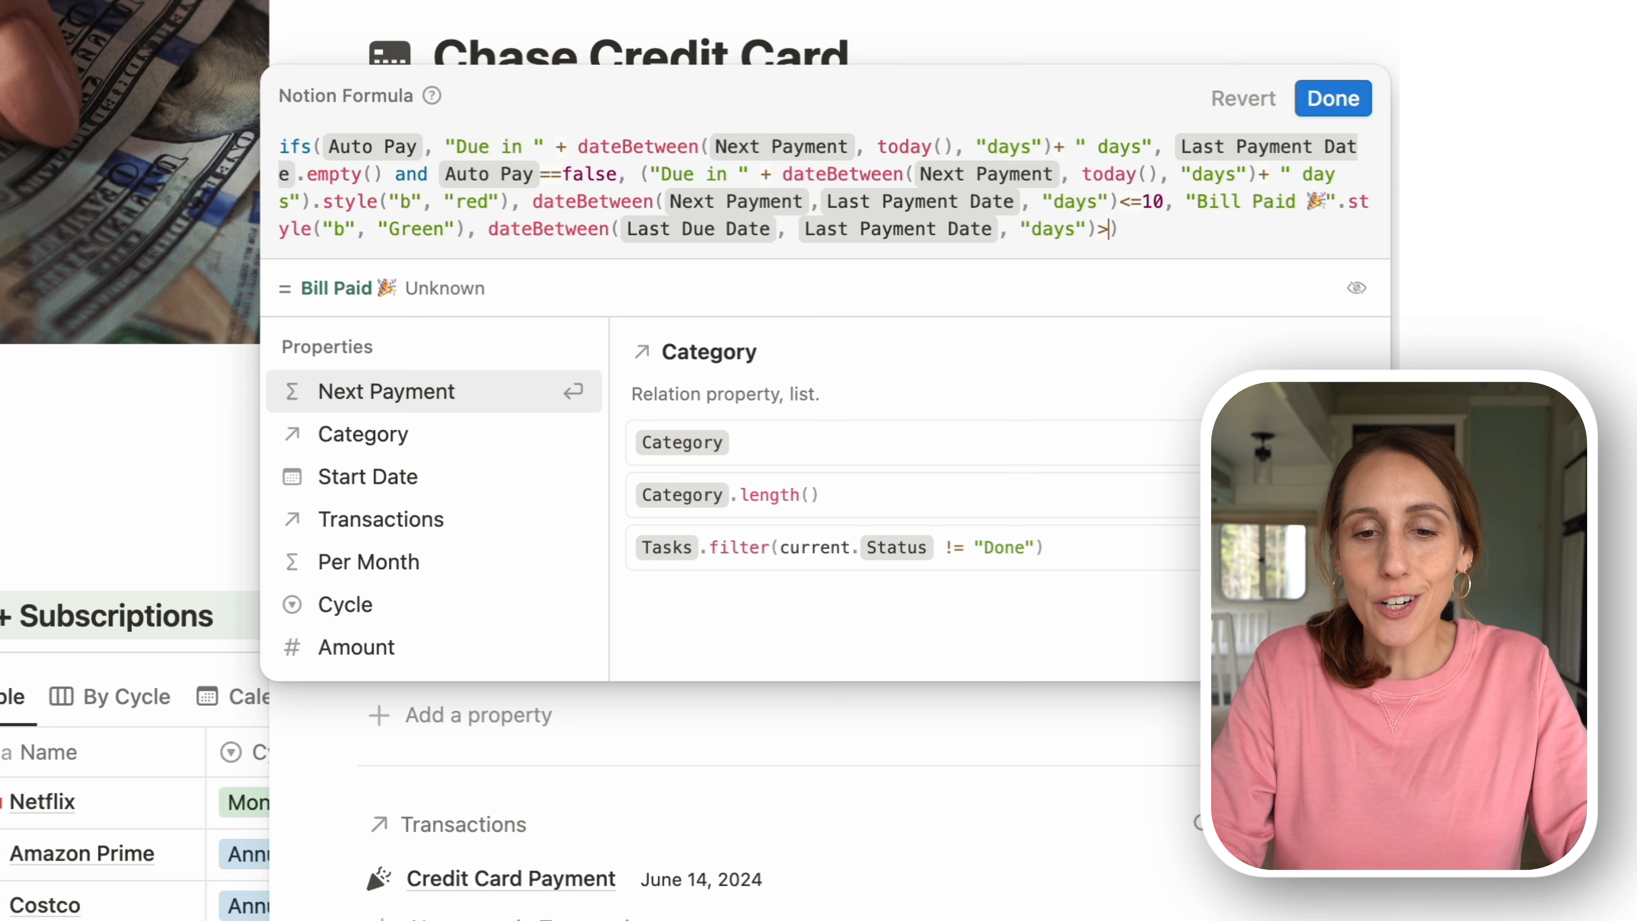
text(10)
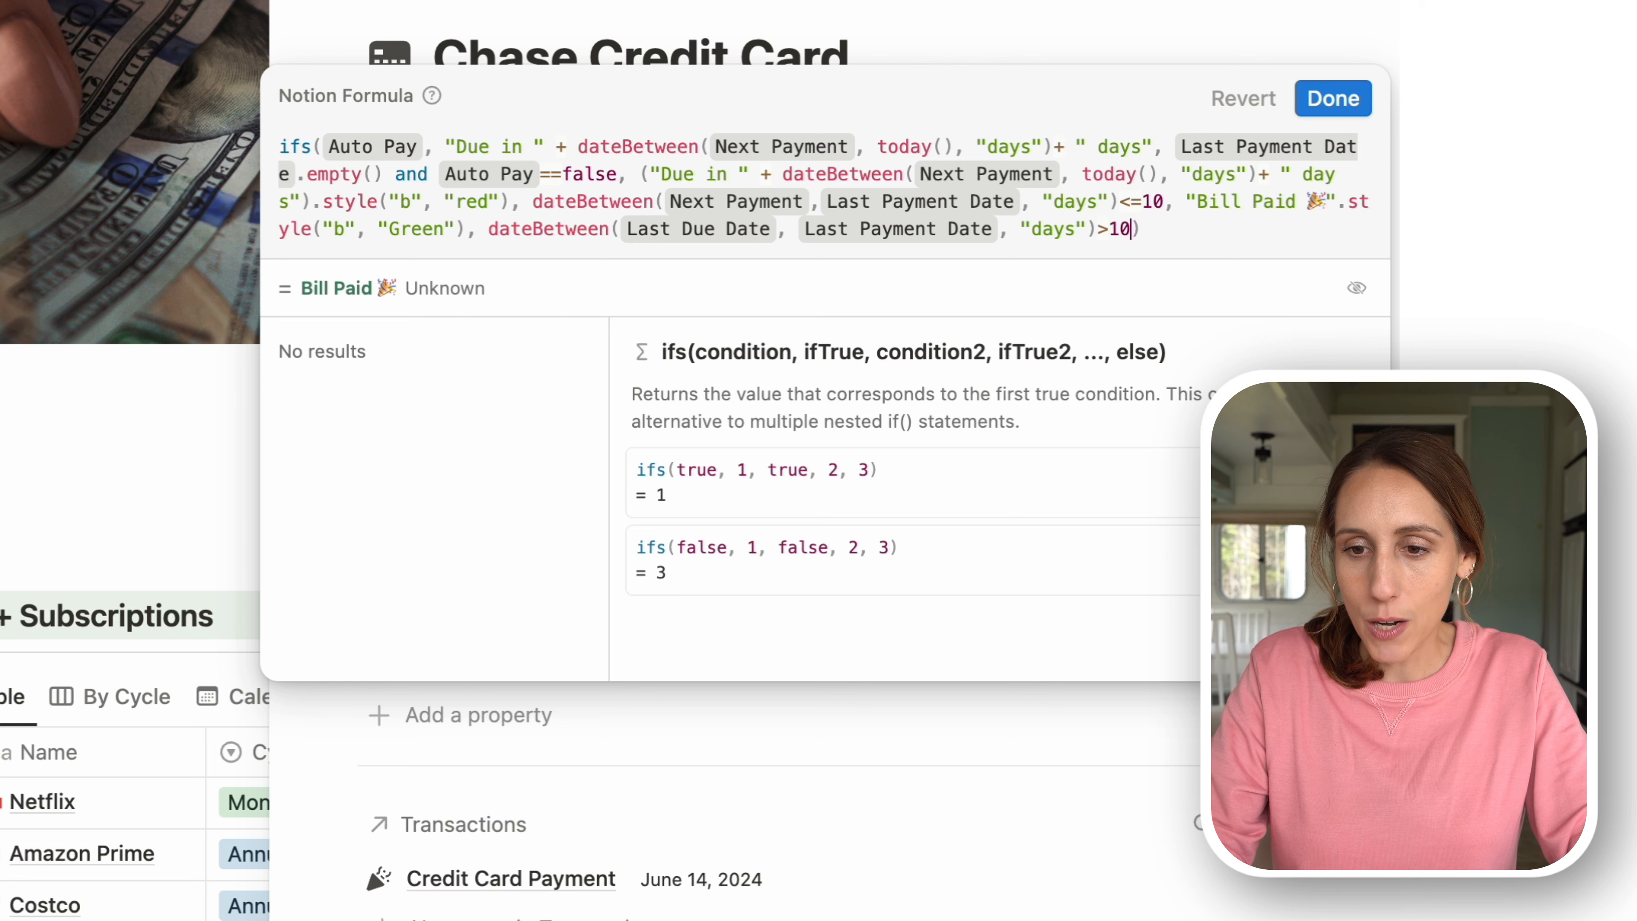
- Add "🚨Overdue🚨" as the result of the dateBetween(Last Due Date, Last Payment Date, "days")>10 condition in the Due Text formula
text(,)
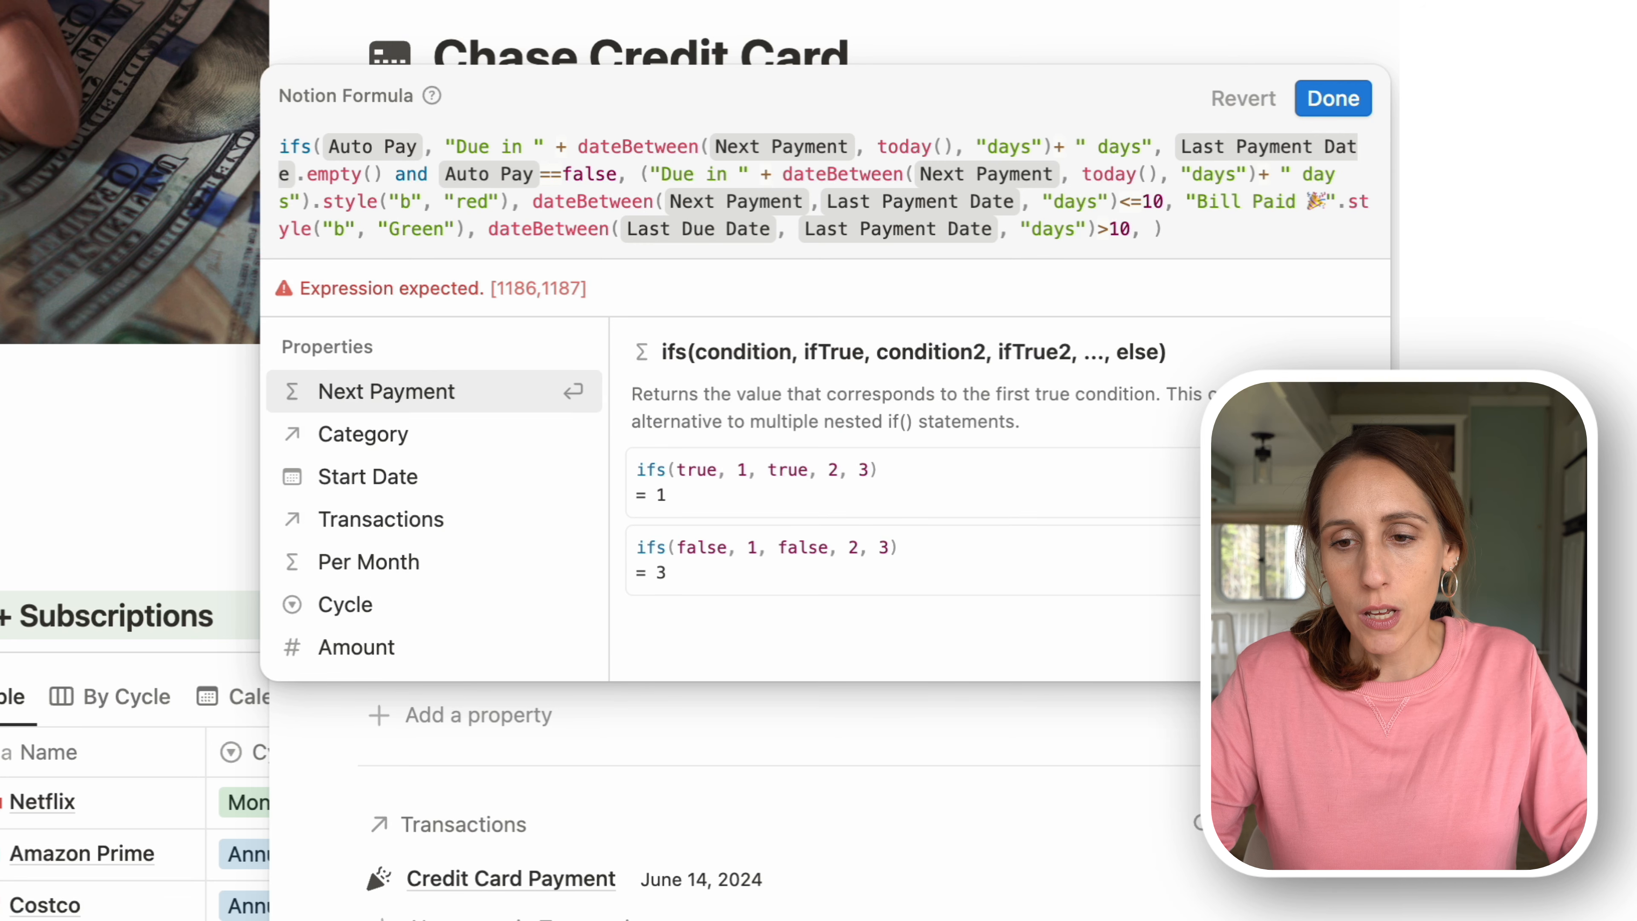
key(ctrl+super+space)
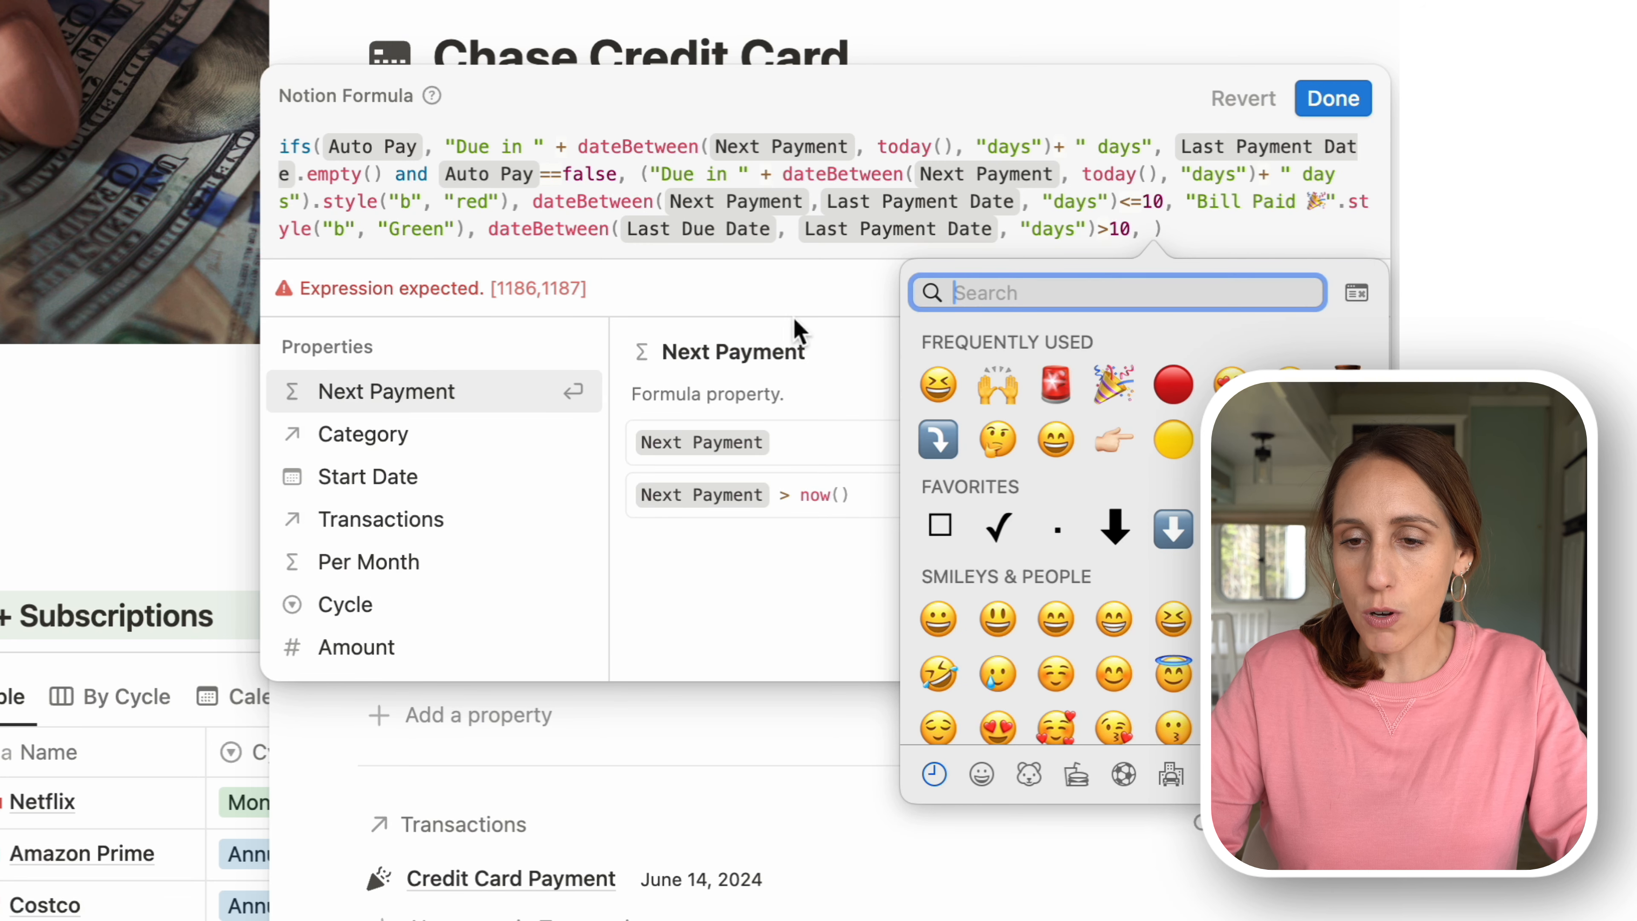
click(1057, 389)
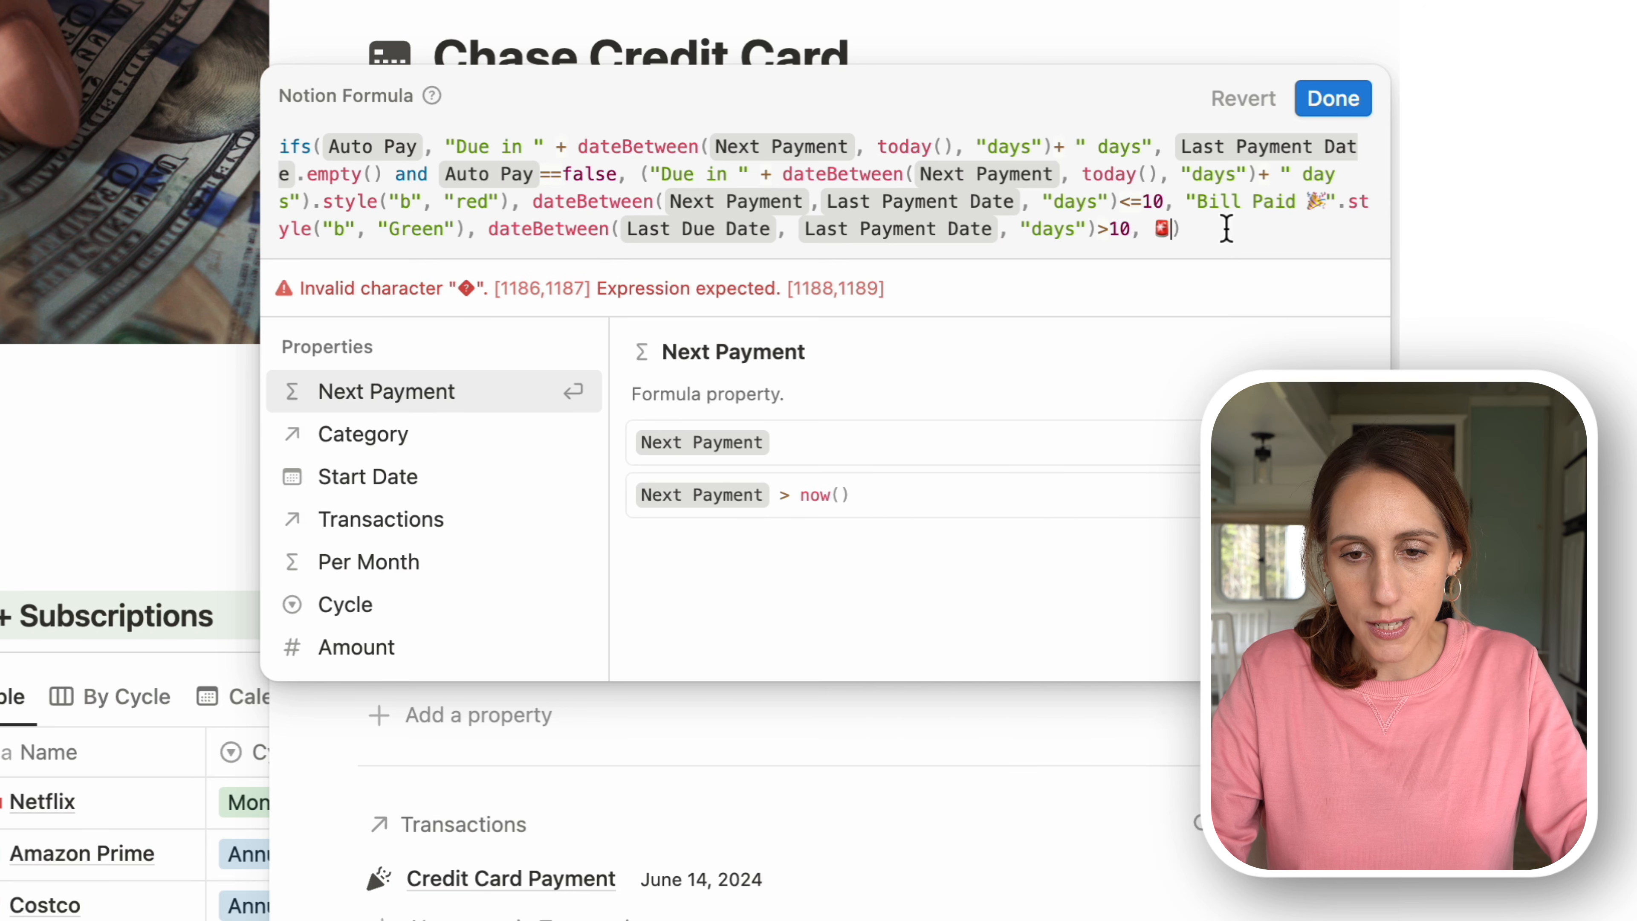
text(Ov)
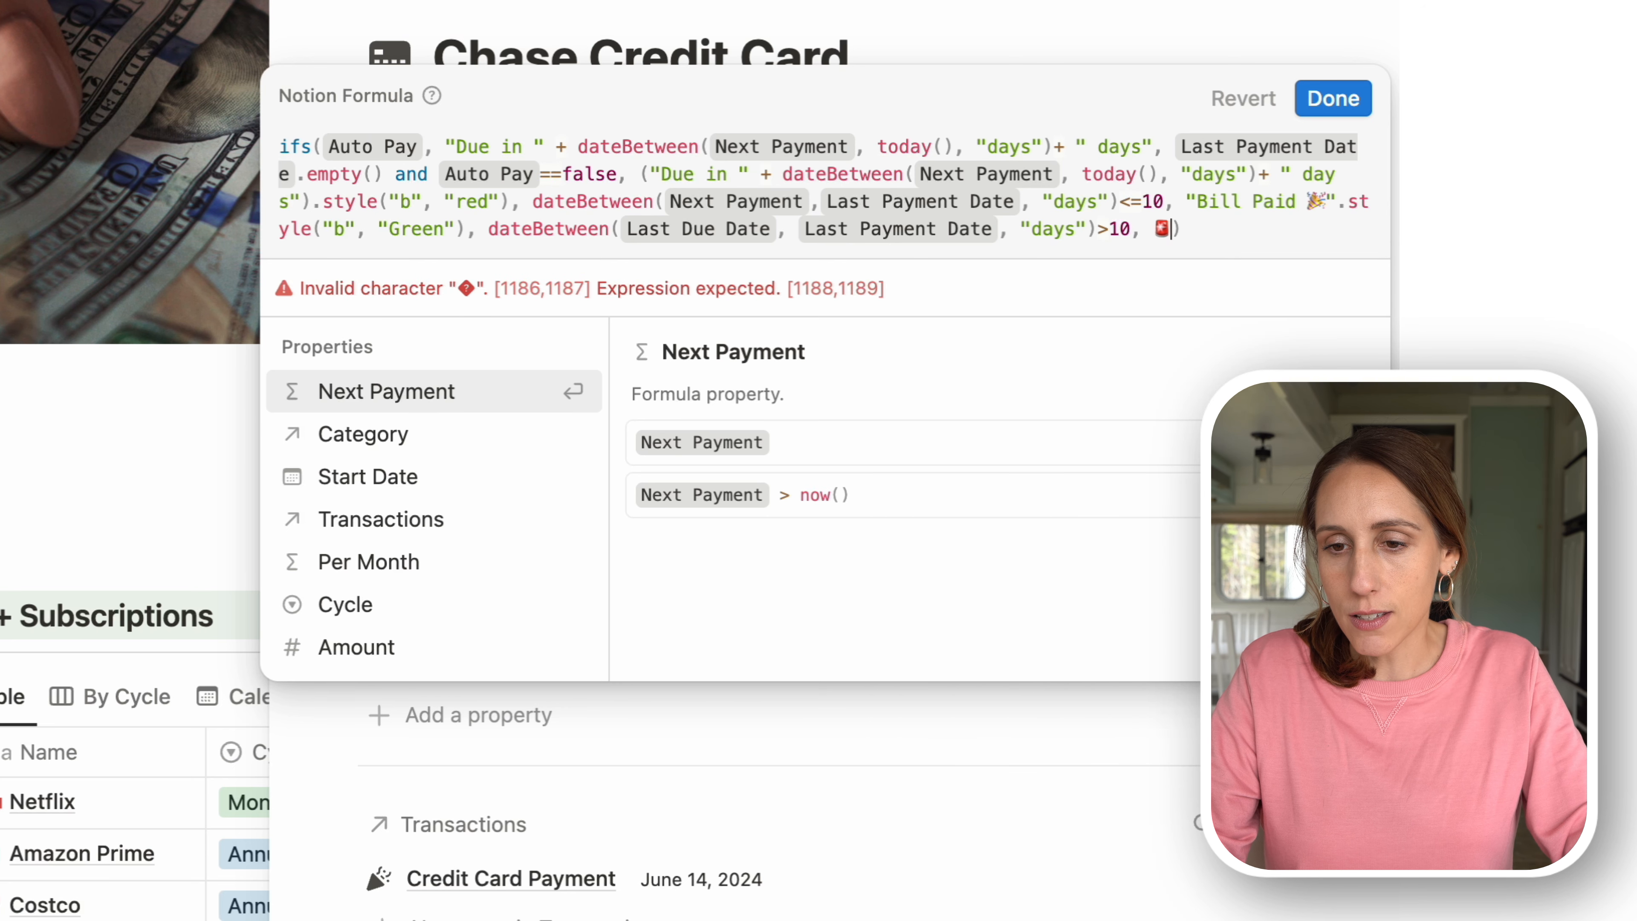
text(erdue)
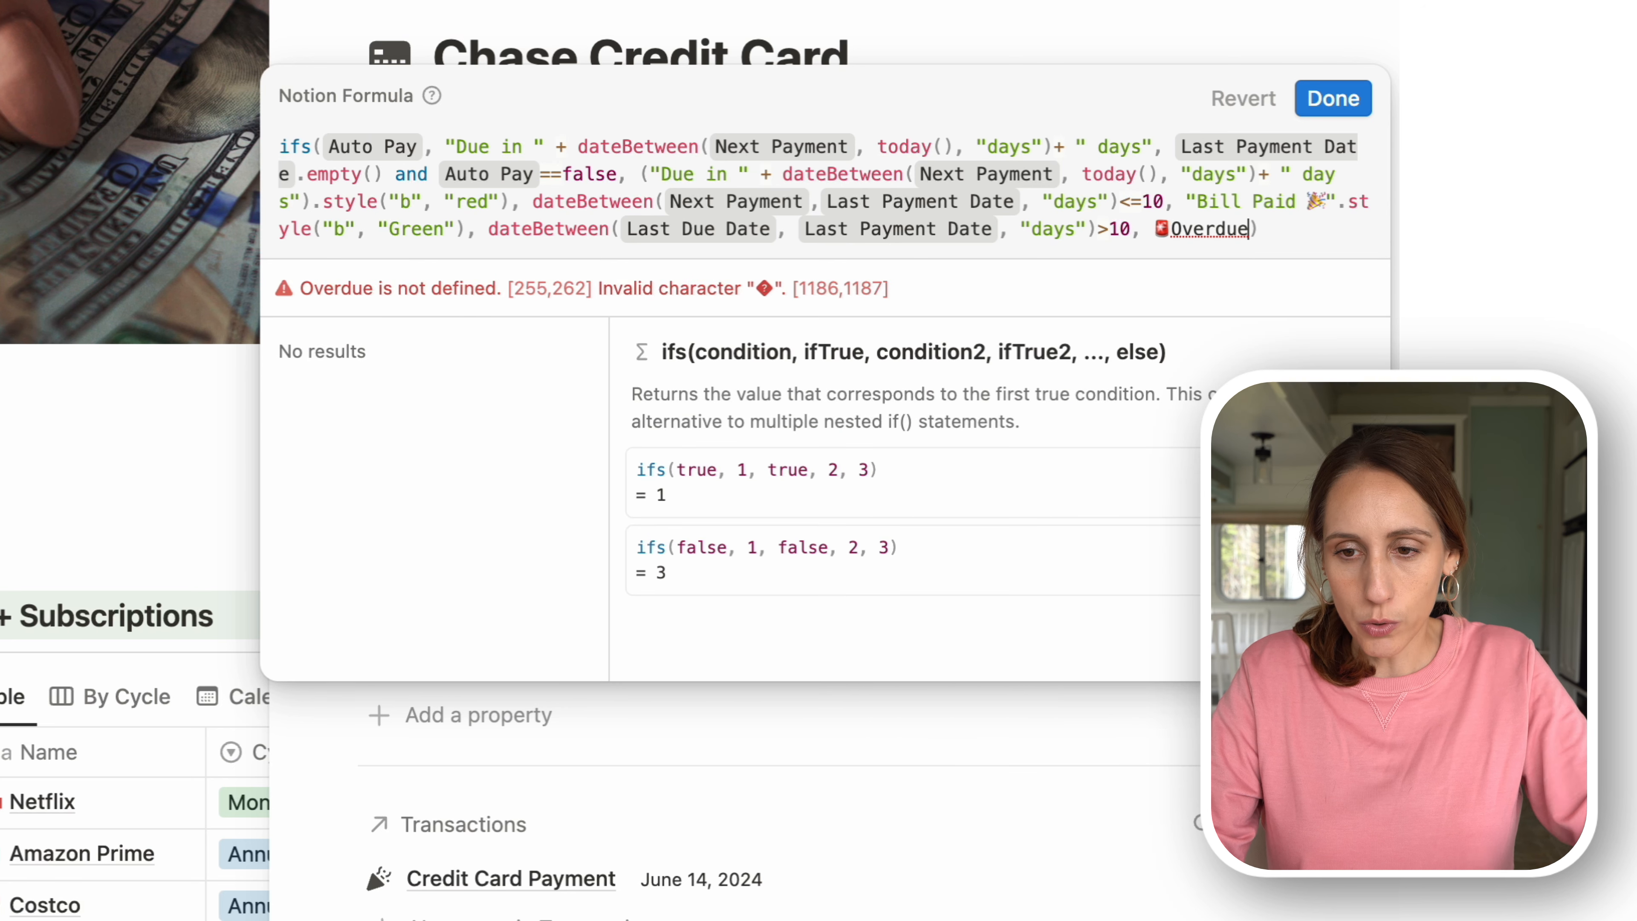
key(ctrl+super+space)
click(997, 385)
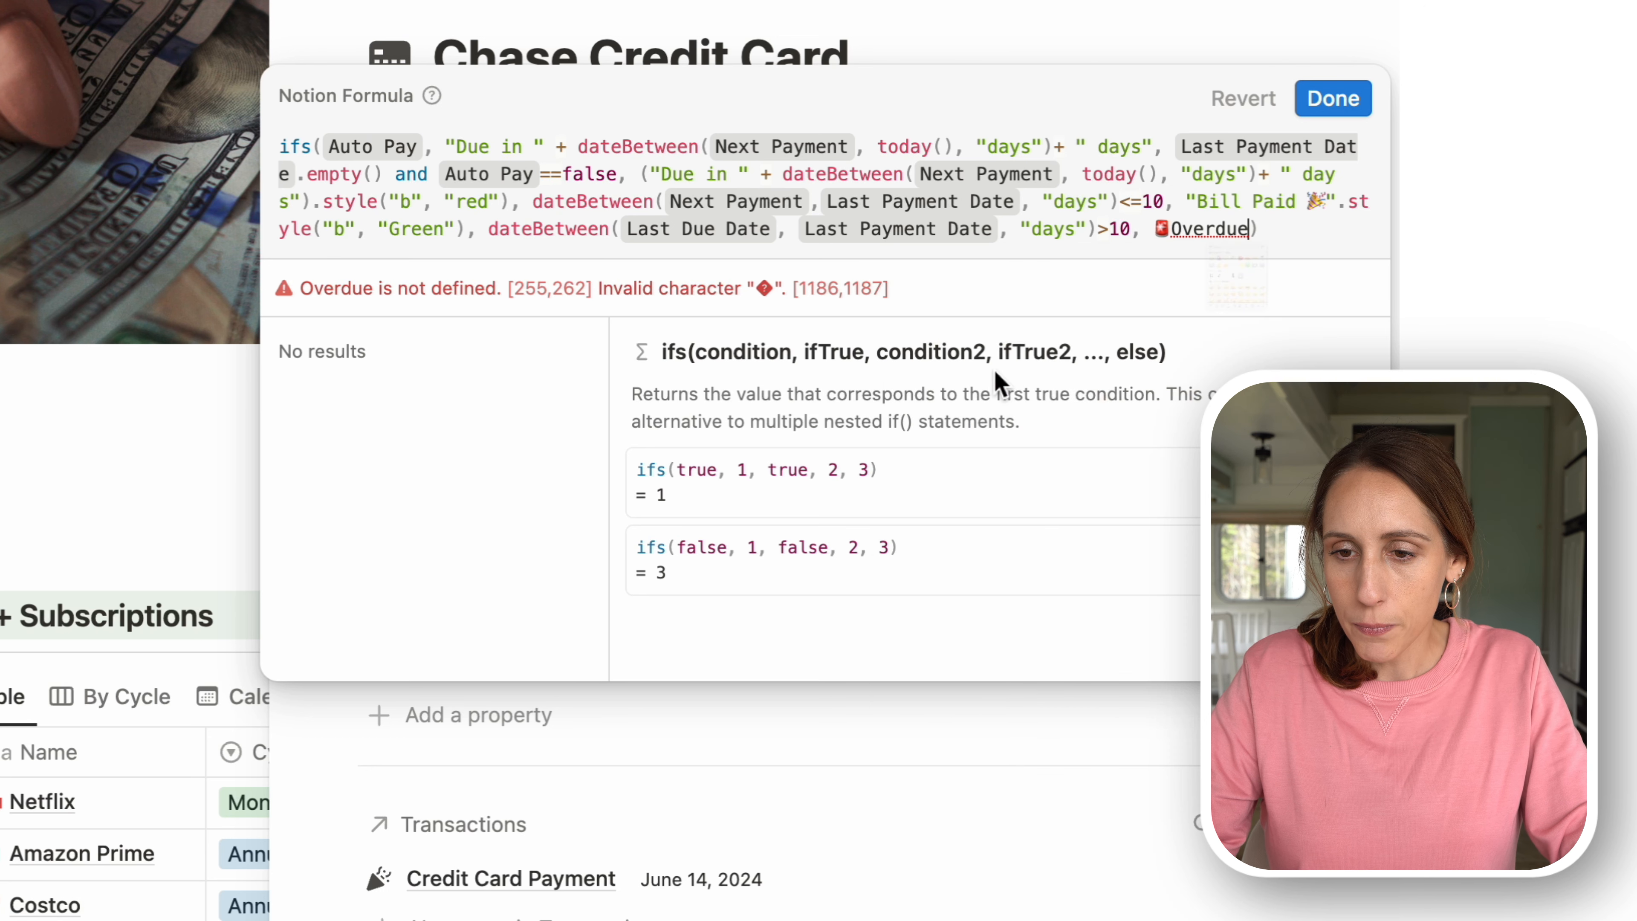
text(")
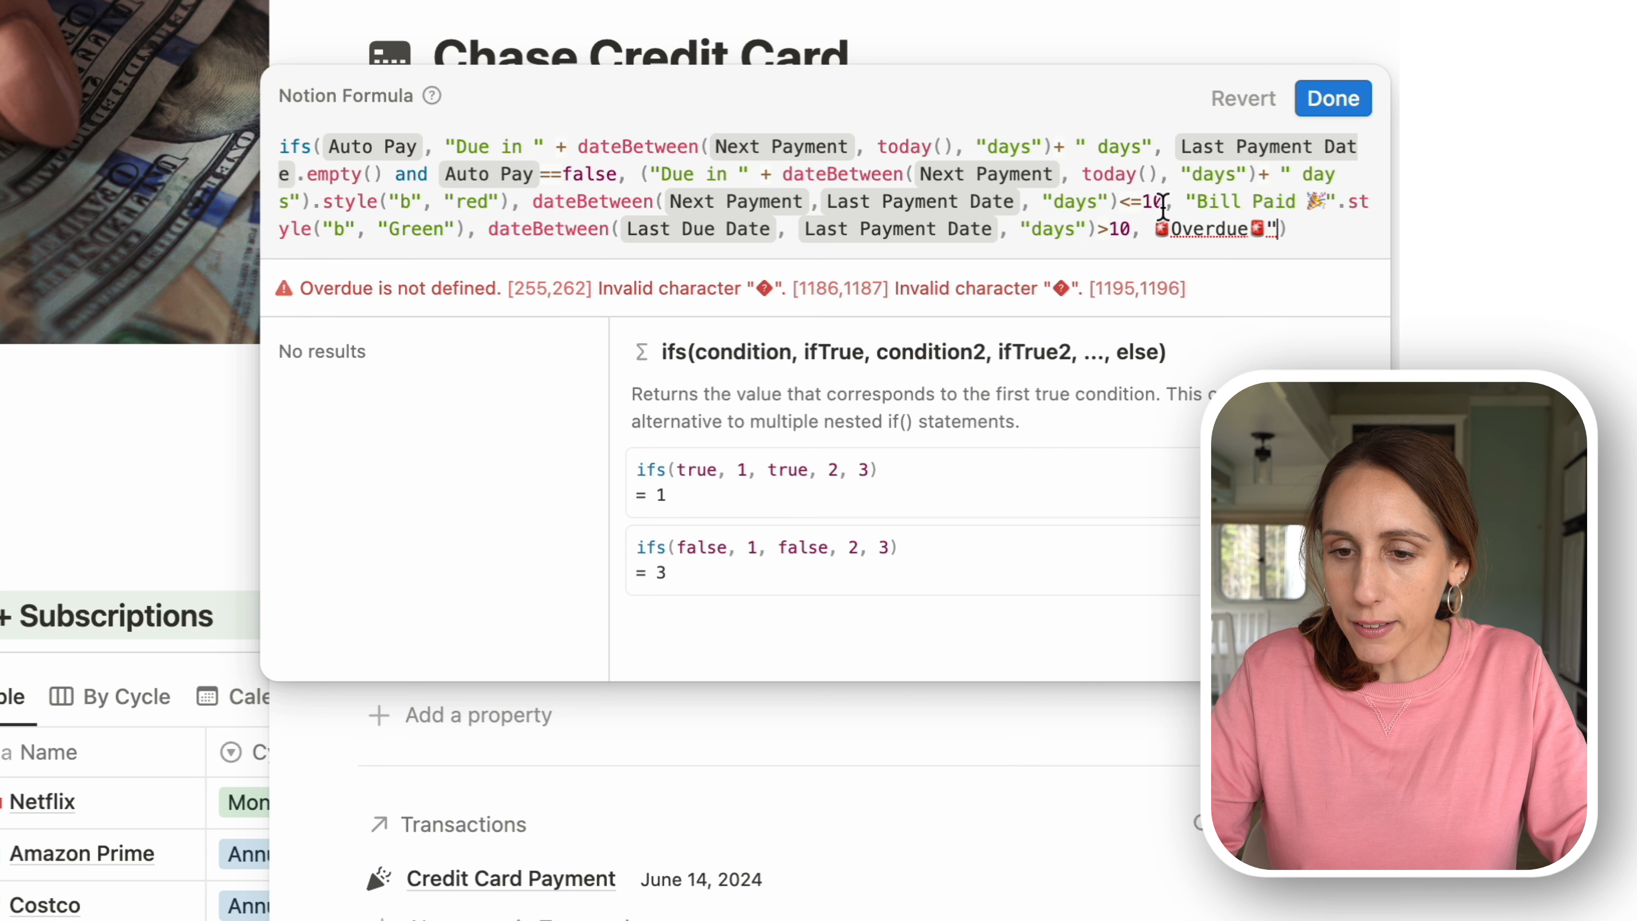
click(1154, 230)
text(")
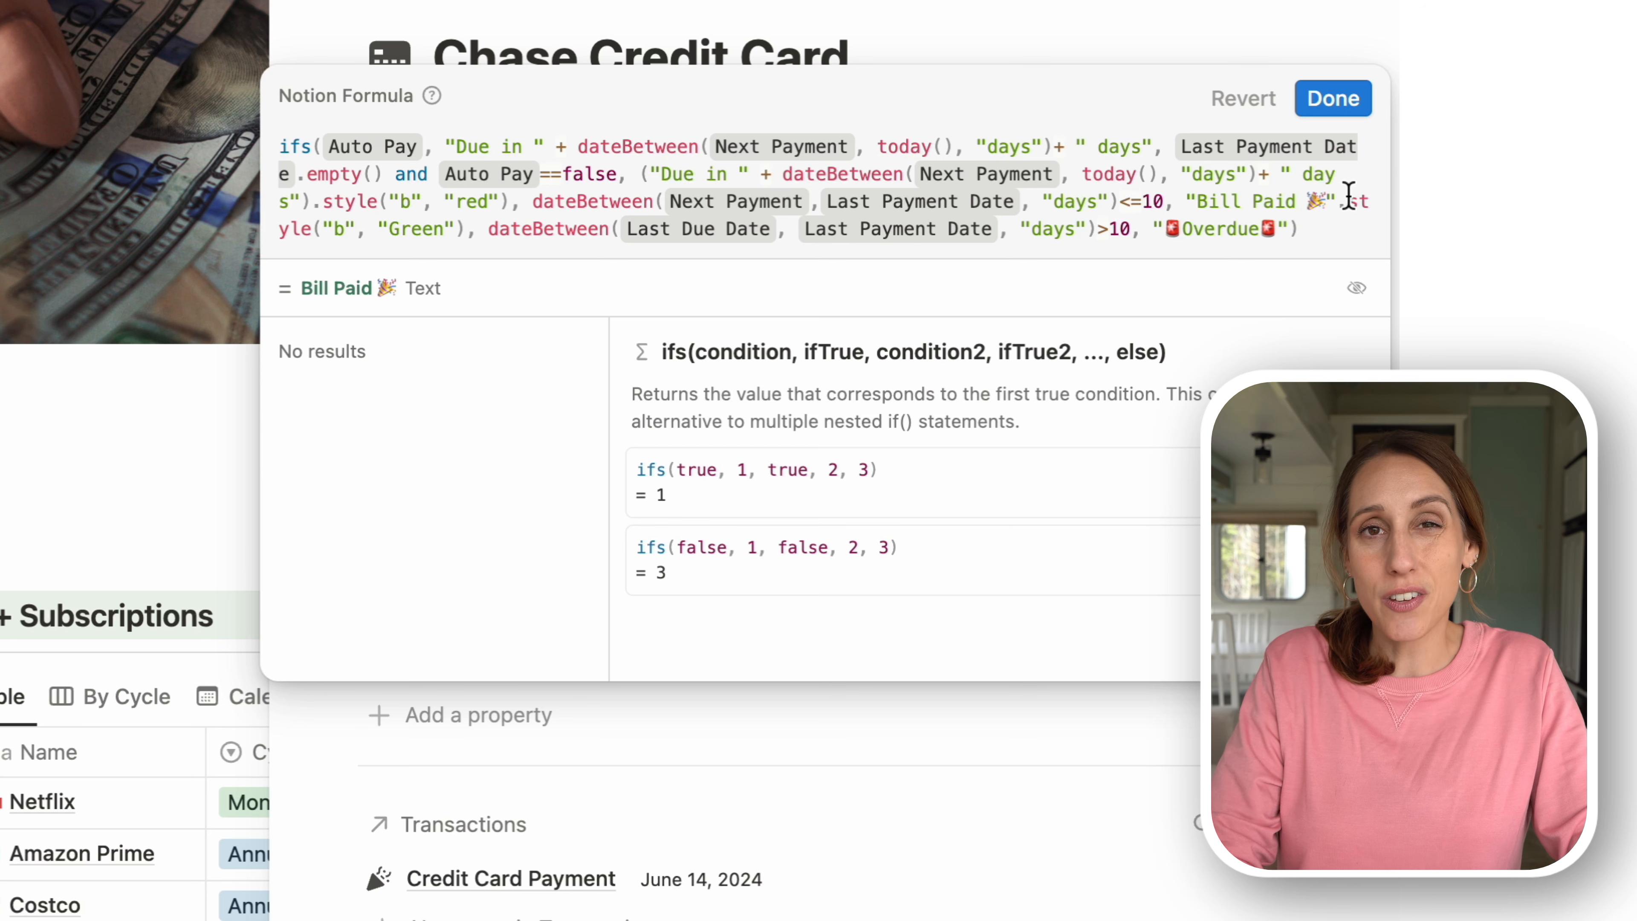
- Append .style("b", "red") to the "🚨Overdue🚨" result in the Due Text formula and save it
text(.sty)
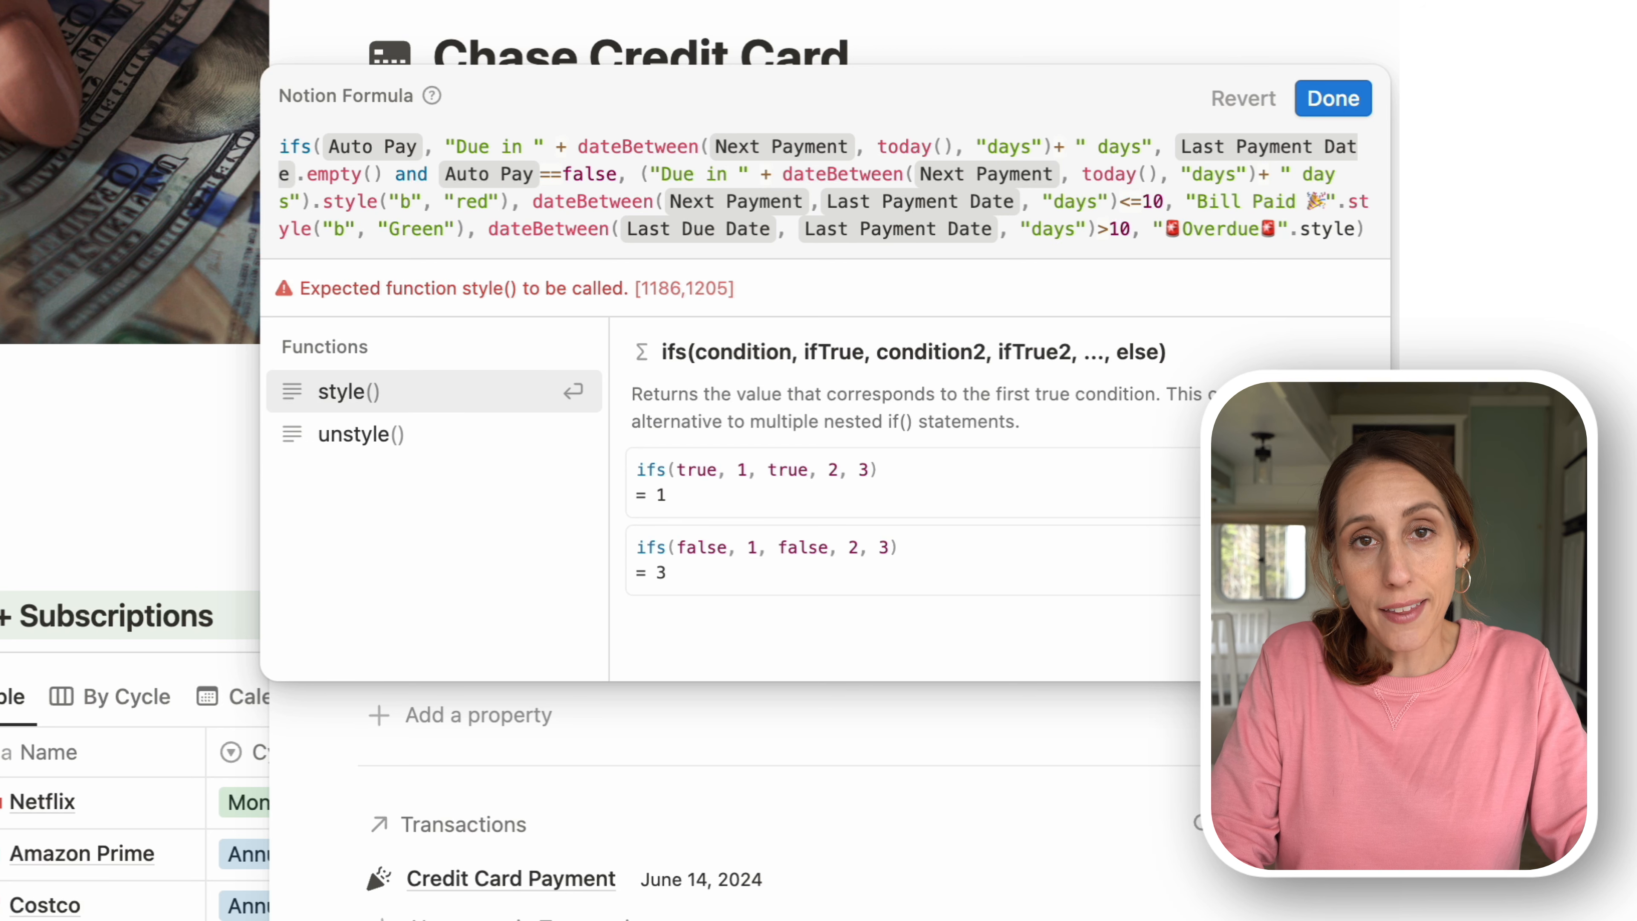
text(le)
key(Return)
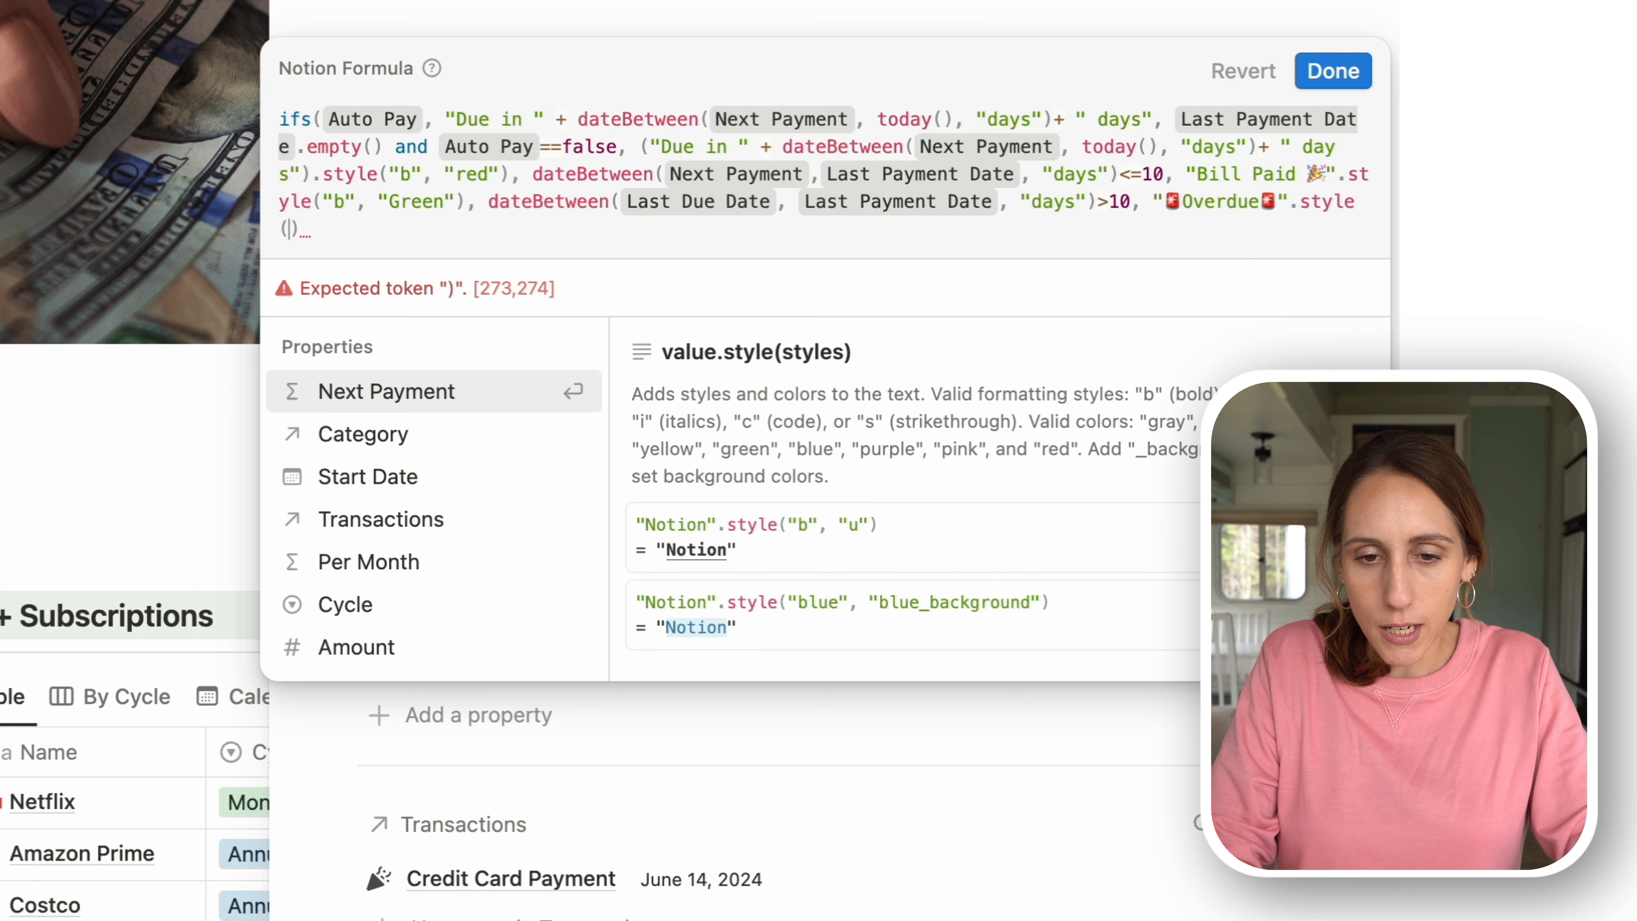
text("b", "red)
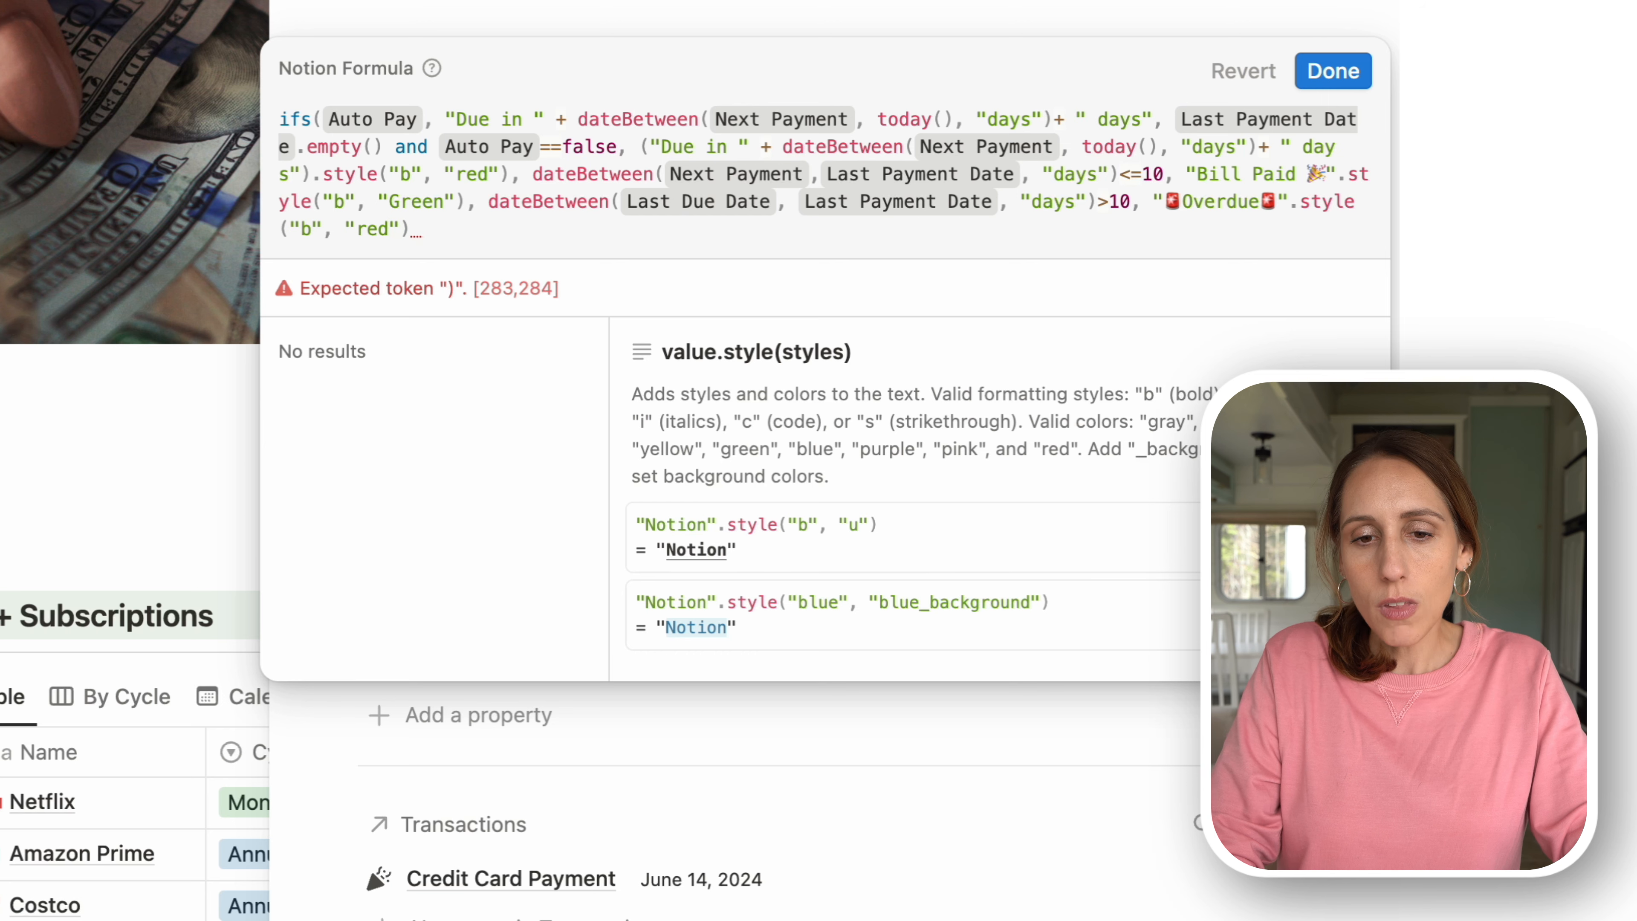
text("))
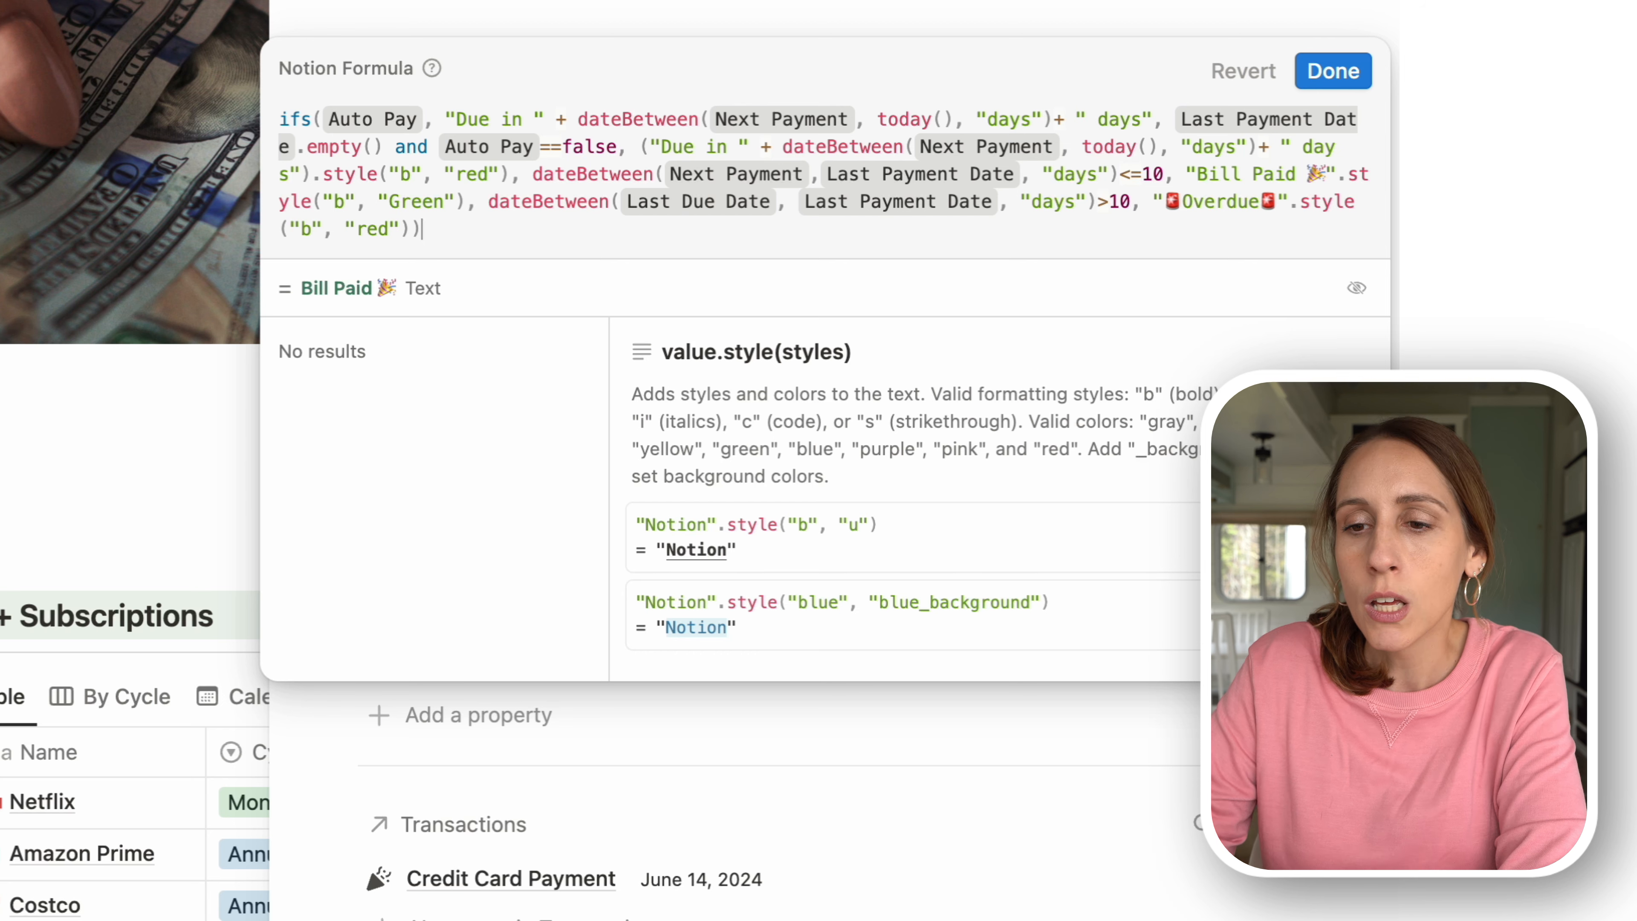
click(1352, 87)
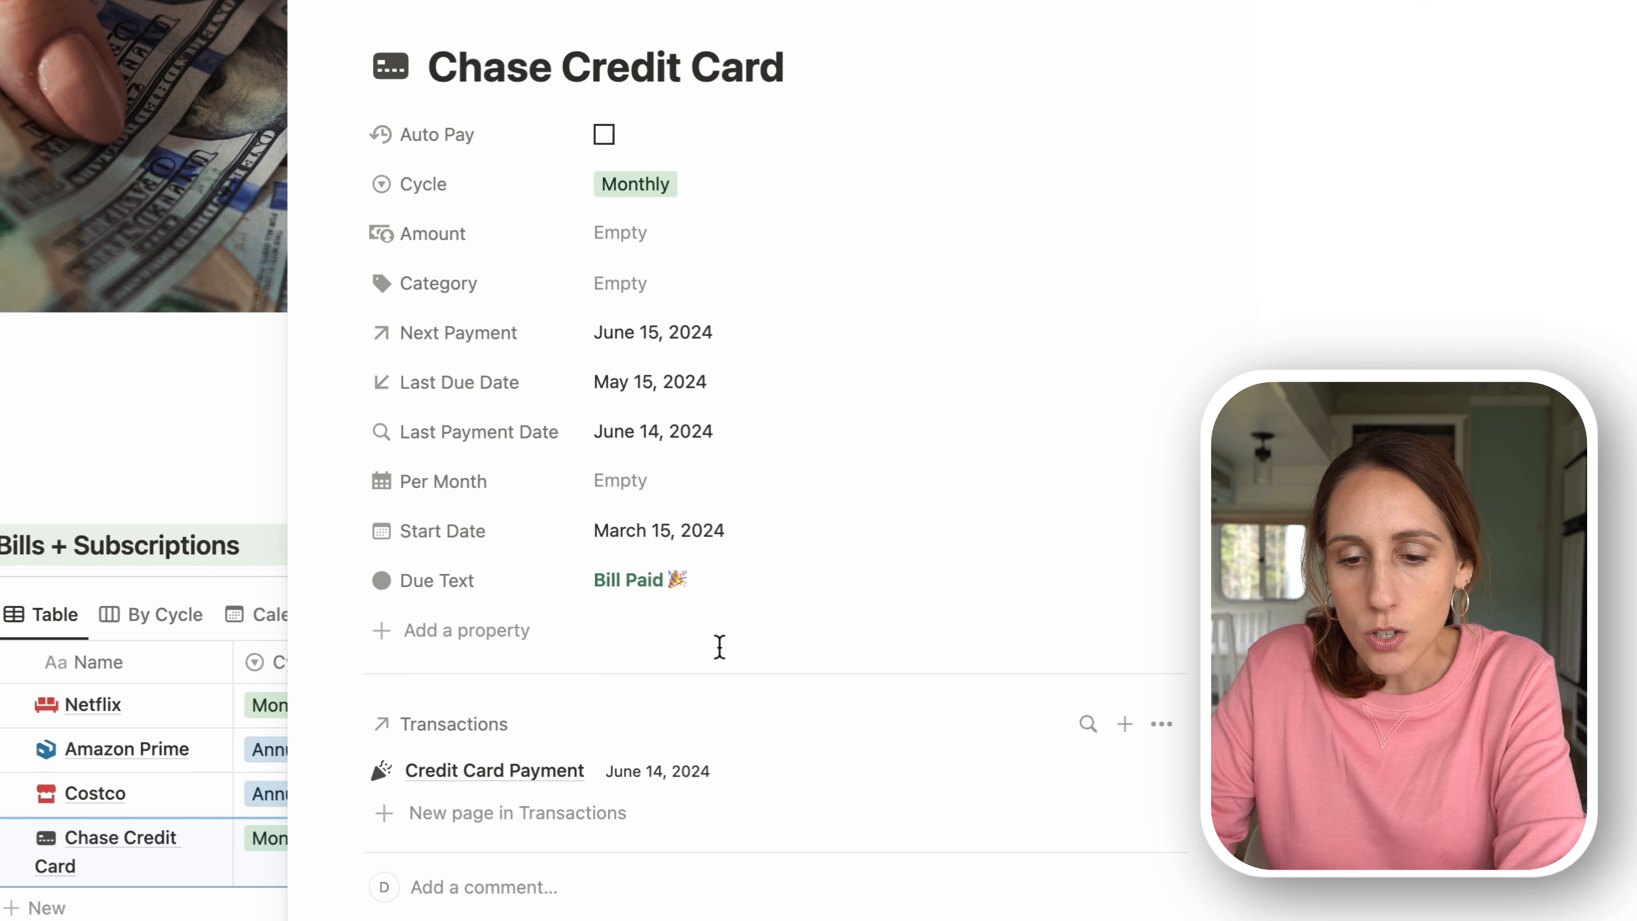
- Set the linked Credit Card Payment transaction's date to May 14, 2024
click(665, 774)
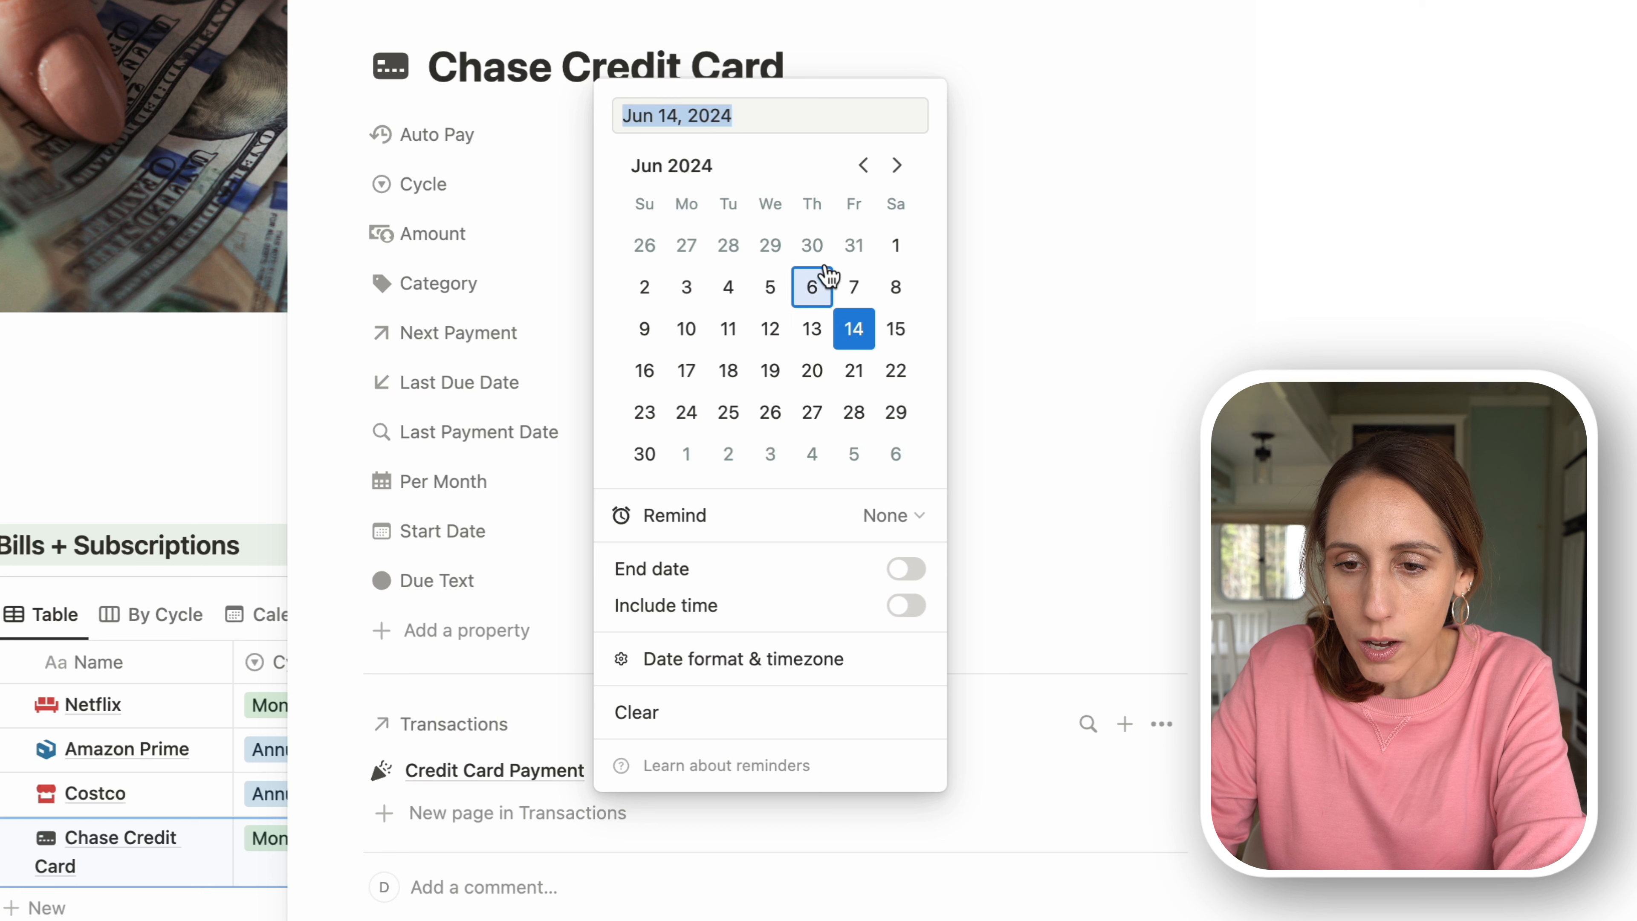
click(863, 165)
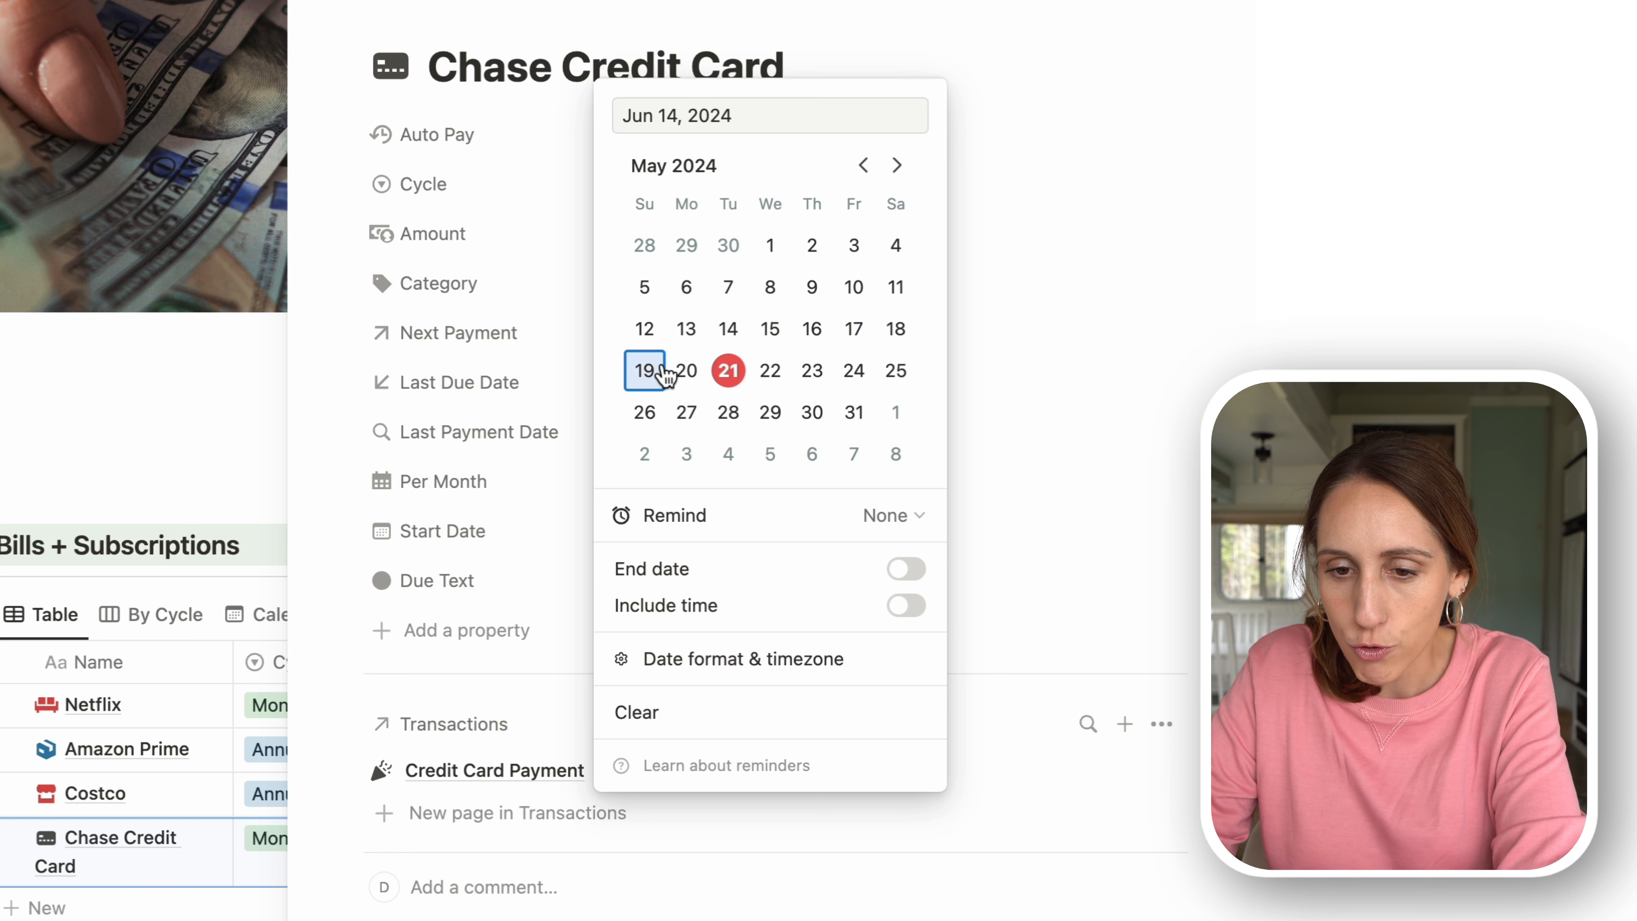
click(729, 330)
click(991, 310)
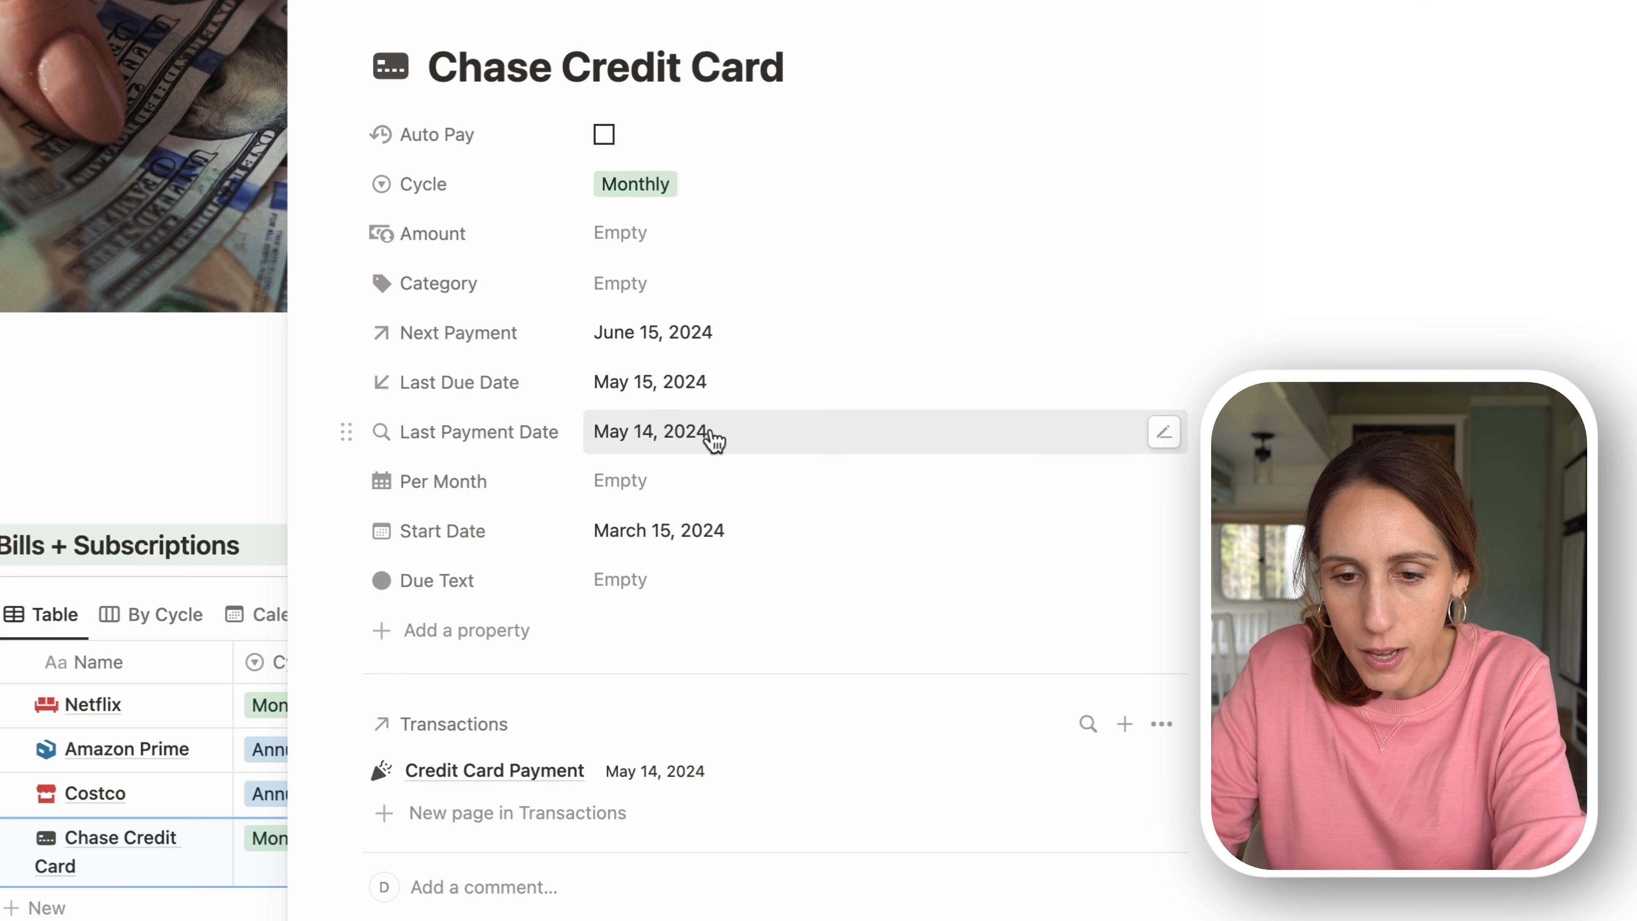
- Set the linked Credit Card Payment transaction's date to April 15, 2024
click(675, 770)
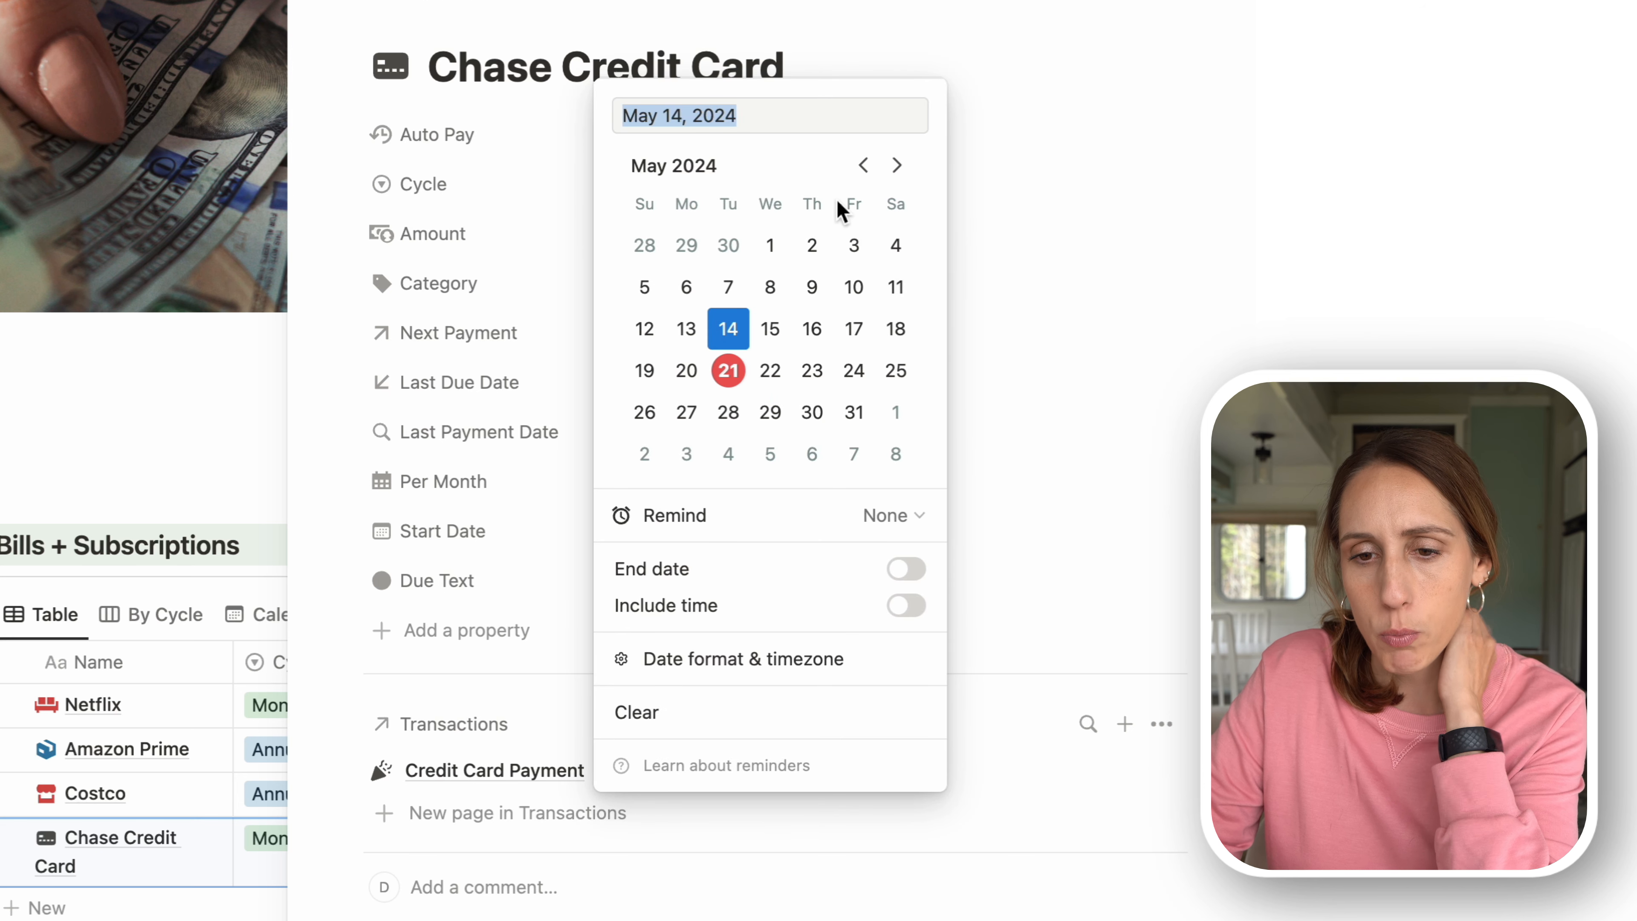
click(862, 165)
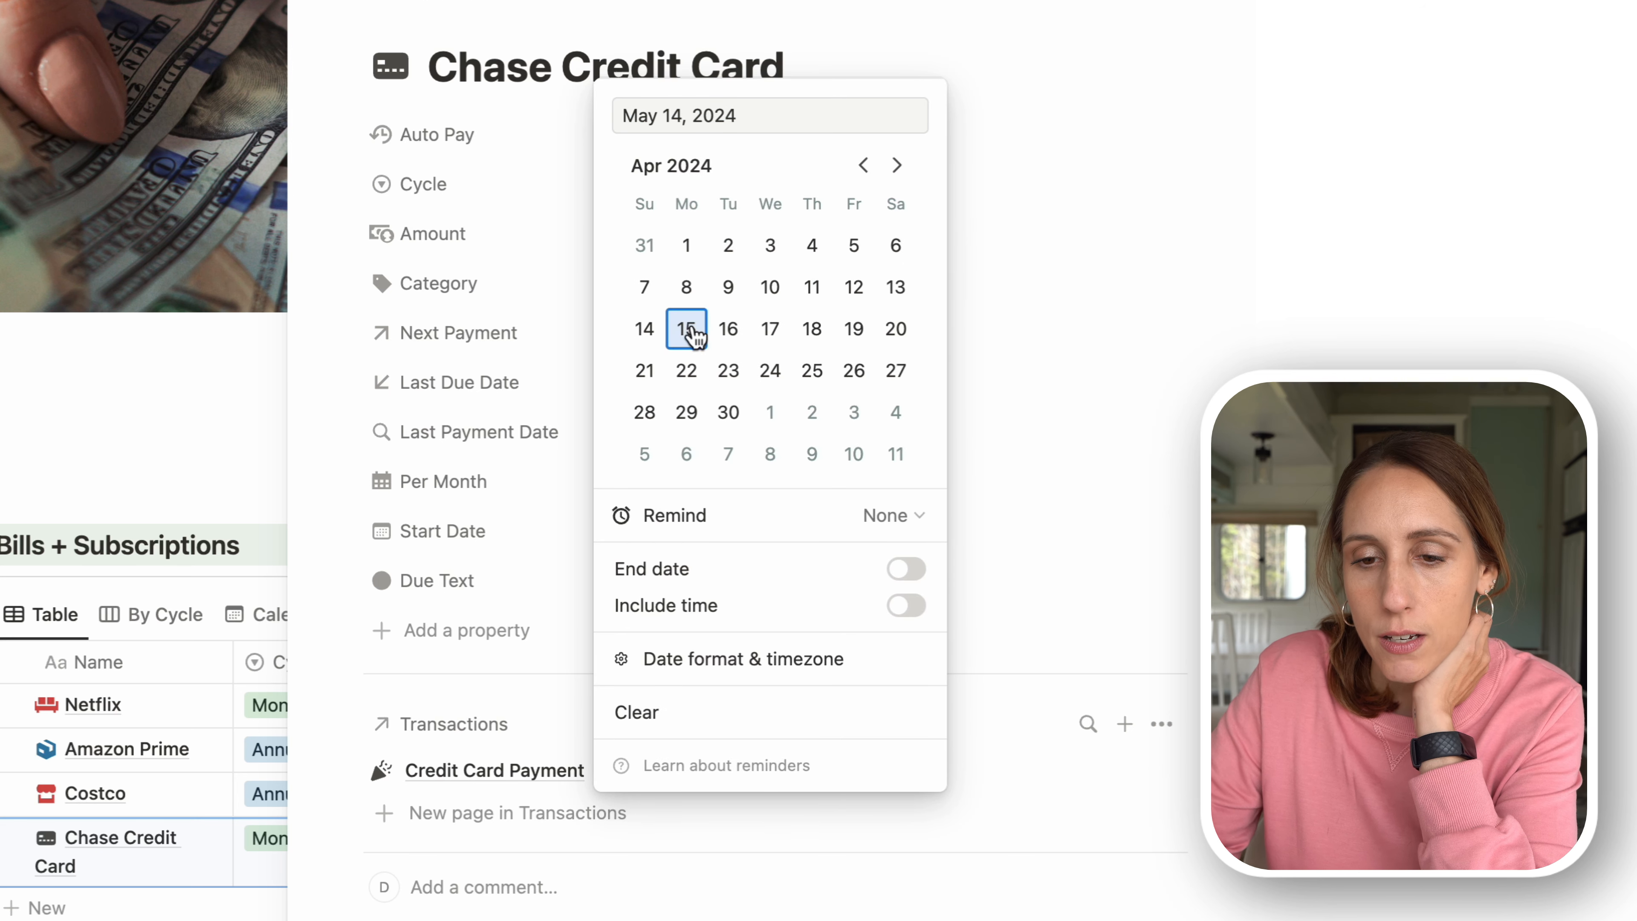
click(686, 329)
click(999, 266)
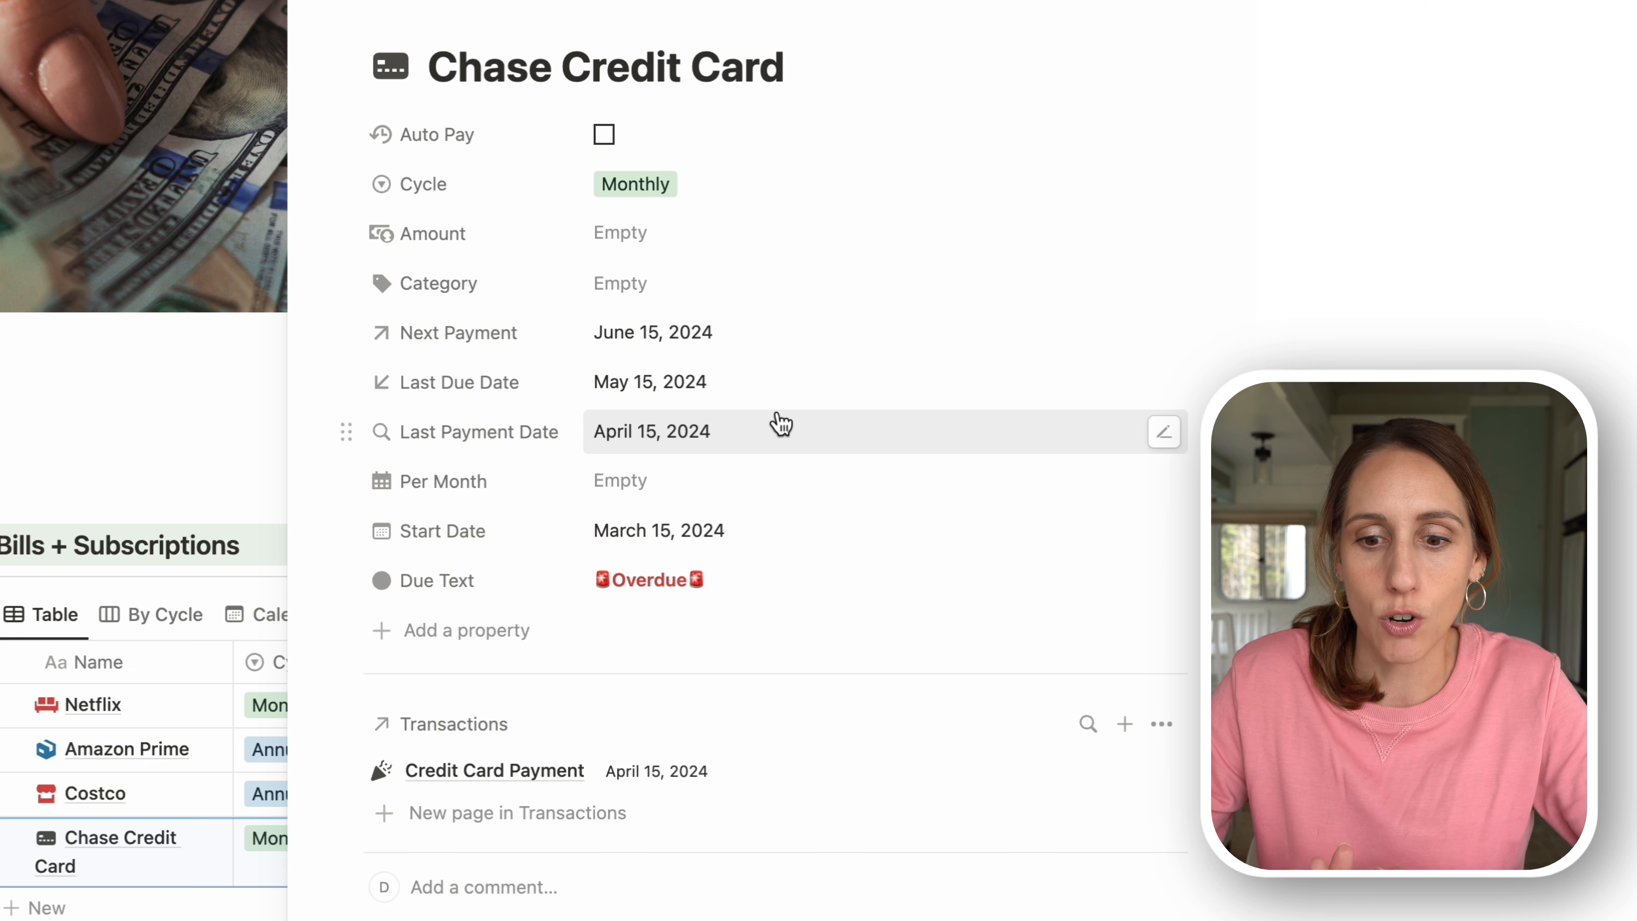
- Add a copy of the first "Due in " + dateBetween(Next Payment, today(), "days")+ " days" expression as the Due Text formula's final else result
click(735, 579)
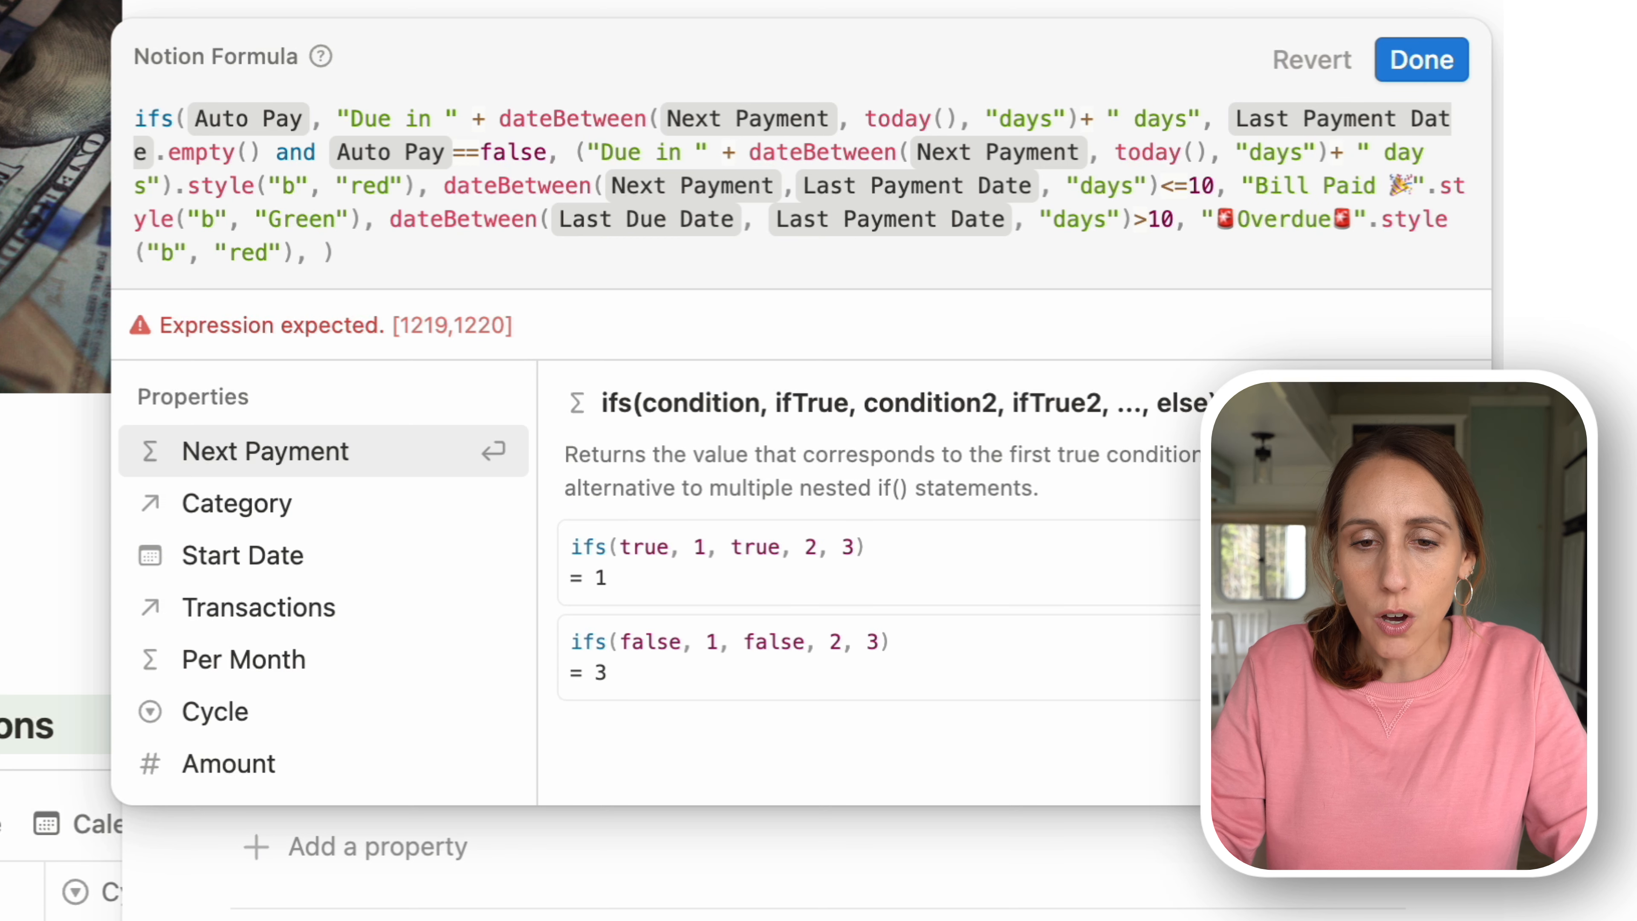
text(")
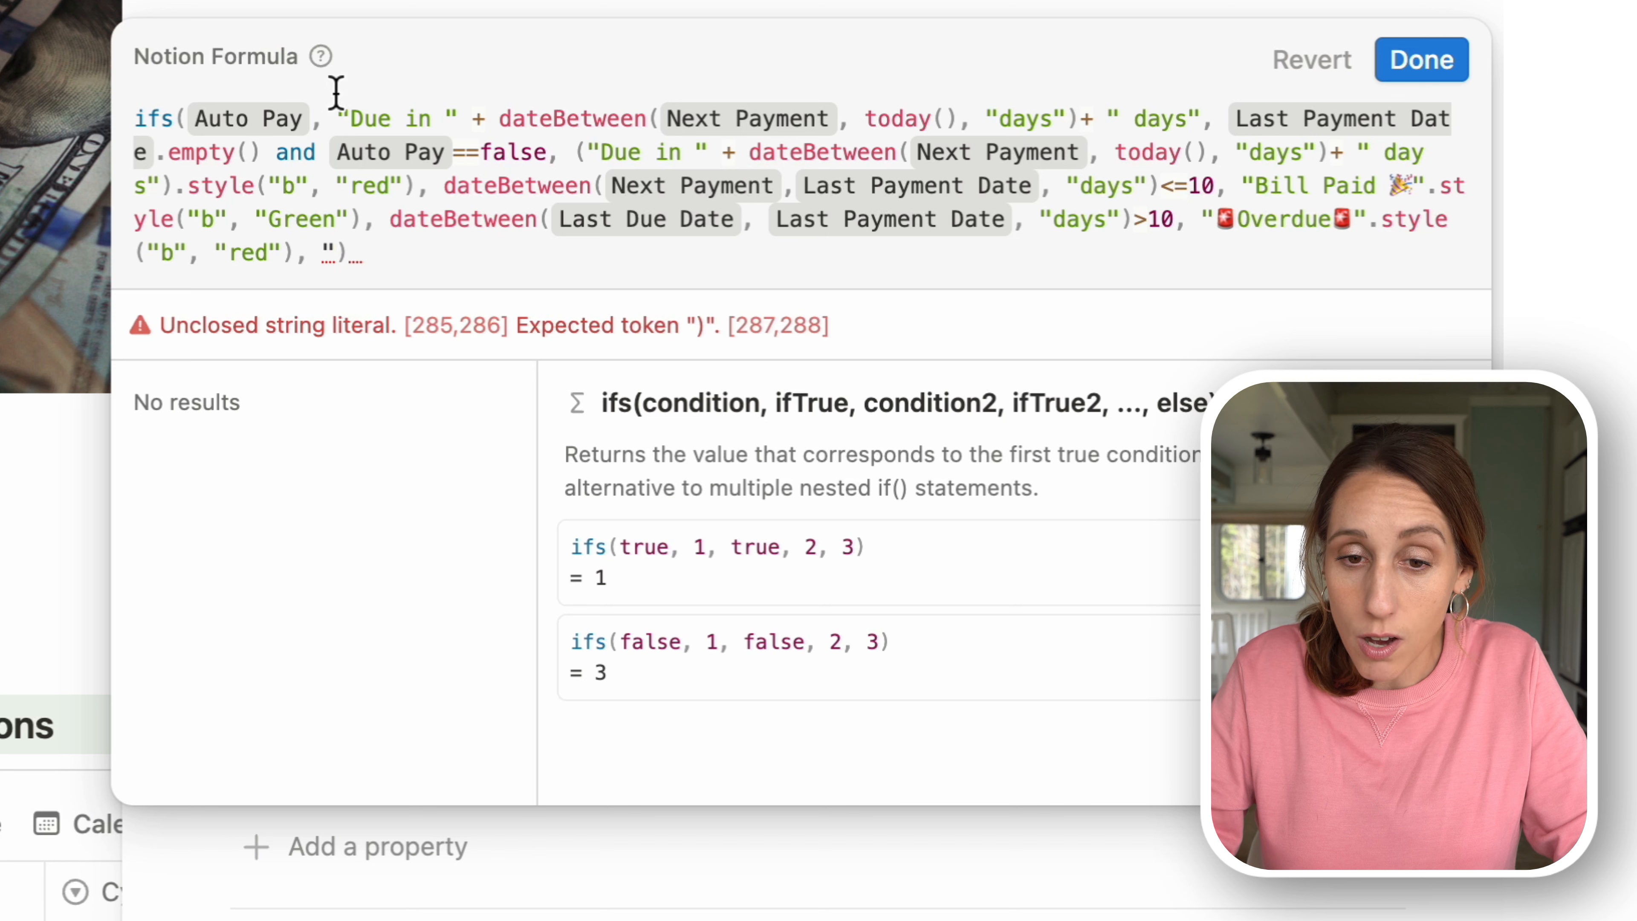
drag(339, 112, 1209, 122)
key(ctrl+c)
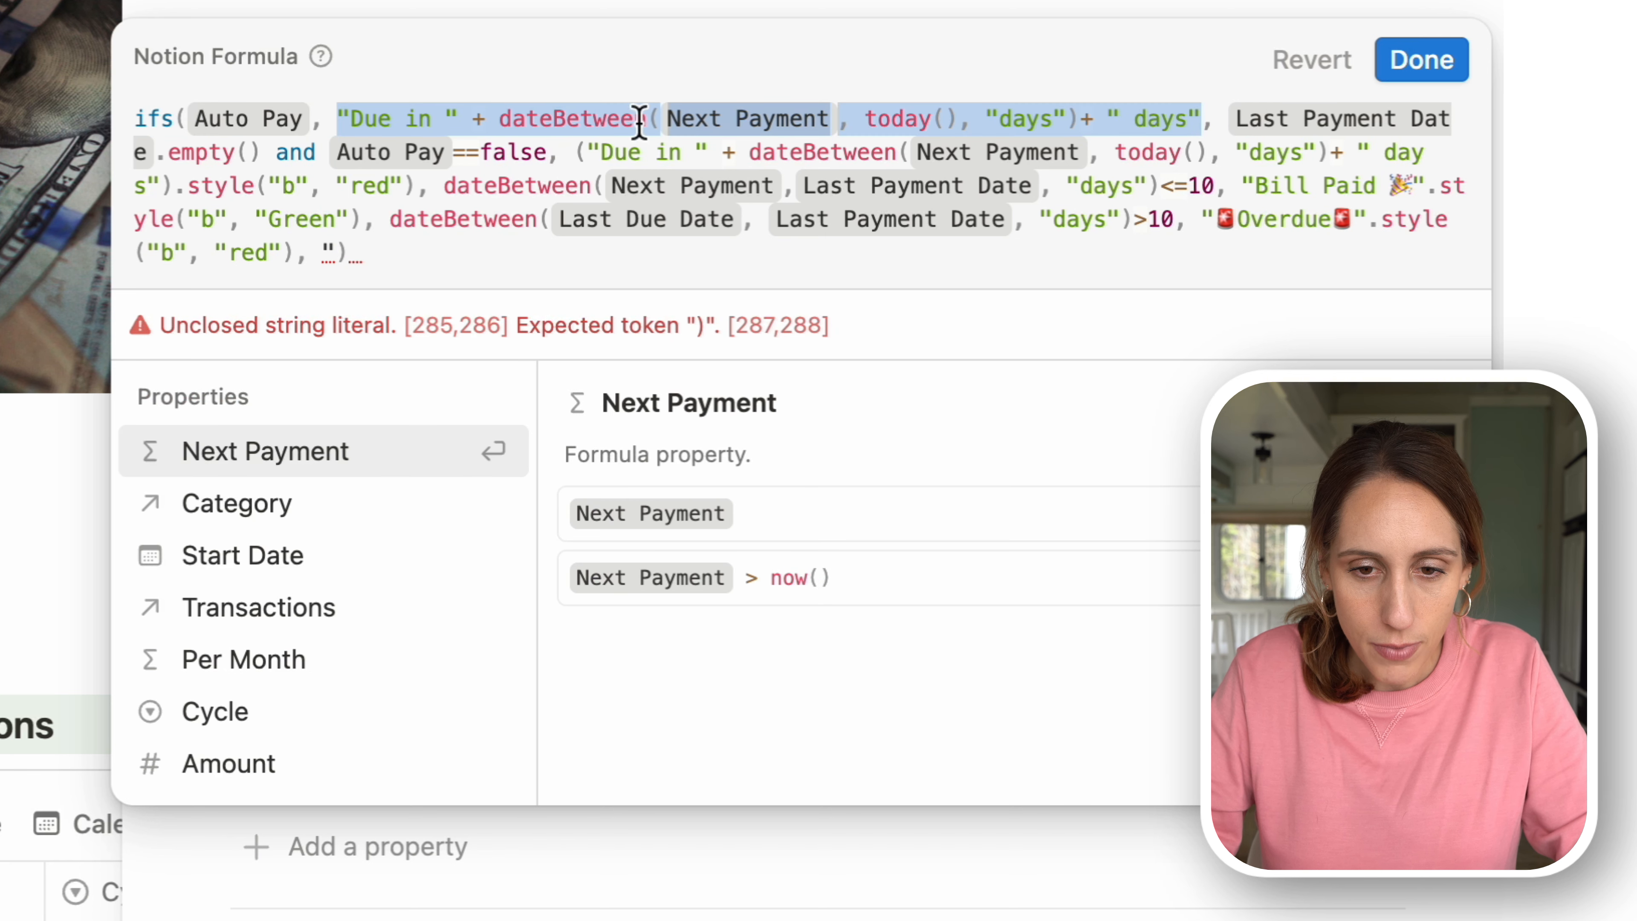
click(325, 254)
key(ctrl+v)
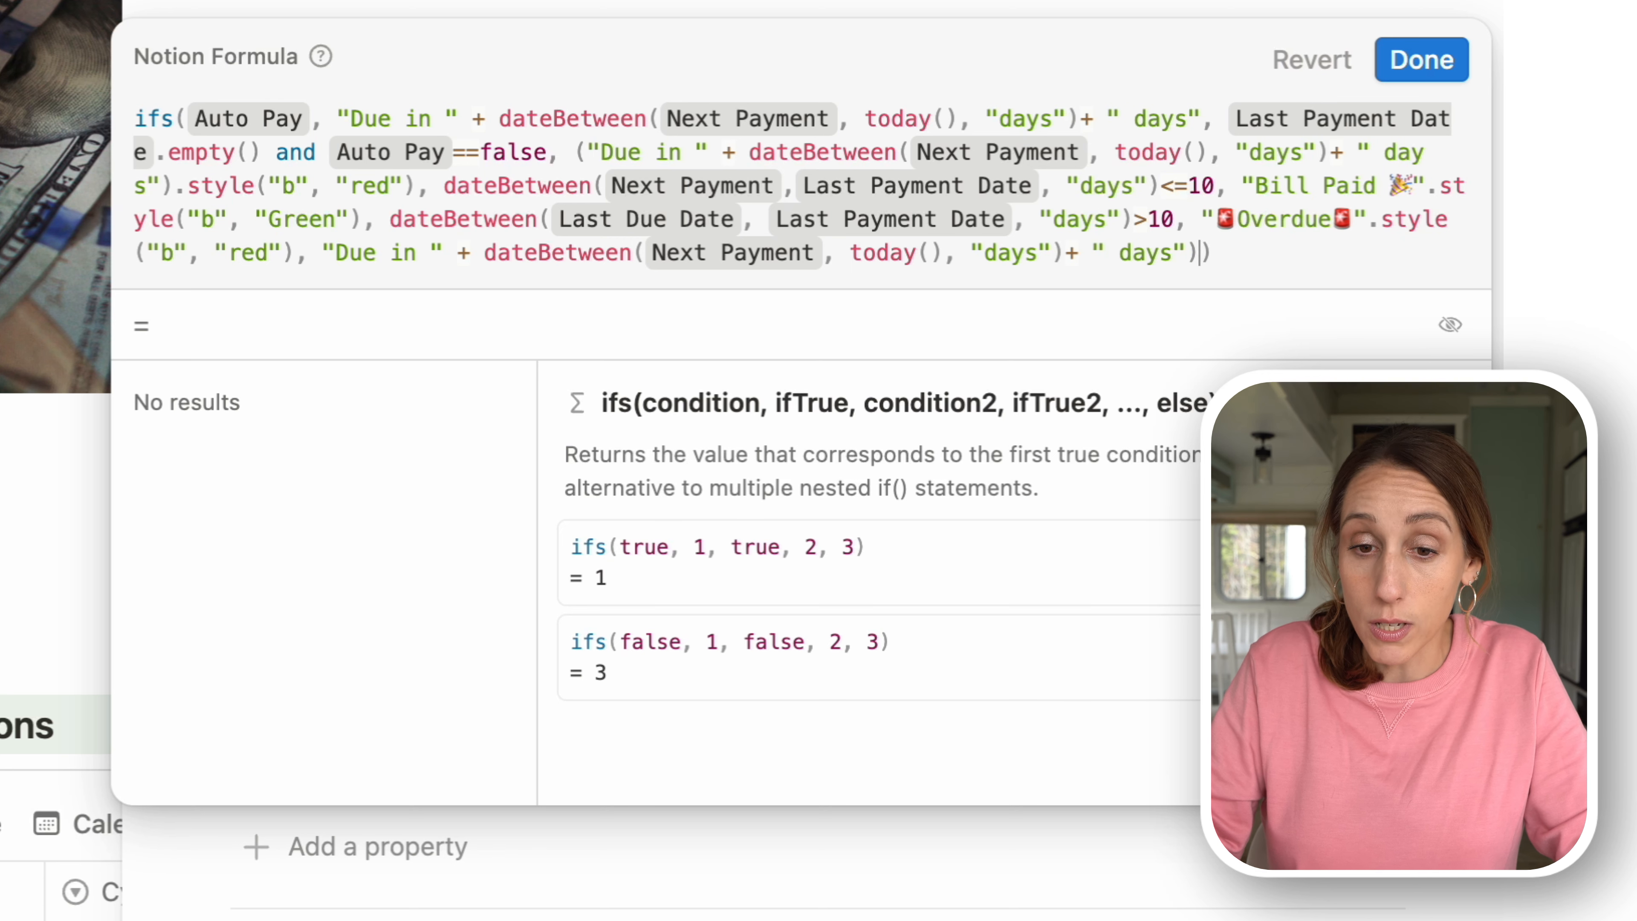
- Wrap the final "Due in" expression in parentheses, append .style("b", "red") to it, and save the Due Text formula
click(326, 246)
text(()
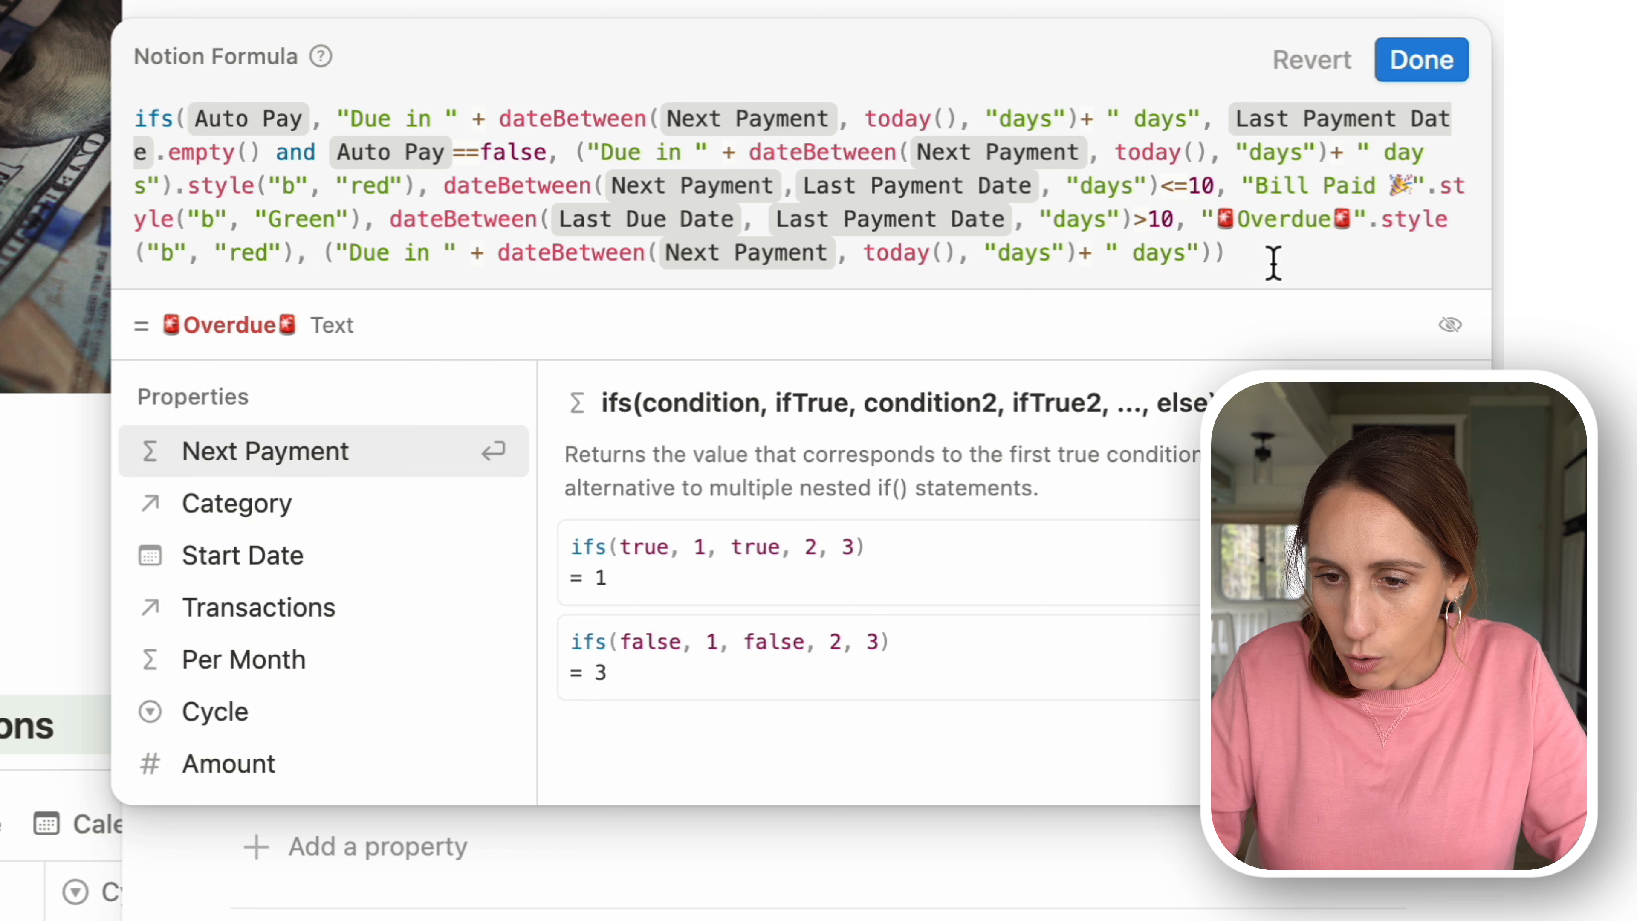
click(1215, 252)
text())
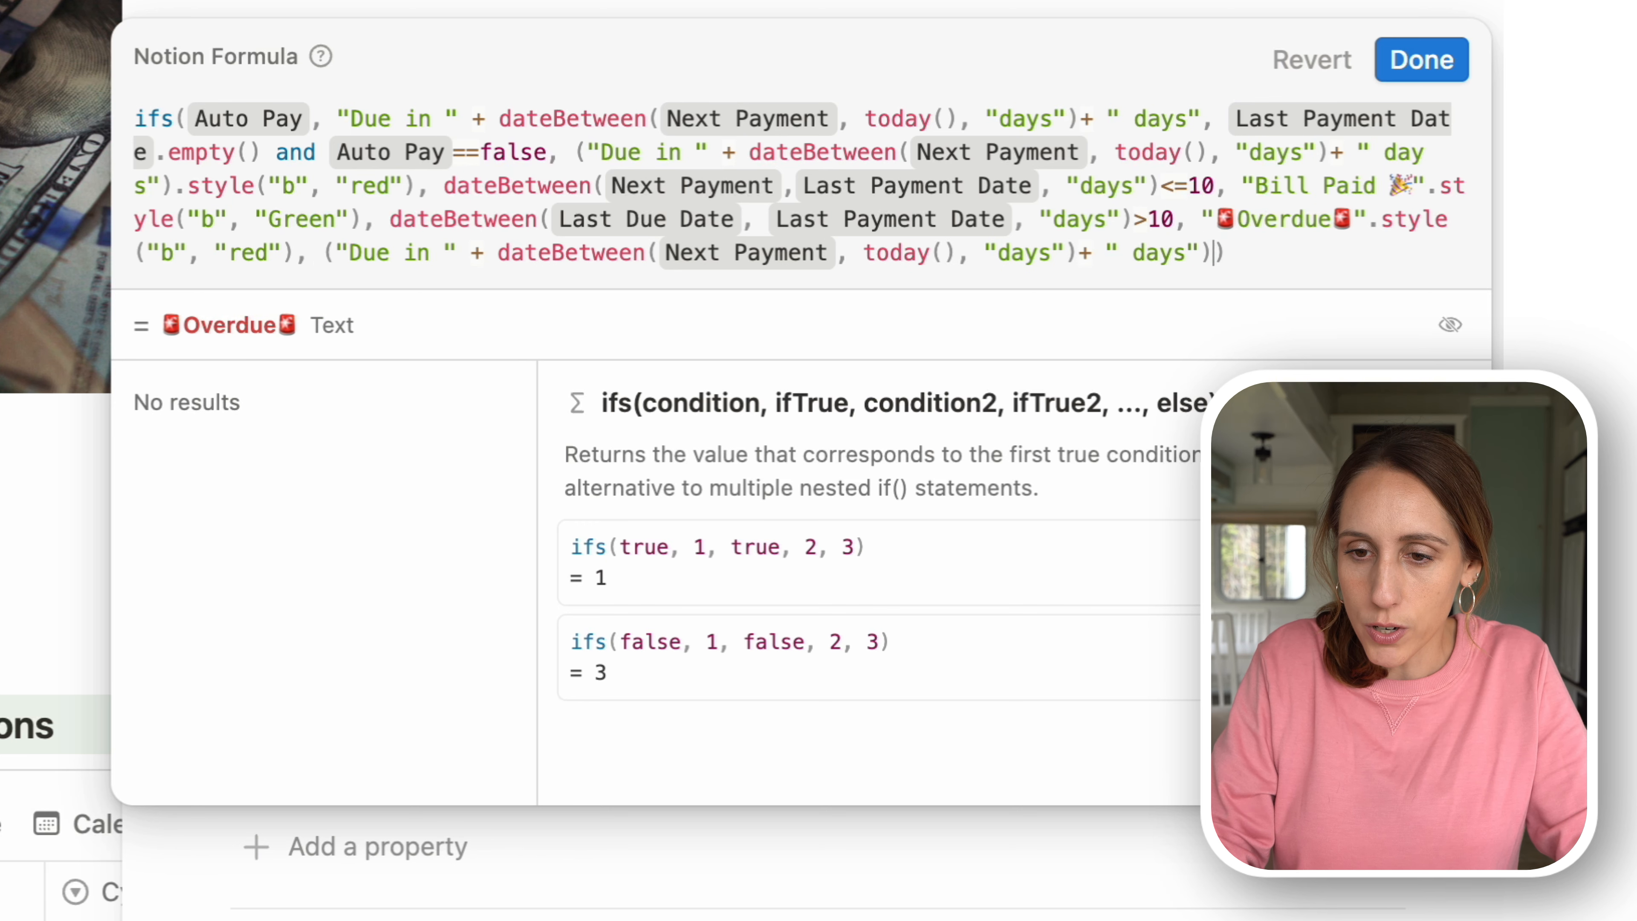
text(.)
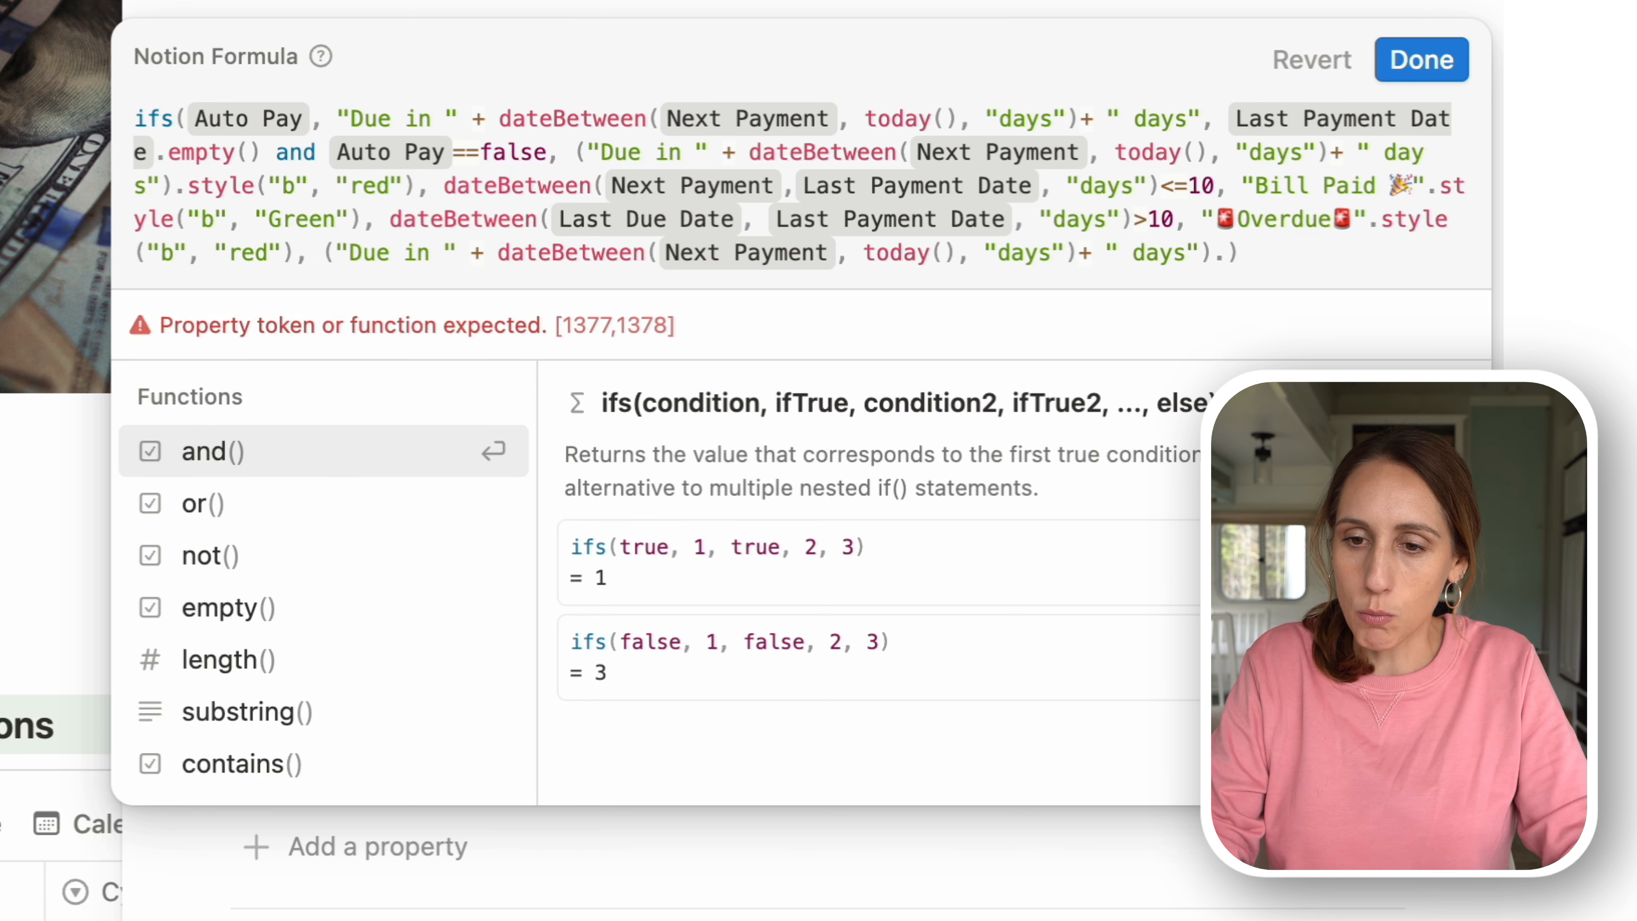
text(style)
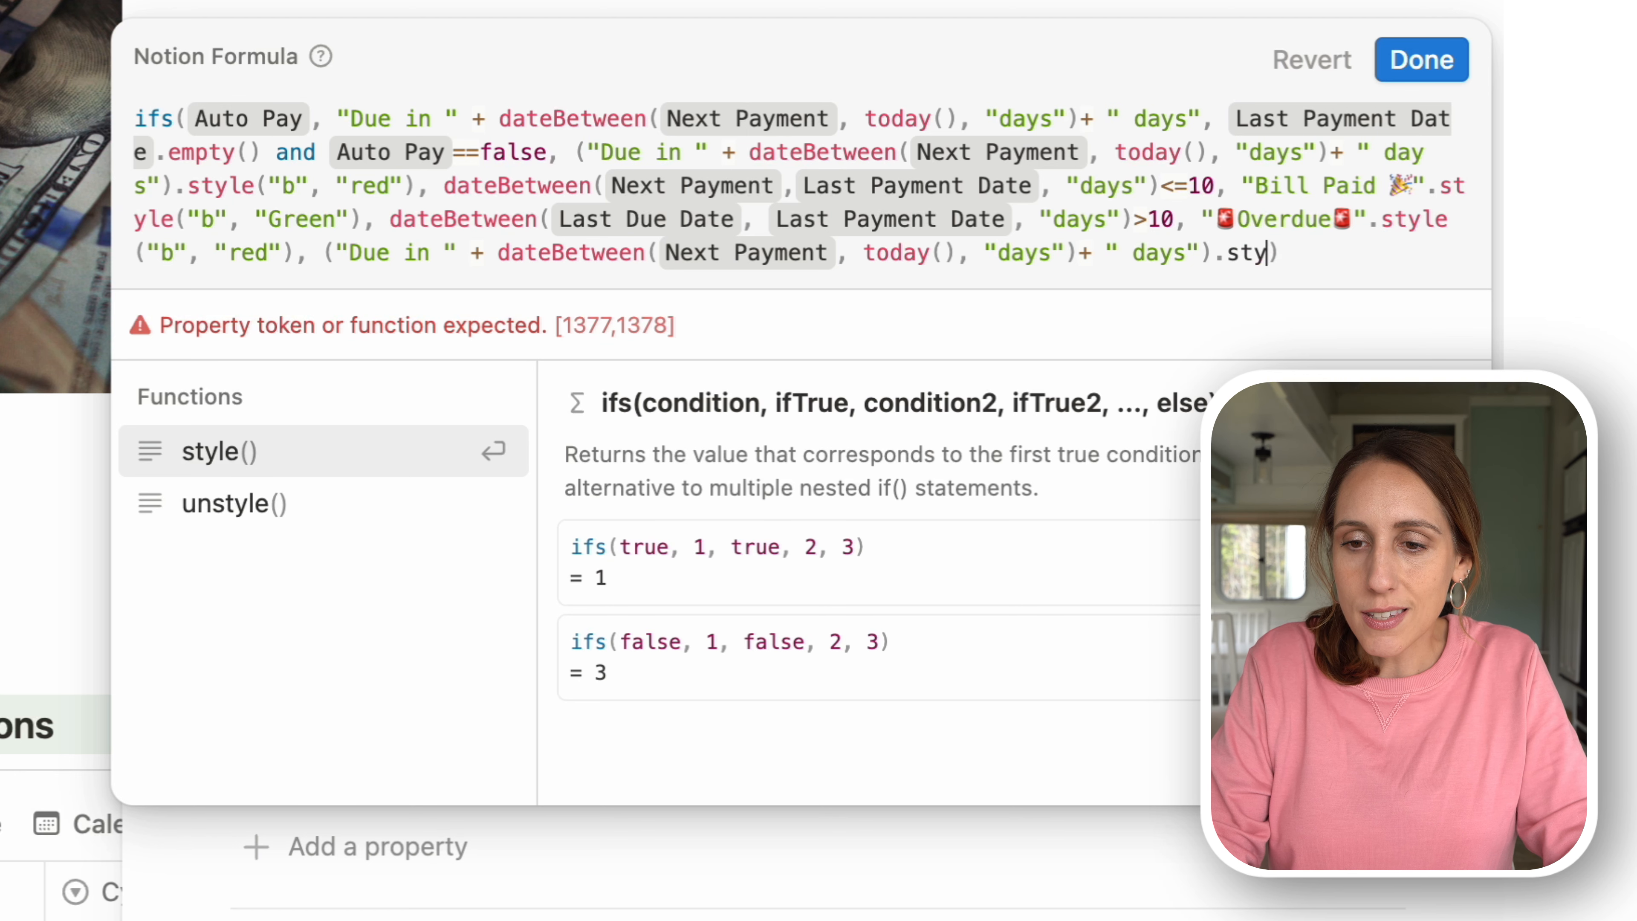
click(398, 454)
text("b")
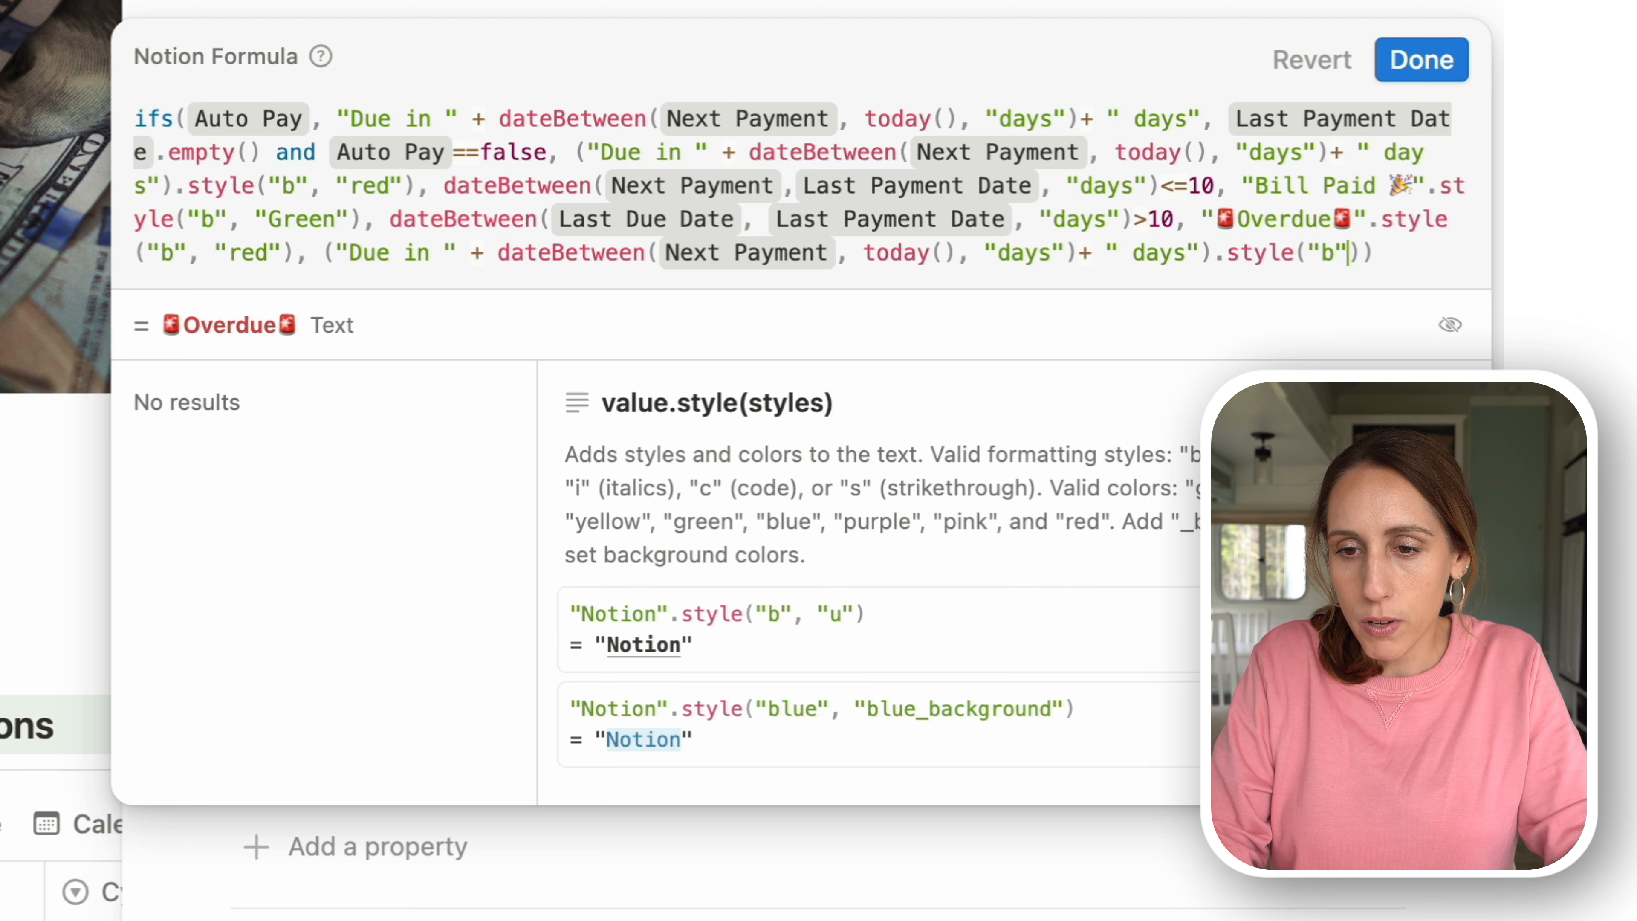
text(, "red")
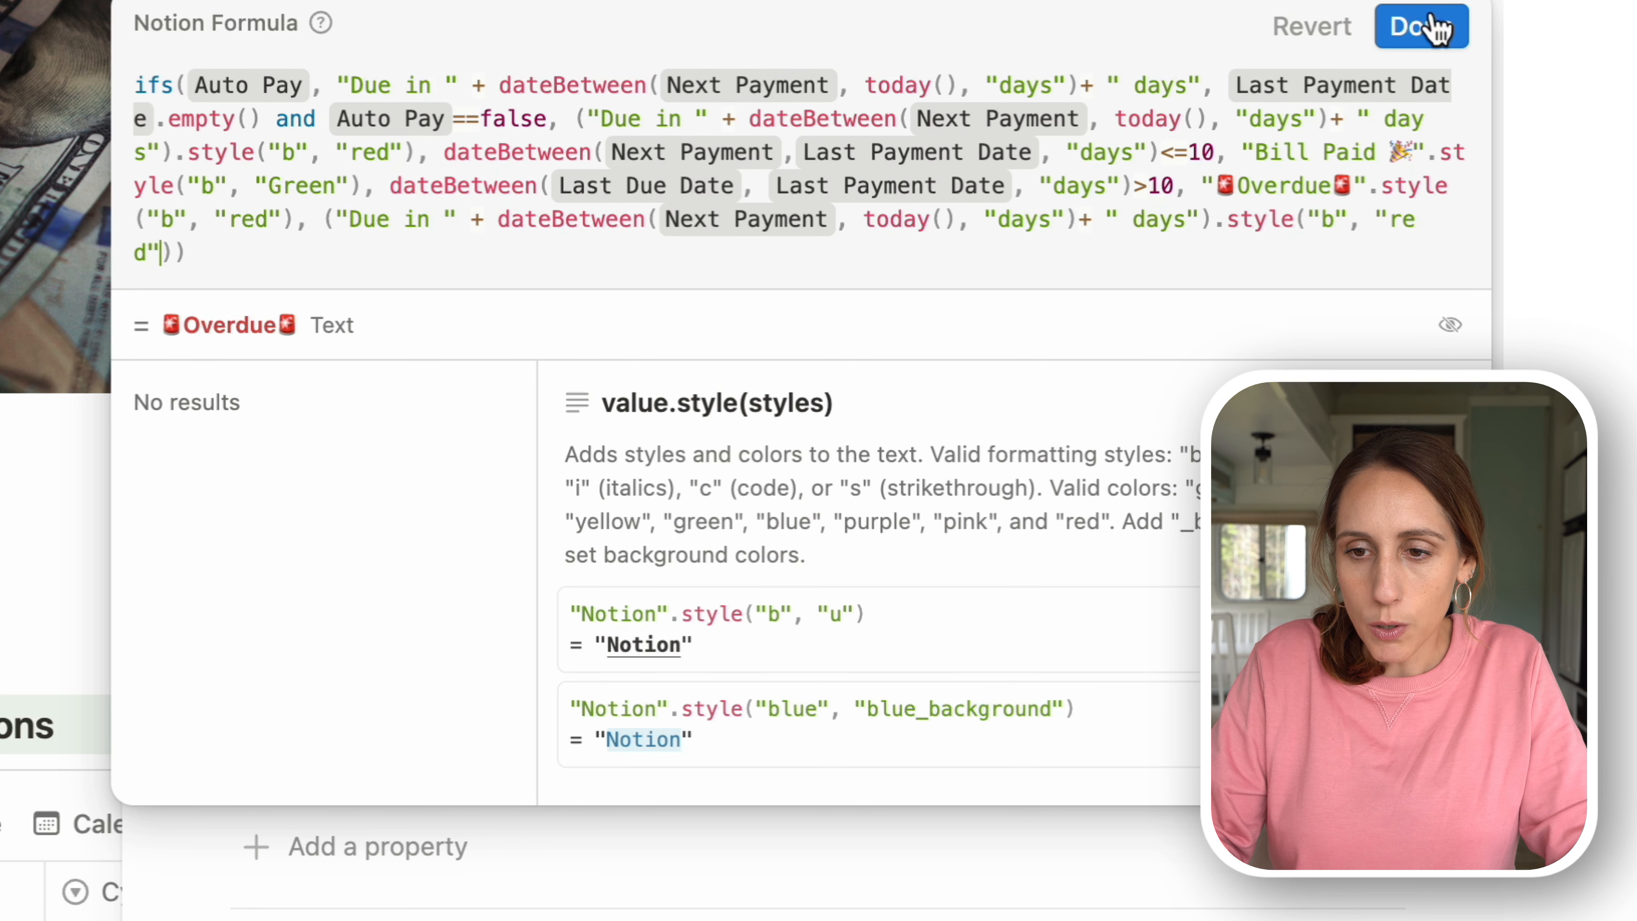
click(1418, 24)
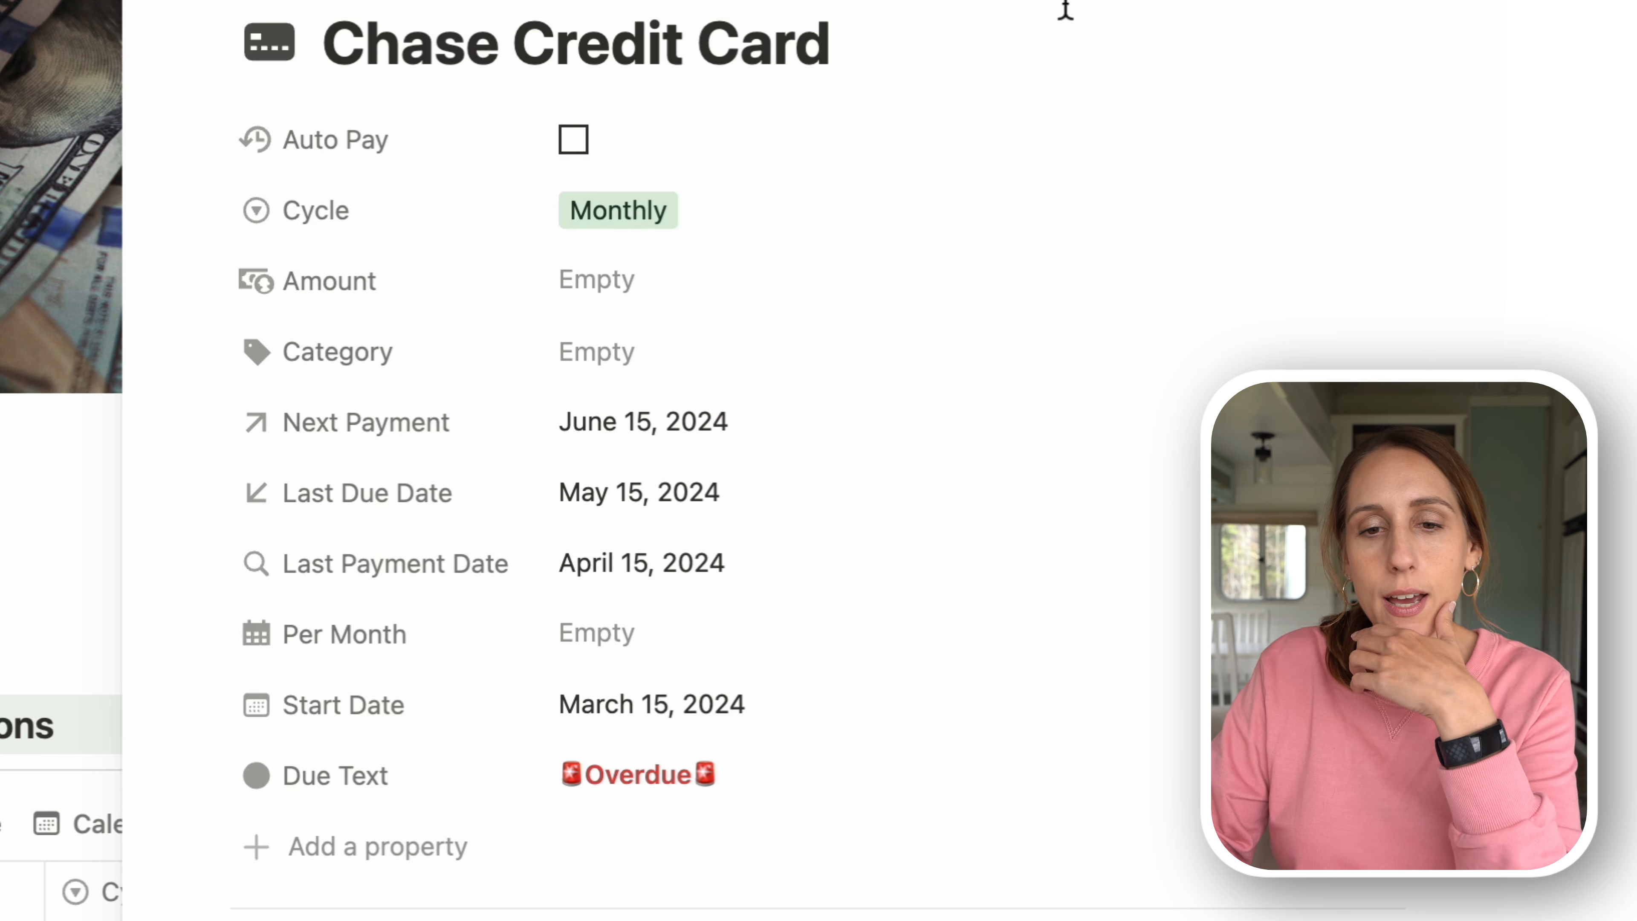
- Check the Due Text values on the Costco and Amazon Prime pages in Bills + Subscriptions
click(468, 22)
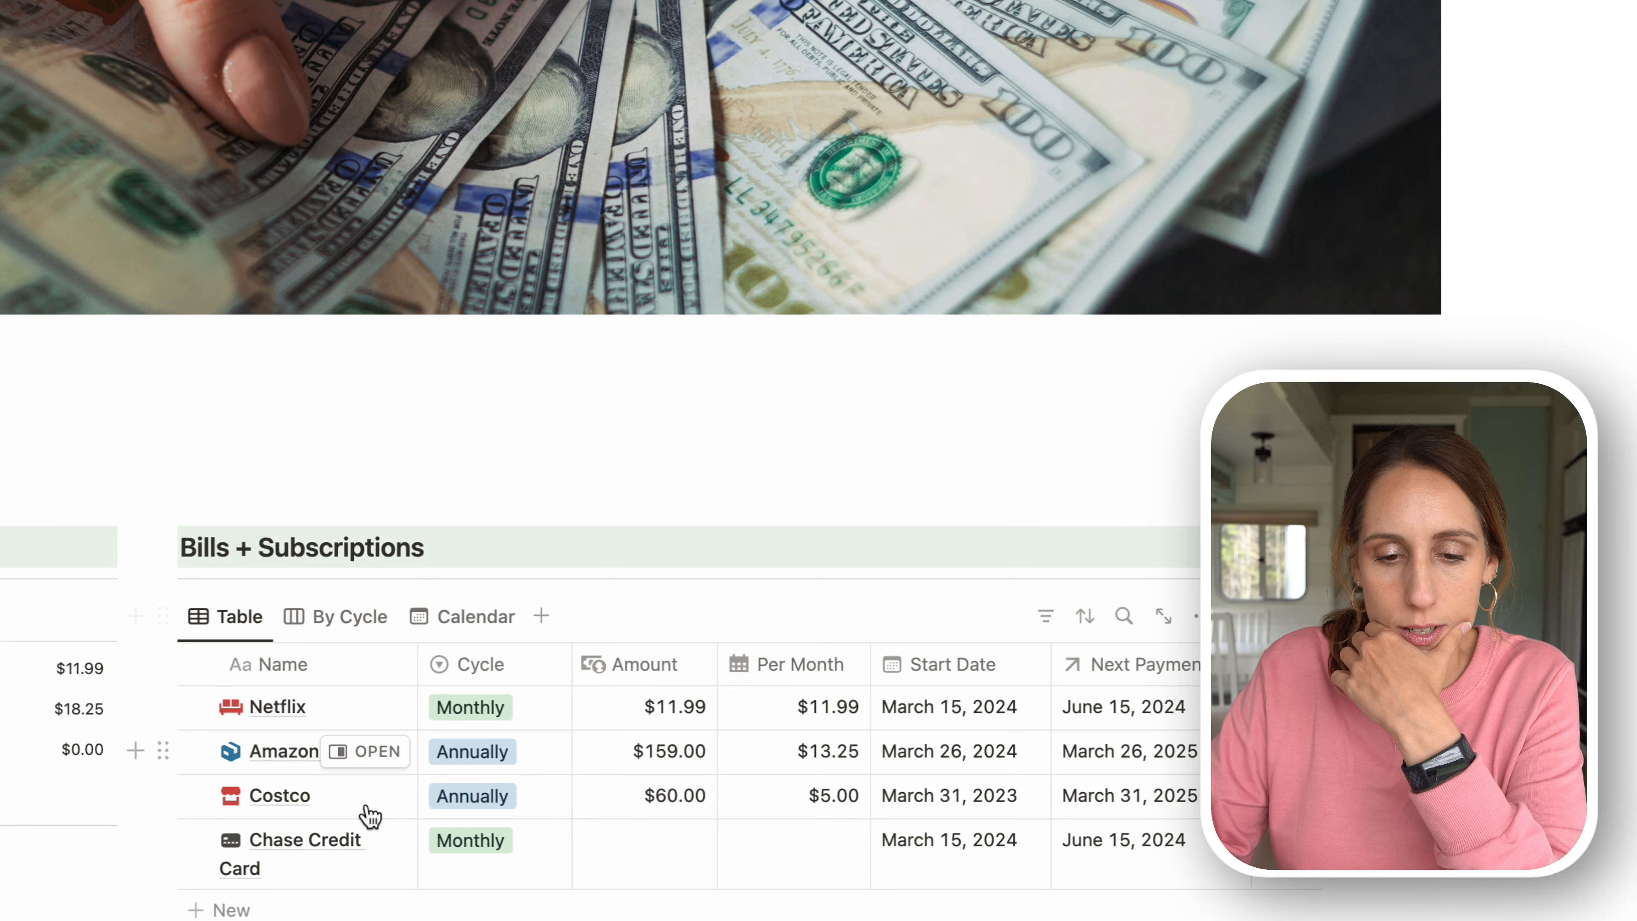
click(366, 797)
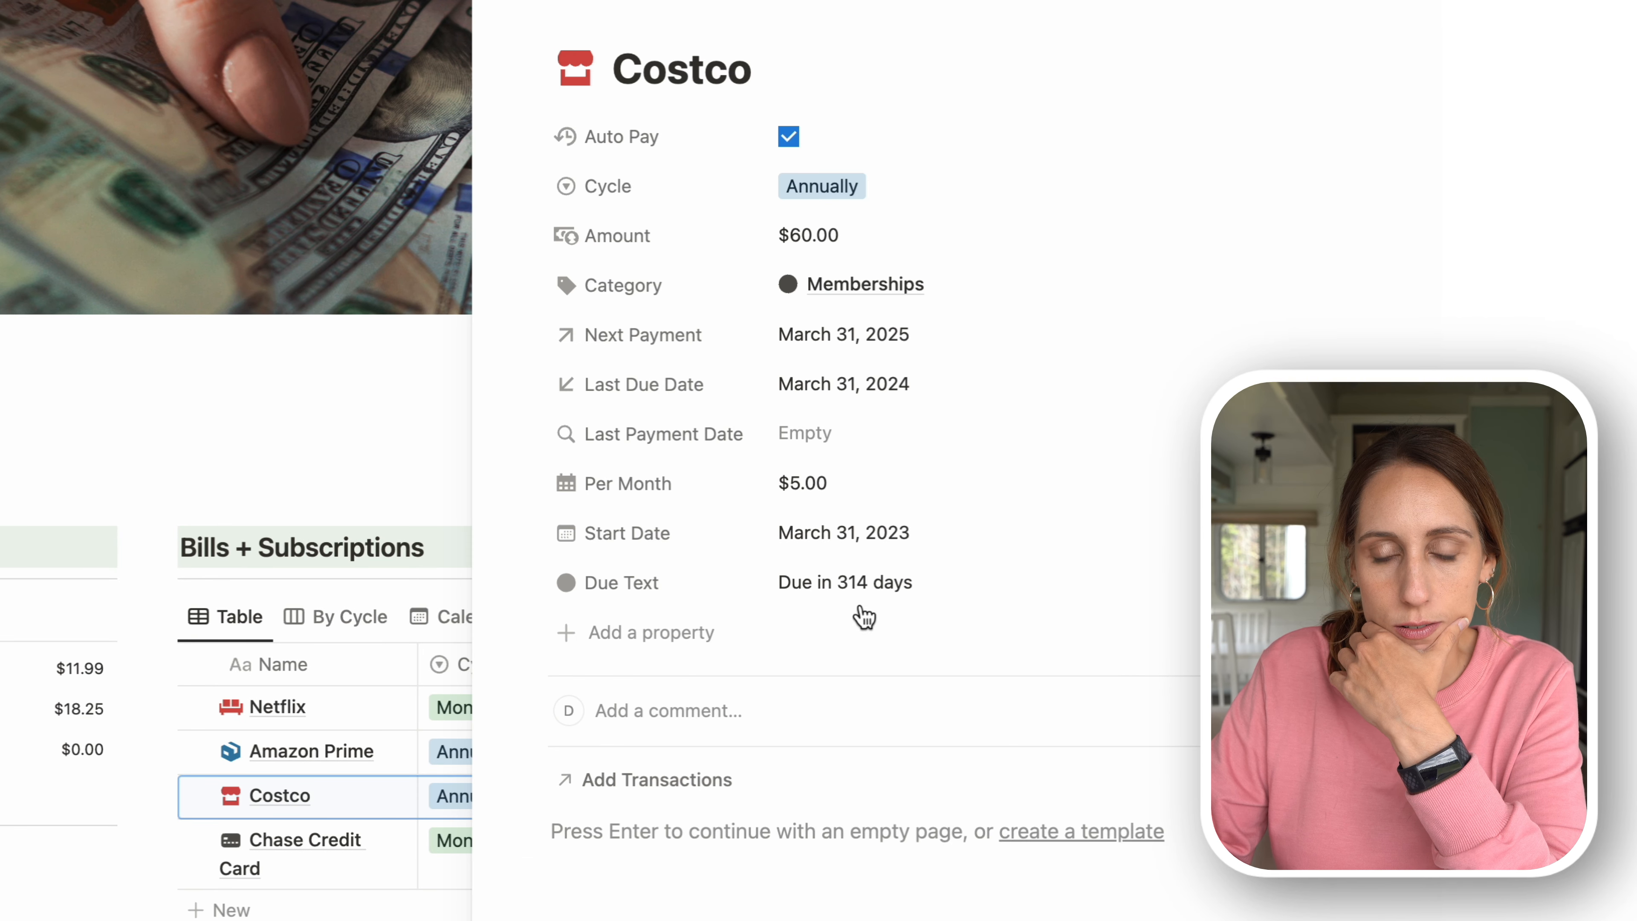
key(Escape)
click(368, 751)
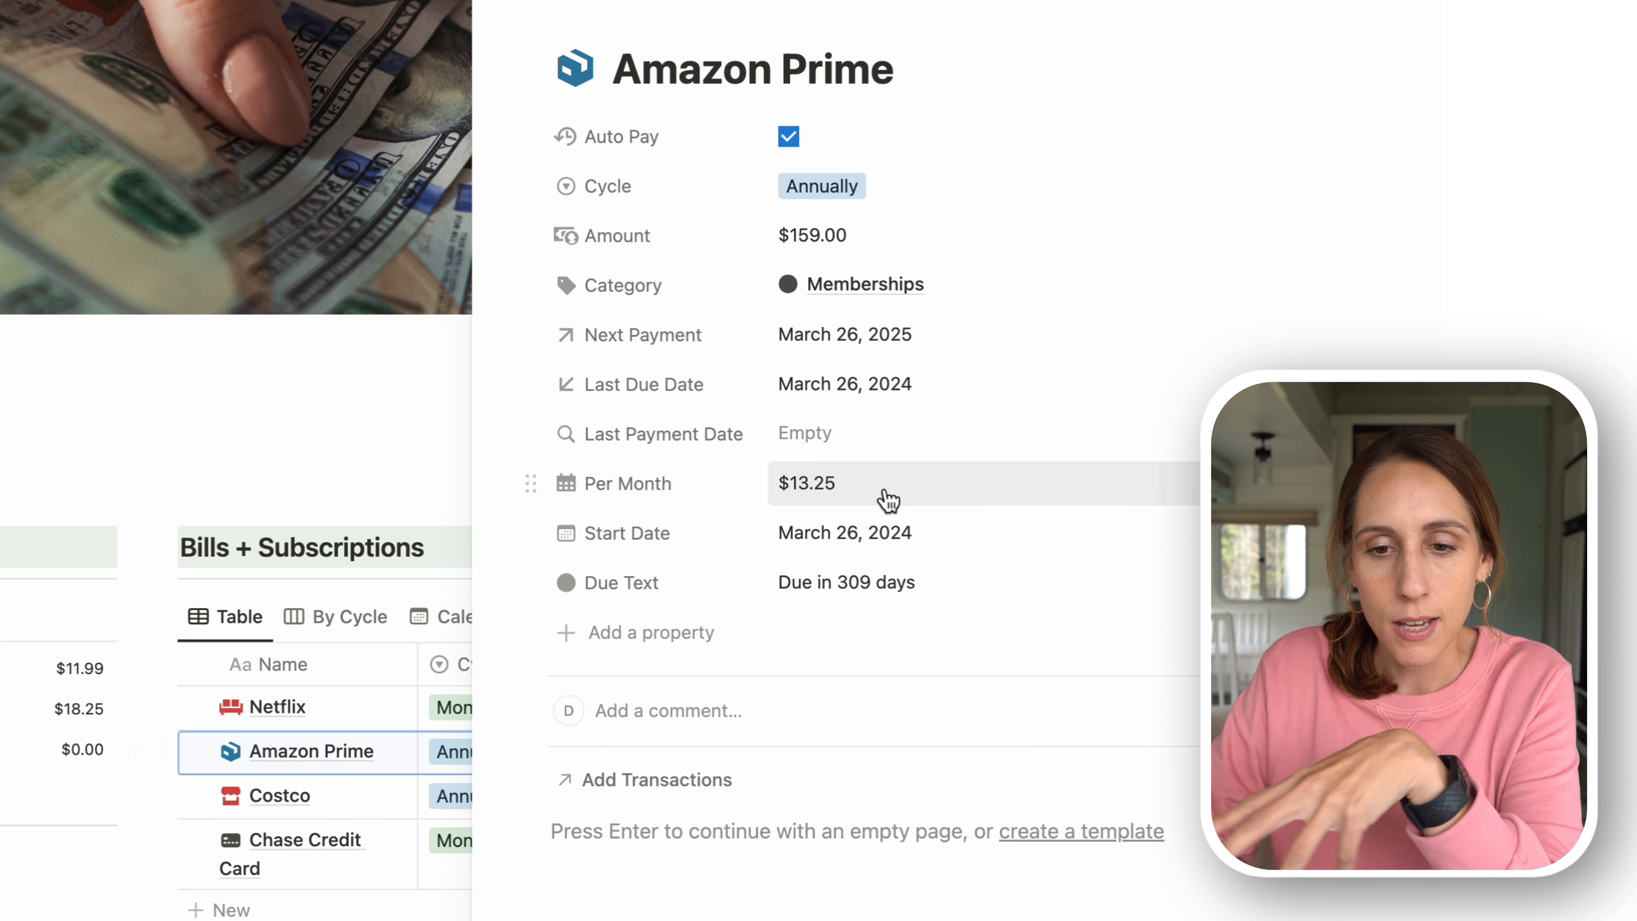
click(475, 141)
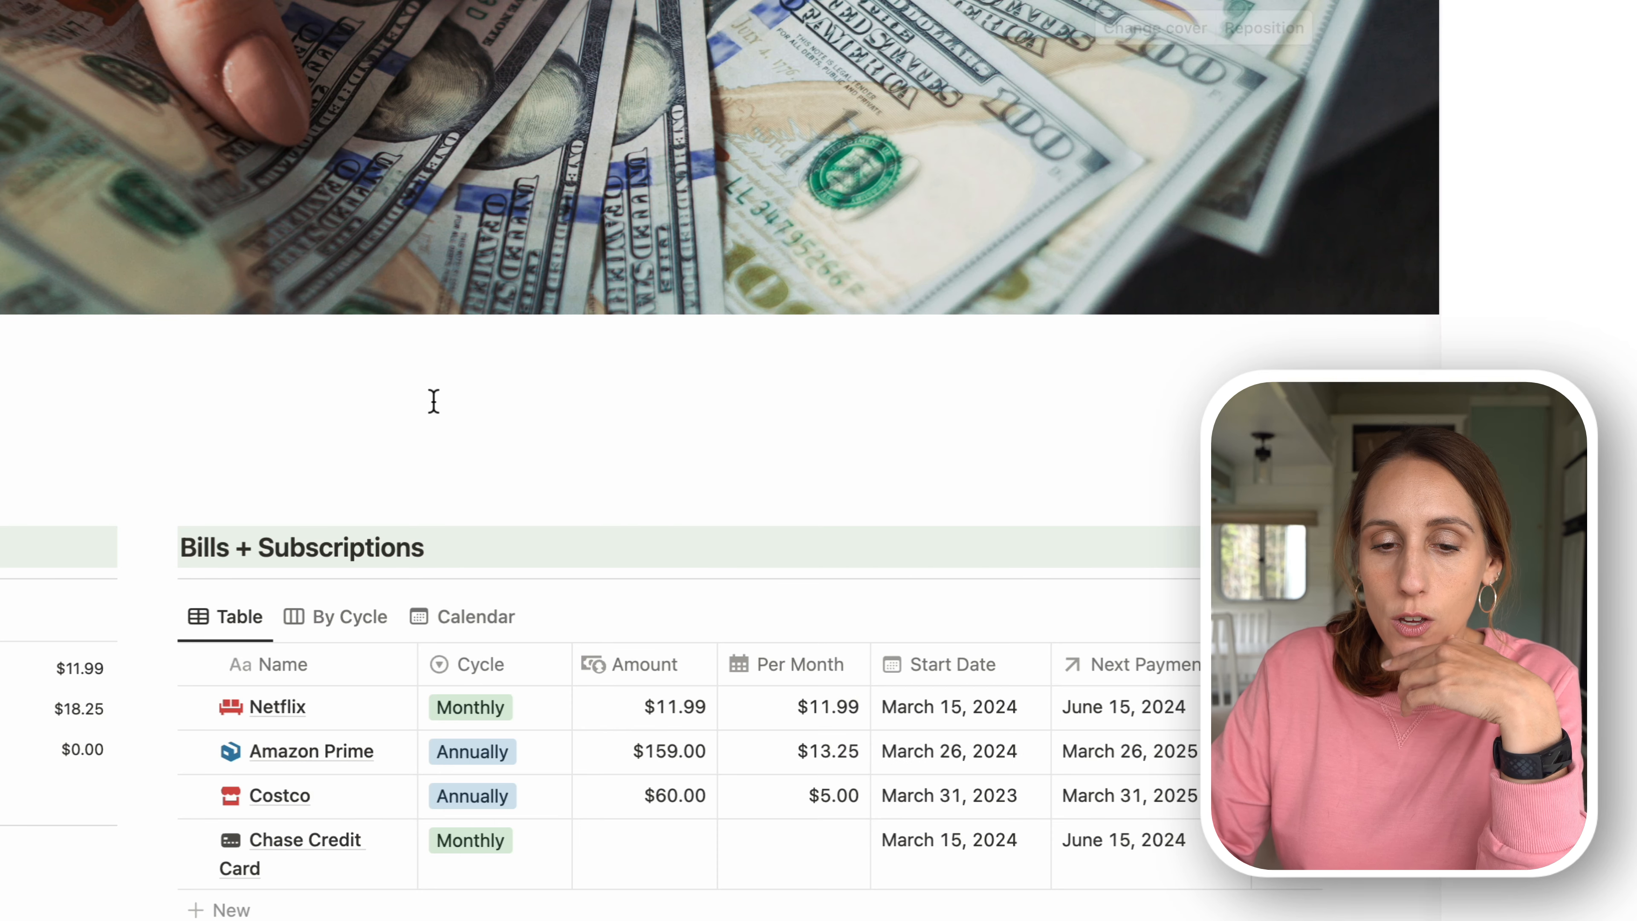
- Switch Bills + Subscriptions to its Calendar view at June 2024 and show the Due Text property on the cards
click(451, 617)
scroll(720, 534, down, 10)
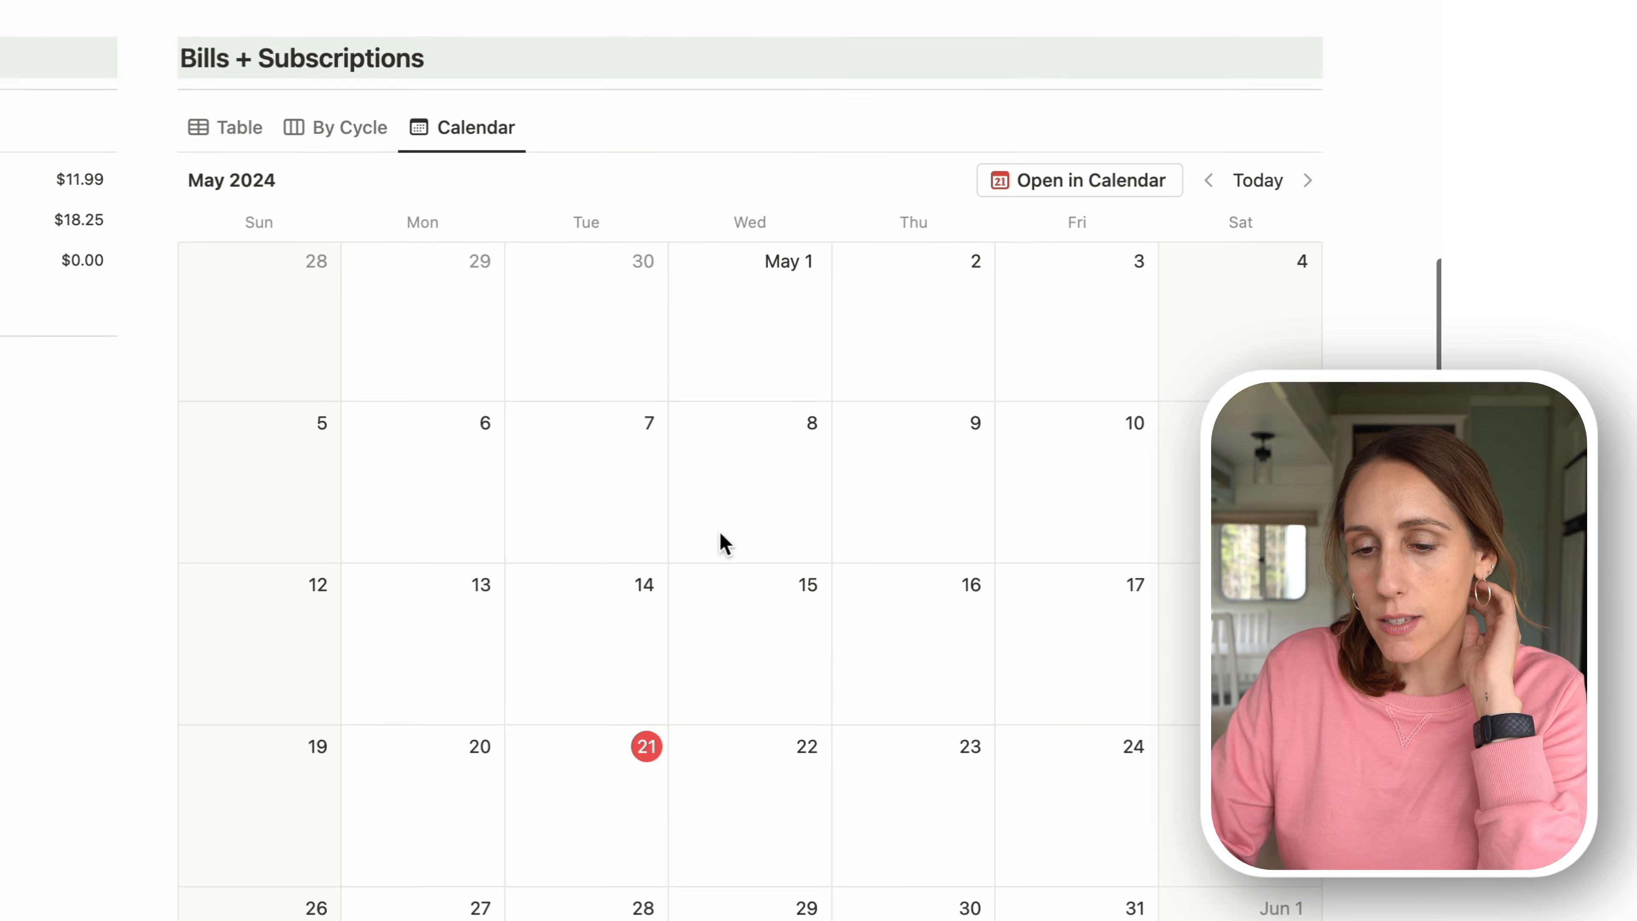
click(1288, 13)
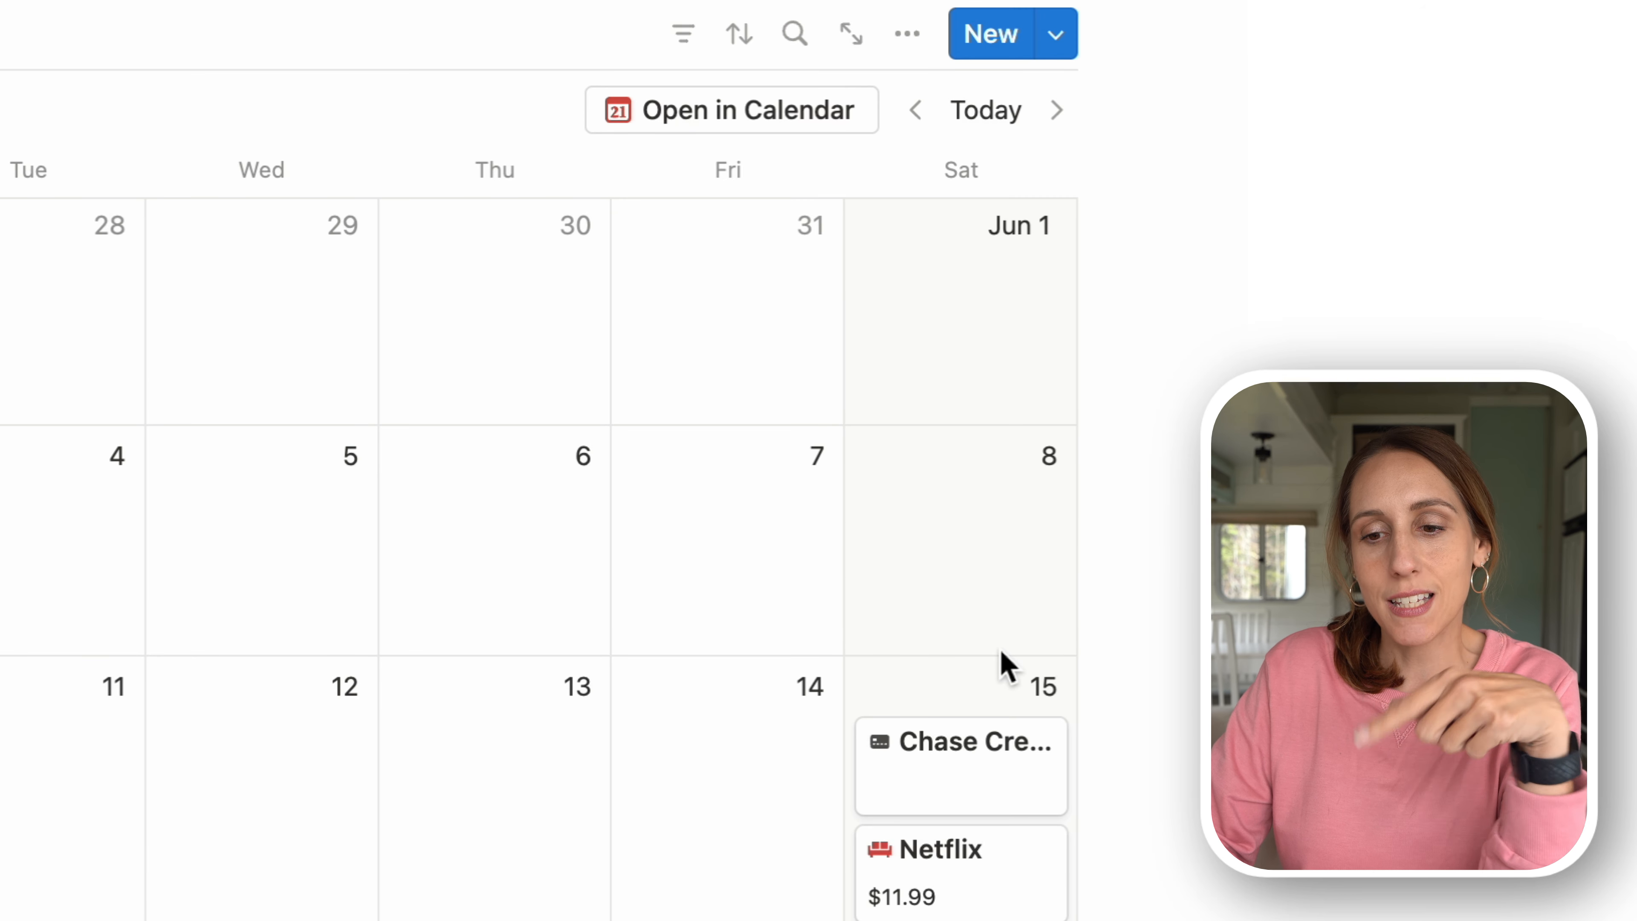
click(920, 41)
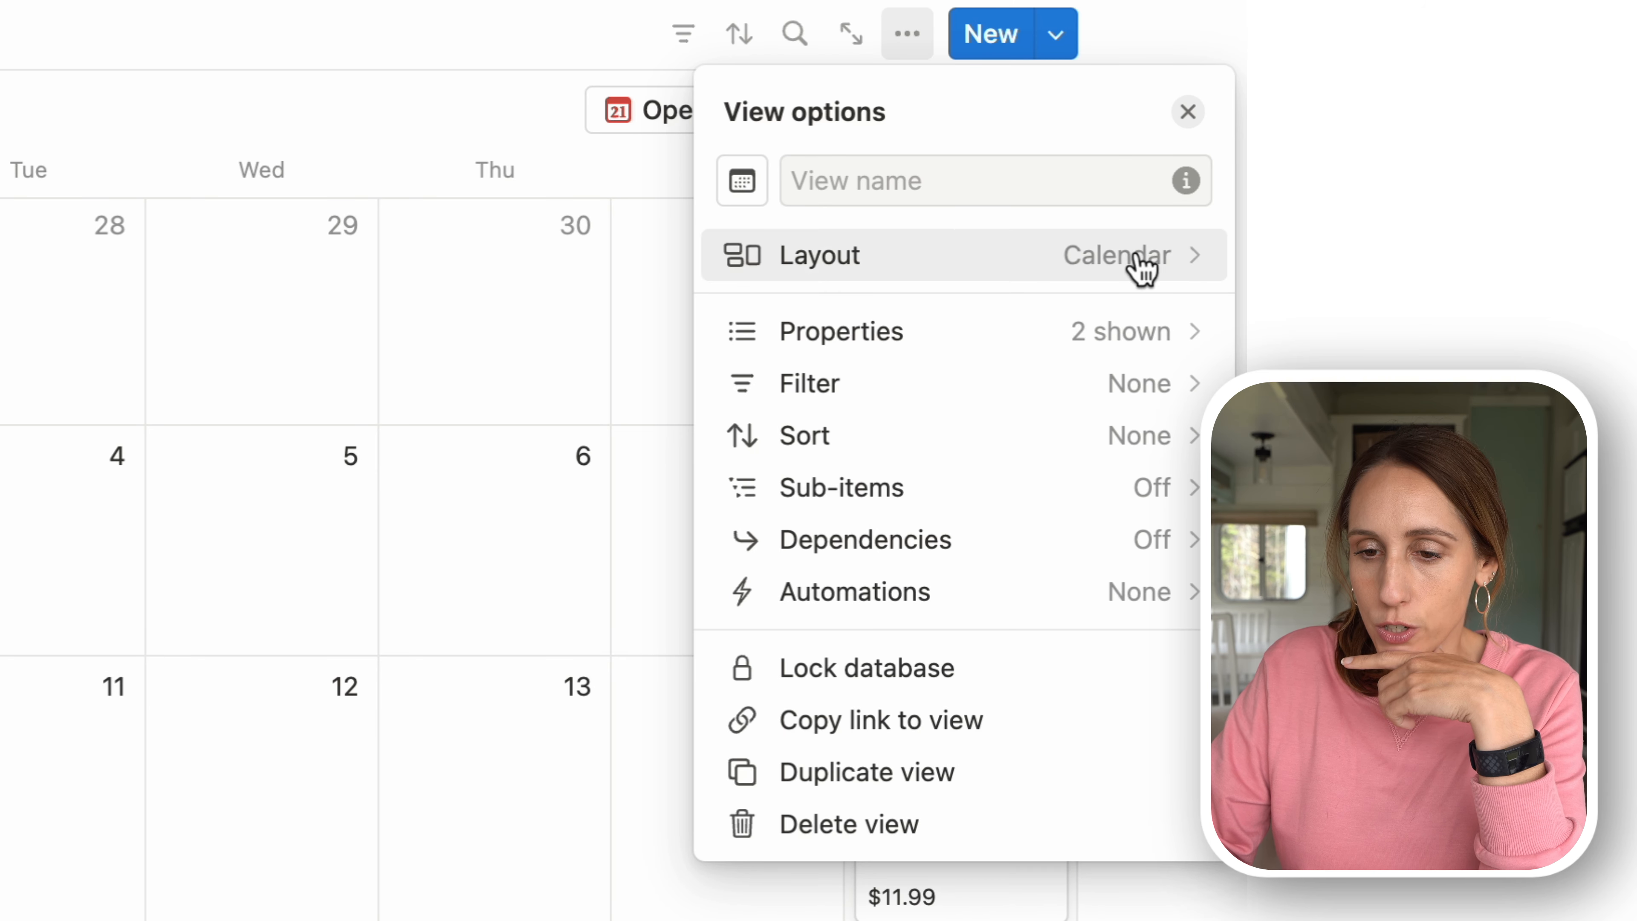
click(1163, 331)
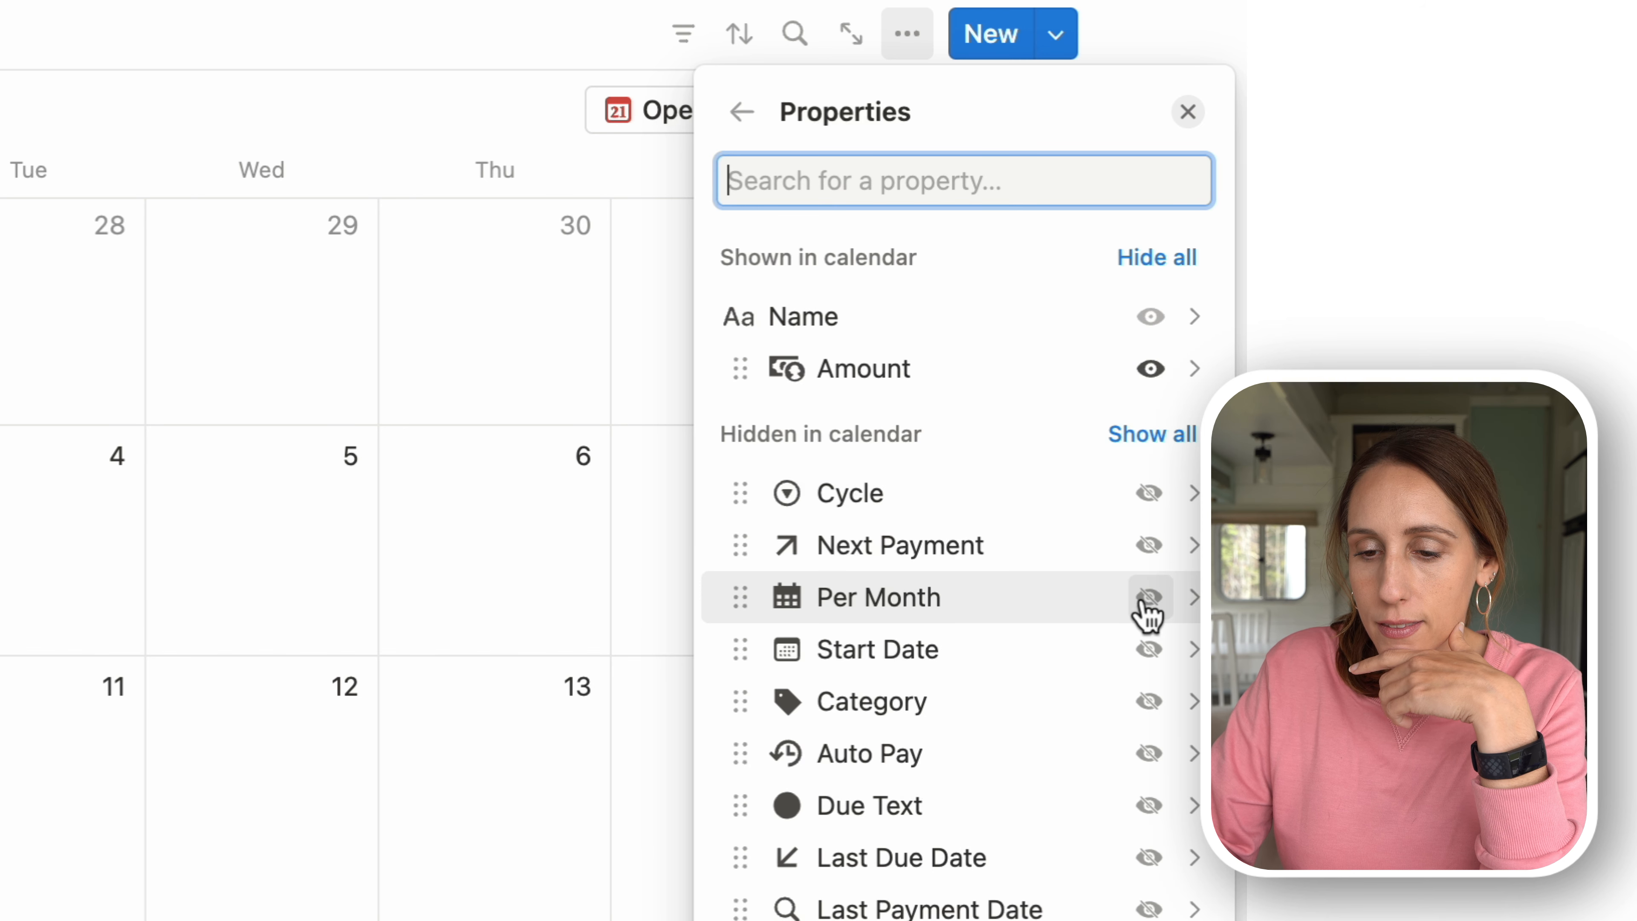
scroll(1147, 614, down, 2)
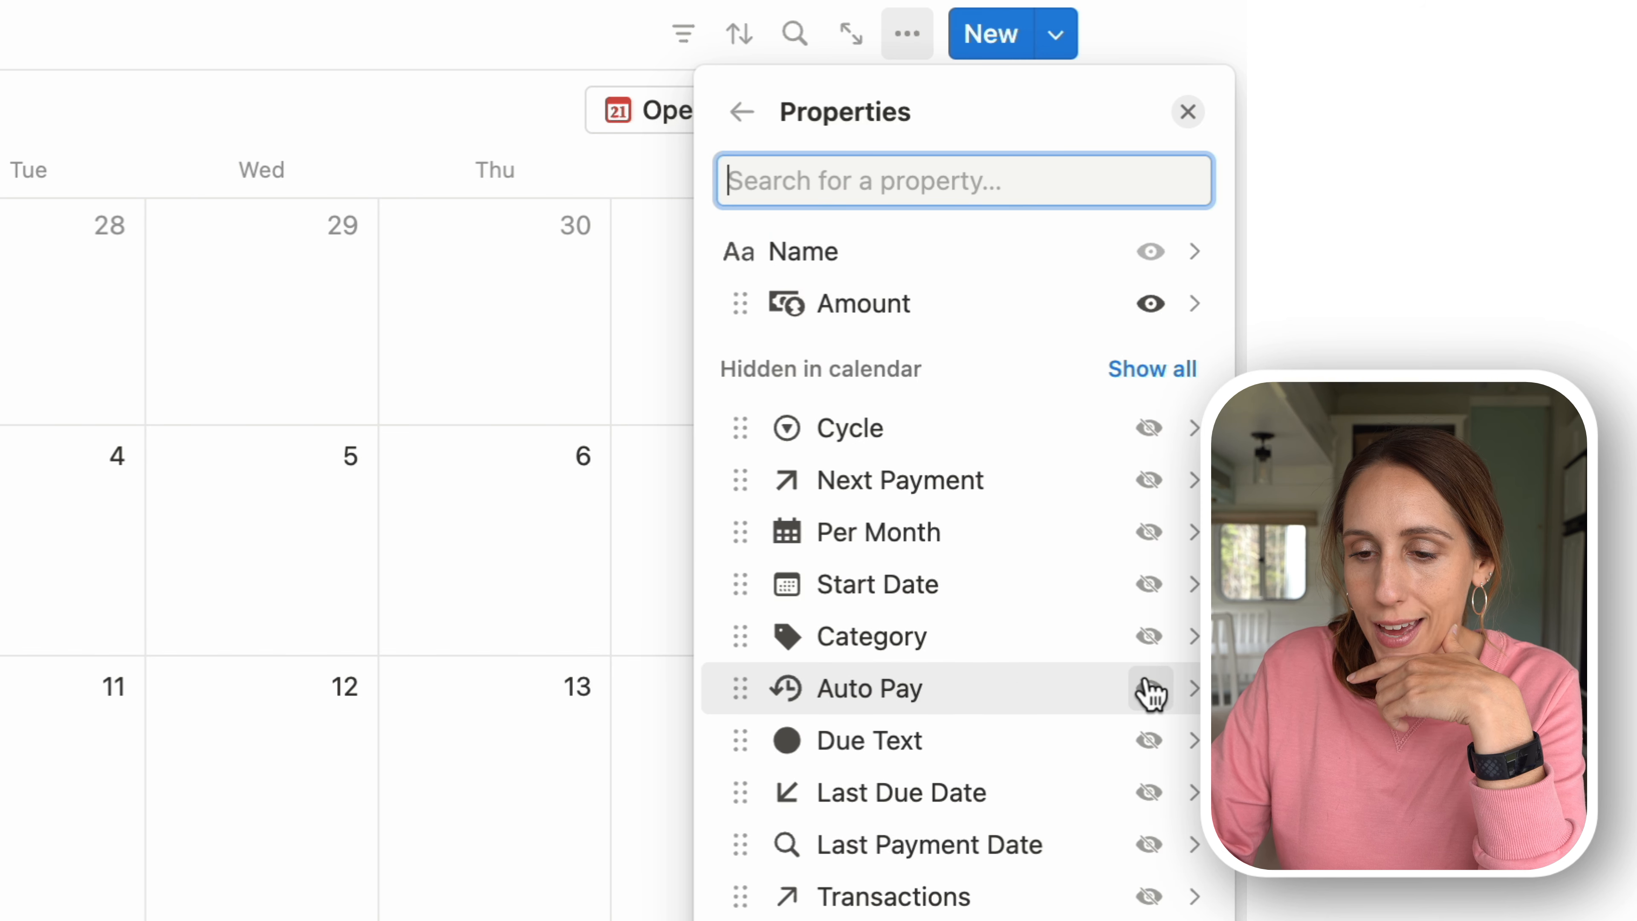
click(1149, 743)
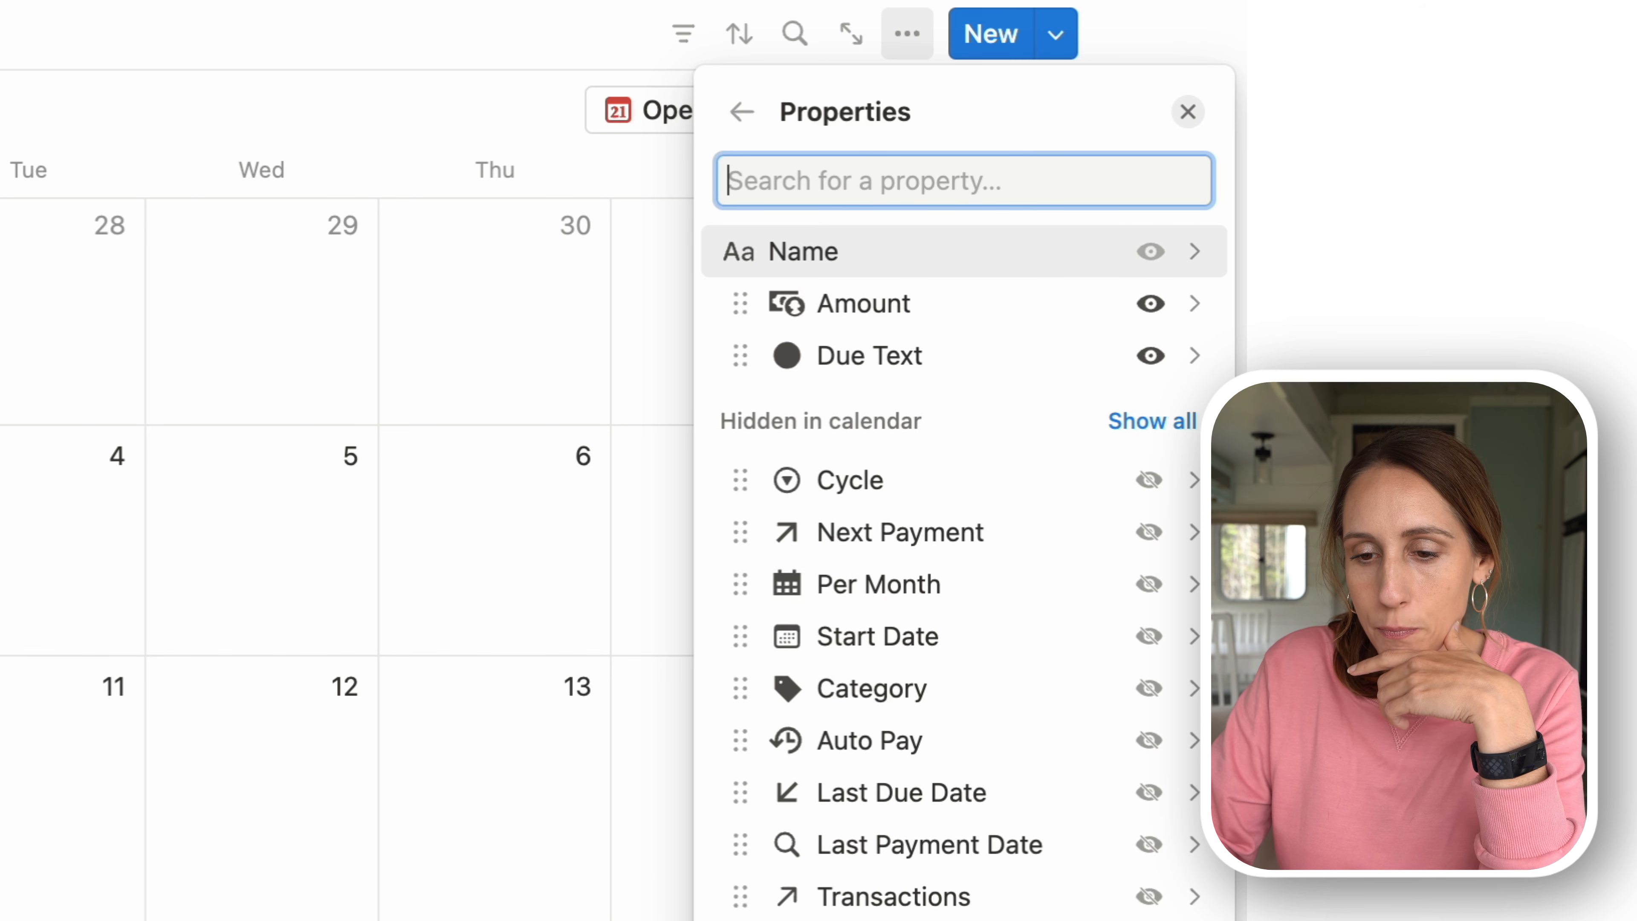
key(Escape)
- Copy the Categories heading with its divider below the Transactions database and change its text to "Overdue Bills"
scroll(1158, 351, down, 5)
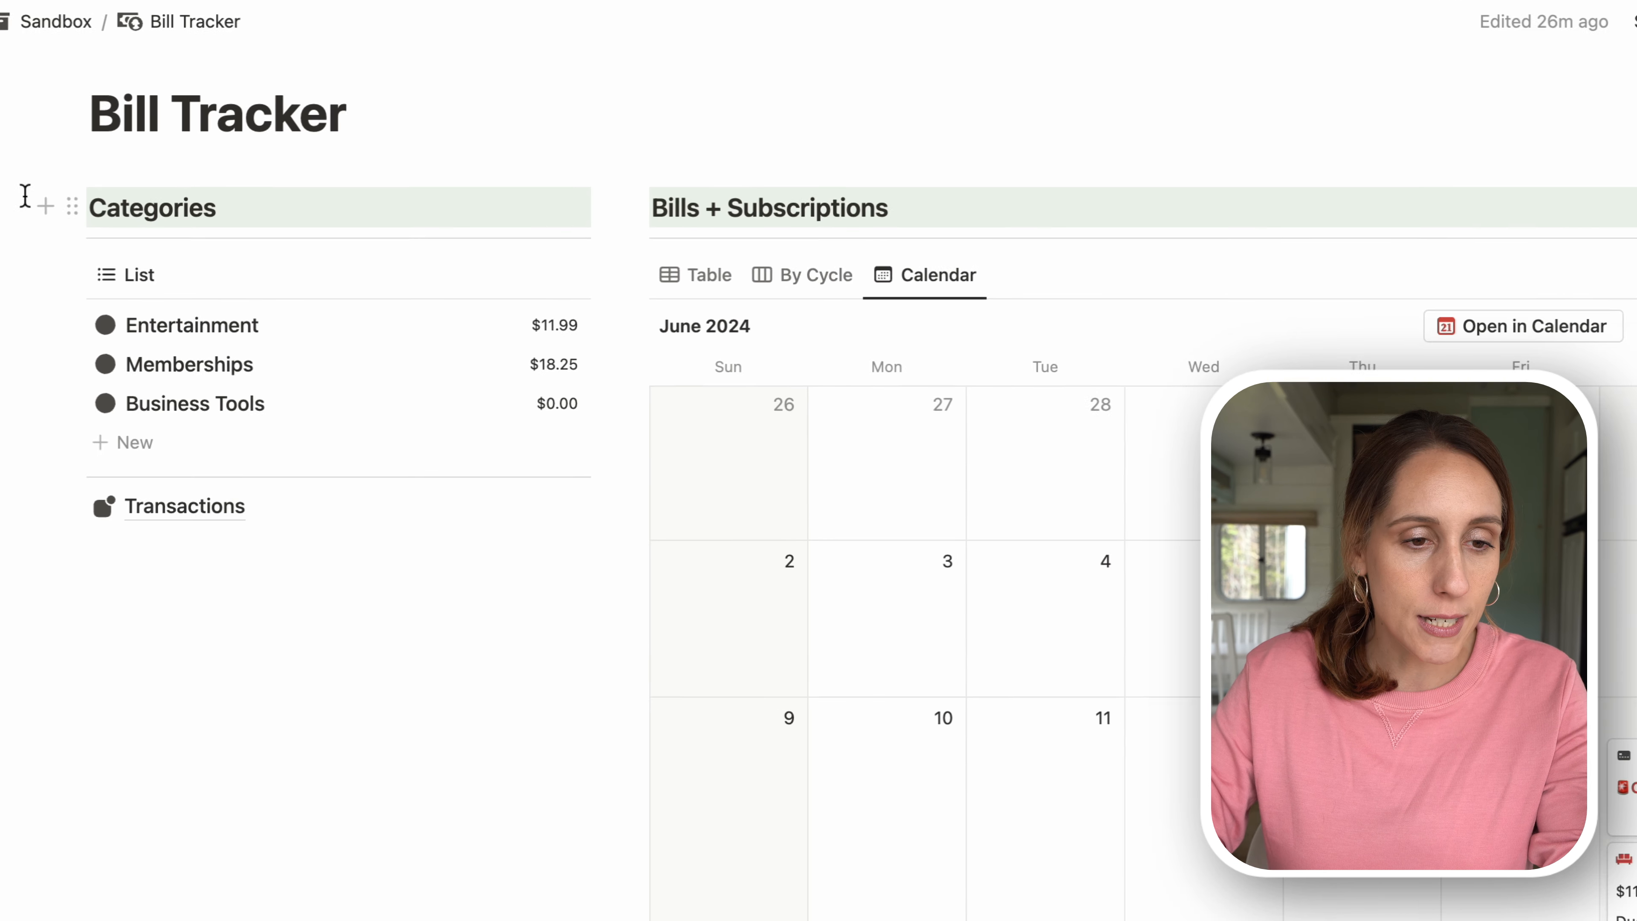
drag(34, 186, 107, 245)
click(99, 655)
key(super+v)
drag(240, 664, 80, 657)
text(Overdu)
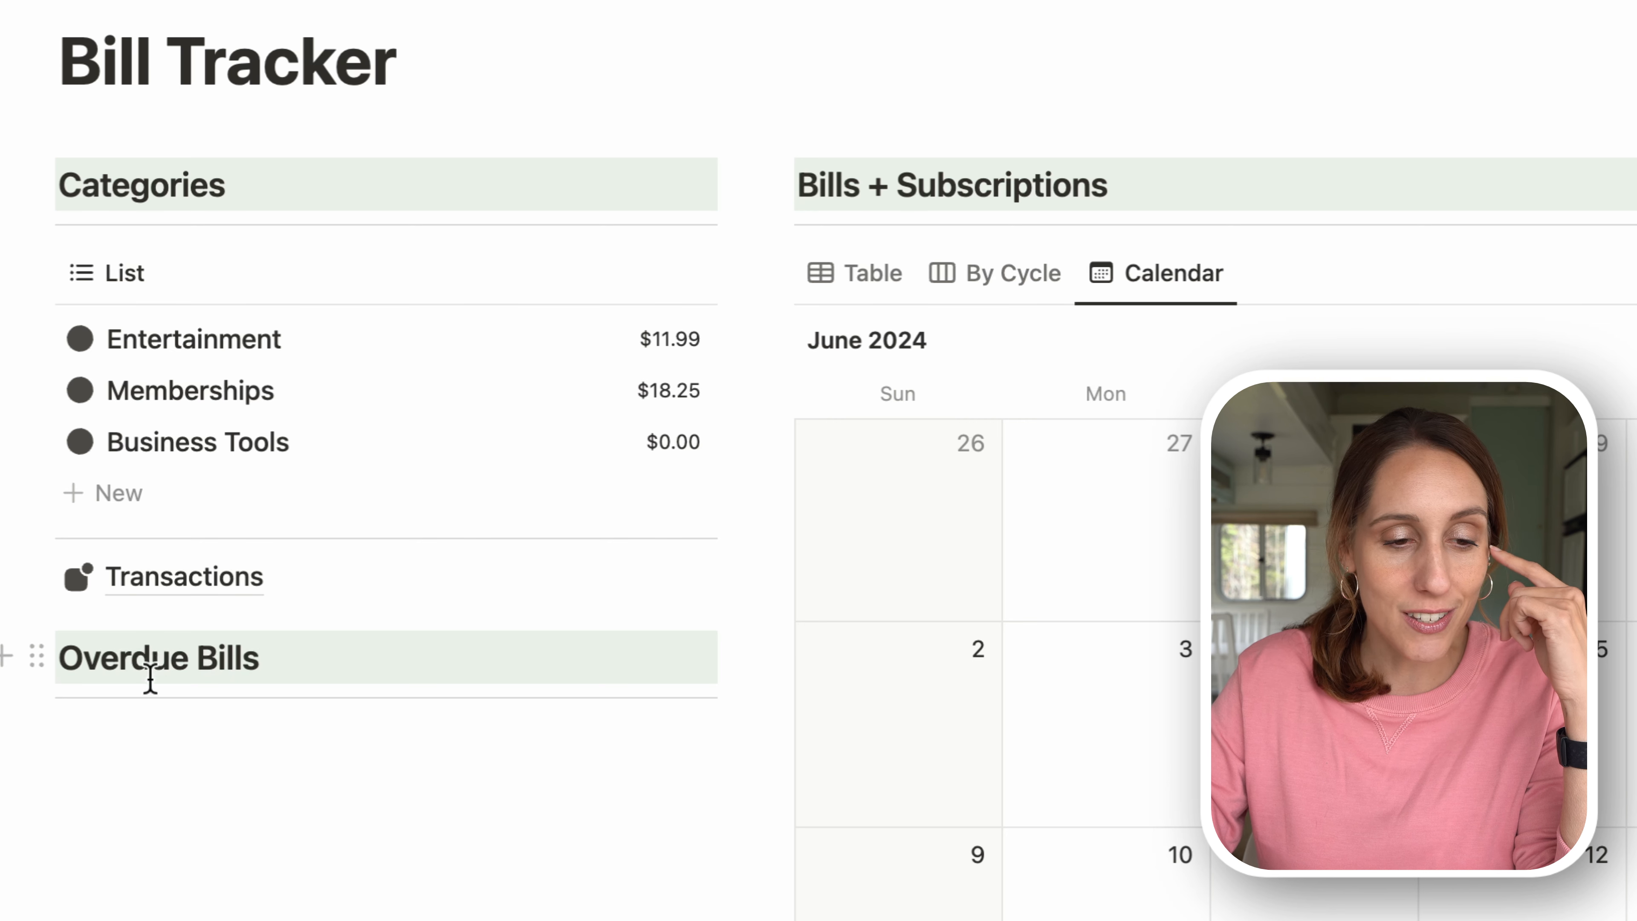
- Insert a linked view of the Subscriptions database under Overdue Bills, using the List layout with the database title hidden
key(Return)
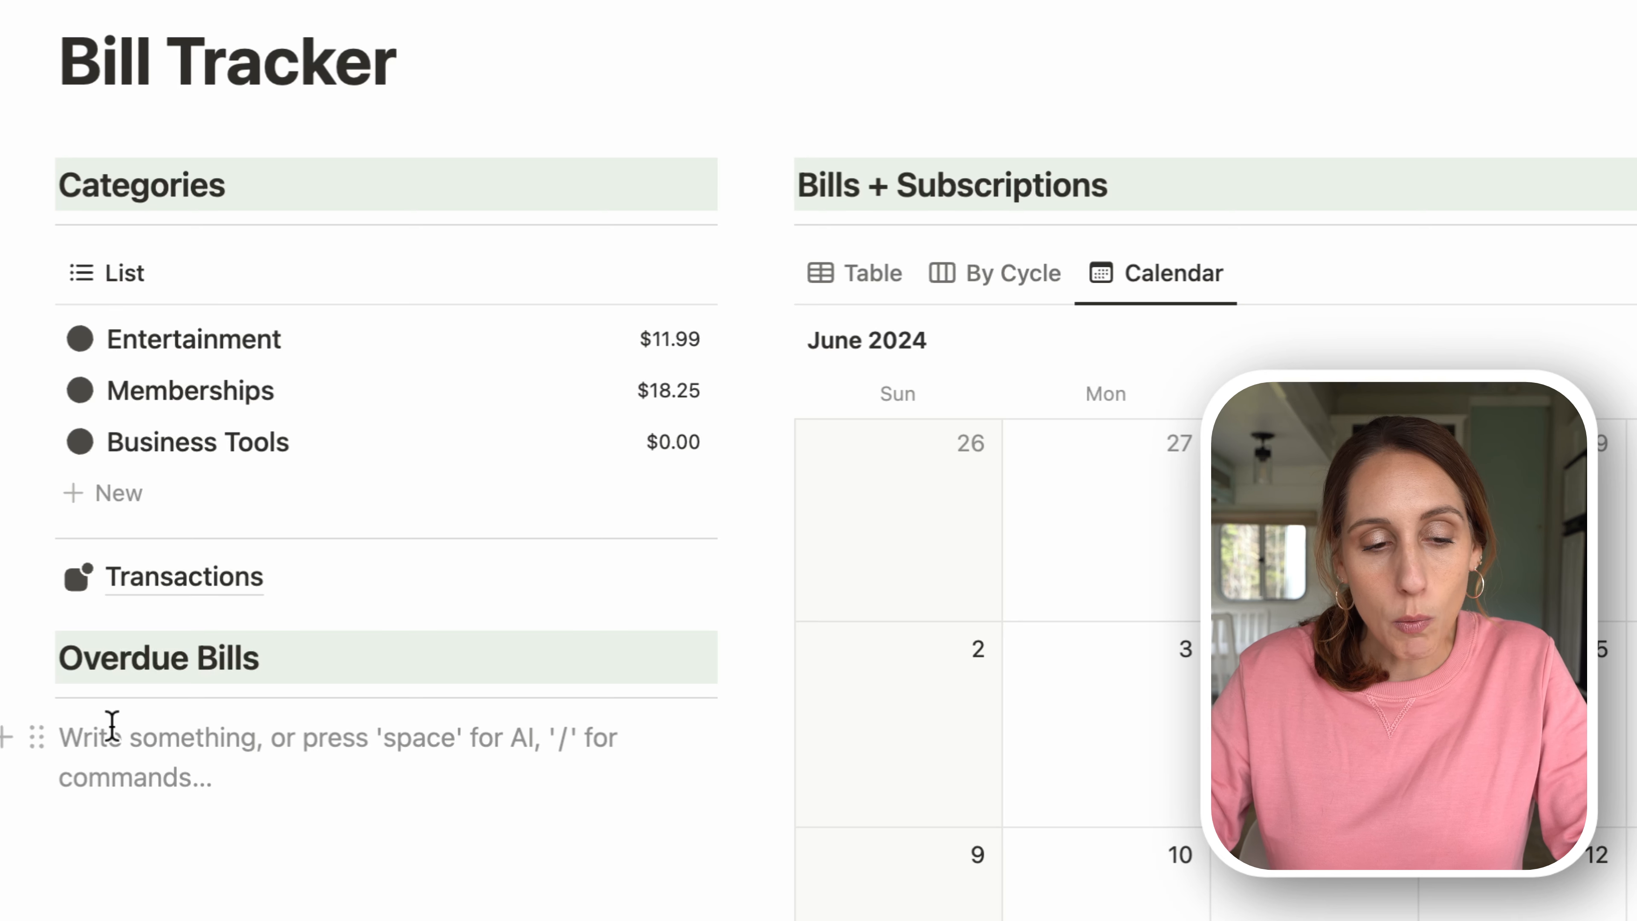
text(/)
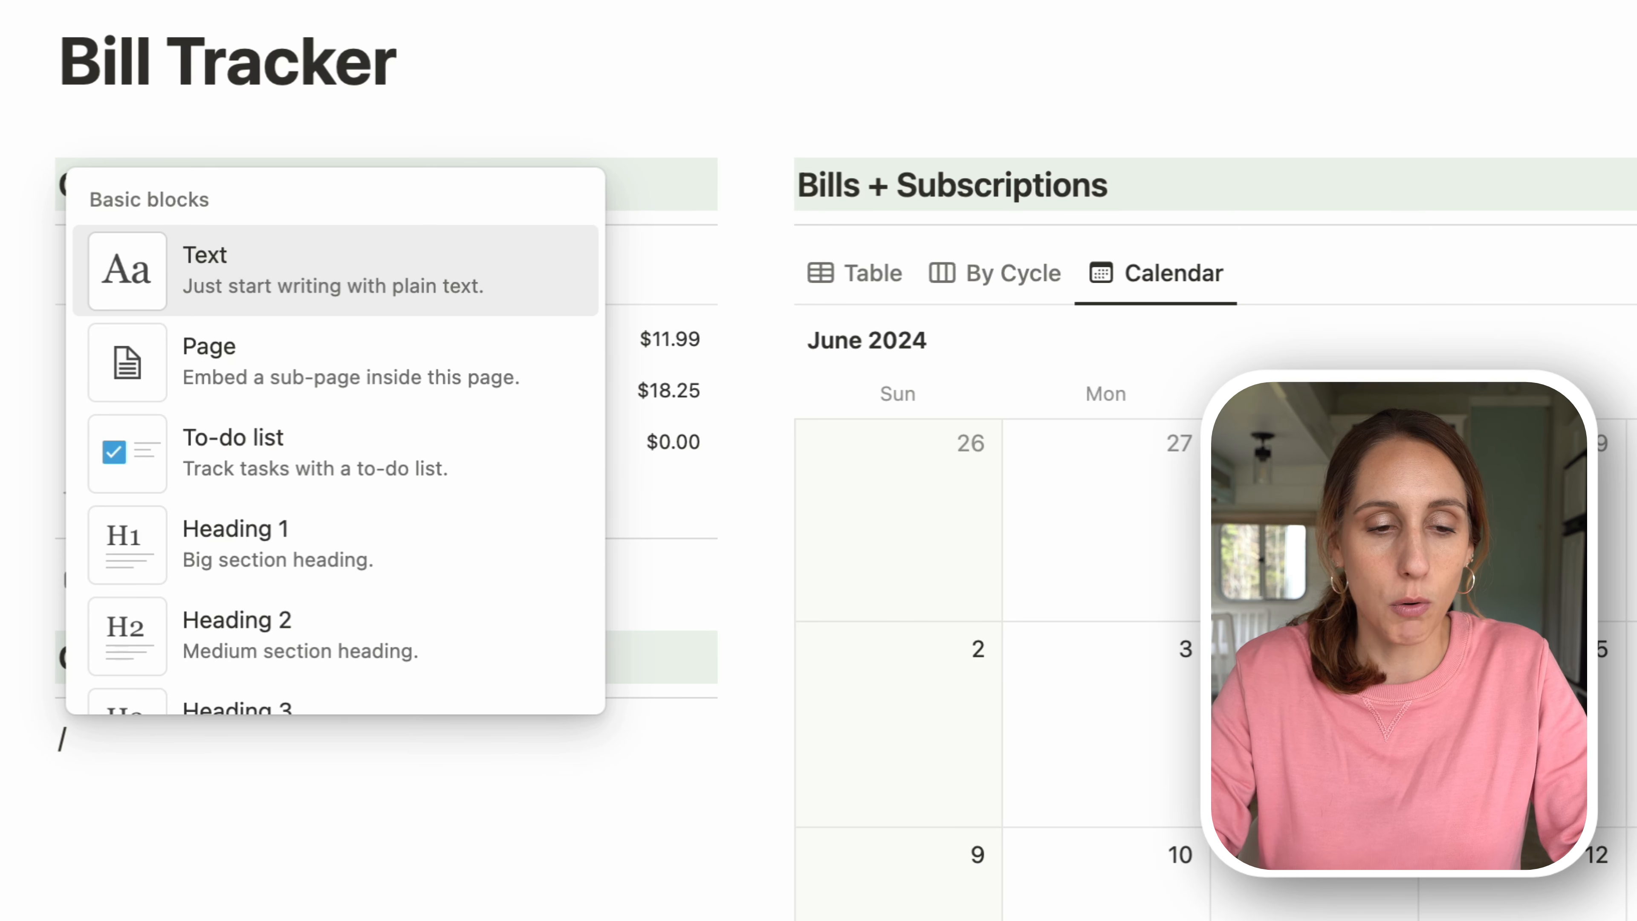
text(linked)
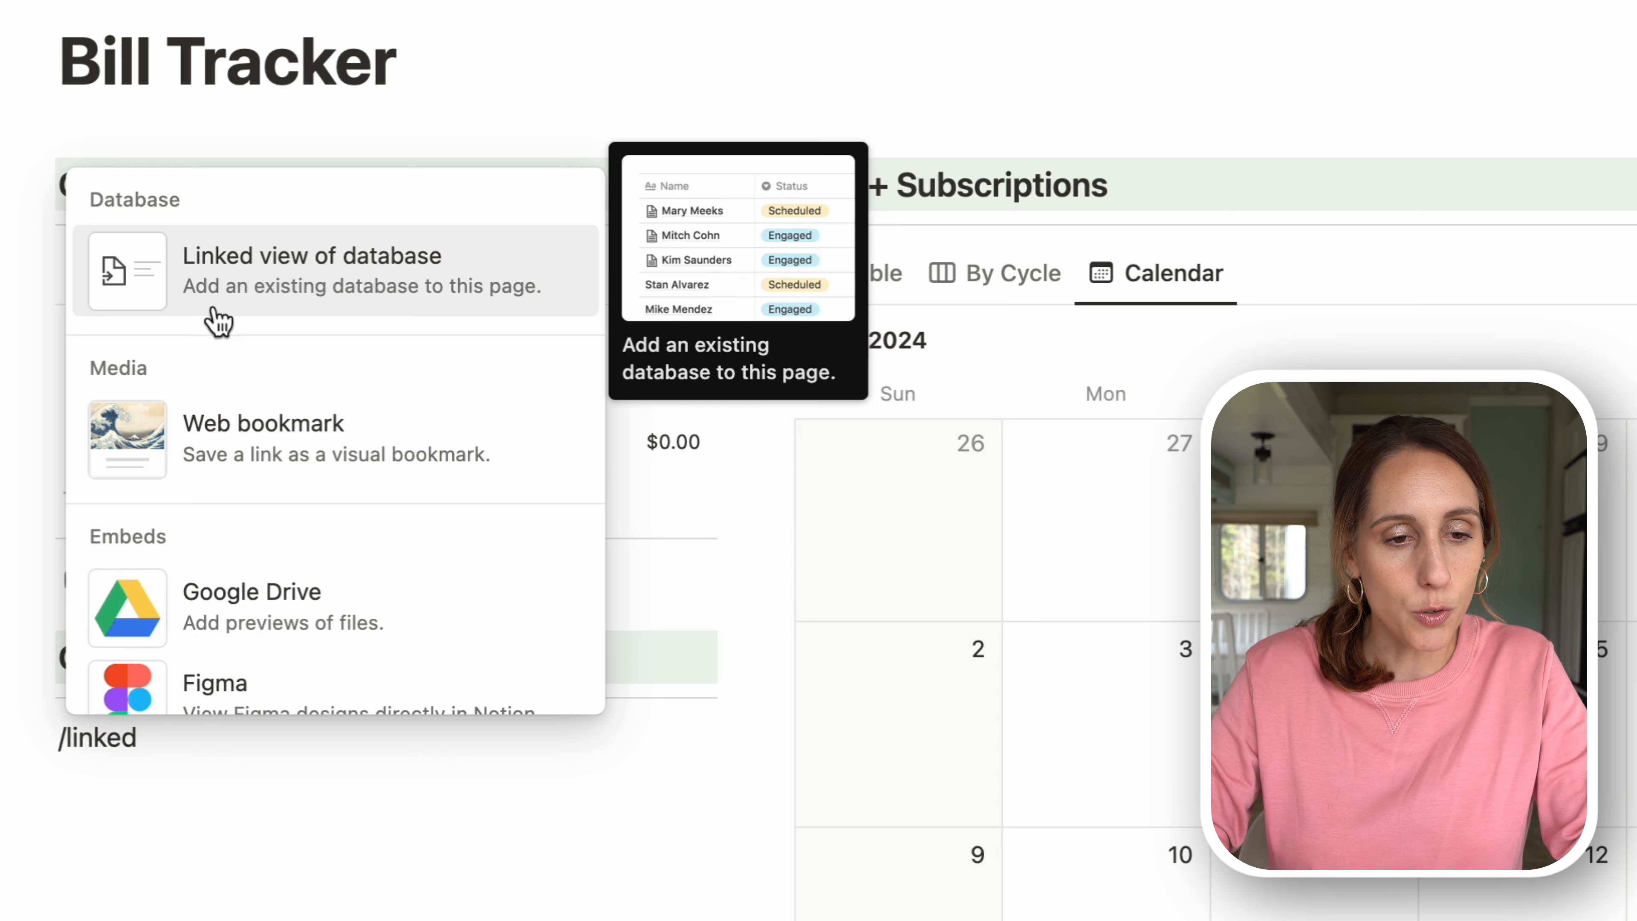
click(213, 300)
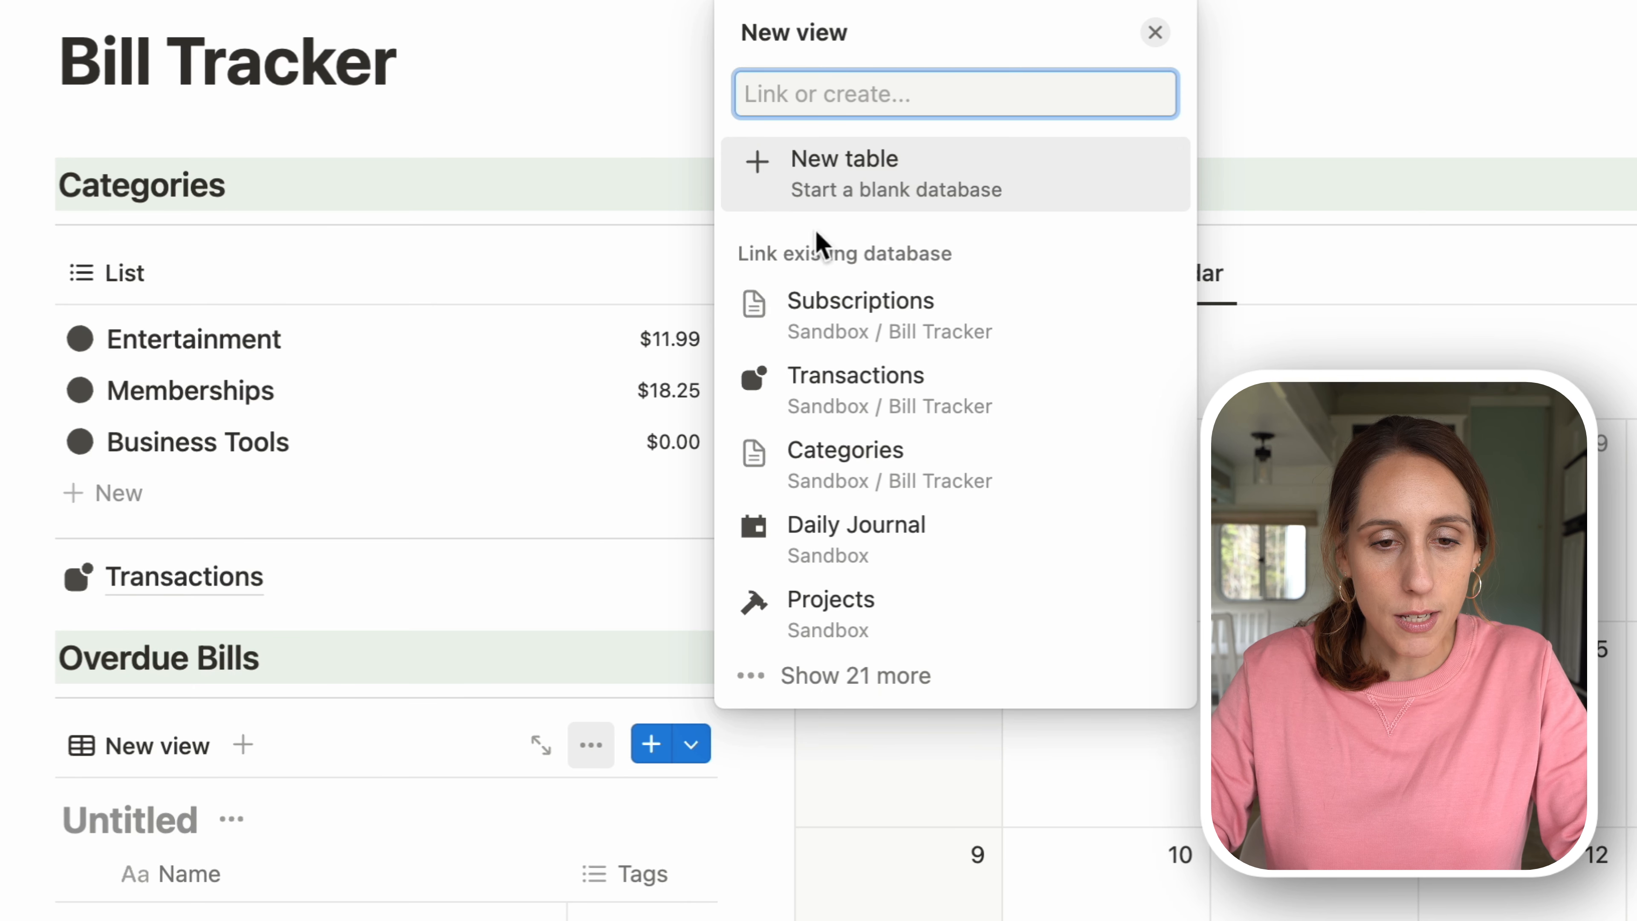
click(841, 330)
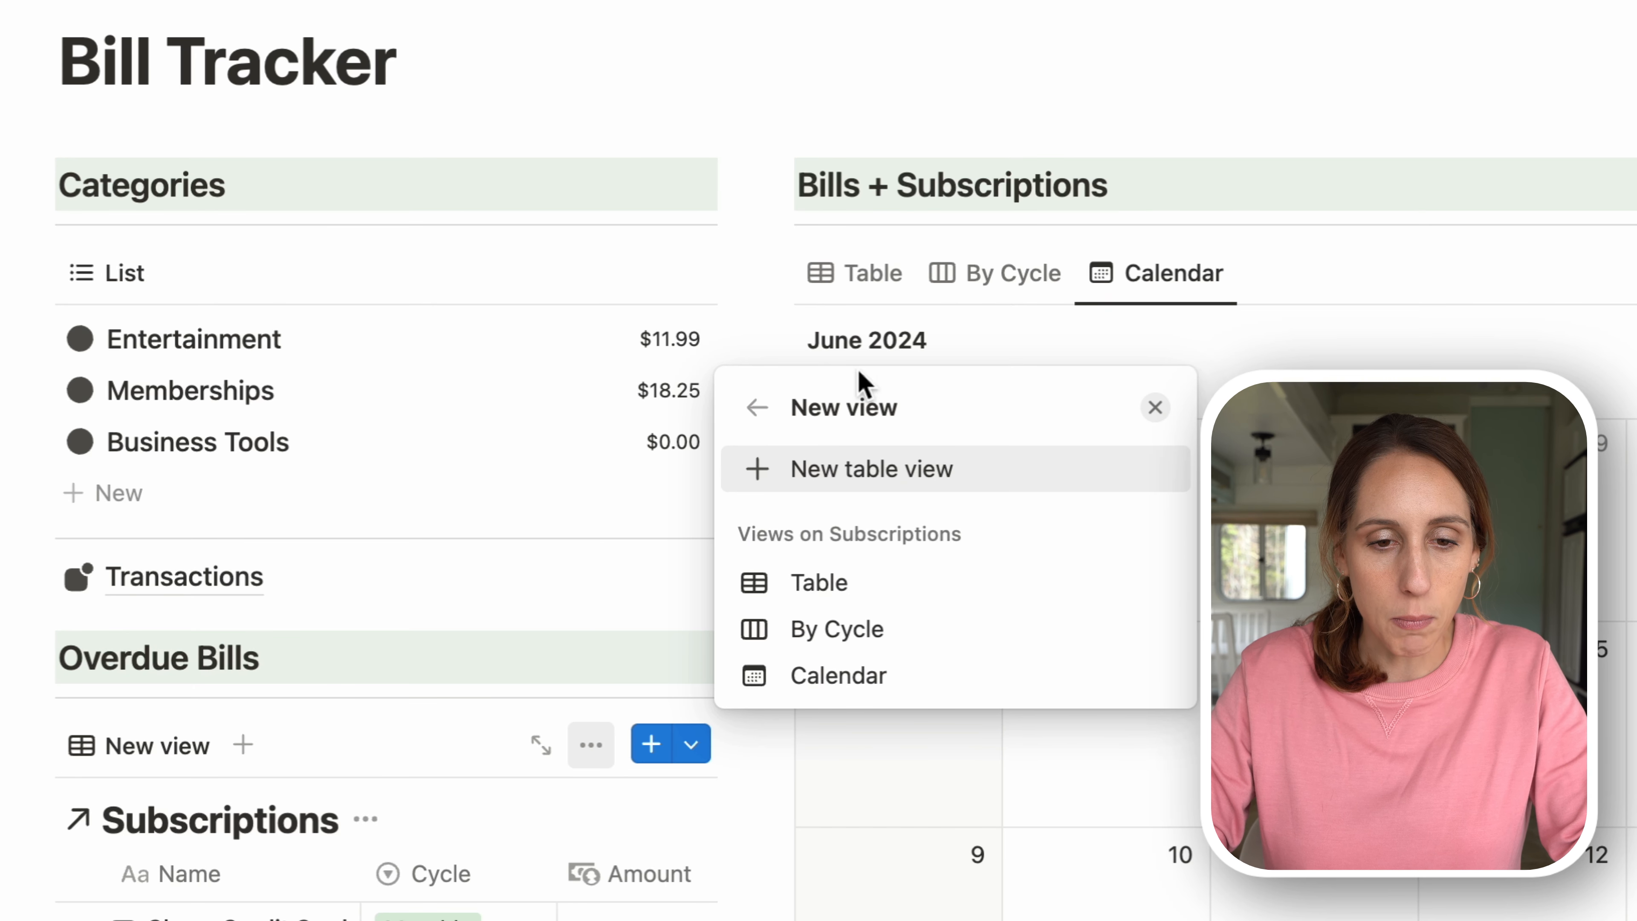
click(839, 471)
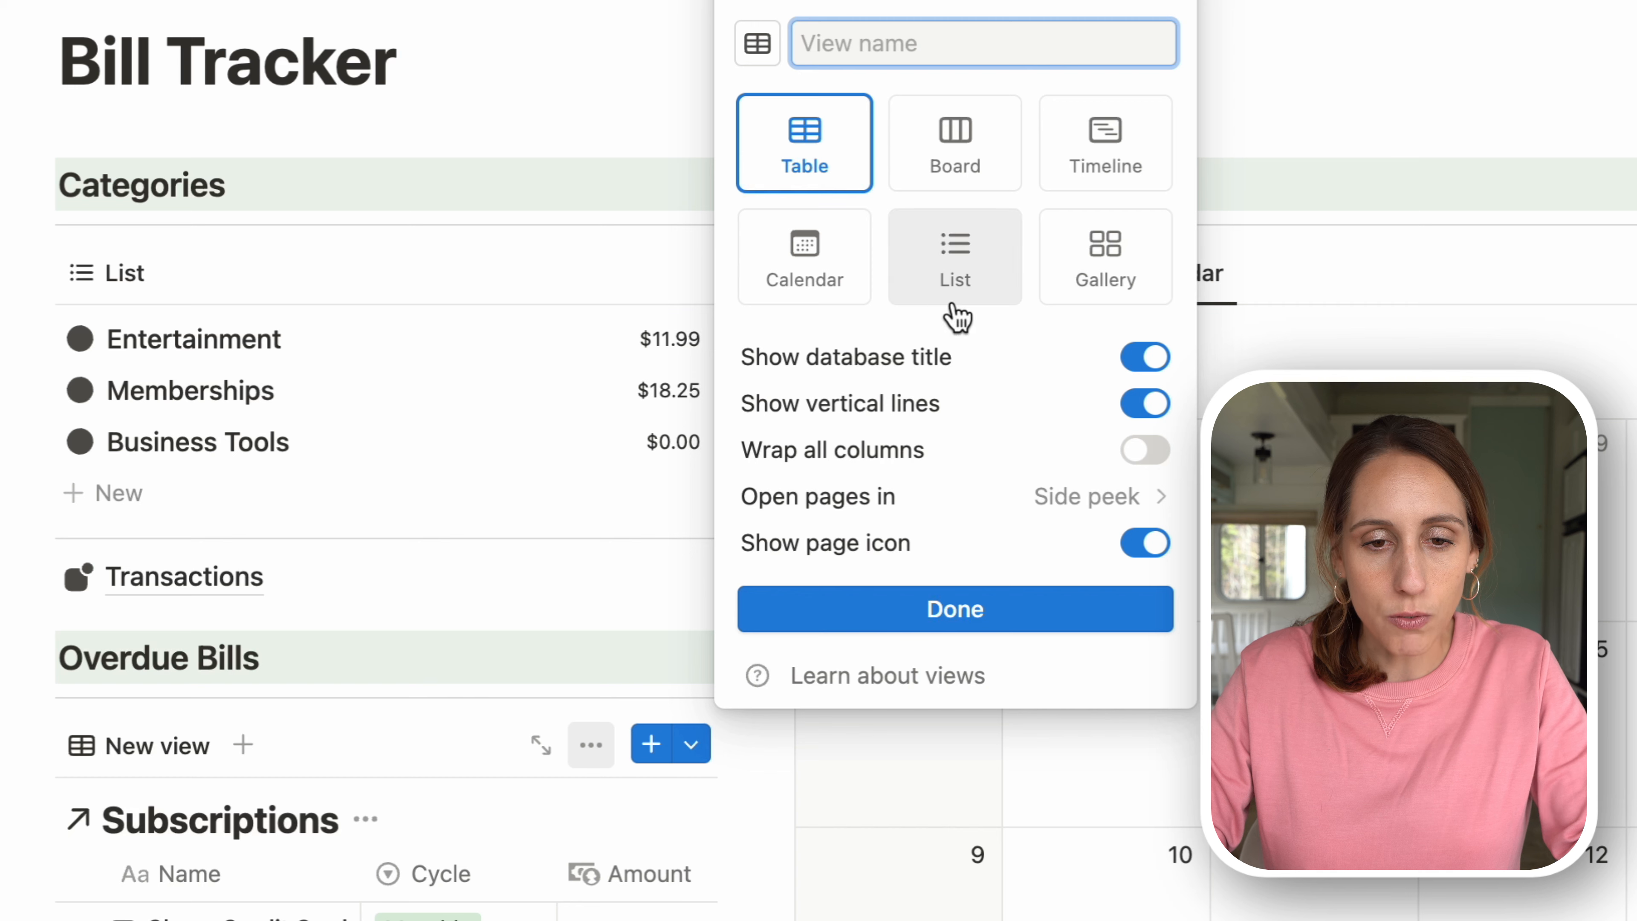
click(958, 264)
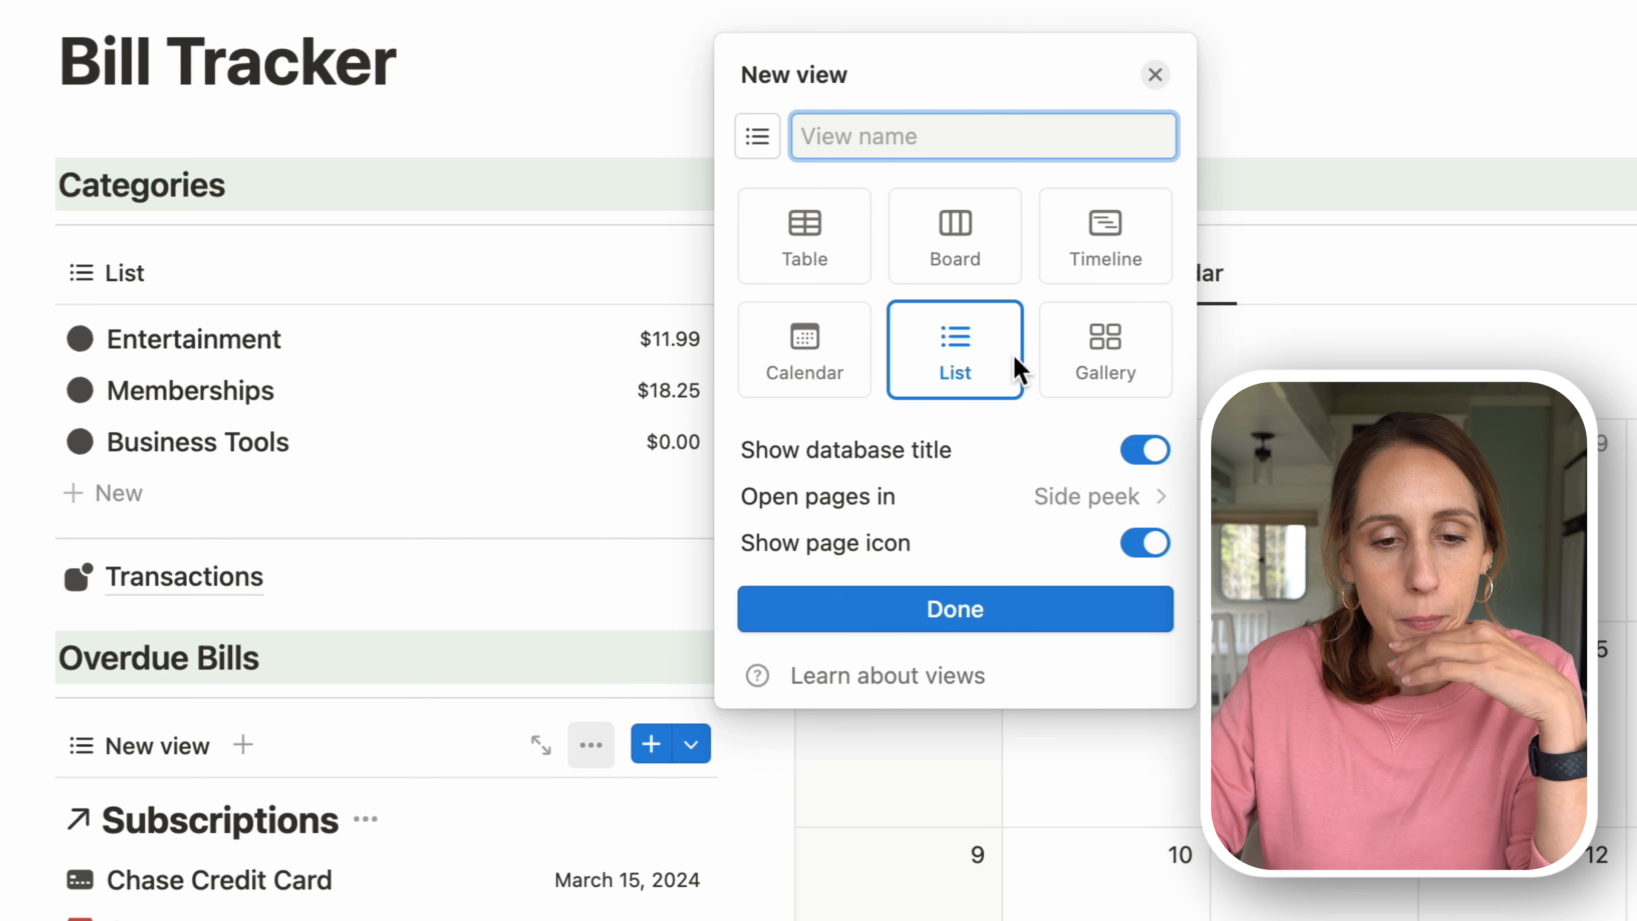
click(1163, 450)
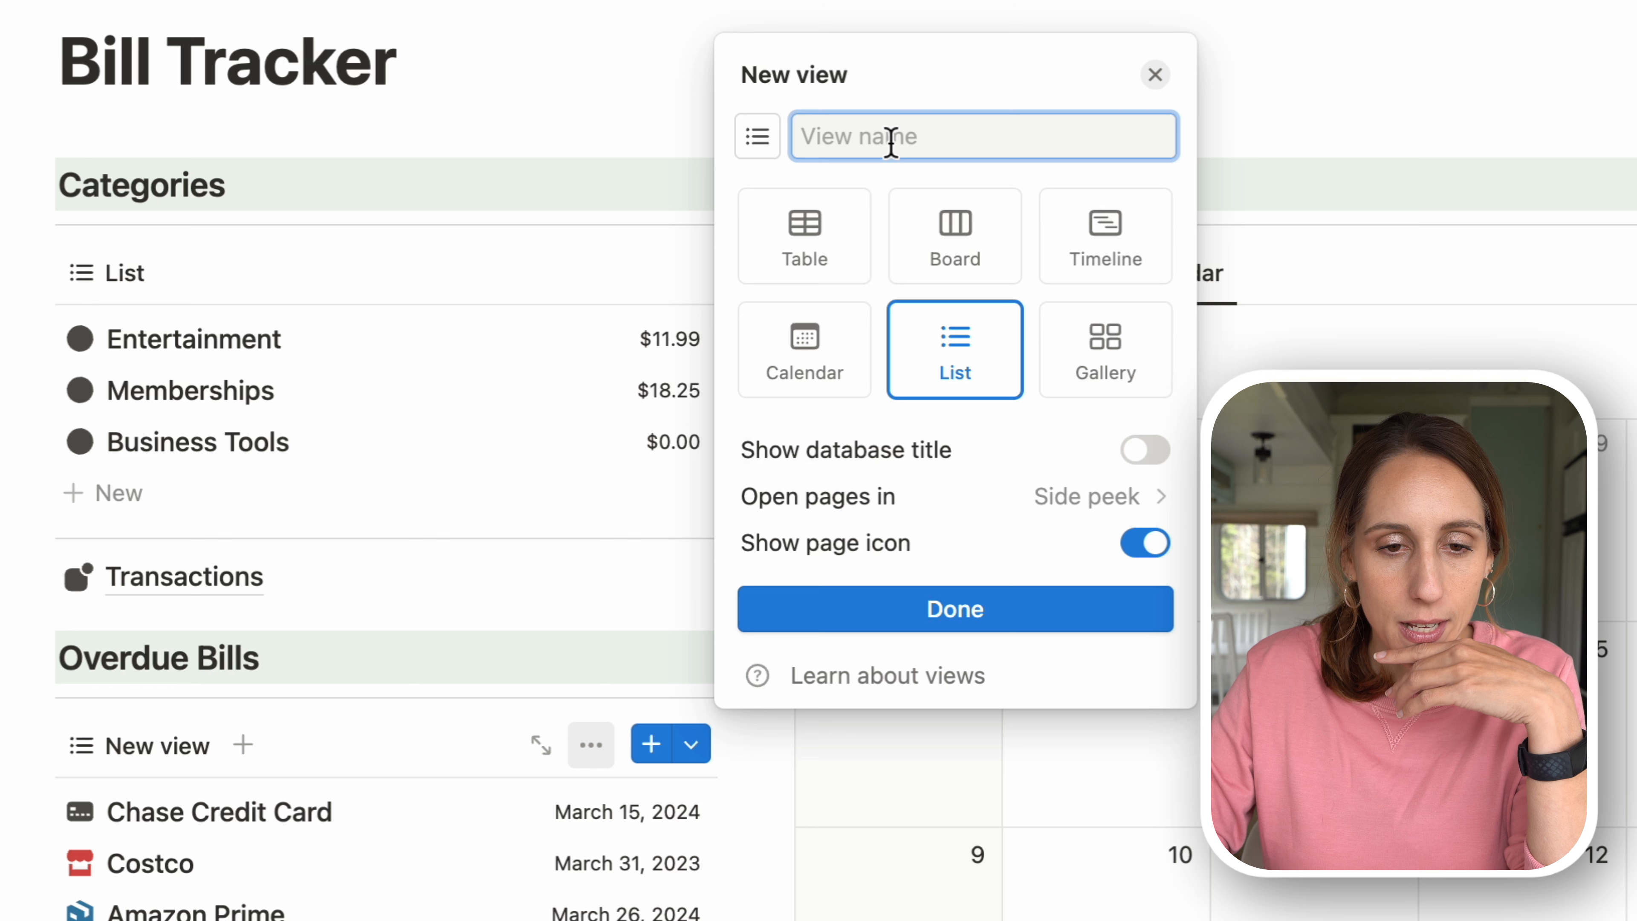
- Give the new Overdue Bills list view a warning triangle icon from the "alert" results and try "*" as its name
click(757, 136)
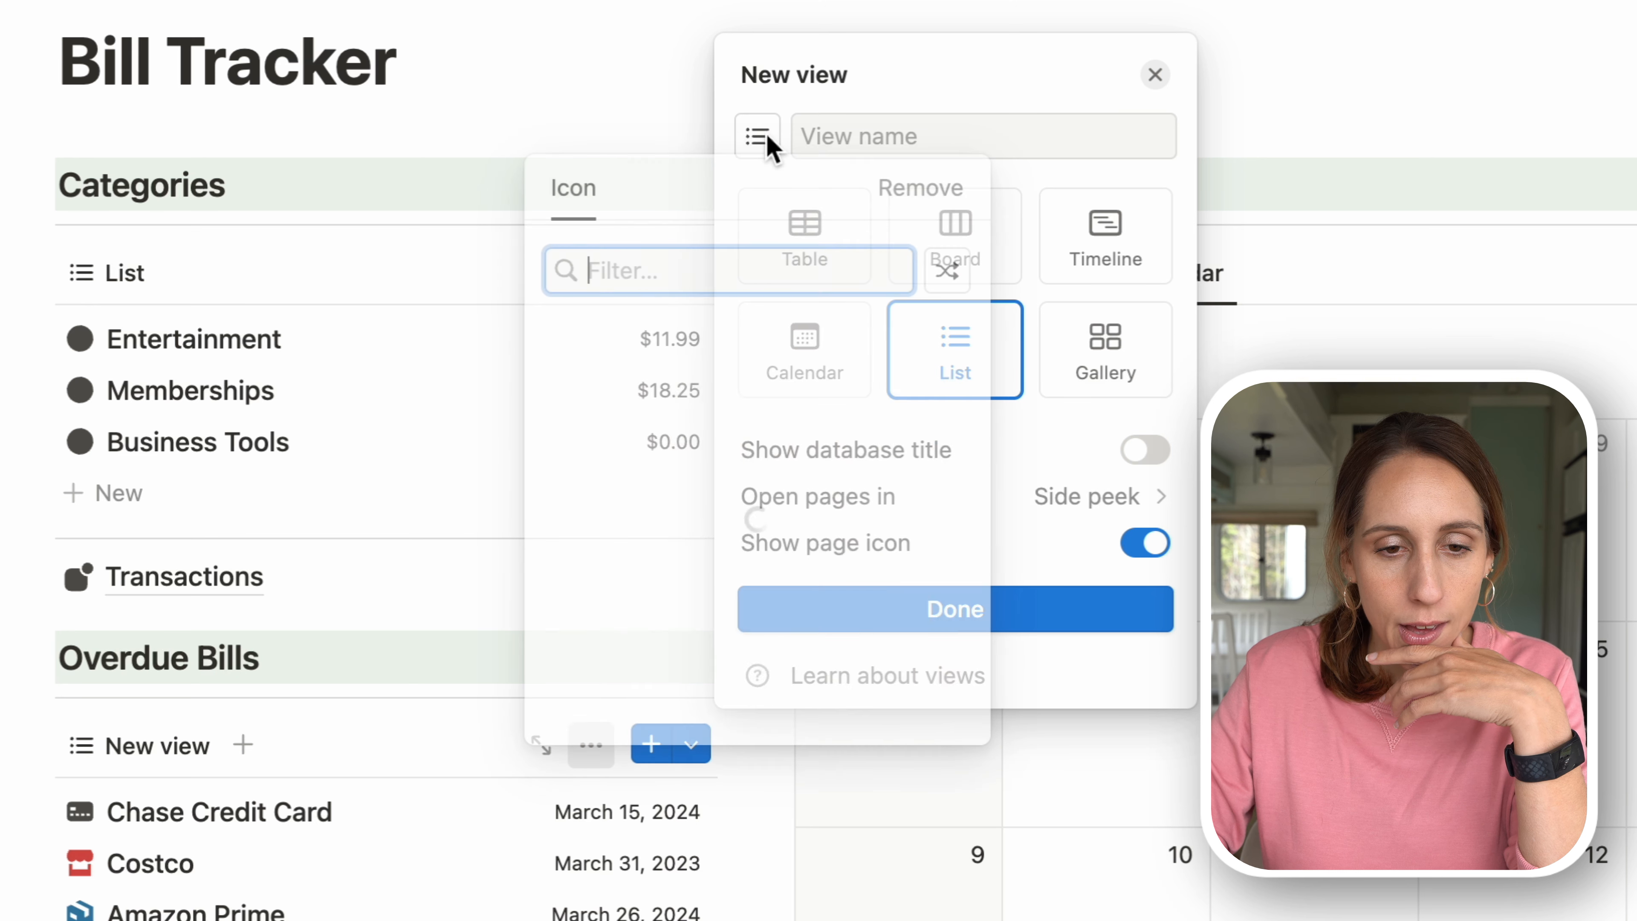
text(alert)
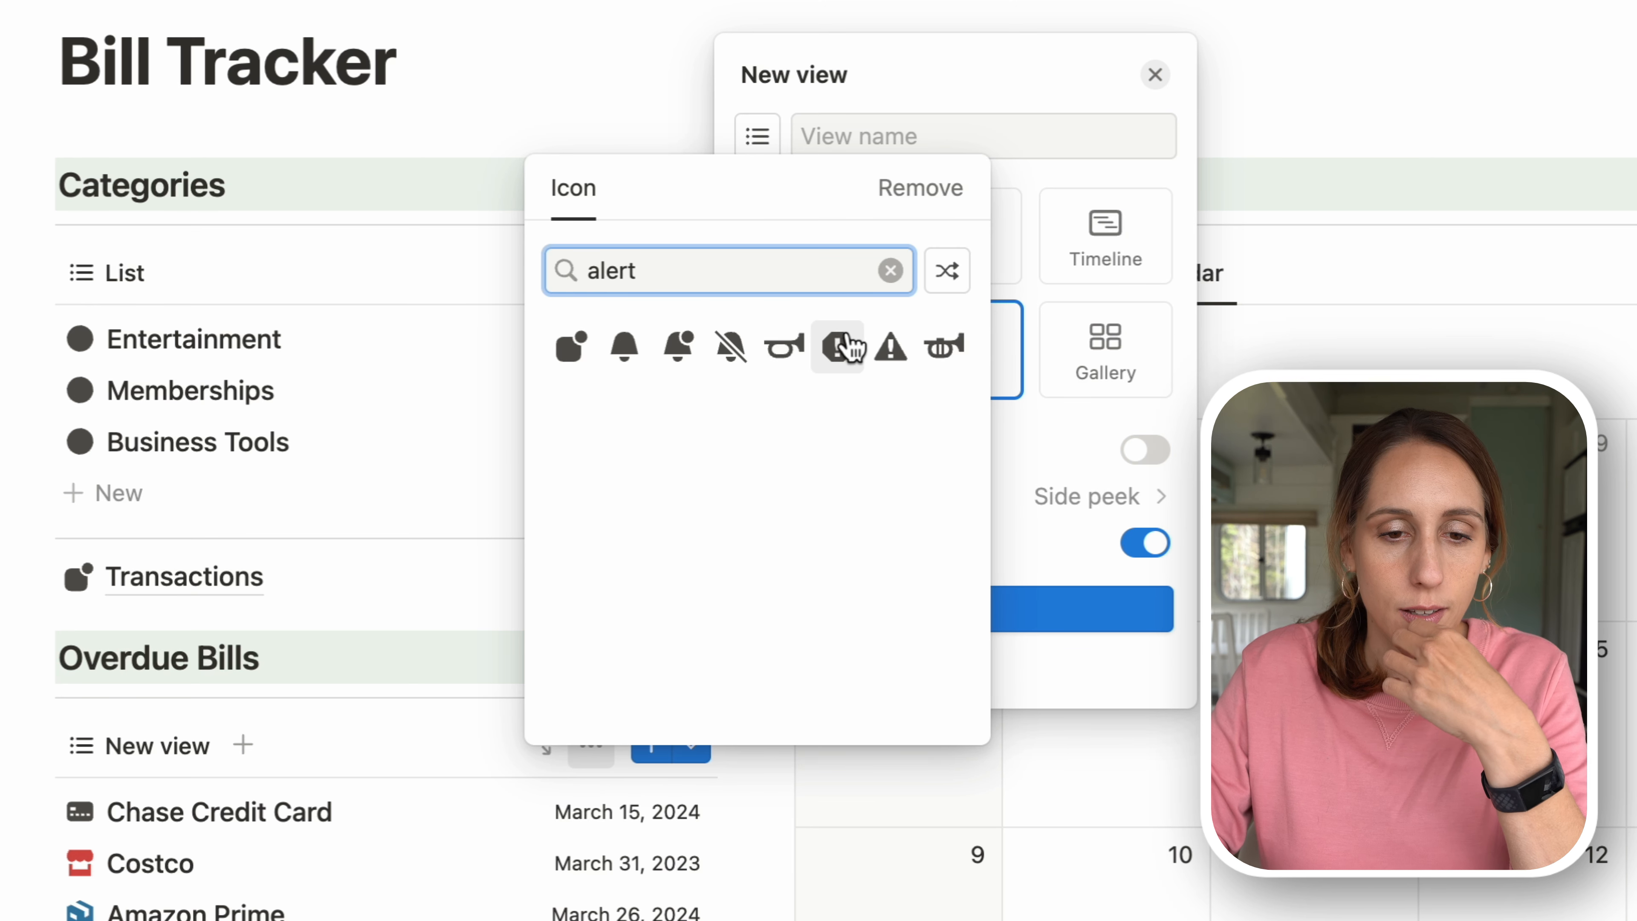
click(890, 347)
click(861, 143)
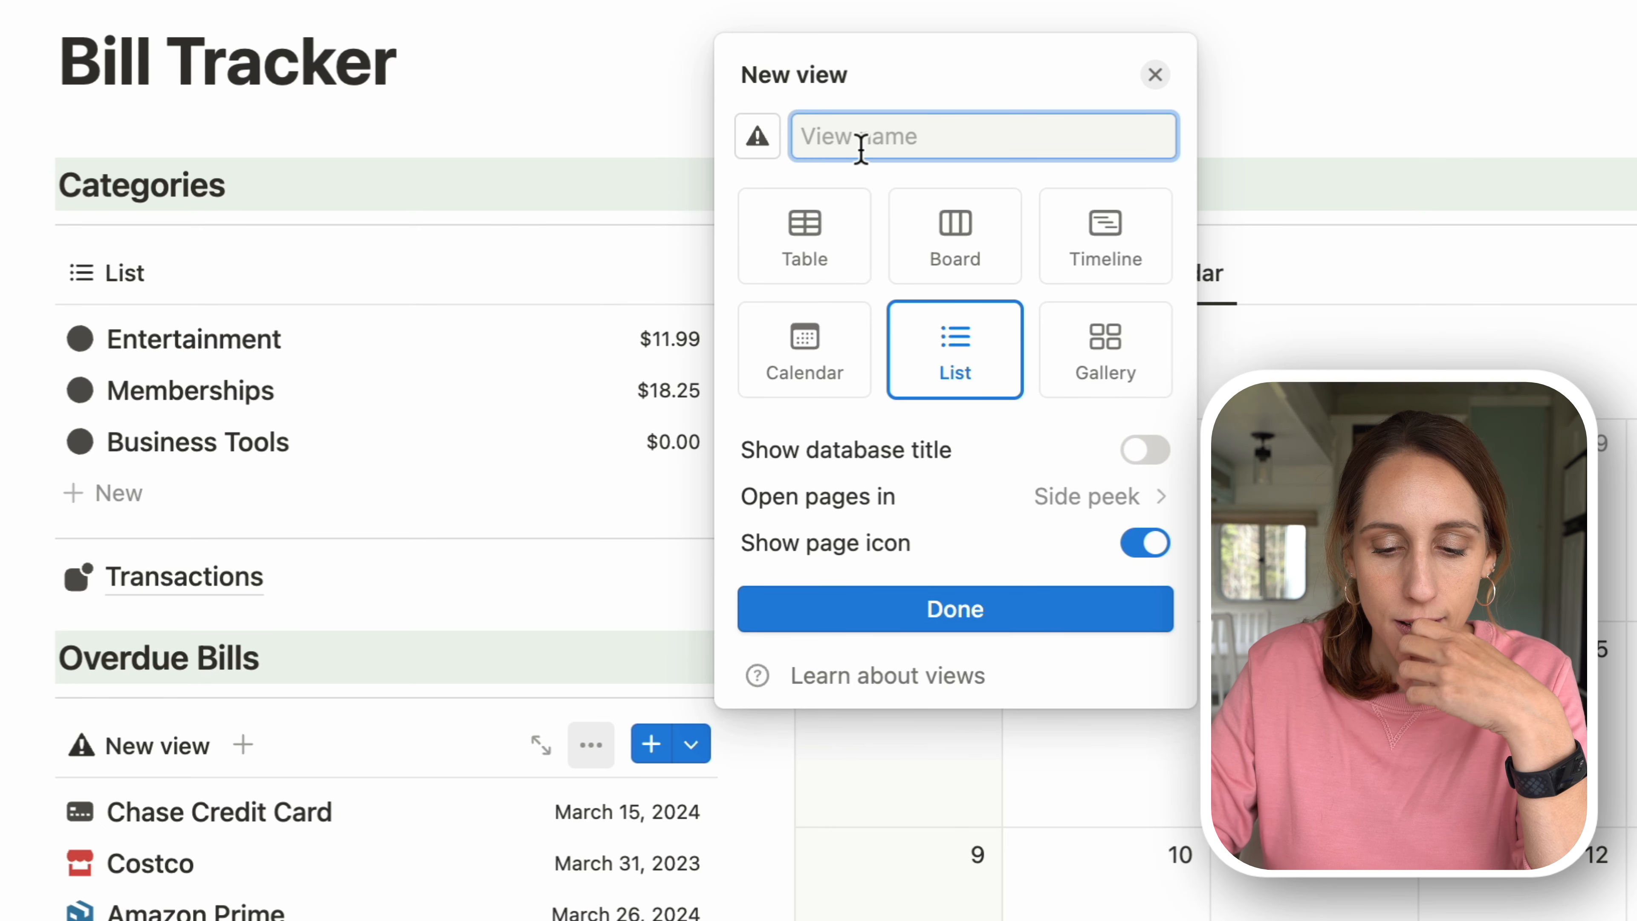
text(*)
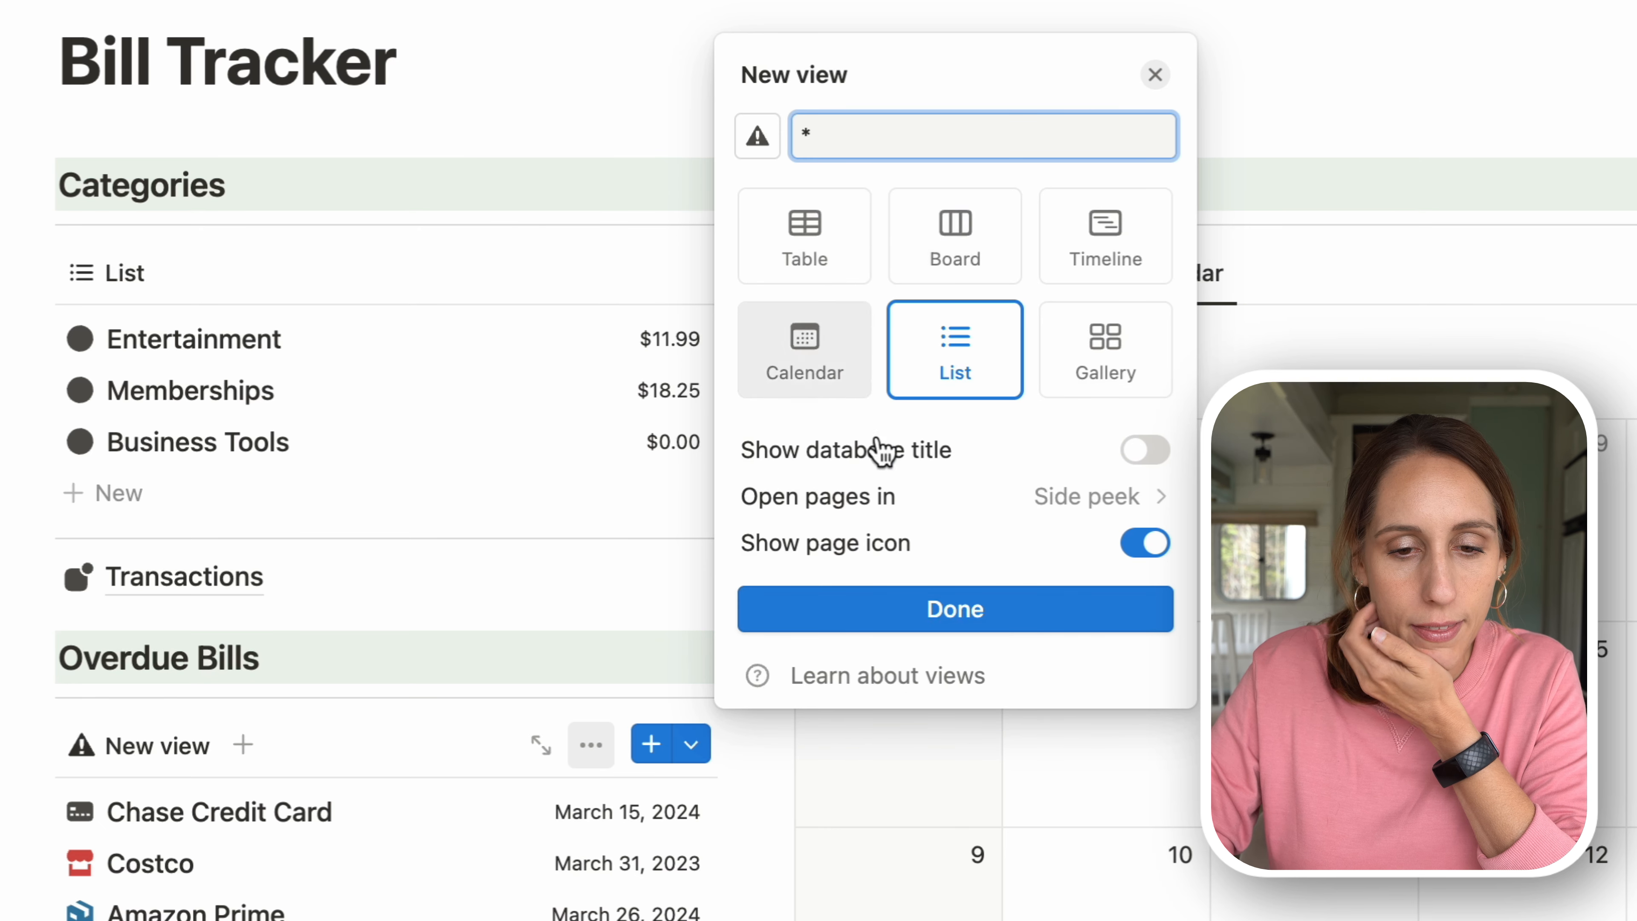
click(854, 620)
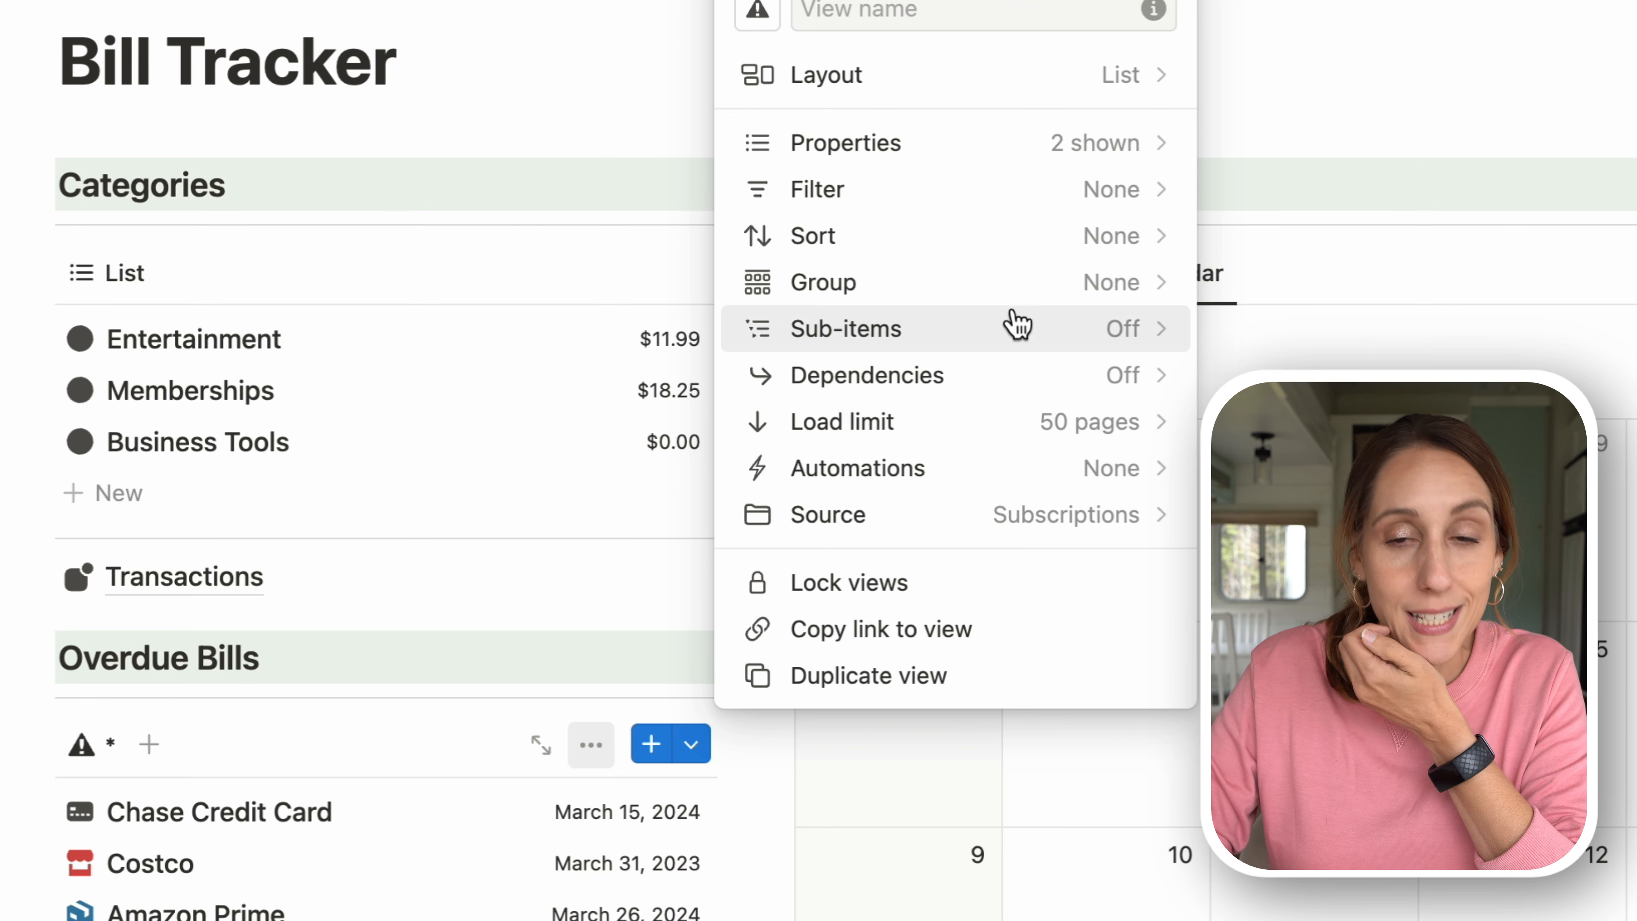
- Filter the Overdue Bills list to entries whose Due Text contains "overdue"
click(941, 205)
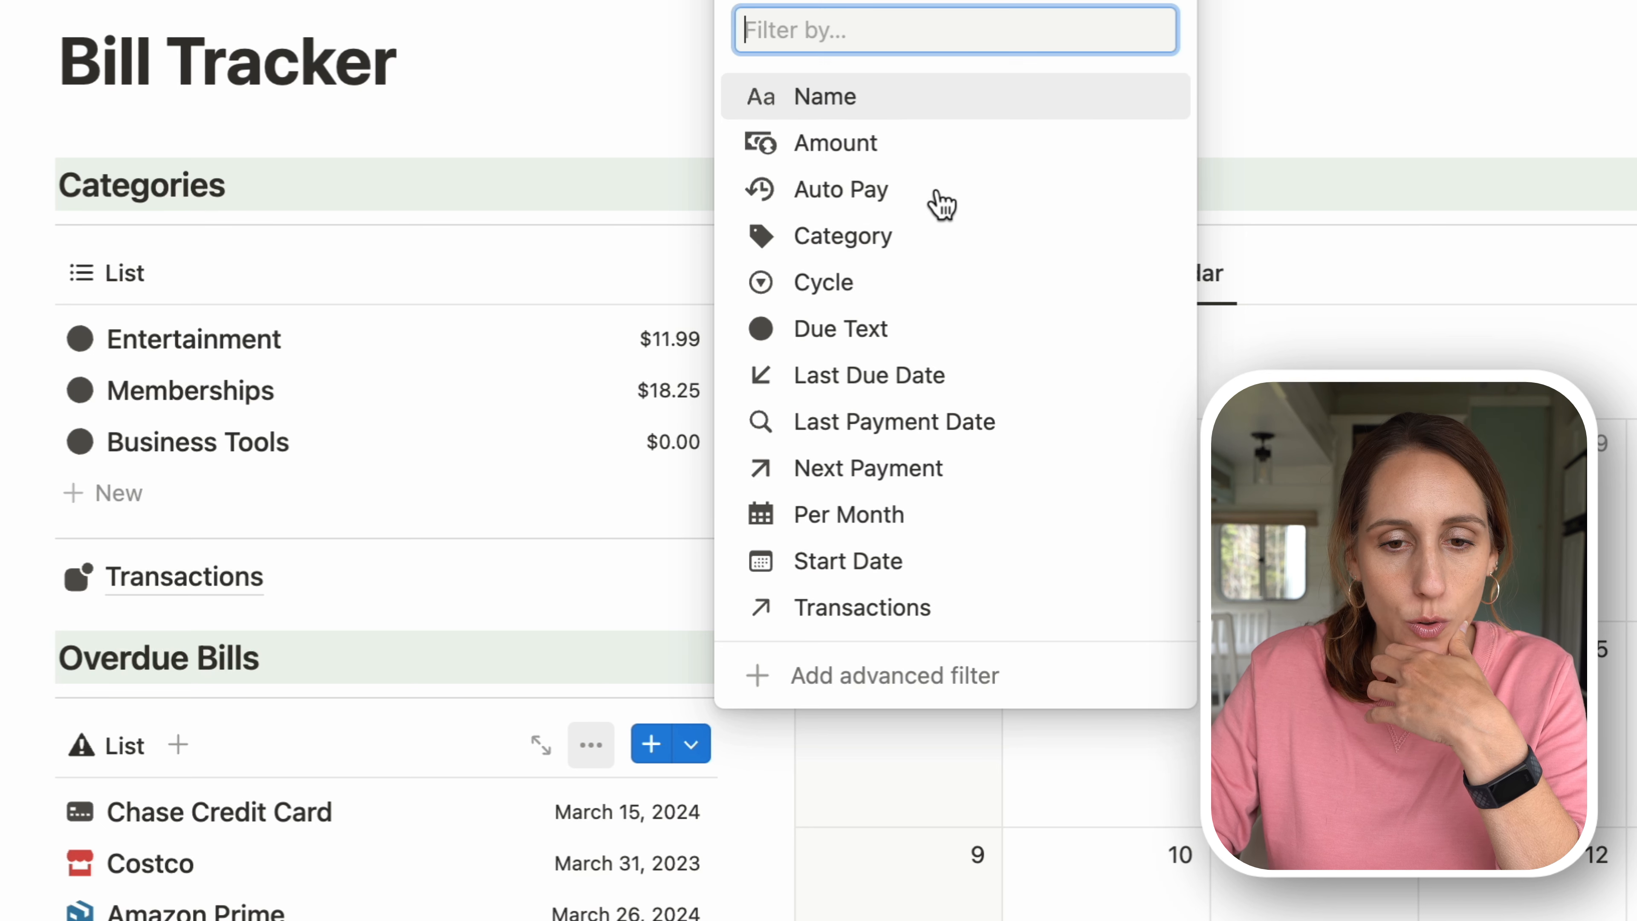
click(884, 327)
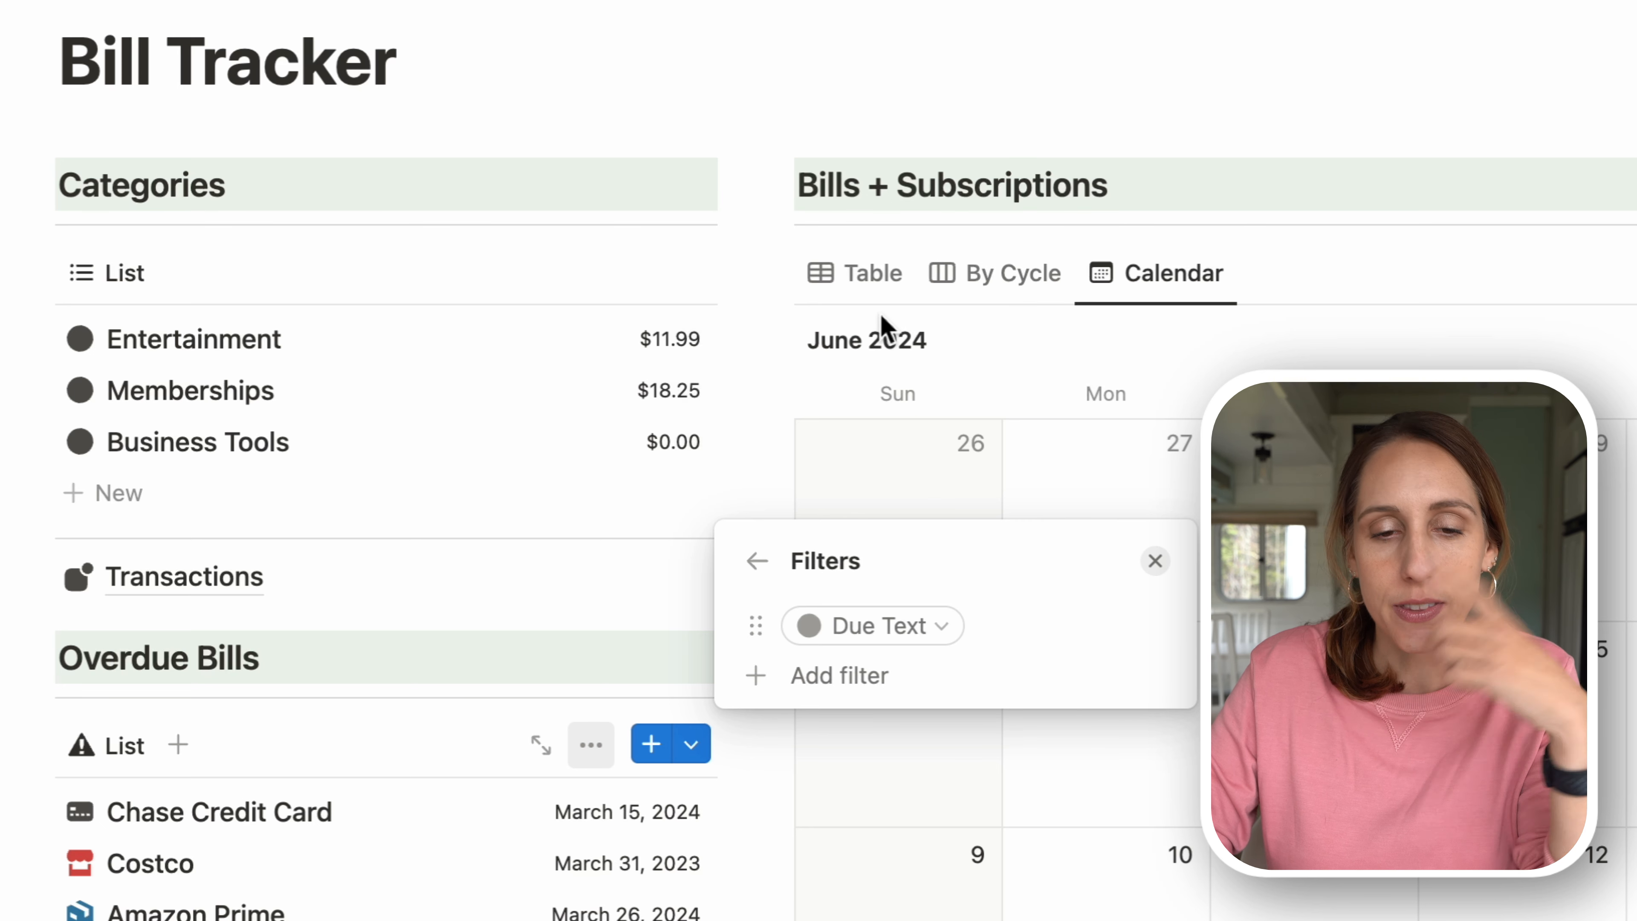
click(924, 625)
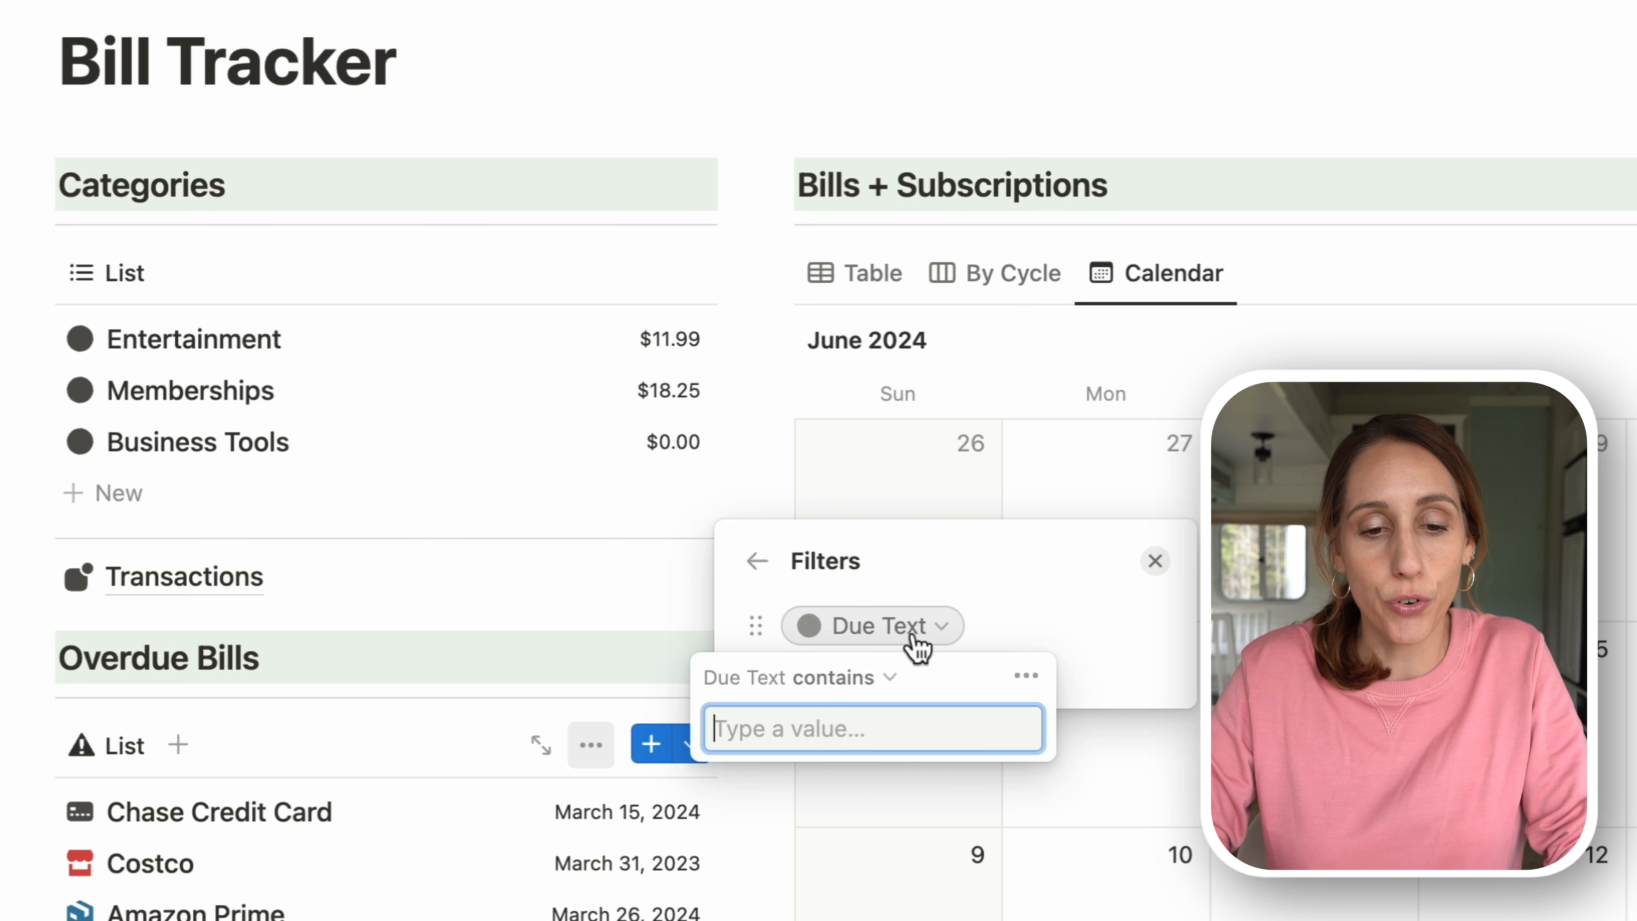
text(overdue)
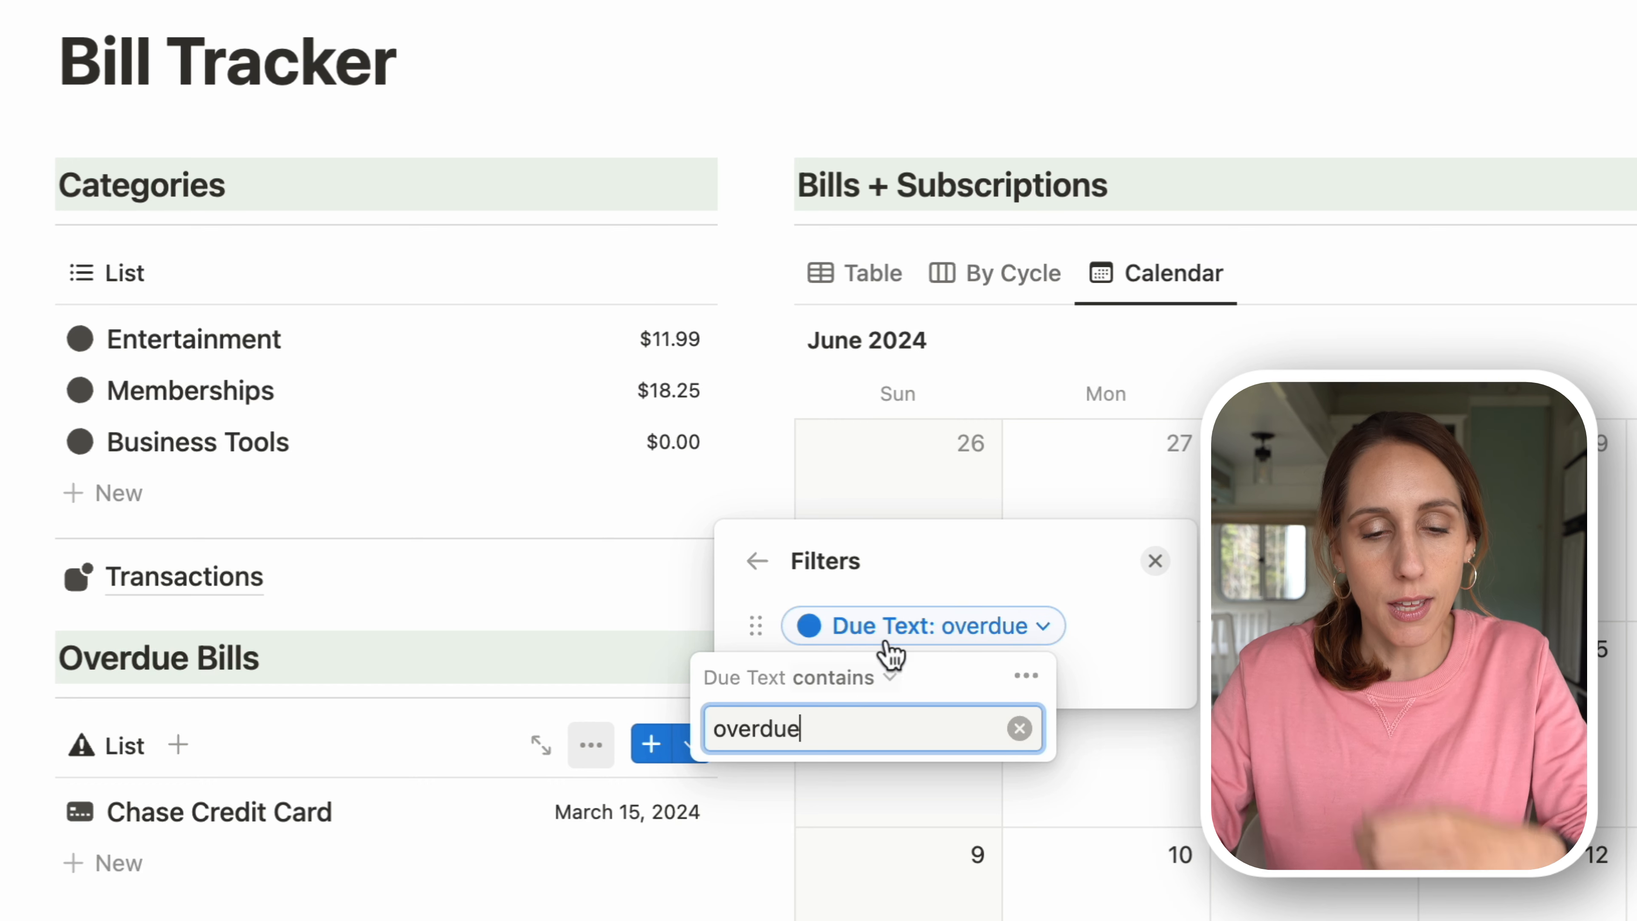
click(530, 665)
- Show the Due Text property and hide Start Date in the Overdue Bills list
click(593, 748)
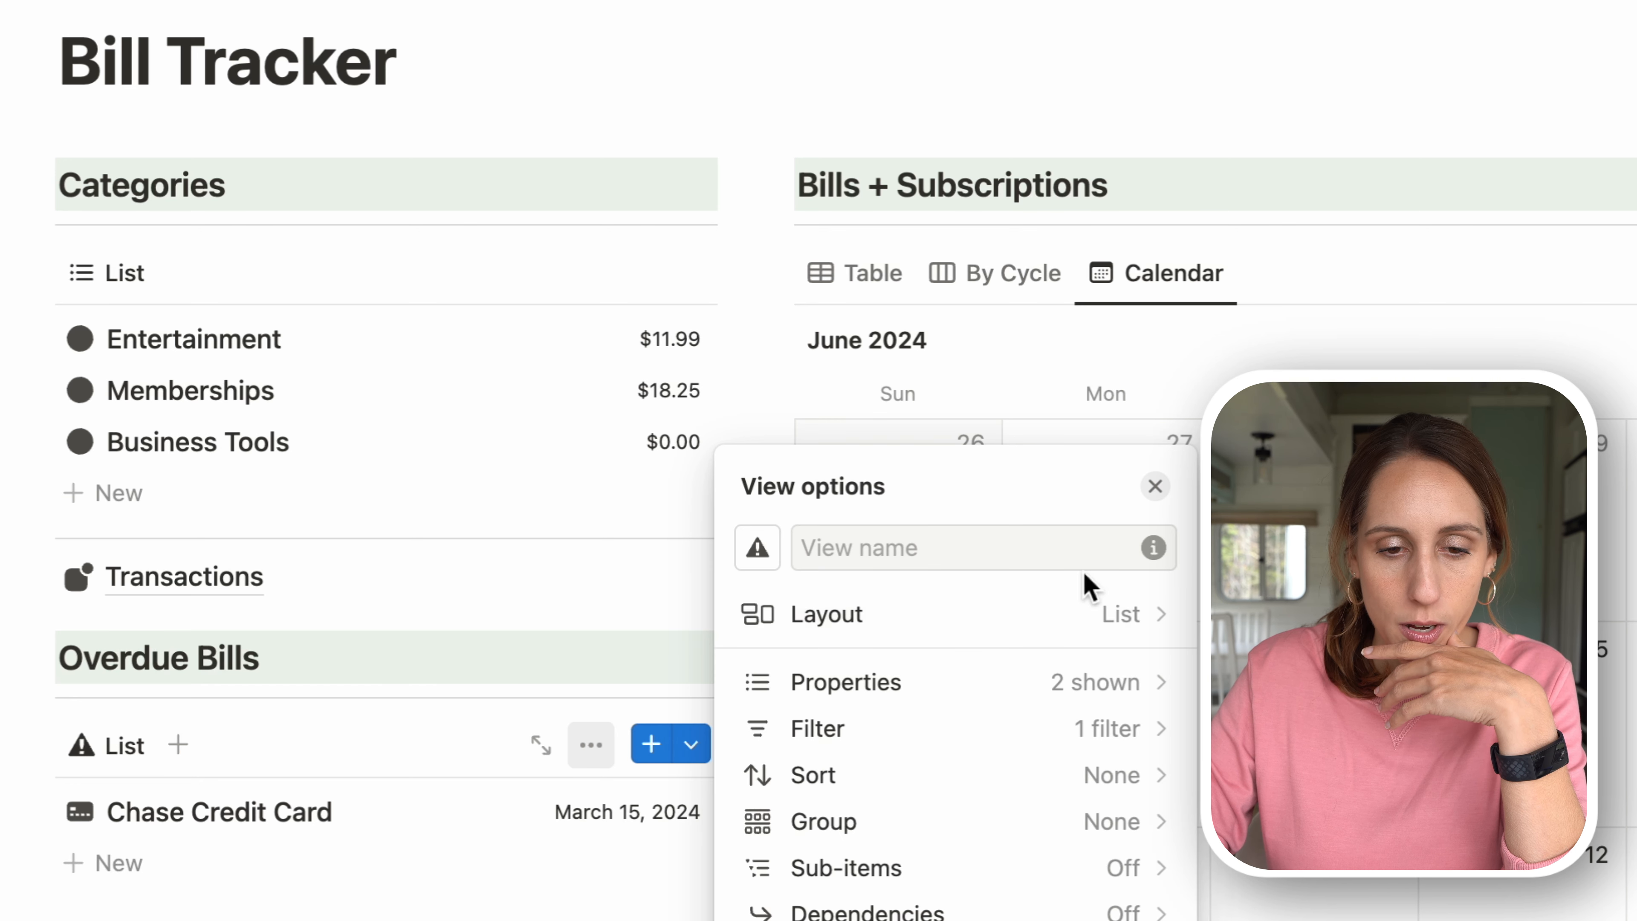
click(1160, 695)
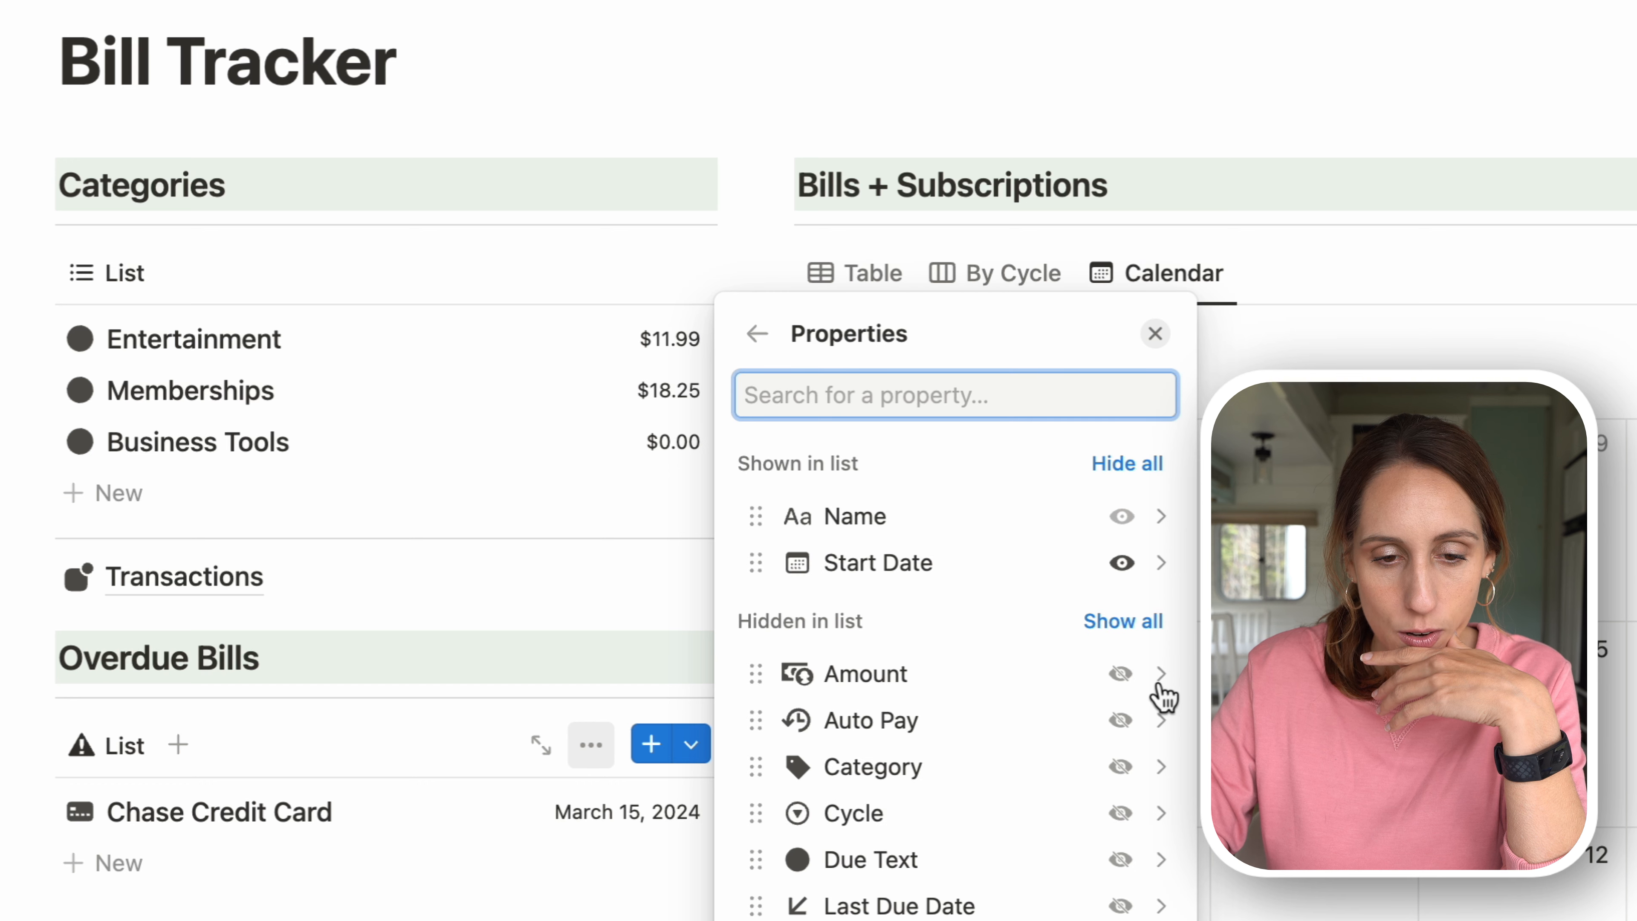
click(1120, 863)
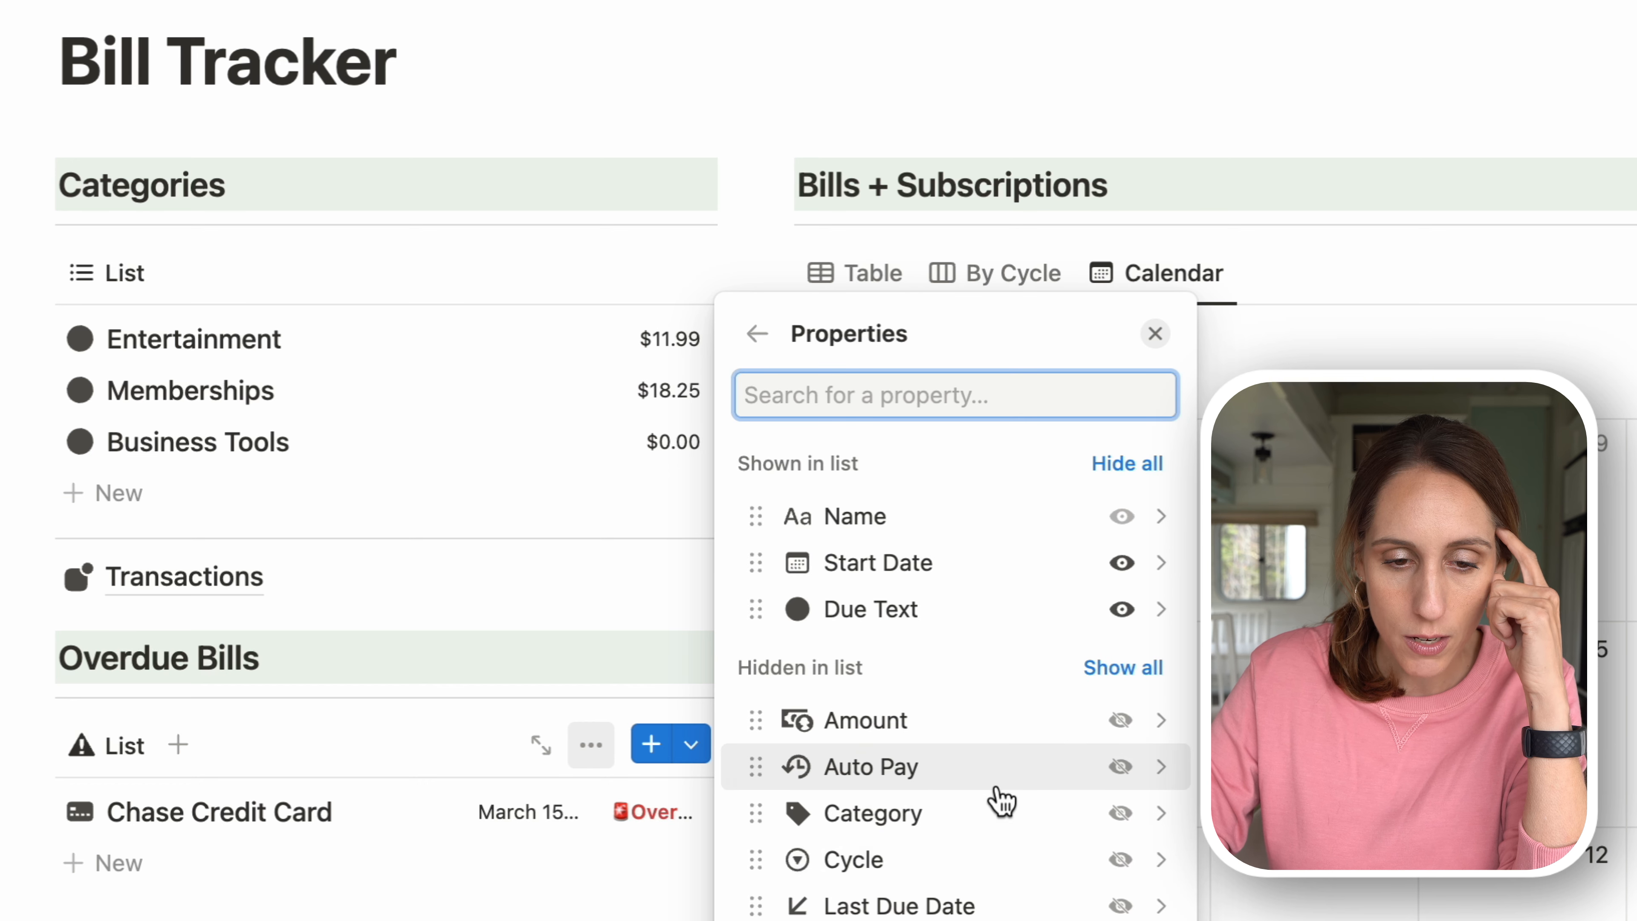
click(1122, 563)
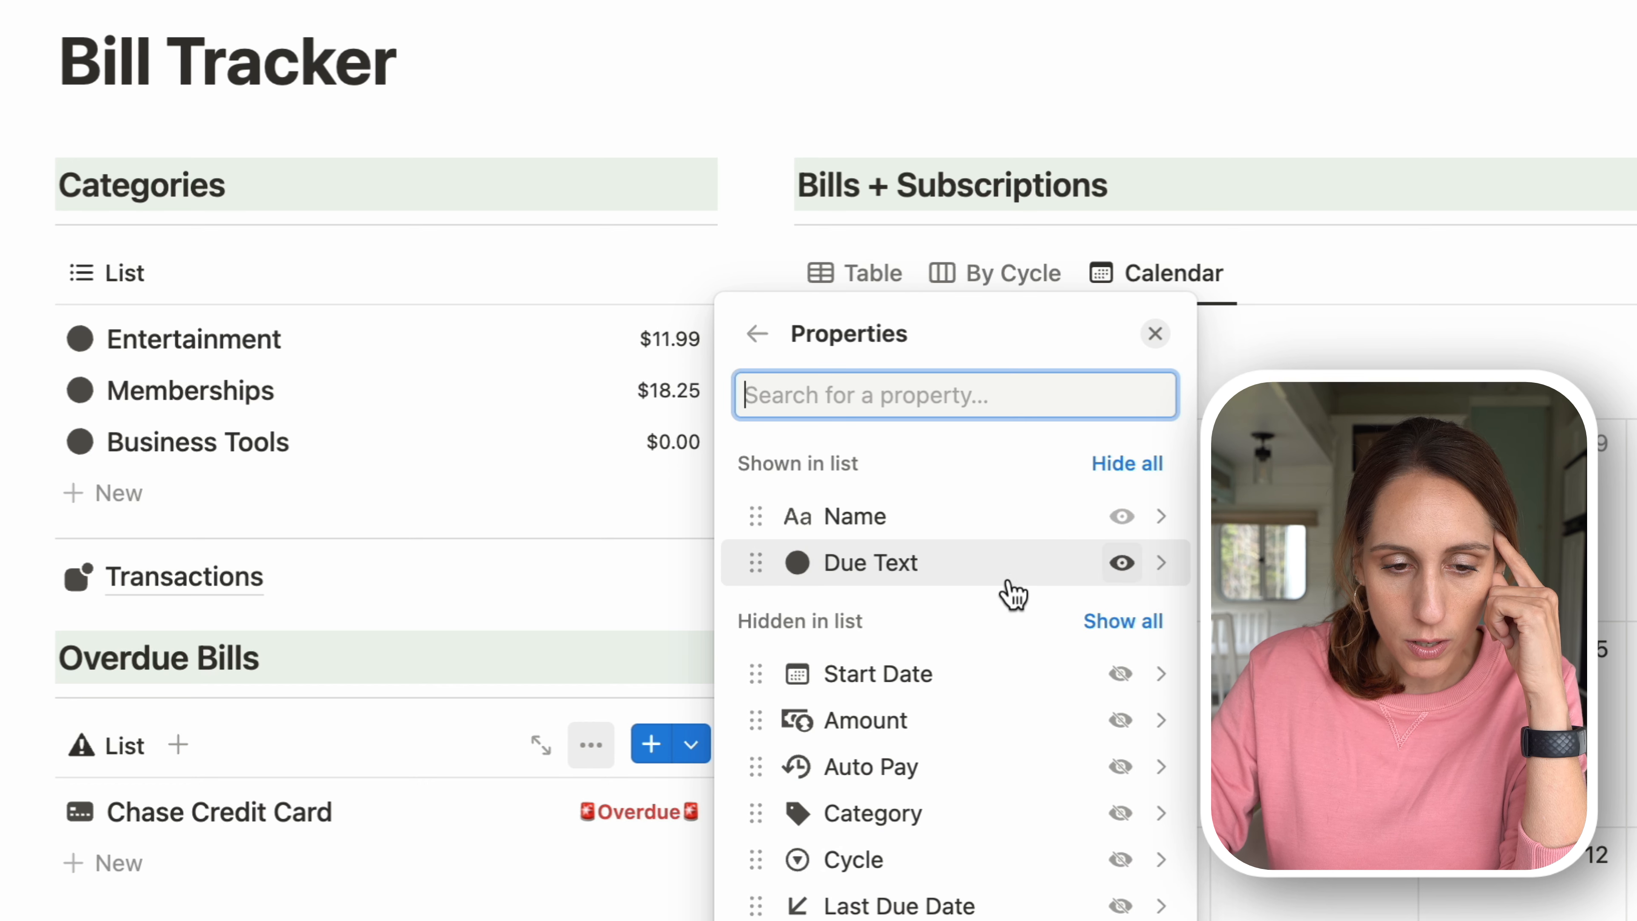
click(616, 898)
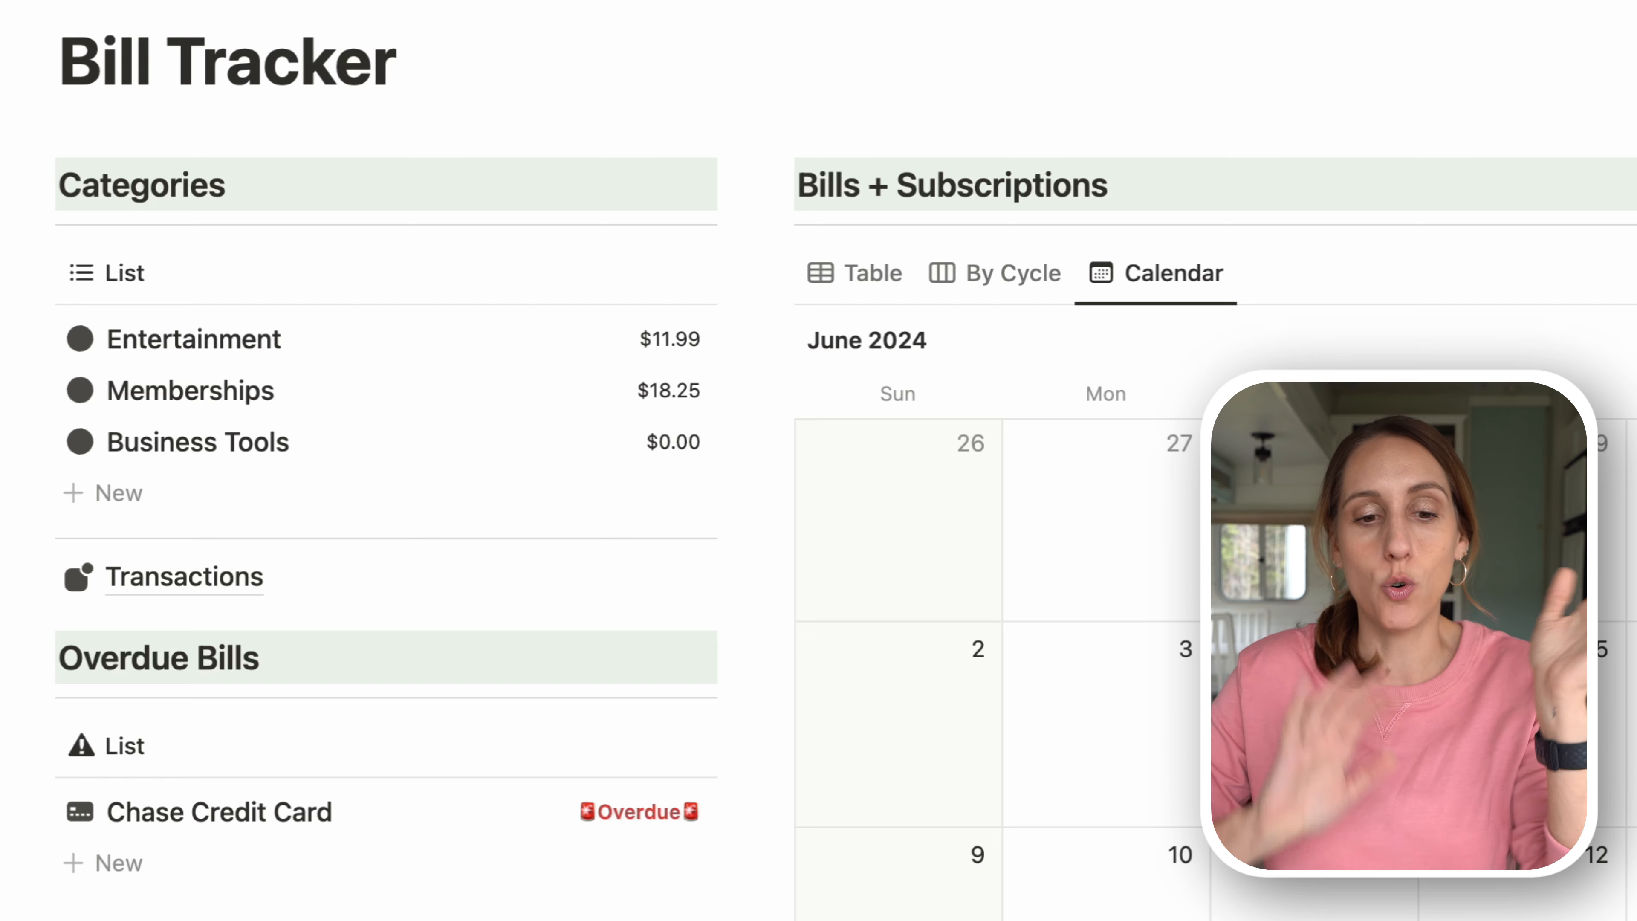
- Return from the Finance page to Bill Tracker and switch Bills + Subscriptions to its Table view
click(865, 303)
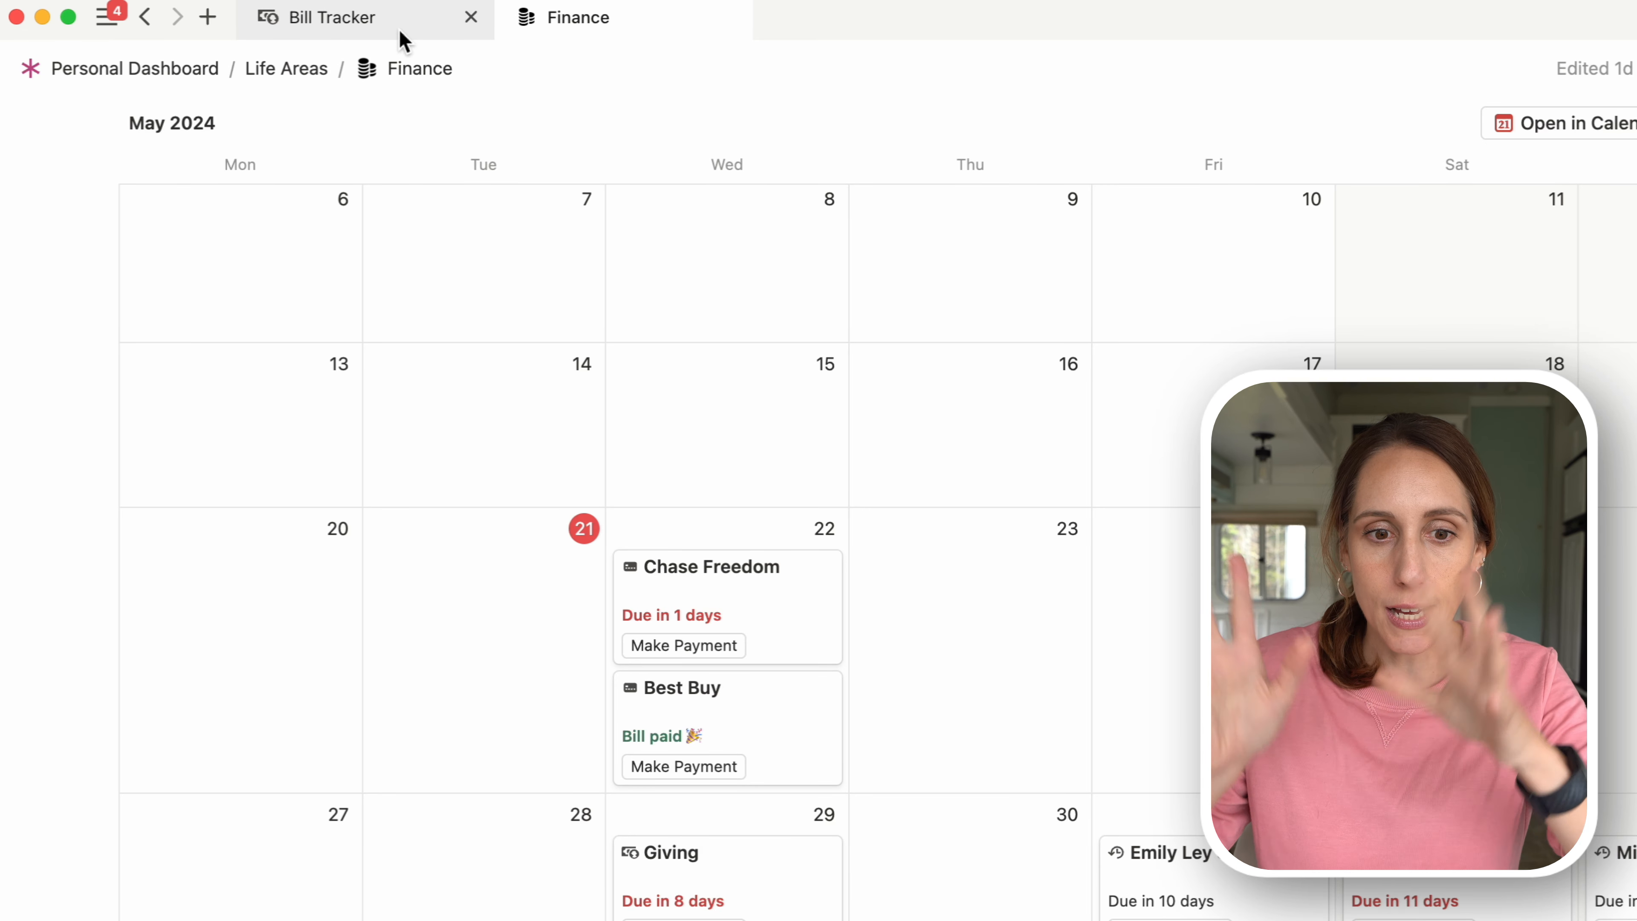
click(401, 39)
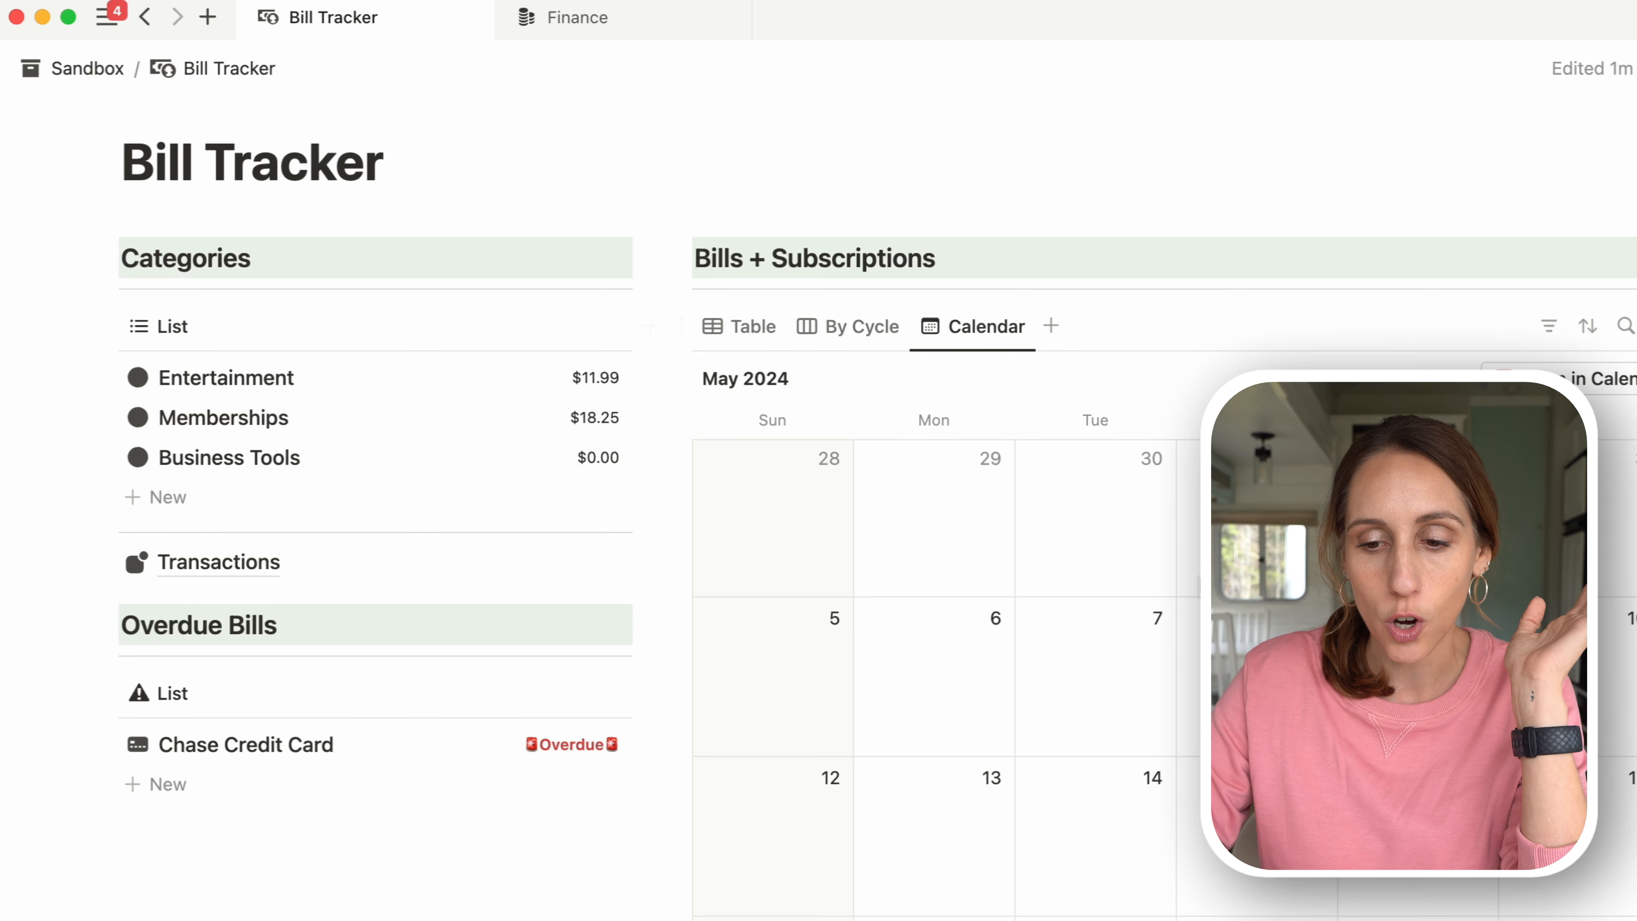
scroll(778, 347, down, 3)
scroll(1151, 529, up, 6)
click(750, 519)
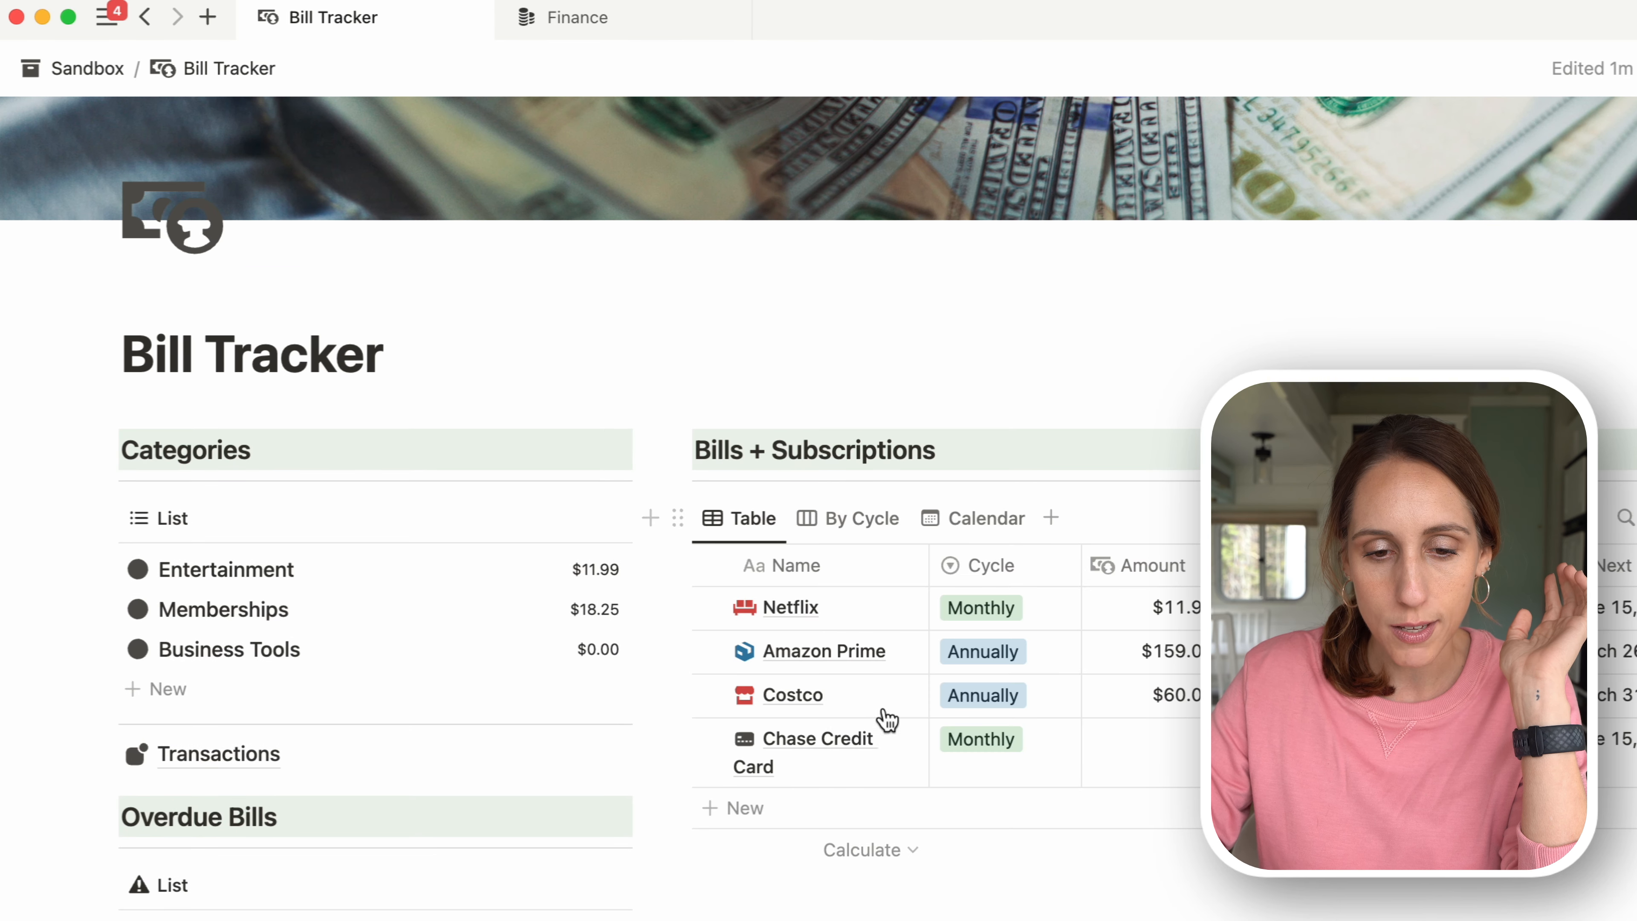
- Open the Chase Credit Card bill and add a Button property named "Payment Button" with the label "Make Payment"
click(889, 739)
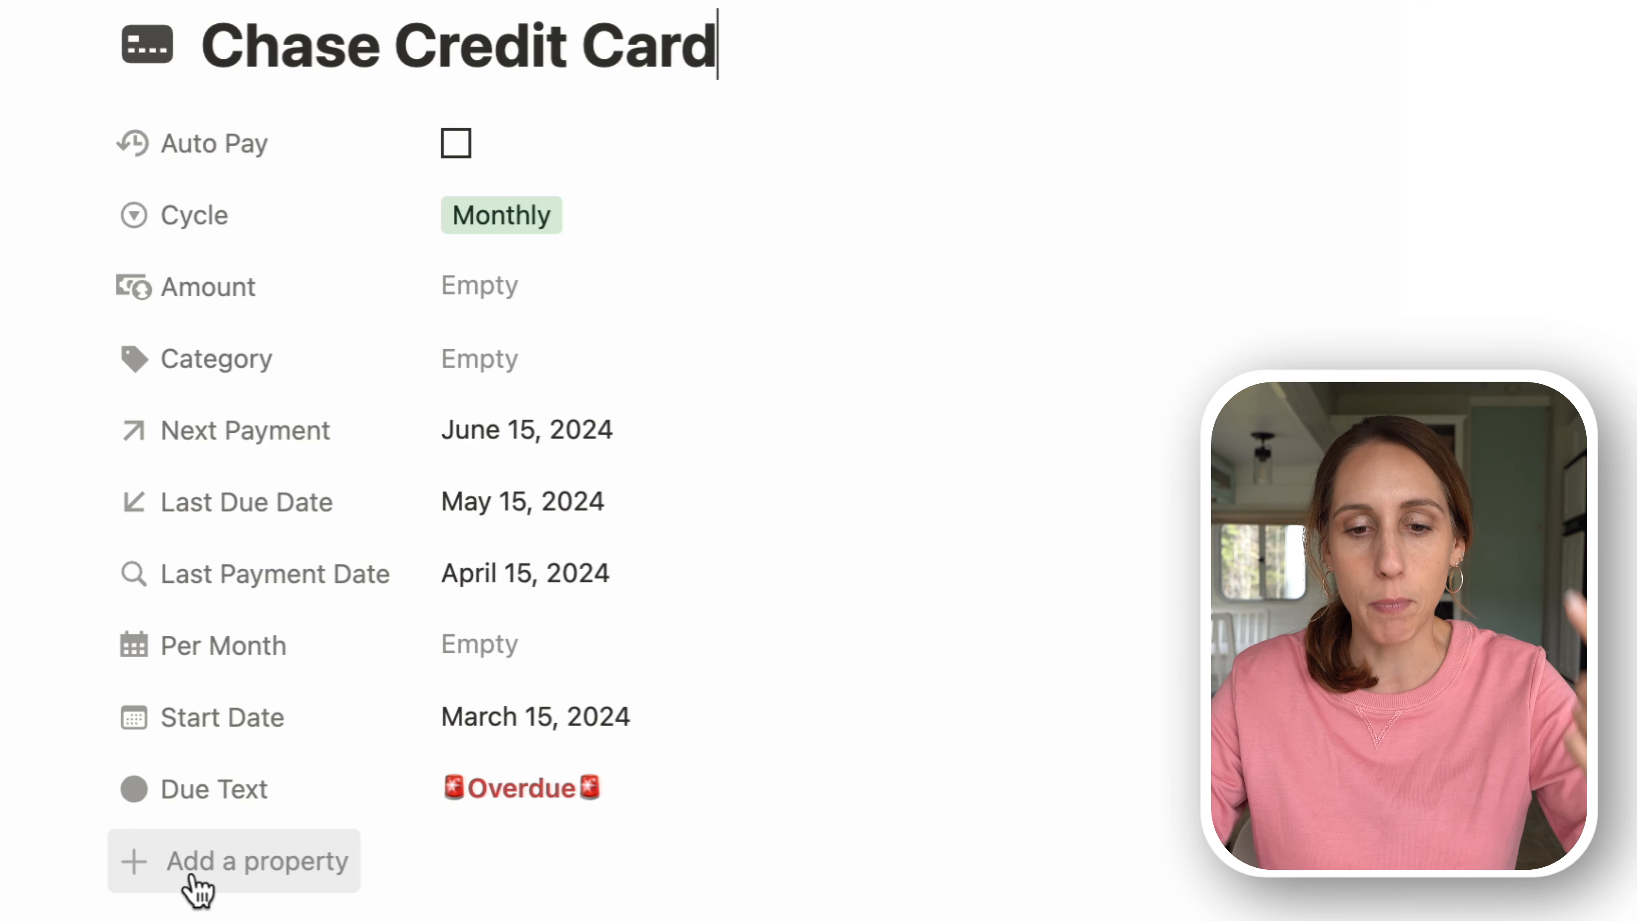
click(198, 889)
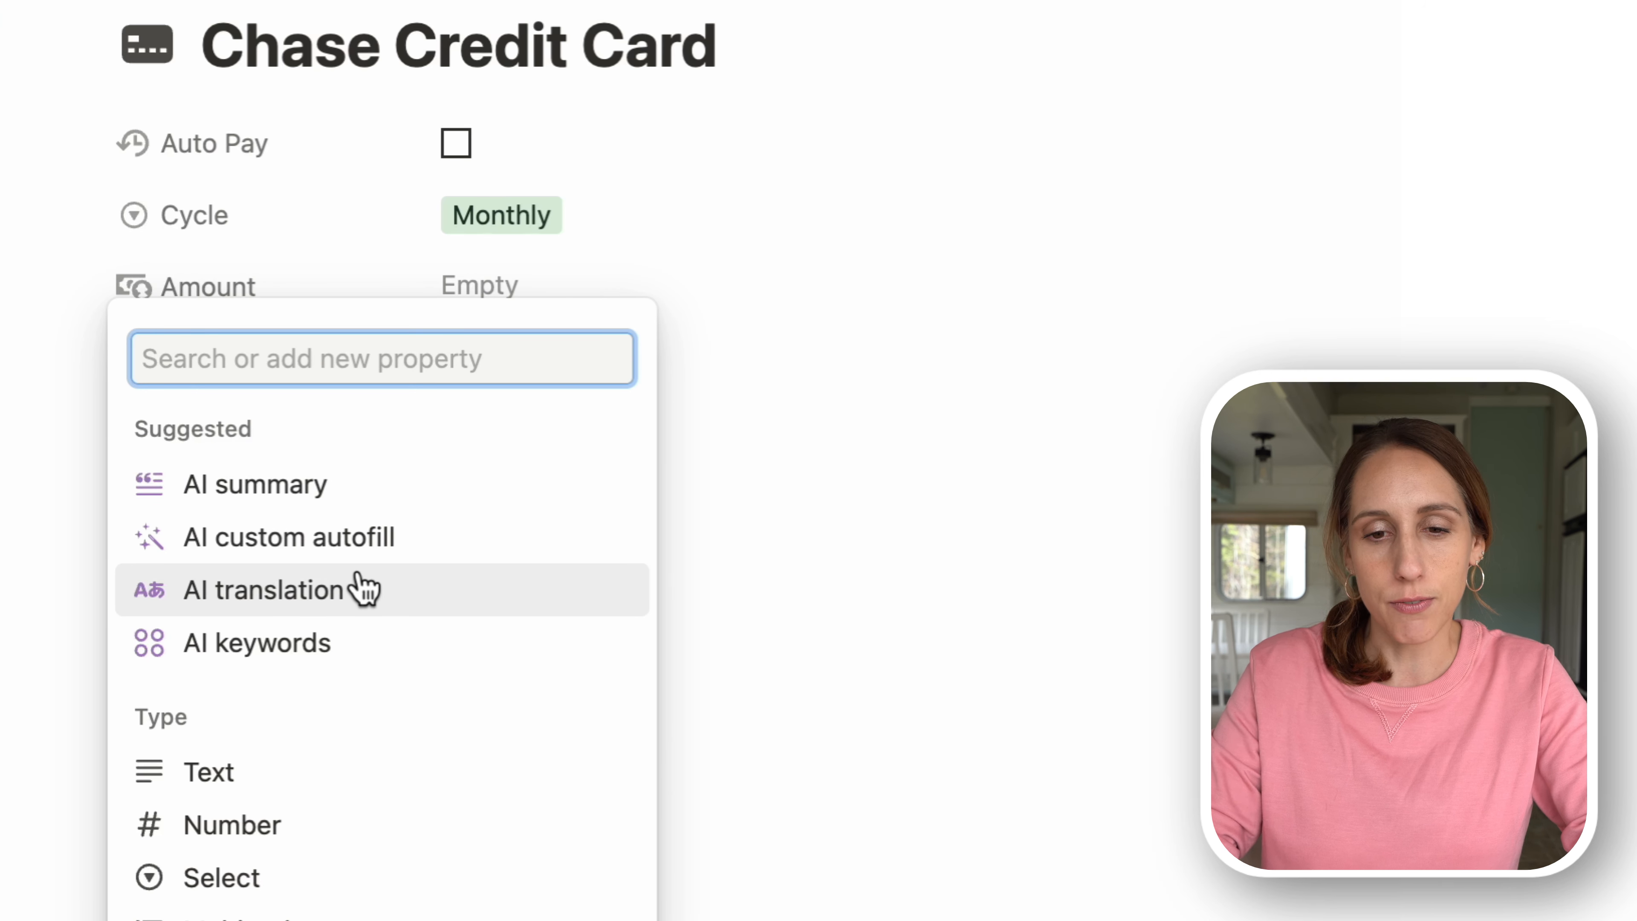
text(butt)
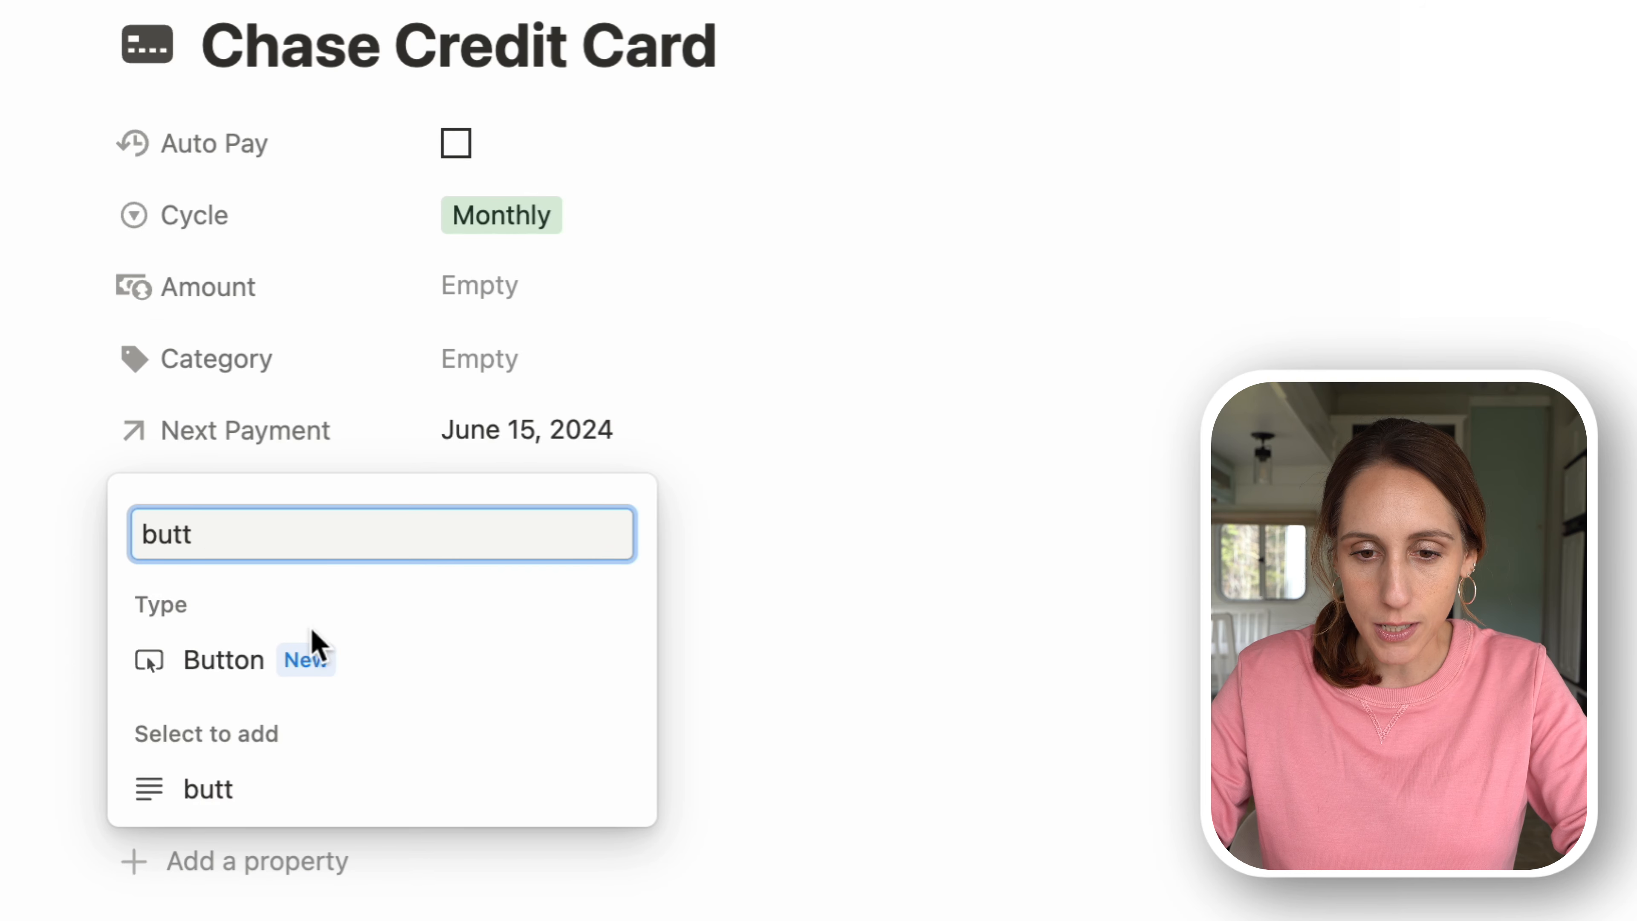
click(282, 661)
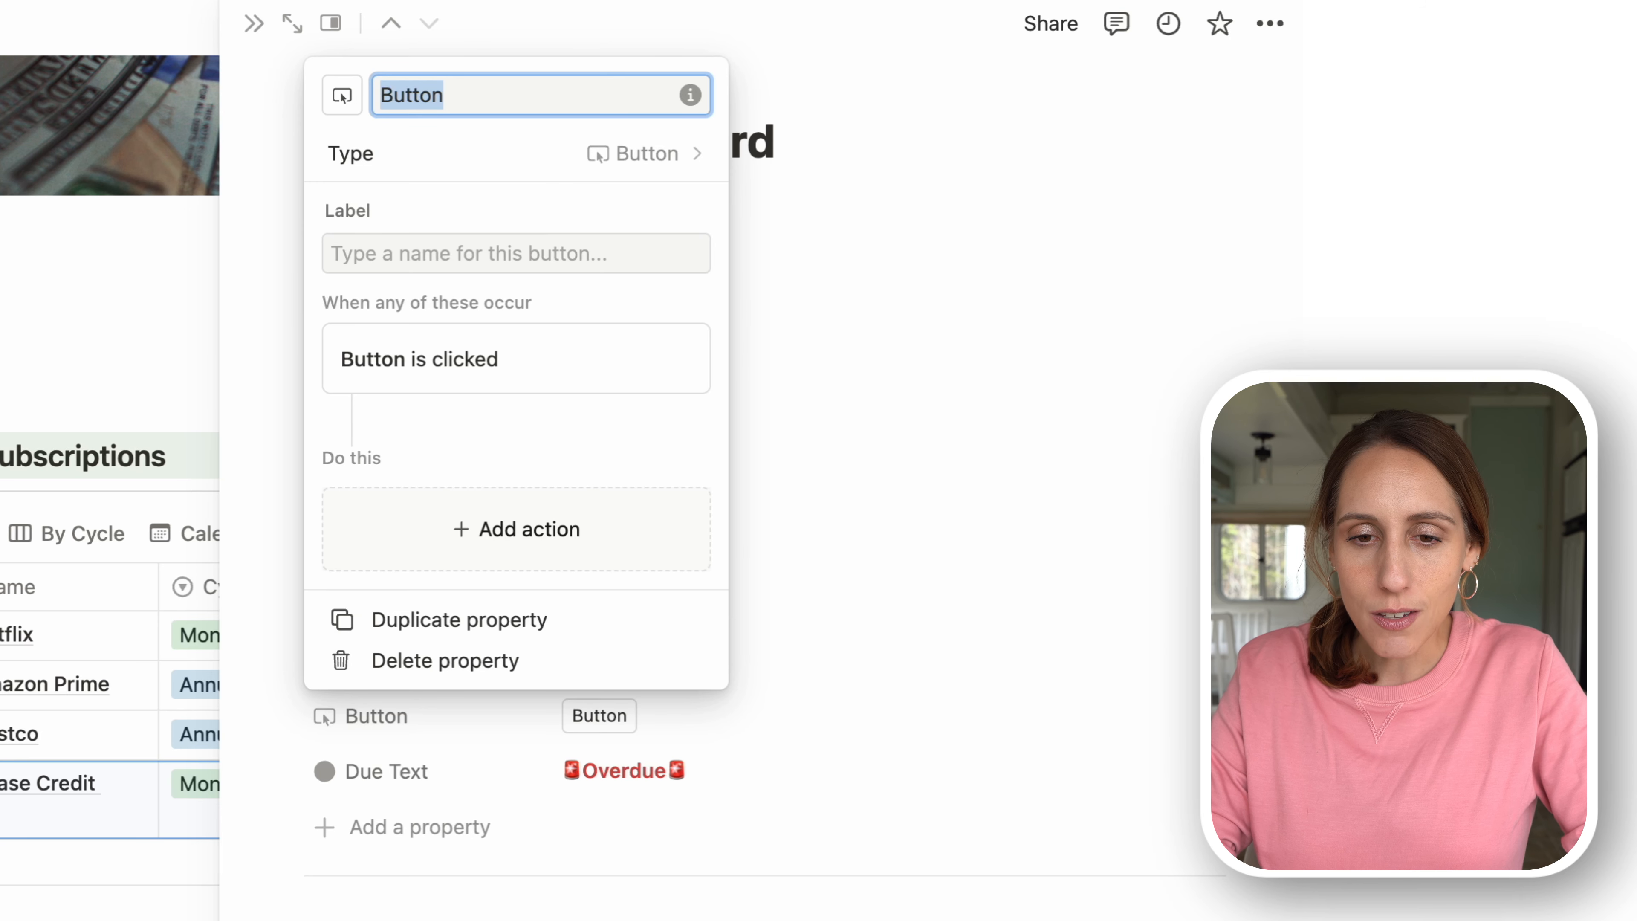
text(Pay)
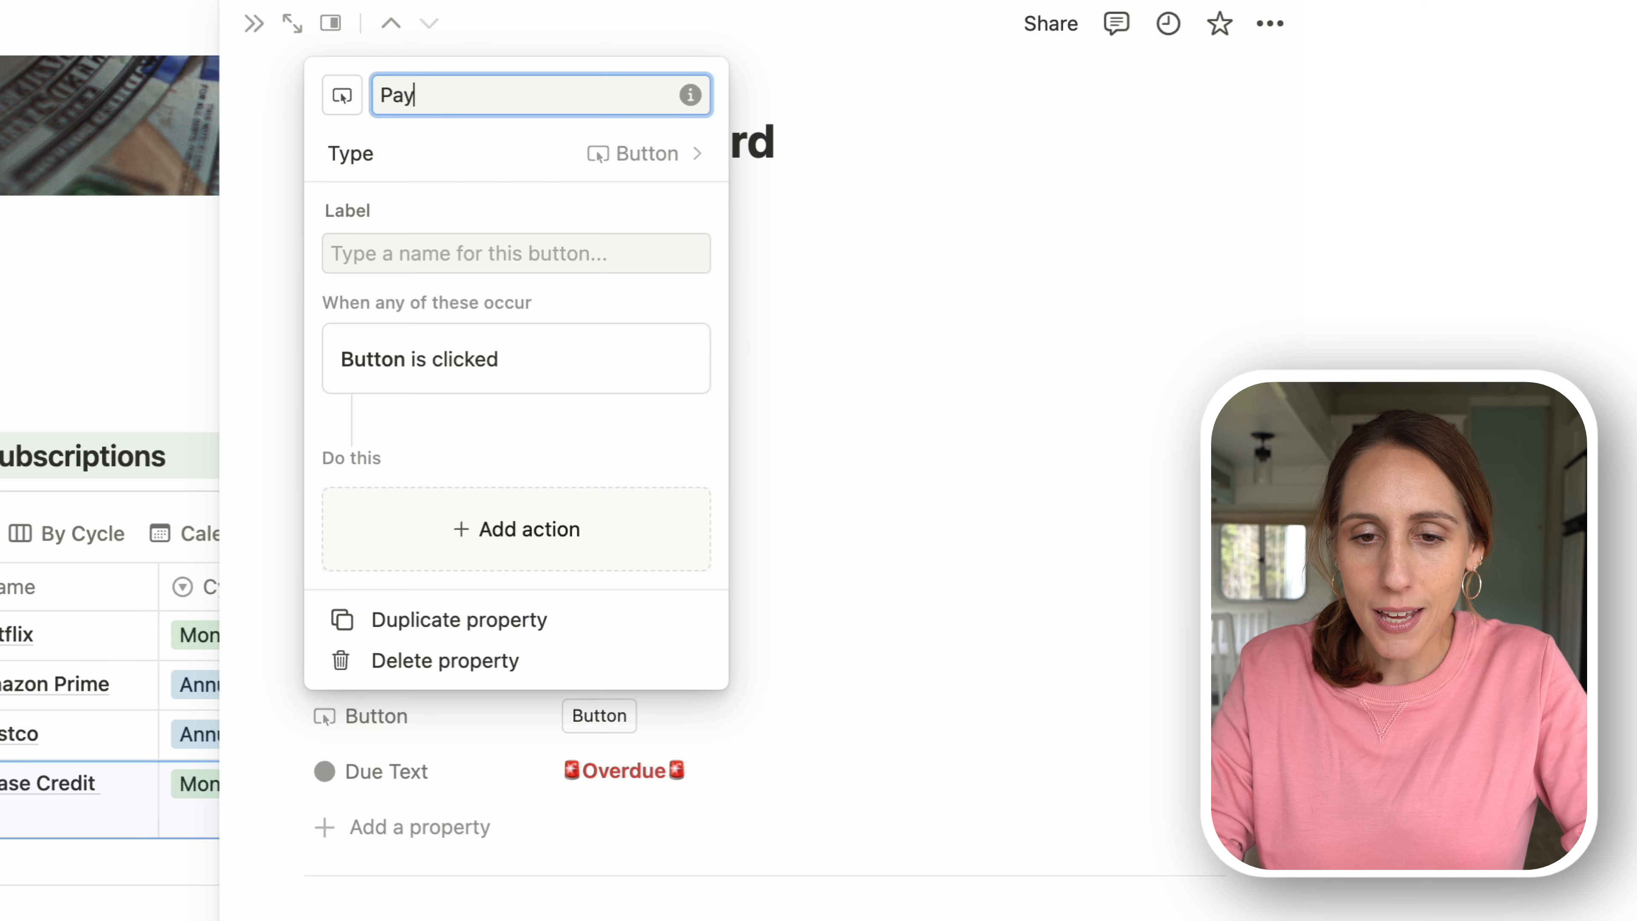
text(ment Button)
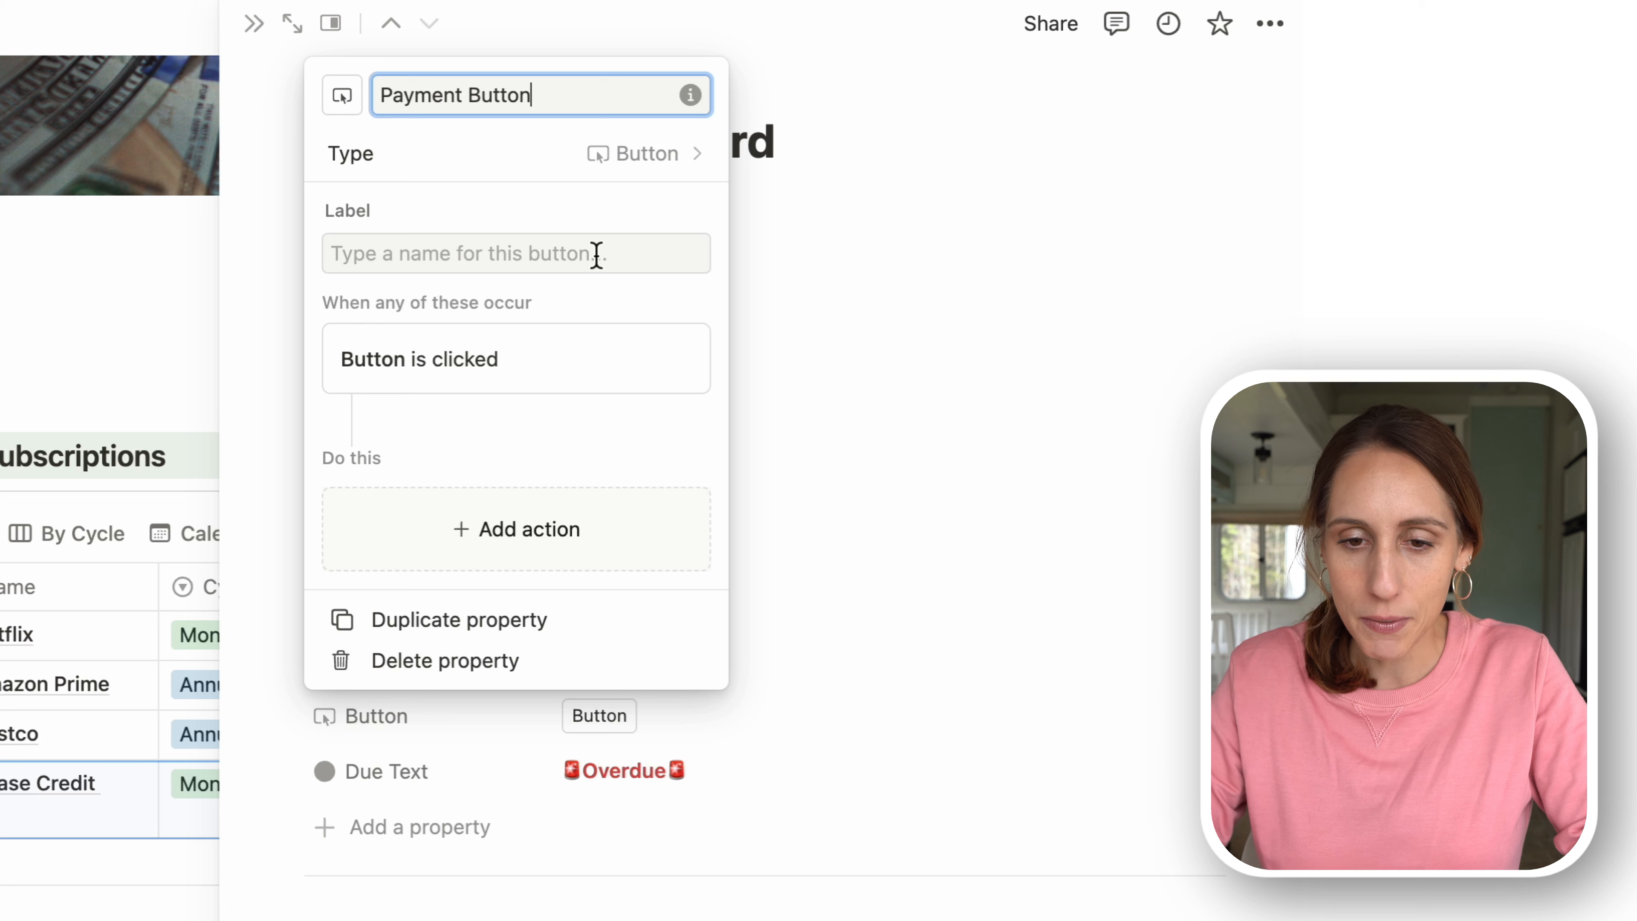
click(548, 253)
text(Make Payment)
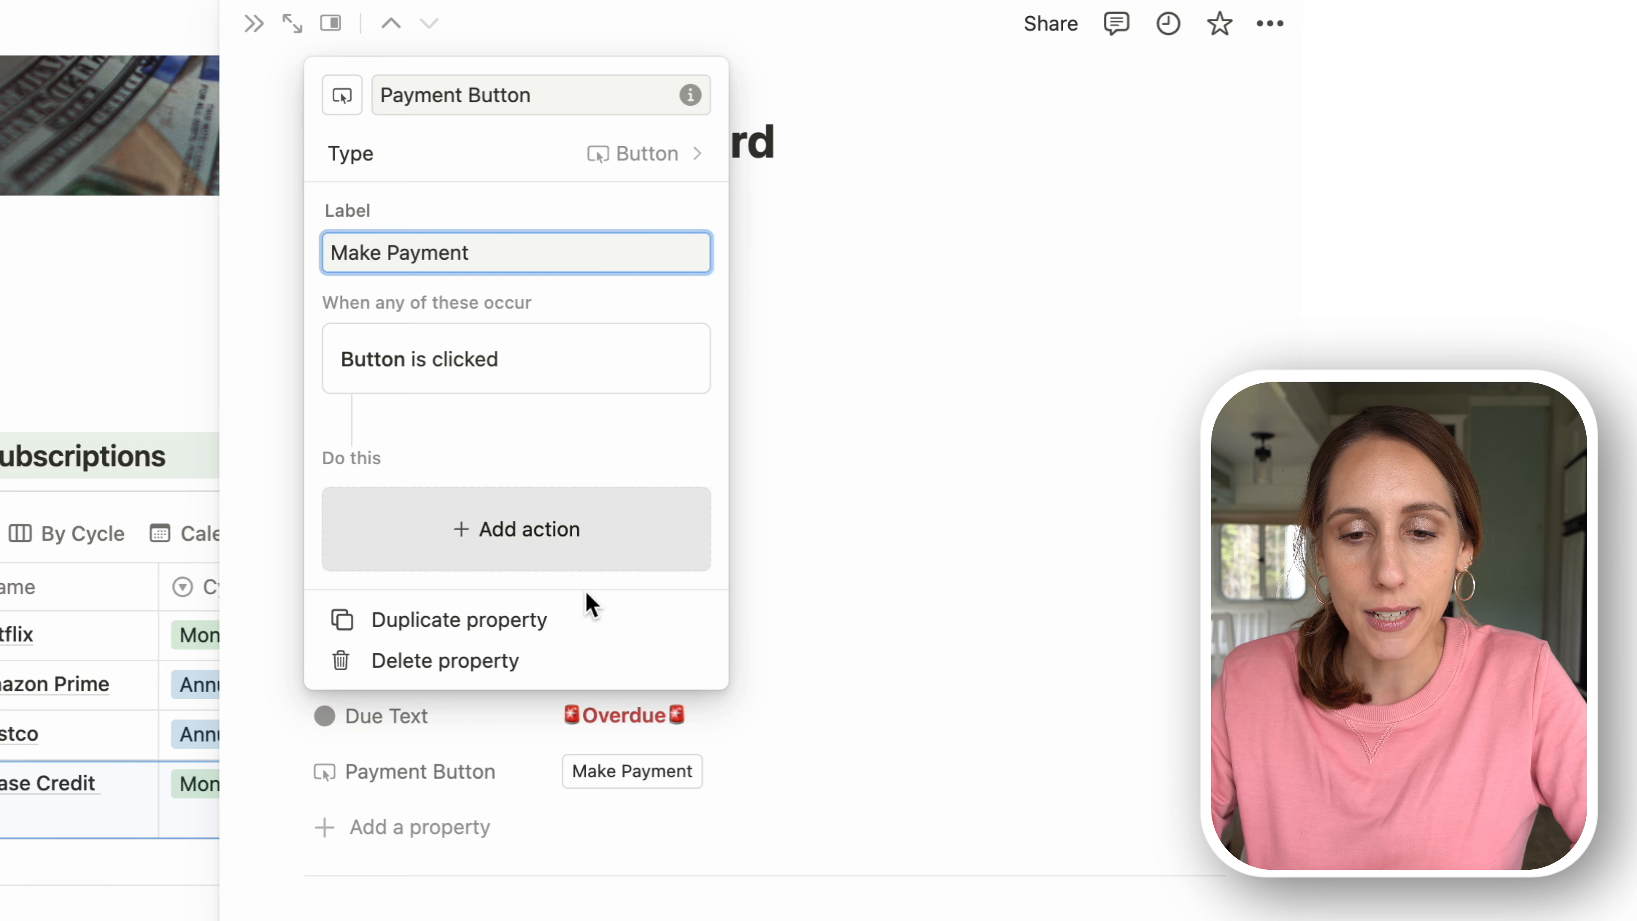
- Give the Payment Button an action that adds a page to the Transactions database
click(519, 529)
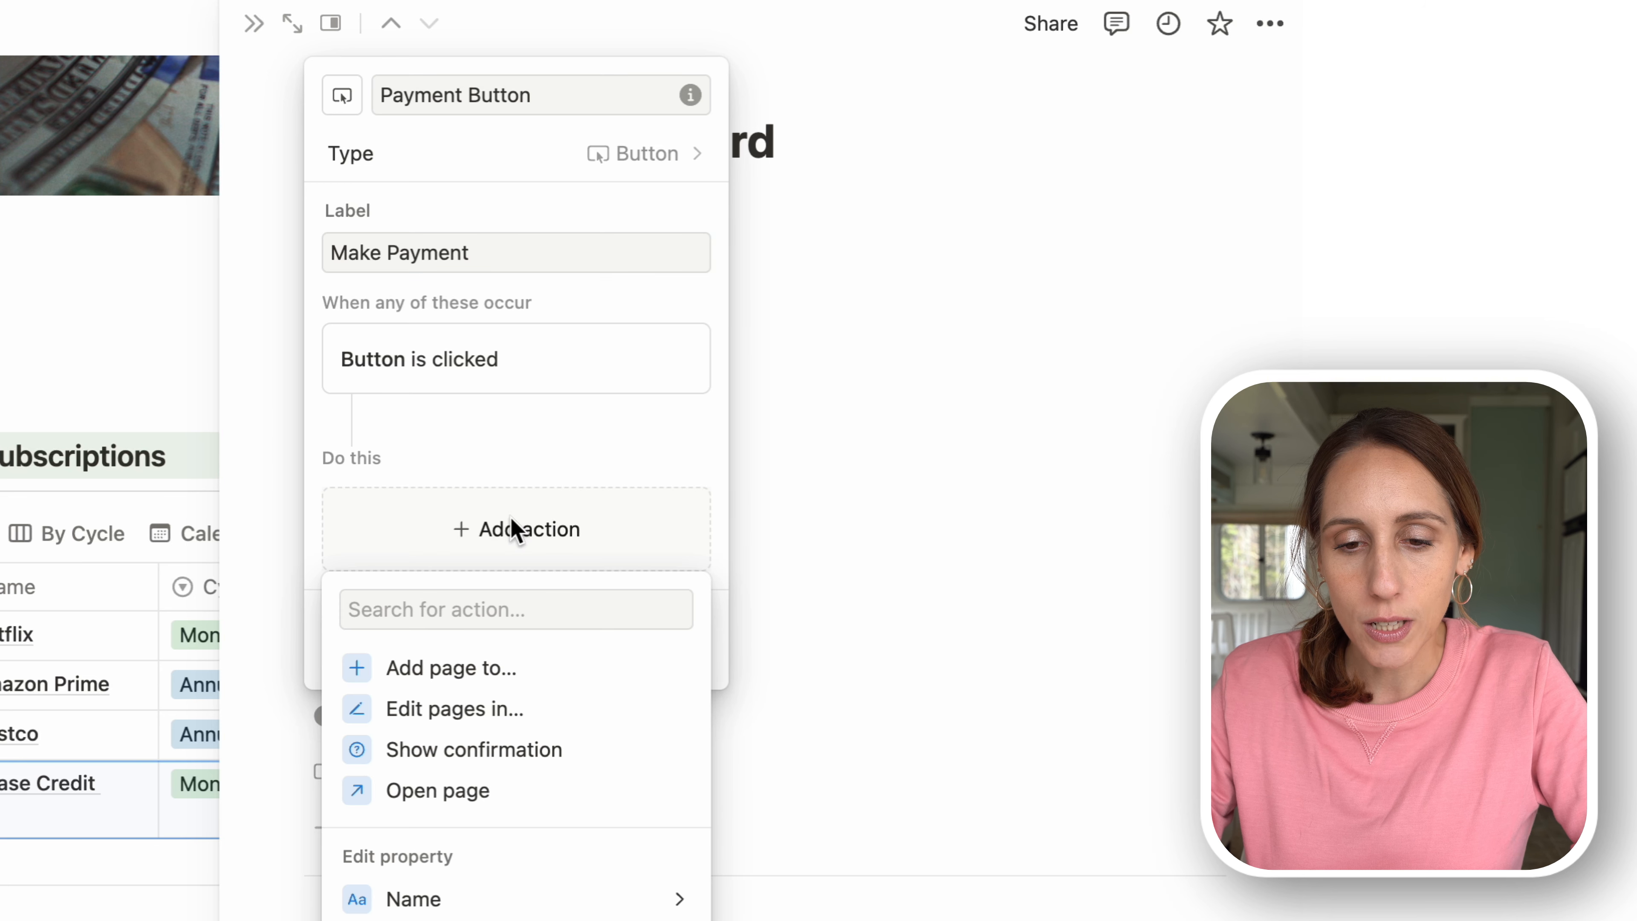
click(506, 678)
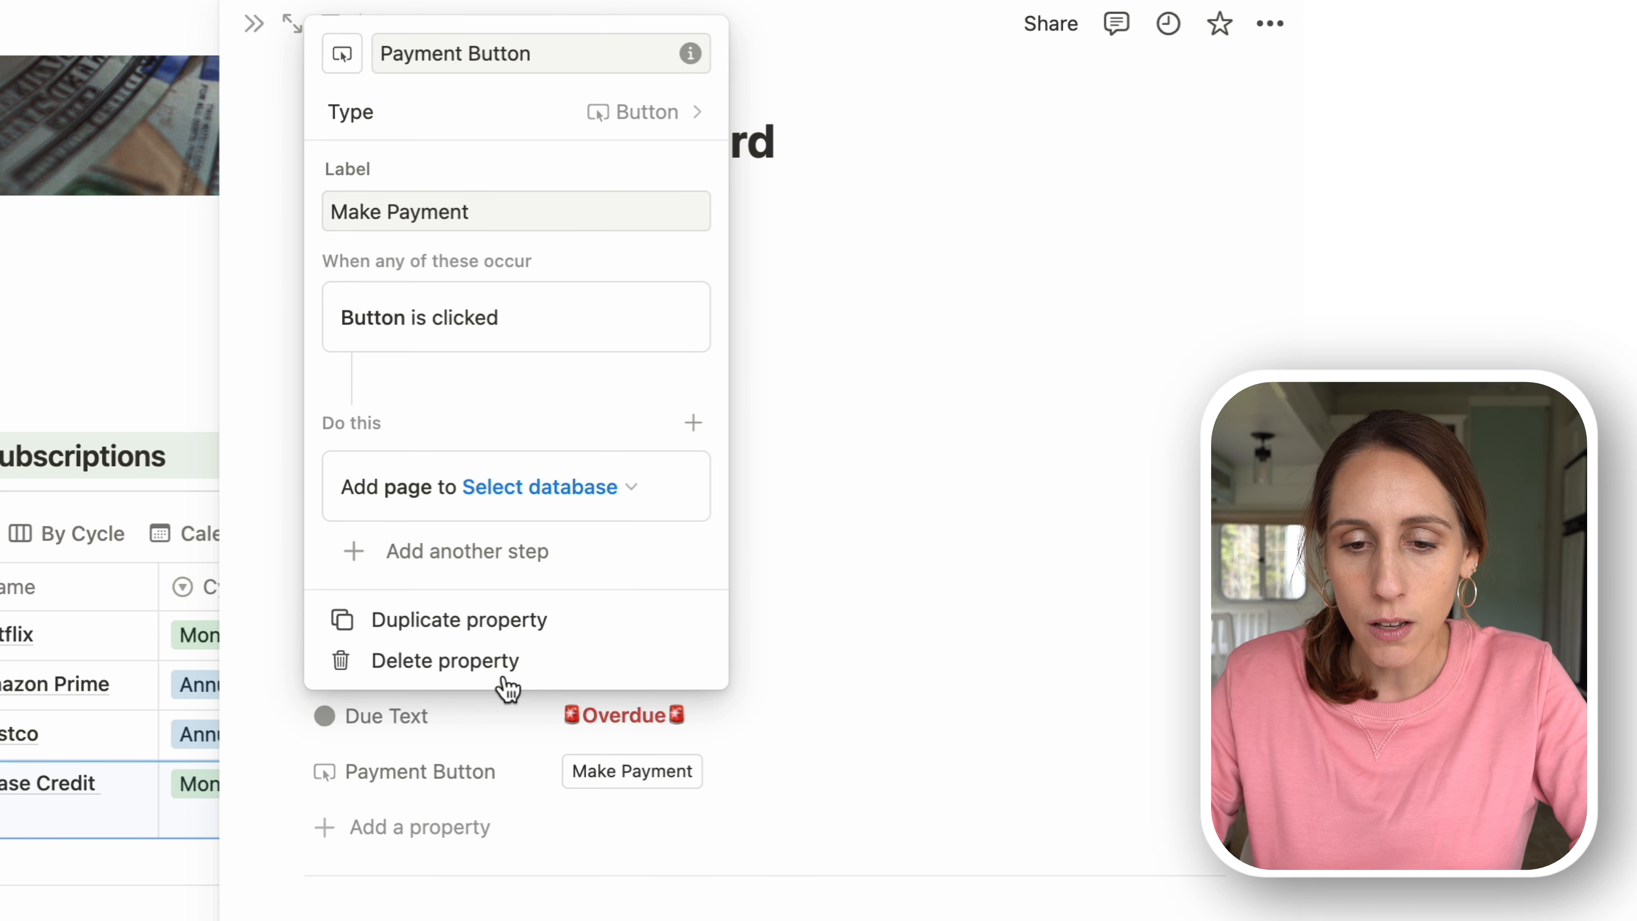
click(543, 489)
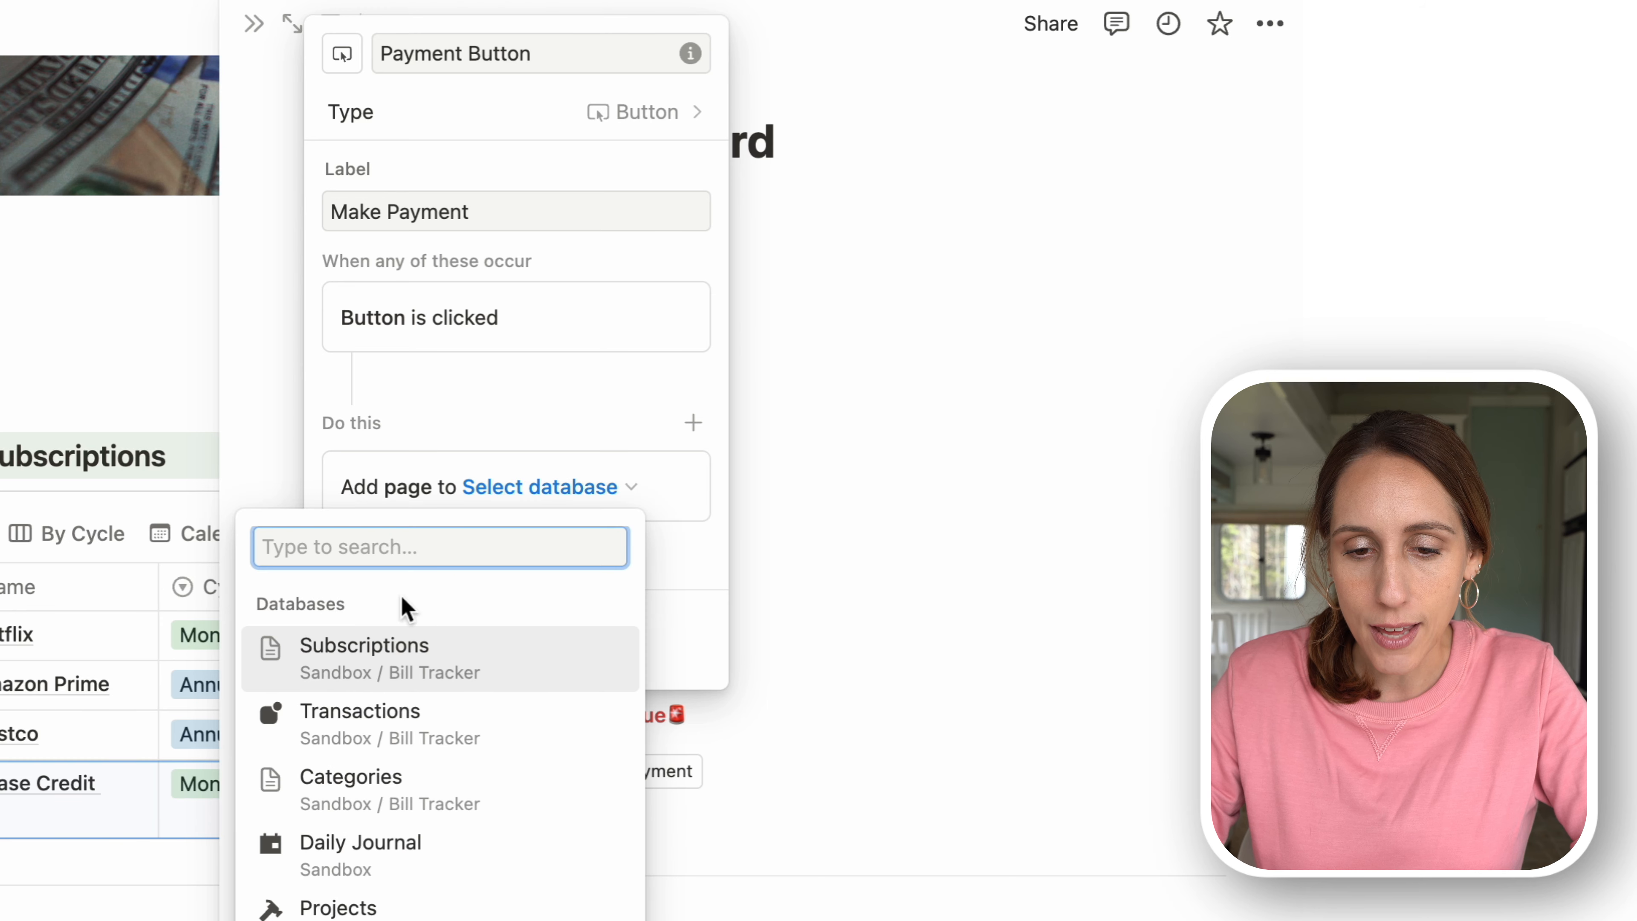
click(340, 720)
click(450, 413)
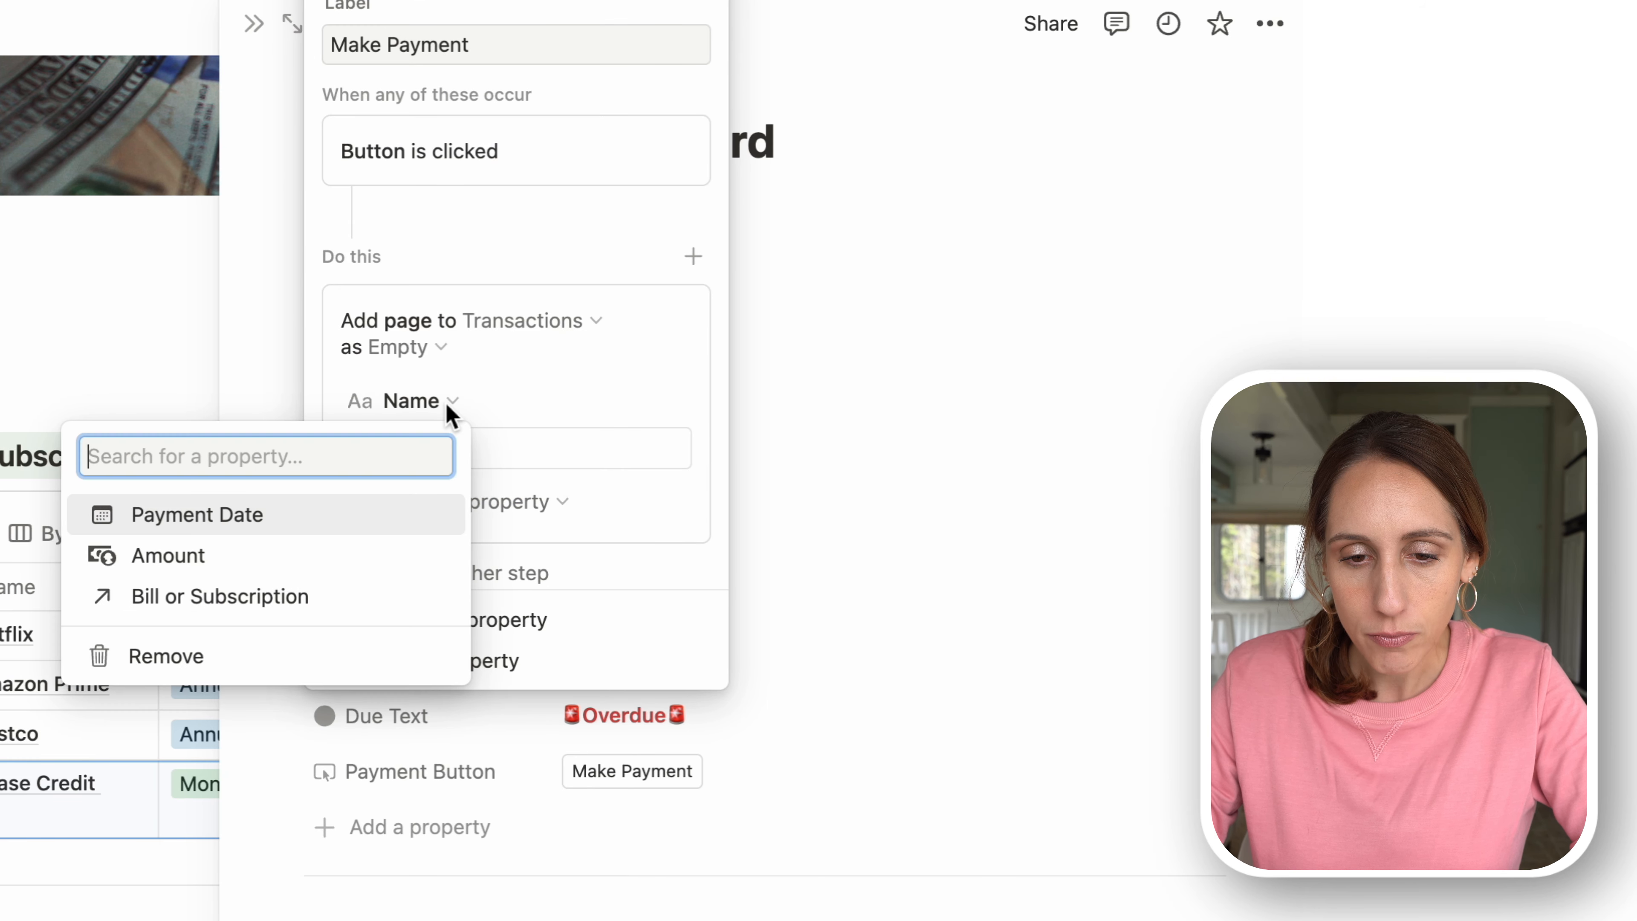
click(553, 390)
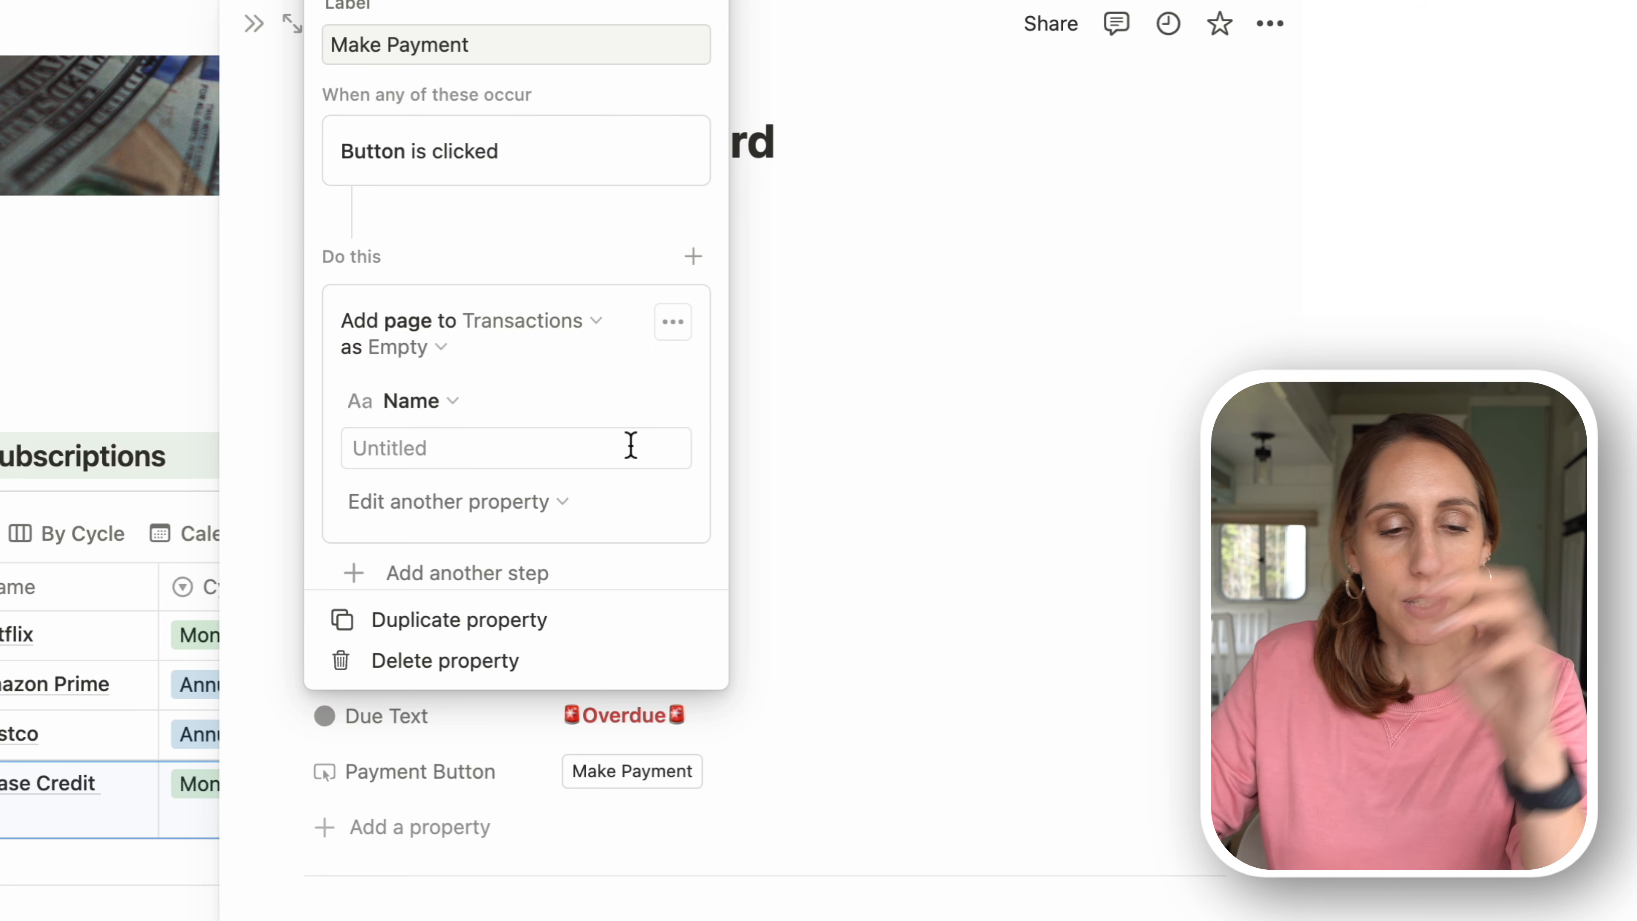
key(Escape)
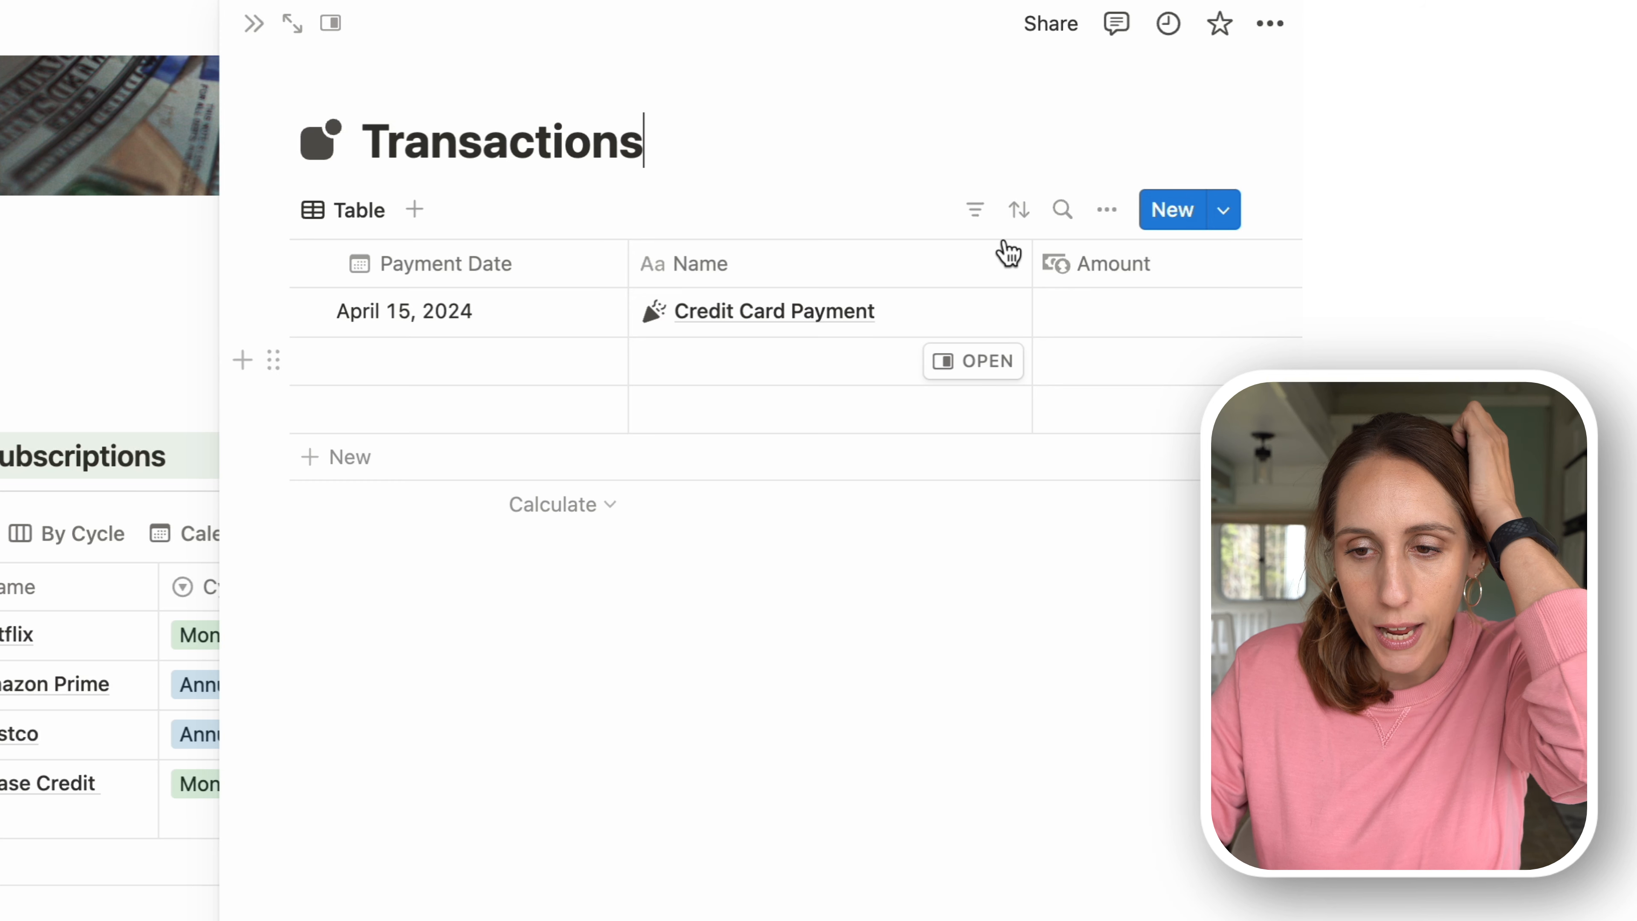
- Set the New Payment template as the default for all views in Transactions
click(1224, 213)
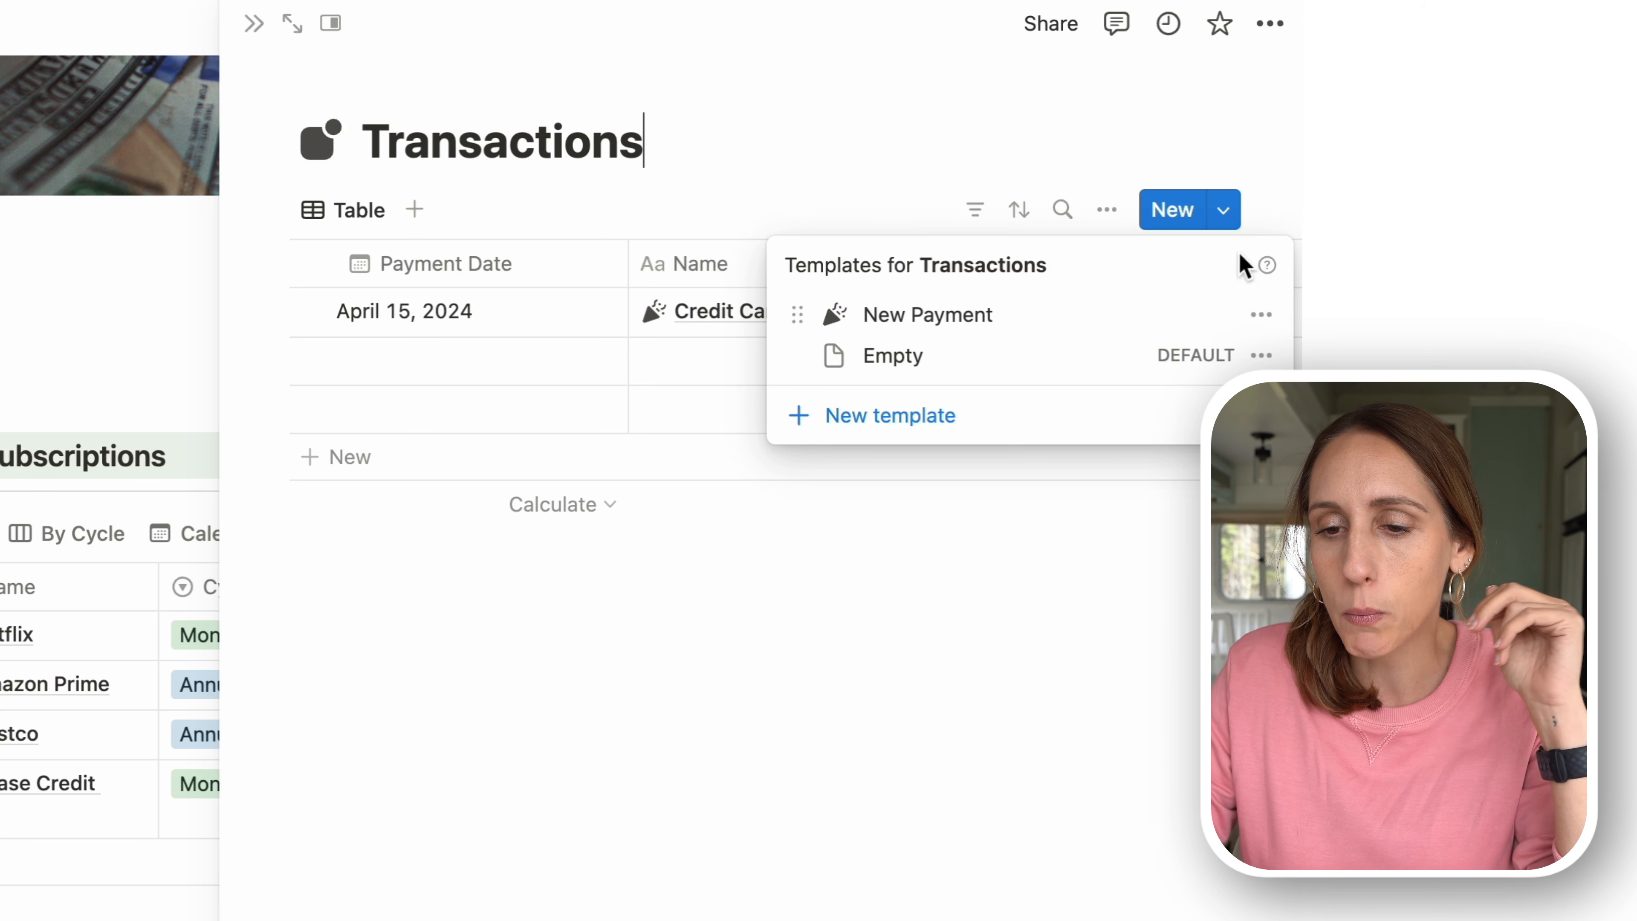
click(1258, 326)
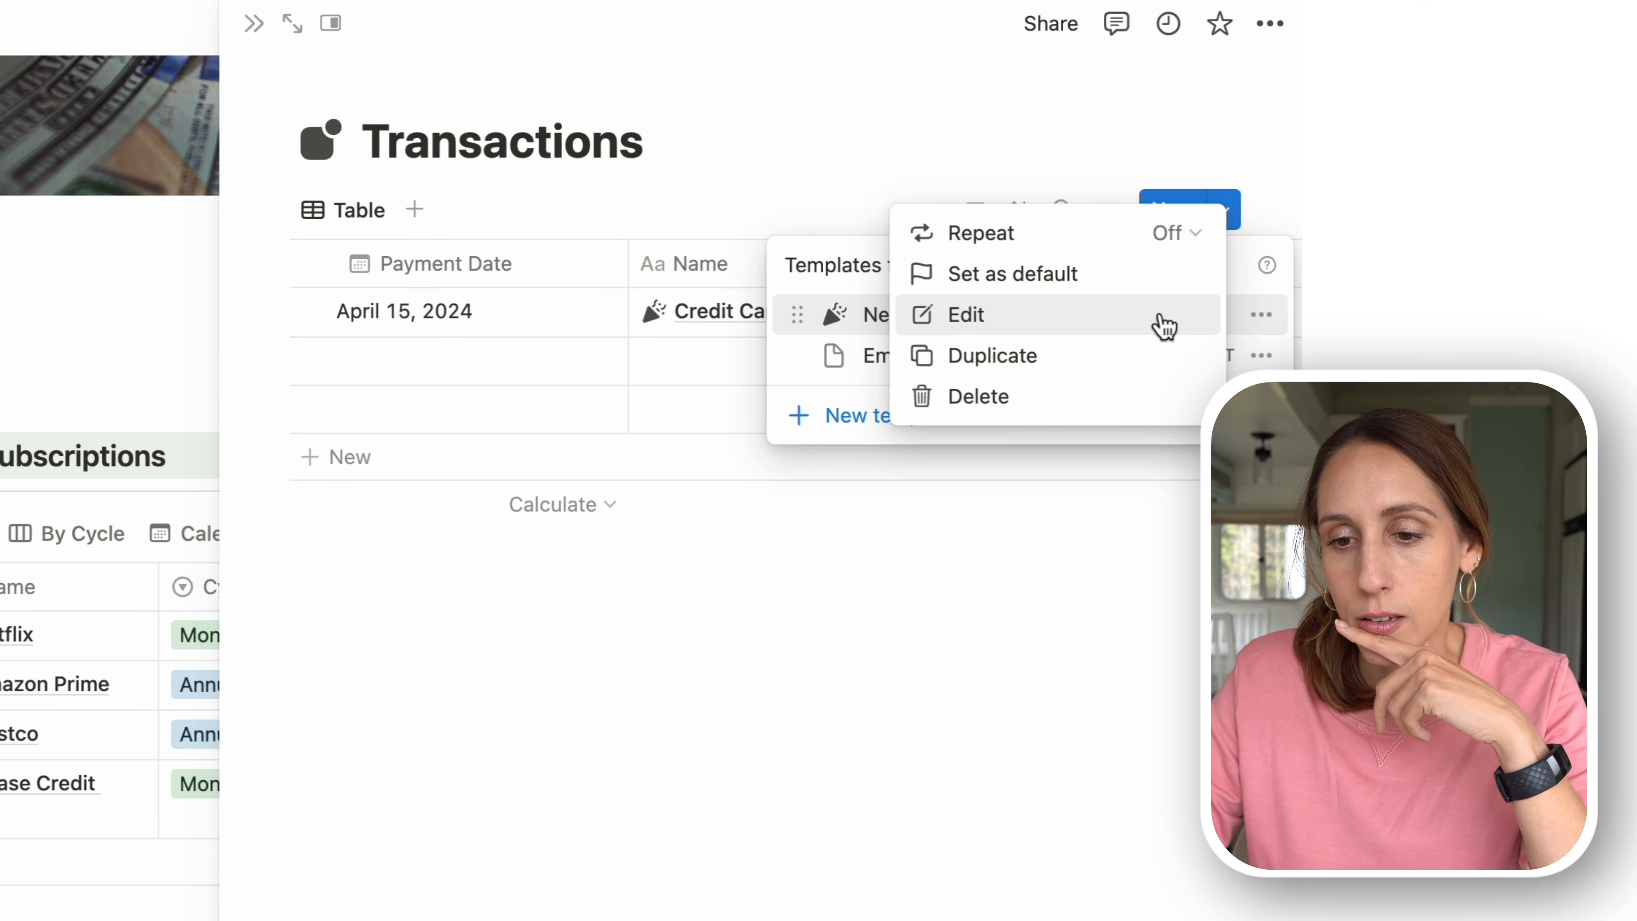
click(1093, 284)
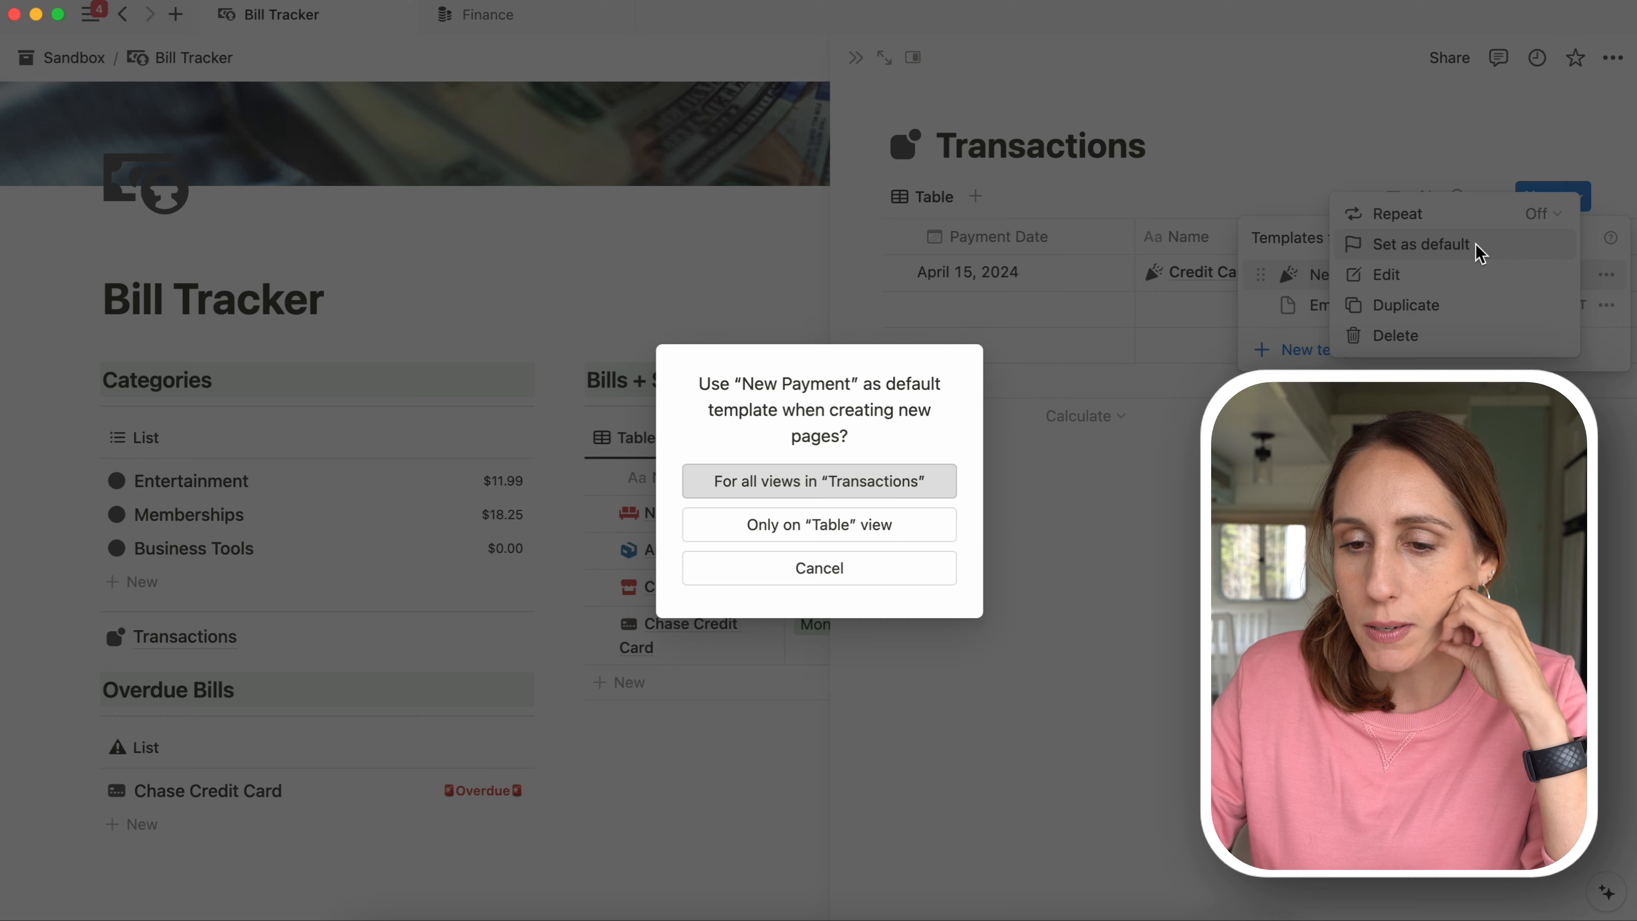
click(928, 486)
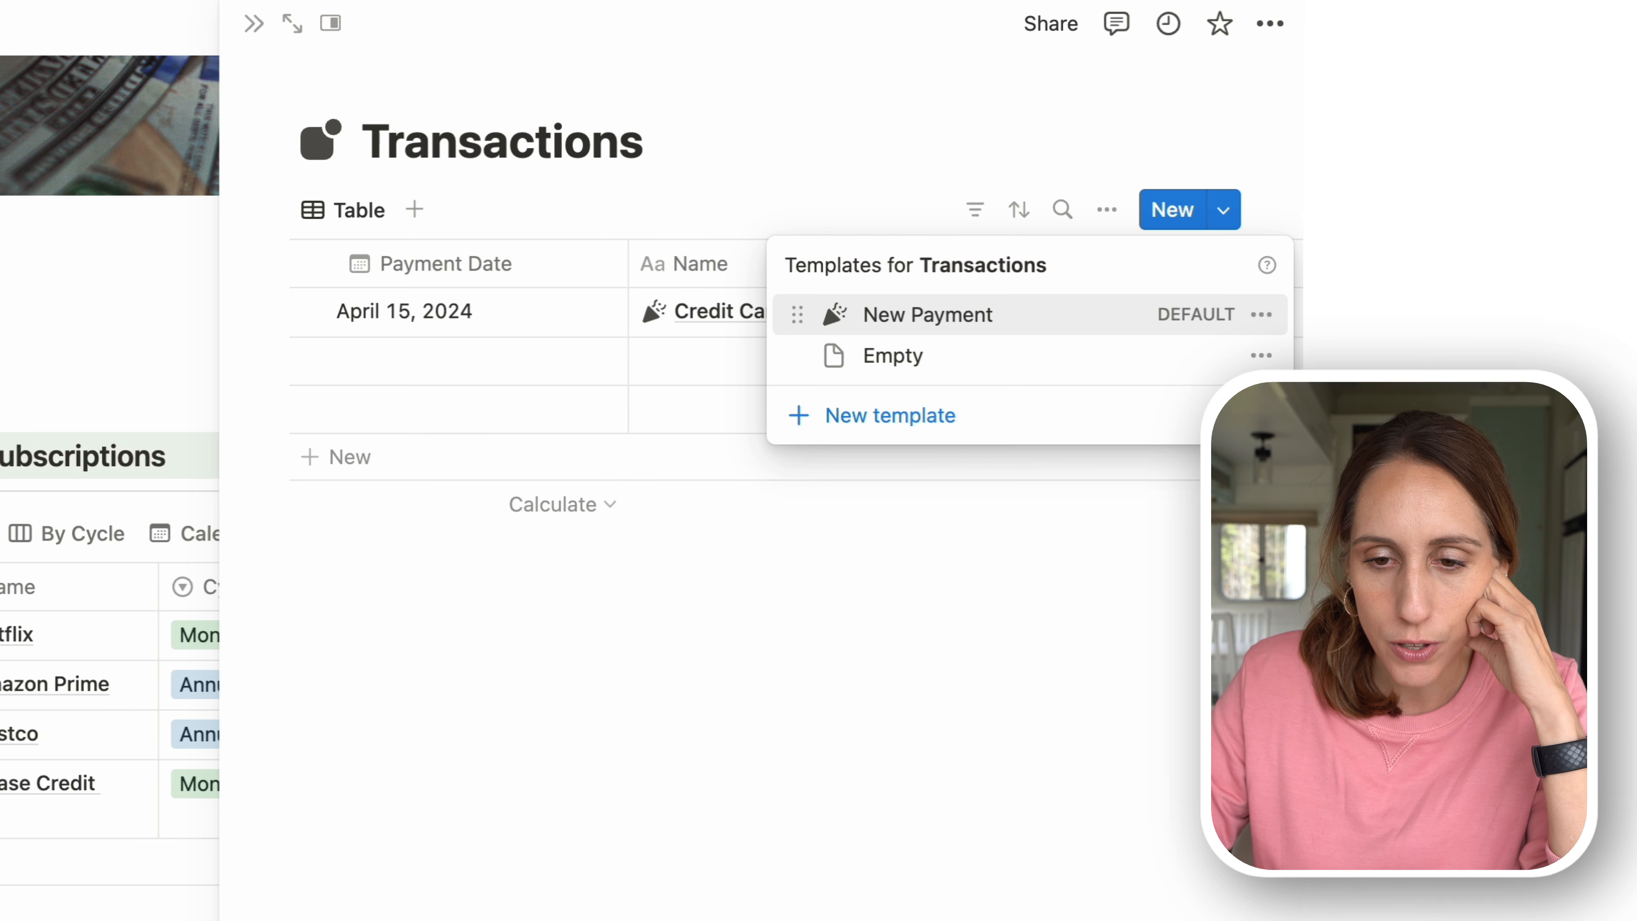
key(Escape)
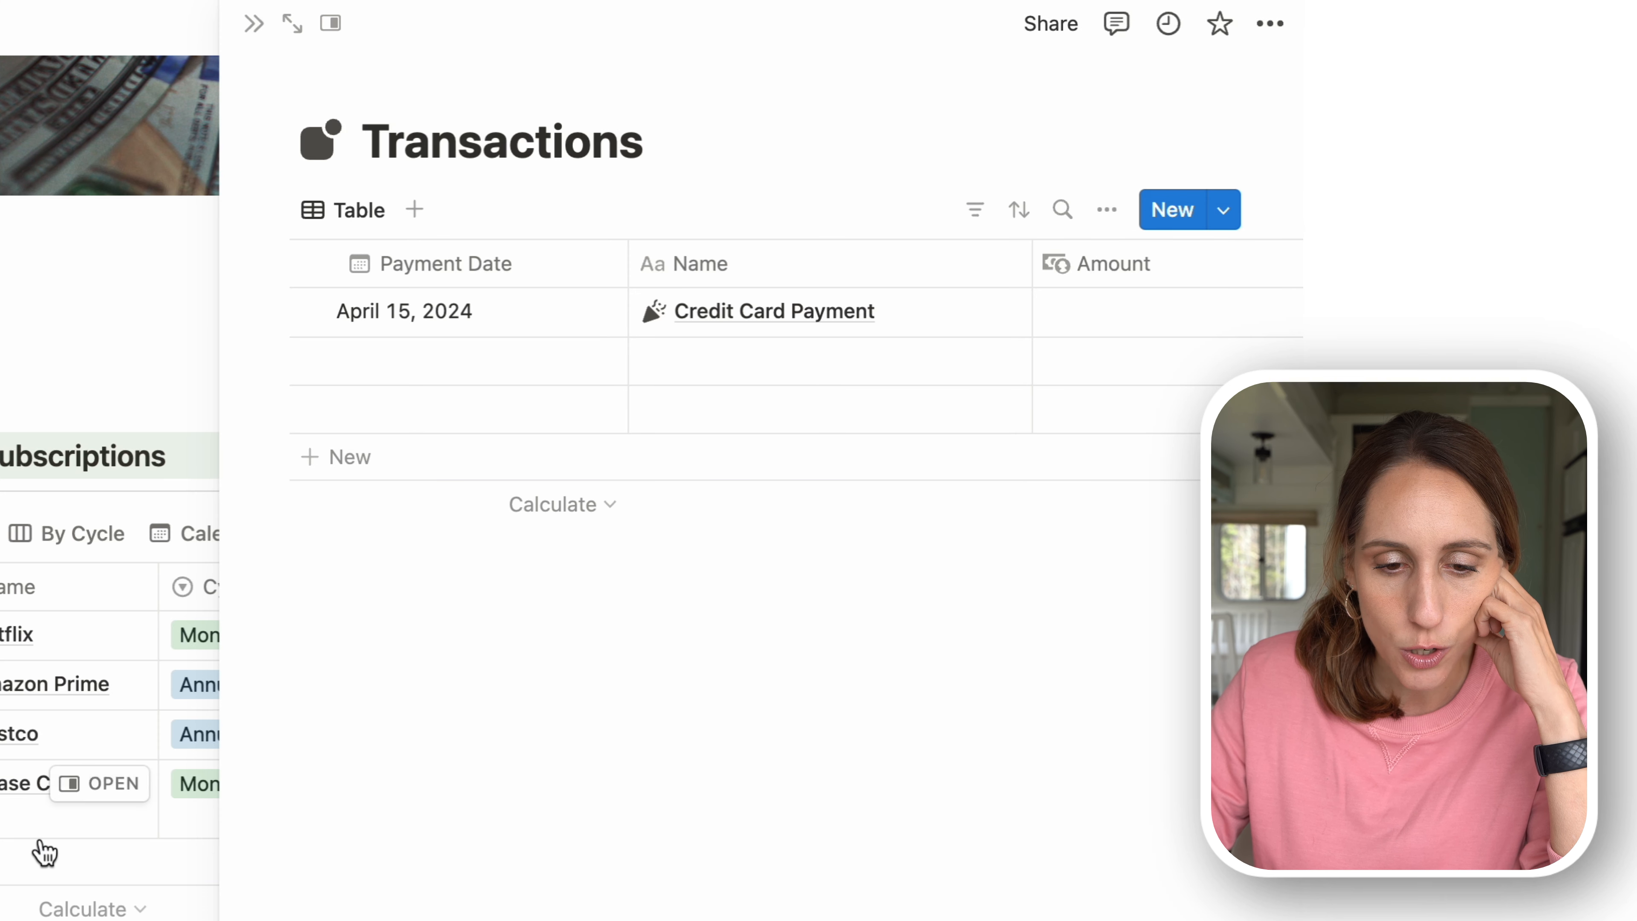
- Reopen the Payment Button's settings from the Chase Credit Card bill and set the added transaction's Bill or Subscription property to This page
click(106, 788)
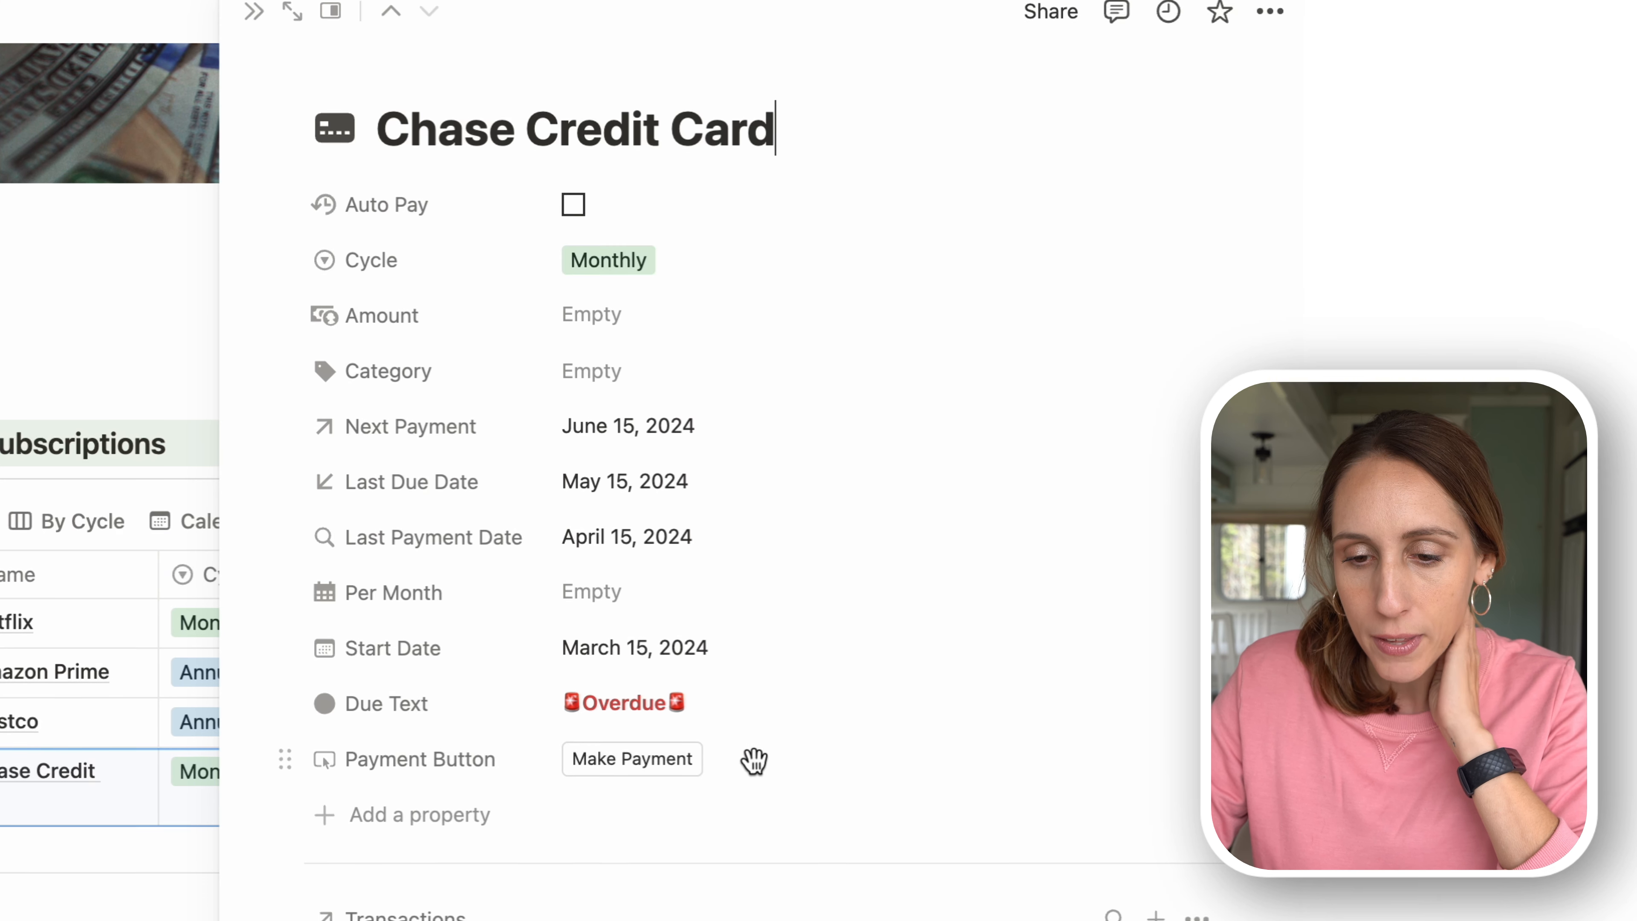
scroll(752, 764, down, 5)
click(499, 514)
click(502, 609)
scroll(559, 469, down, 1)
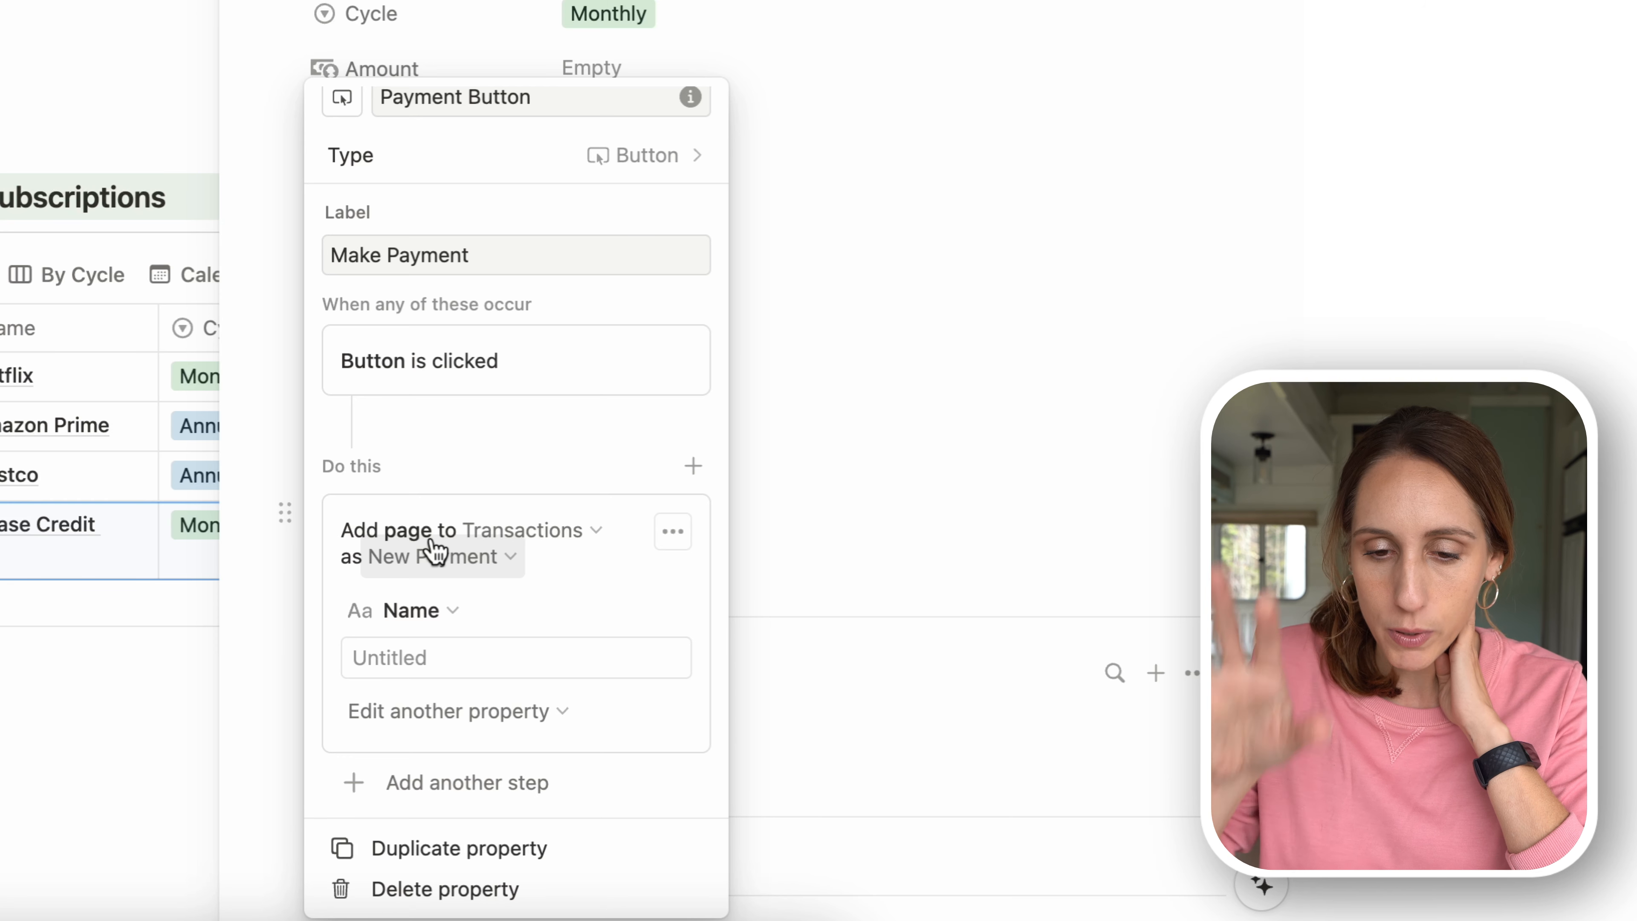
scroll(525, 596, down, 1)
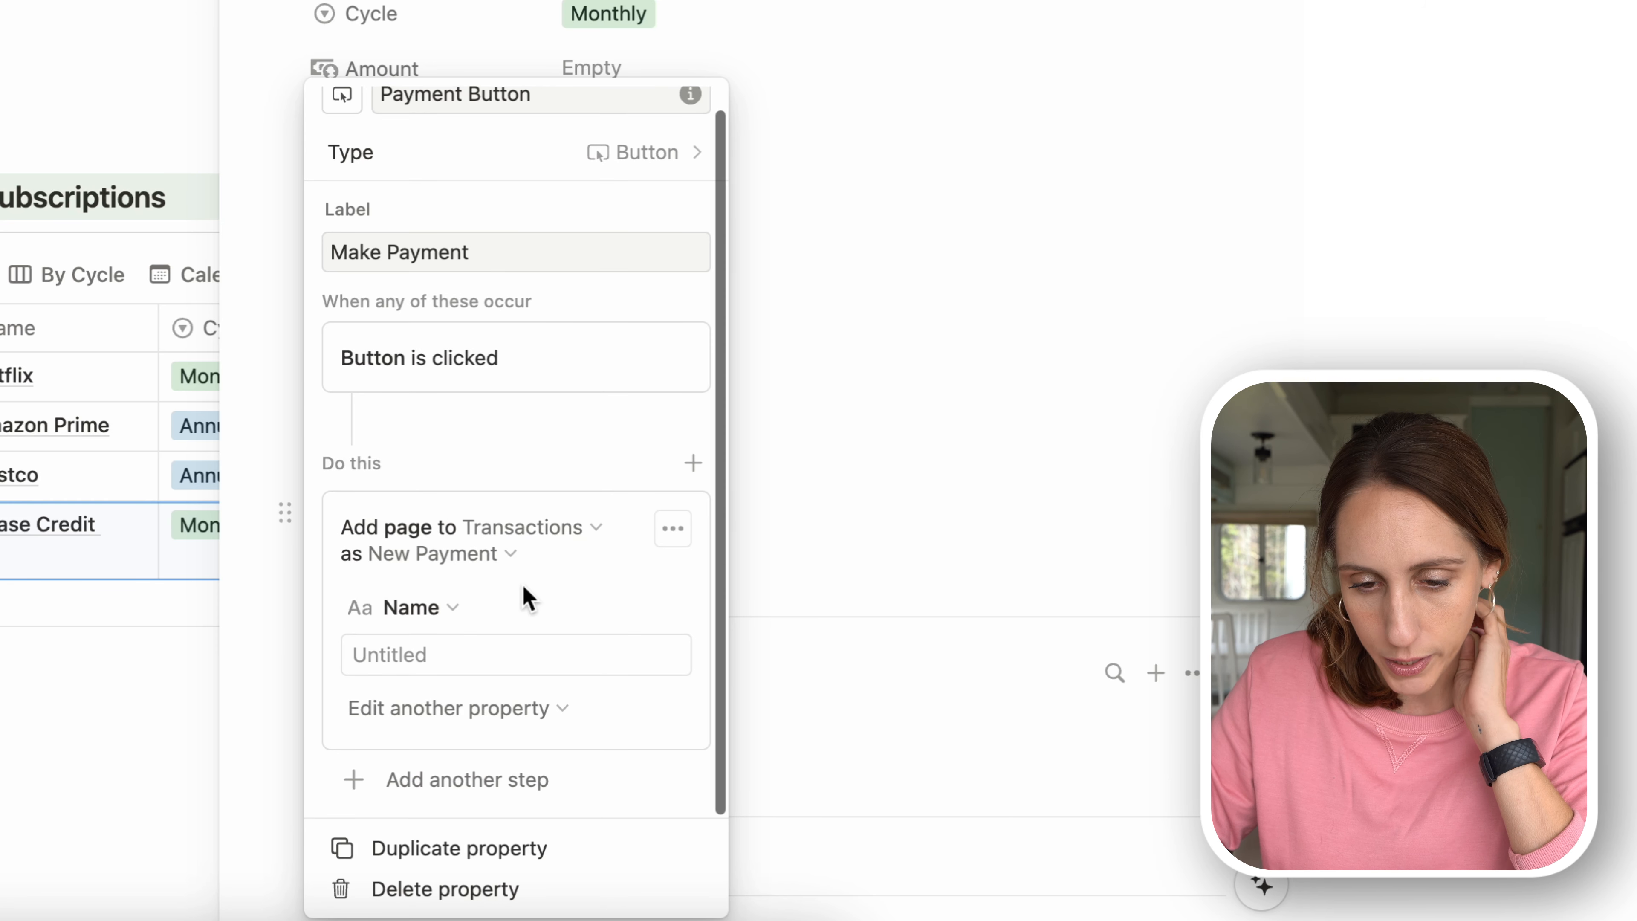
click(472, 722)
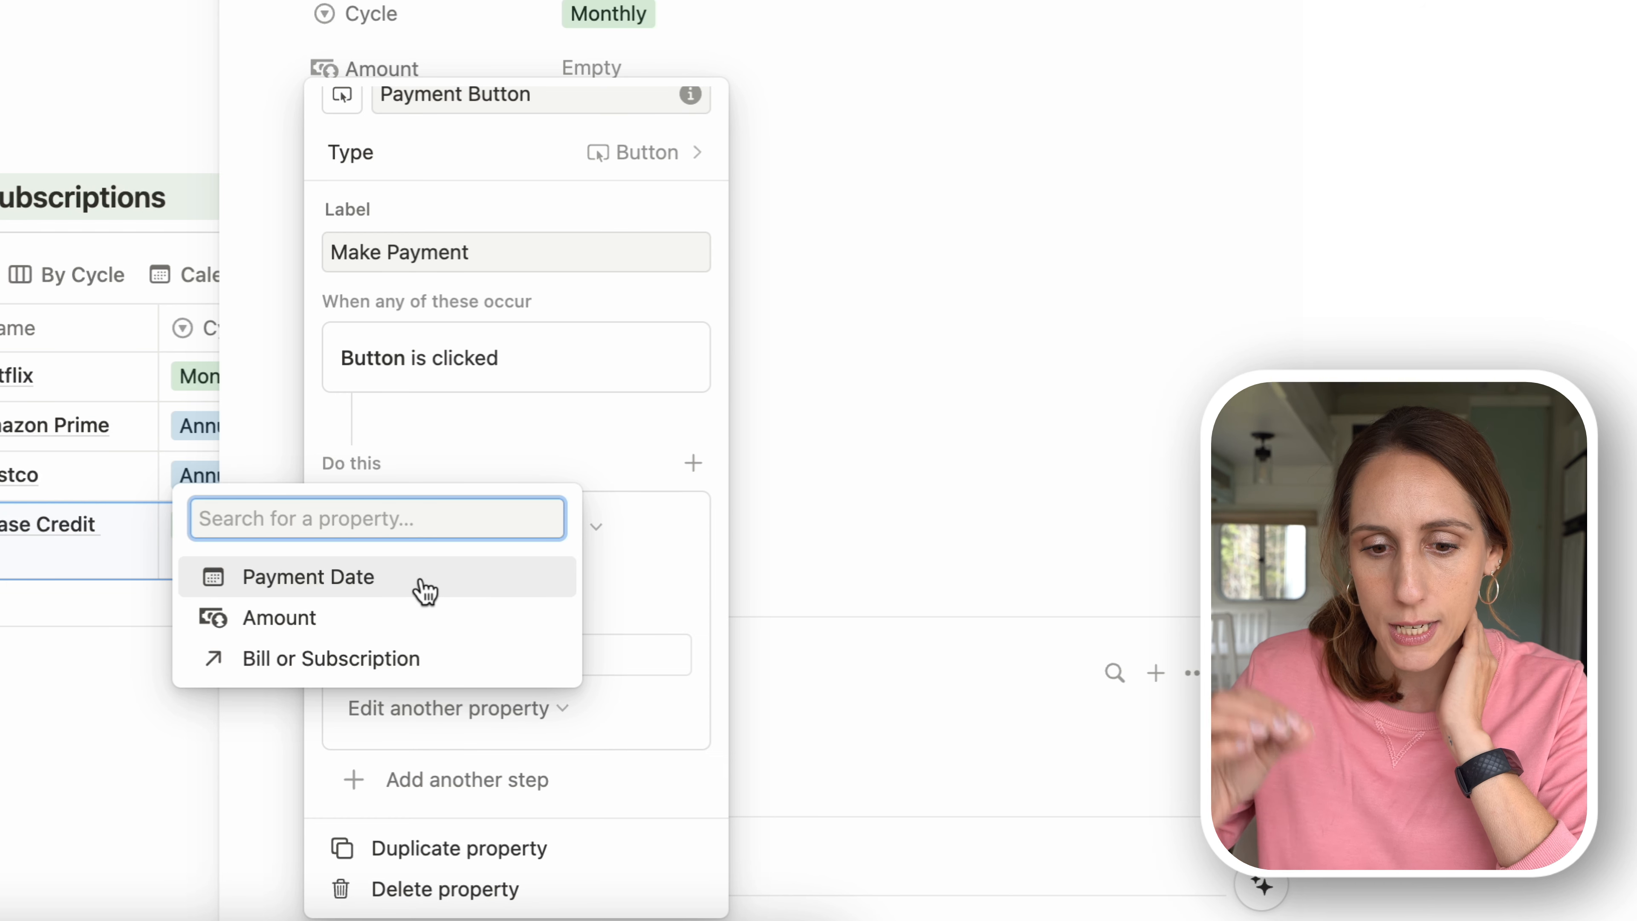
click(362, 664)
scroll(458, 679, down, 2)
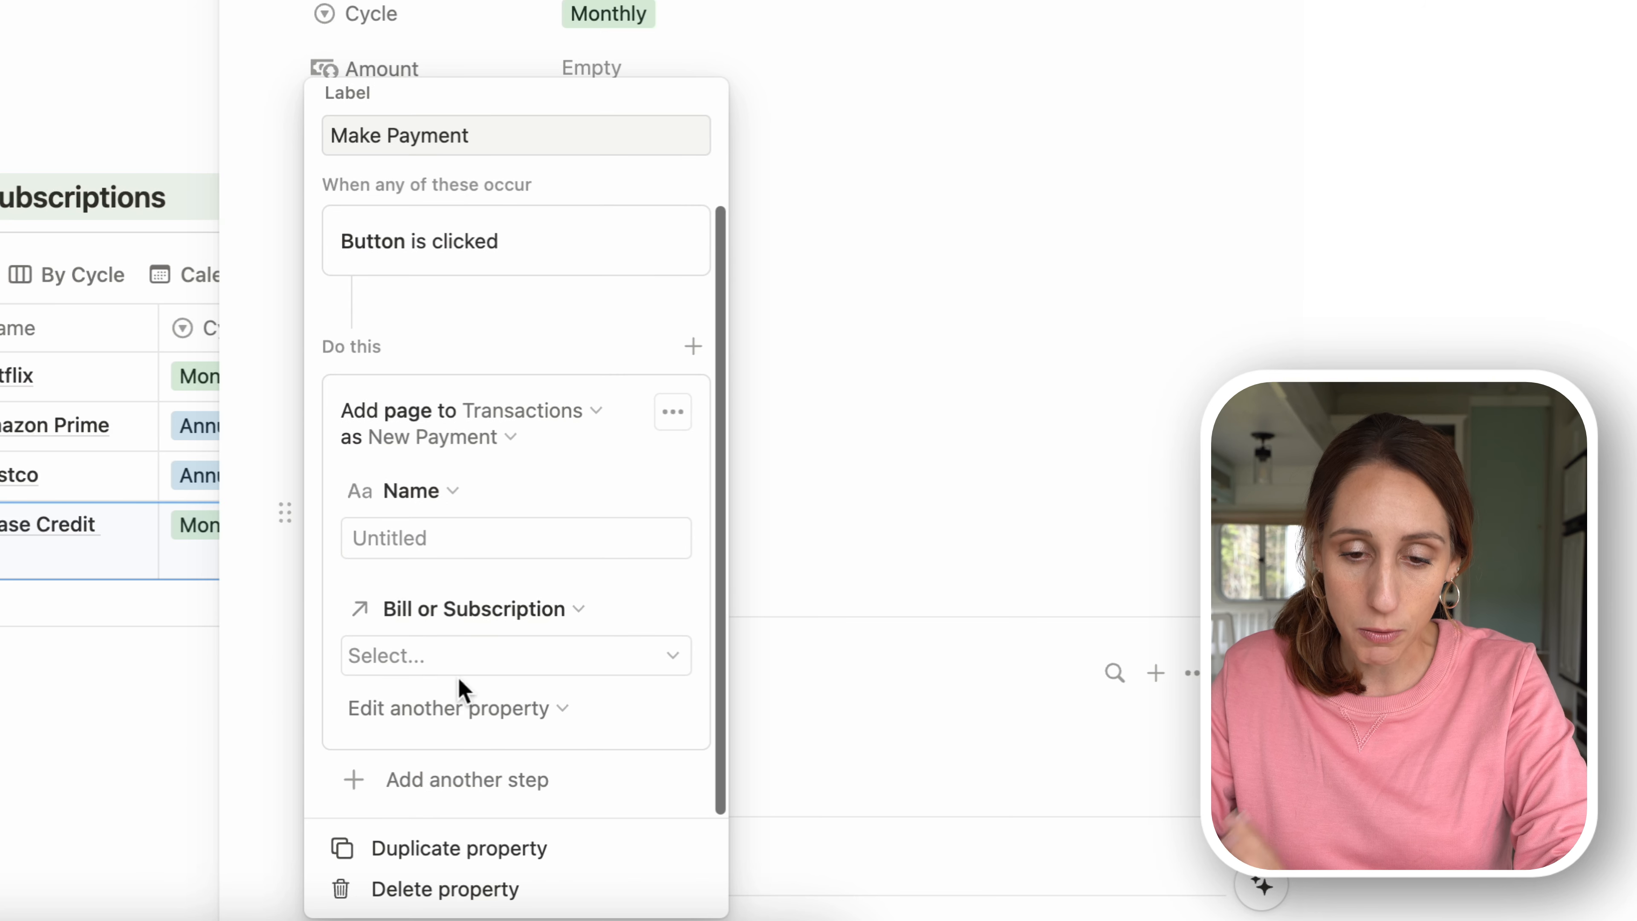
click(460, 662)
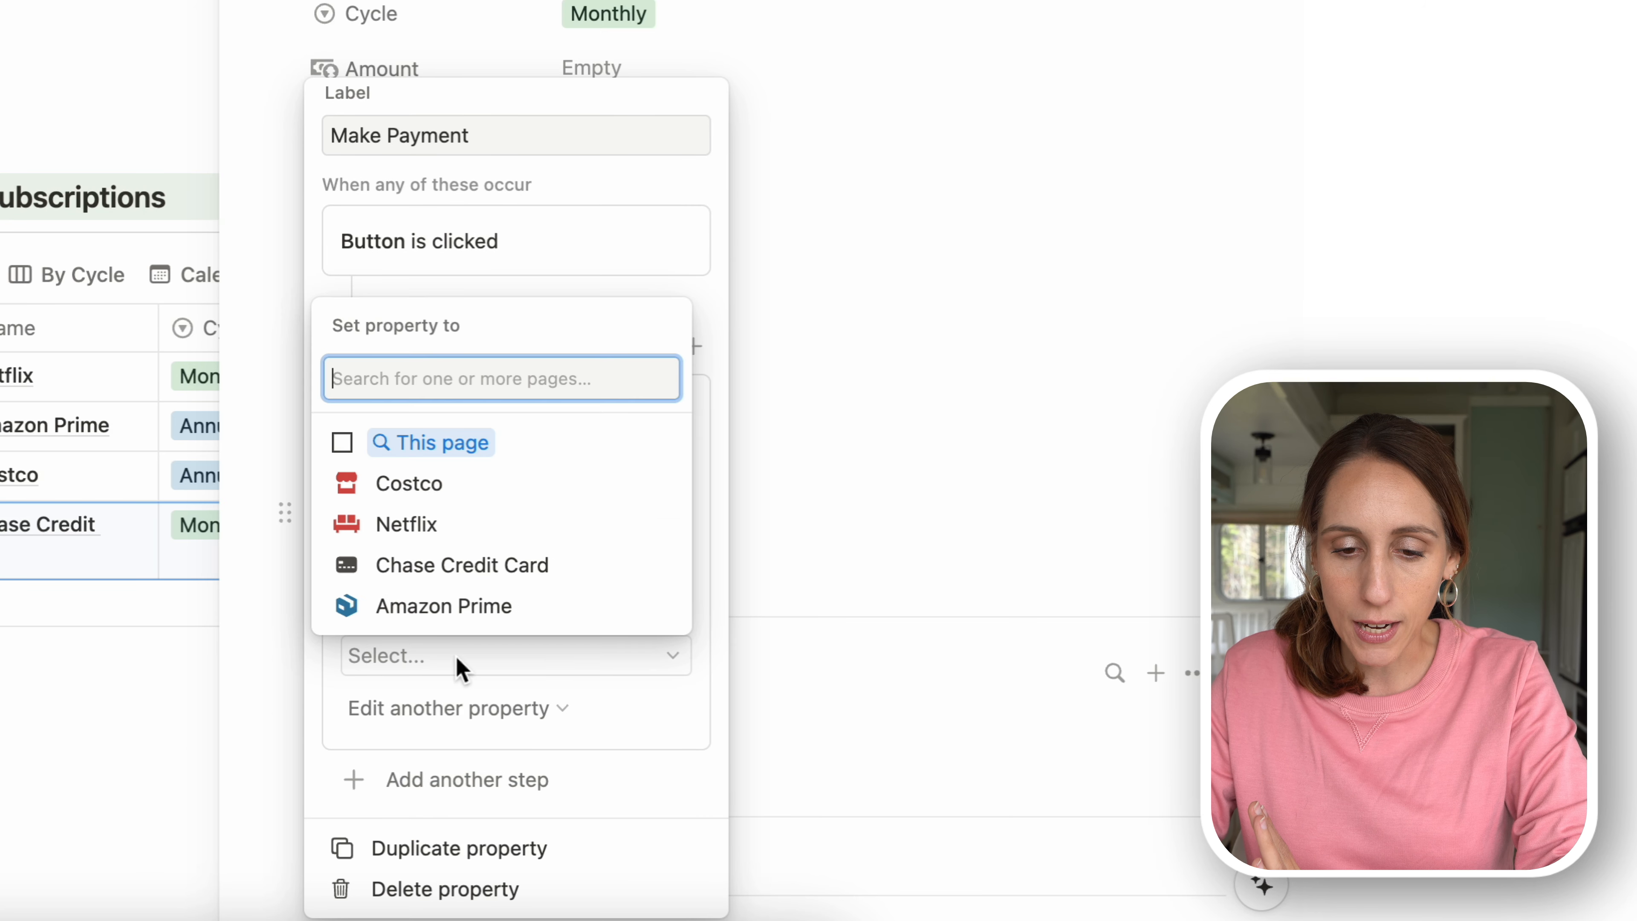
click(441, 445)
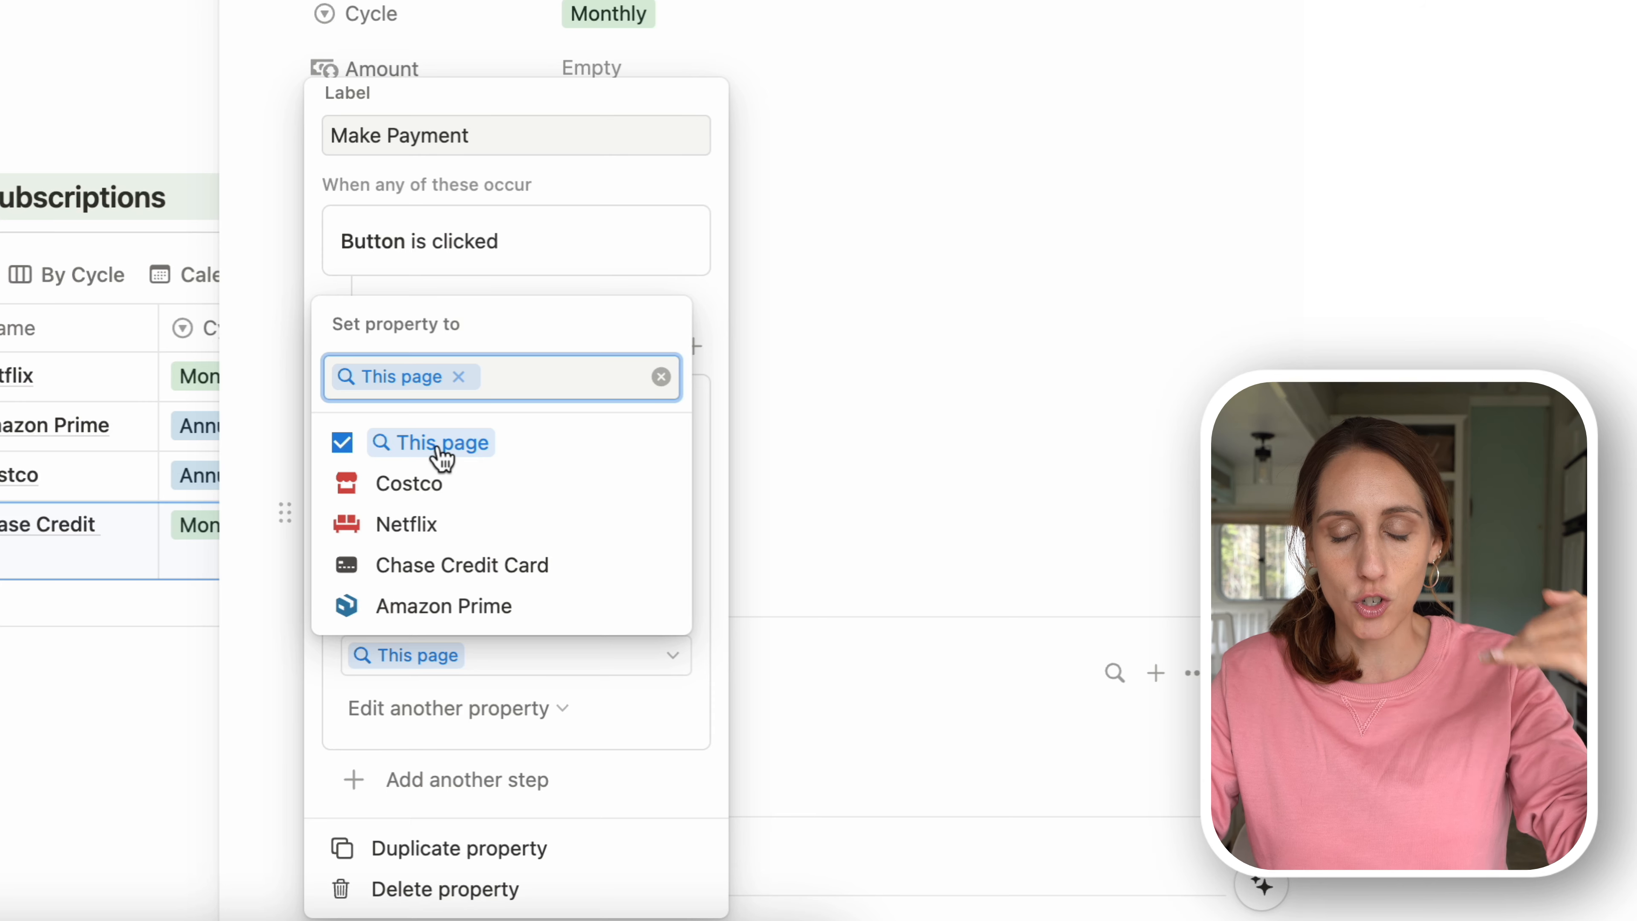
click(665, 713)
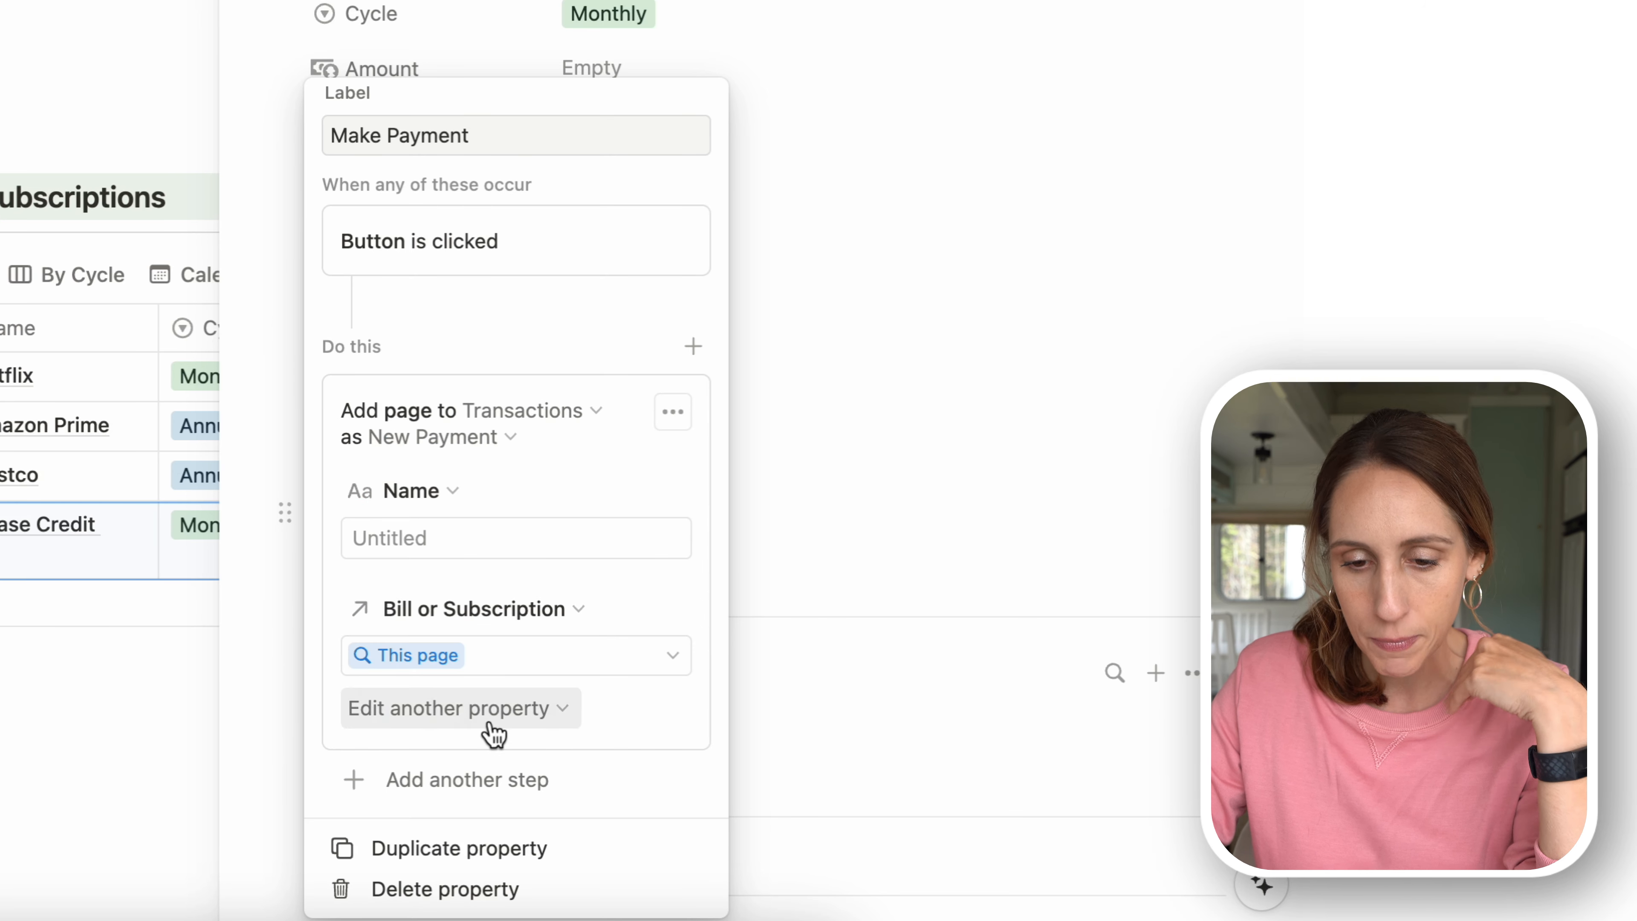
- Add a second button action that opens the new page added, in Center peek
click(464, 776)
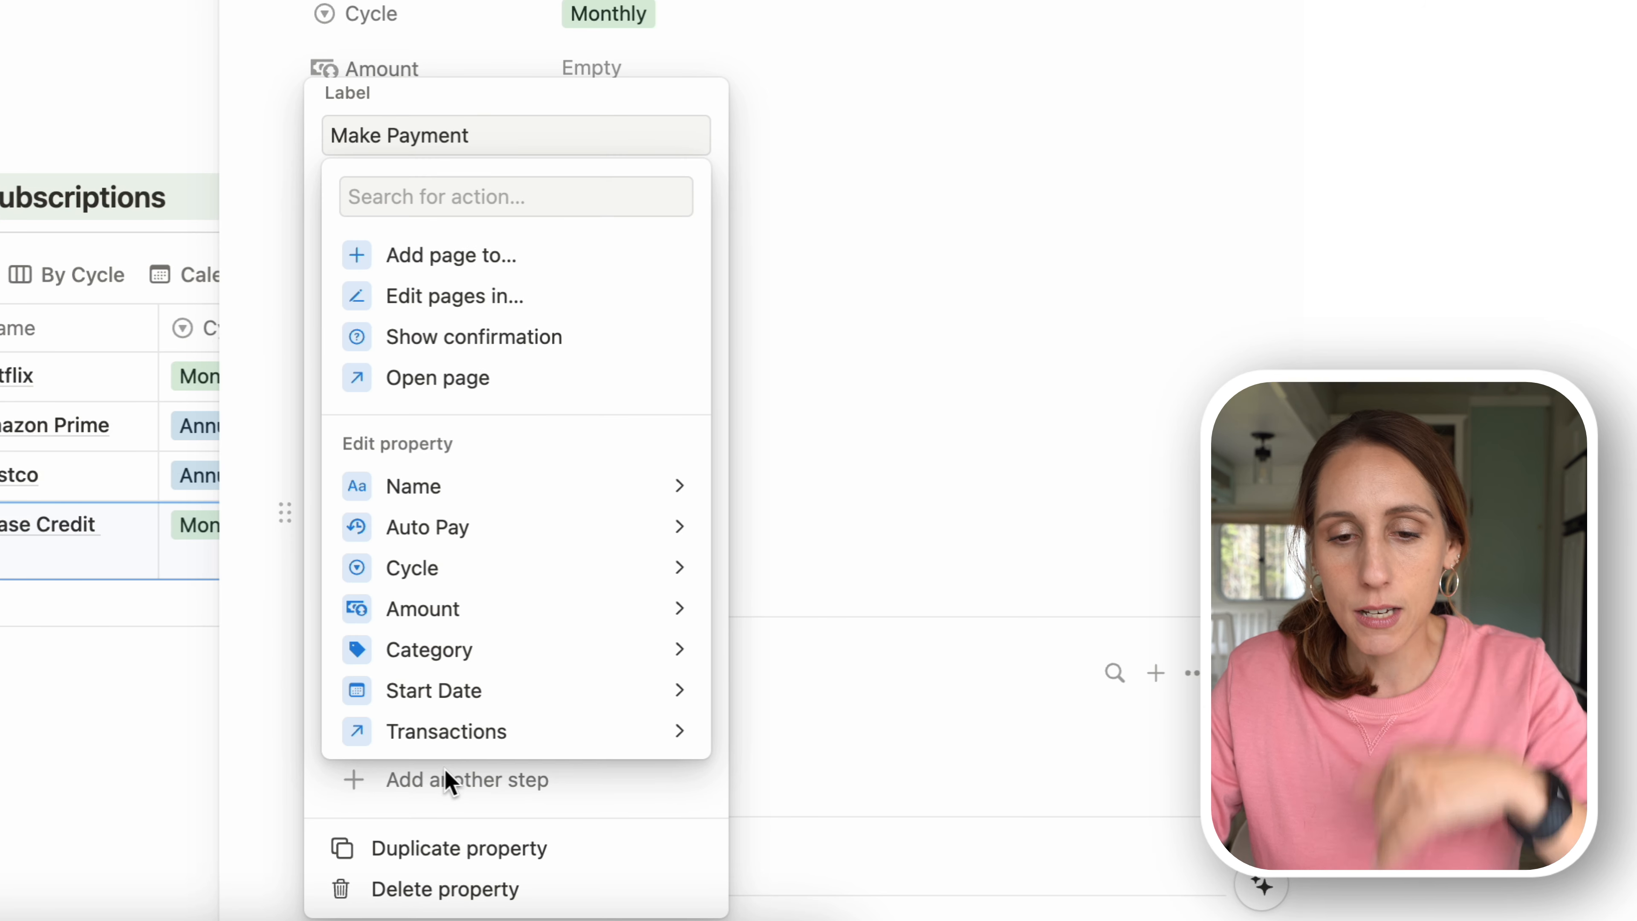
click(463, 387)
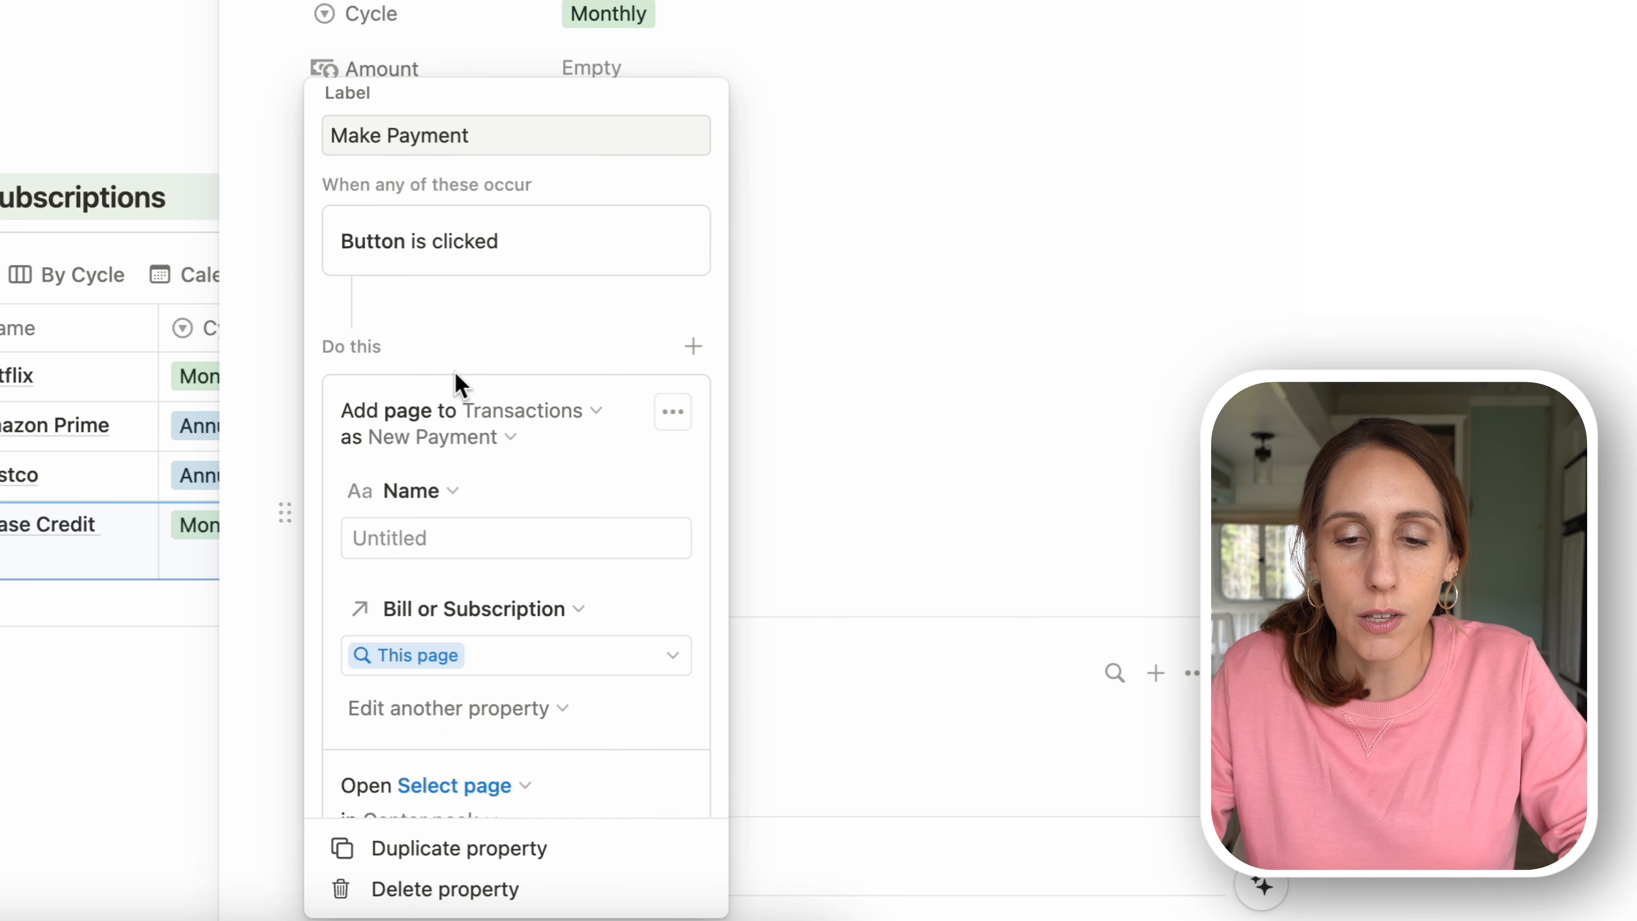
click(413, 783)
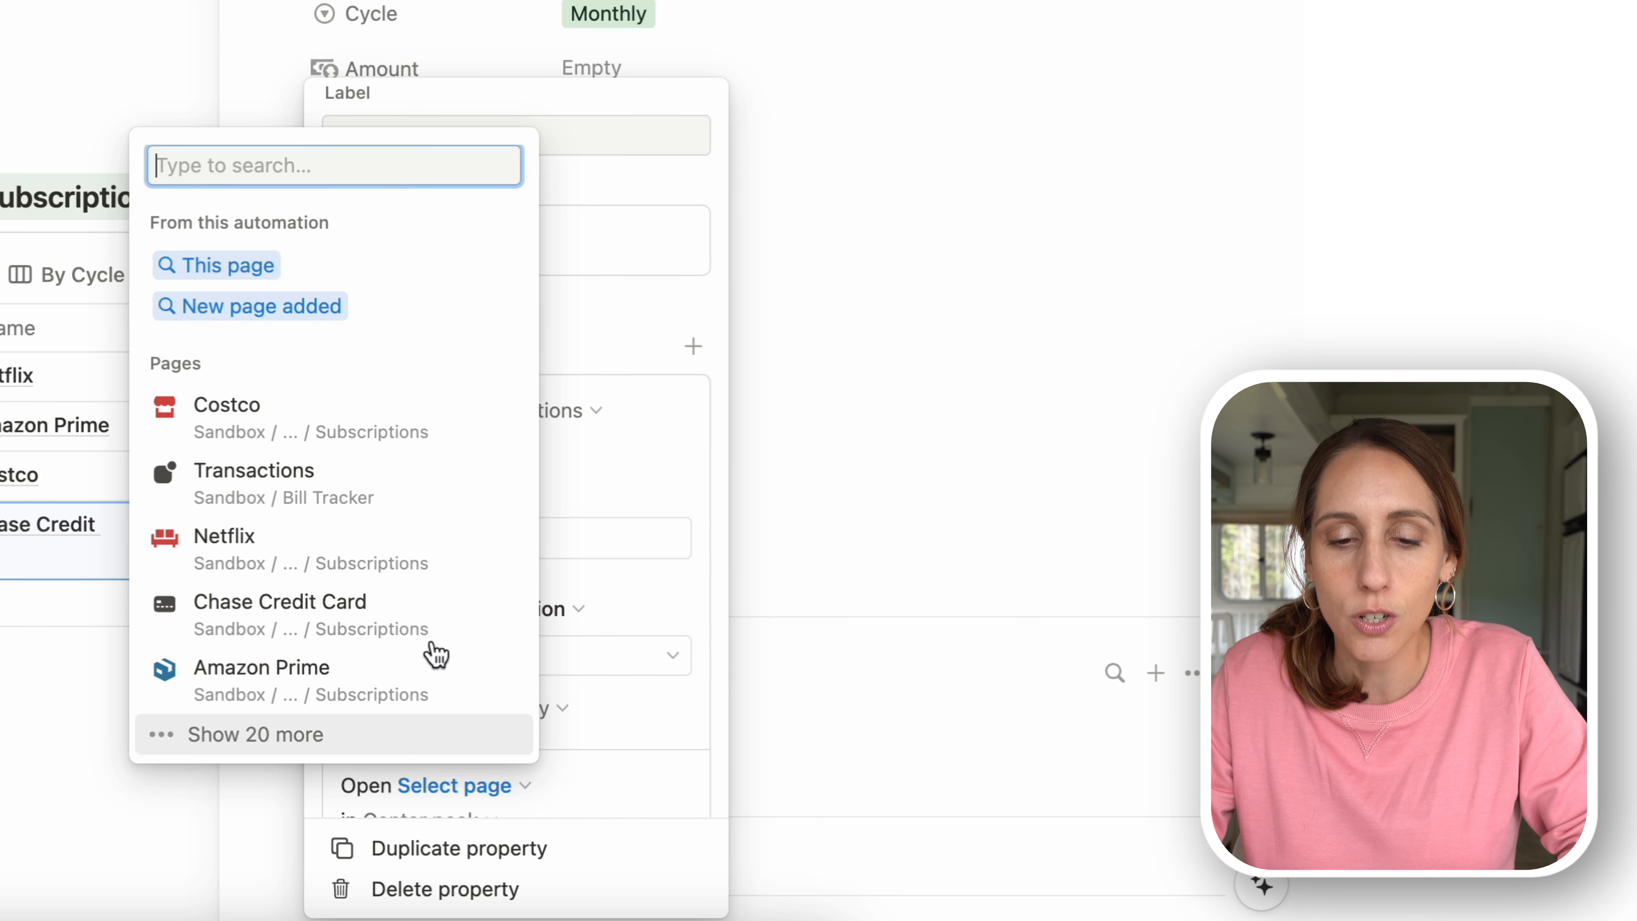
click(276, 314)
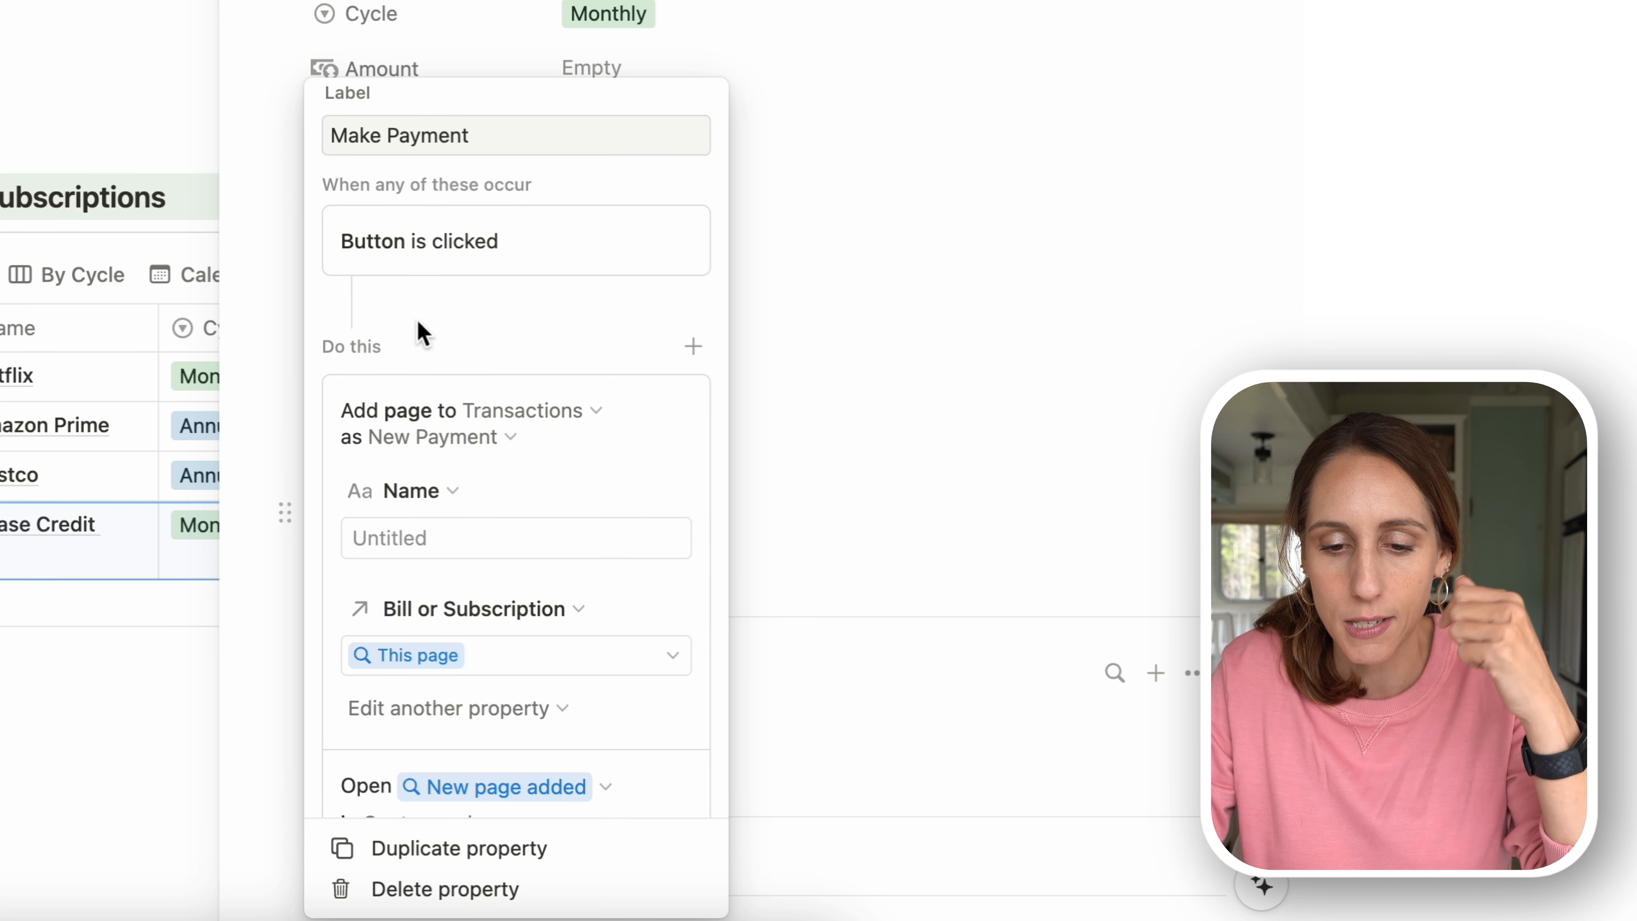
scroll(628, 474, down, 2)
click(446, 717)
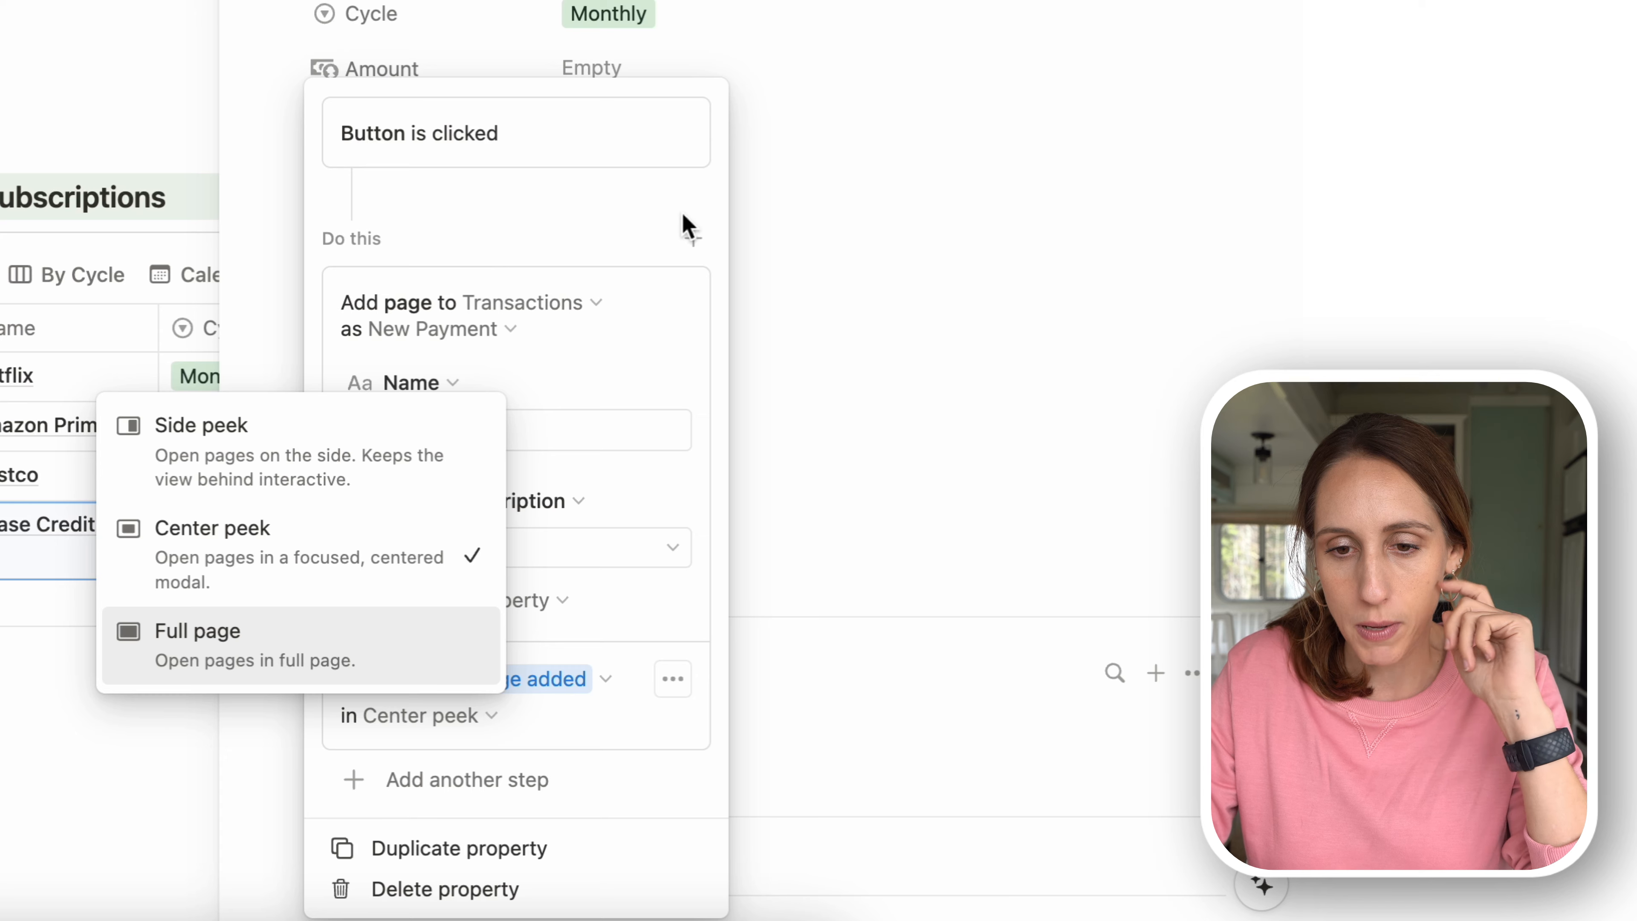
click(880, 184)
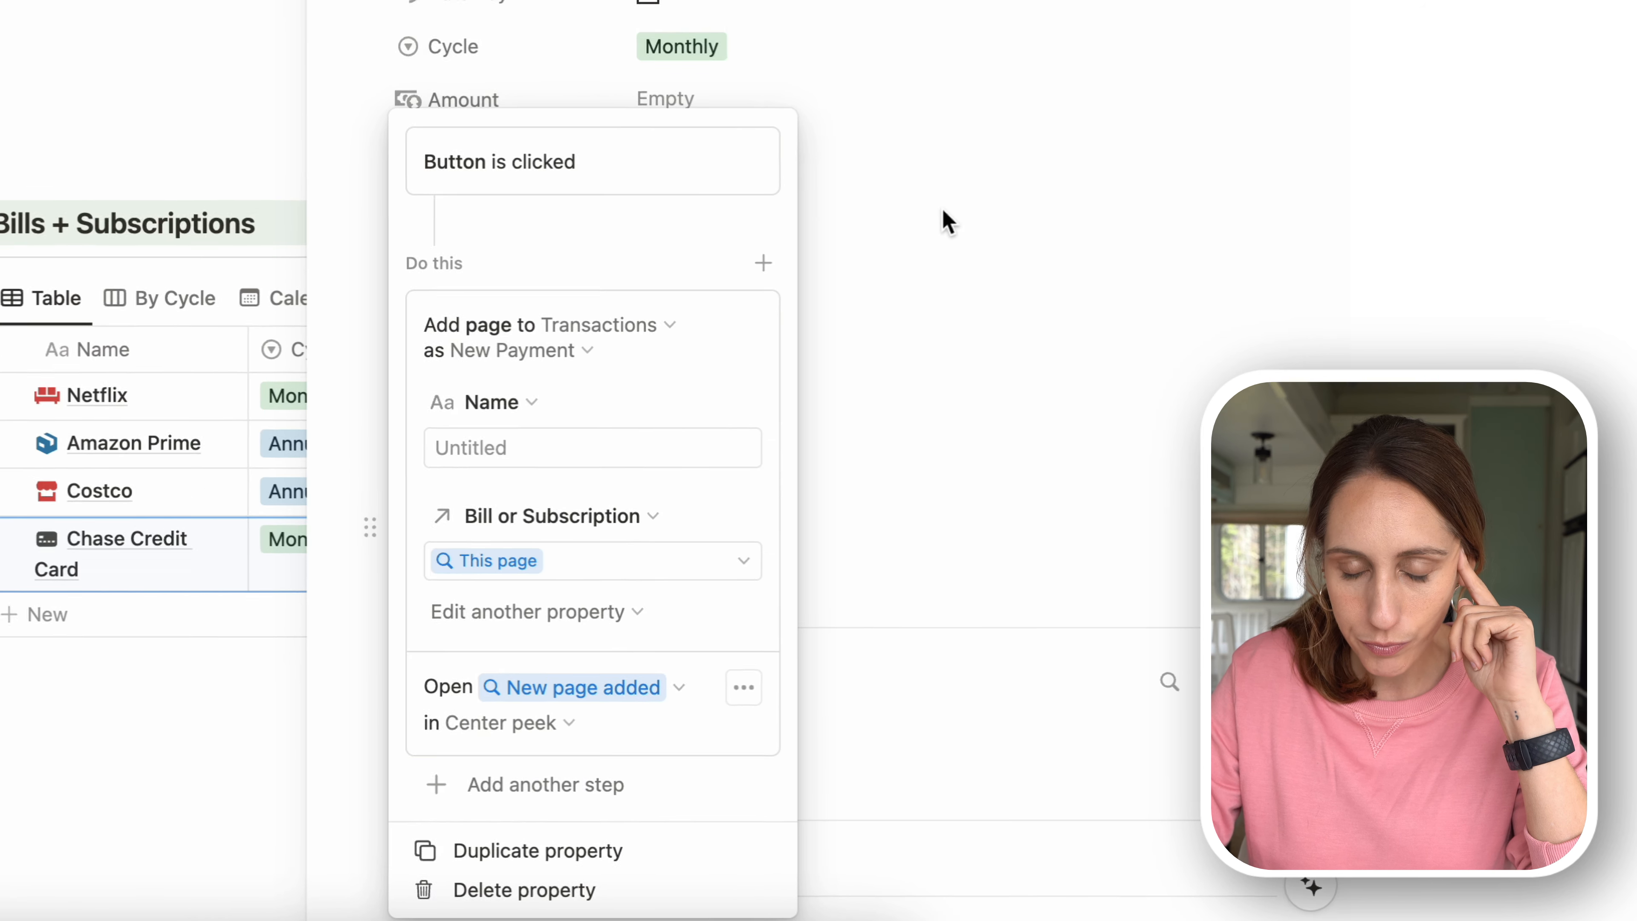
- Close the Chase Credit Card bill and switch Bills + Subscriptions to its Calendar view
click(880, 184)
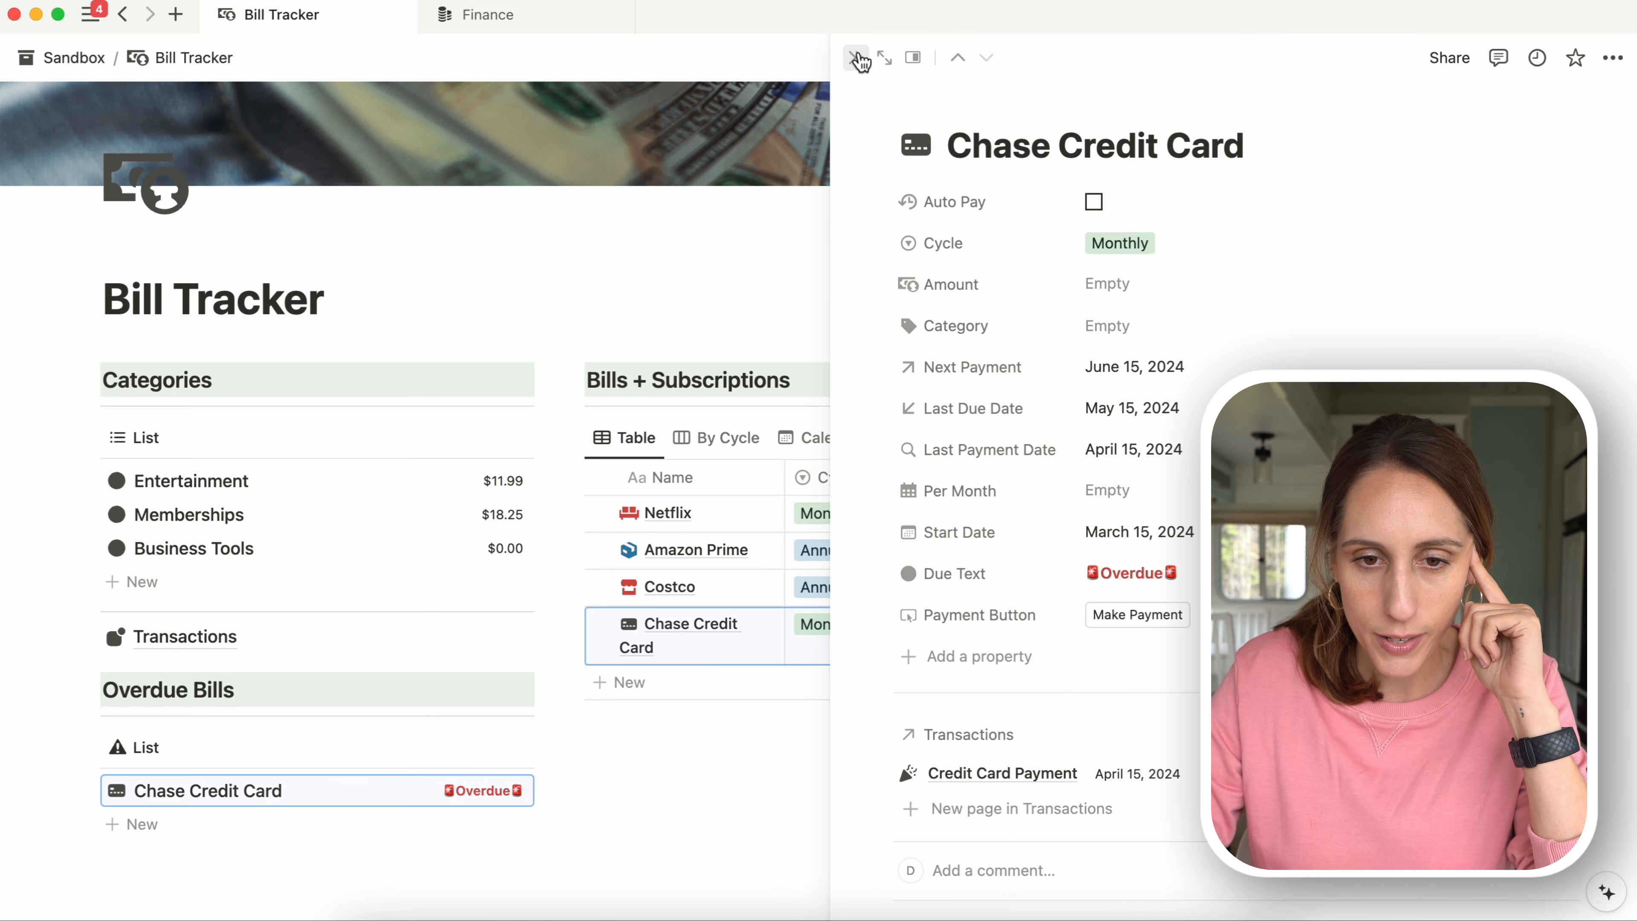
click(858, 58)
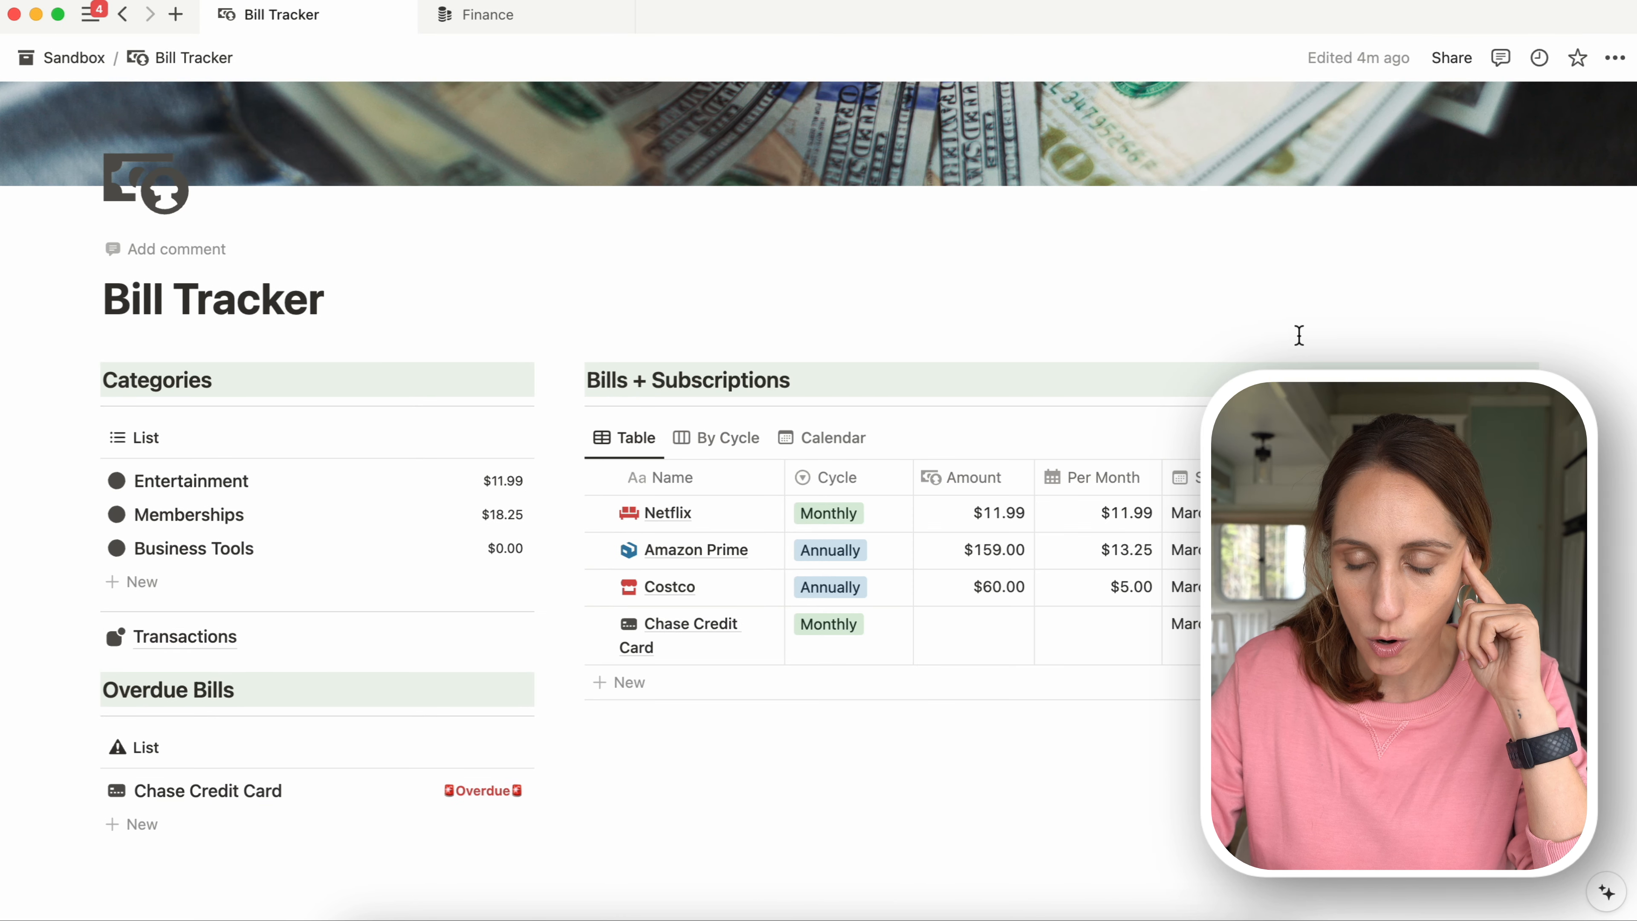
click(835, 439)
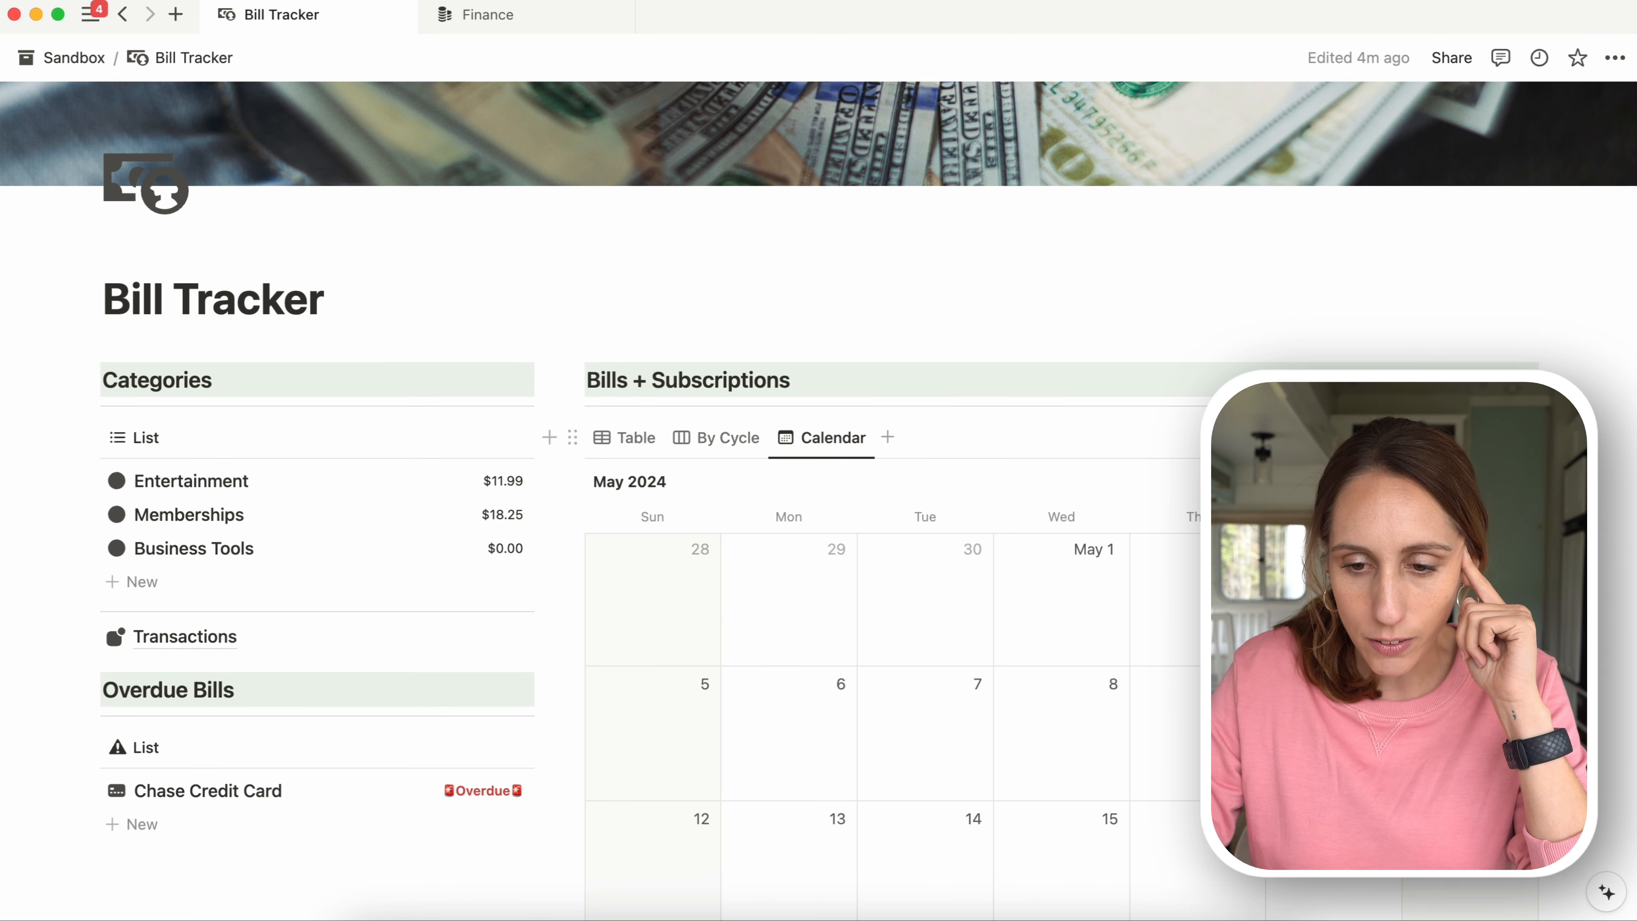
- Advance the Bills + Subscriptions calendar to June 2024 and look at the bills due on the 15th
scroll(1482, 477, down, 1)
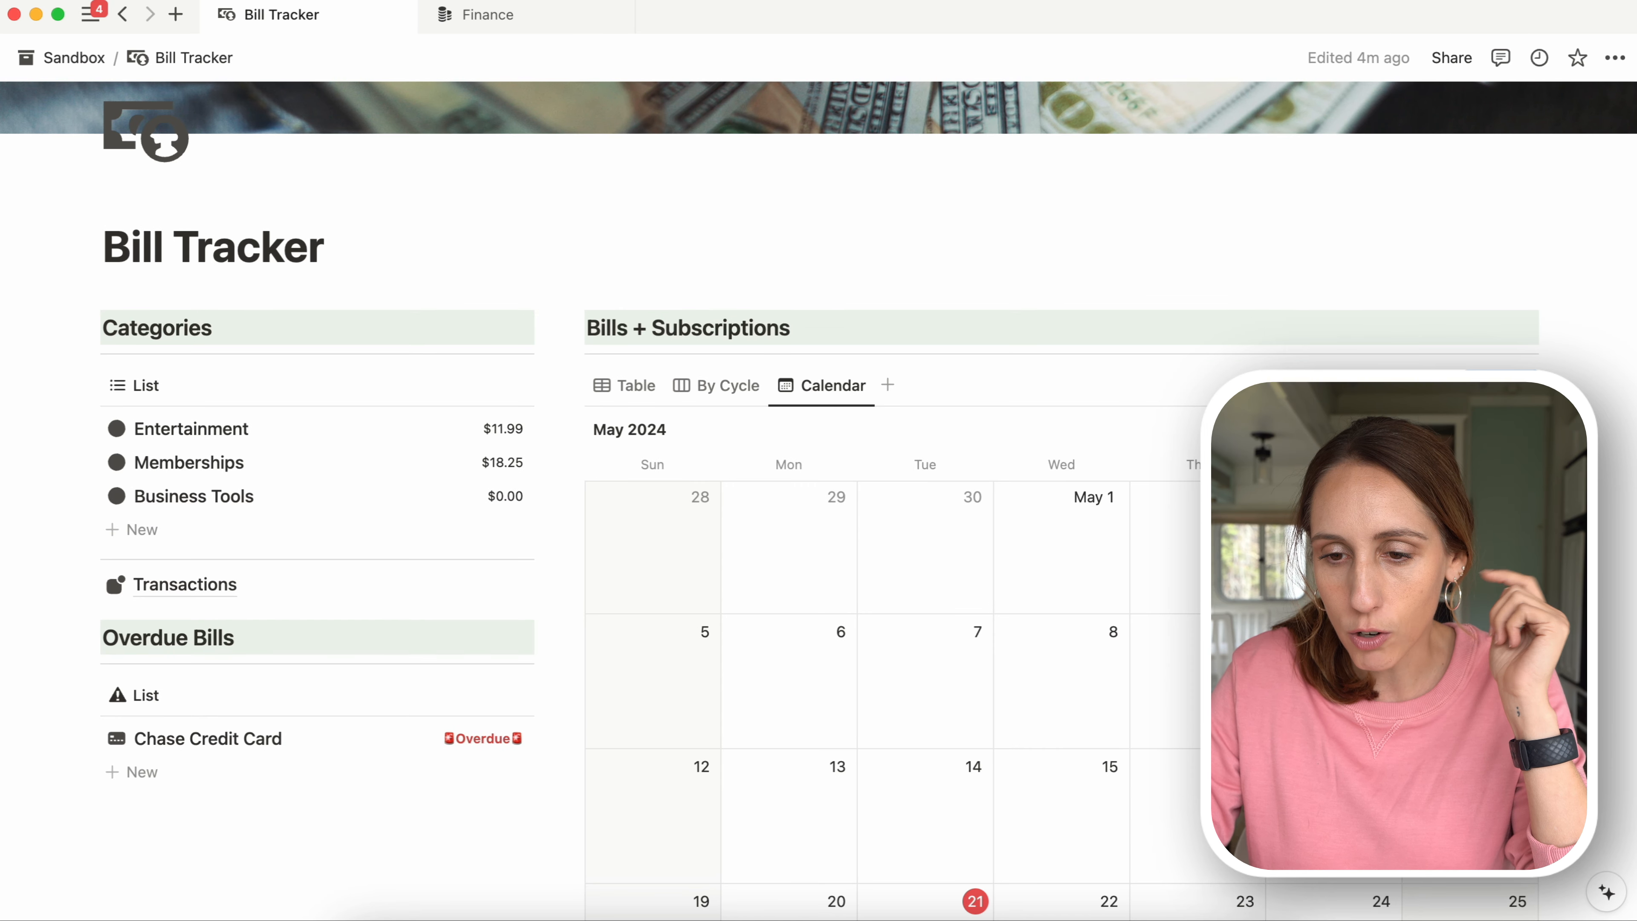
click(1525, 428)
scroll(1526, 428, down, 1)
scroll(1526, 428, down, 3)
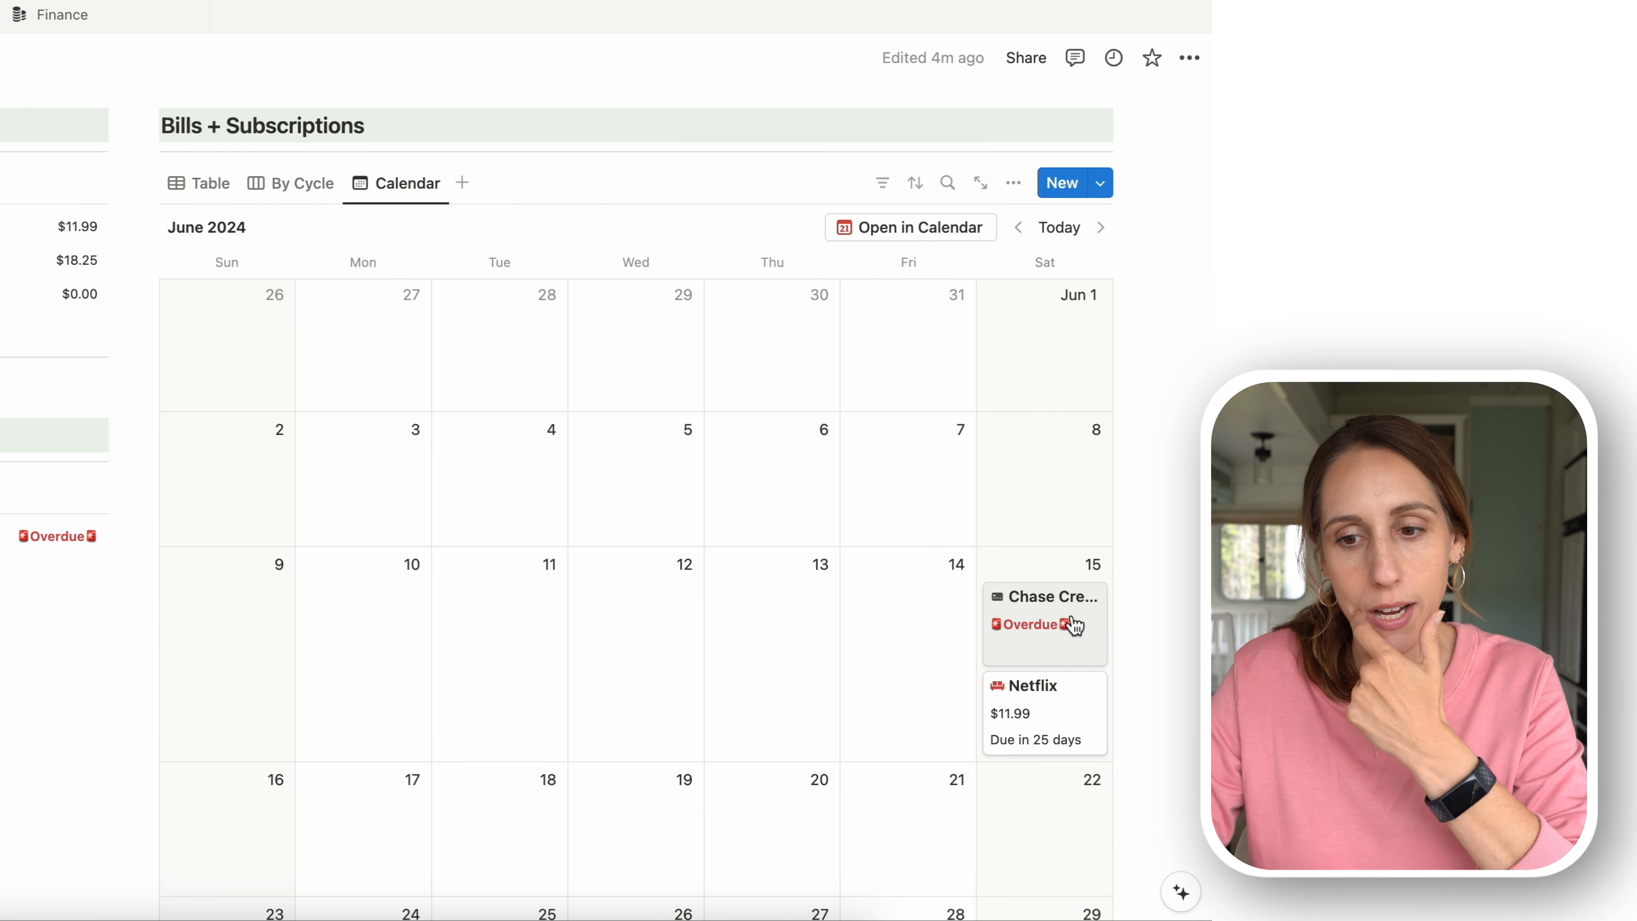
- Show the Payment Button property on the cards of the Bills + Subscriptions Calendar view
scroll(1499, 625, up, 2)
scroll(1074, 624, up, 1)
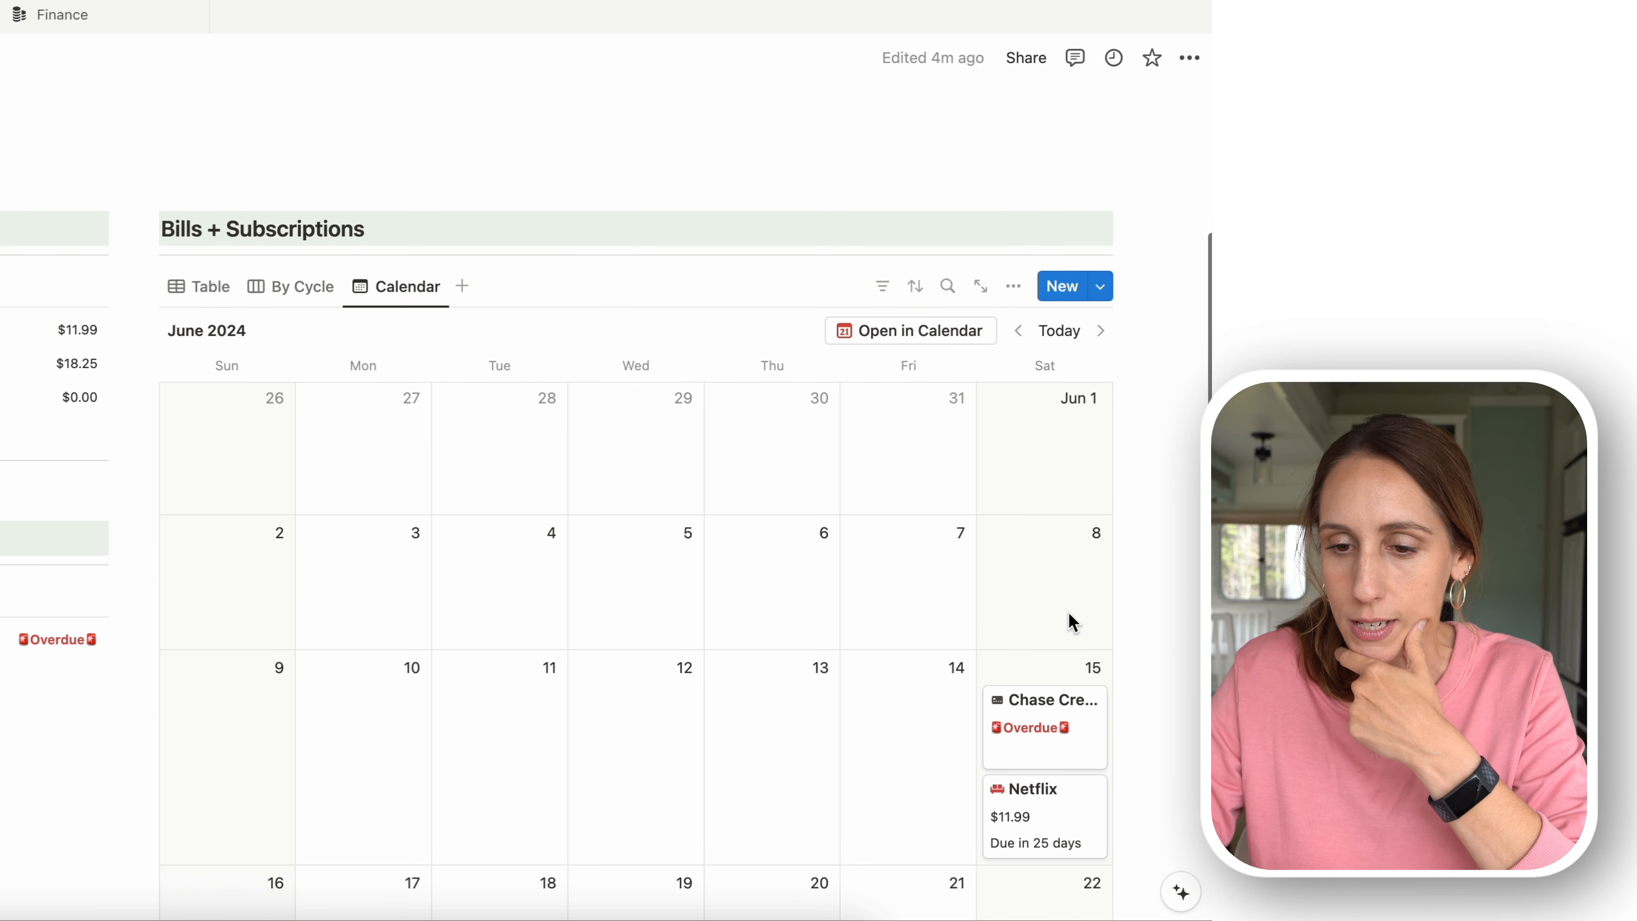
click(1018, 291)
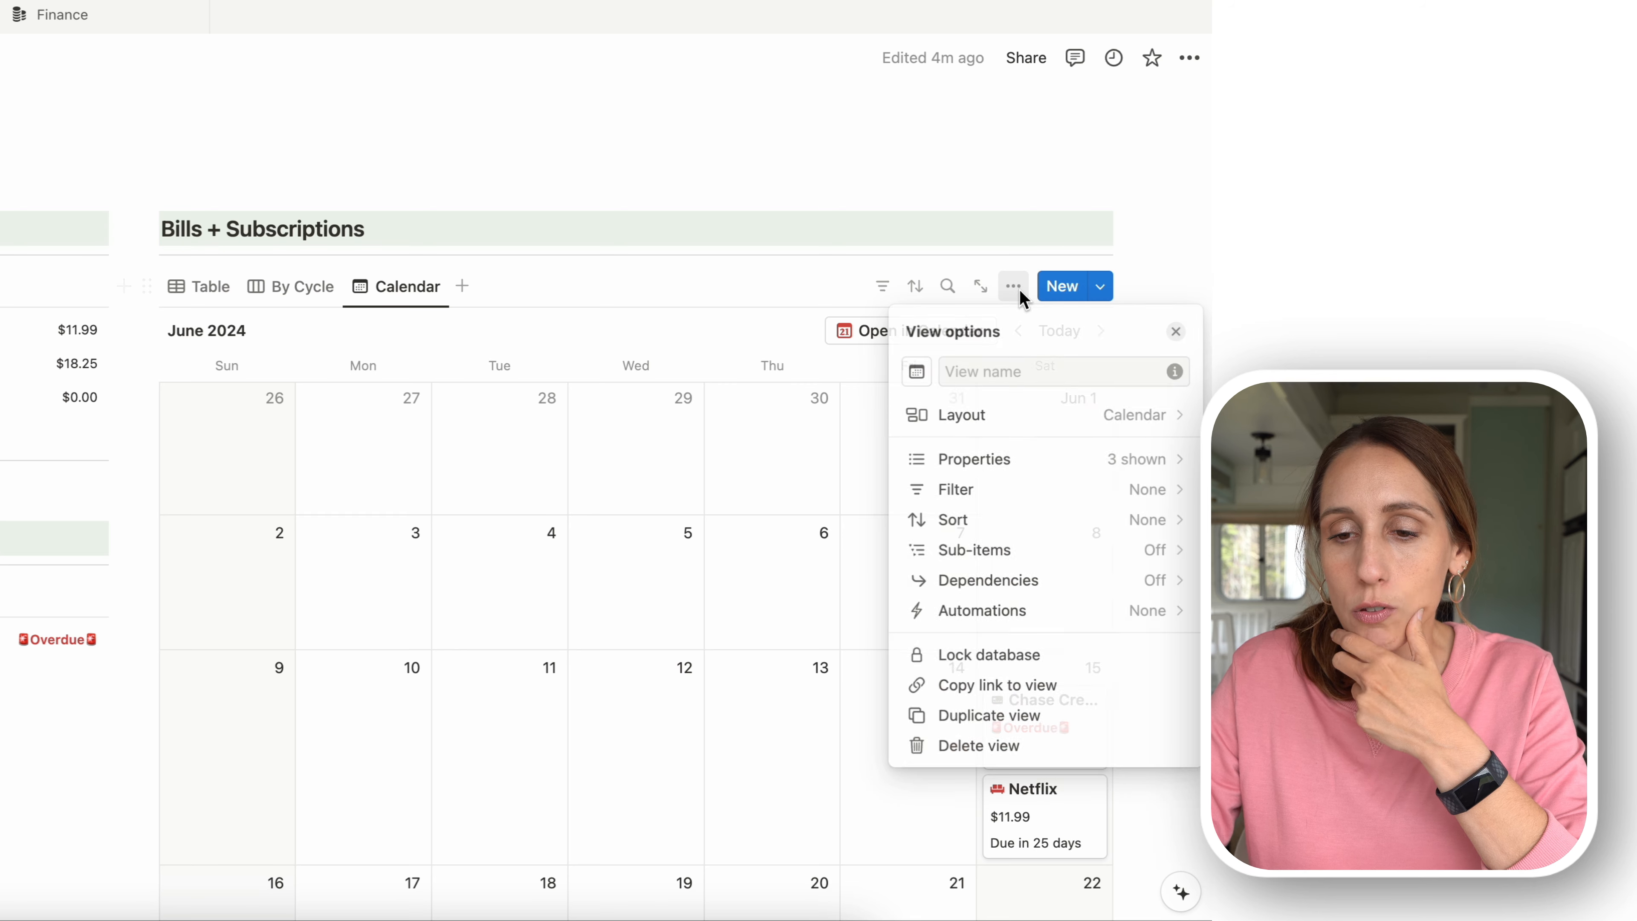
click(1119, 461)
scroll(1143, 583, down, 2)
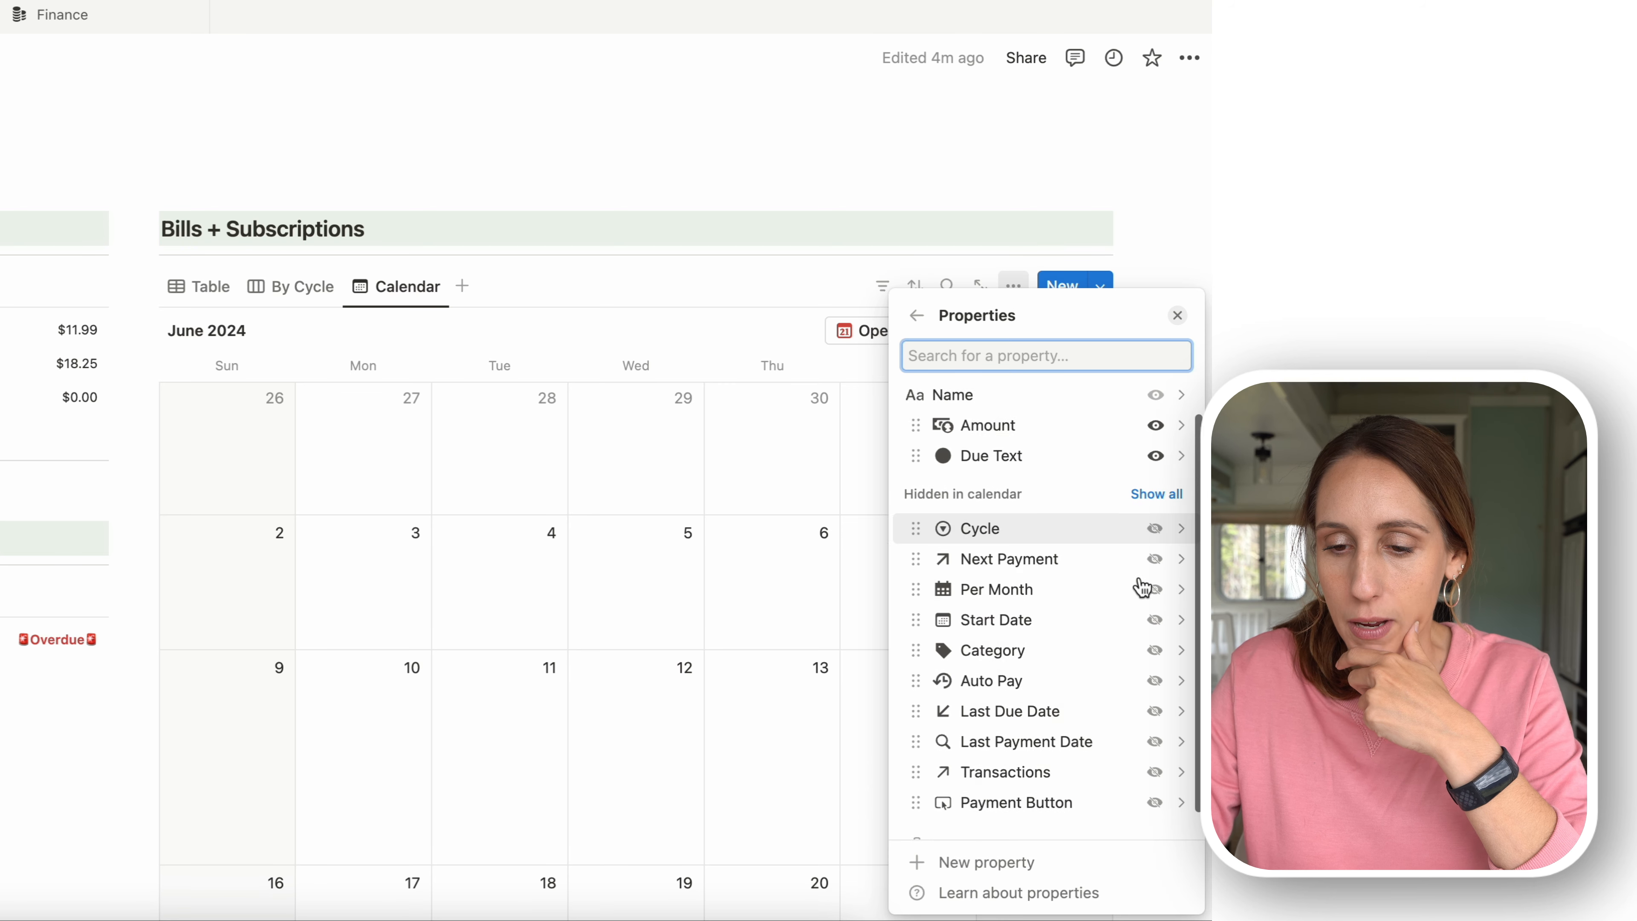
click(1155, 778)
click(1156, 255)
- Make a payment from the Chase Credit Card calendar entry, title the new transaction "Credit Card Payment" and close it
scroll(1144, 400, down, 4)
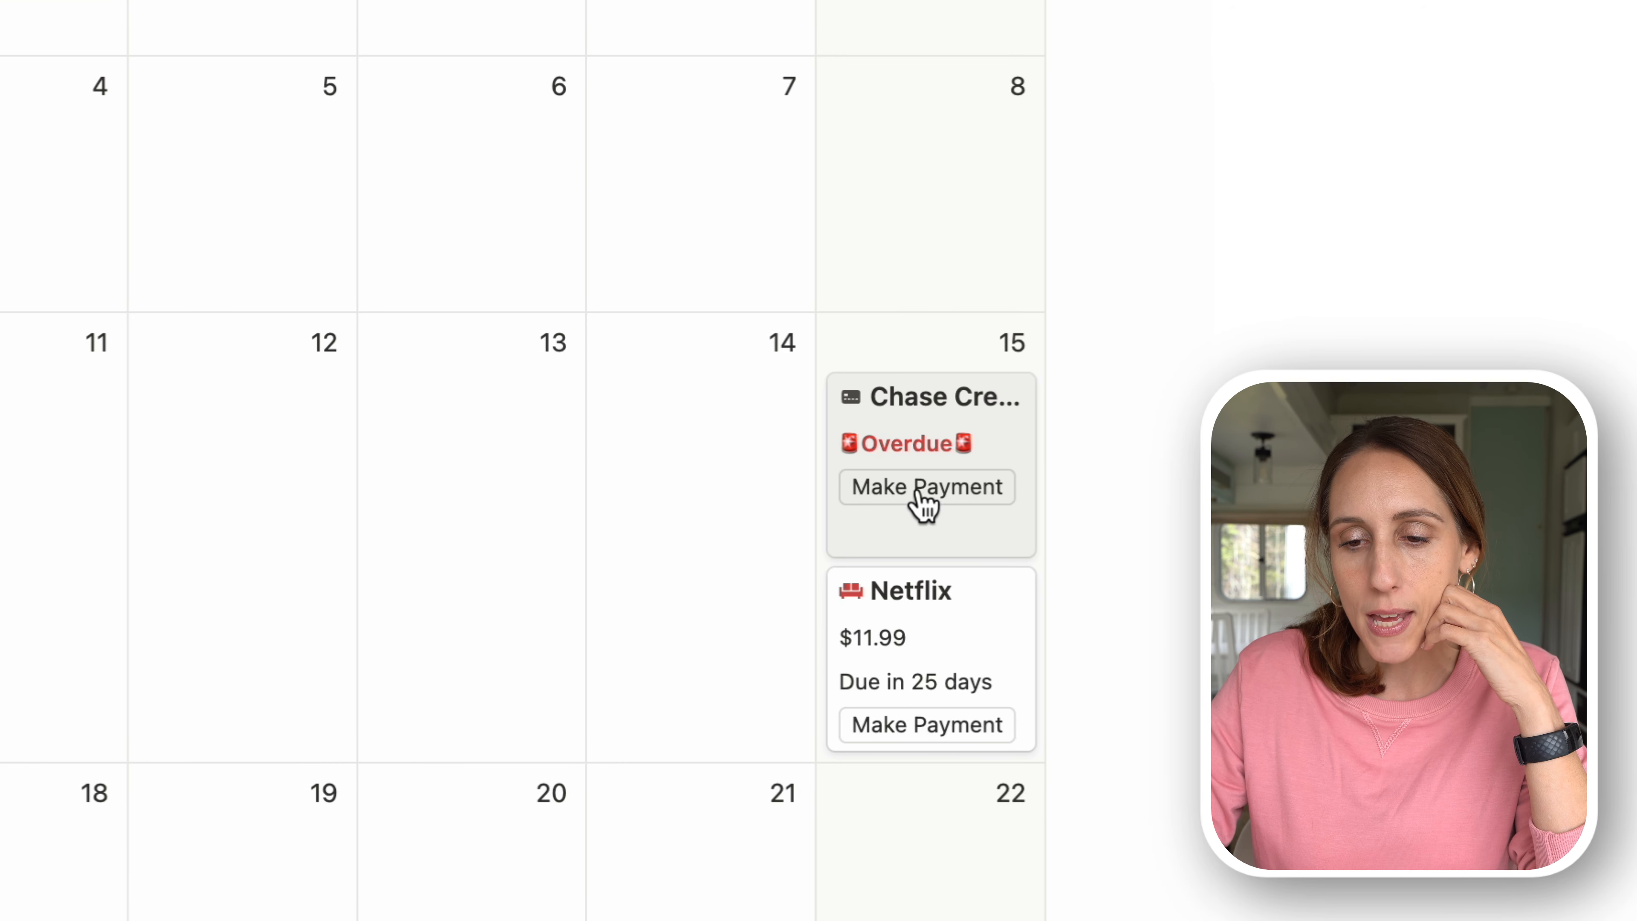
click(919, 491)
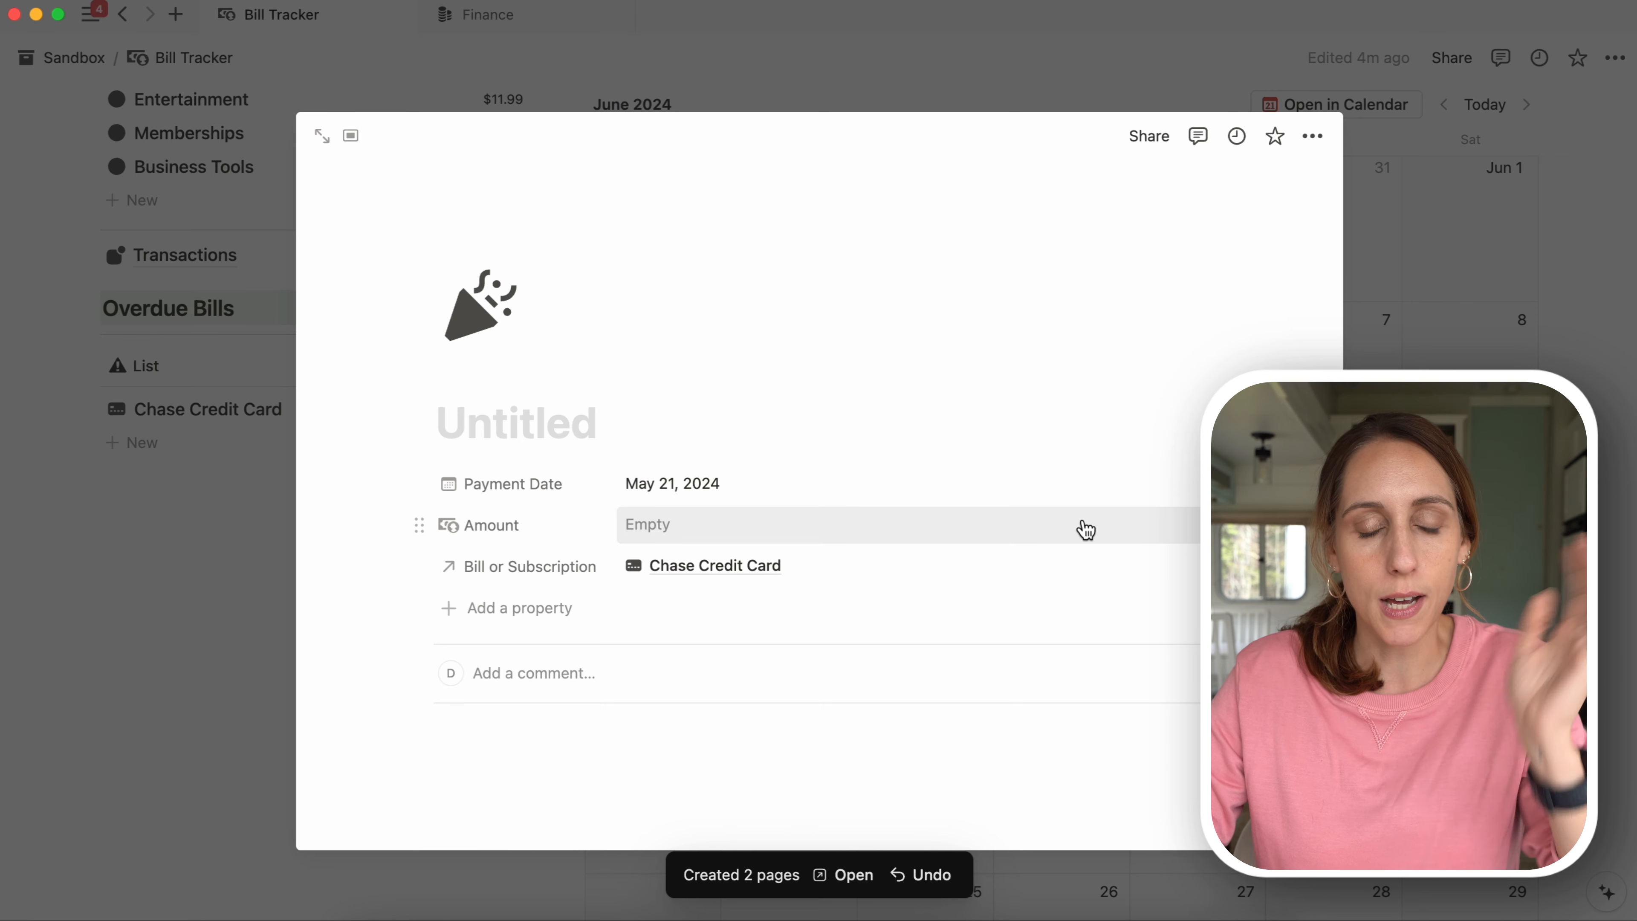
text(Credit Card Payment)
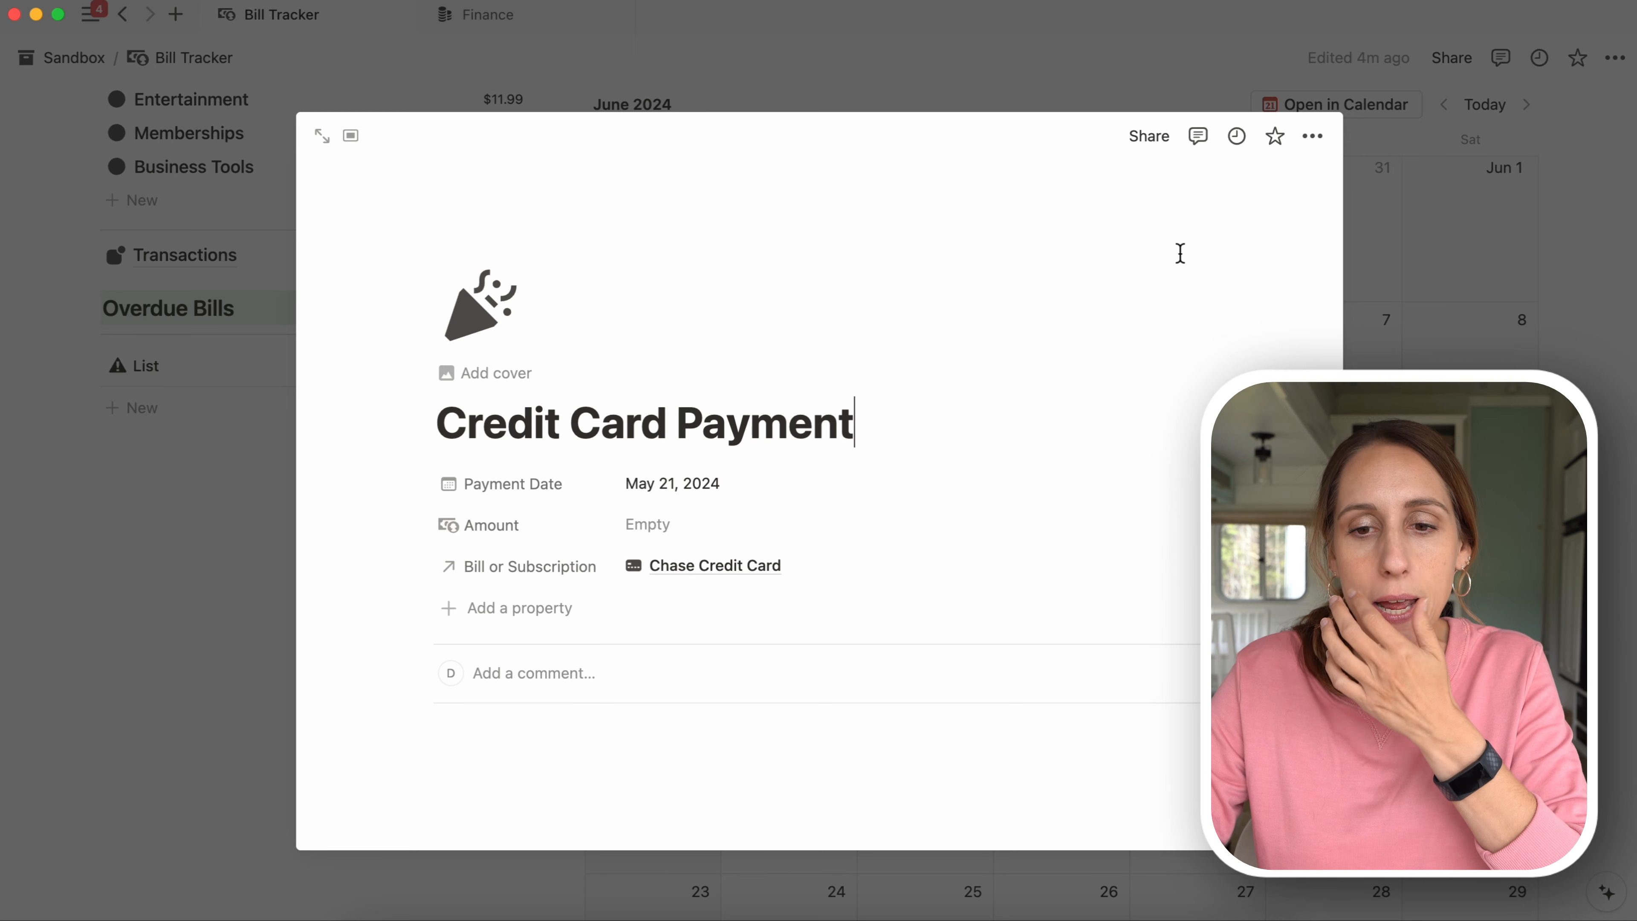
click(1563, 313)
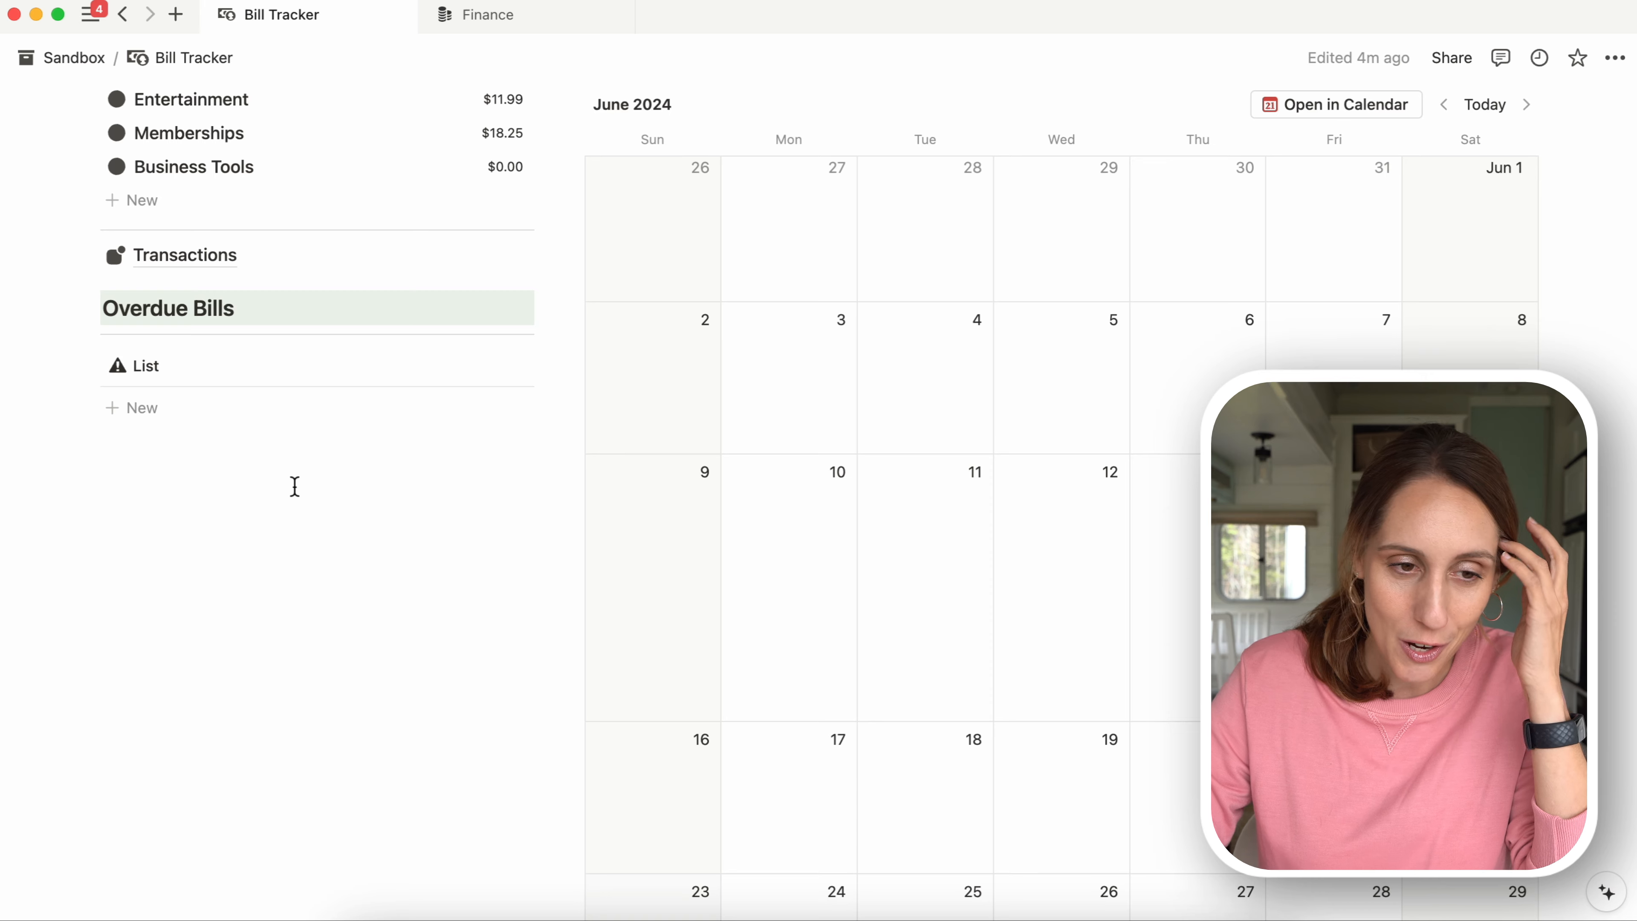
- Check the Transactions database for the new credit card payment and return to the Bill Tracker page
scroll(295, 486, up, 3)
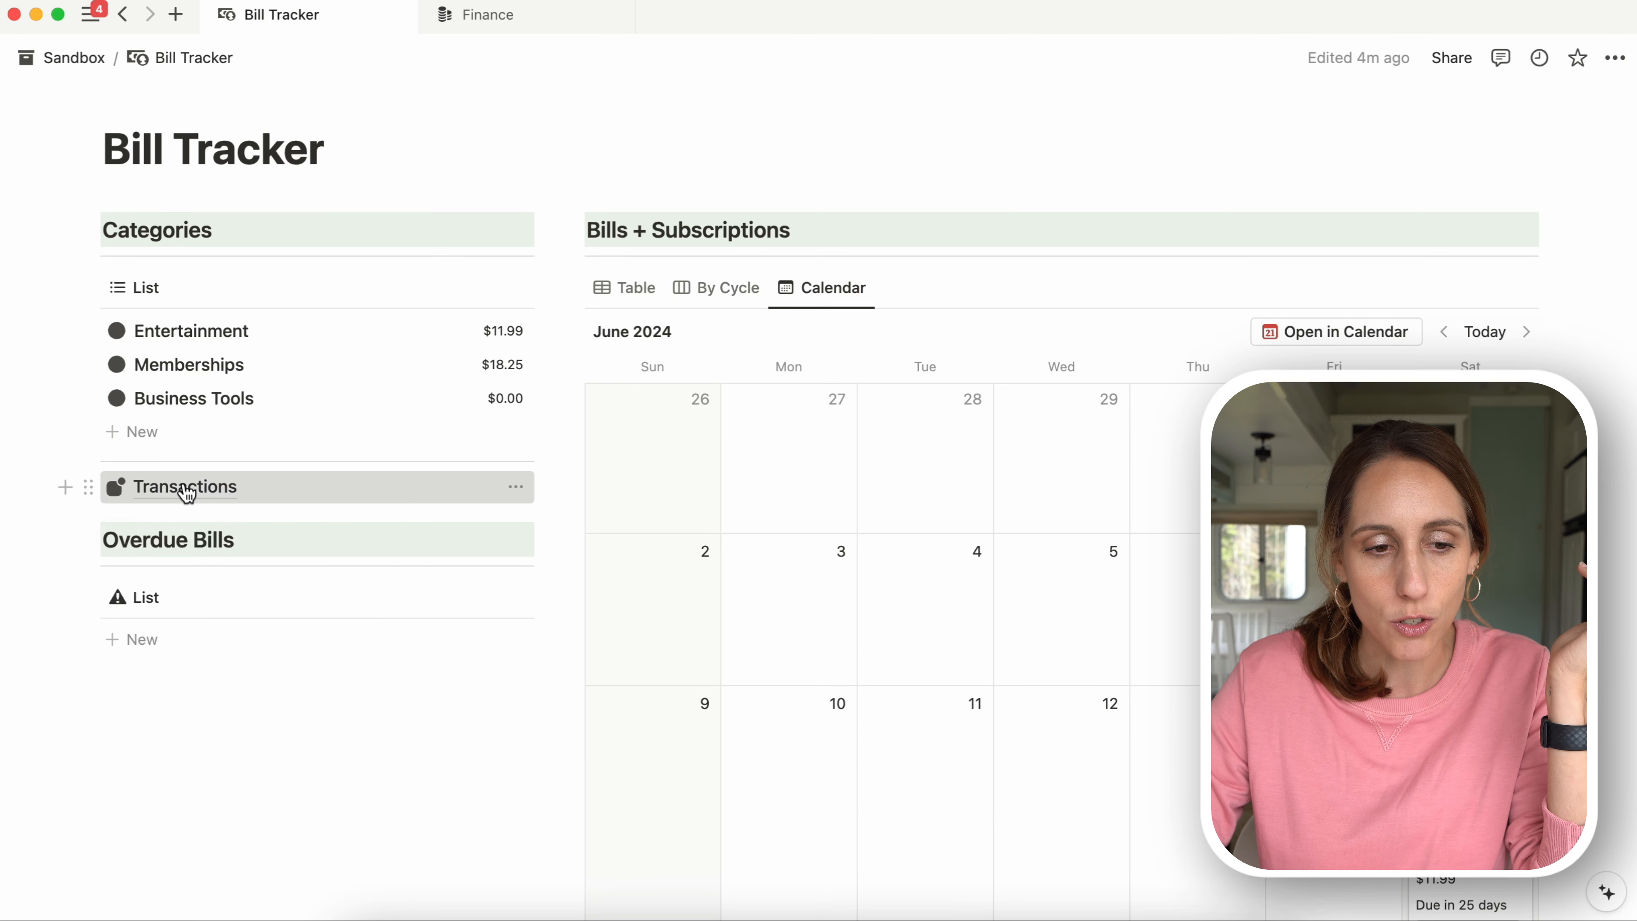
click(182, 486)
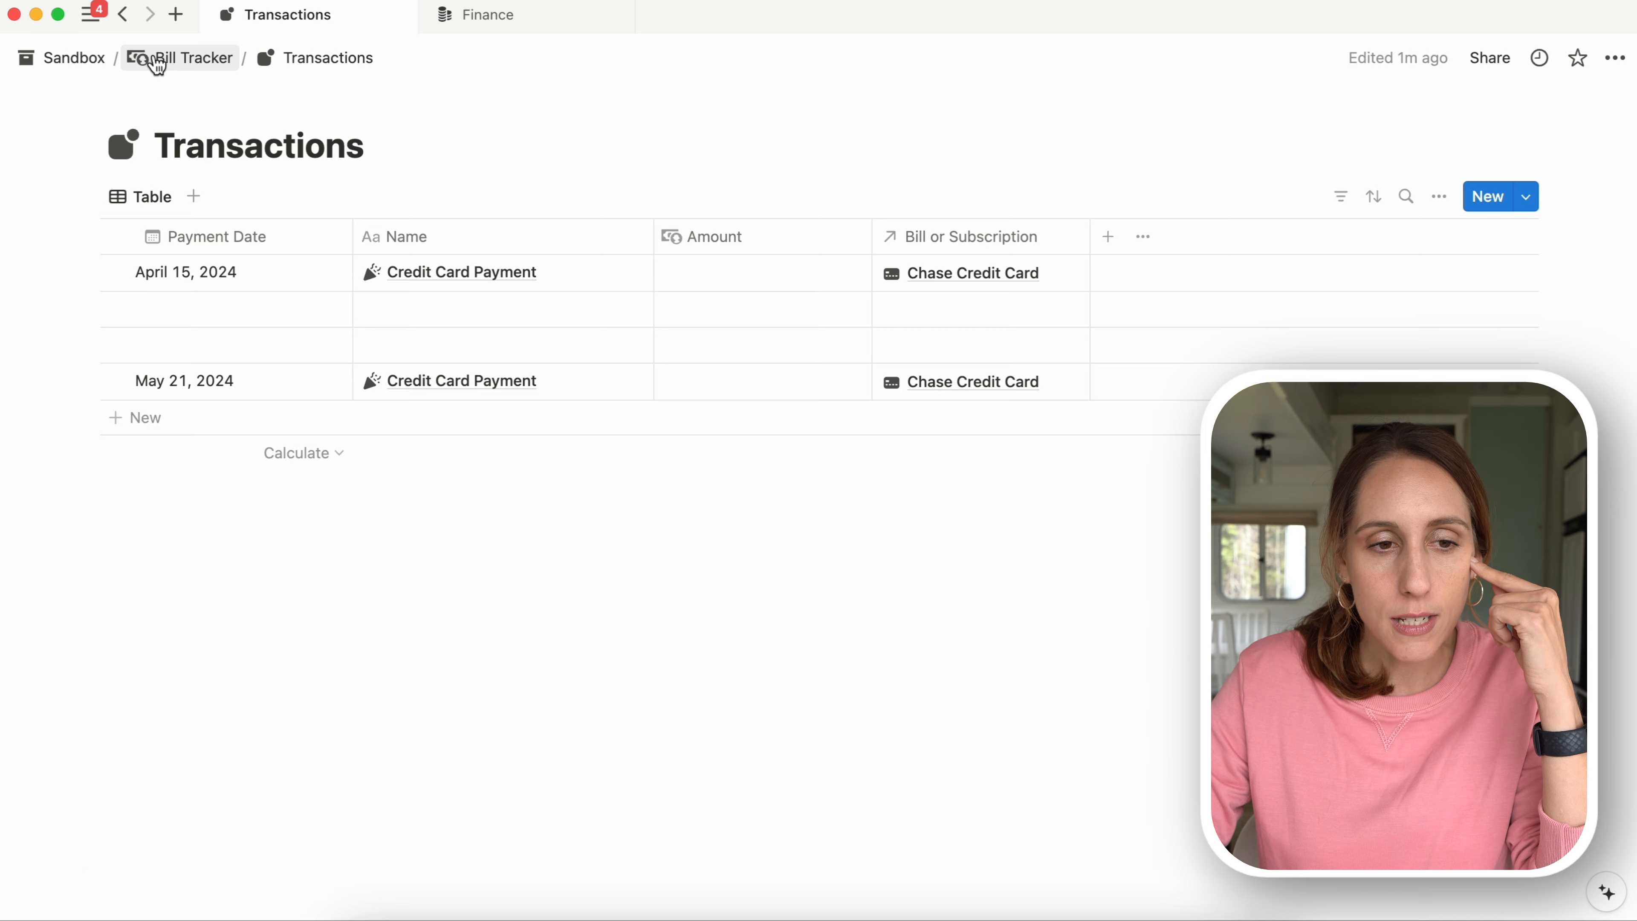
click(155, 60)
- Bring the calendar to June 2024 and open the Chase Credit Card bill to review its payment dates and linked transactions
scroll(1376, 509, down, 8)
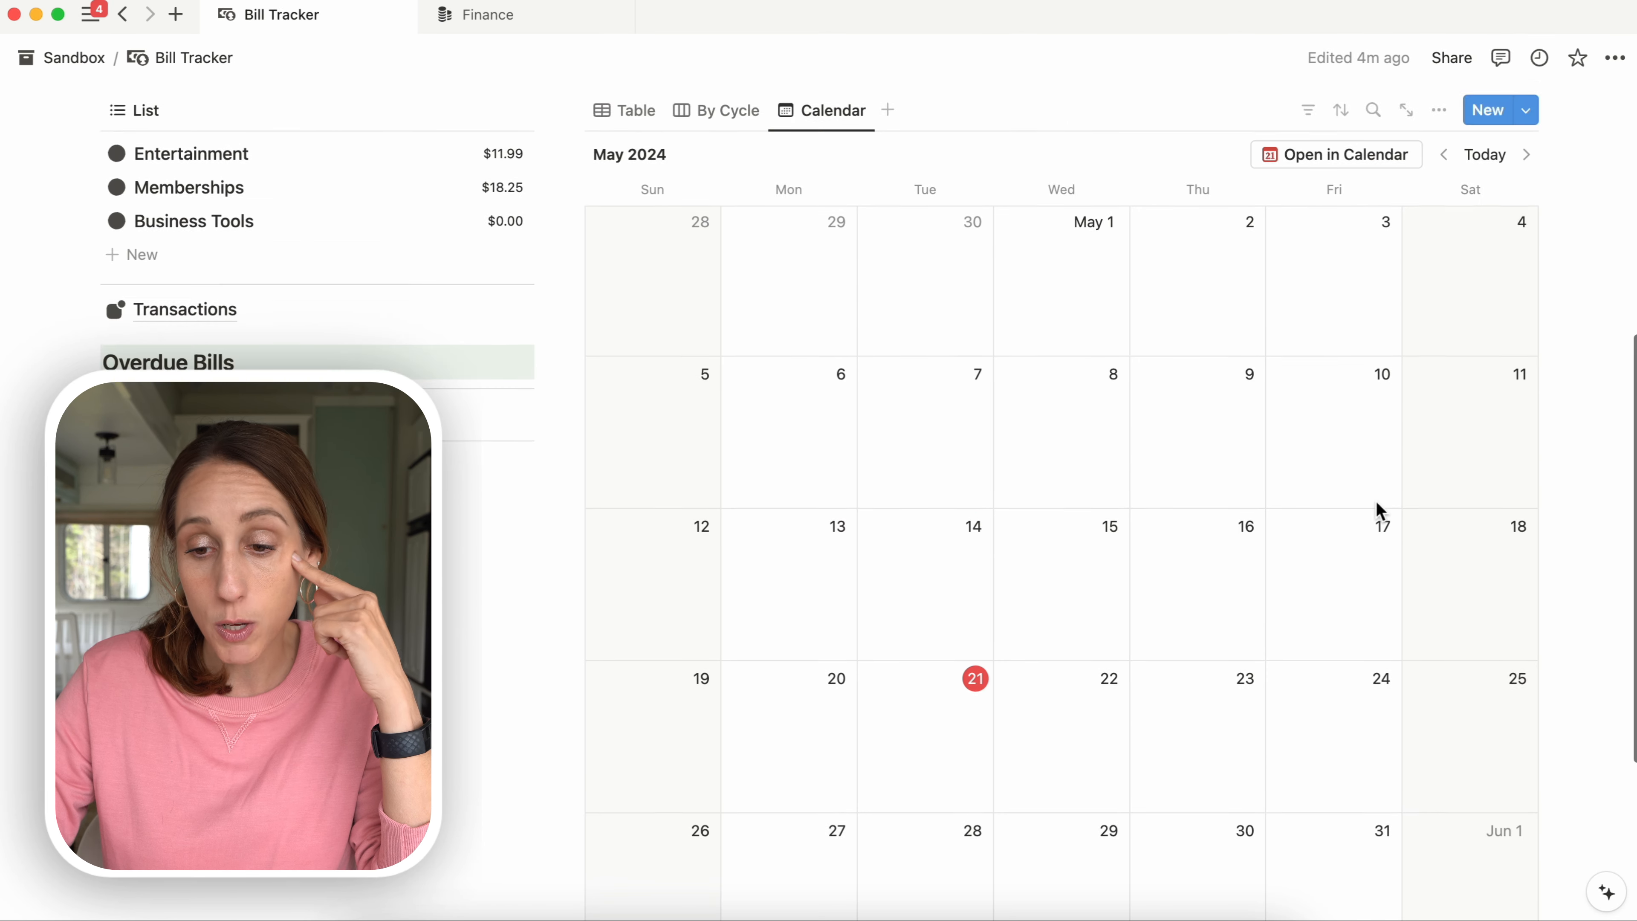
scroll(1376, 502, up, 3)
click(1527, 257)
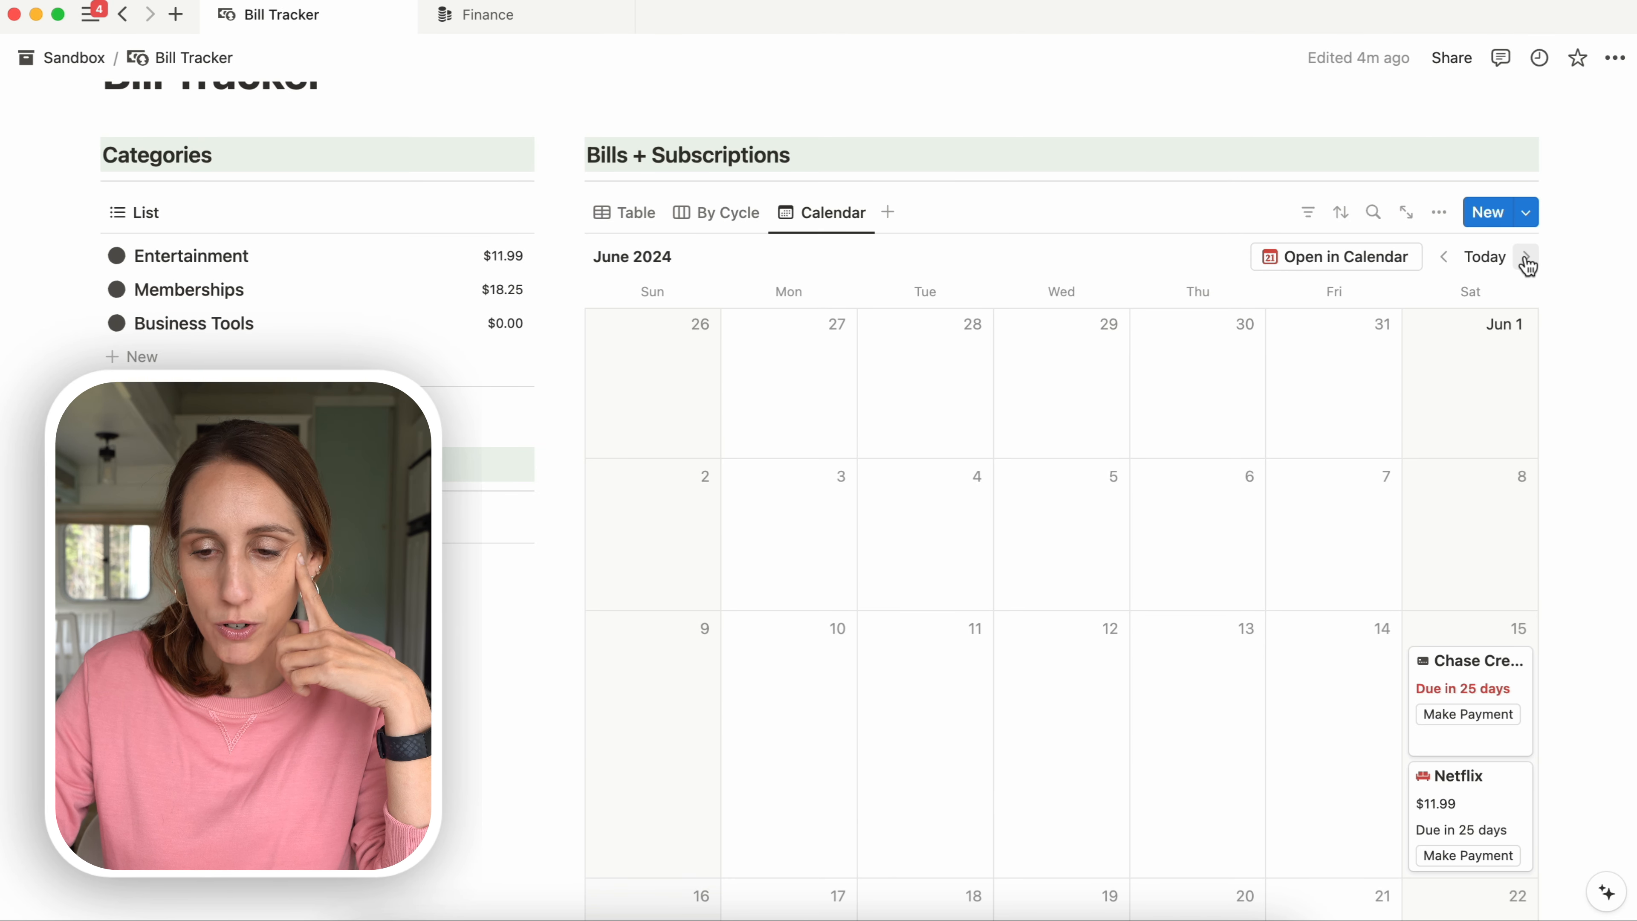
scroll(1589, 458, down, 2)
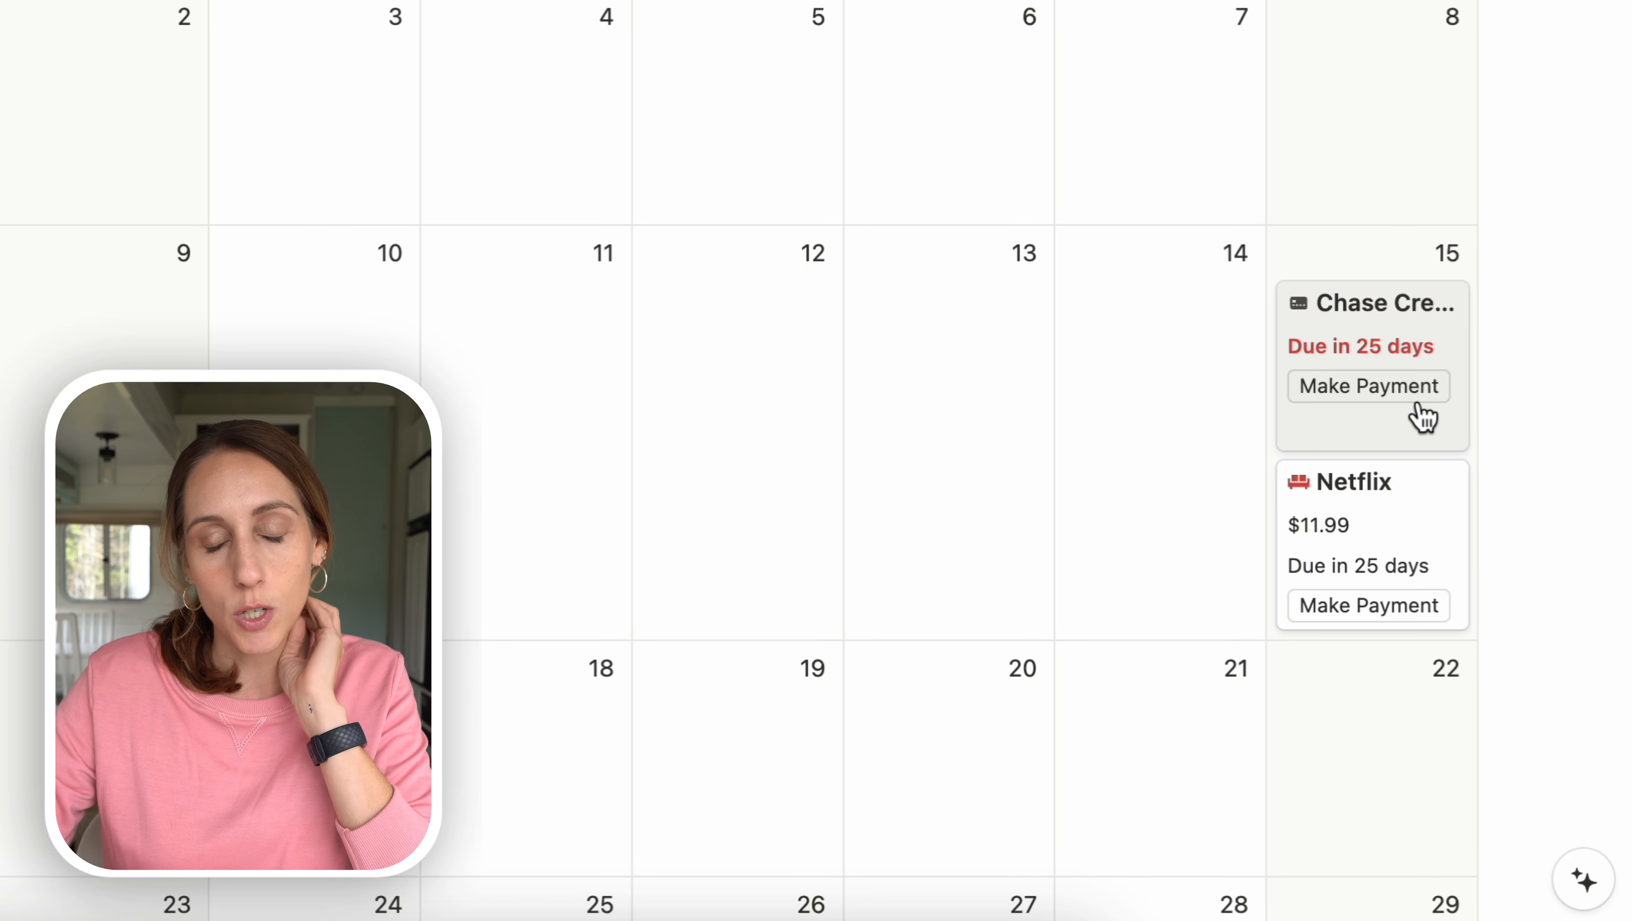
click(1394, 427)
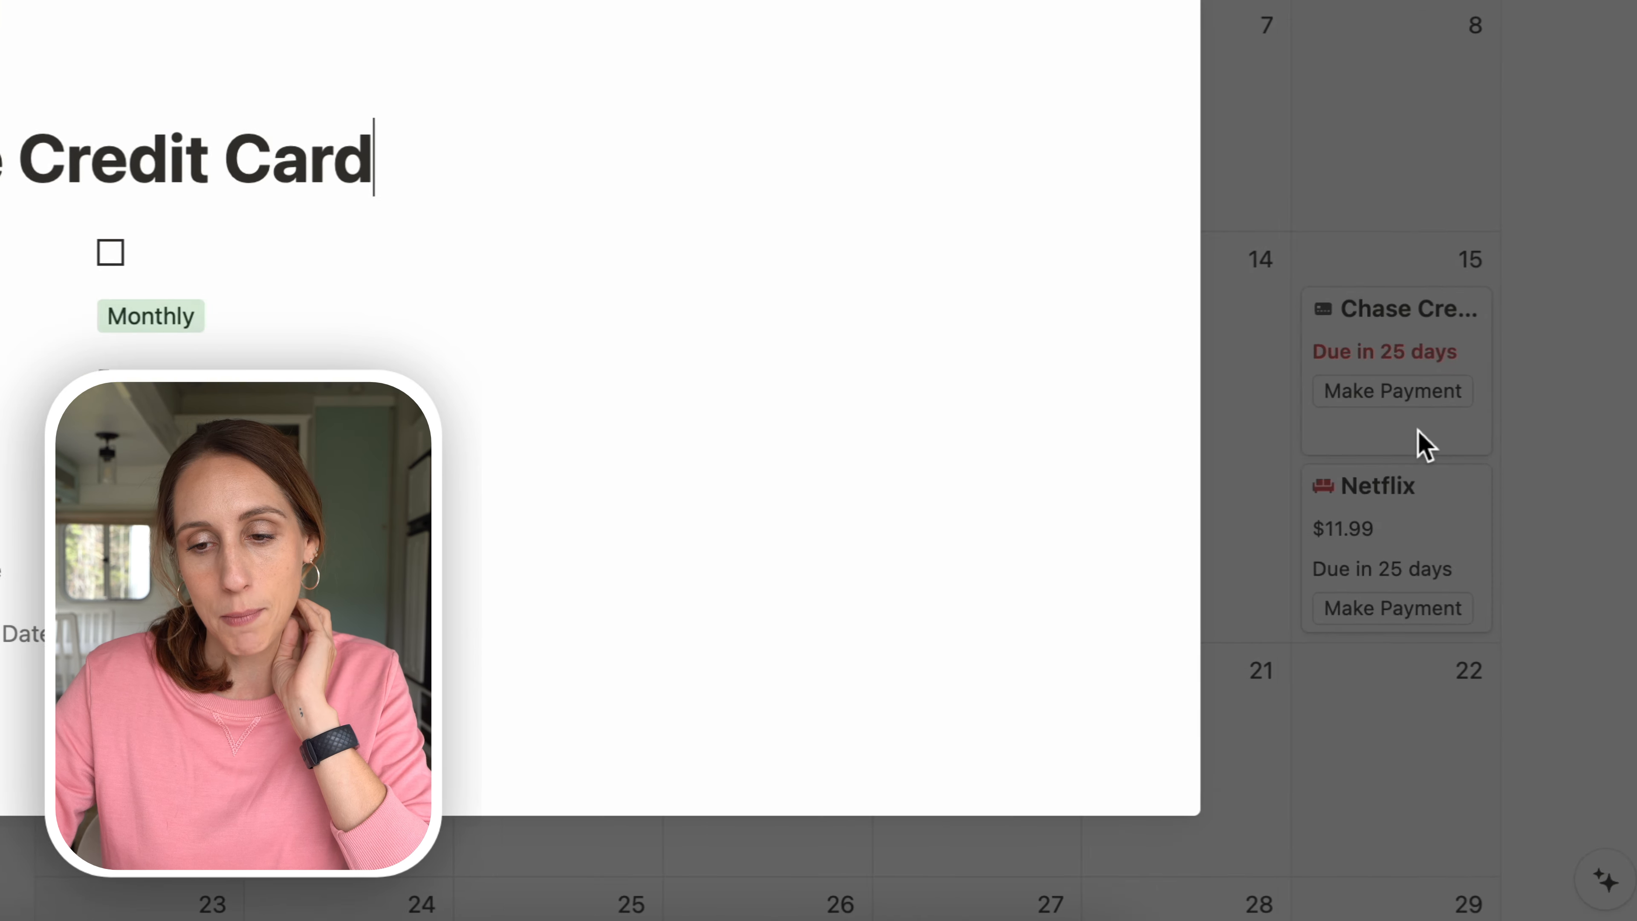
scroll(1245, 479, down, 10)
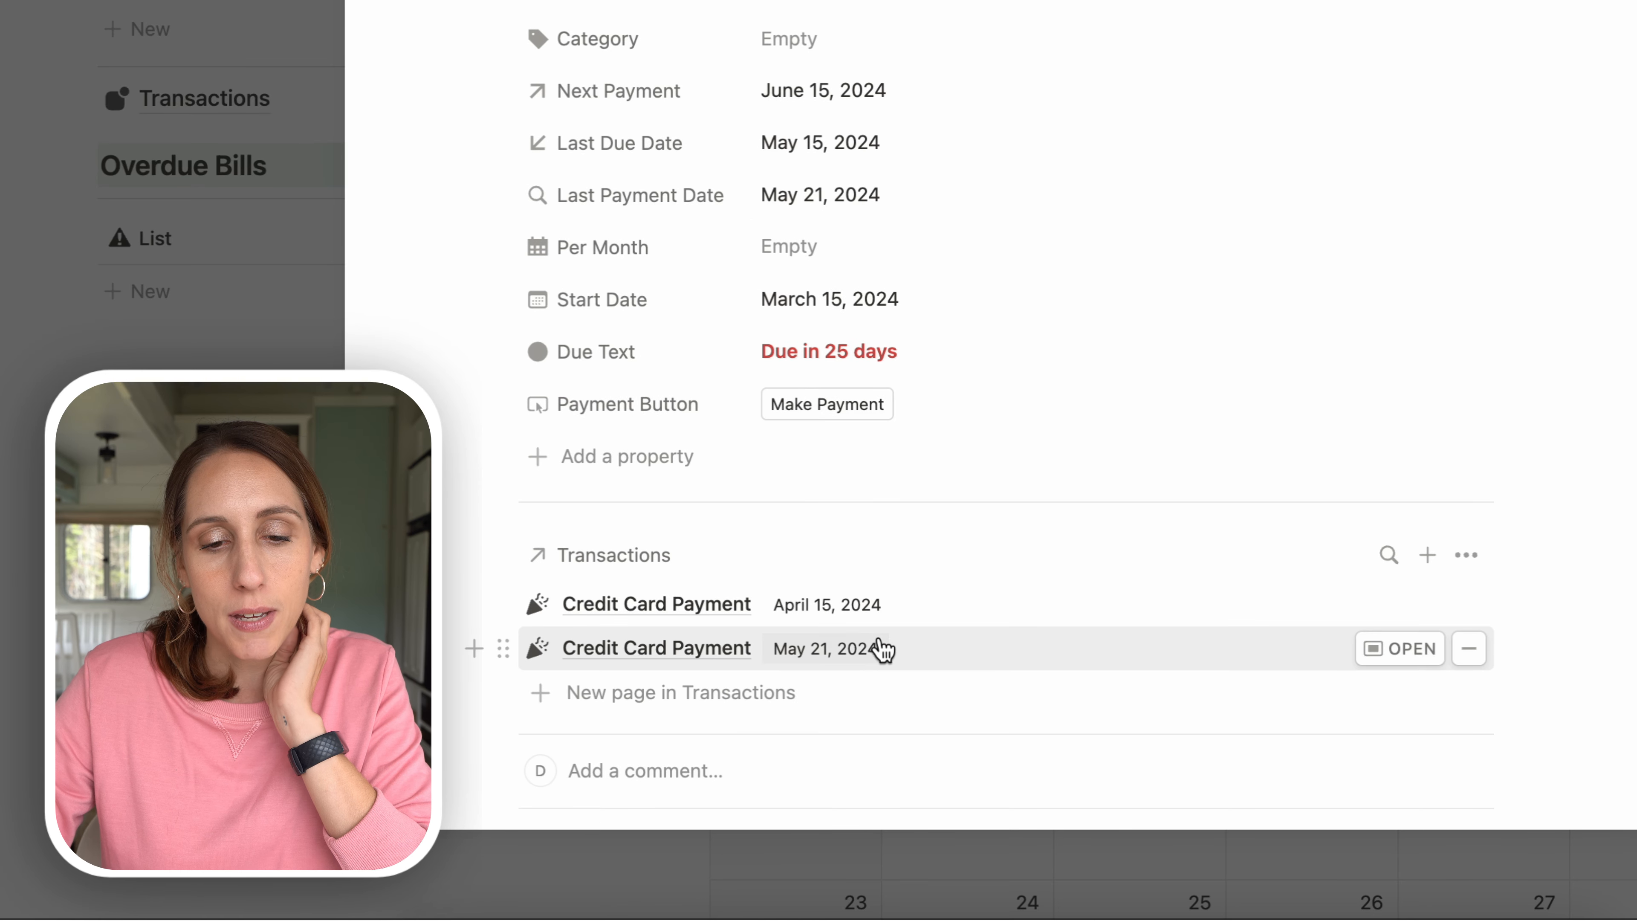
scroll(924, 654, up, 2)
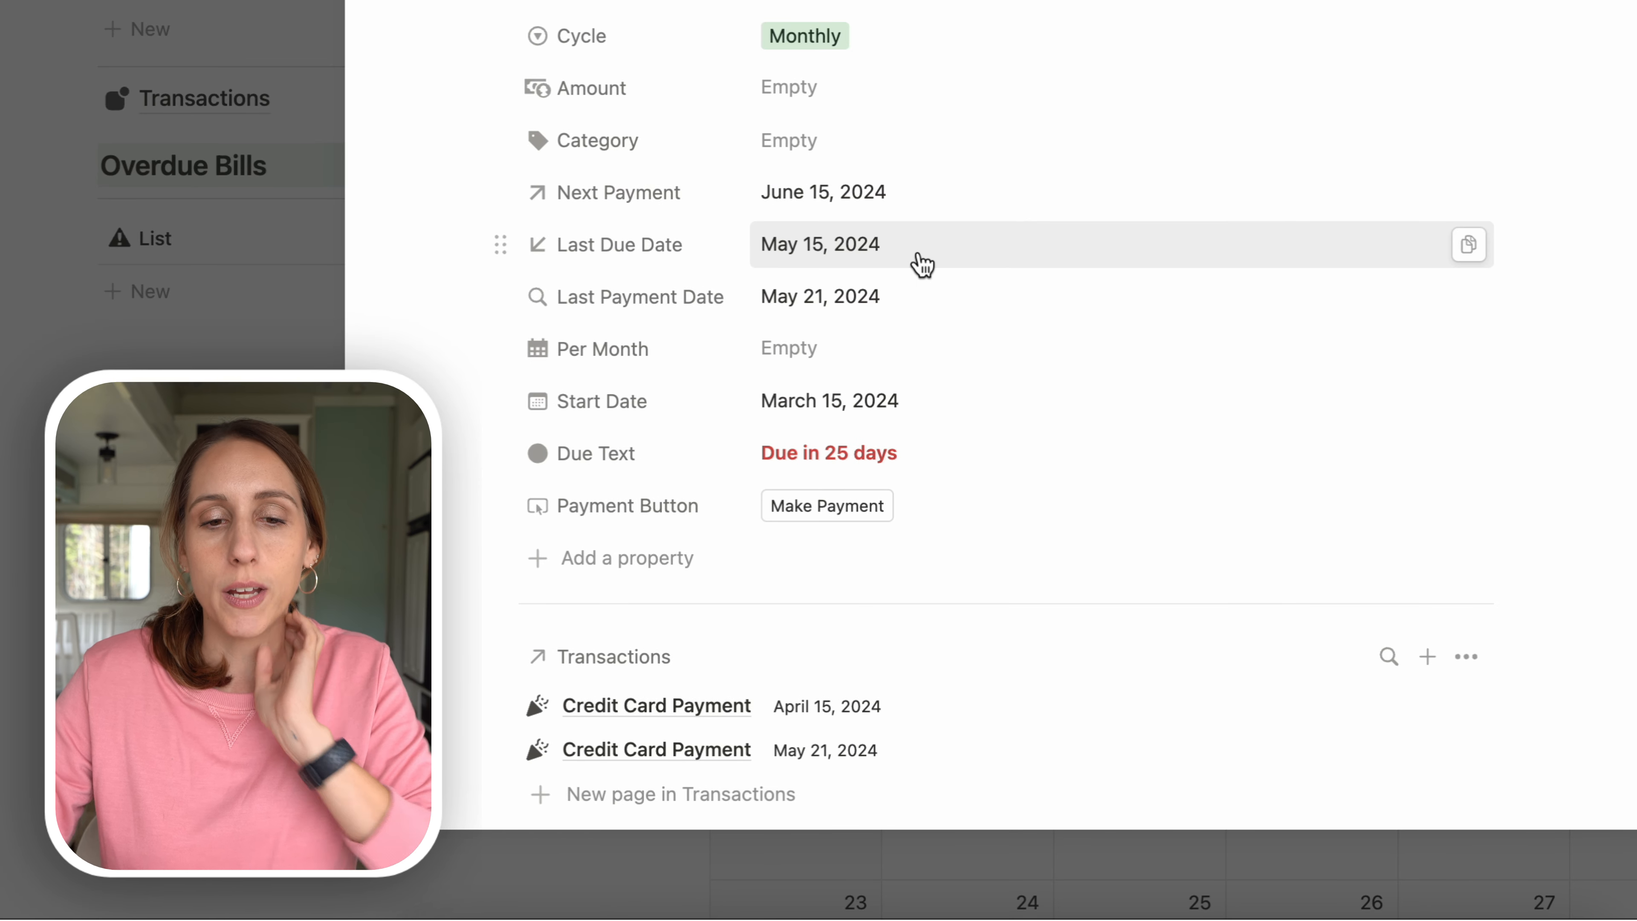